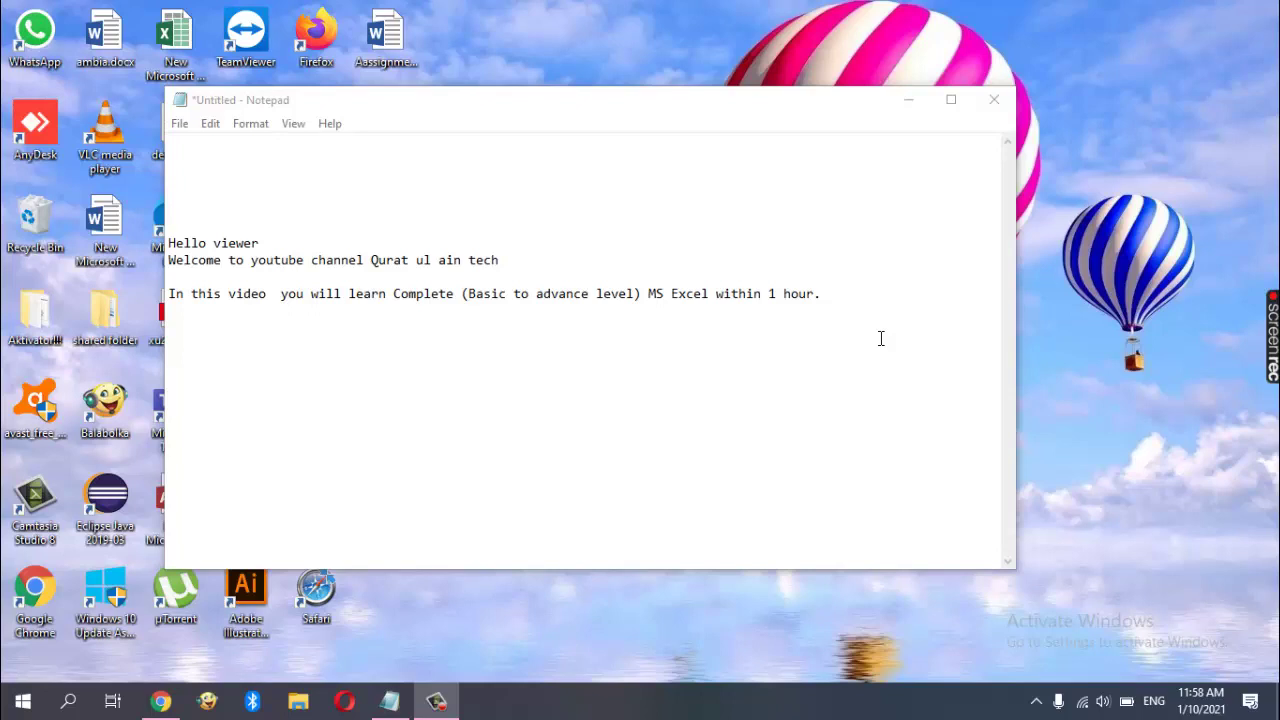
In Notepad, add 'lets start our video.' and 'First of all open MS Excel.' below the intro
left_click(849, 297)
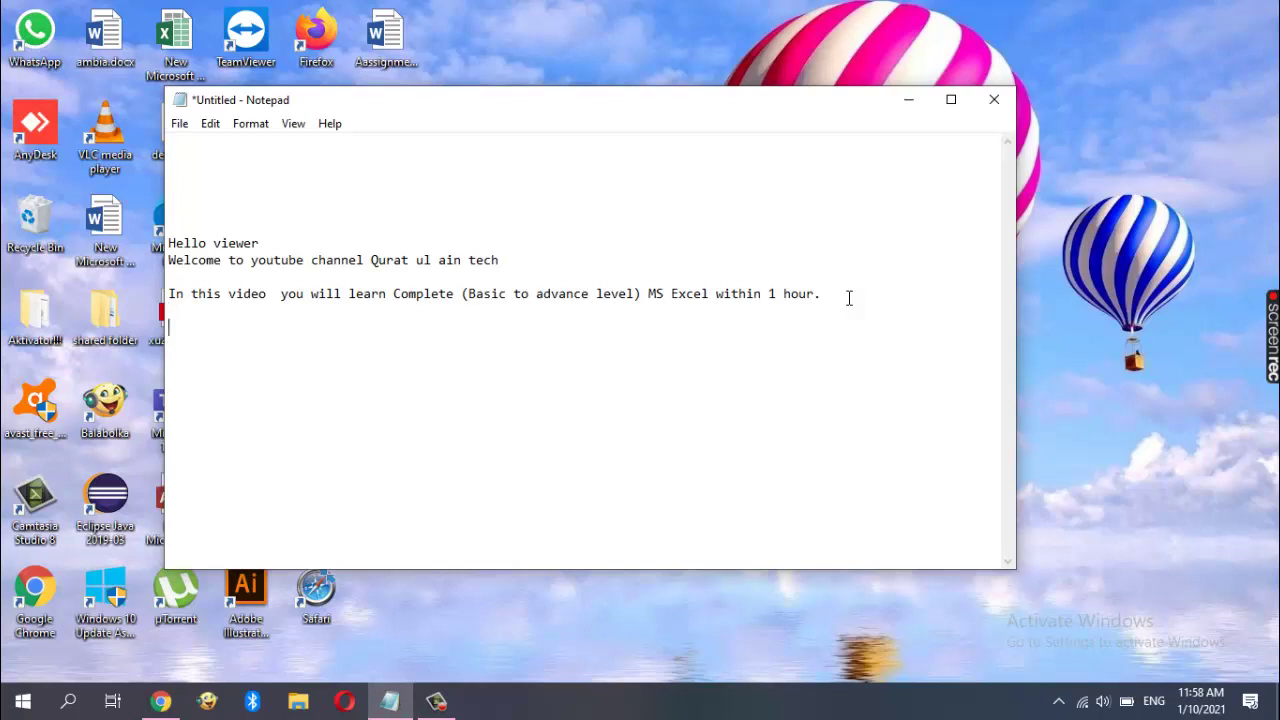
type("lets ")
type("start ")
type("ourvi")
type("deo ")
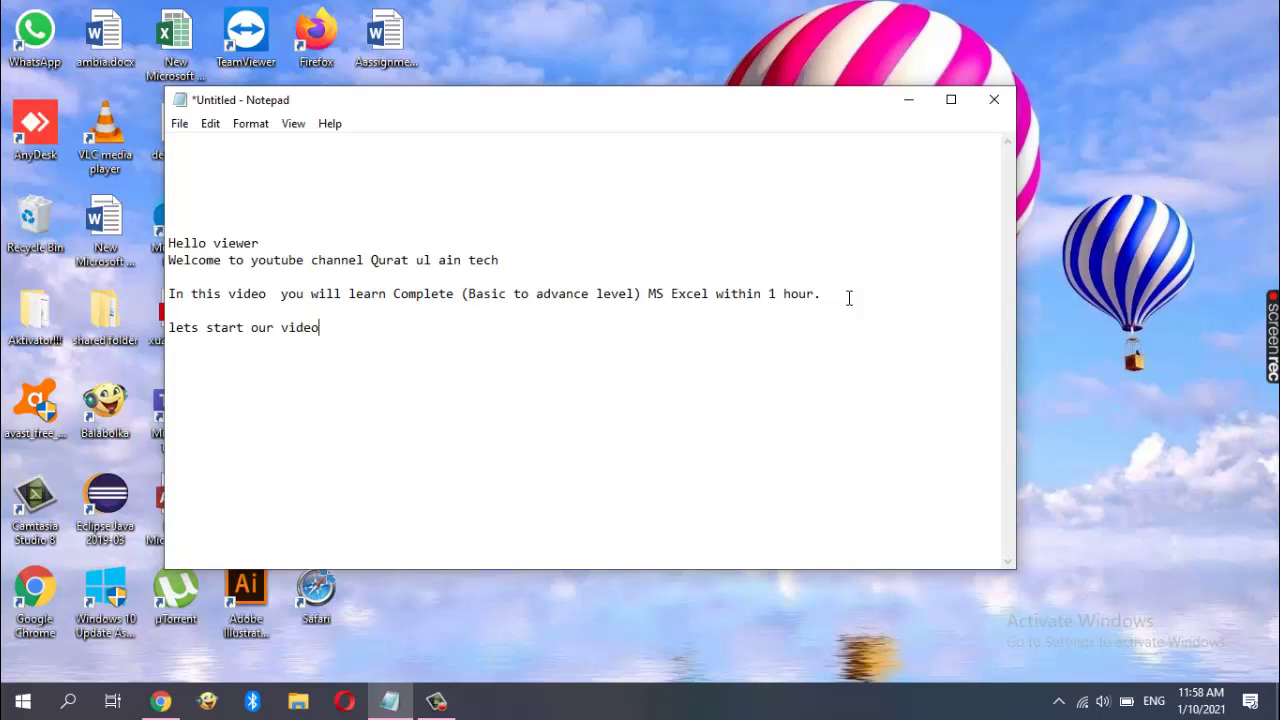
type(".")
key("Return")
key("Return")
type("Fi")
type("rst of ")
type("all ")
type("open ")
type("Ms")
key("BackSpace")
key("BackSpace")
type("S Exce")
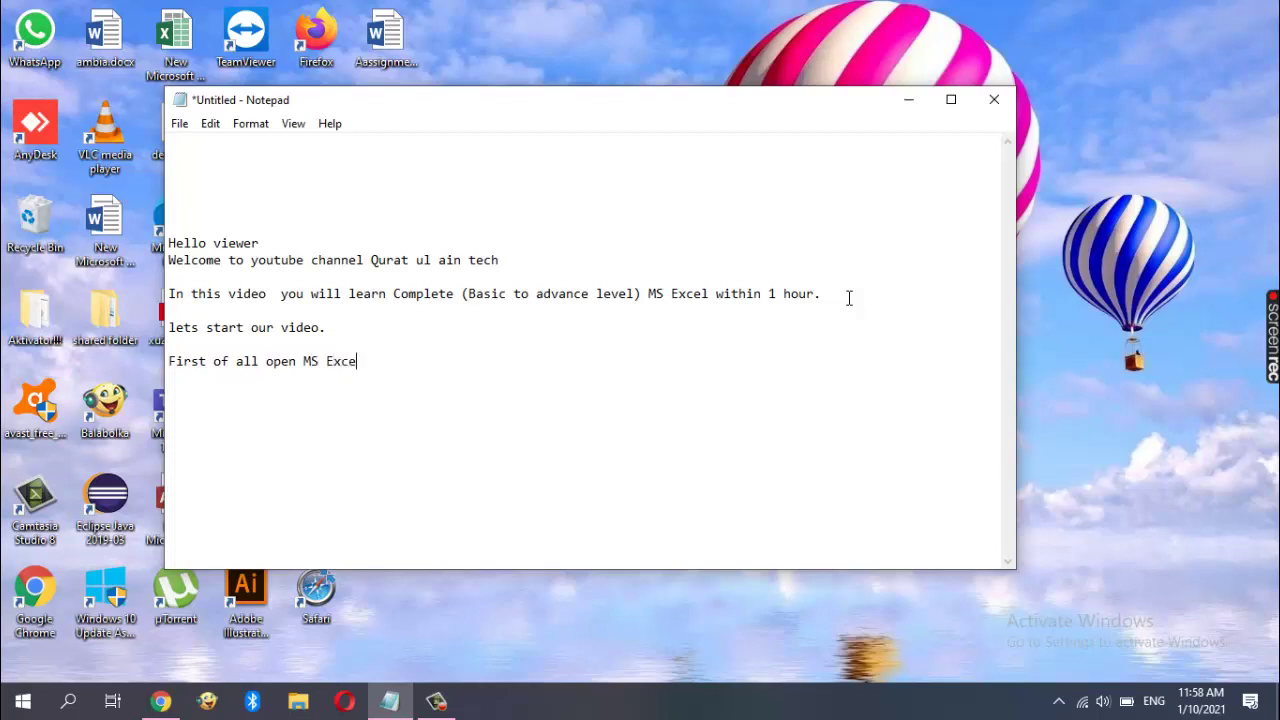
type("l.")
Find Excel 2013 by searching 'ms ex' in Windows search and launch it
left_click(64, 704)
type("ms")
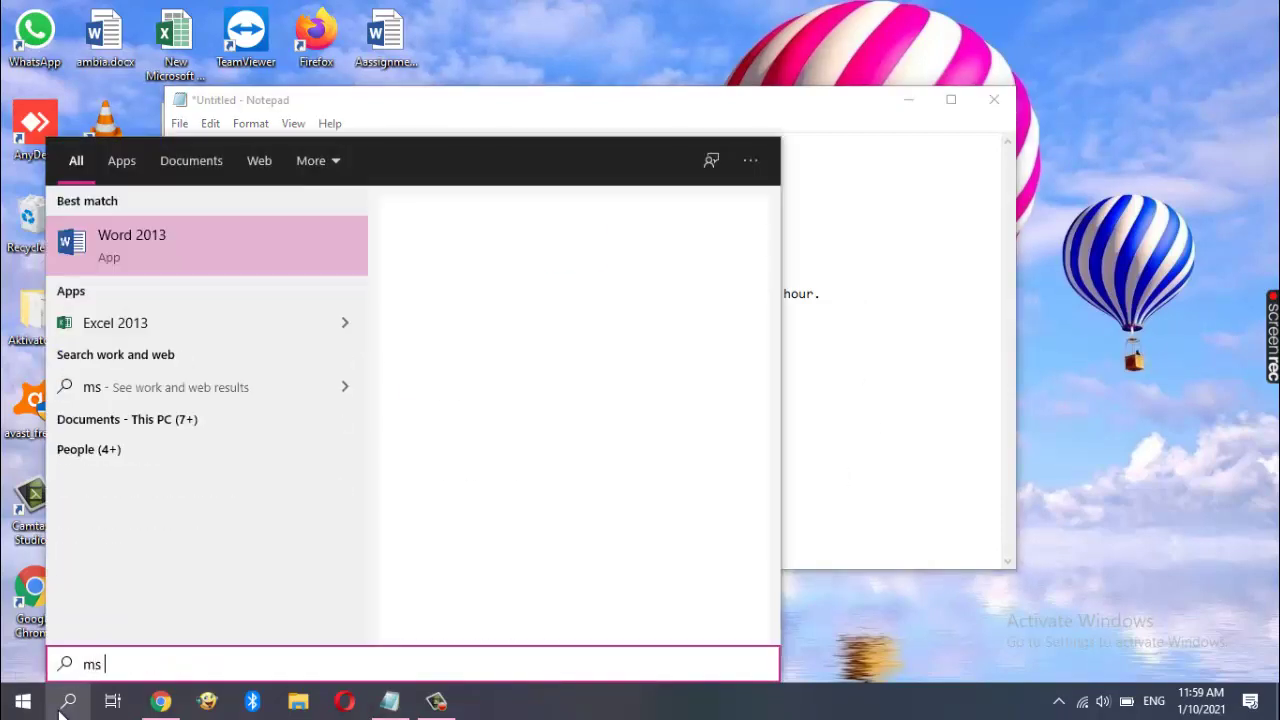
type(" ex")
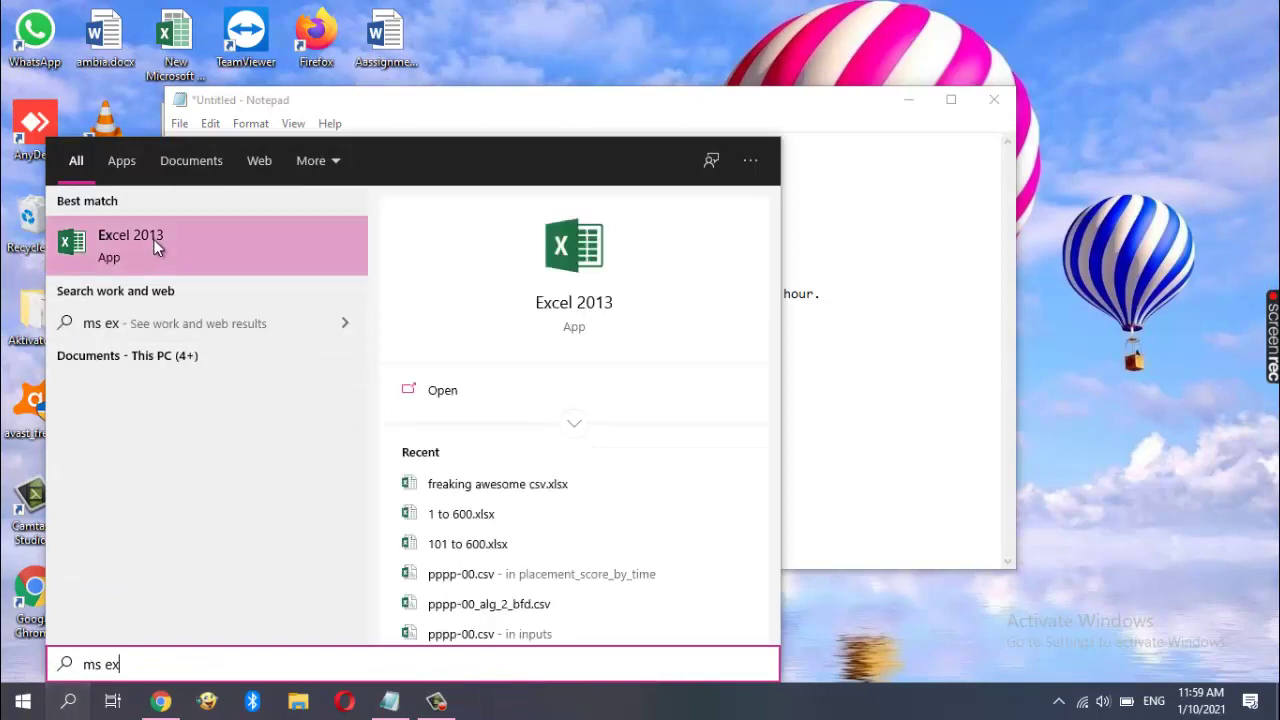
left_click(160, 240)
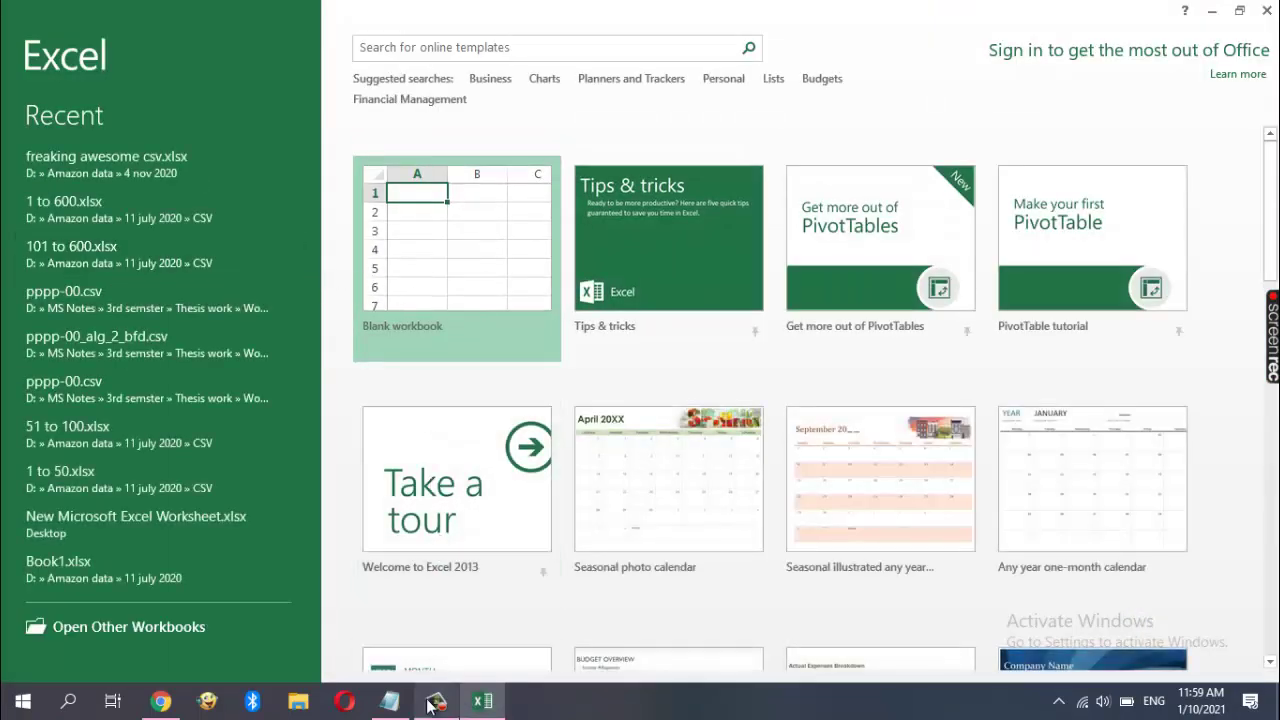
Add the note 'create blank workbook' in Notepad, moving its window aside
left_click(391, 703)
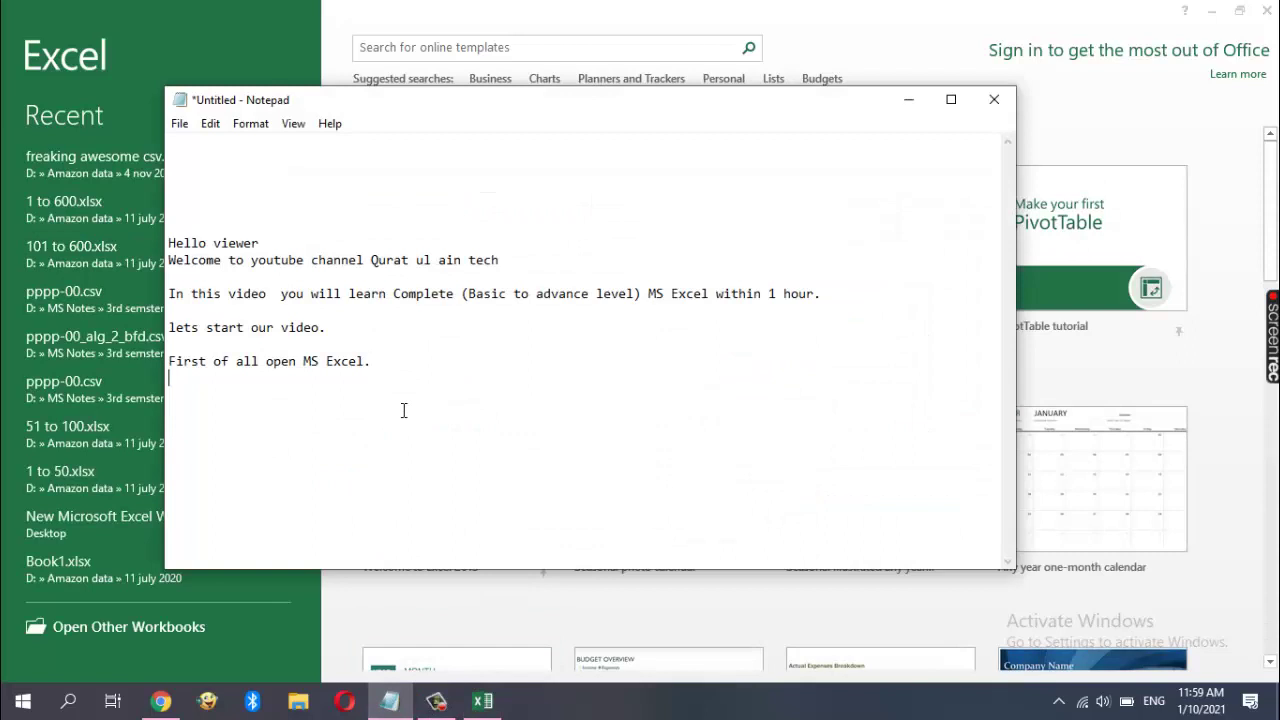
type("crea")
type("te bl")
type("ank")
mouse_move(573, 112)
left_mouse_down()
mouse_move(530, 422)
mouse_move(570, 210)
left_mouse_up()
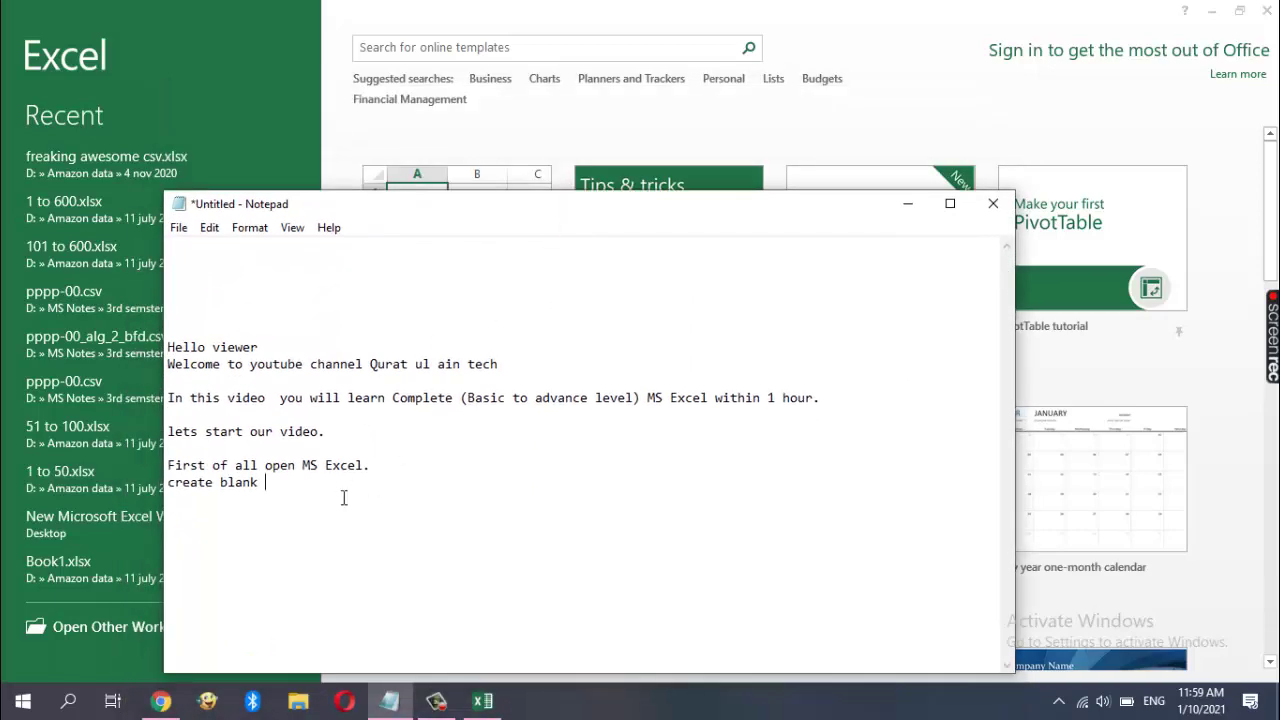
type("work")
type("book.")
Dismiss the Office activation notice and create a new blank workbook
left_click(530, 155)
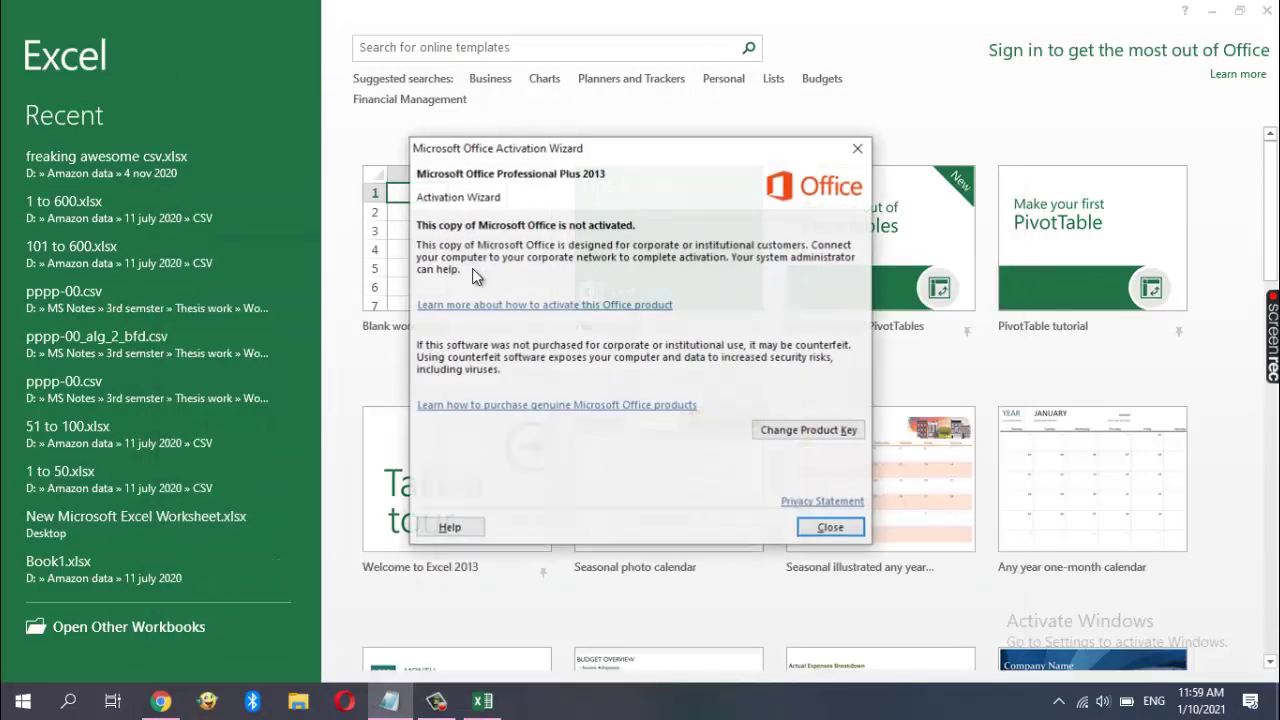
left_click(828, 527)
left_click(441, 283)
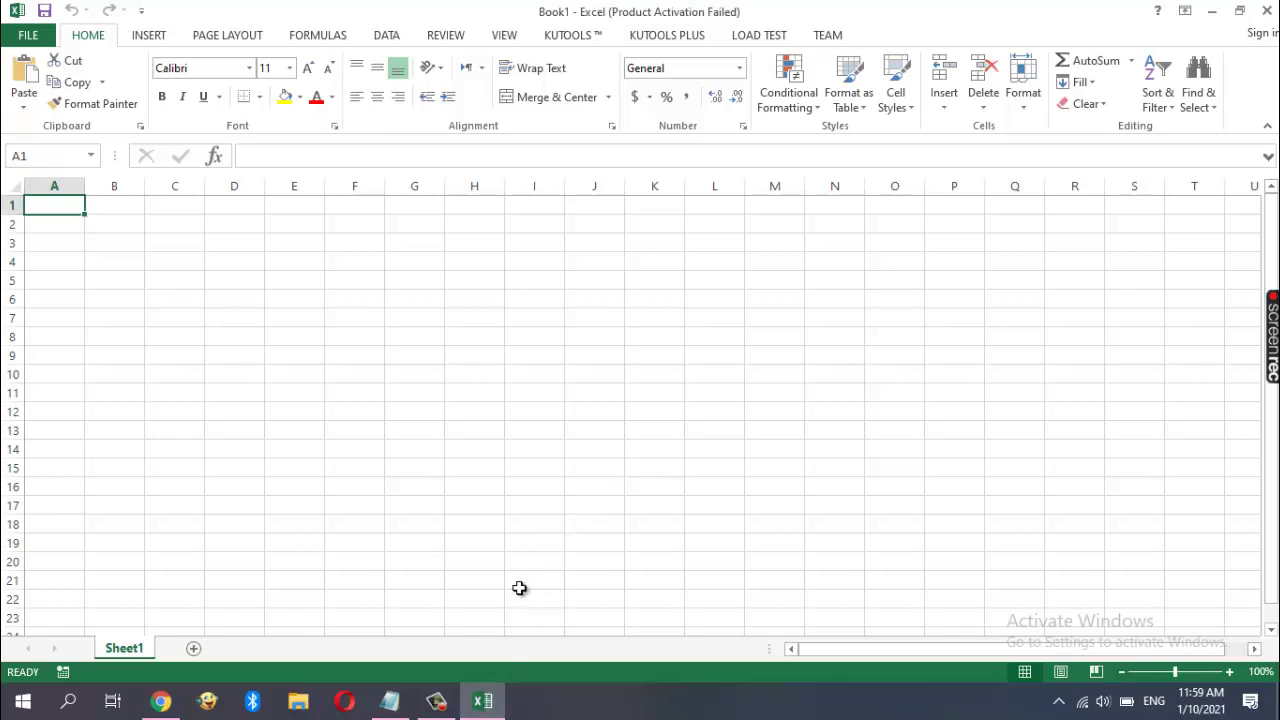
Add the note 'workbook will be created' in Notepad
left_click(390, 700)
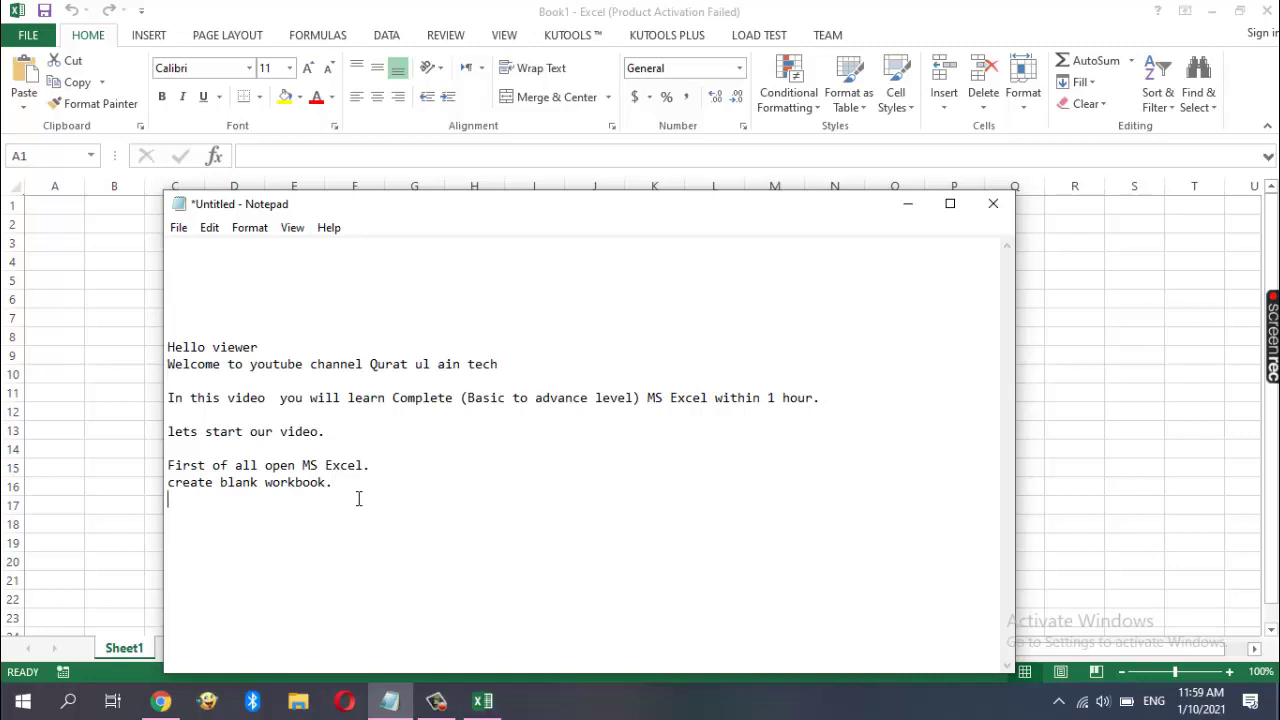
type("wor")
type("kbook")
type(" will b")
type("e create")
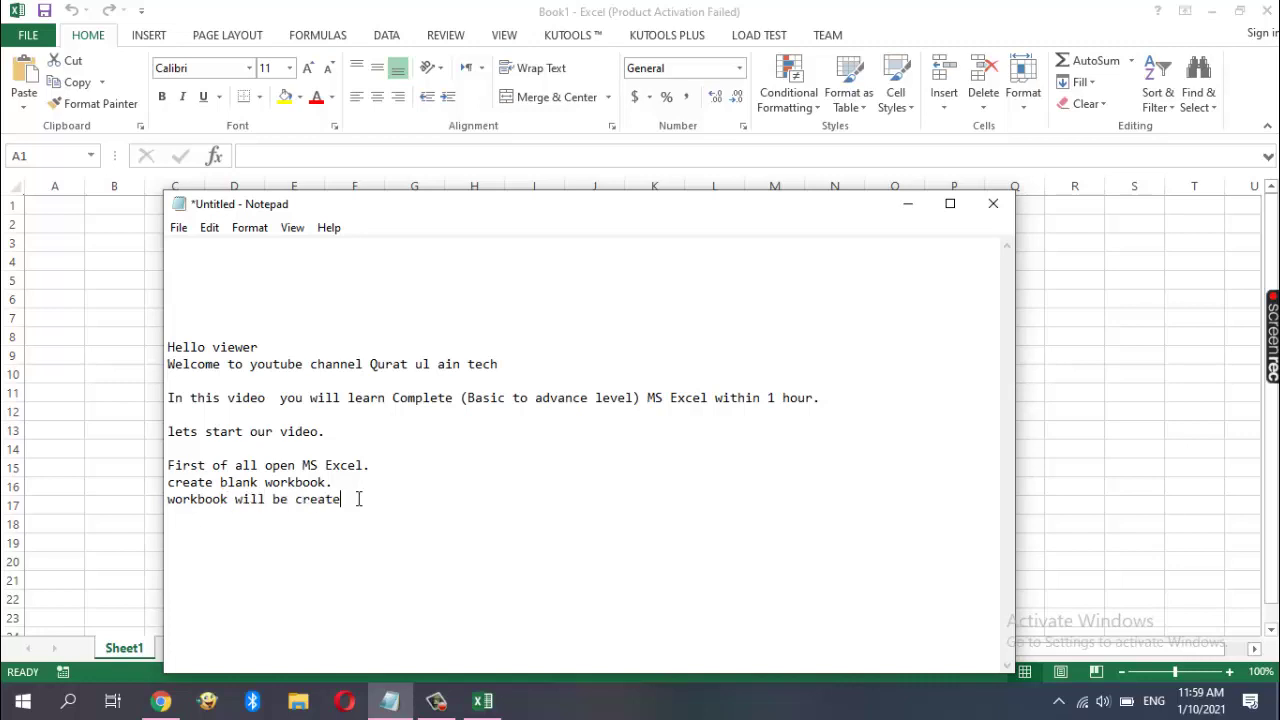
type("d")
key("Return")
Add notes that alphabets present columns and numeric values present rows
type("Now")
type(" you see ")
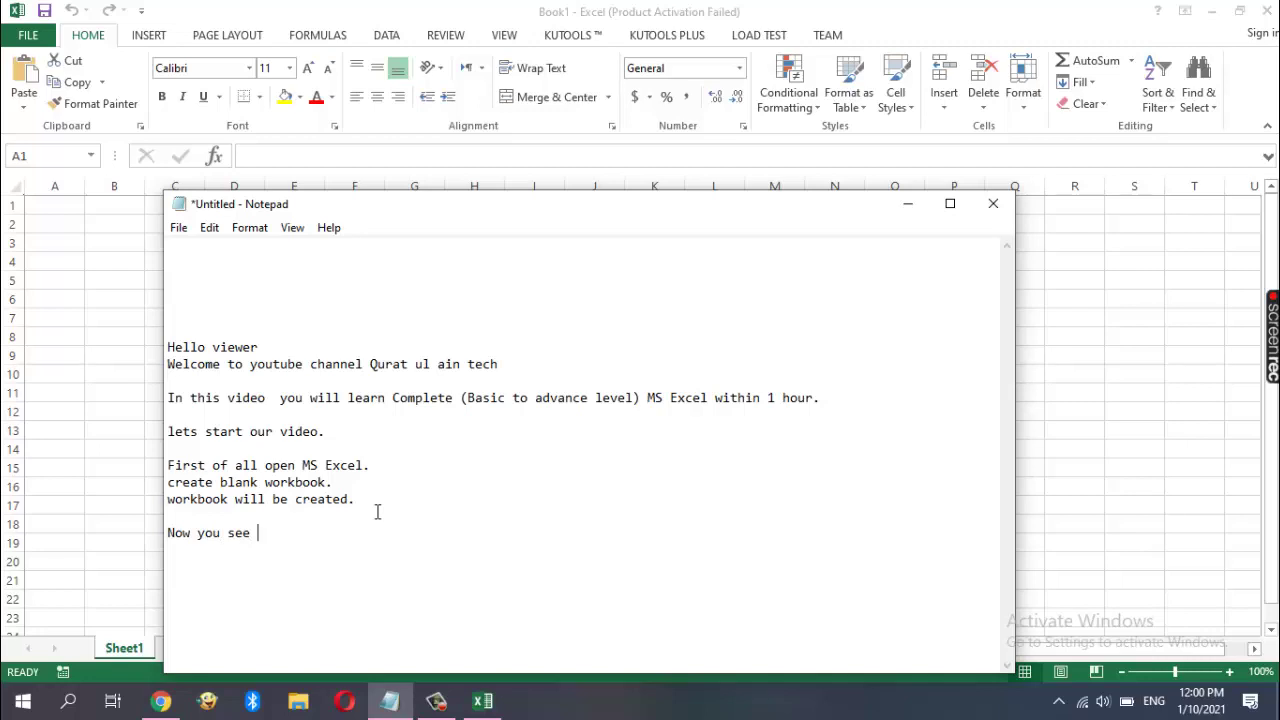
type("Some ")
type("A")
type("lpha")
type("bets and ")
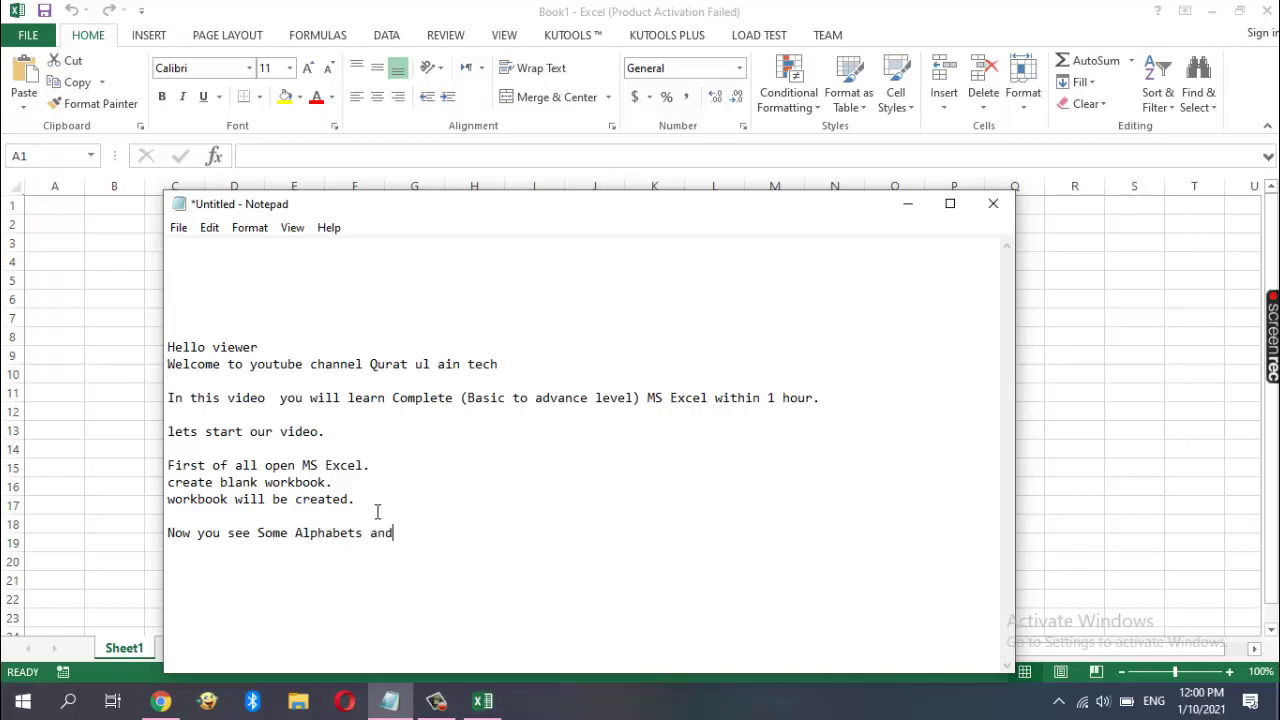
type("so")
type("me numer")
type("ic v")
type("alue on")
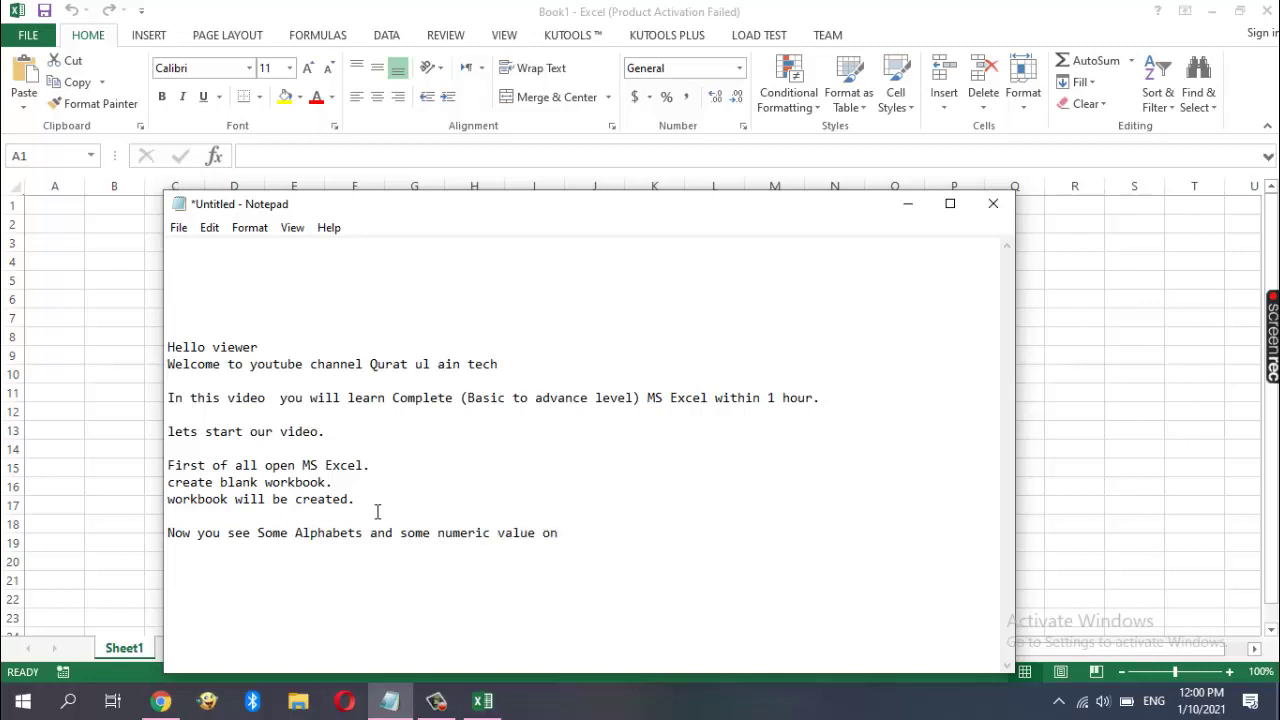
type(" workbo")
type("ok.")
key("Return")
type("Ap")
type("l")
key("BackSpace")
type("ph")
type("abets p")
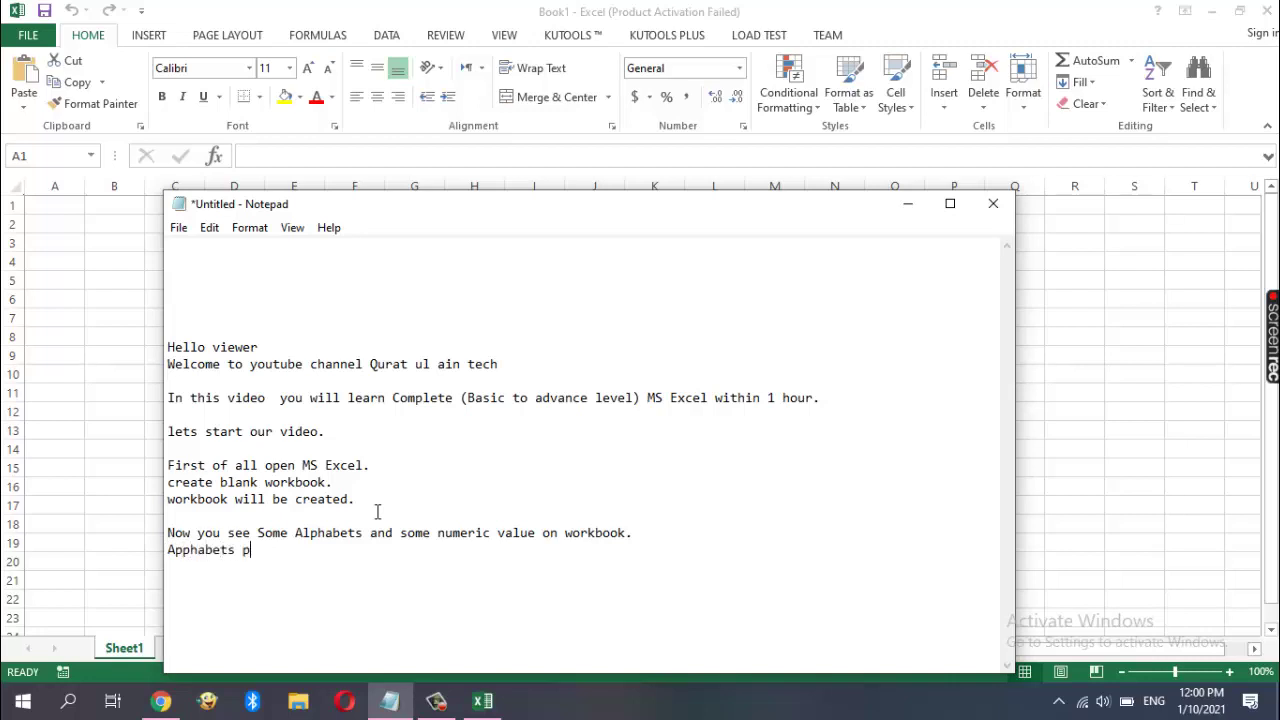
type("resents ")
type("colu")
type("mns and ")
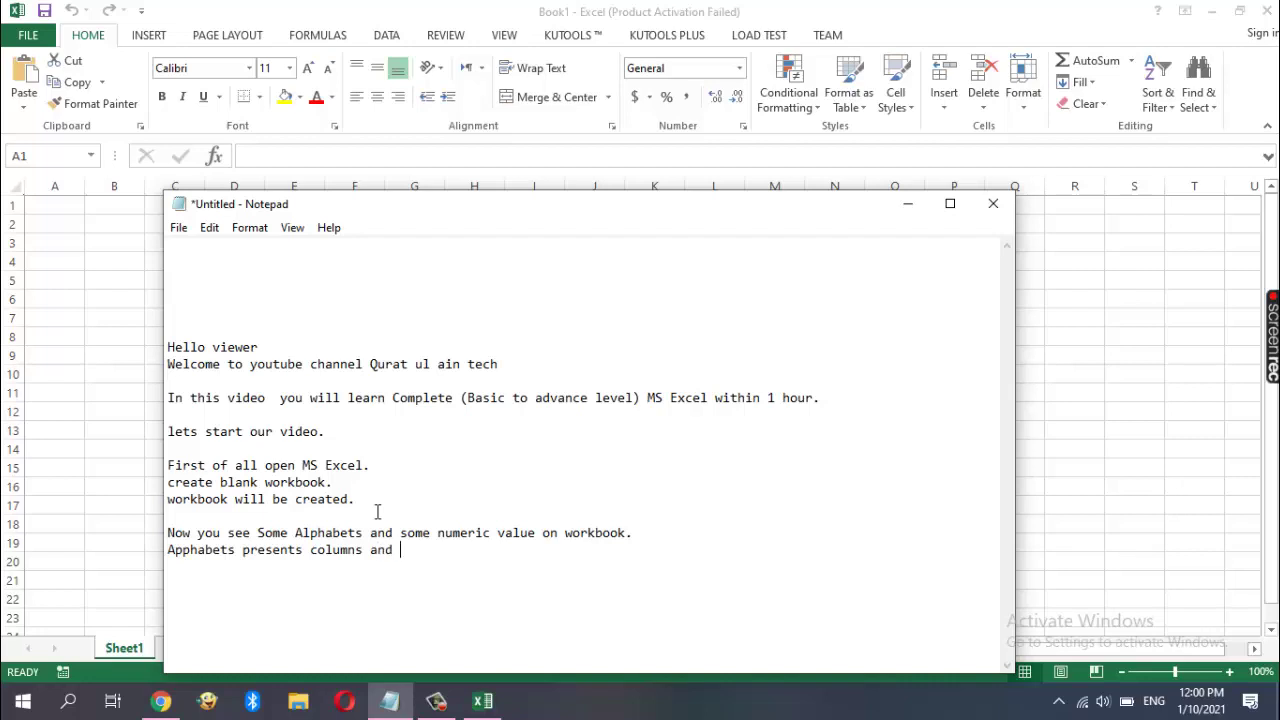
type("n")
type("umeric ")
type("value")
type("s pr")
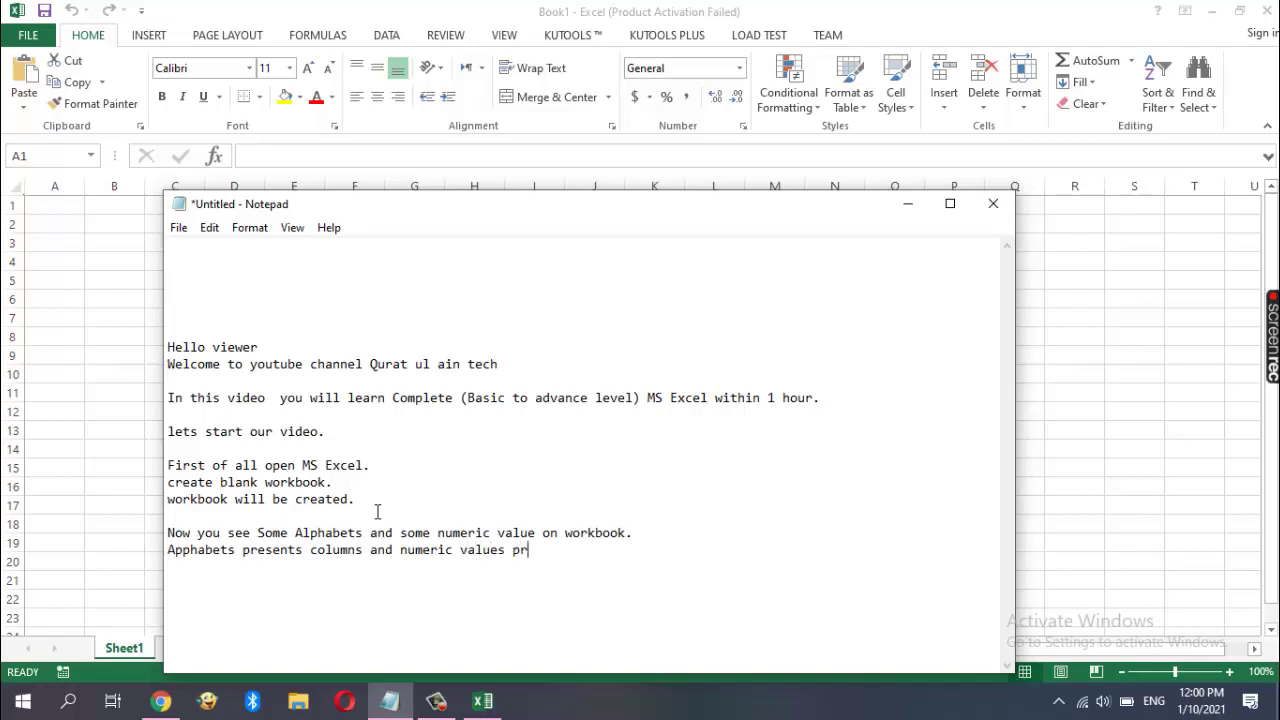
type("esents ")
type("rows")
type(".")
On the empty sheet, select columns A, B and C, then cells A2, B2 and C2
left_click(907, 204)
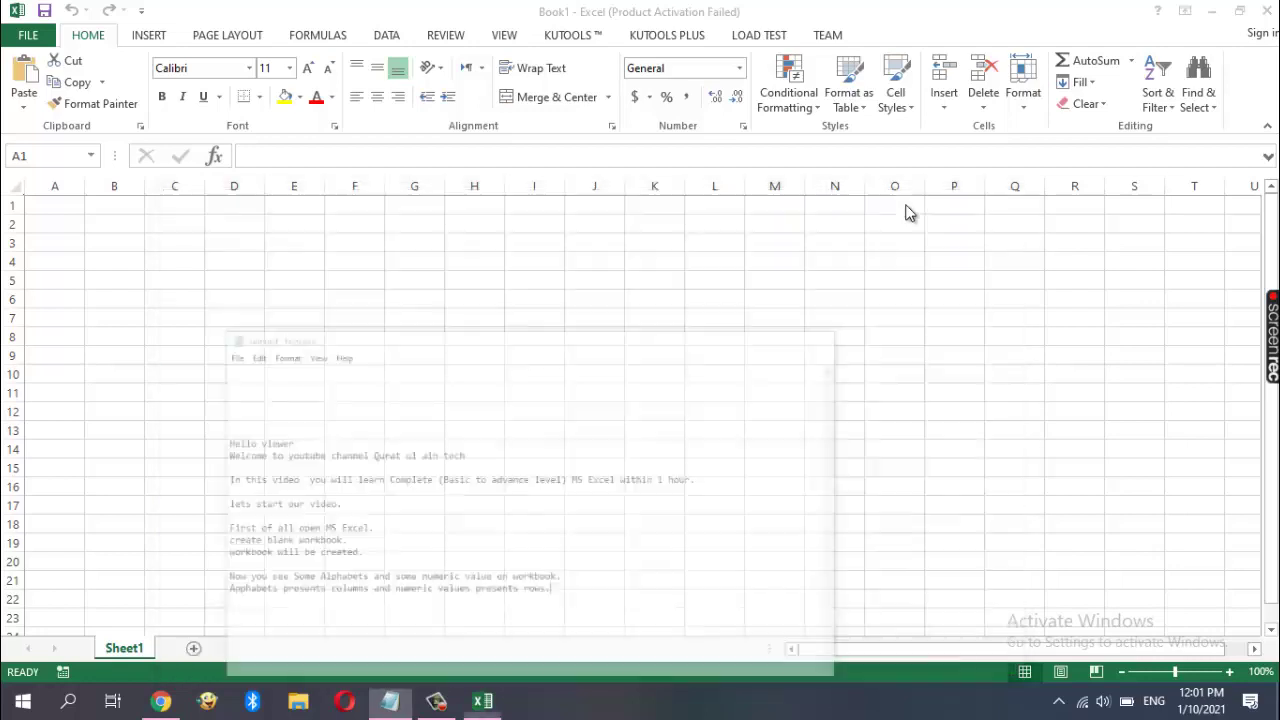
left_click(59, 188)
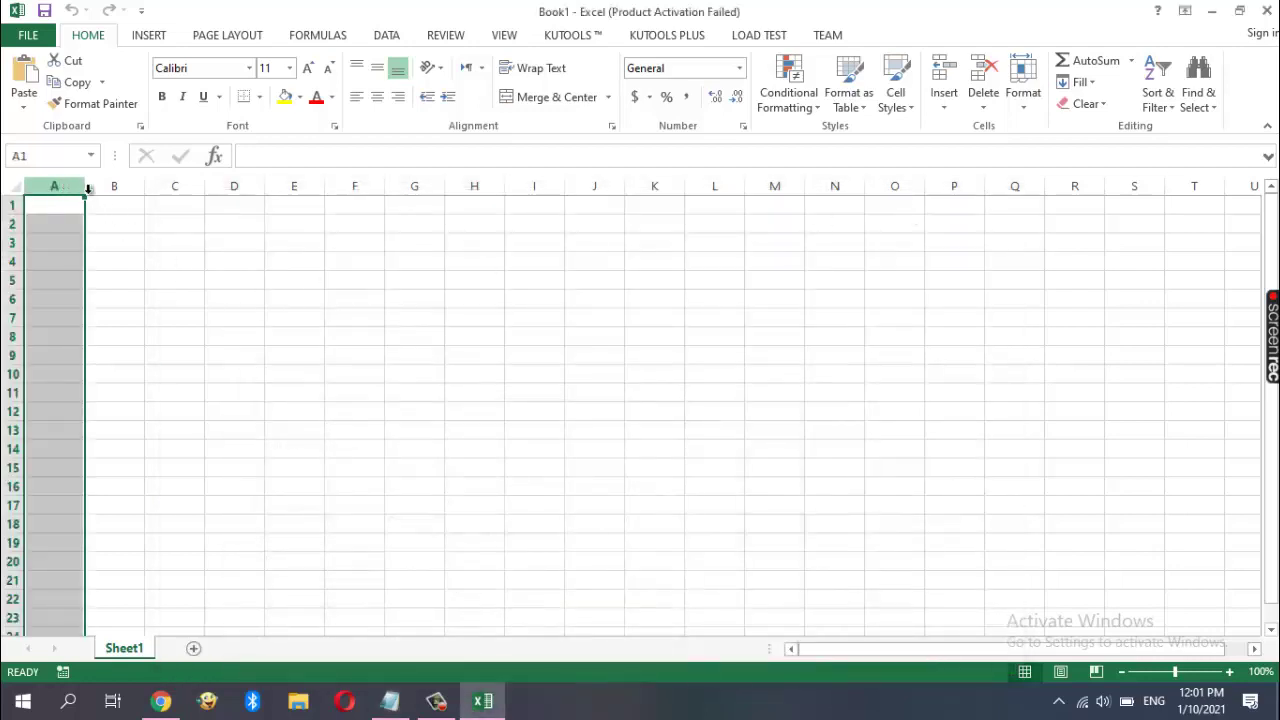
left_click(122, 190)
left_click(171, 189)
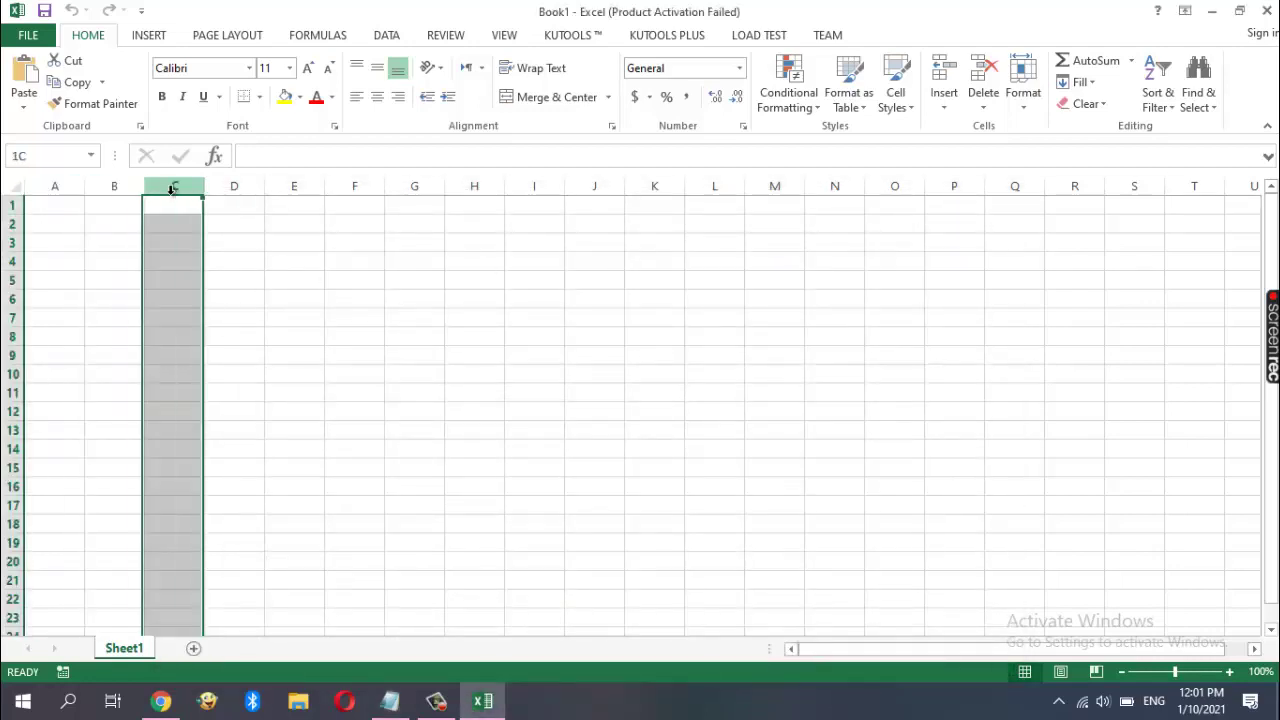
left_click(44, 222)
left_click(104, 230)
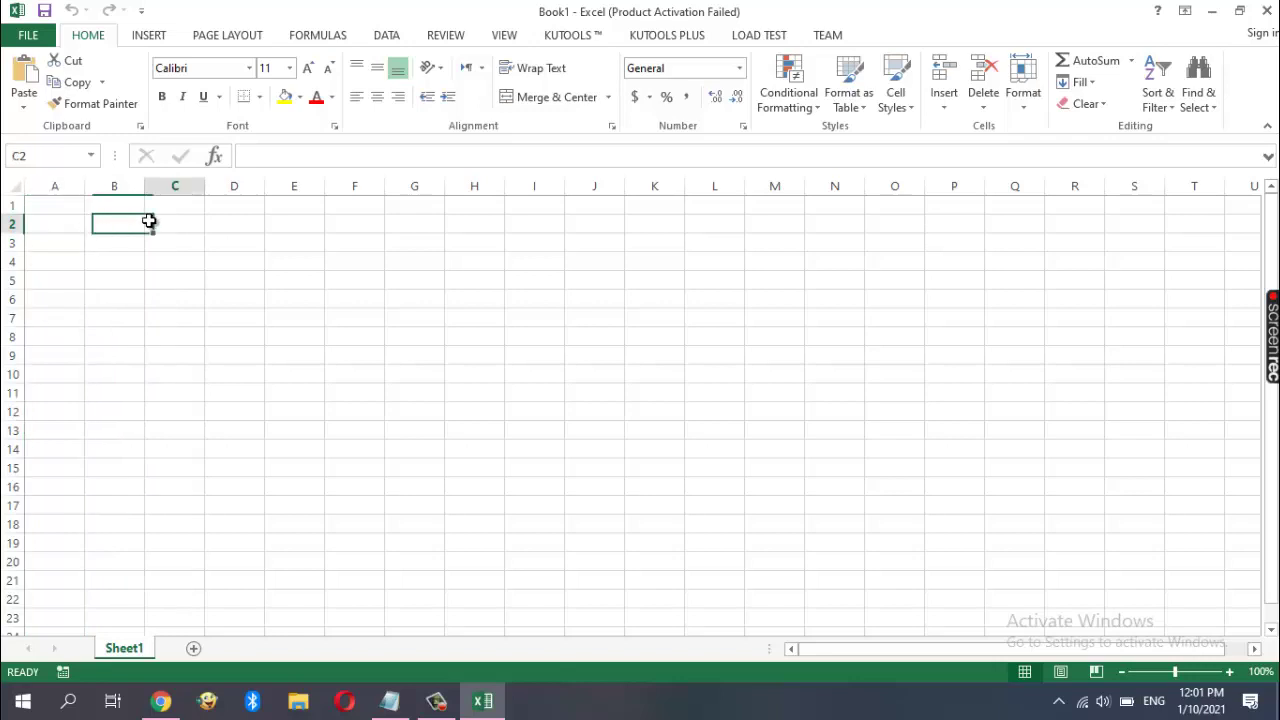
left_click(150, 222)
Select rows 3, 5 and 4 and cell D3, then return to the Notepad notes
left_click(8, 240)
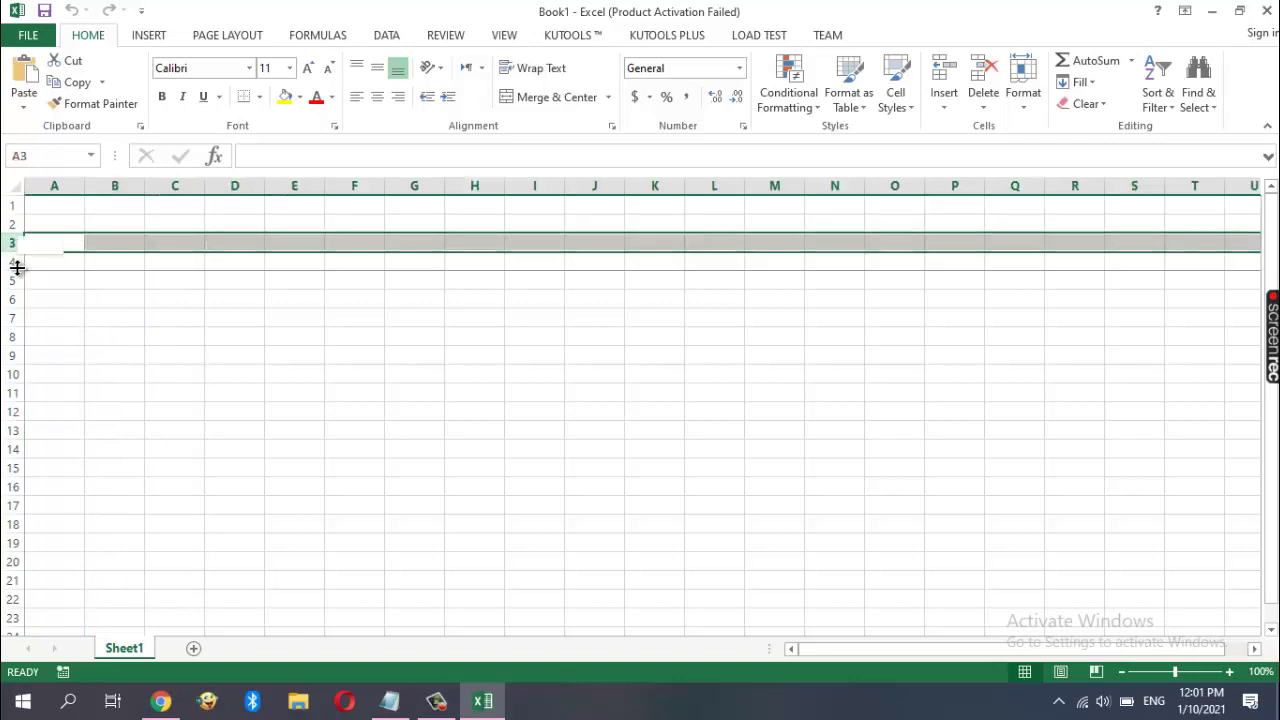
left_click(8, 280)
left_click(12, 262)
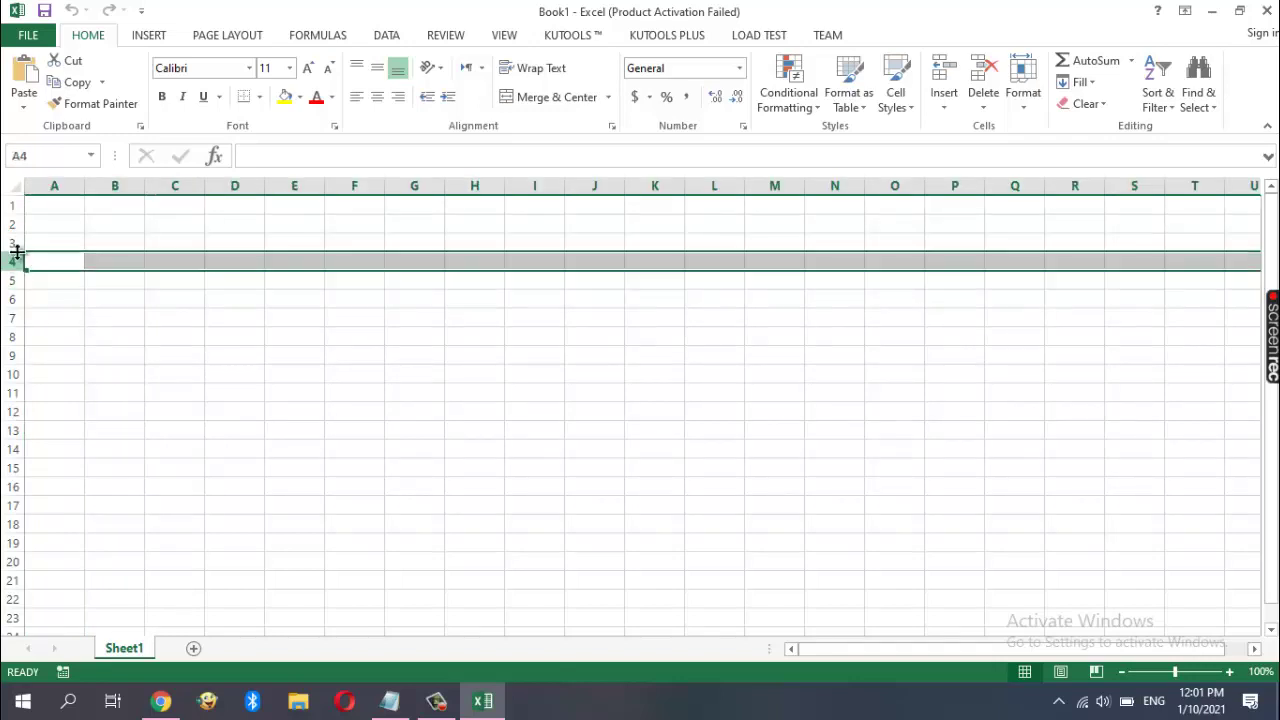
left_click(223, 240)
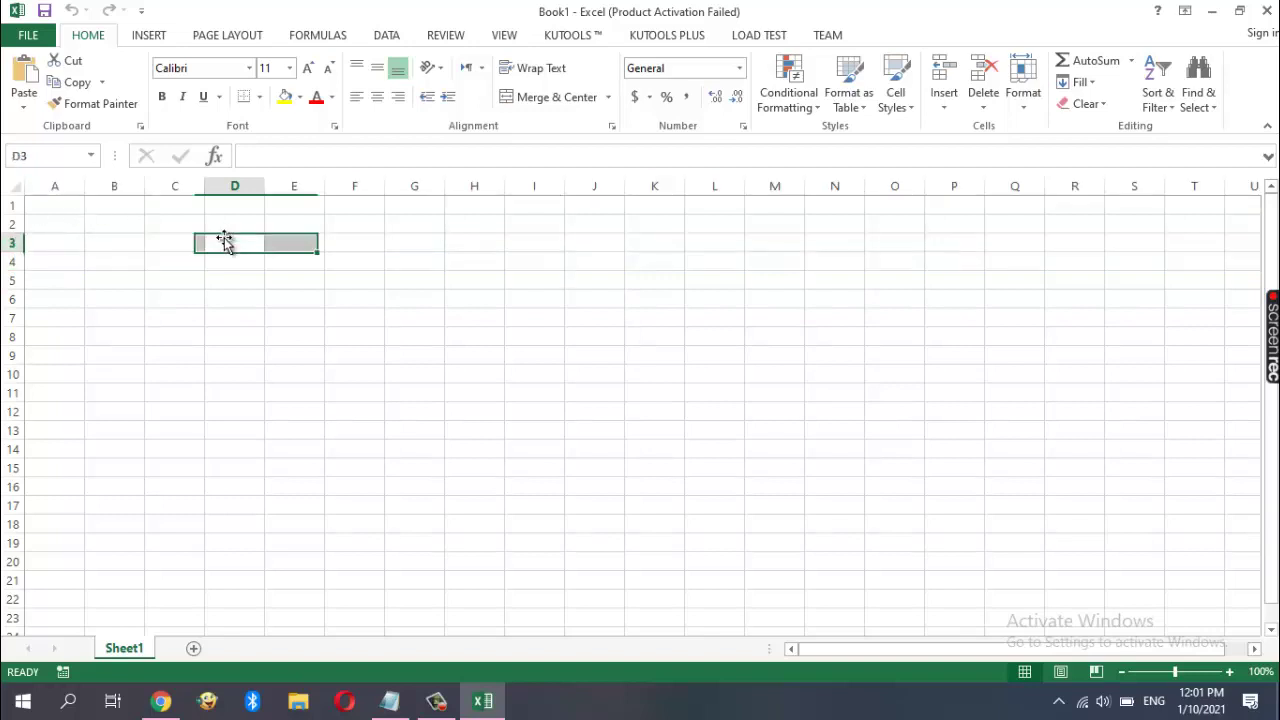
left_click(389, 701)
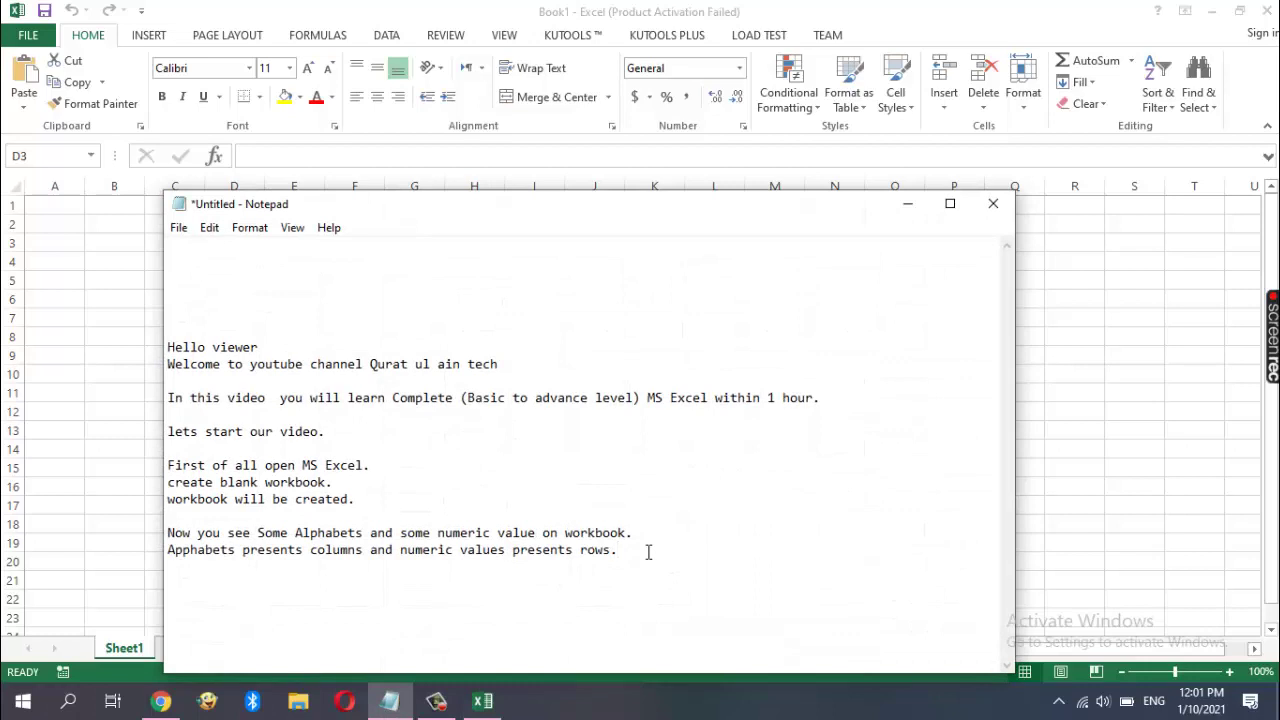
Add the line 'Next the combination of row and column is called.' and minimize Notepad
key("Return")
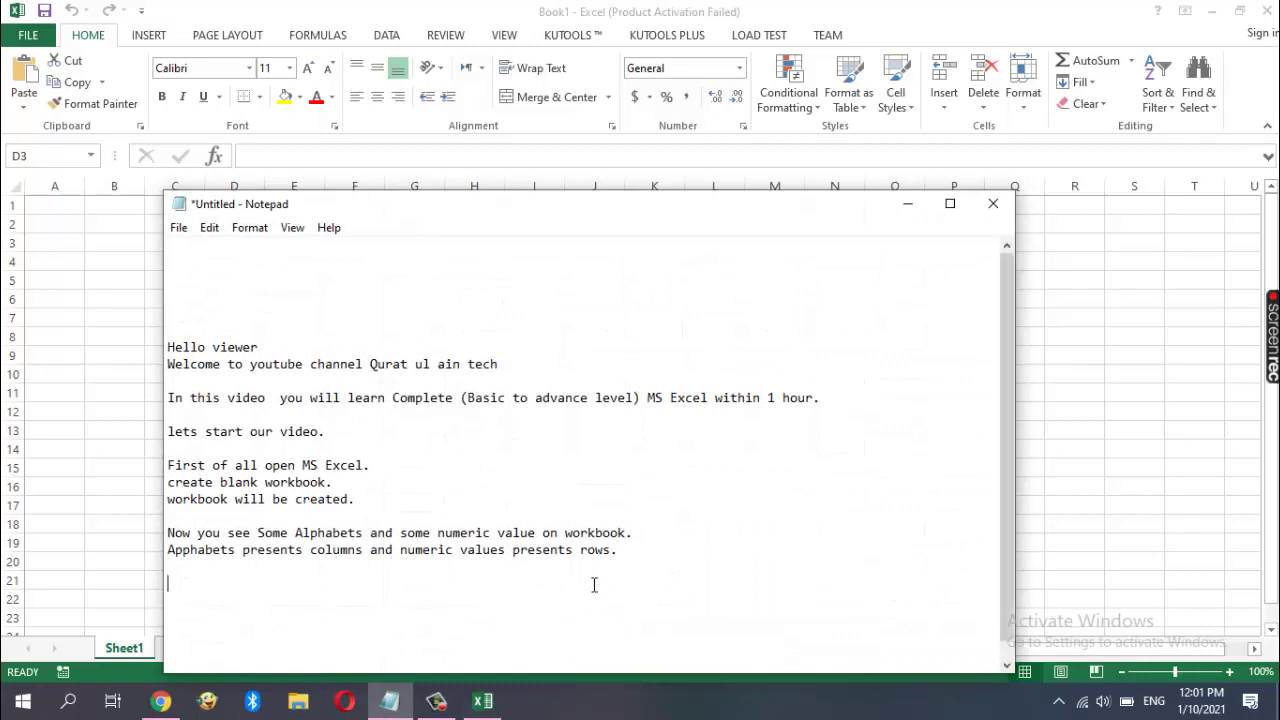
left_click_drag(1010, 578, 1010, 594)
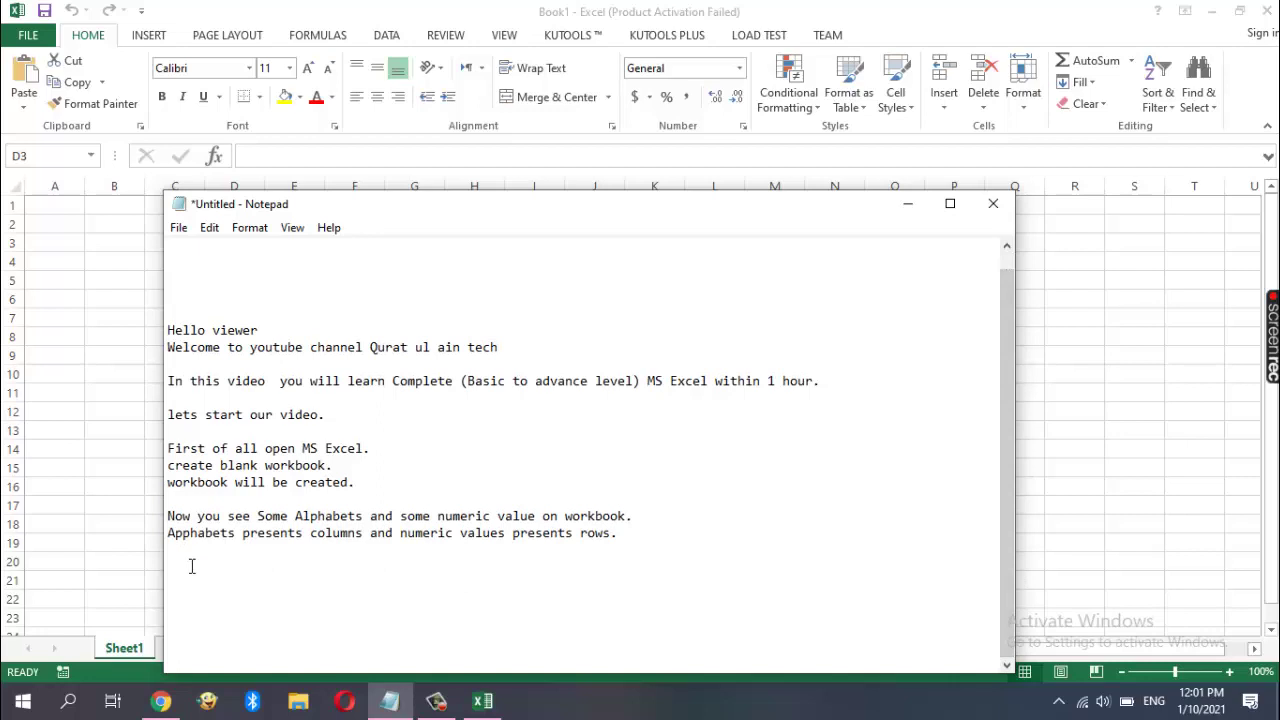
type("N")
key("BackSpace")
key("BackSpace")
type("the comb")
type("inat")
type("ion of row and c")
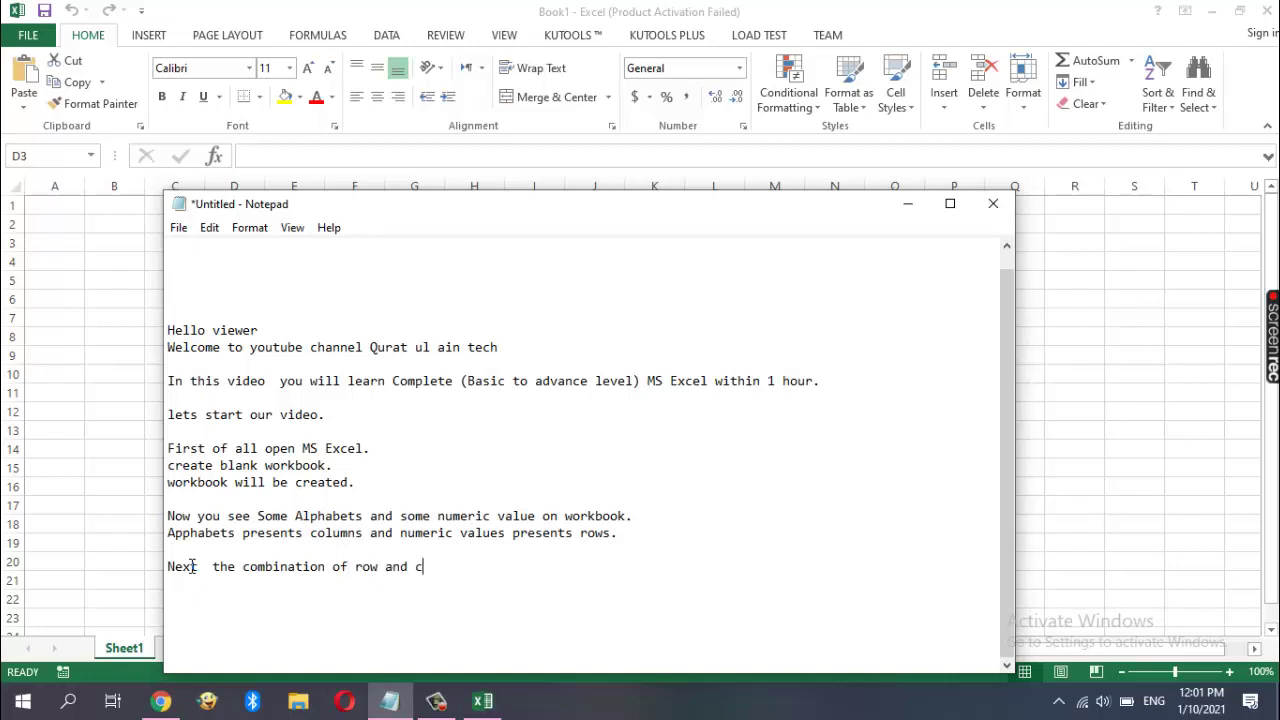
type("mn is ca")
type("lled.")
left_click(907, 204)
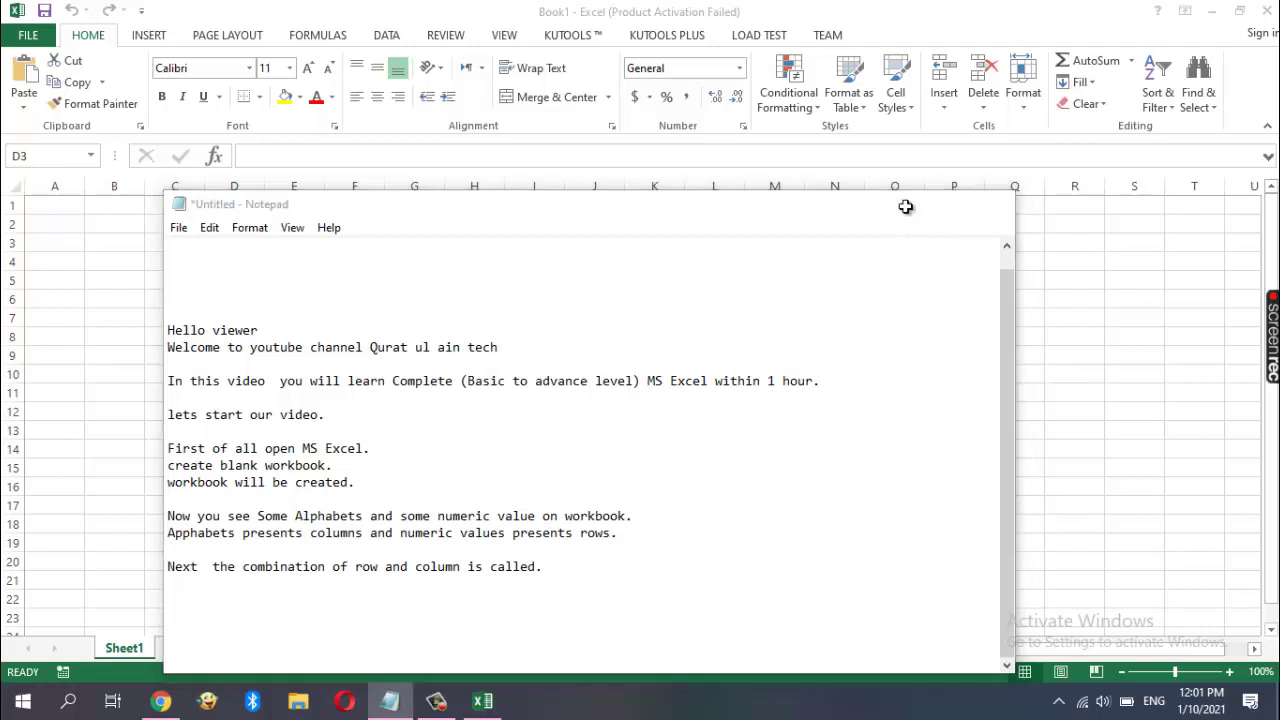
Type 'this is one cell' into F3 and widen column F to fit it
left_click(352, 248)
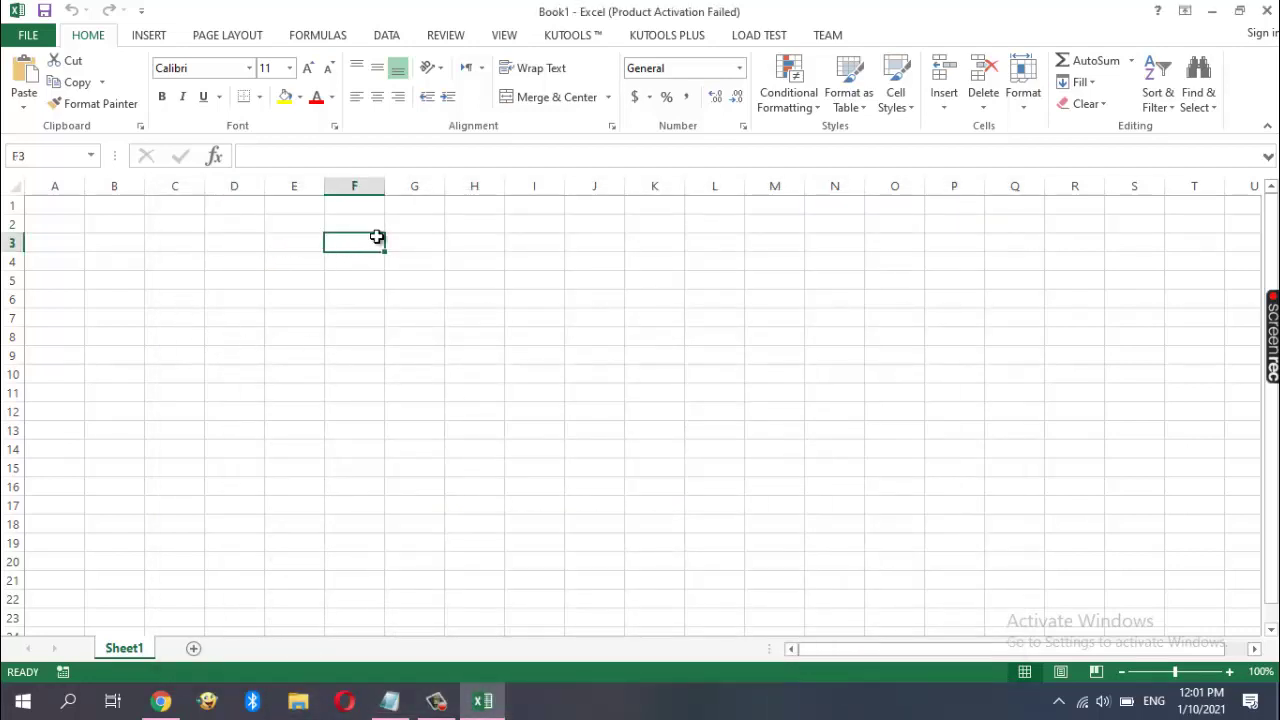
type("t")
type("his is")
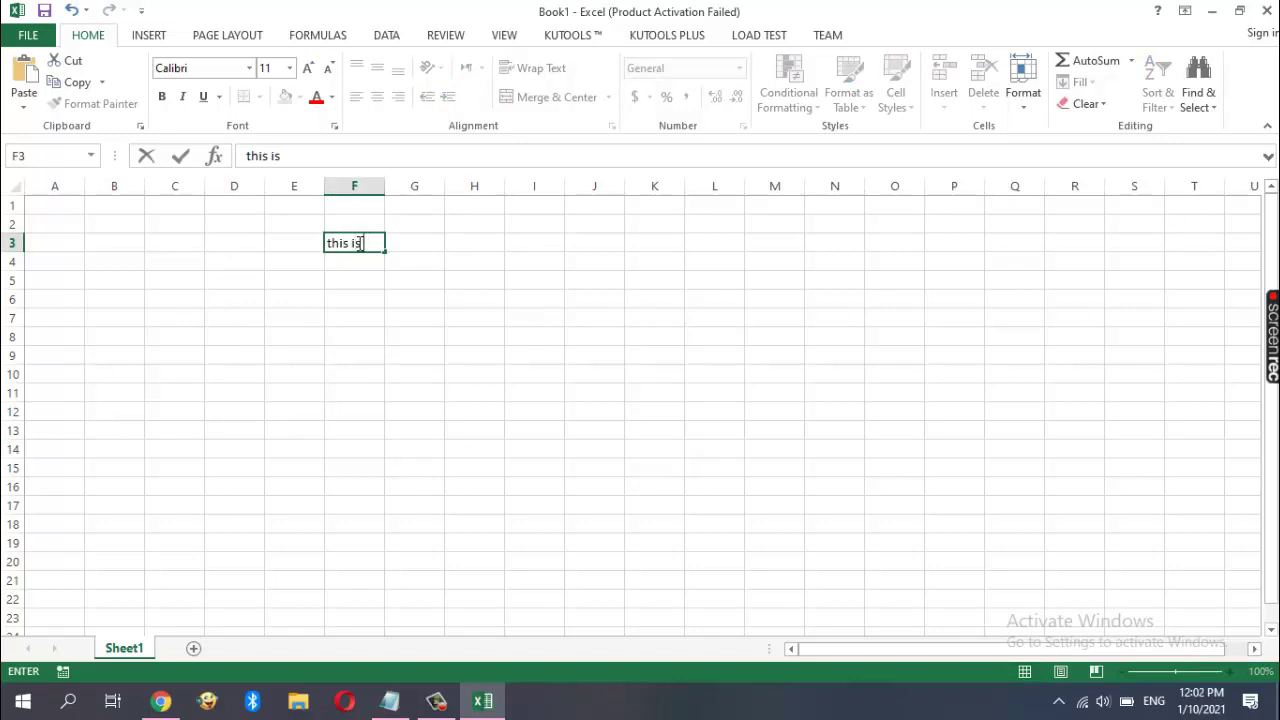
type(" one cell")
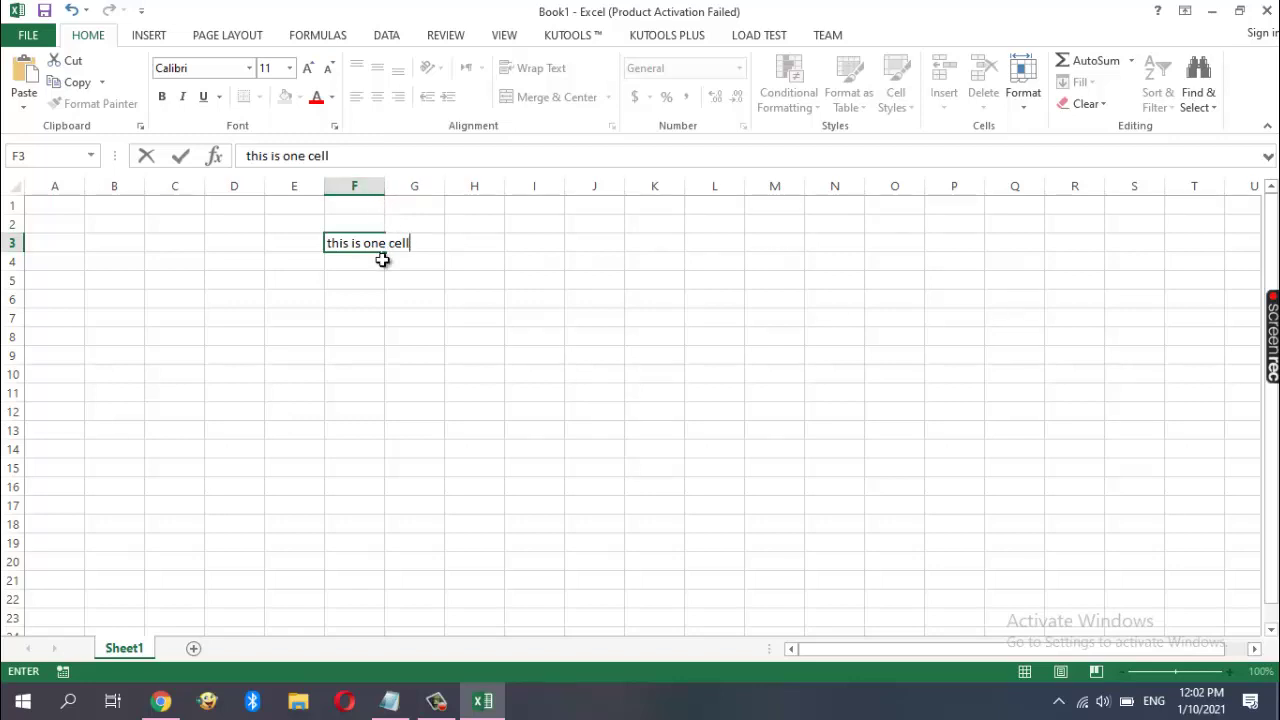
left_click(410, 243)
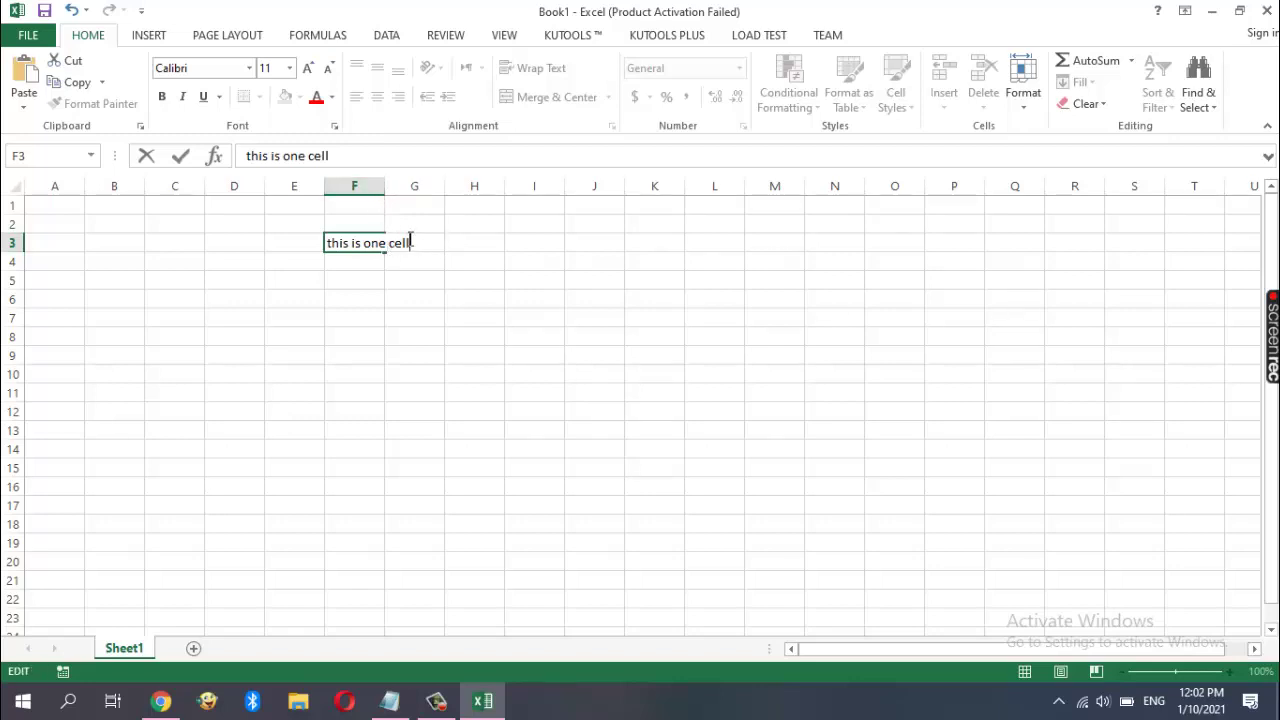
left_click(355, 318)
left_click(357, 243)
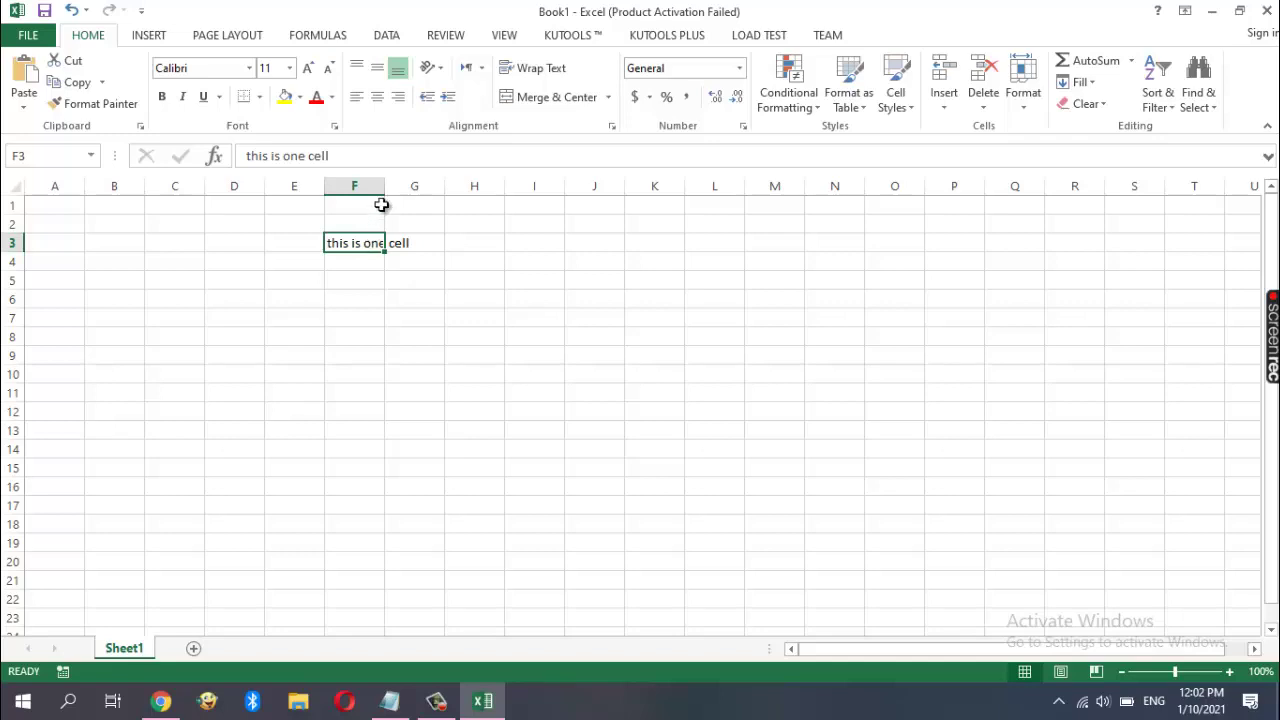
left_click_drag(384, 186, 442, 190)
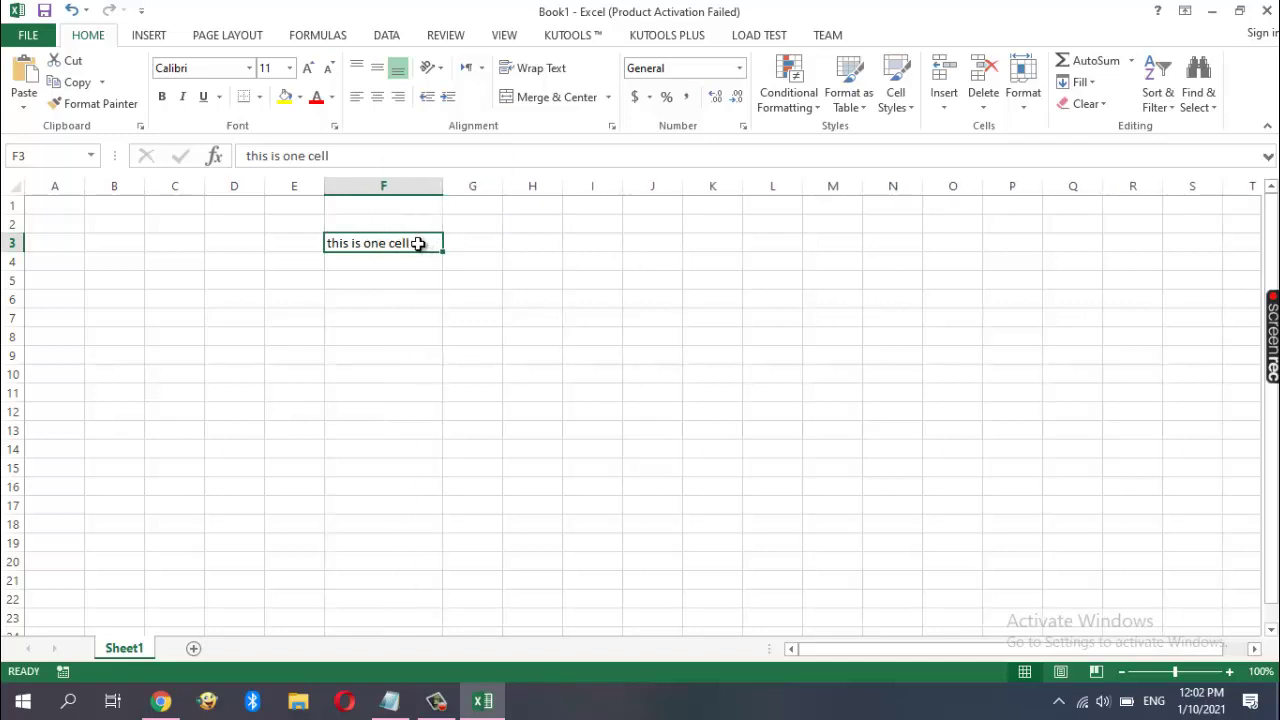
Clear the text from F3 and return to the Notepad script
left_click(397, 266)
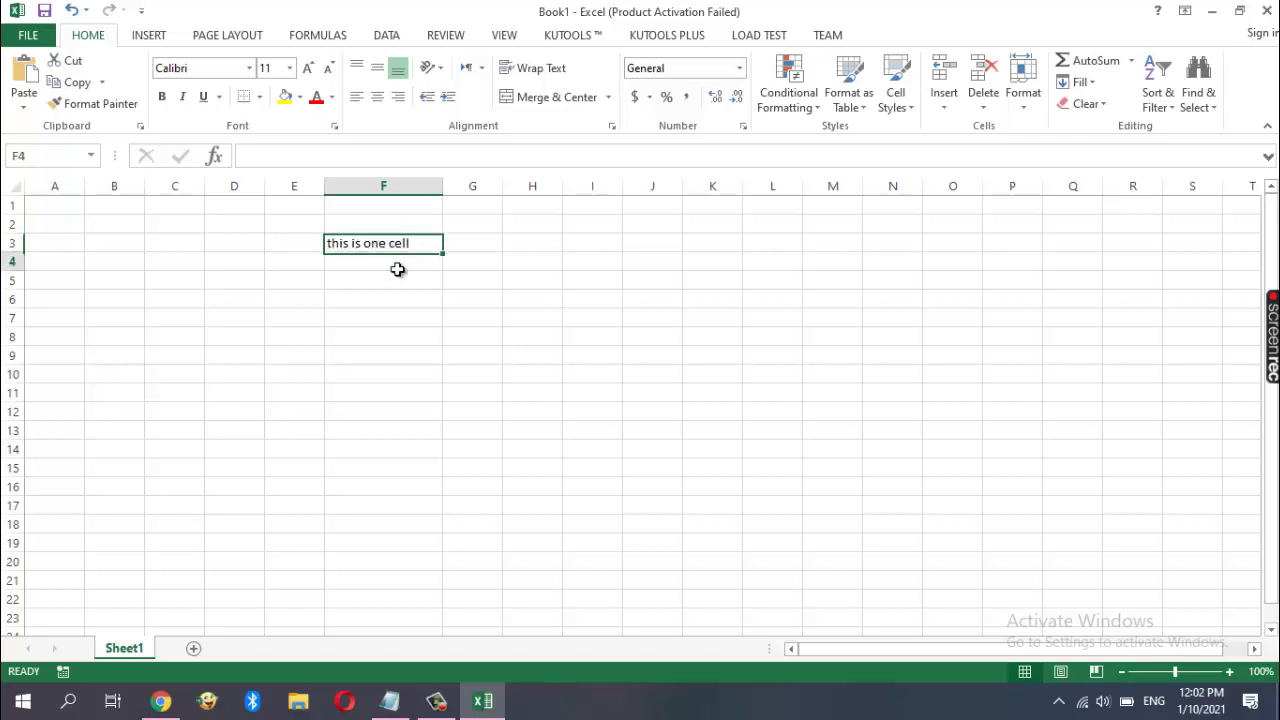
left_click(415, 240)
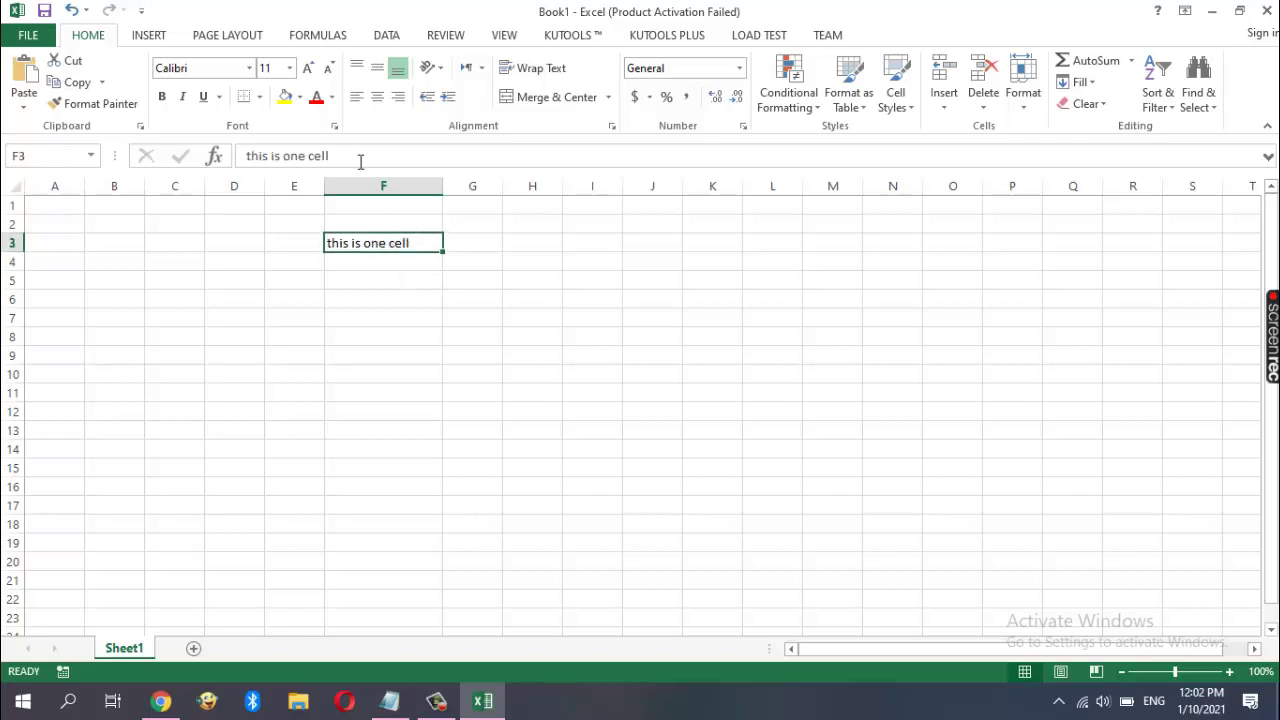
left_click(307, 157)
triple_click(307, 157)
key("Delete")
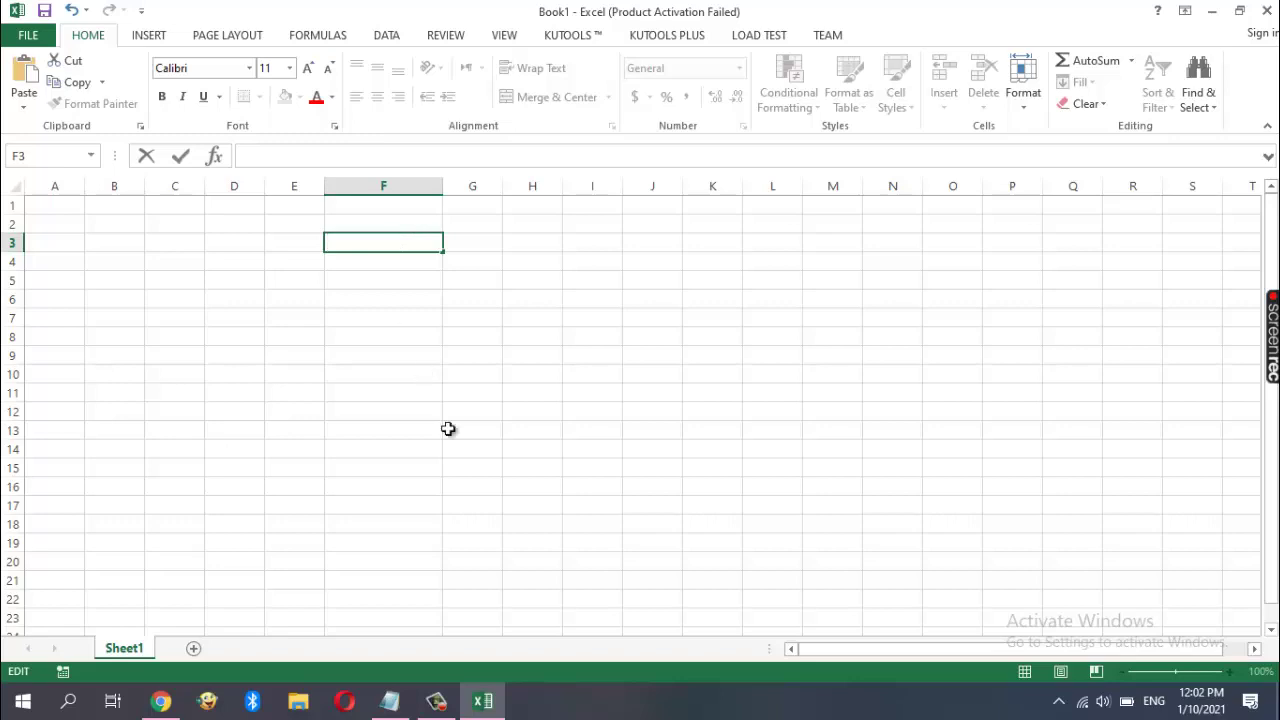
left_click(390, 701)
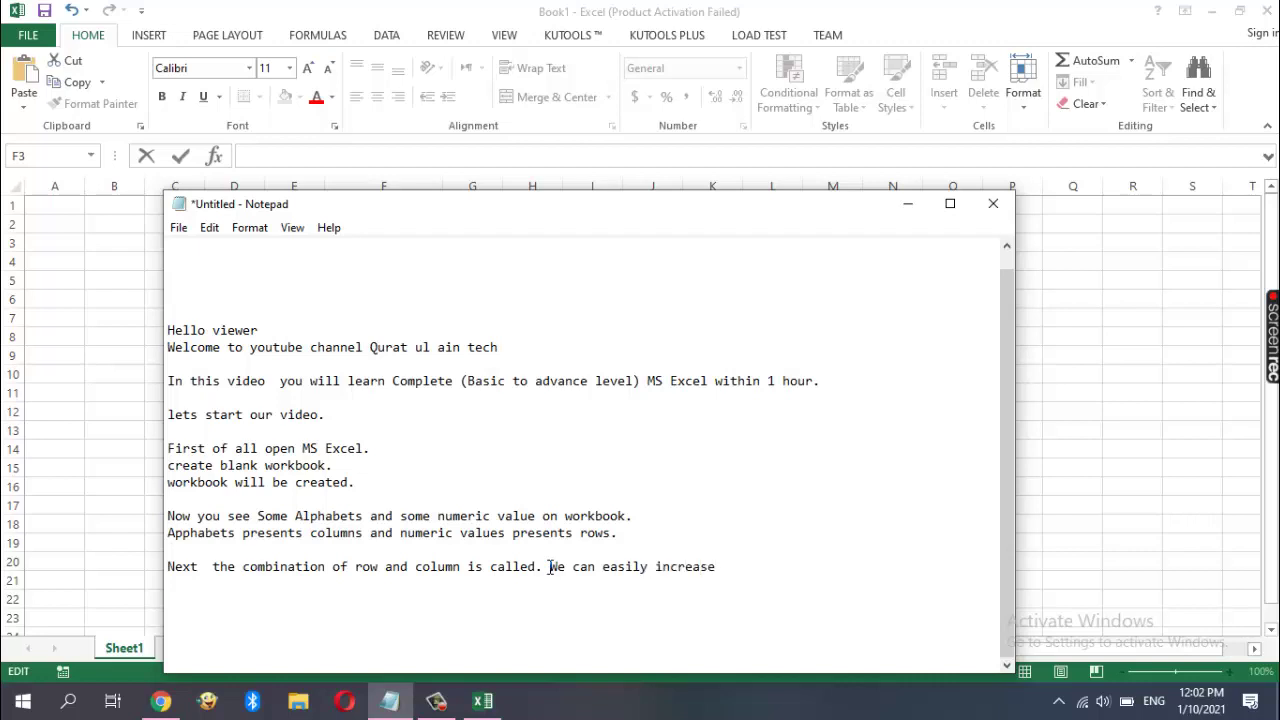
Finish the last Notepad line as 'We can easily increase the cell size.'
type("the cell size.")
Back in Excel, select E1, adjust column E's width, and browse the INSERT and HOME tabs
key("alt+Tab")
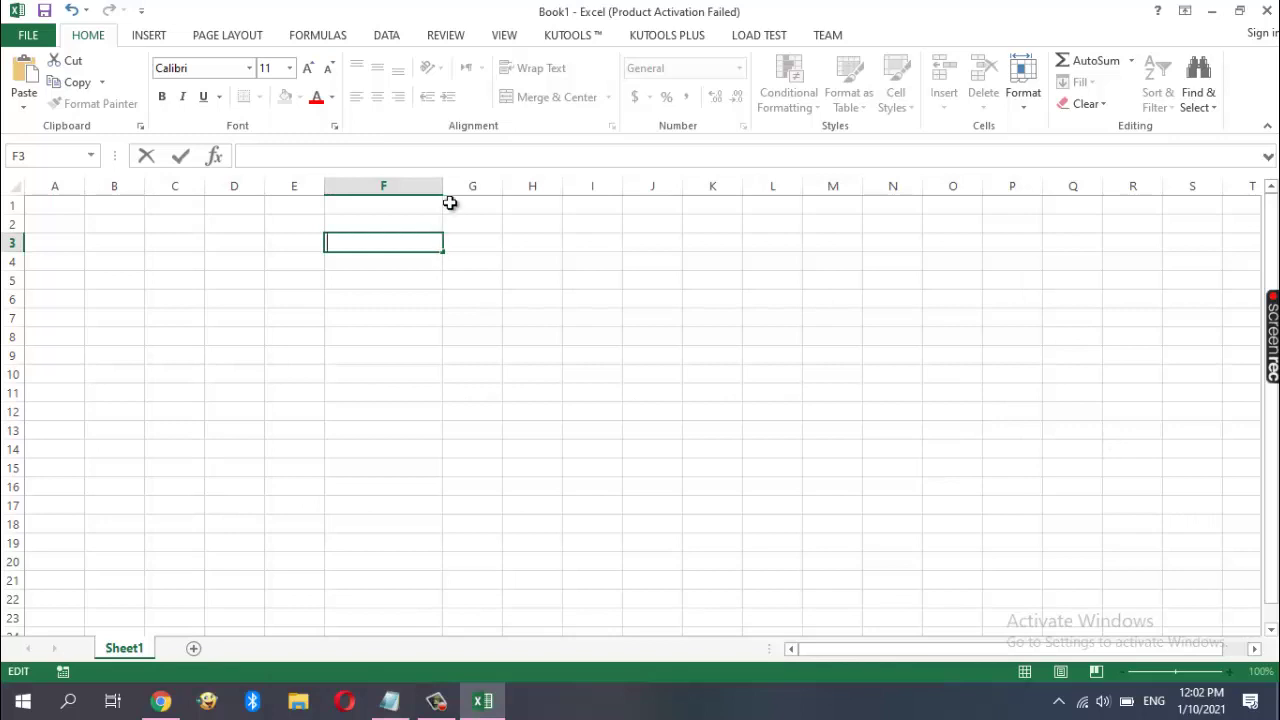
left_click(293, 208)
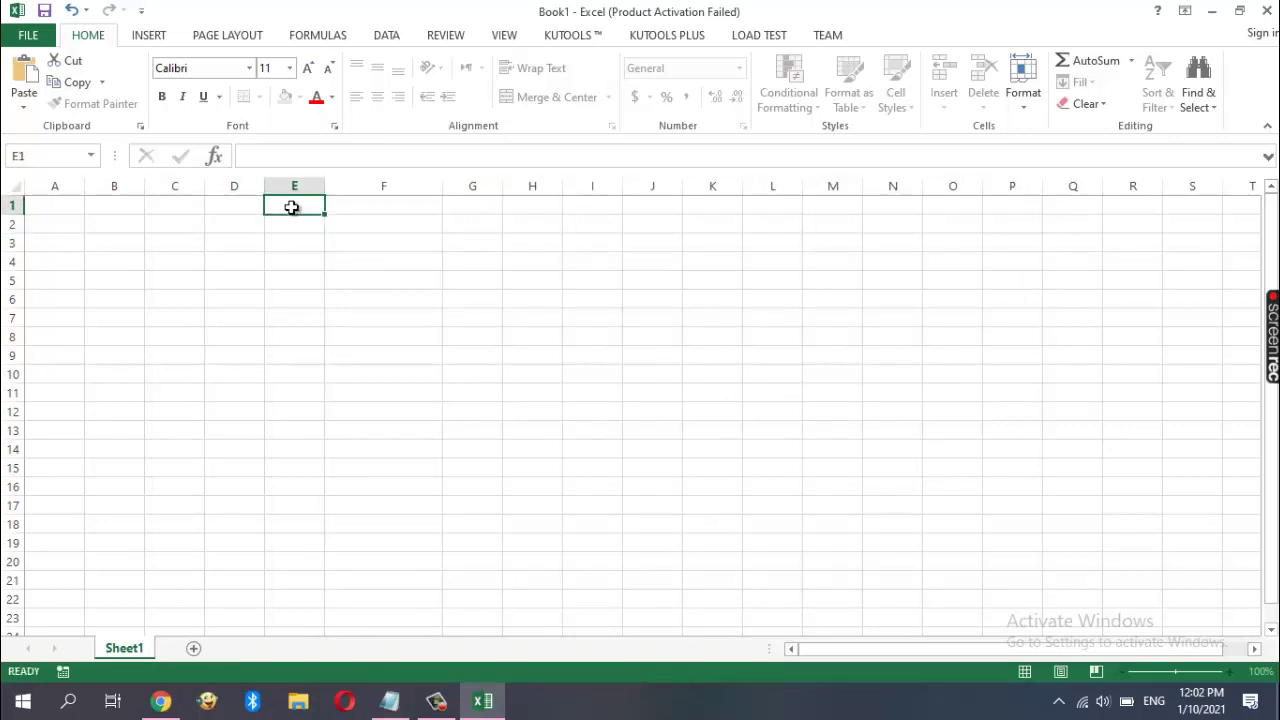
mouse_move(321, 194)
left_mouse_down()
mouse_move(481, 185)
mouse_move(325, 203)
left_mouse_up()
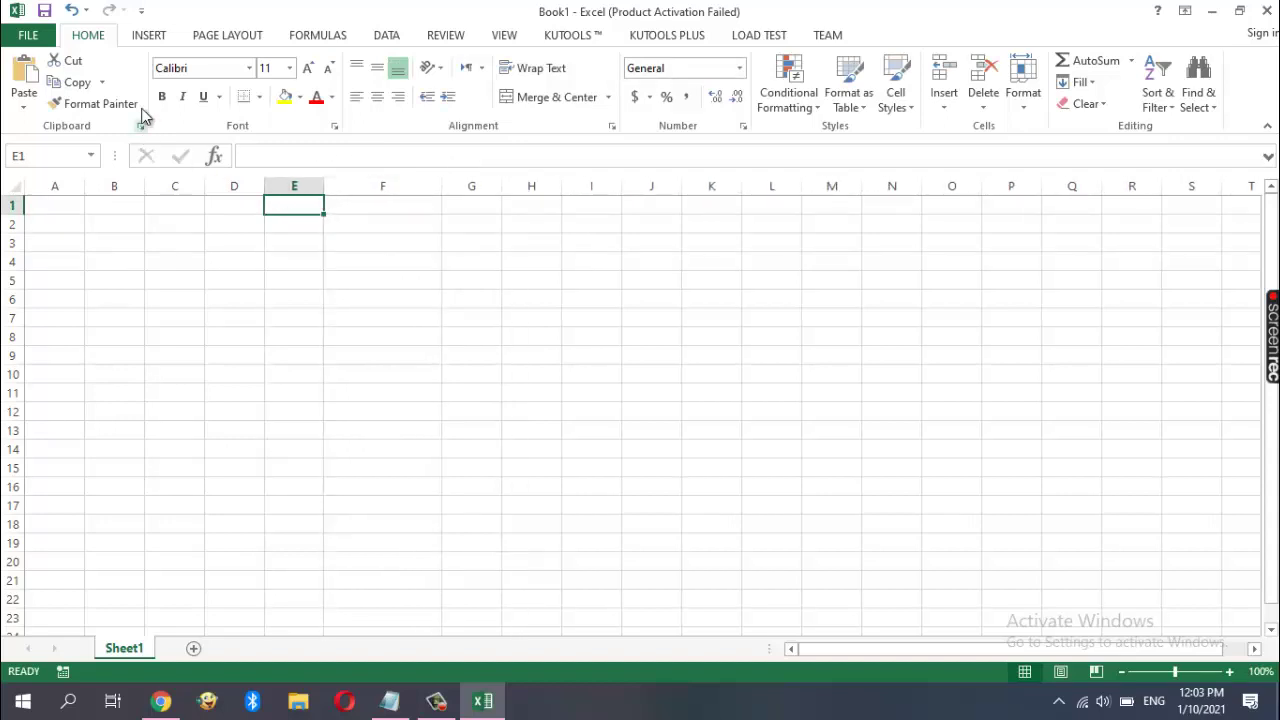
left_click(145, 36)
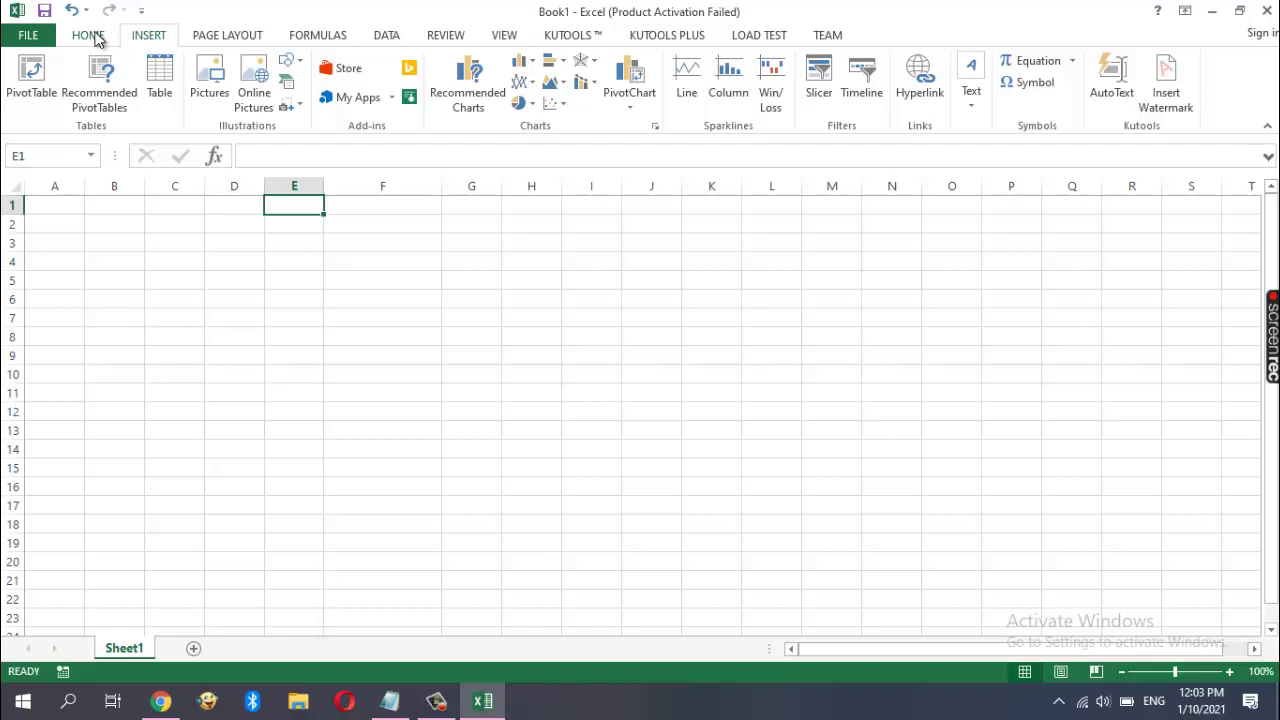
left_click(92, 38)
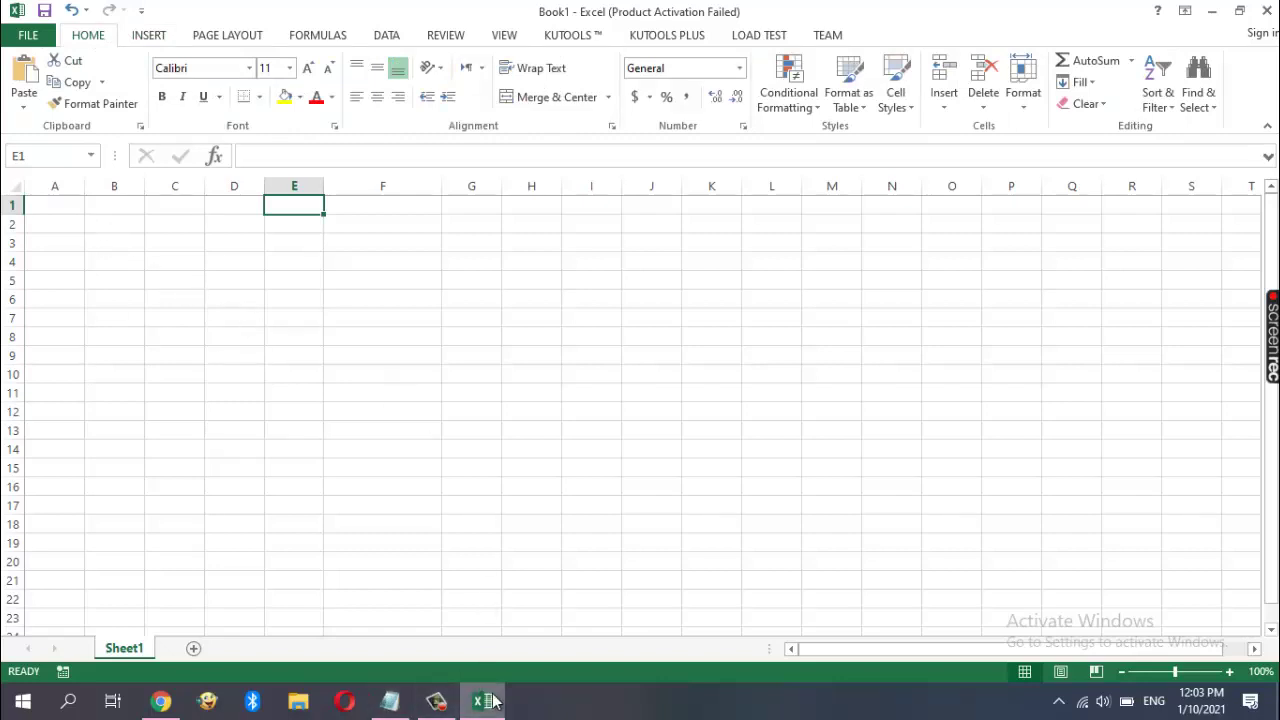
mouse_move(483, 701)
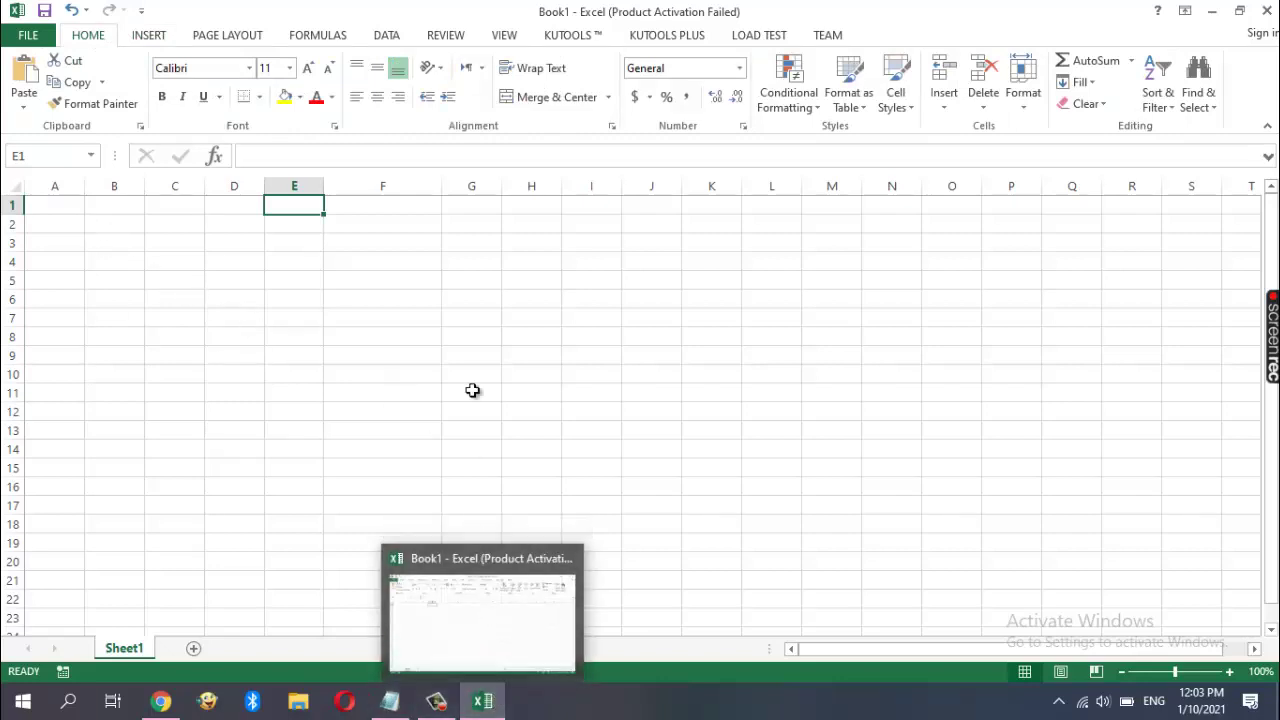
left_click(62, 221)
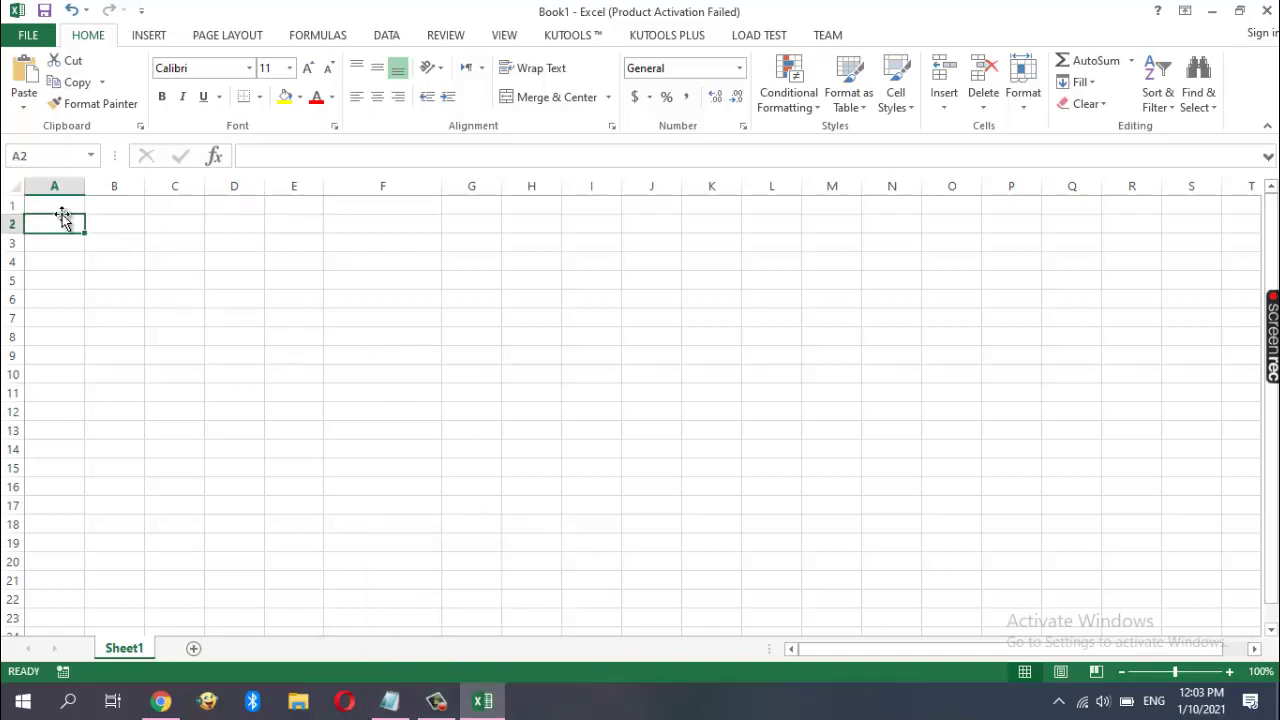
left_click(58, 206)
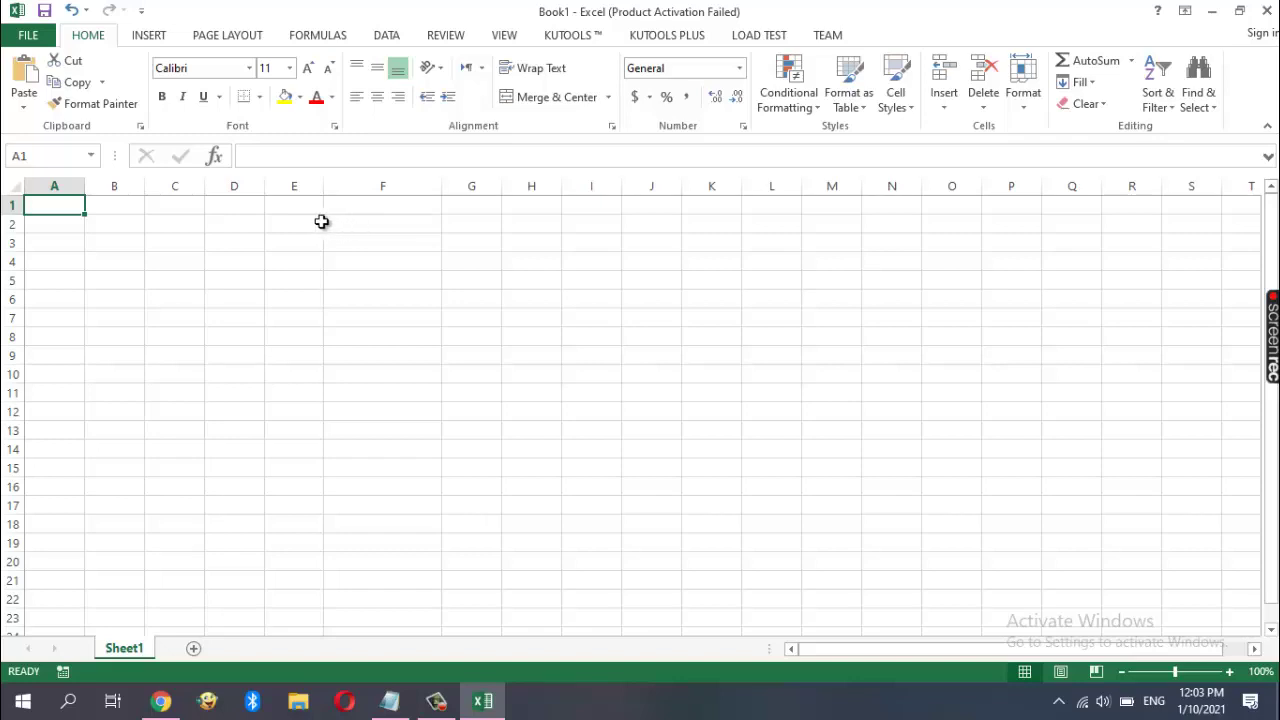
Merge E1:L2 into one cell with the Merge cells option in Format Cells
left_click(280, 207)
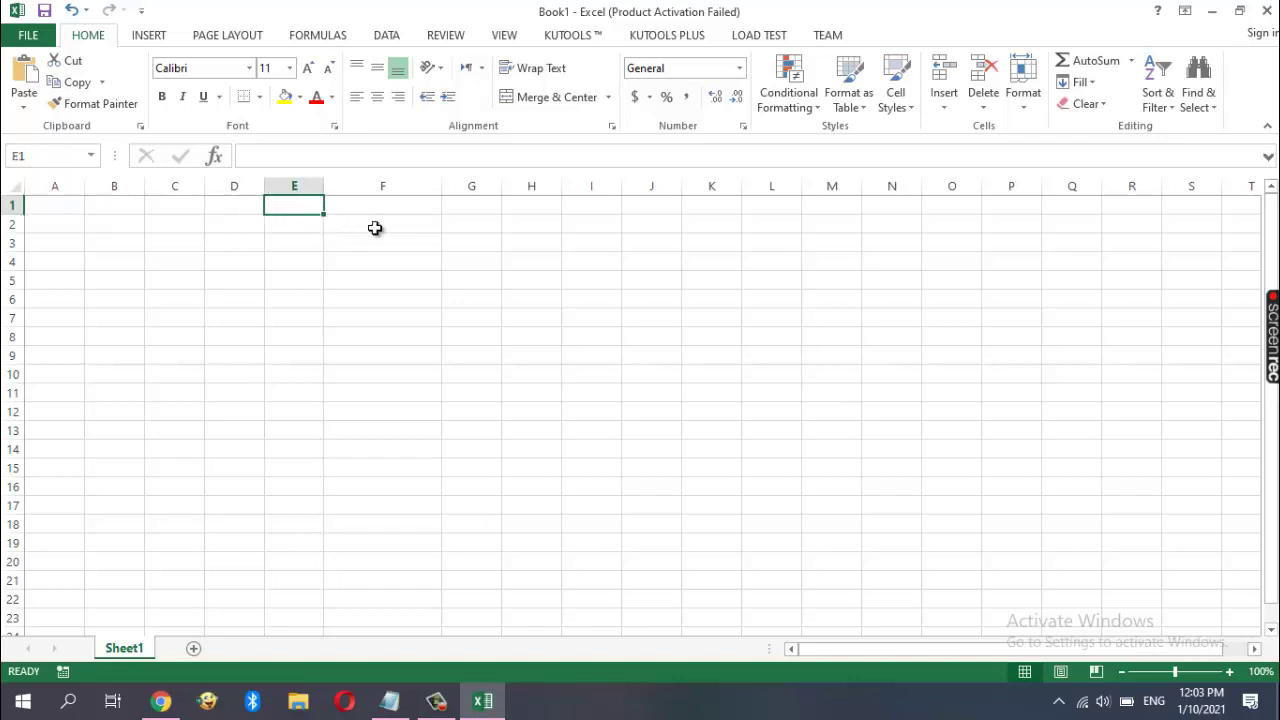
left_click_drag(294, 207, 771, 223)
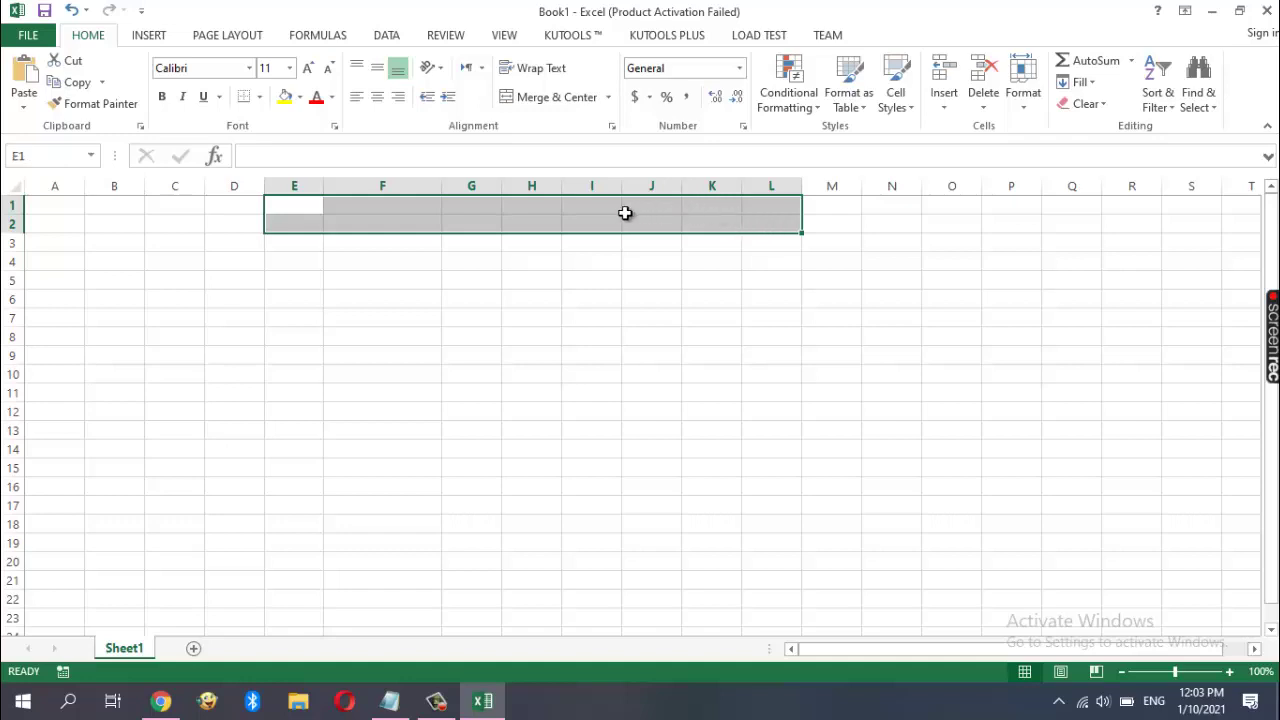
right_click(583, 214)
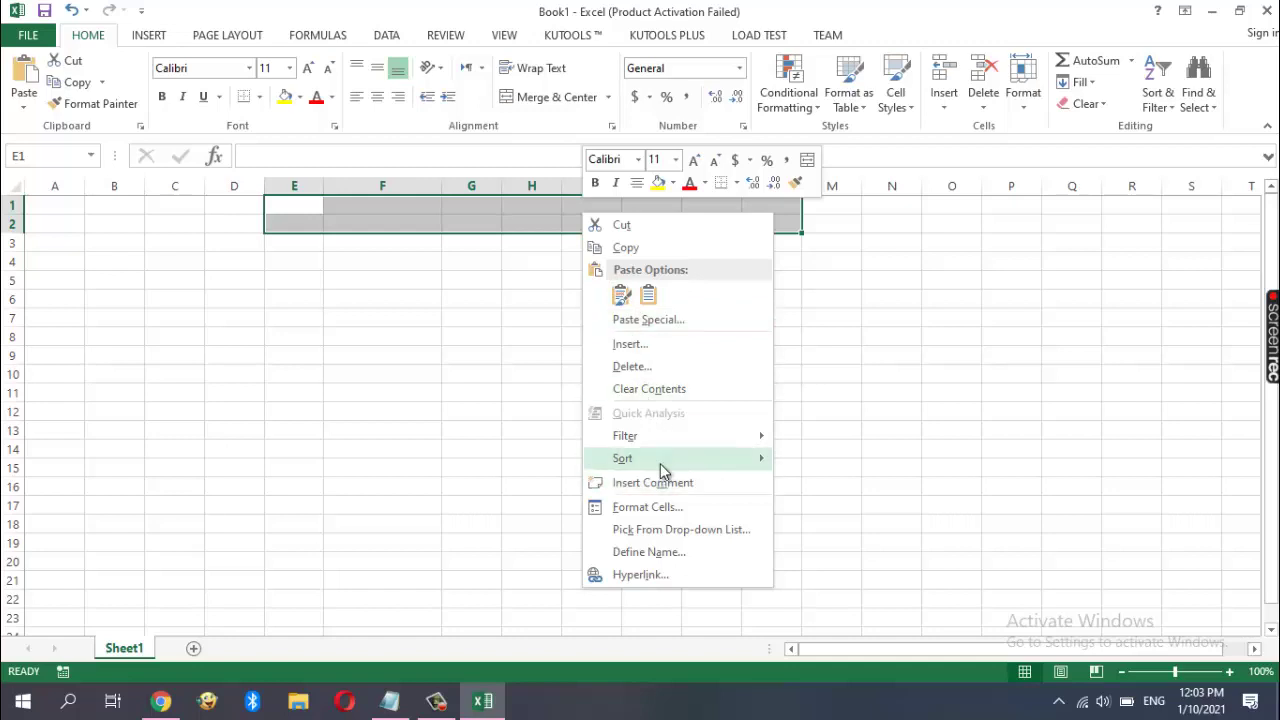
left_click(643, 507)
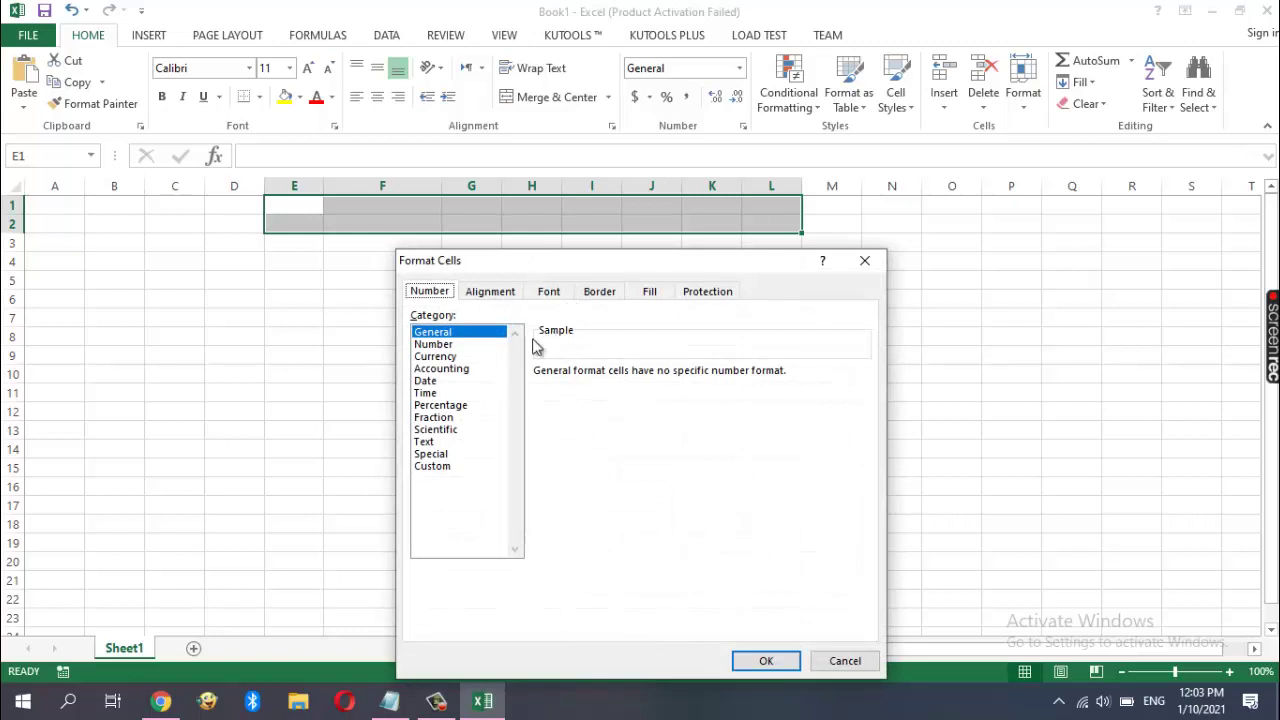
left_click(500, 298)
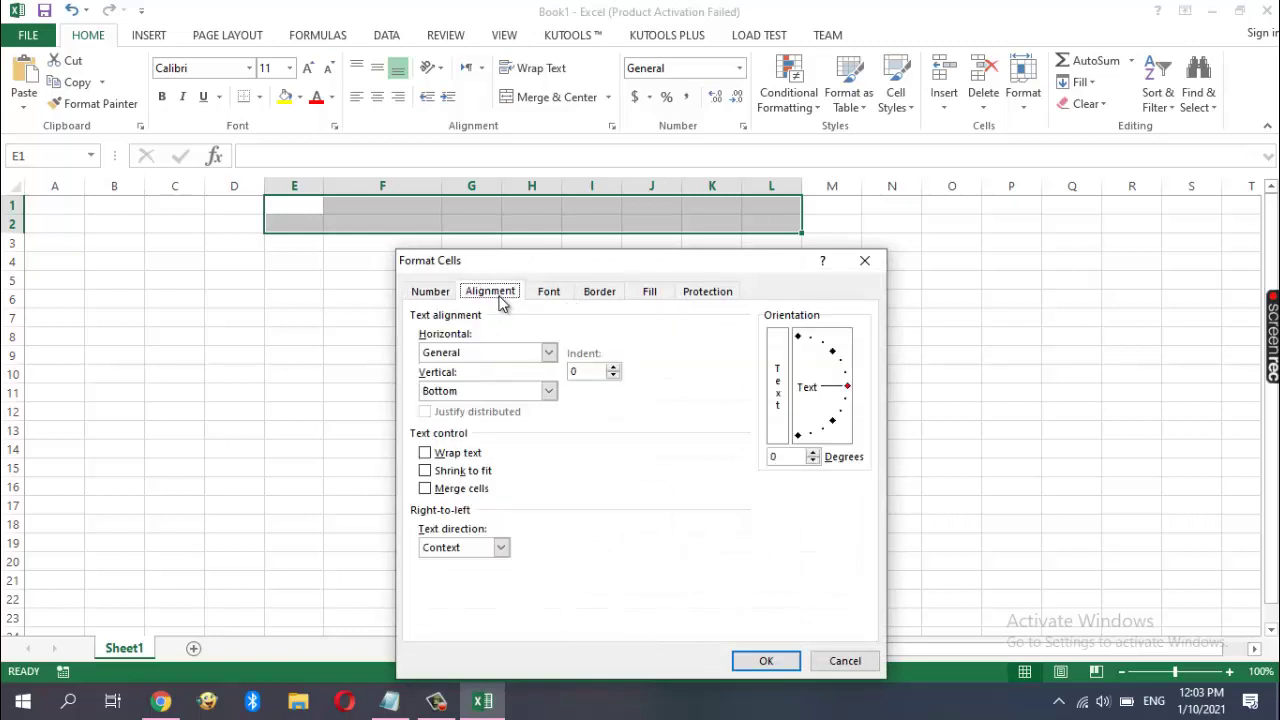
left_click(425, 488)
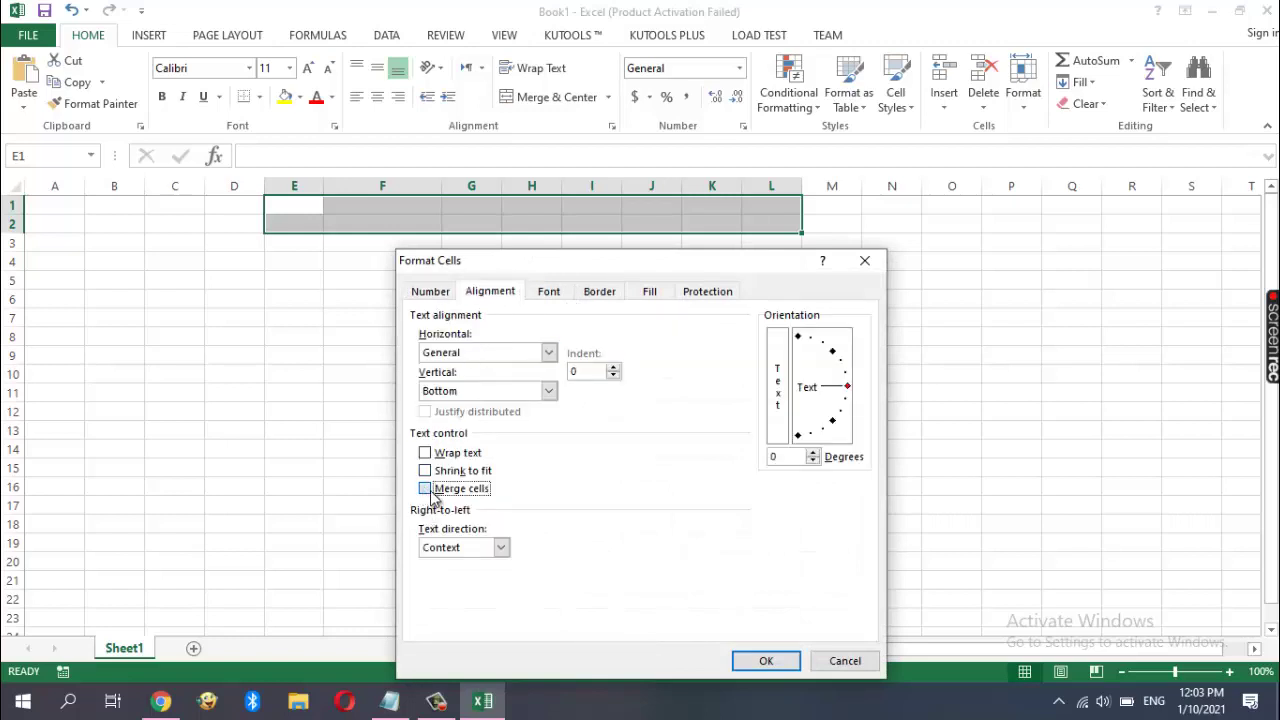
left_click(765, 662)
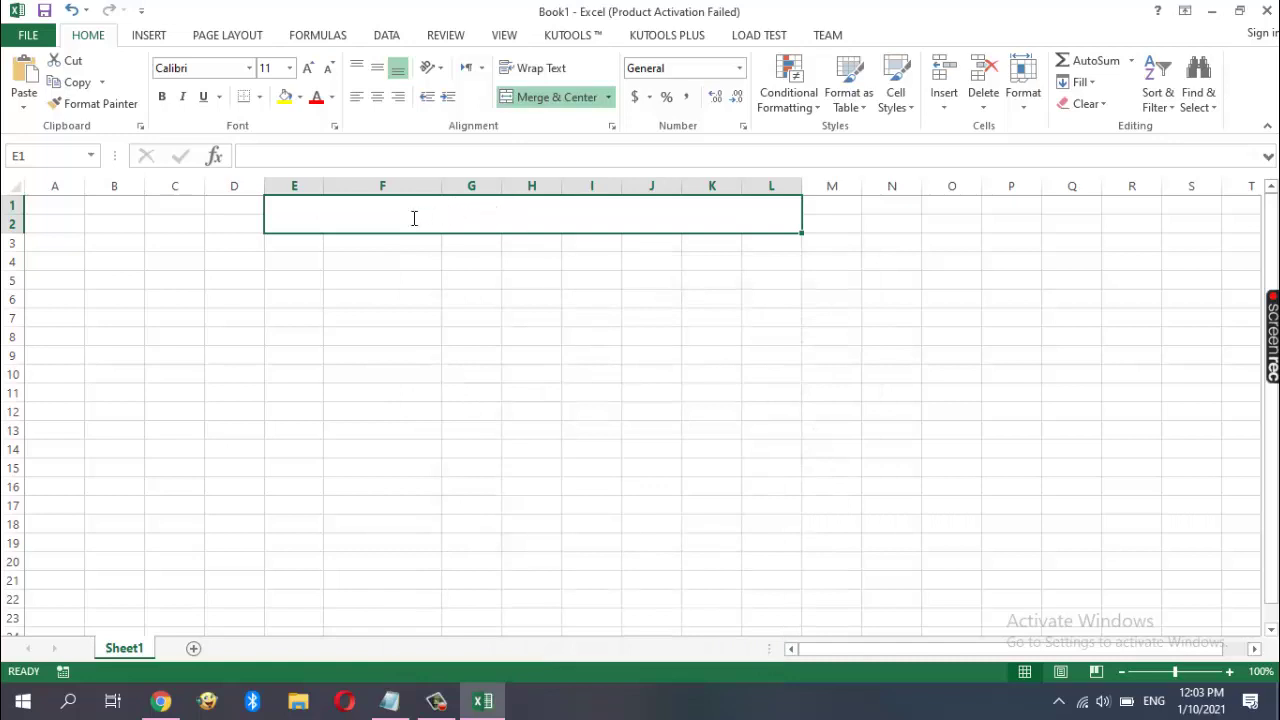
Enter 'Short cut keys' in the merged E1:L2 cell and put the cursor before it
type("Short ")
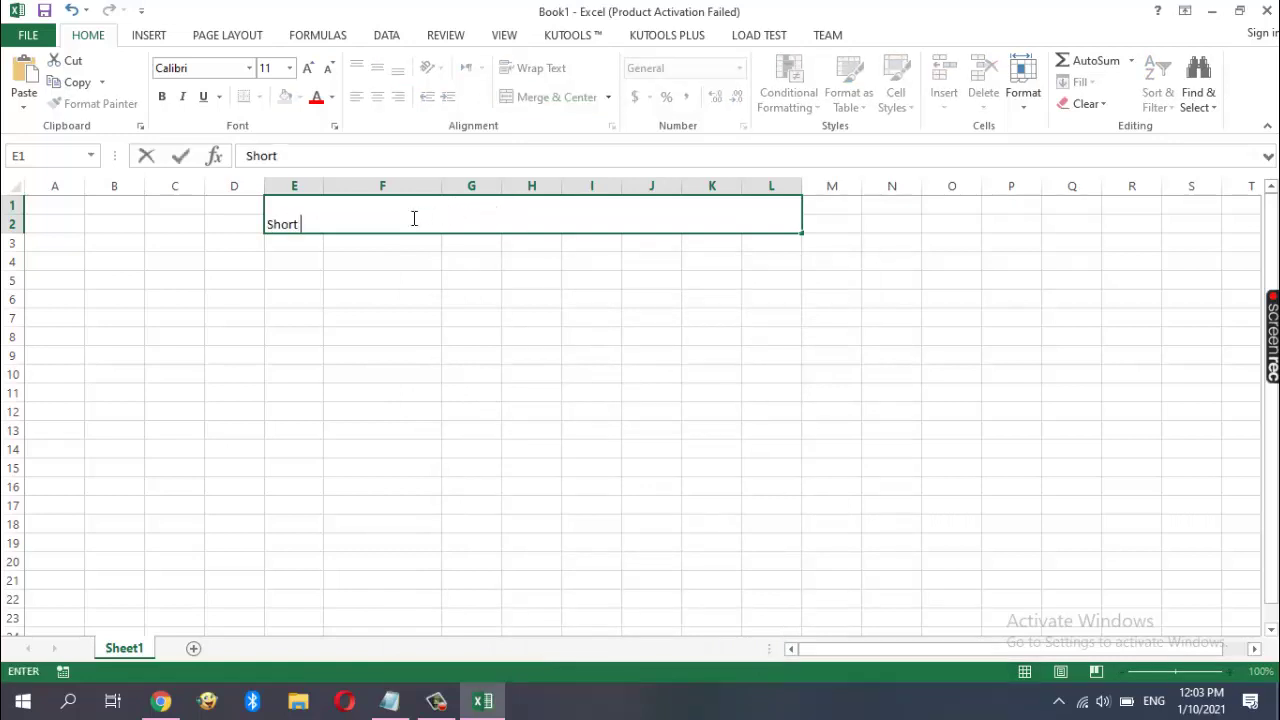
type("cut ke")
type("ys")
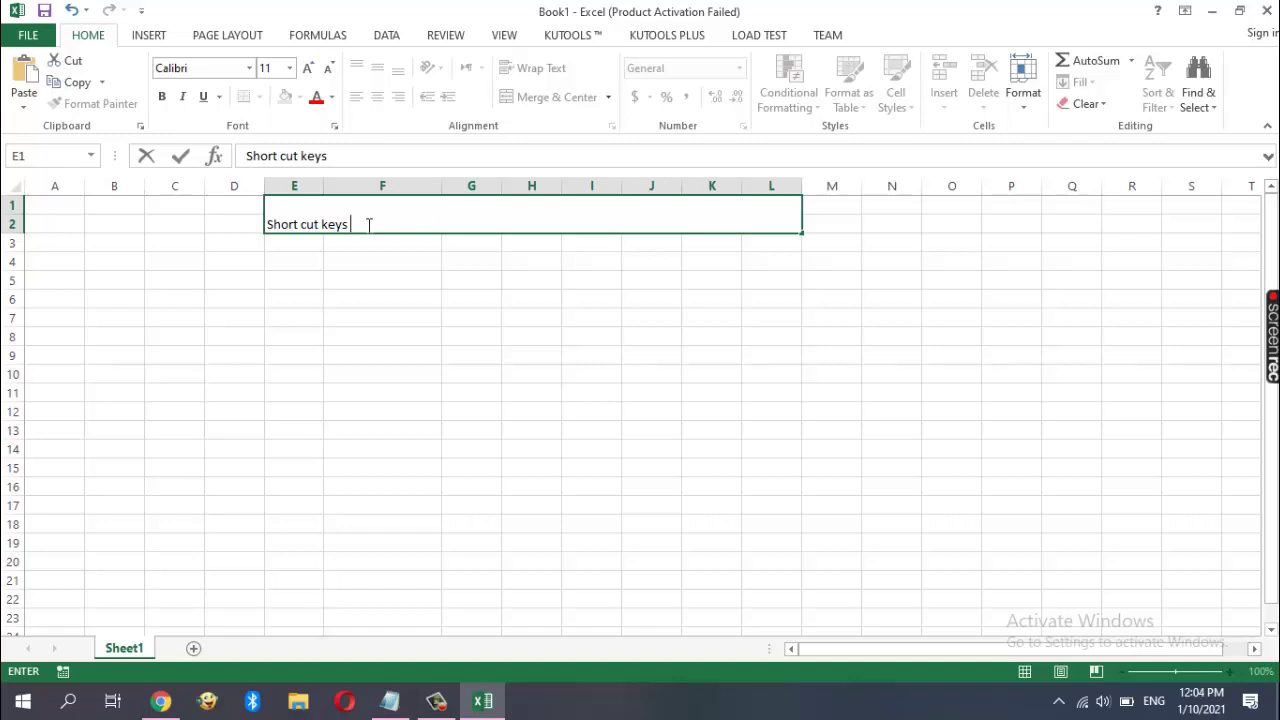
left_click_drag(368, 225, 253, 226)
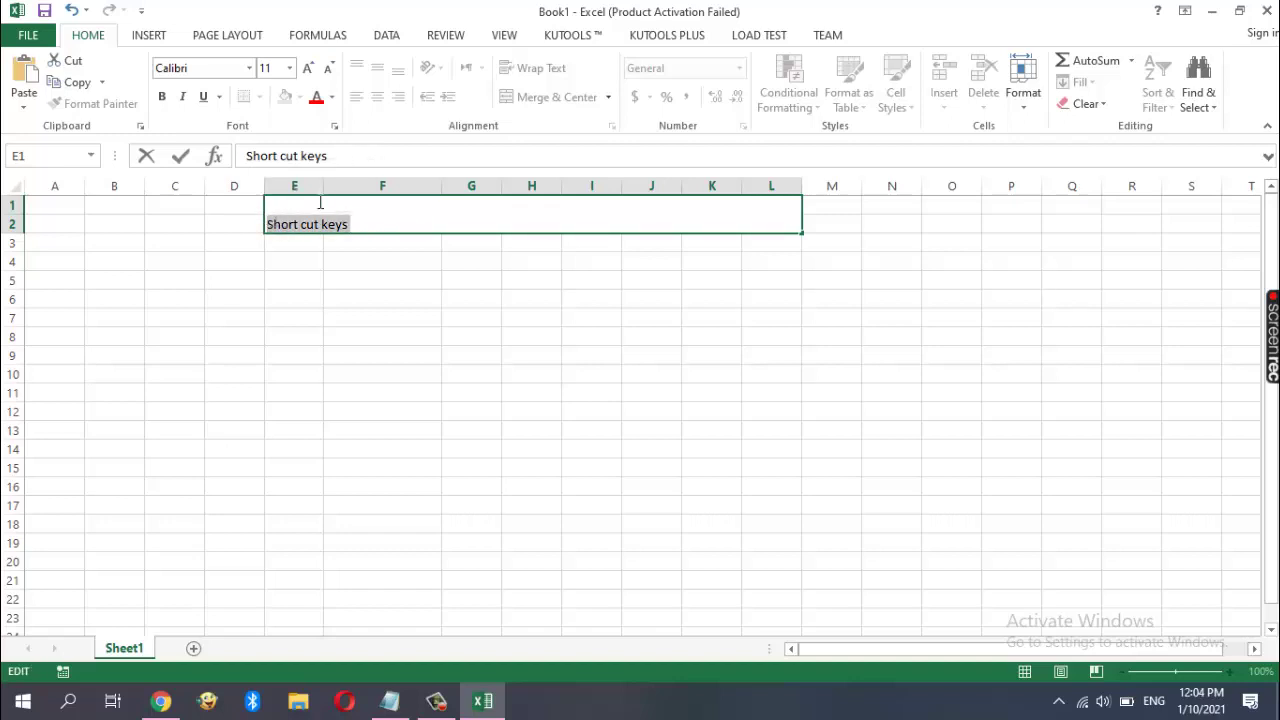
left_click(375, 224)
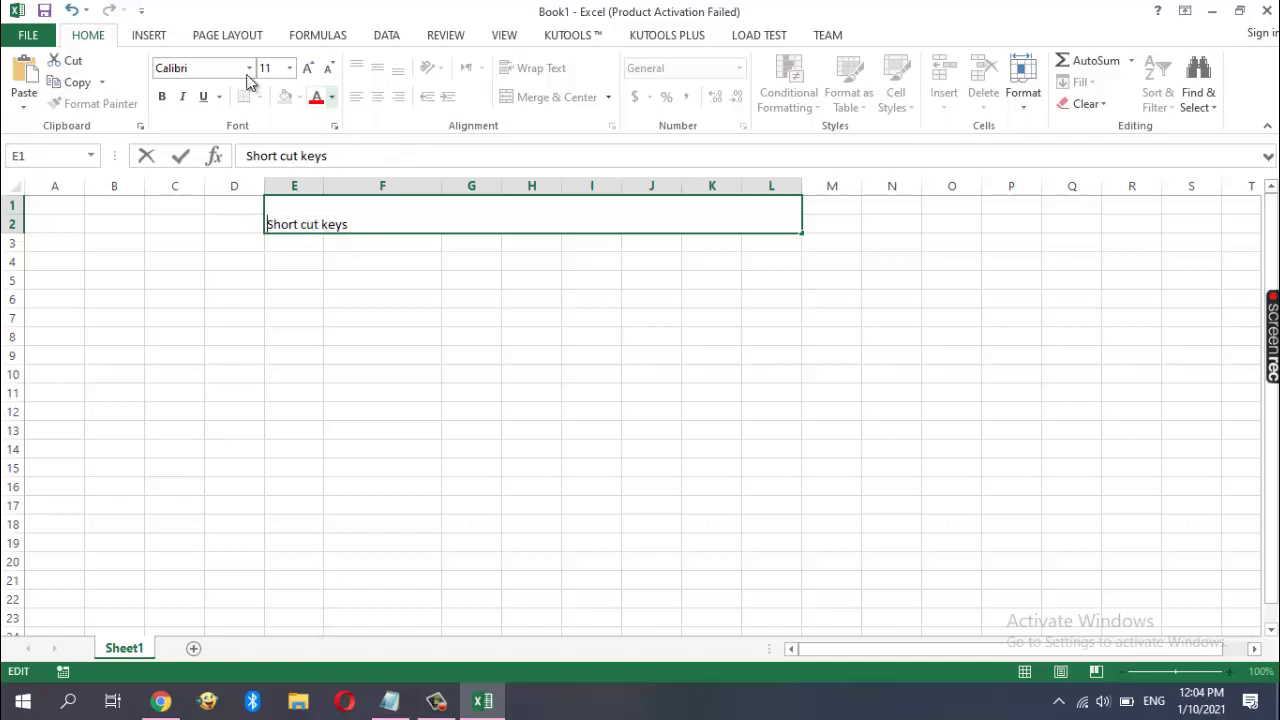
left_click(157, 38)
left_click(96, 38)
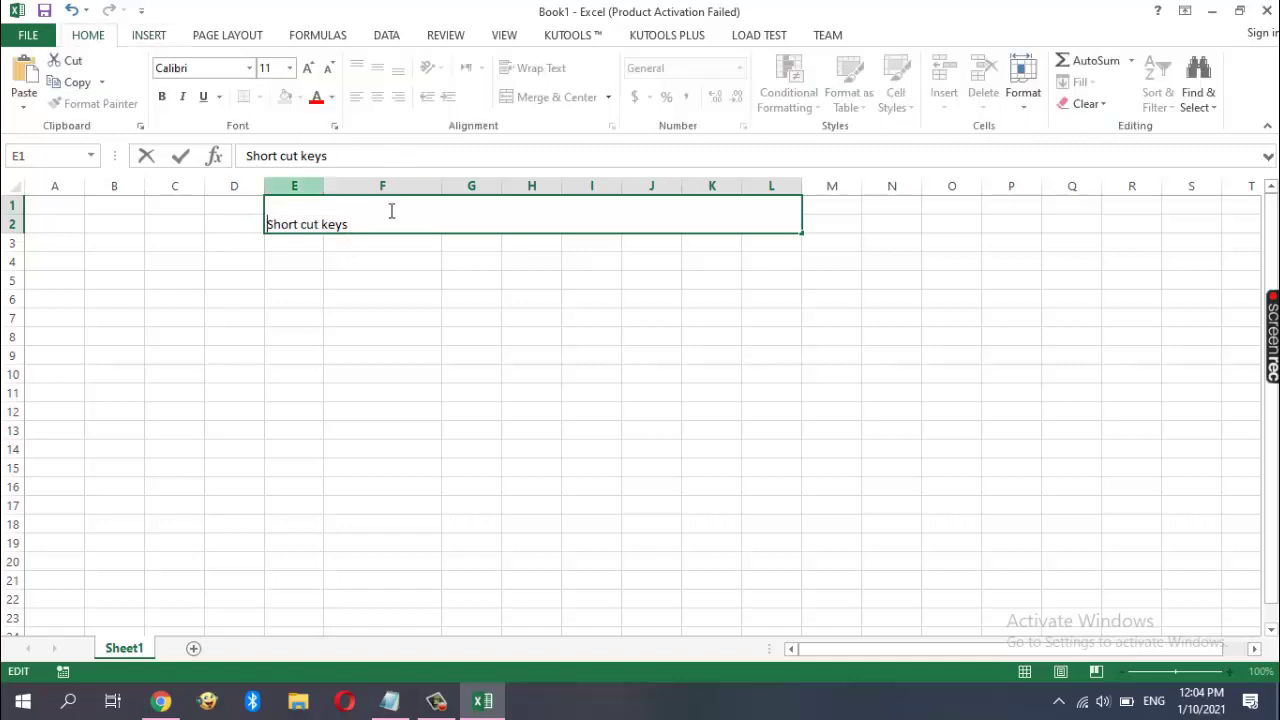
left_click(268, 226)
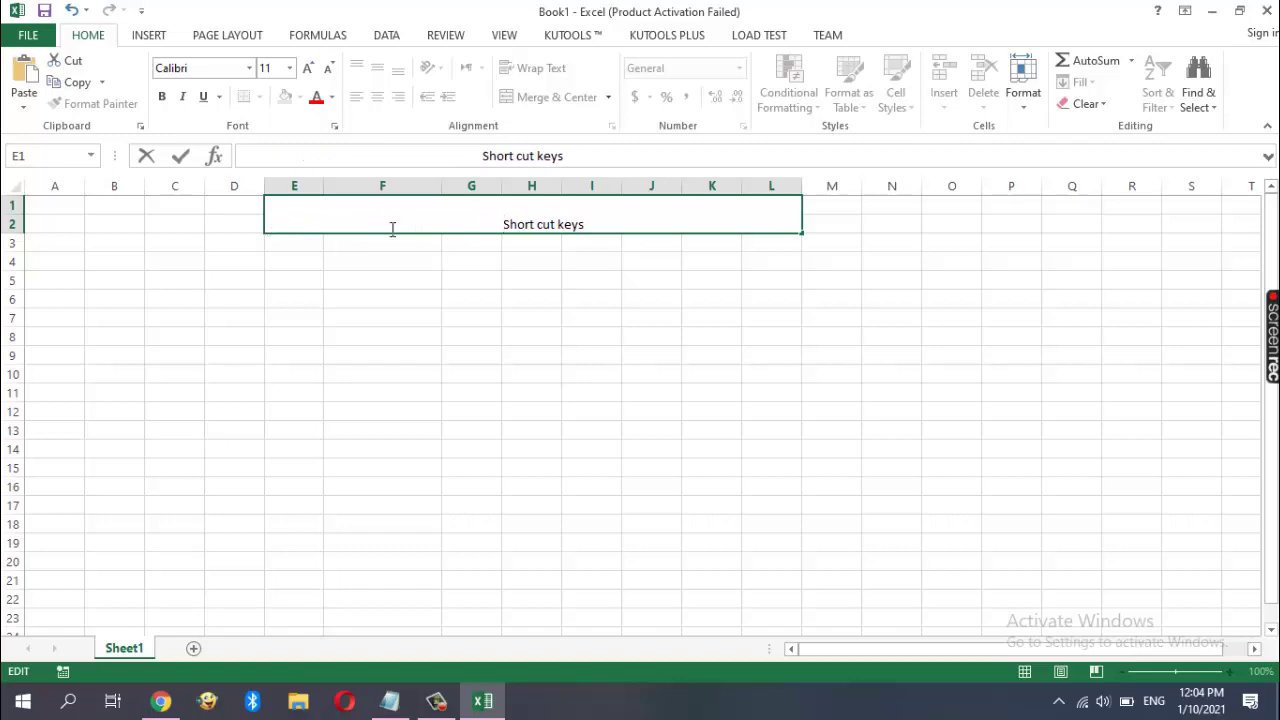
Format the 'Short cut keys' title as Calibri, size 20, in orange
left_click_drag(587, 224, 485, 221)
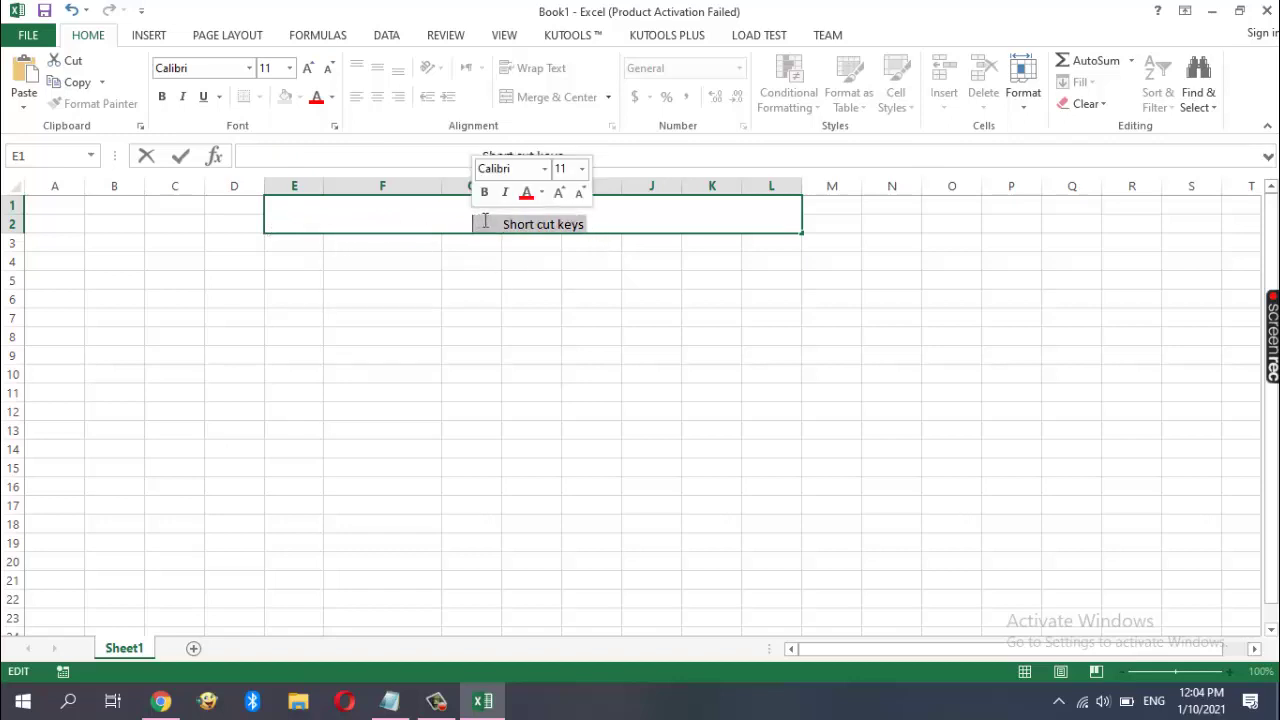
left_click(581, 168)
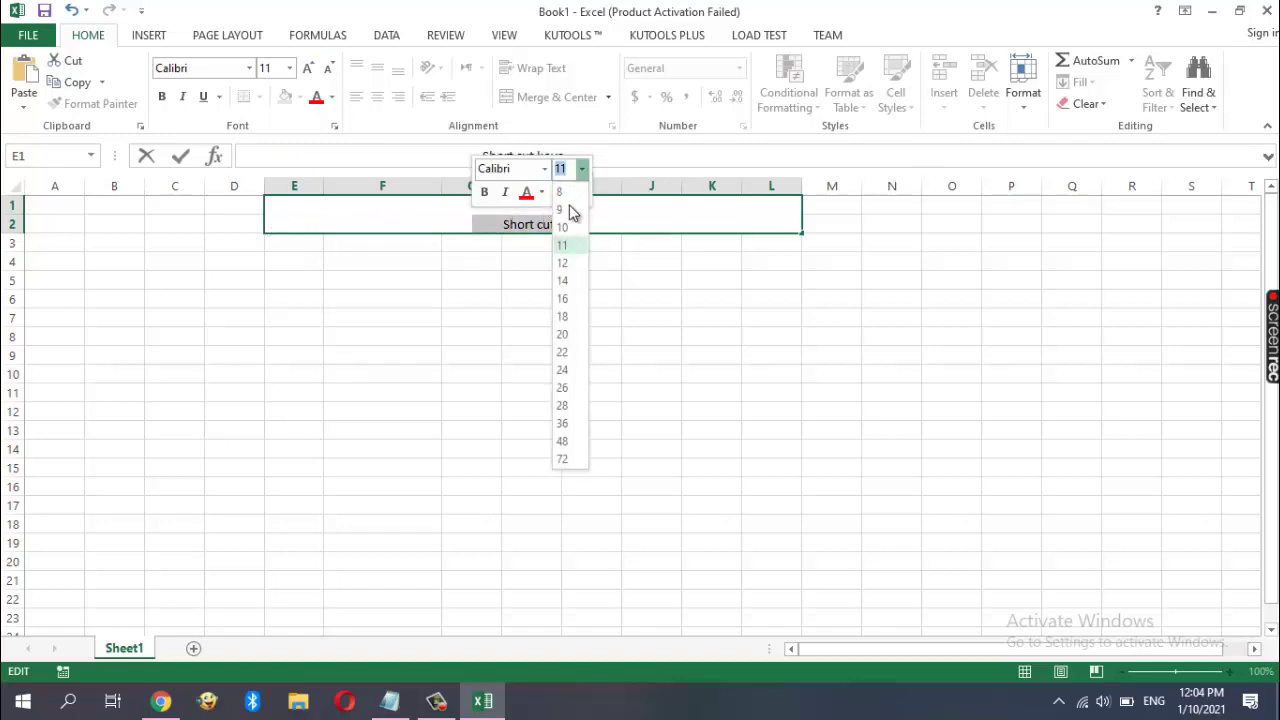
left_click(563, 334)
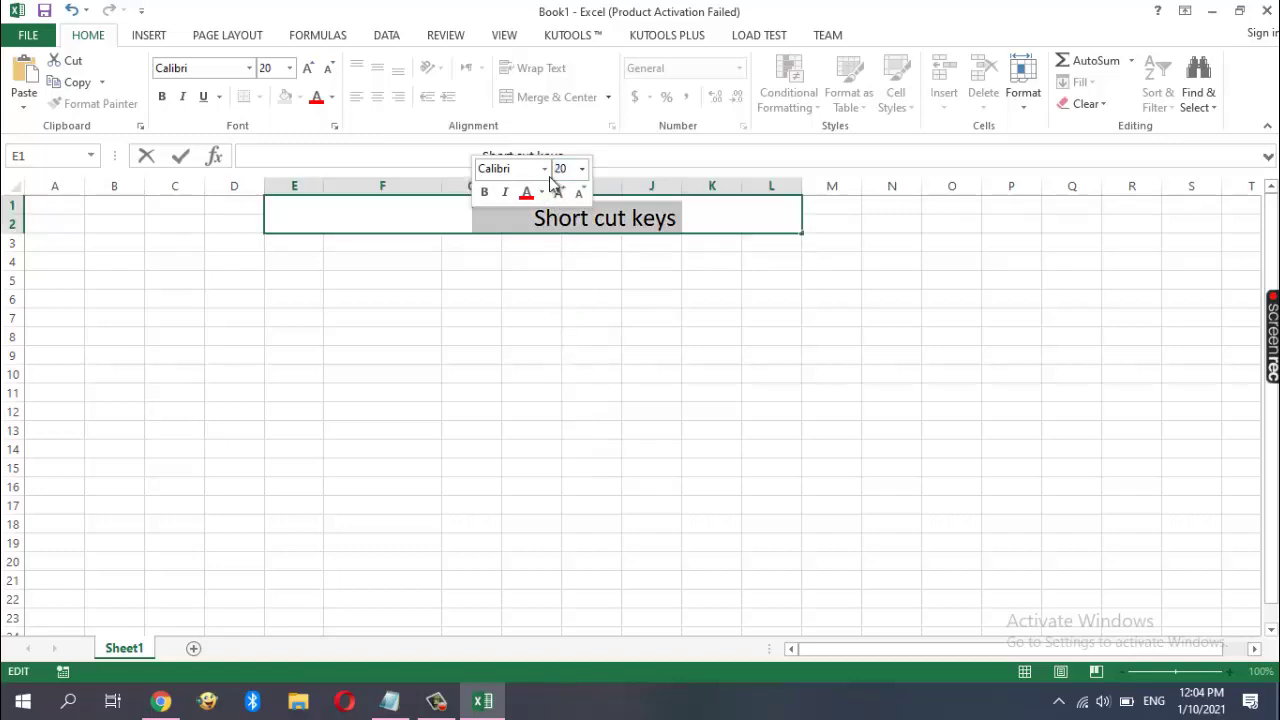
left_click(545, 168)
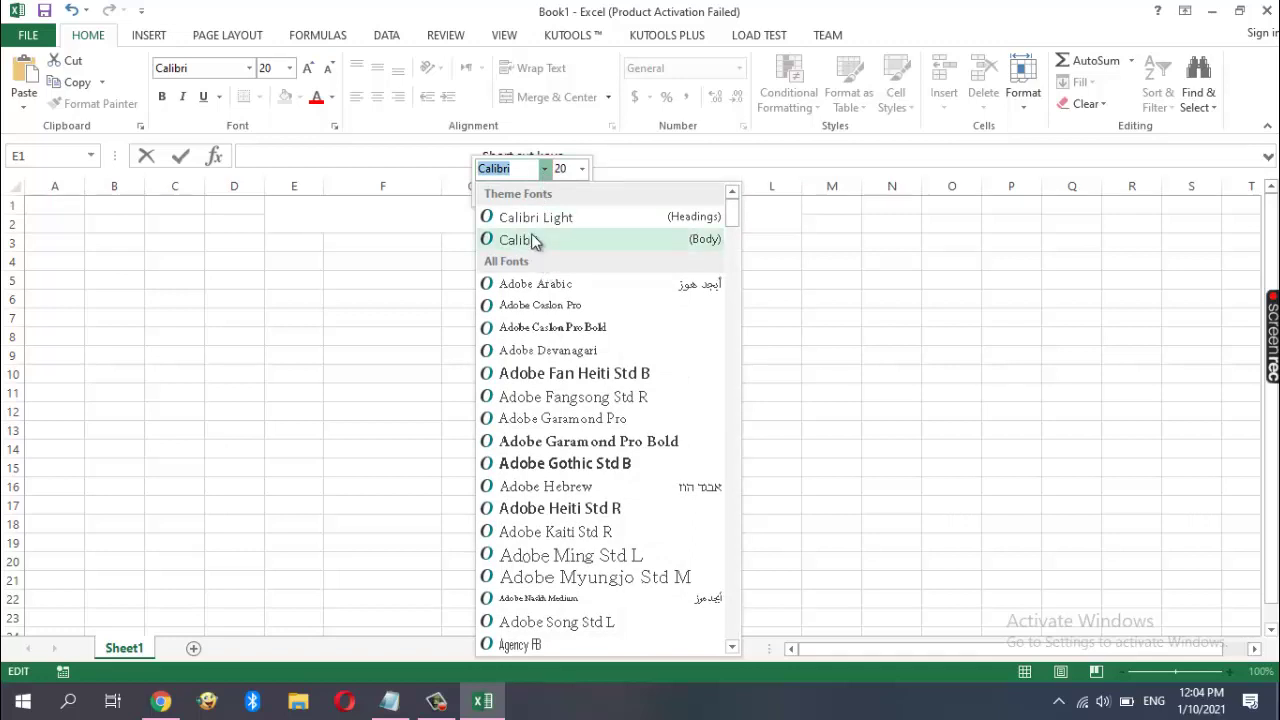
left_click(532, 241)
left_click(541, 193)
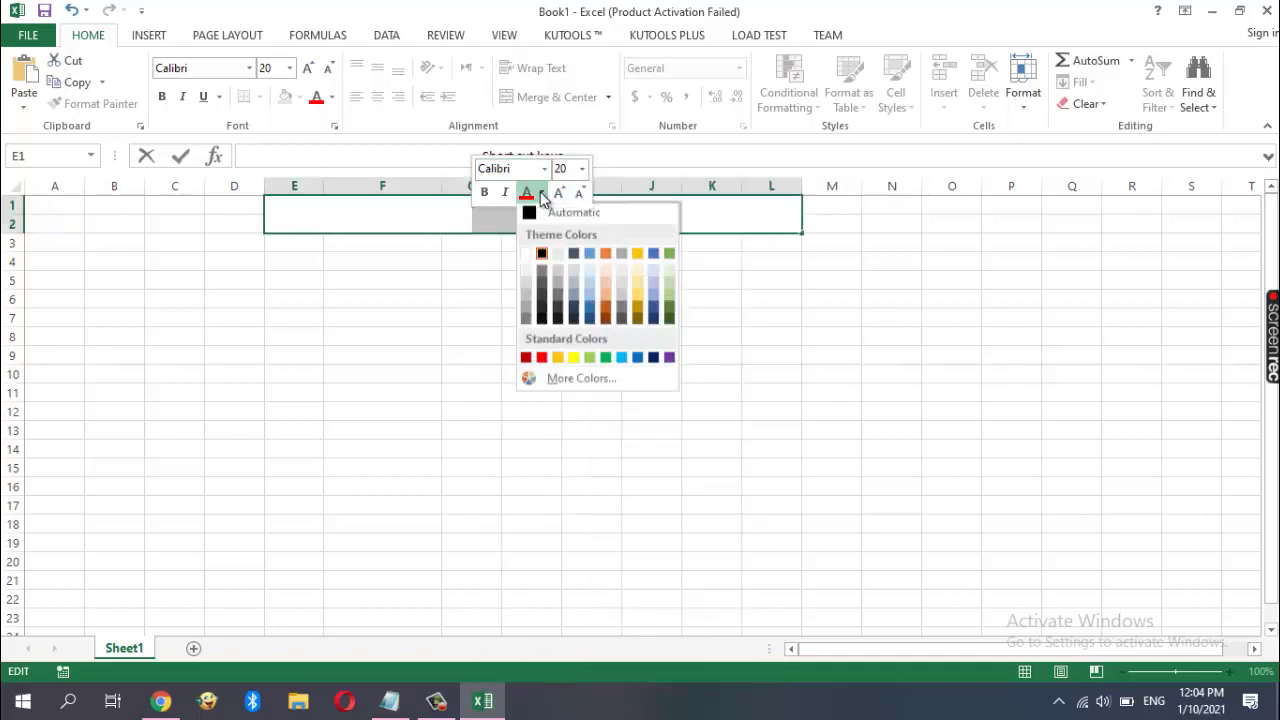
left_click(607, 314)
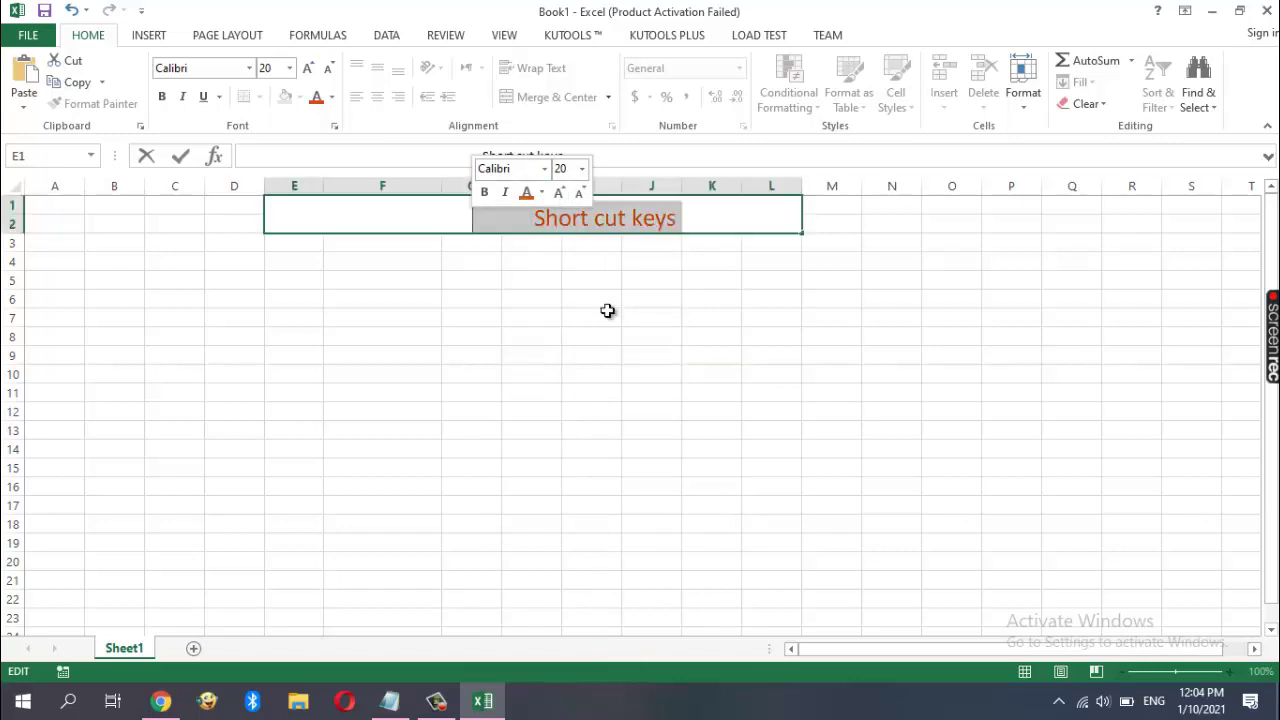
Delete the three leading spaces before 'Short' and commit the title
left_click(446, 217)
left_click(526, 220)
key("BackSpace")
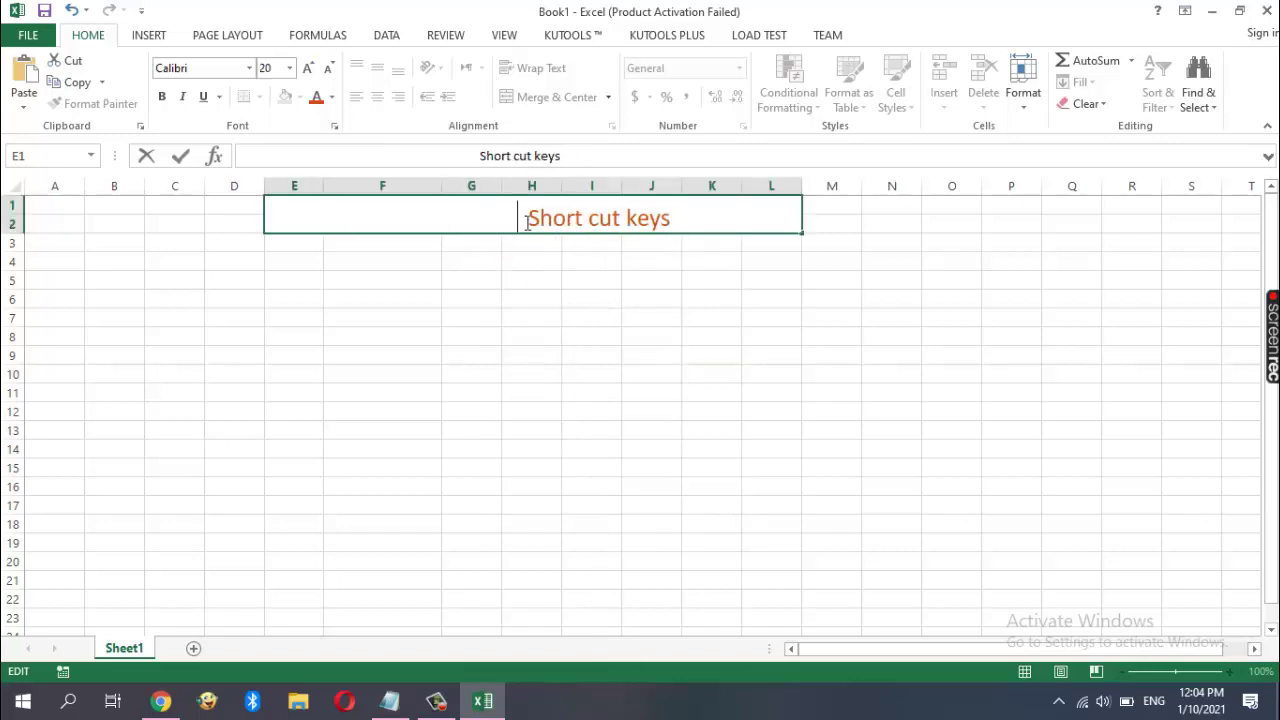
key("BackSpace")
key("BackSpace")
key("BackSpace")
key("BackSpace")
key("BackSpace")
key("BackSpace")
key("BackSpace")
key("BackSpace")
key("BackSpace")
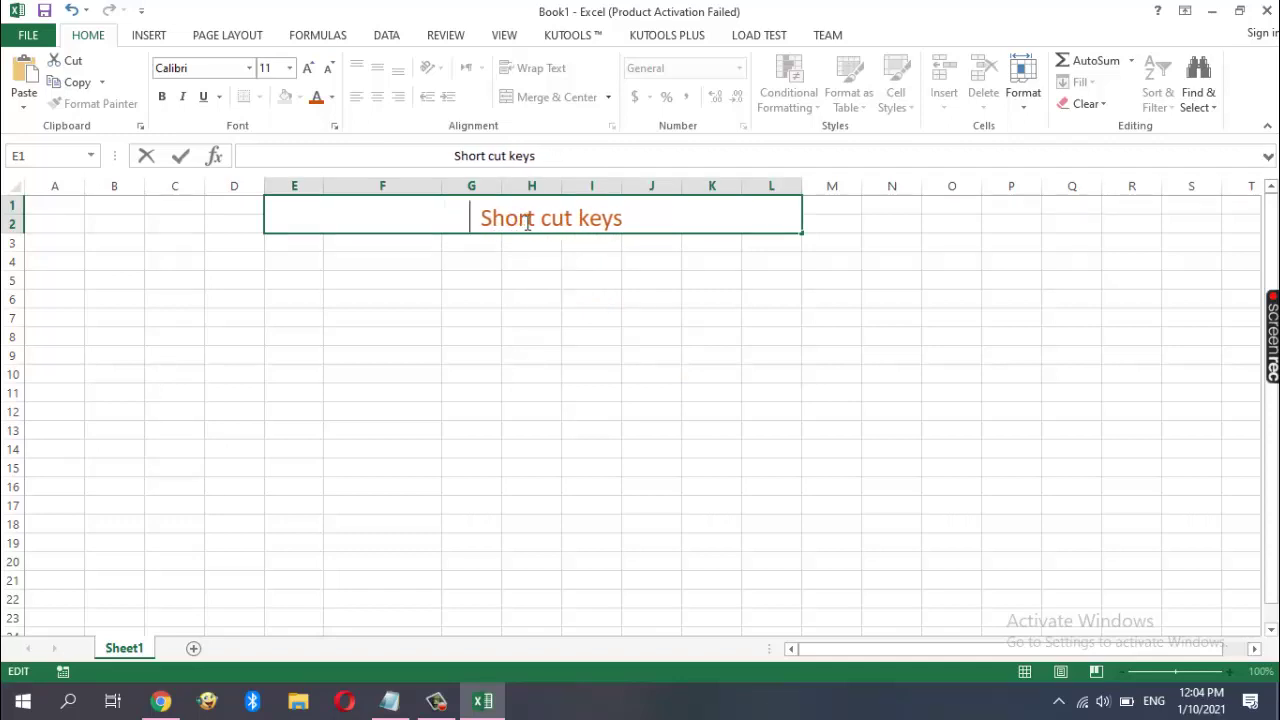
key("BackSpace")
key("BackSpace")
key("BackSpace")
key("BackSpace")
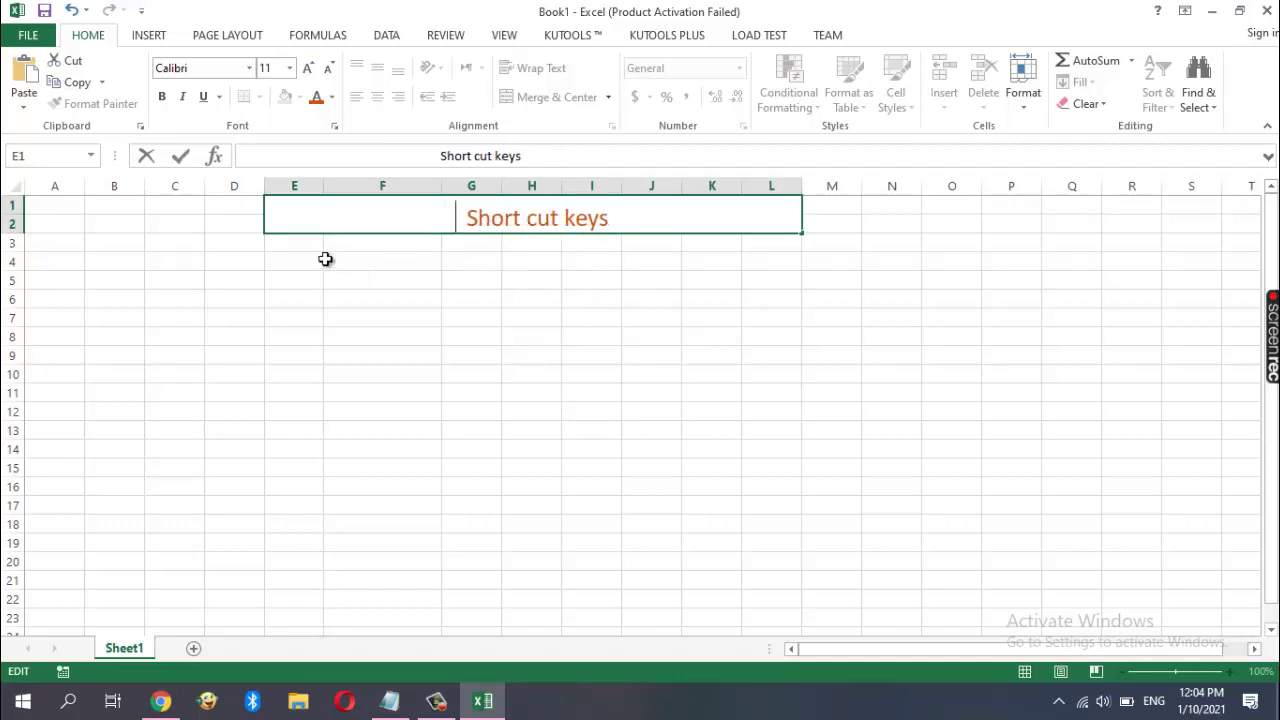
left_click(296, 255)
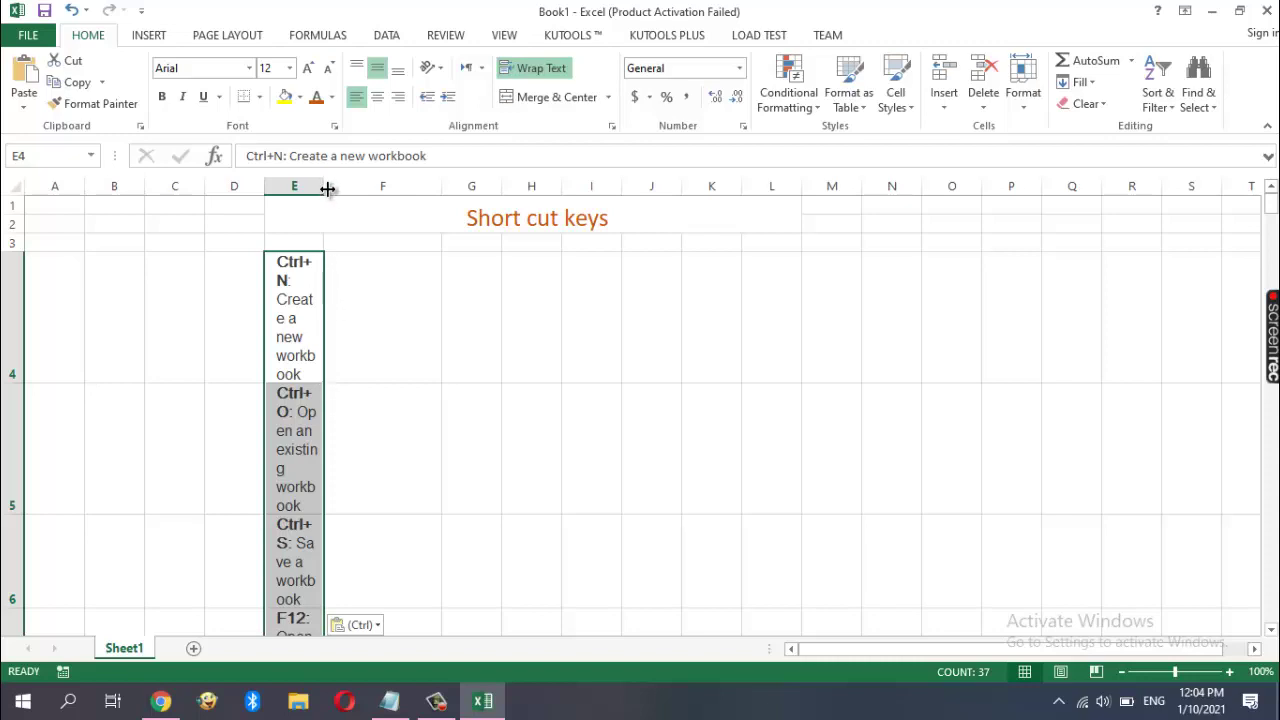
Widen column E to fit the shortcut text and look through the pasted list
left_click_drag(322, 189, 441, 189)
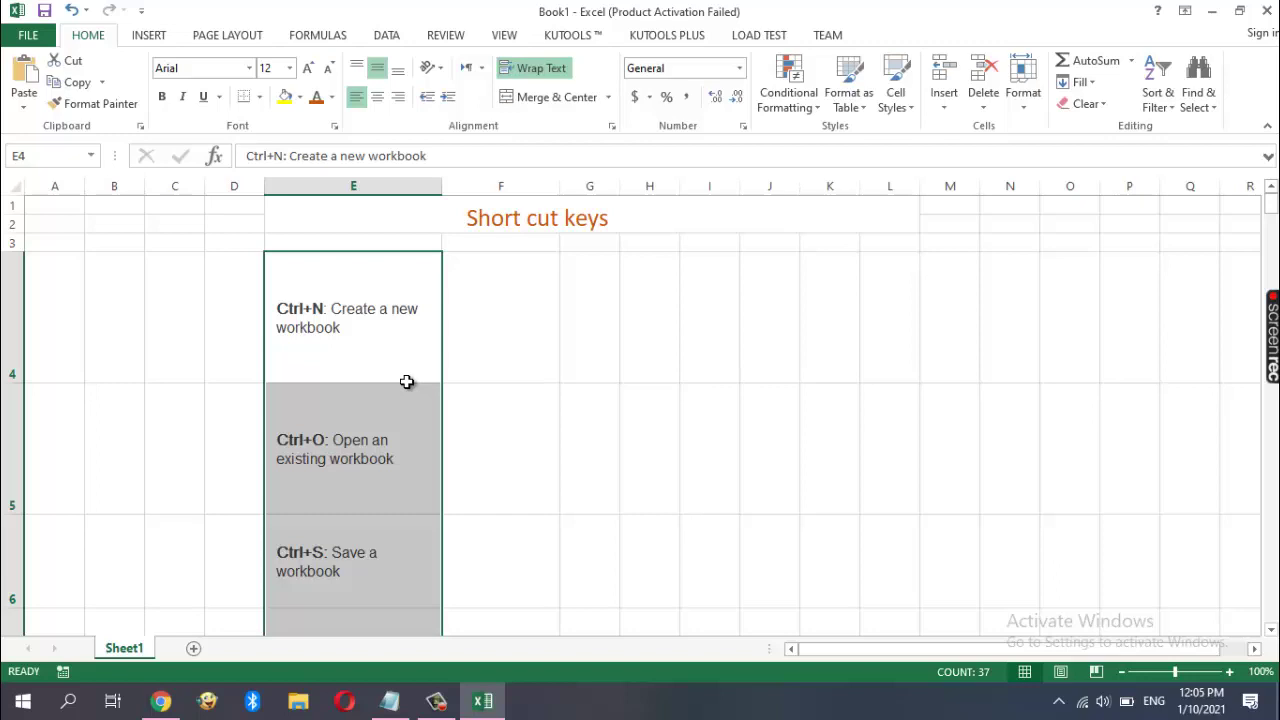
scroll(406, 381, "down", 1)
scroll(406, 381, "down", 1)
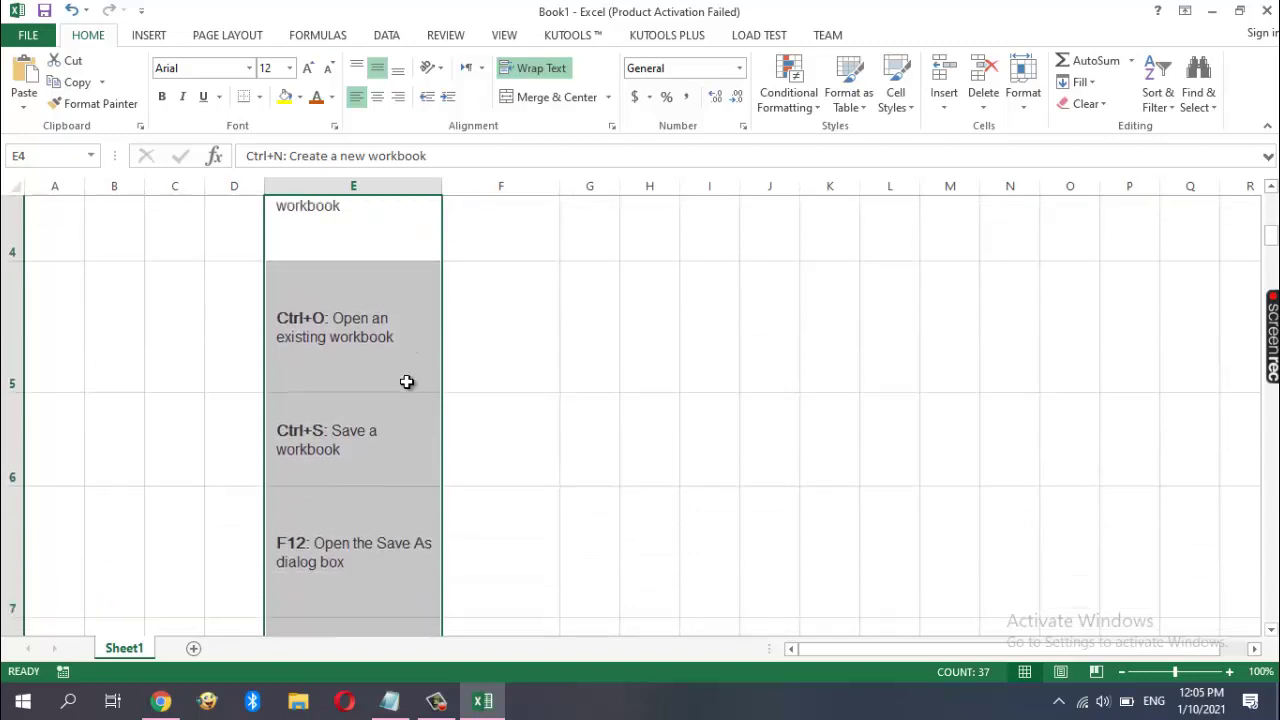
scroll(406, 381, "down", 1)
scroll(406, 381, "down", 1)
scroll(406, 381, "down", 1)
scroll(406, 381, "down", 1)
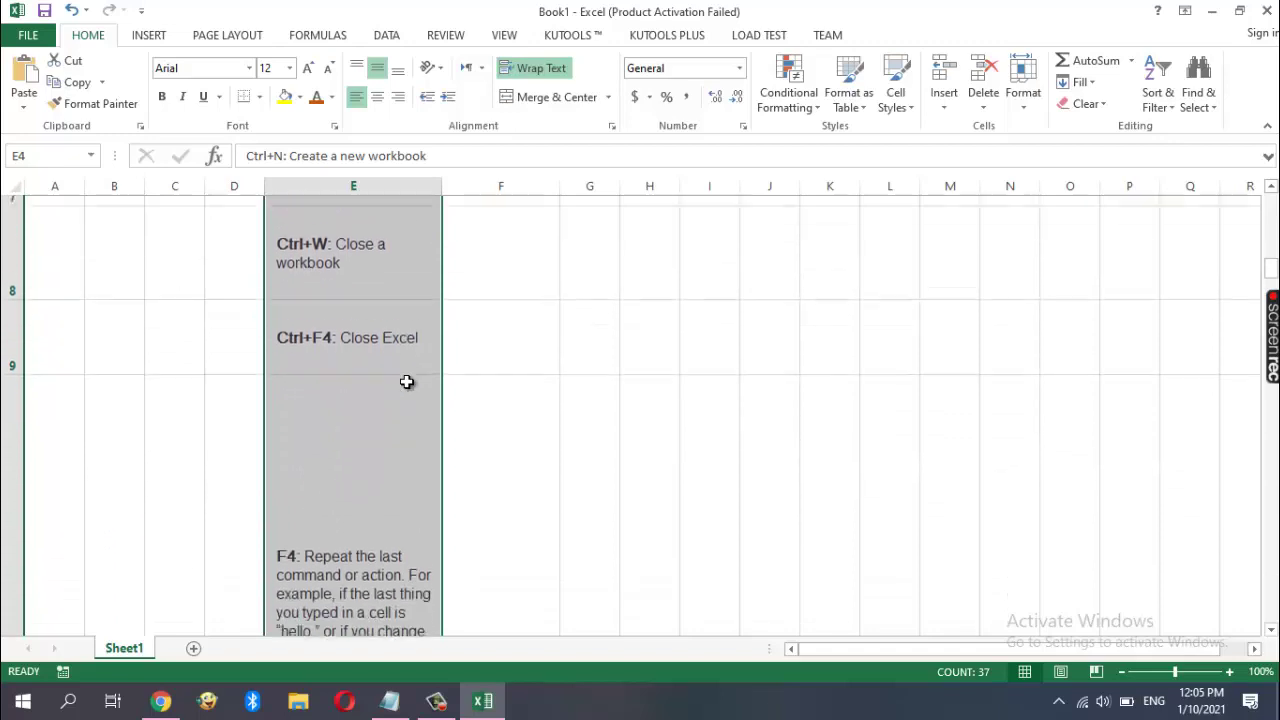
scroll(406, 381, "down", 1)
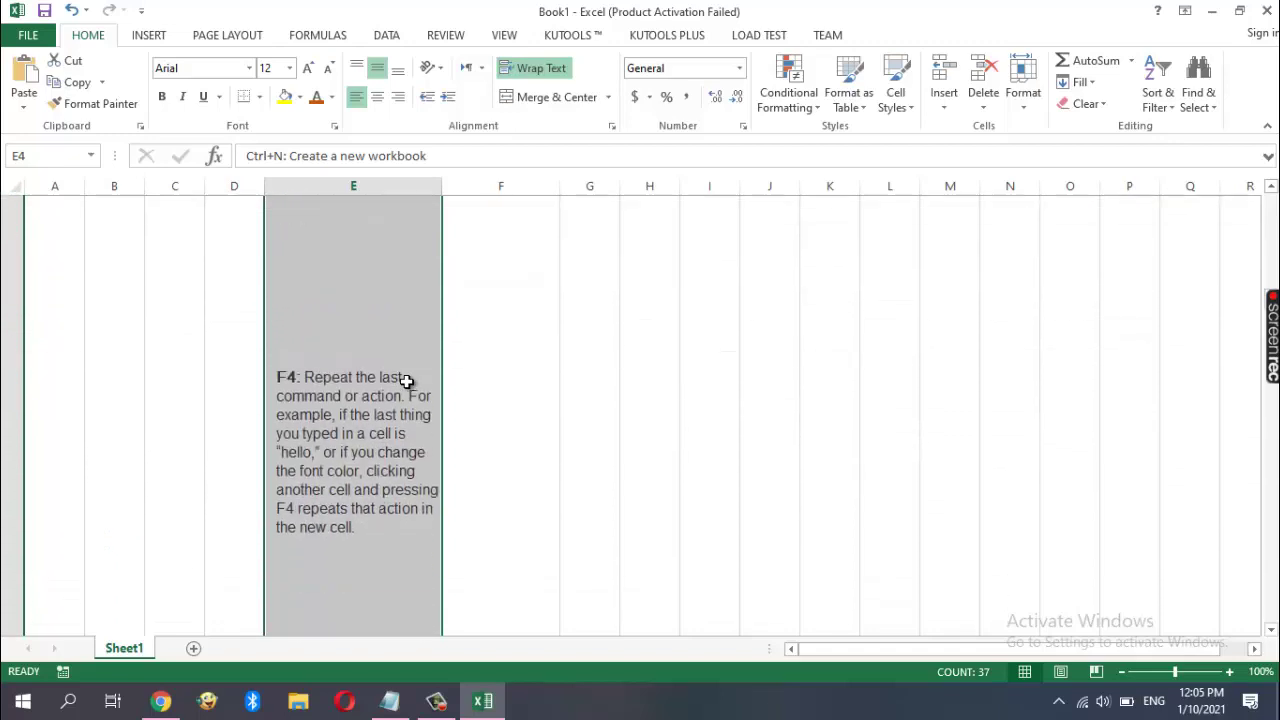
scroll(406, 381, "down", 1)
scroll(406, 381, "up", 1)
scroll(406, 381, "up", 1)
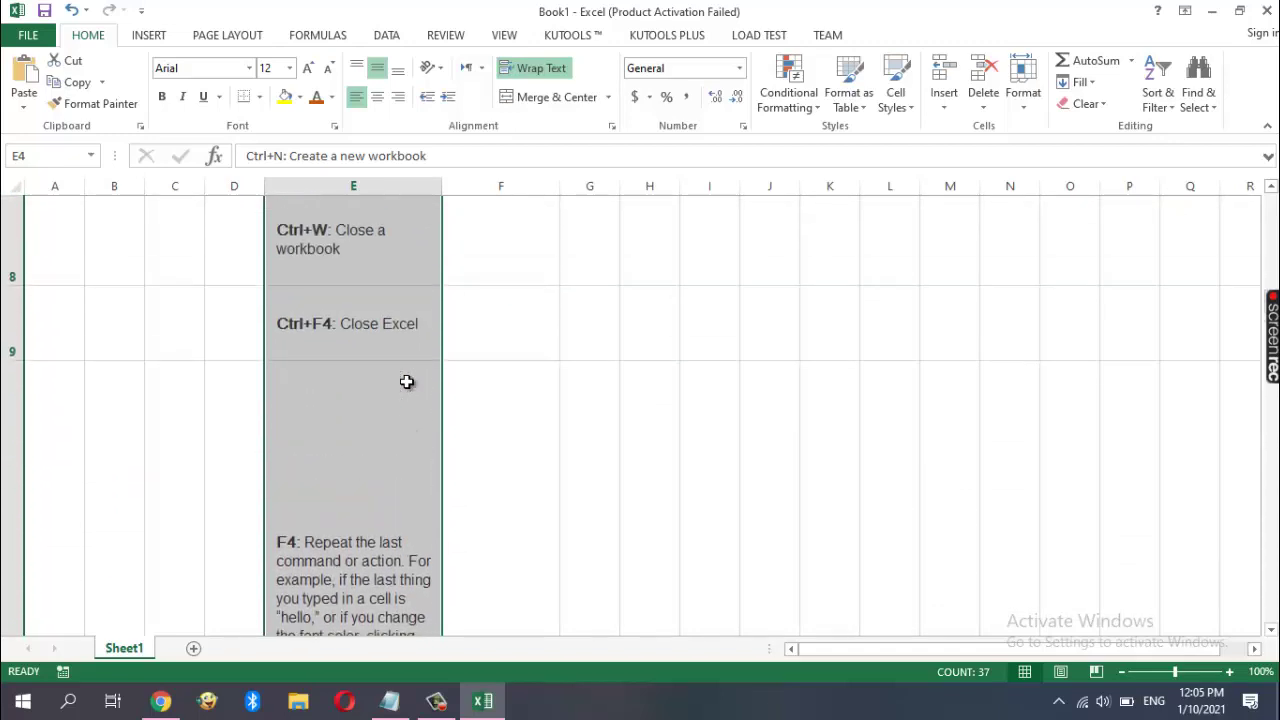
scroll(406, 381, "up", 1)
scroll(406, 381, "up", 2)
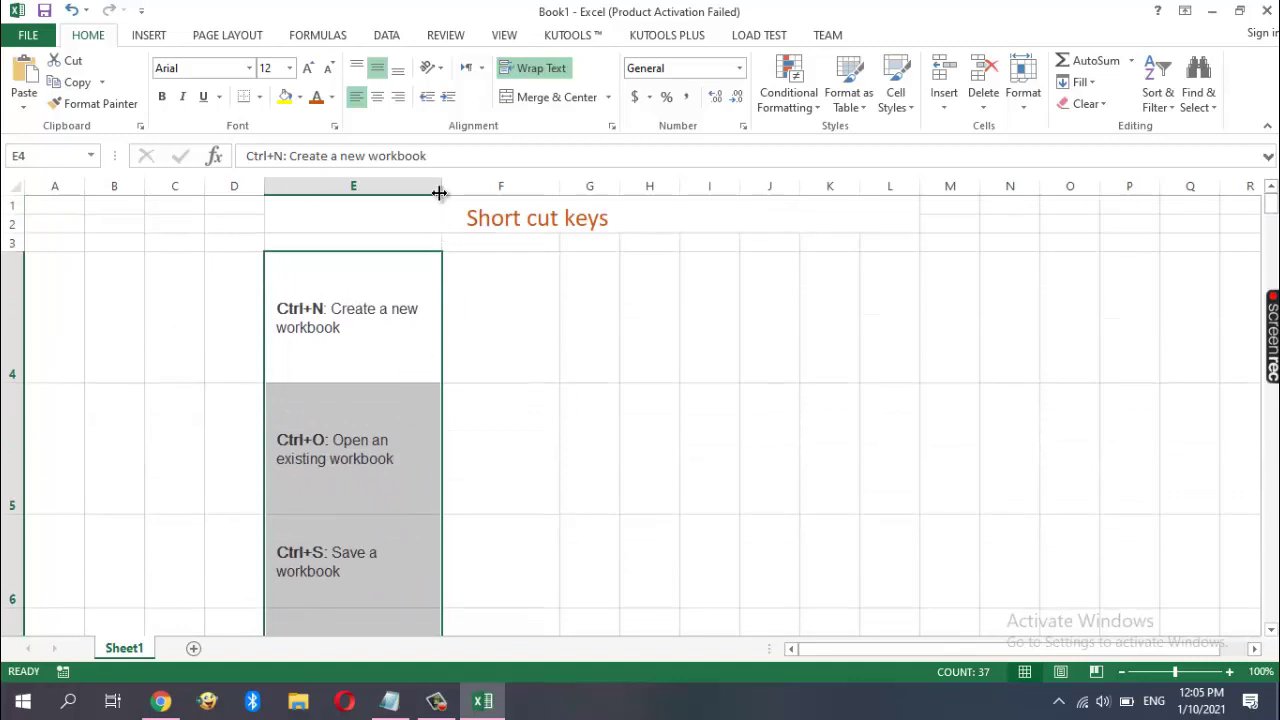
Squeeze columns C and D narrow and stretch column E so each shortcut fits one line
left_click_drag(441, 189, 441, 189)
left_click_drag(265, 190, 150, 180)
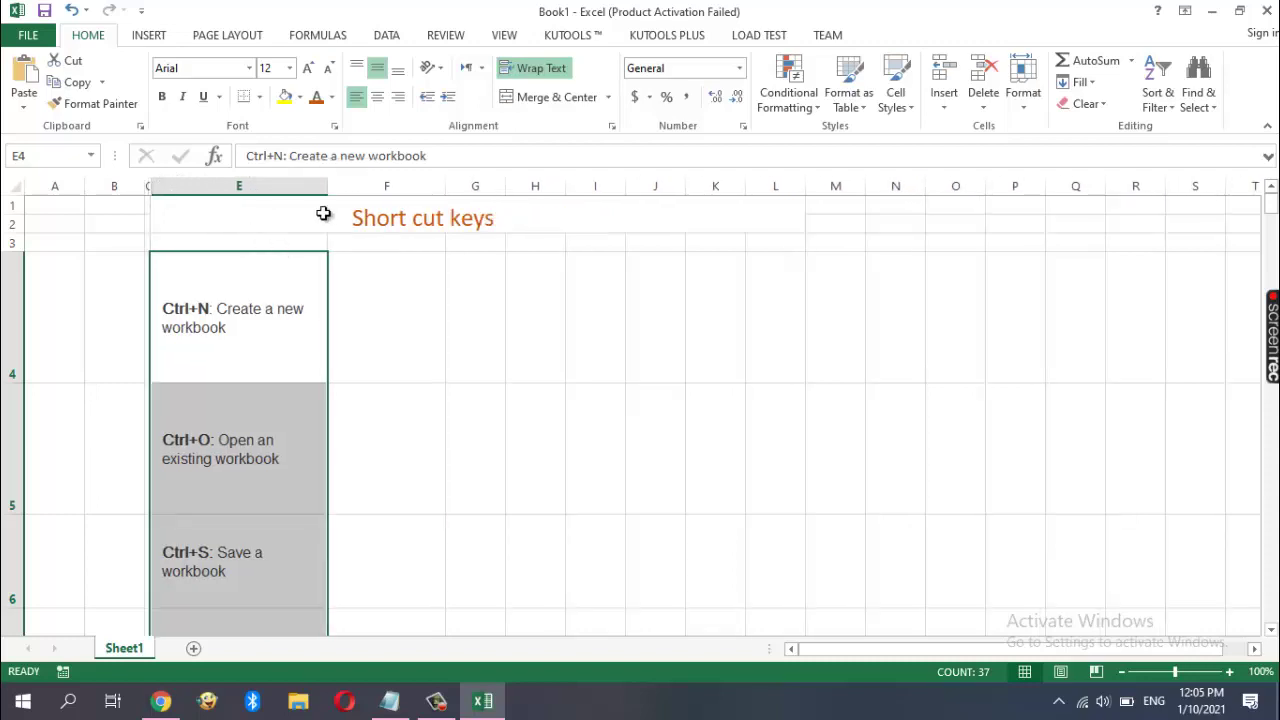
left_click_drag(329, 186, 526, 178)
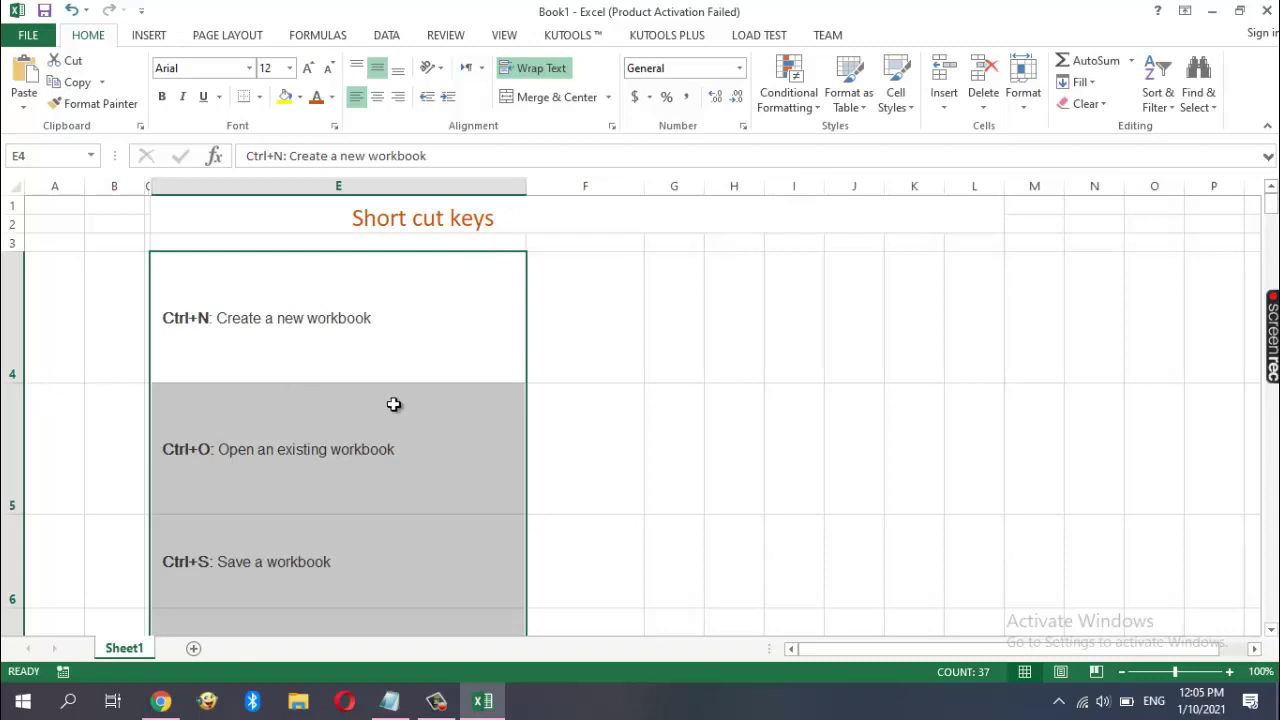
scroll(393, 404, "down", 1)
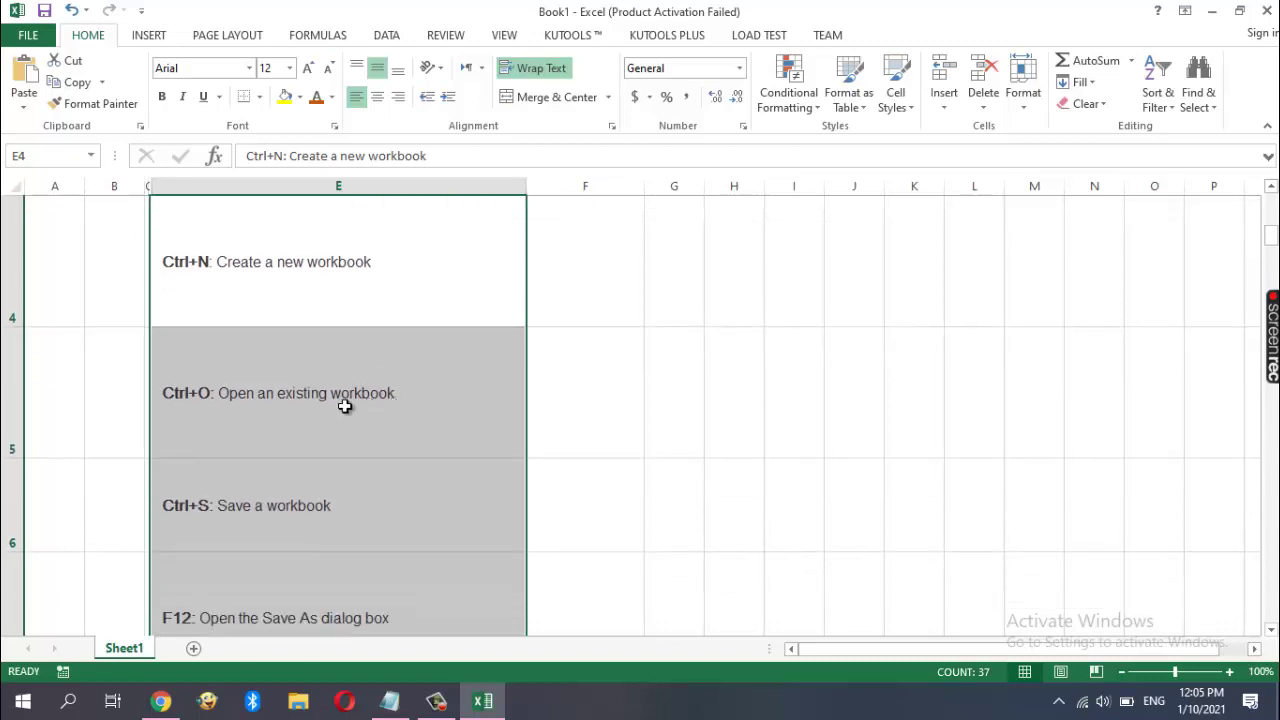
left_click(292, 408)
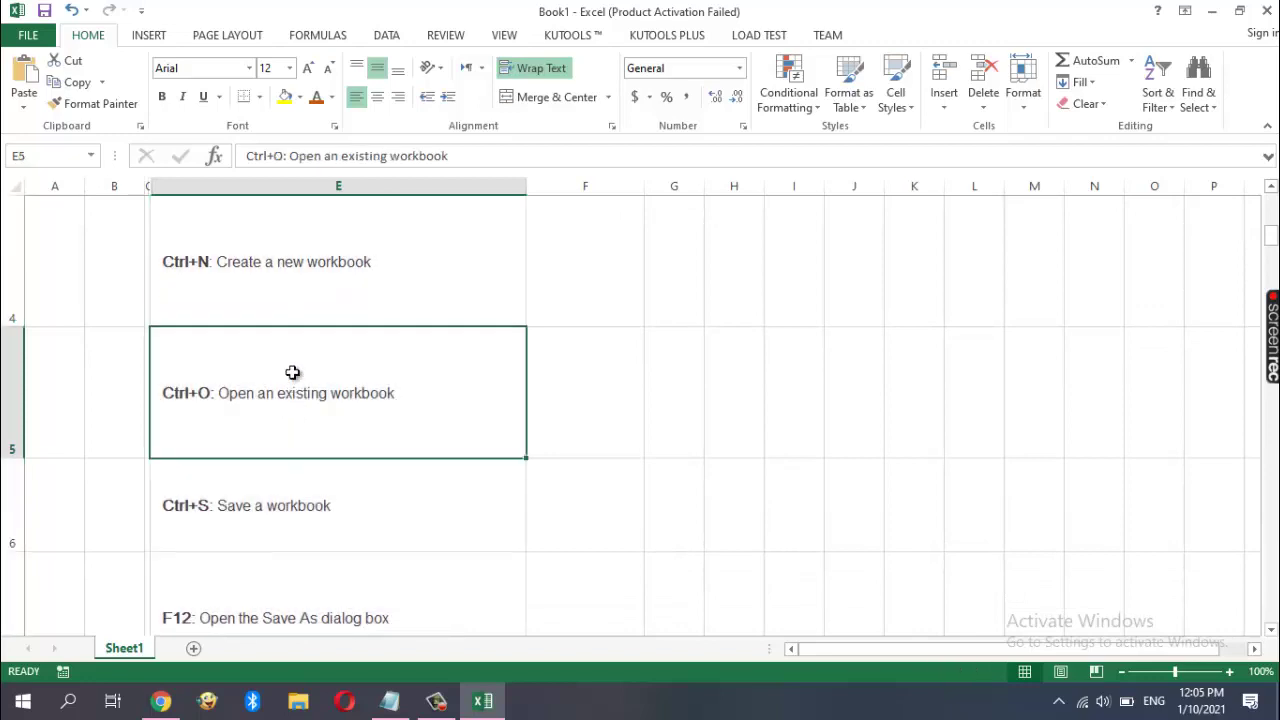
left_click(263, 276)
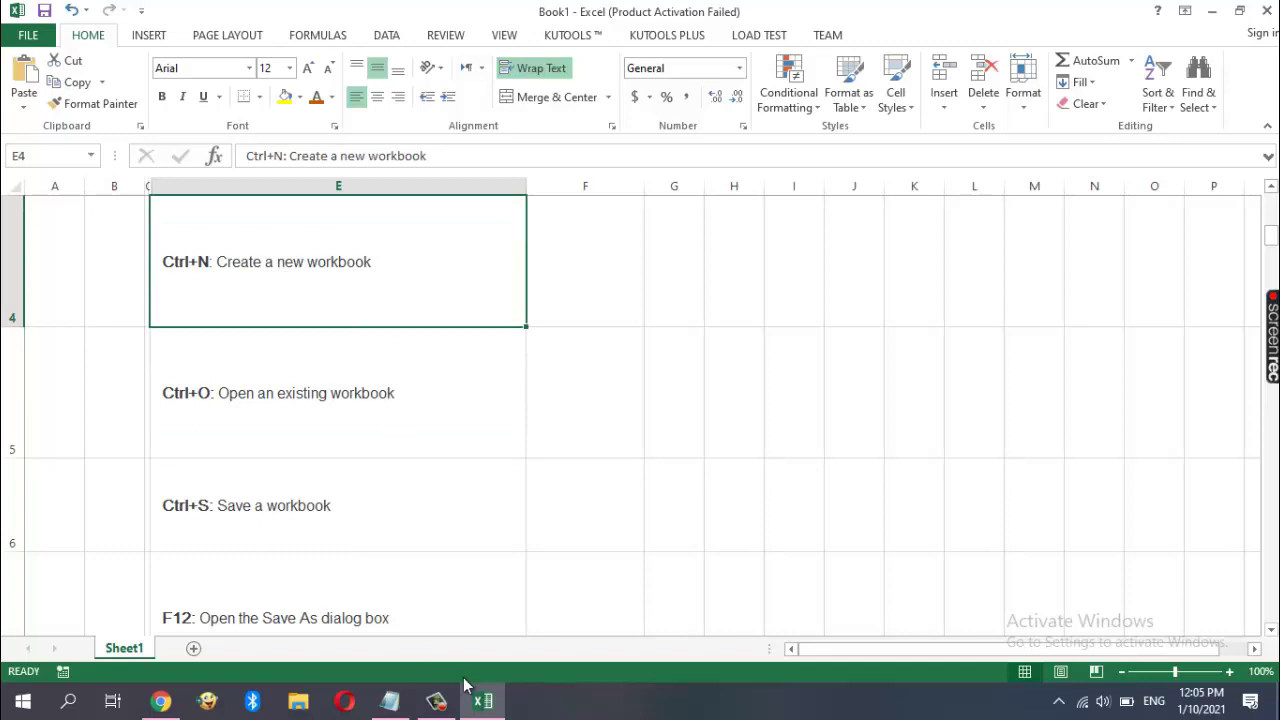
Add 'To open new workbook we use Ctrl+N' on a new line in the Notepad notes
left_click(390, 700)
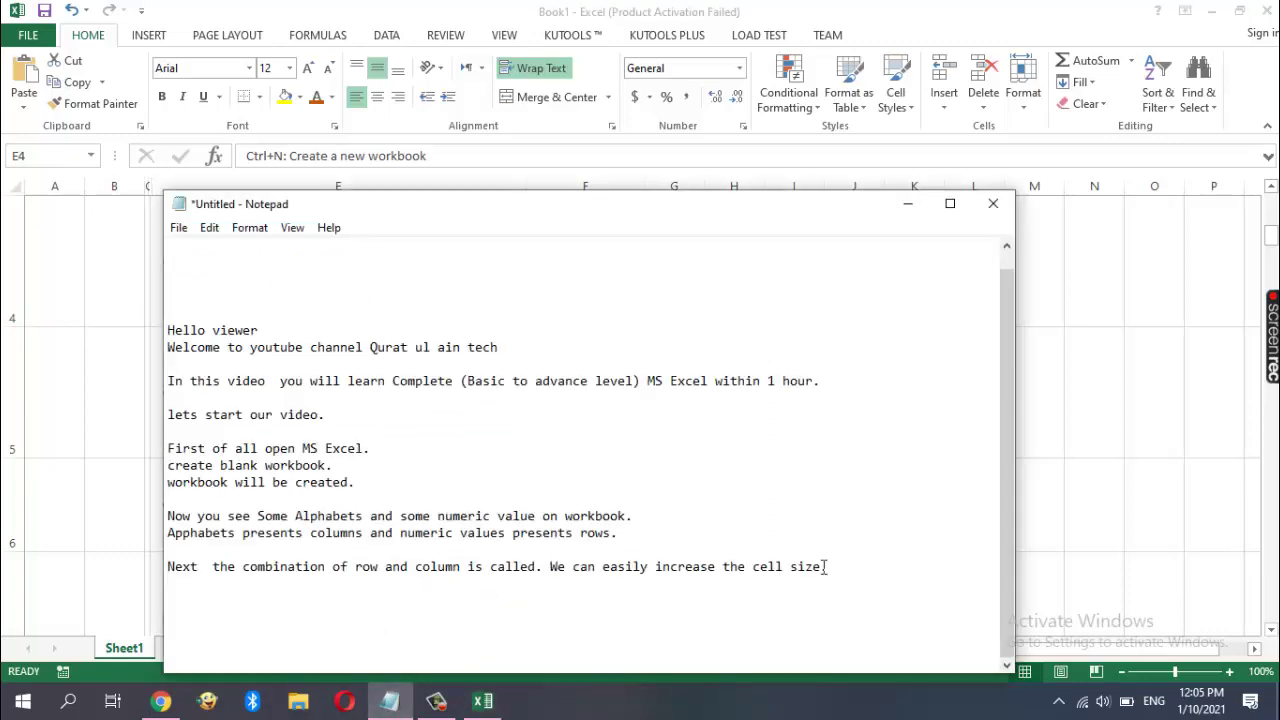
key("Return")
key("Return")
type("To open new workbook we use Ctrl+N")
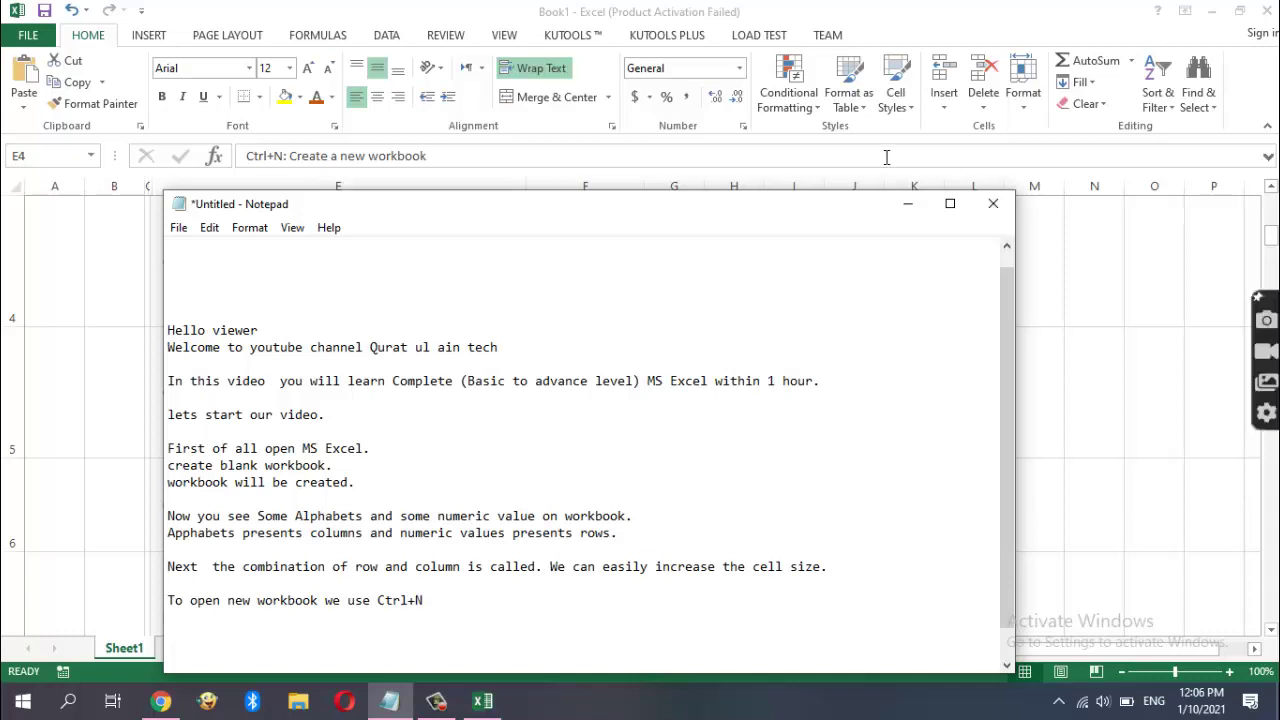
left_click(908, 205)
Create blank workbook Book2 with Ctrl+N and add 'A new workbook will be open.' to the notes
key("ctrl+n")
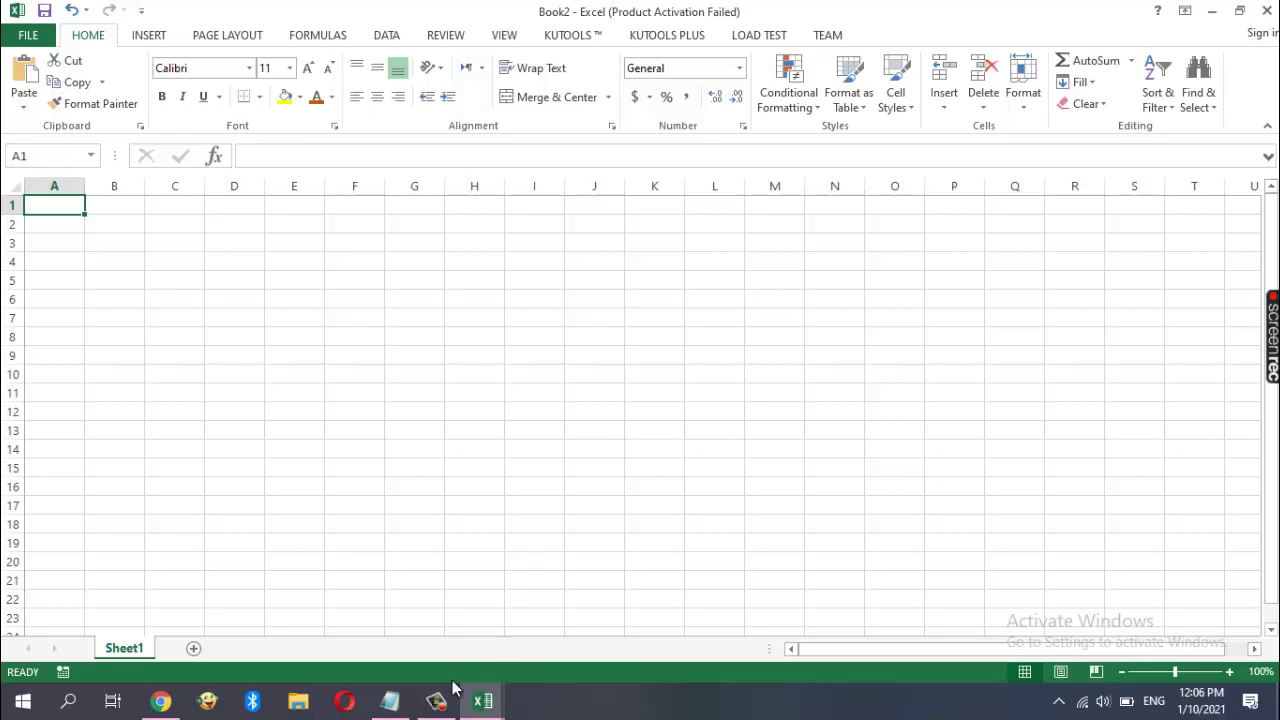
left_click(390, 701)
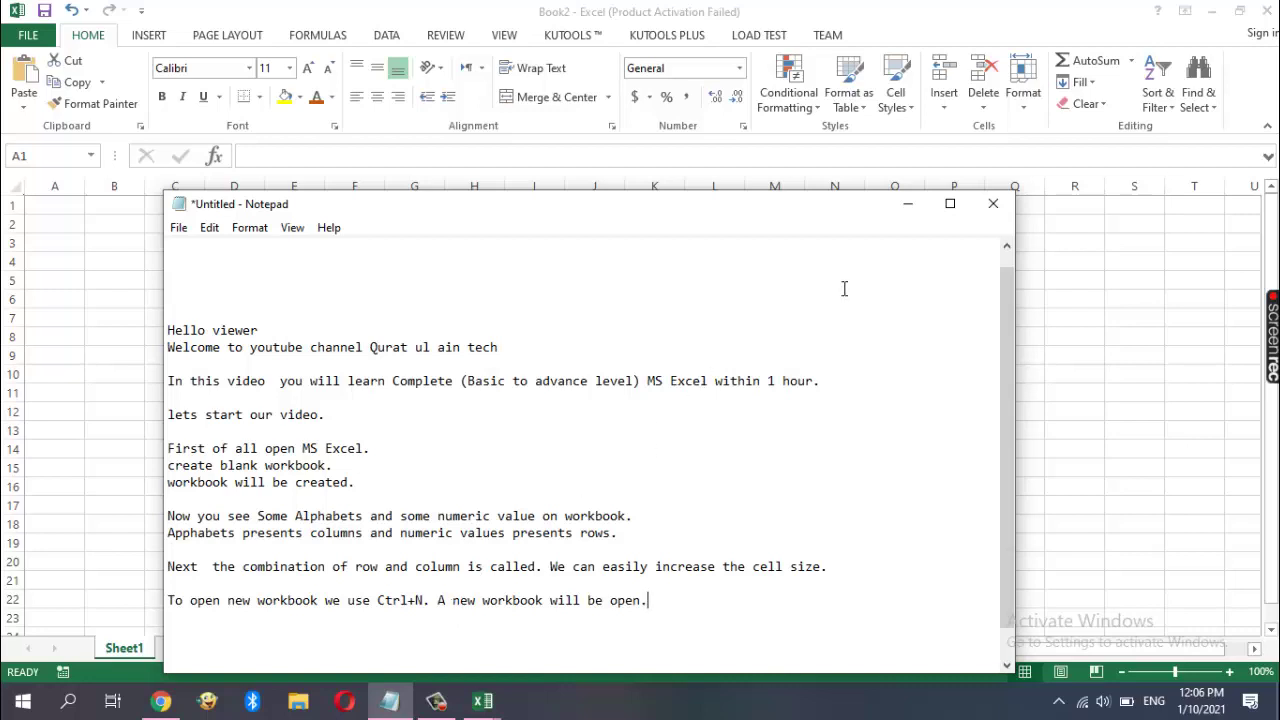
left_click(907, 205)
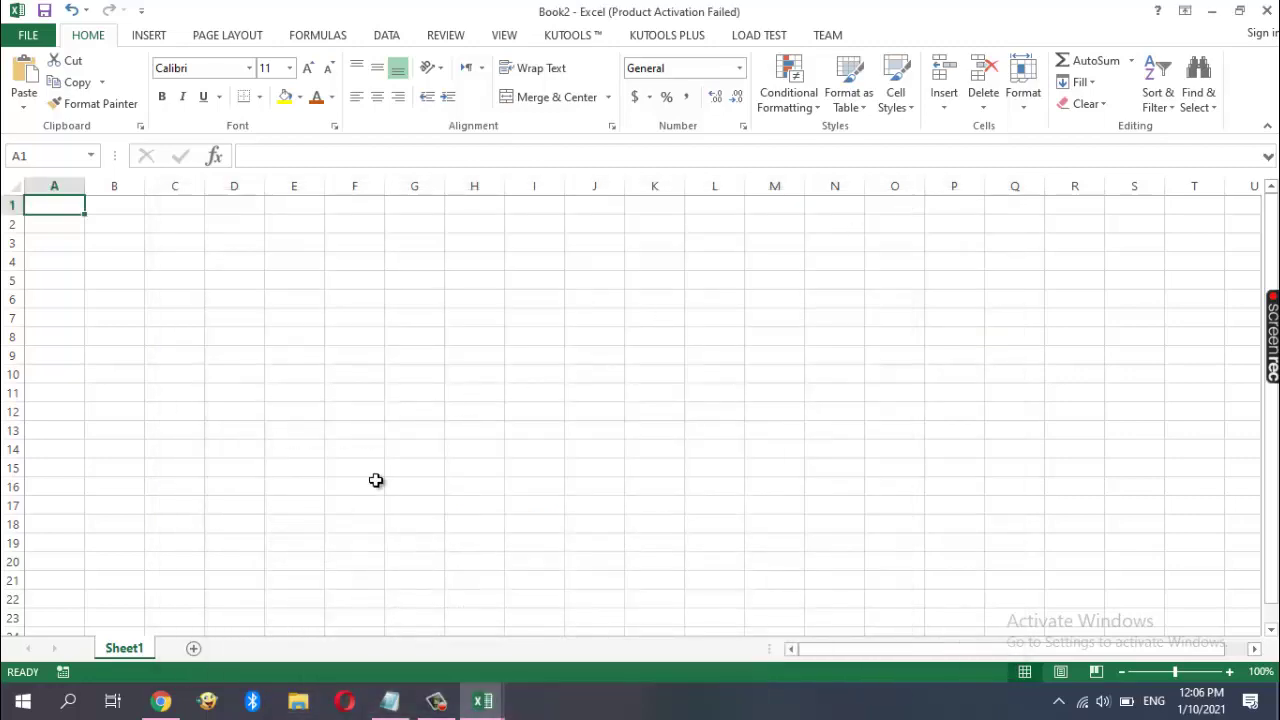
mouse_move(483, 701)
left_click(385, 636)
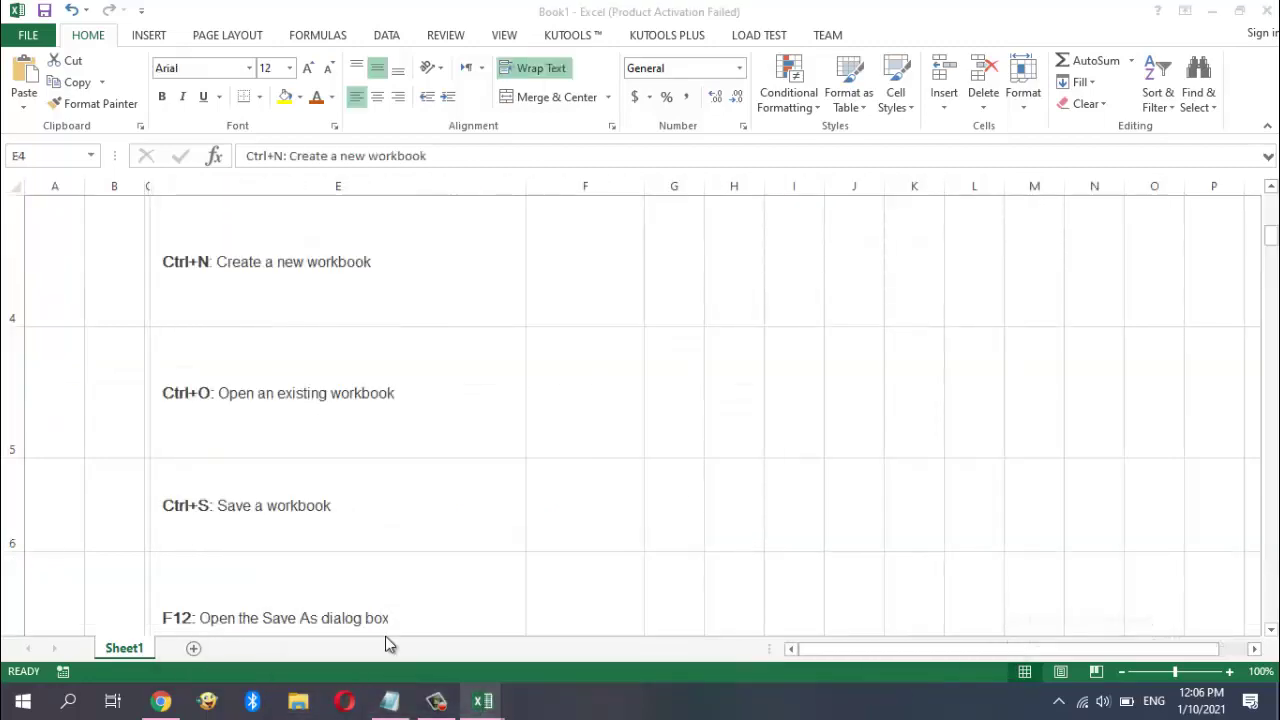
scroll(300, 485, "down", 1)
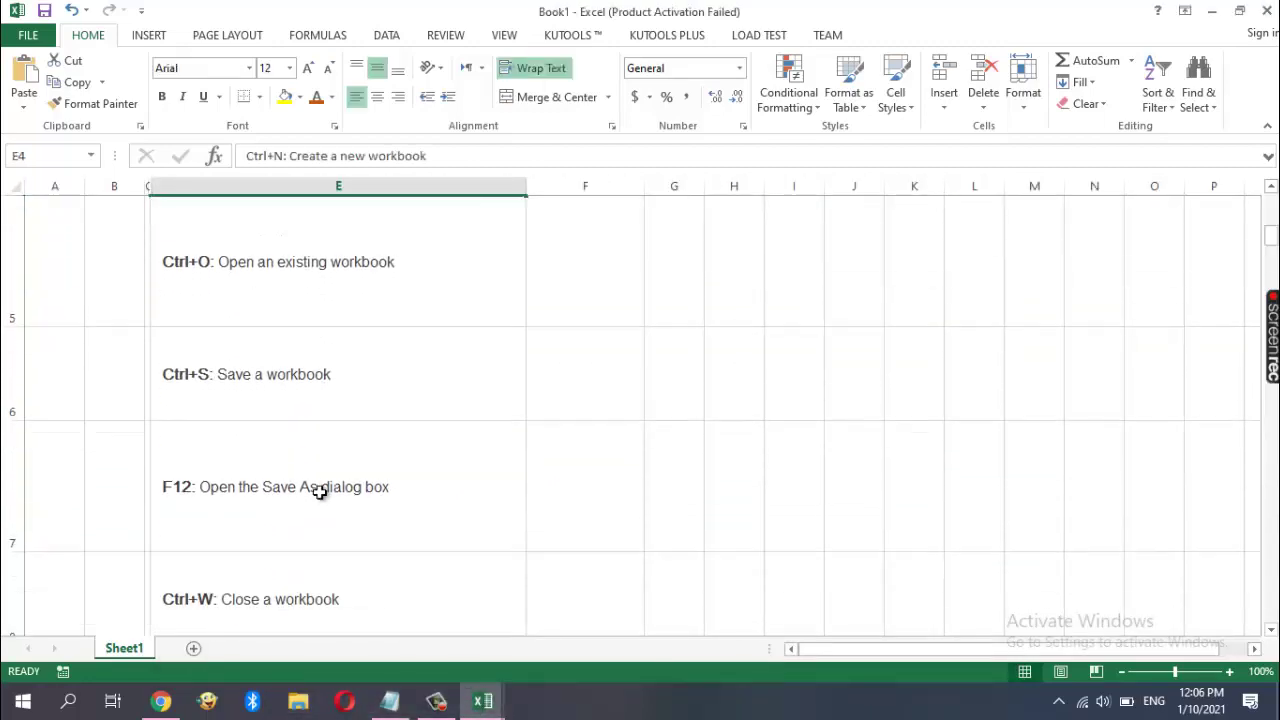
scroll(255, 491, "down", 1)
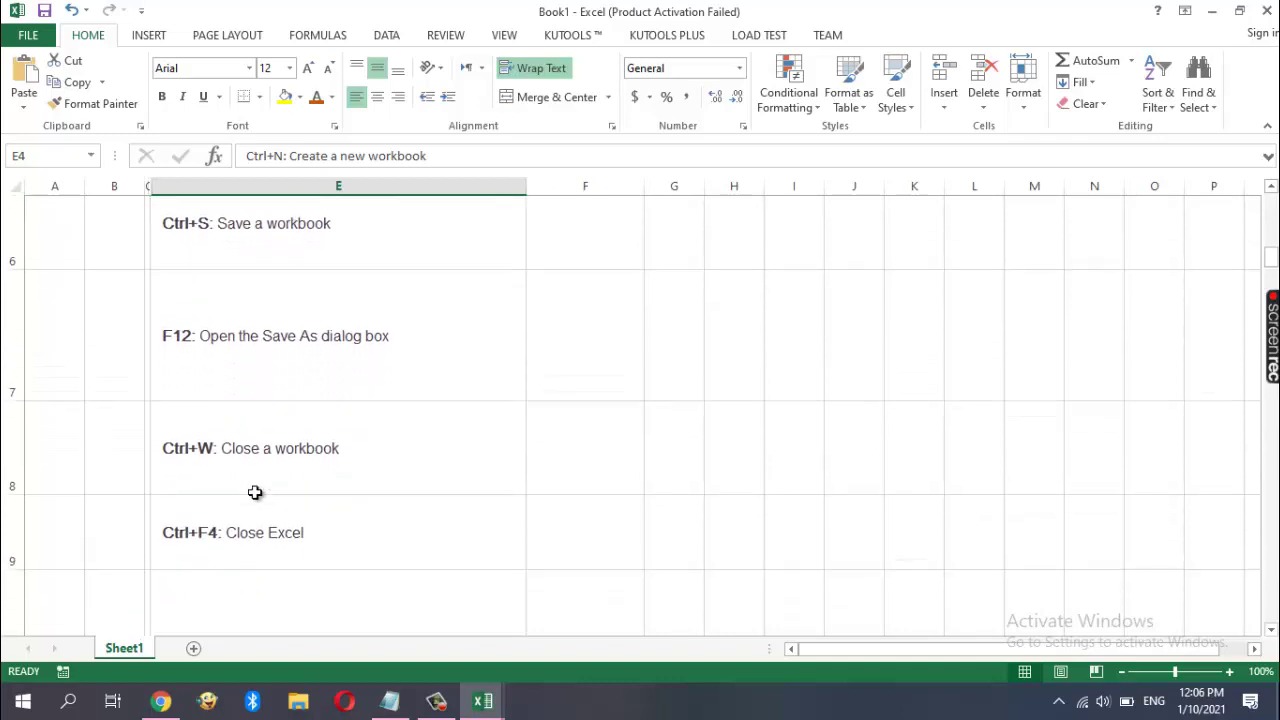
scroll(255, 492, "down", 1)
scroll(255, 492, "down", 1)
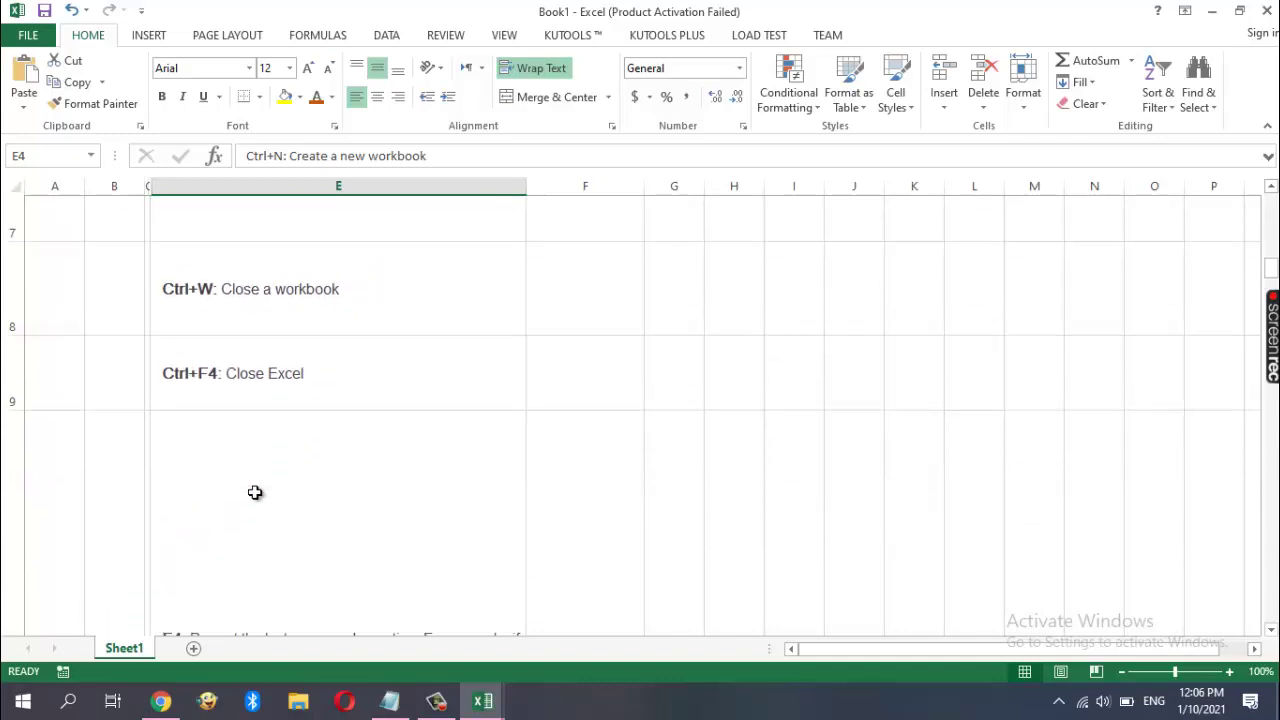
scroll(255, 492, "down", 2)
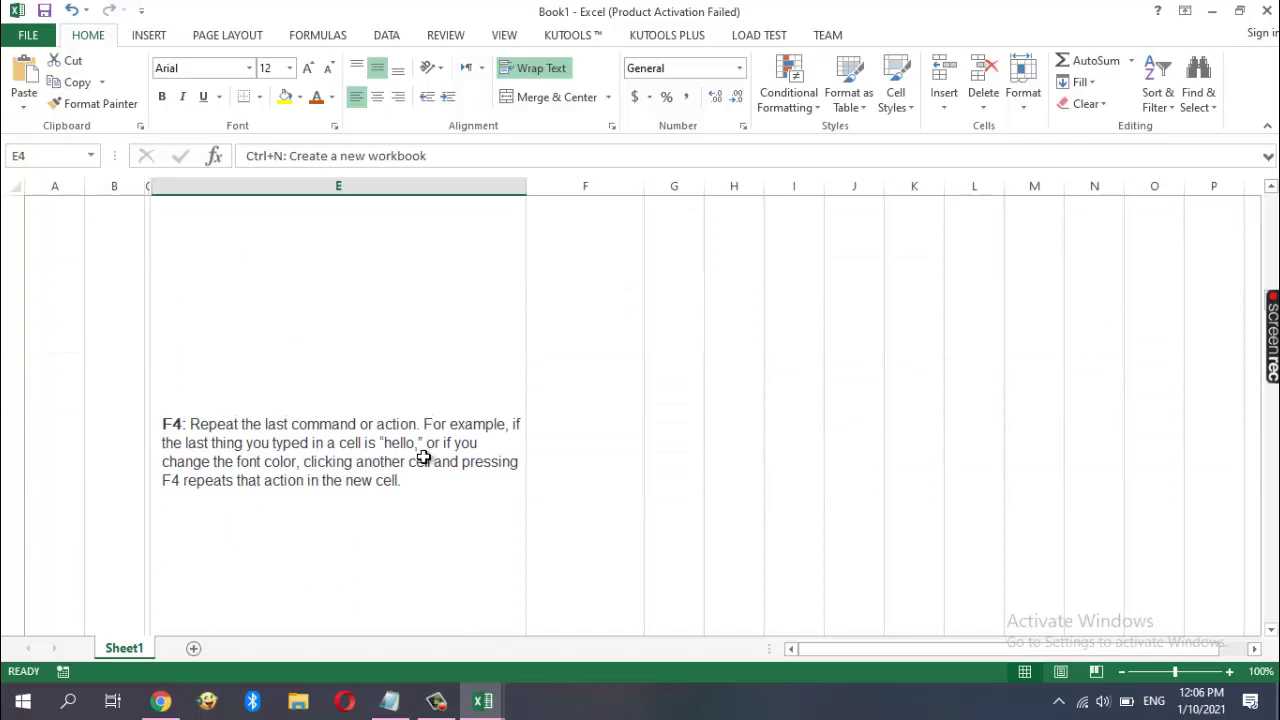
left_click(387, 494)
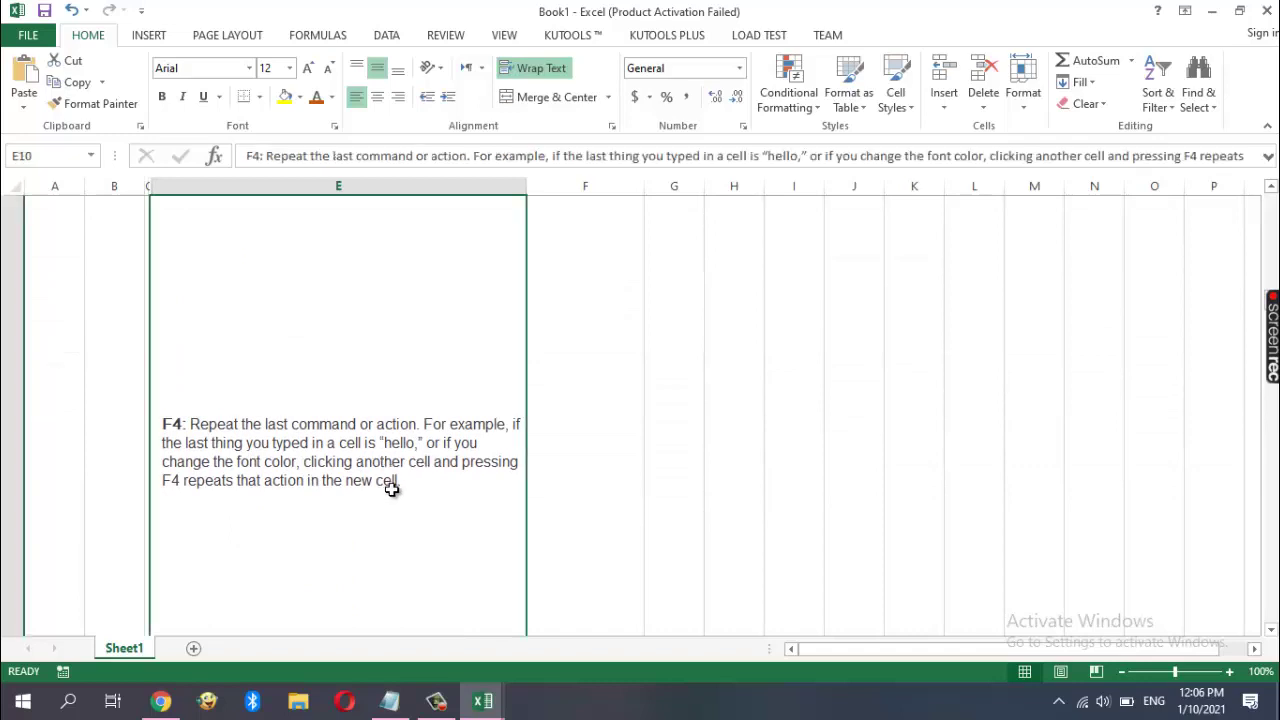
scroll(390, 490, "down", 2)
scroll(391, 489, "down", 2)
scroll(392, 489, "down", 1)
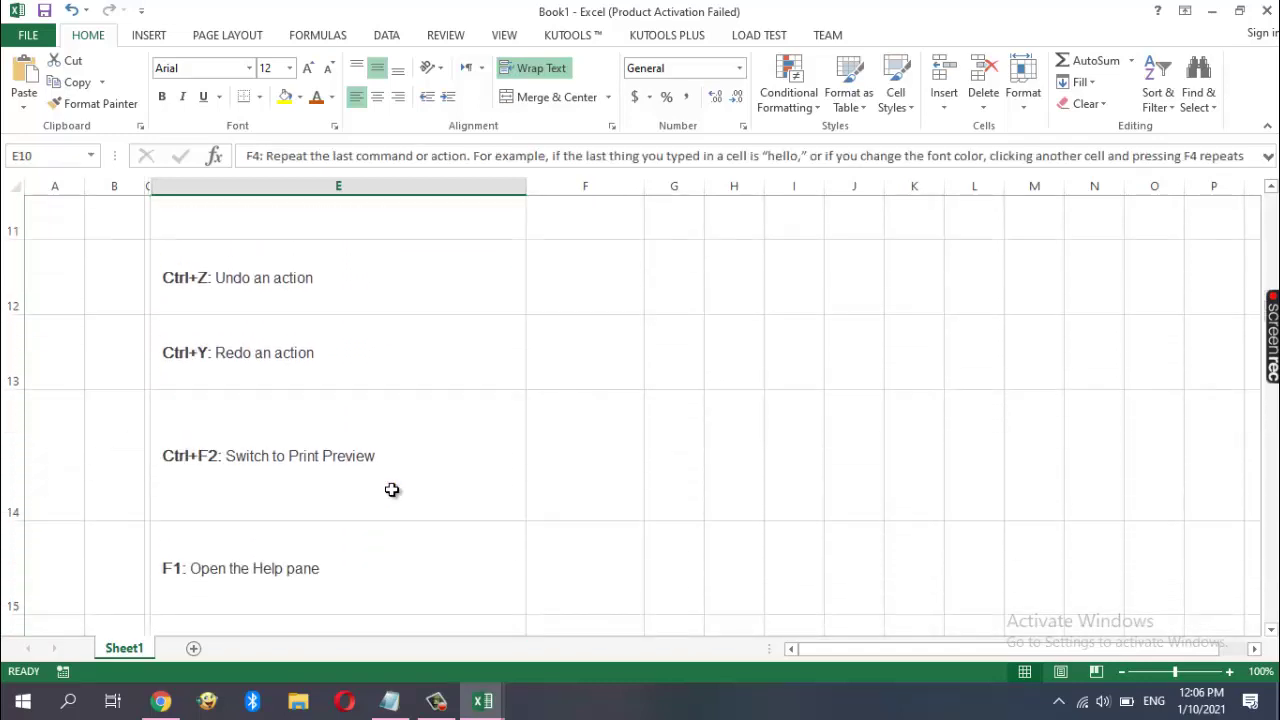
scroll(392, 489, "down", 1)
scroll(392, 489, "down", 2)
scroll(392, 489, "down", 1)
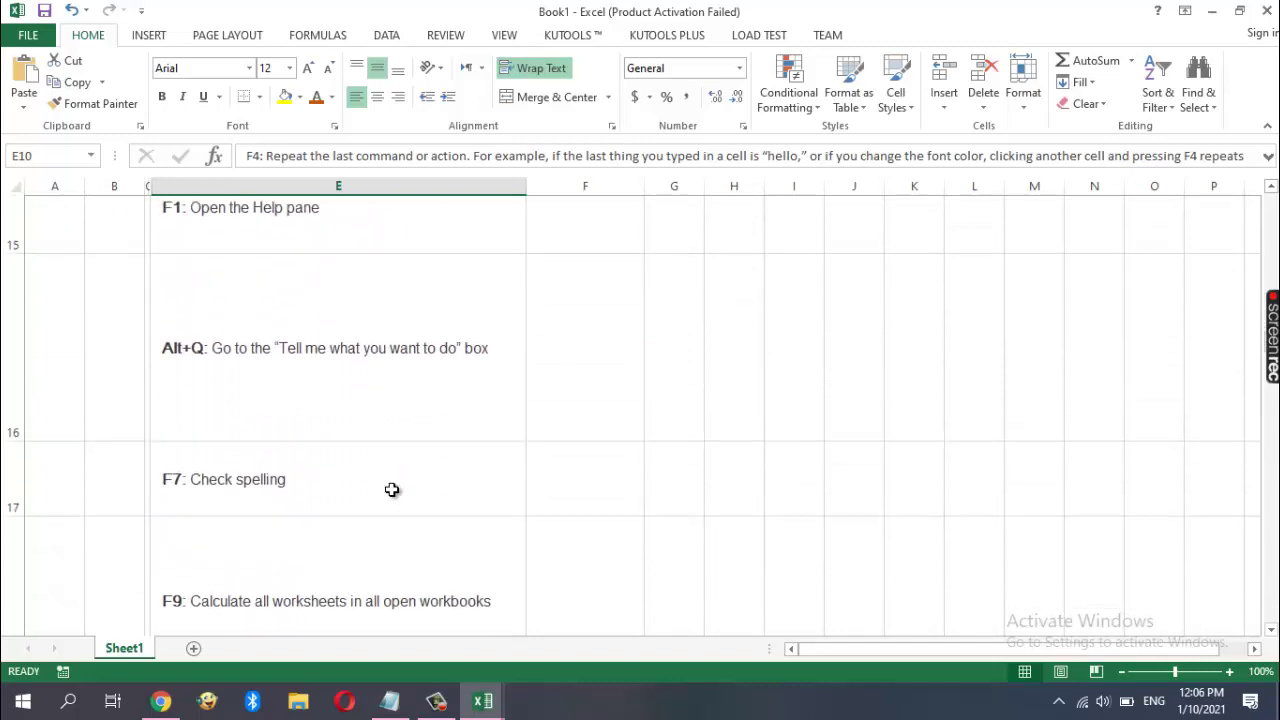
scroll(392, 489, "down", 2)
scroll(392, 490, "down", 2)
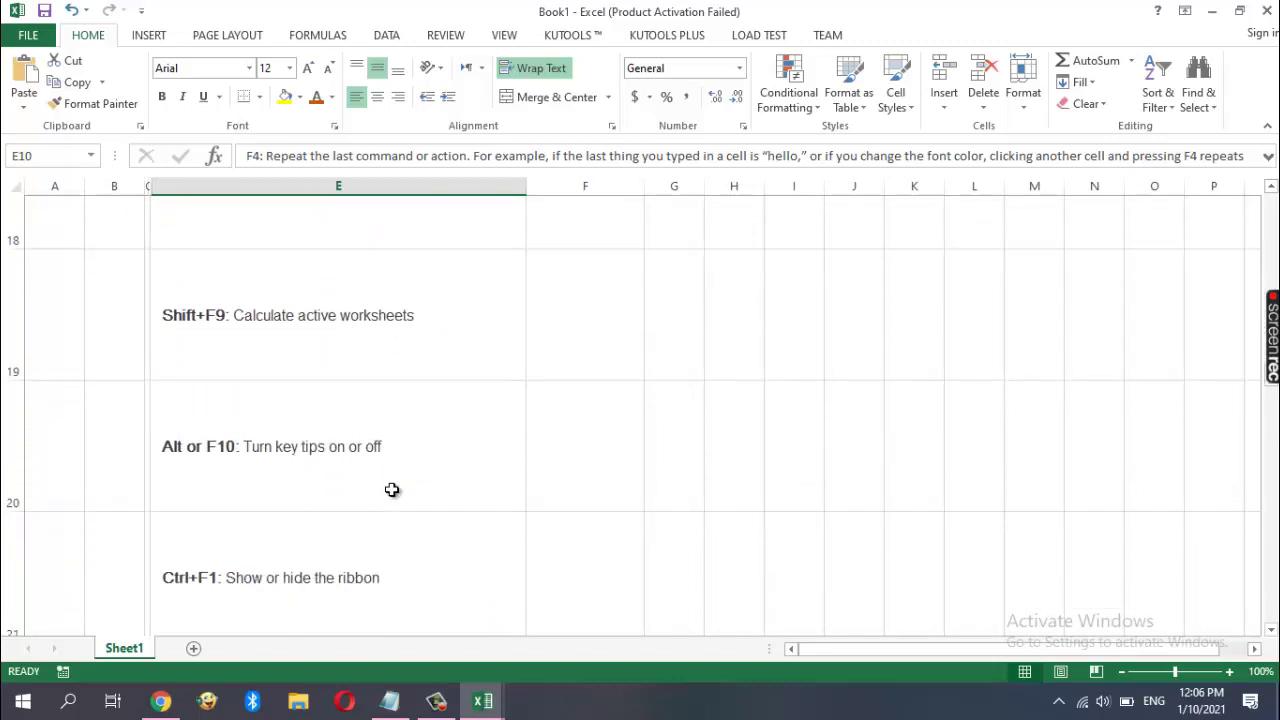
scroll(392, 490, "down", 1)
scroll(392, 490, "down", 1)
scroll(392, 490, "down", 2)
scroll(392, 490, "down", 1)
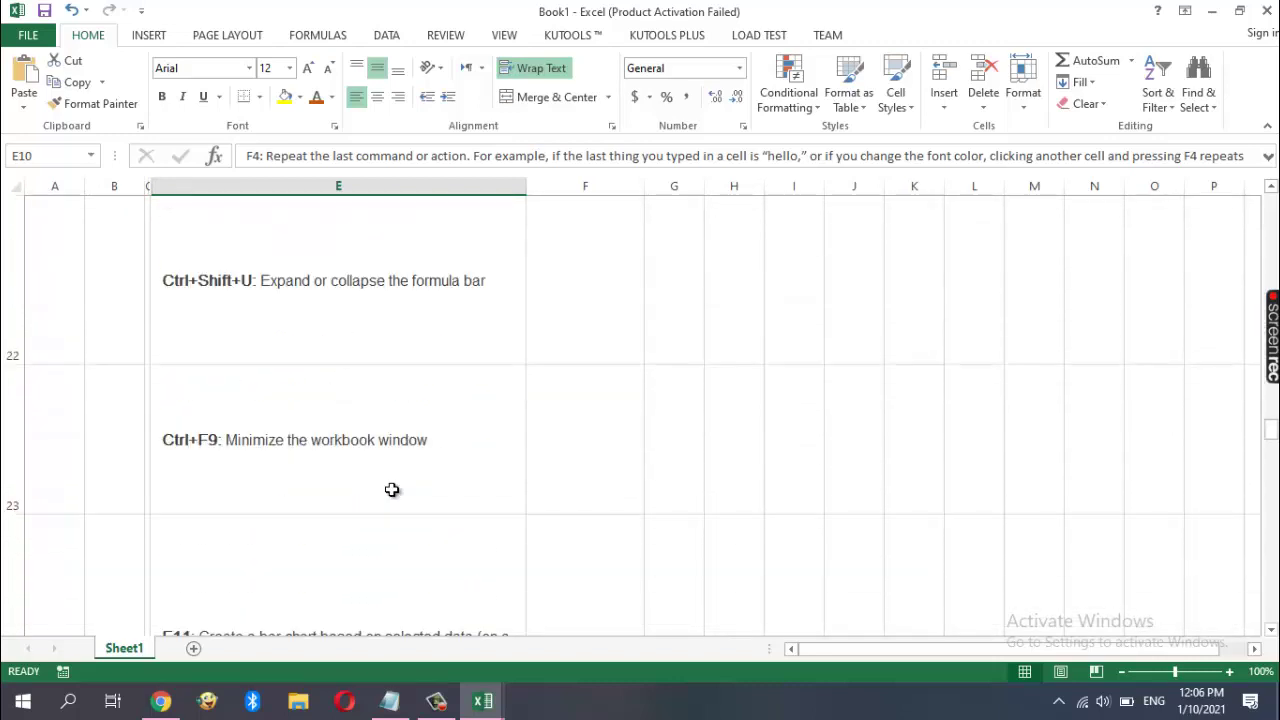
scroll(392, 490, "down", 2)
scroll(392, 490, "down", 1)
scroll(392, 489, "down", 1)
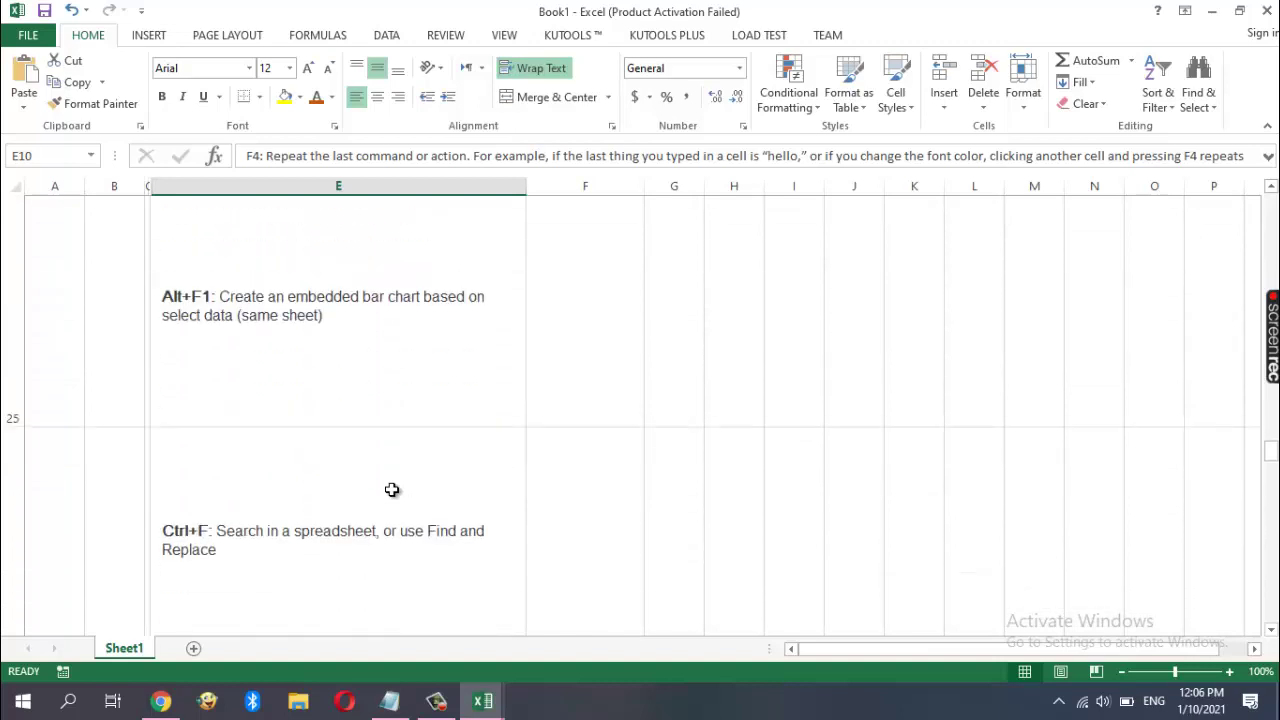
scroll(392, 489, "down", 1)
scroll(392, 489, "down", 2)
scroll(392, 490, "down", 1)
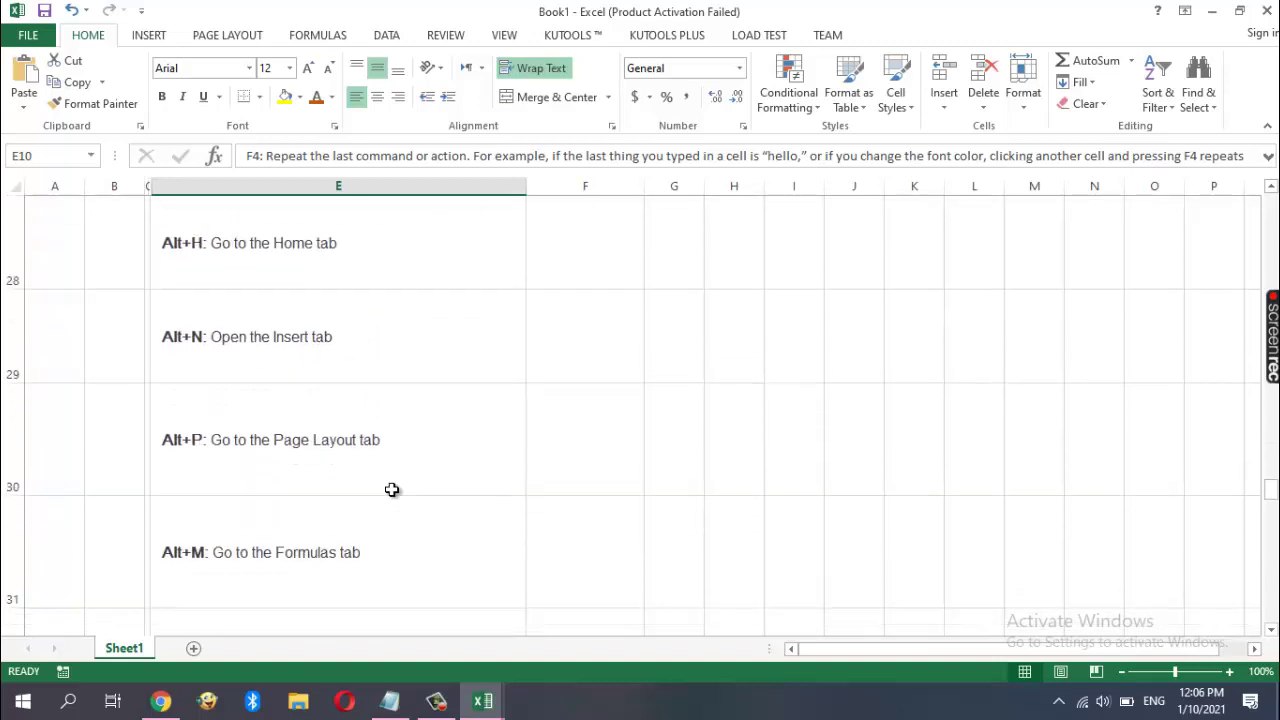
scroll(392, 490, "down", 2)
scroll(392, 490, "down", 1)
scroll(392, 490, "down", 1)
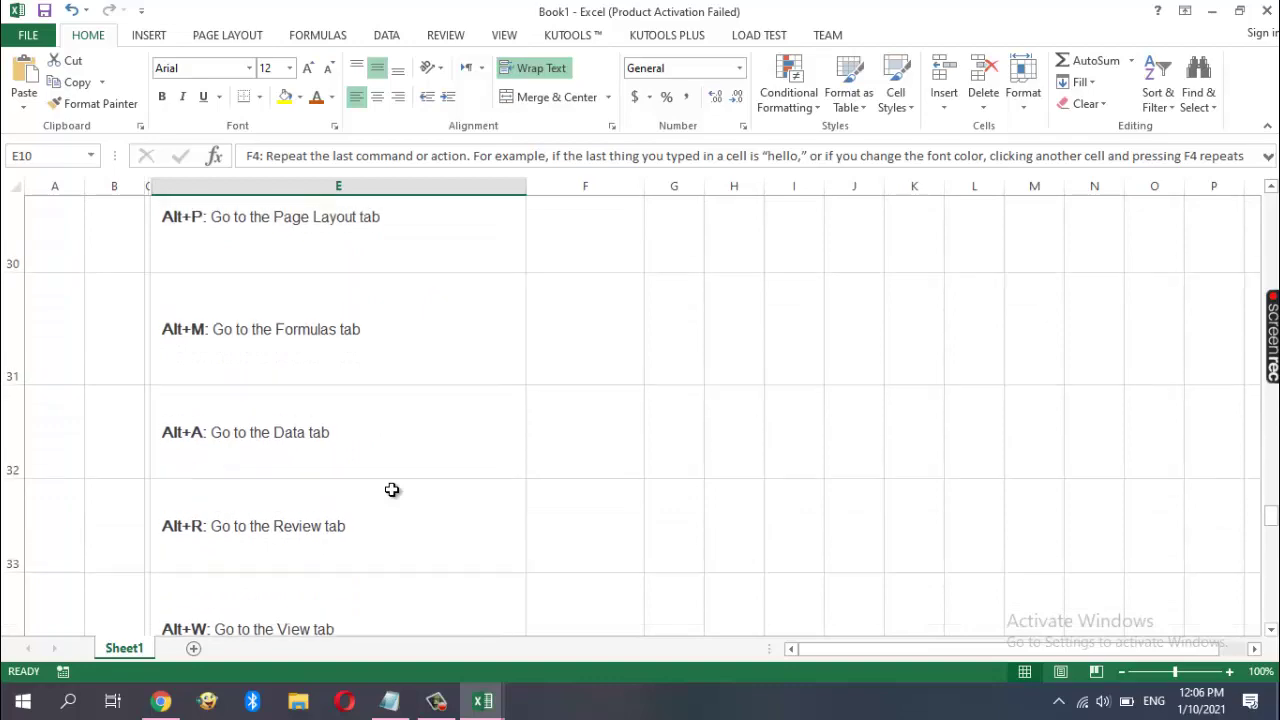
scroll(392, 490, "down", 2)
scroll(392, 490, "down", 1)
scroll(392, 490, "down", 3)
scroll(392, 489, "down", 3)
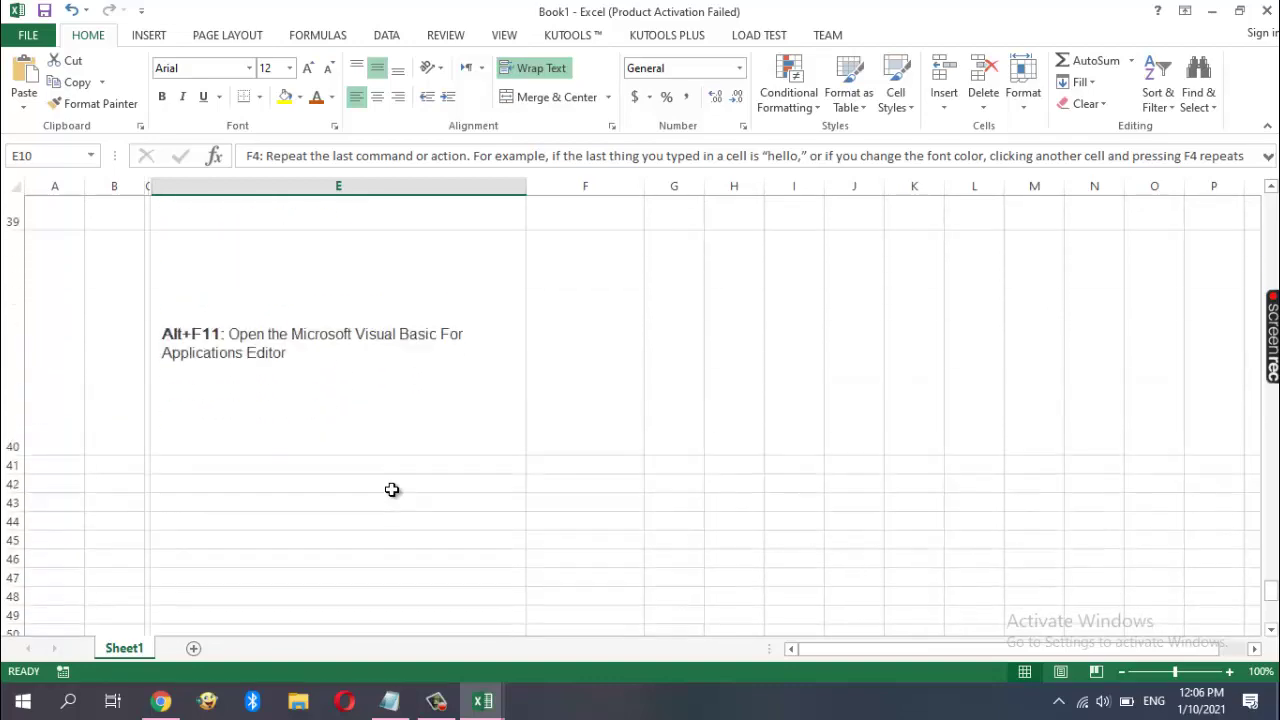
scroll(392, 489, "down", 1)
scroll(392, 489, "down", 2)
scroll(392, 489, "up", 2)
scroll(392, 490, "down", 1)
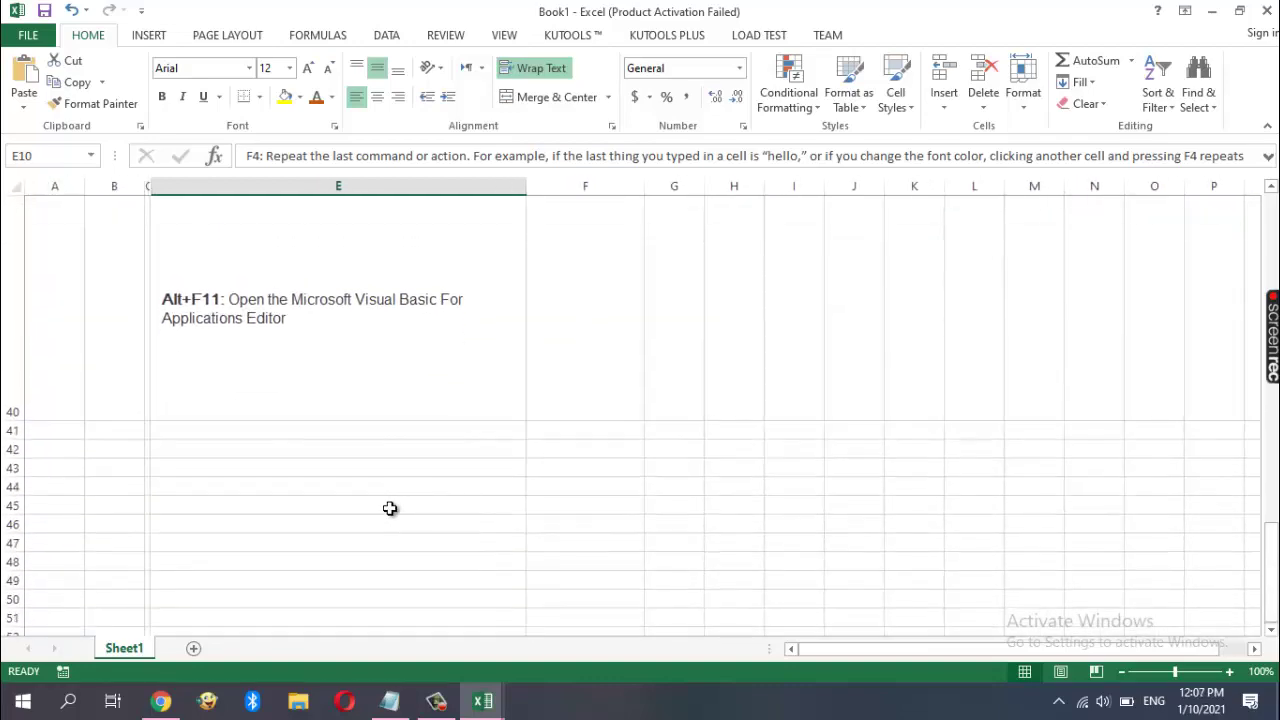
scroll(392, 490, "up", 1)
scroll(392, 490, "down", 1)
left_click(298, 319)
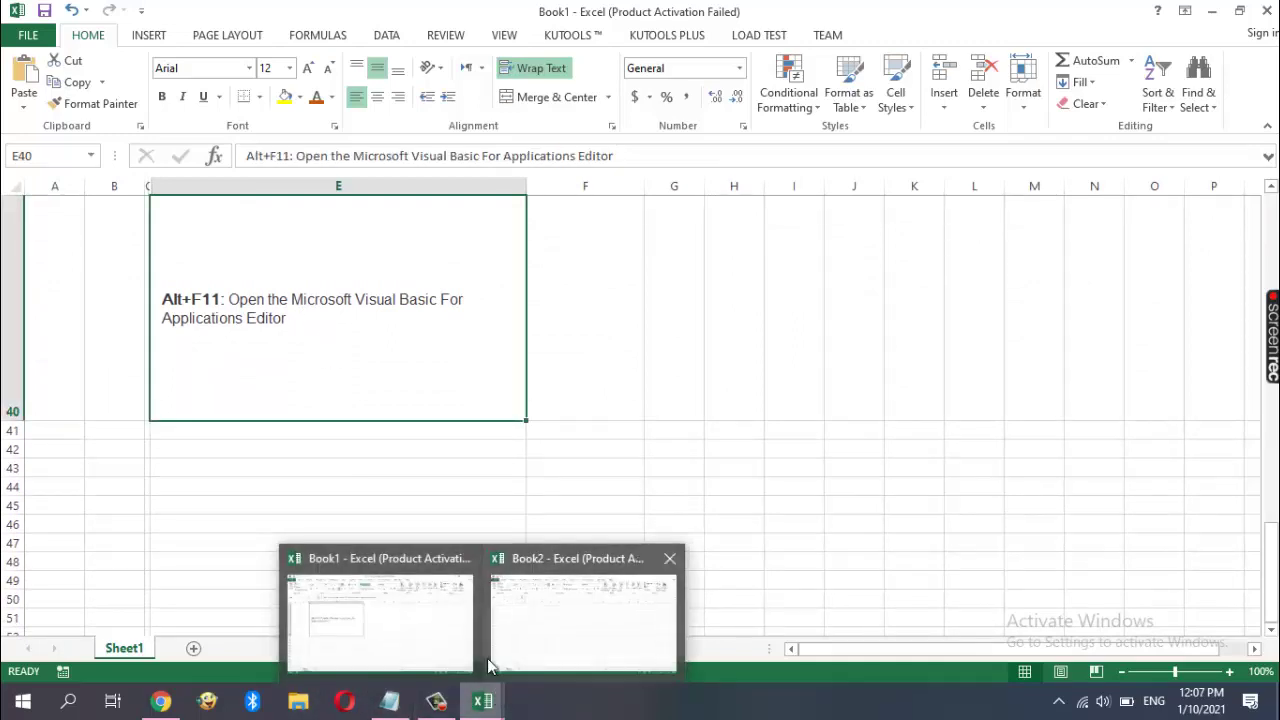
Switch to Book2 and select G1:N3 for the title
left_click(516, 624)
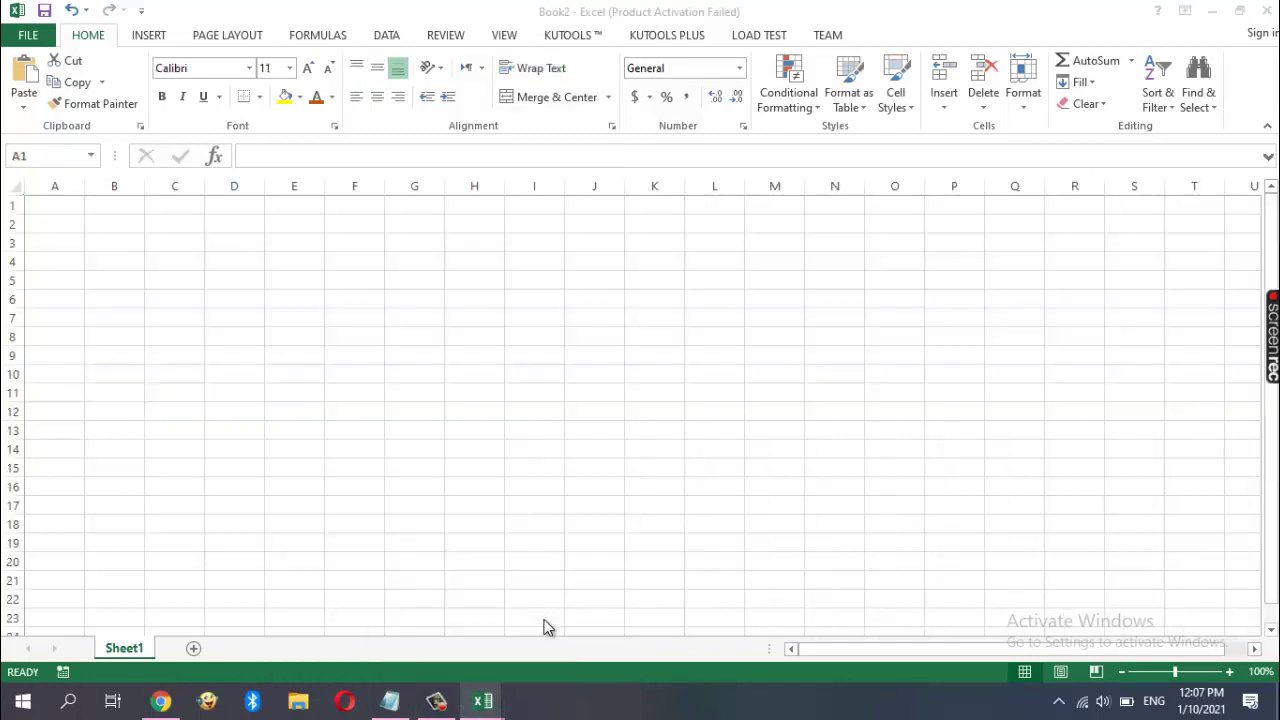
left_click(406, 205)
left_click_drag(406, 205, 820, 251)
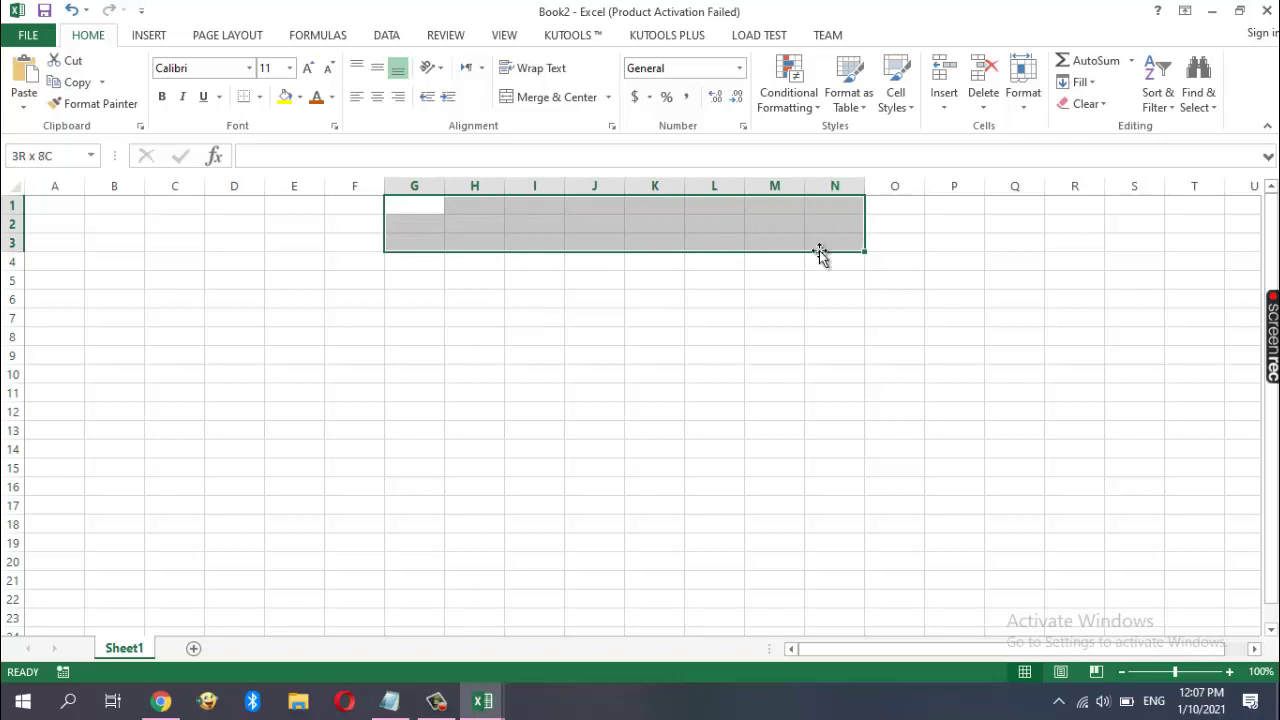
Add 'Now we create a final result sheet.' to the Notepad notes and minimise them
left_click(387, 704)
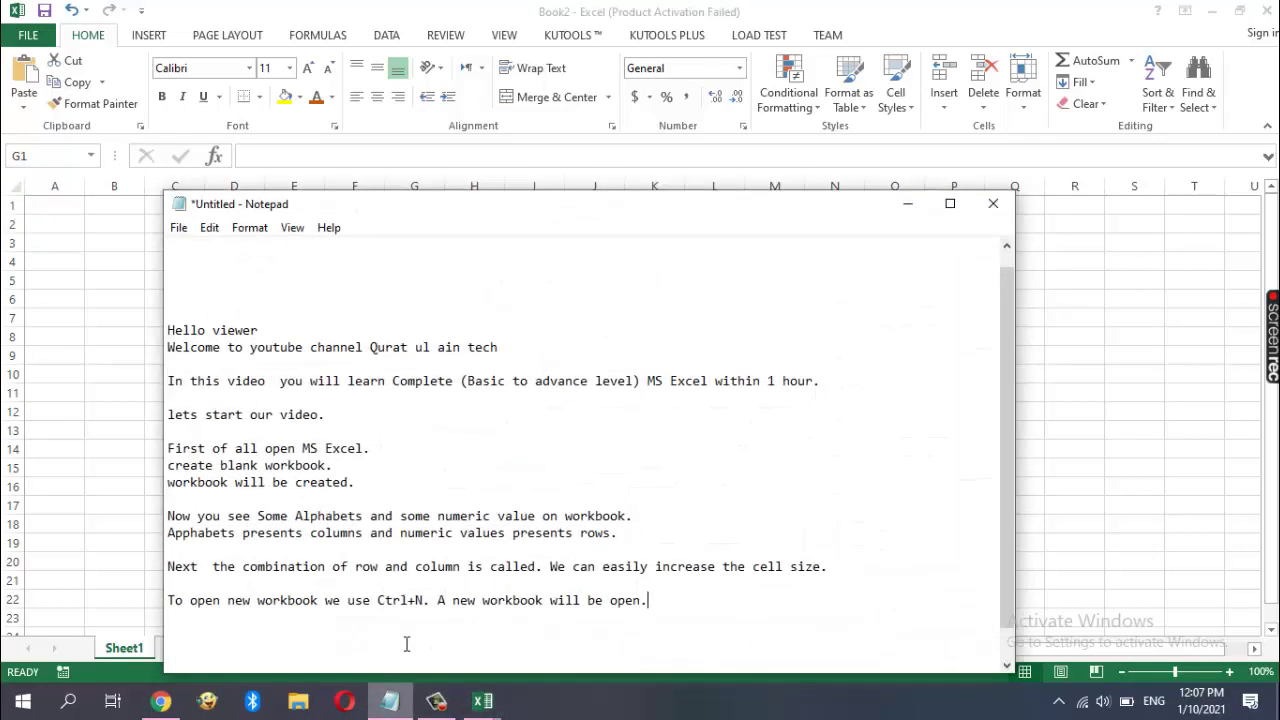
key("Return")
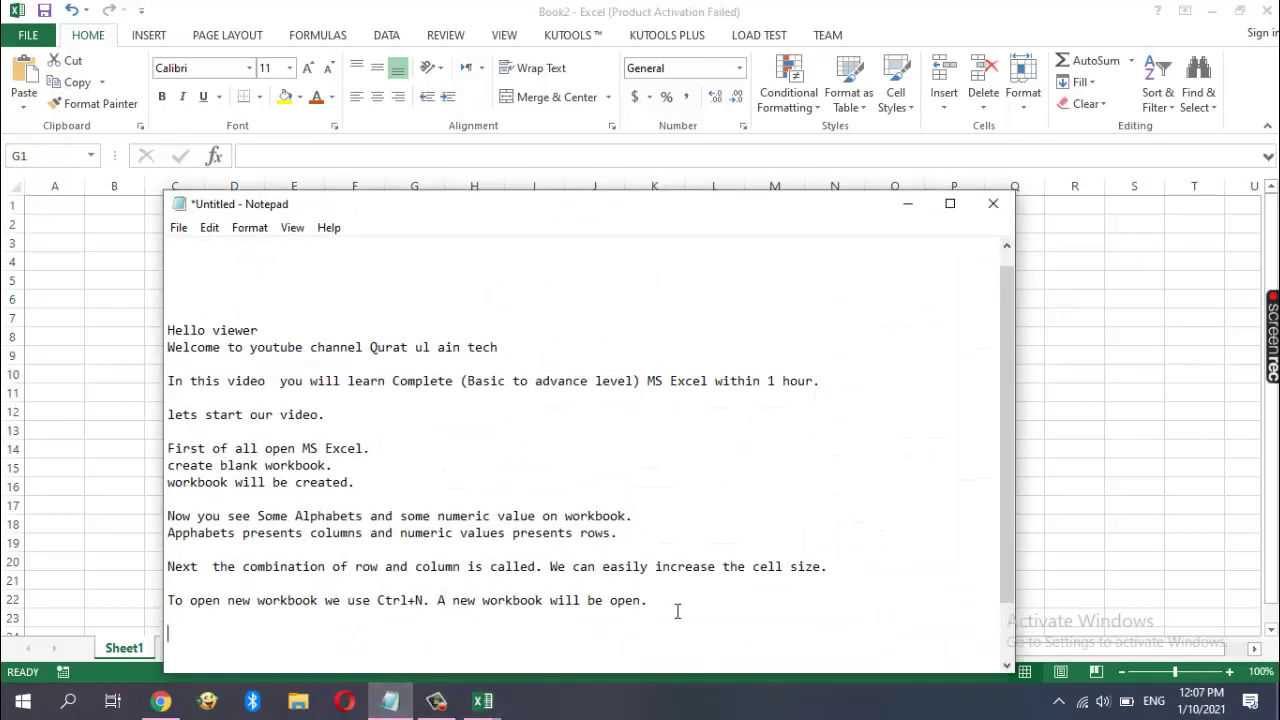
type("No")
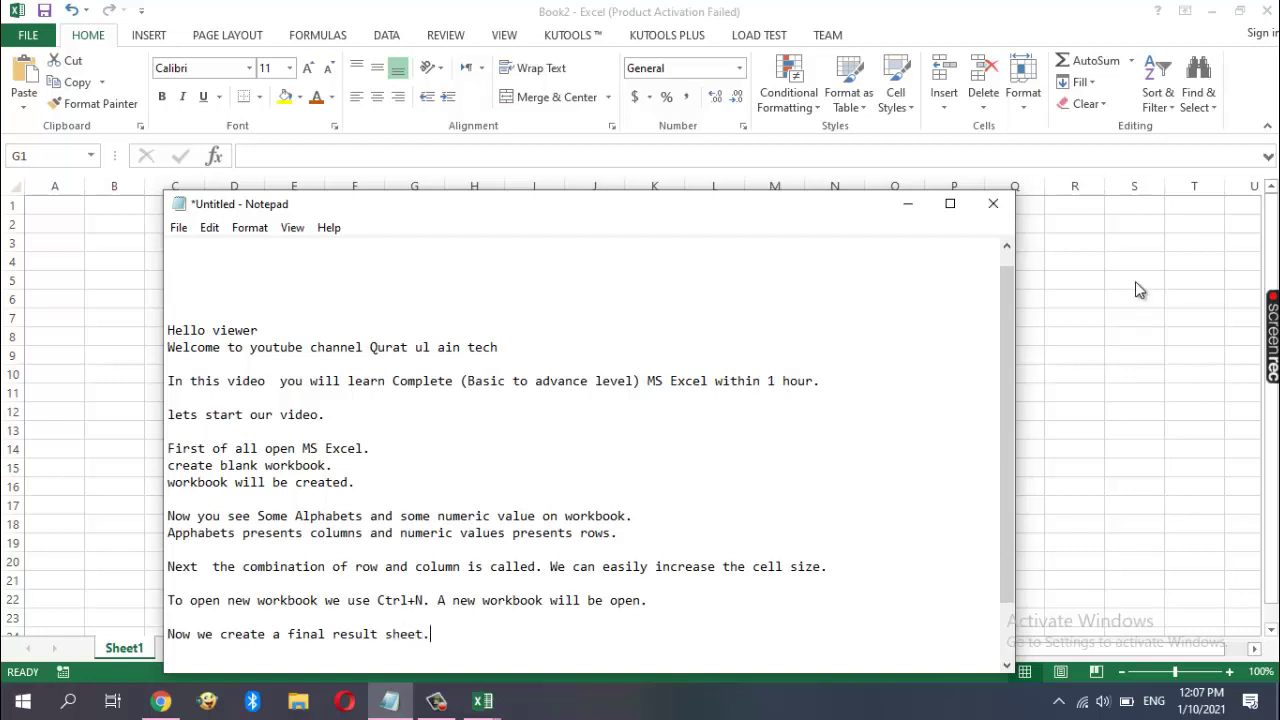
left_click(907, 203)
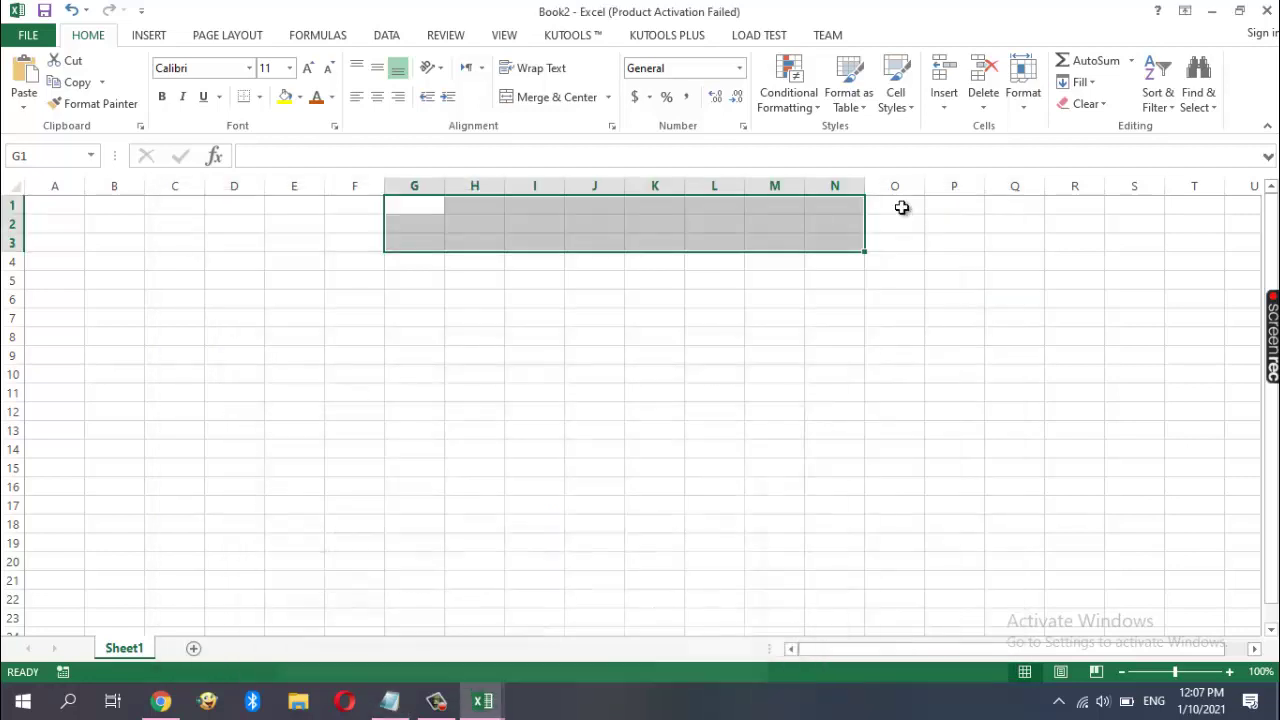
Merge G1:N3 into one cell using Format Cells alignment options
right_click(484, 236)
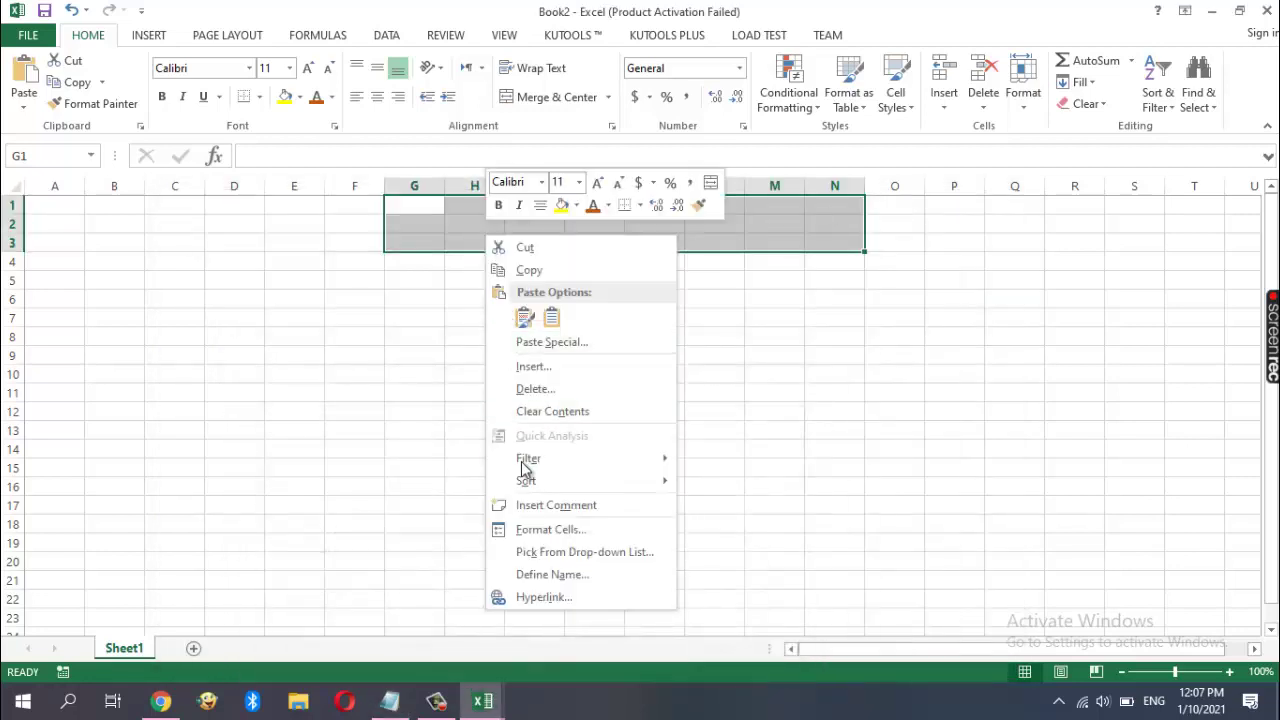
left_click(550, 533)
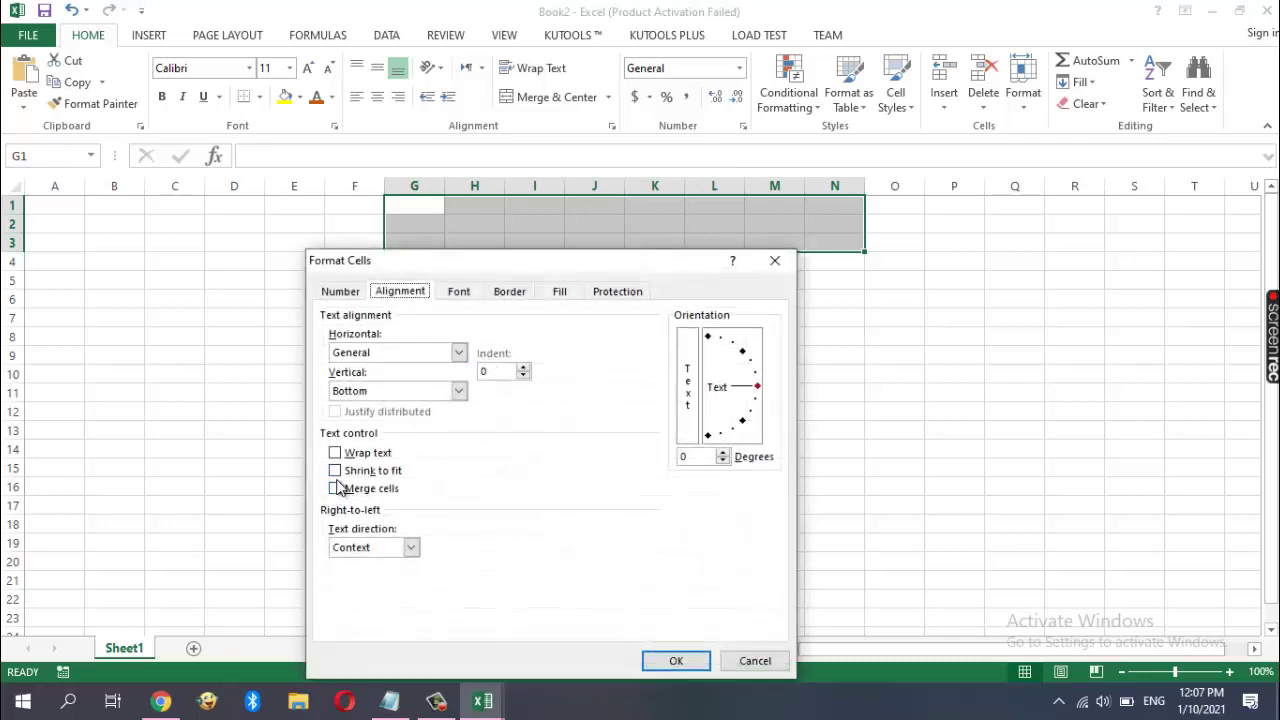
left_click(340, 291)
left_click(402, 291)
left_click(335, 488)
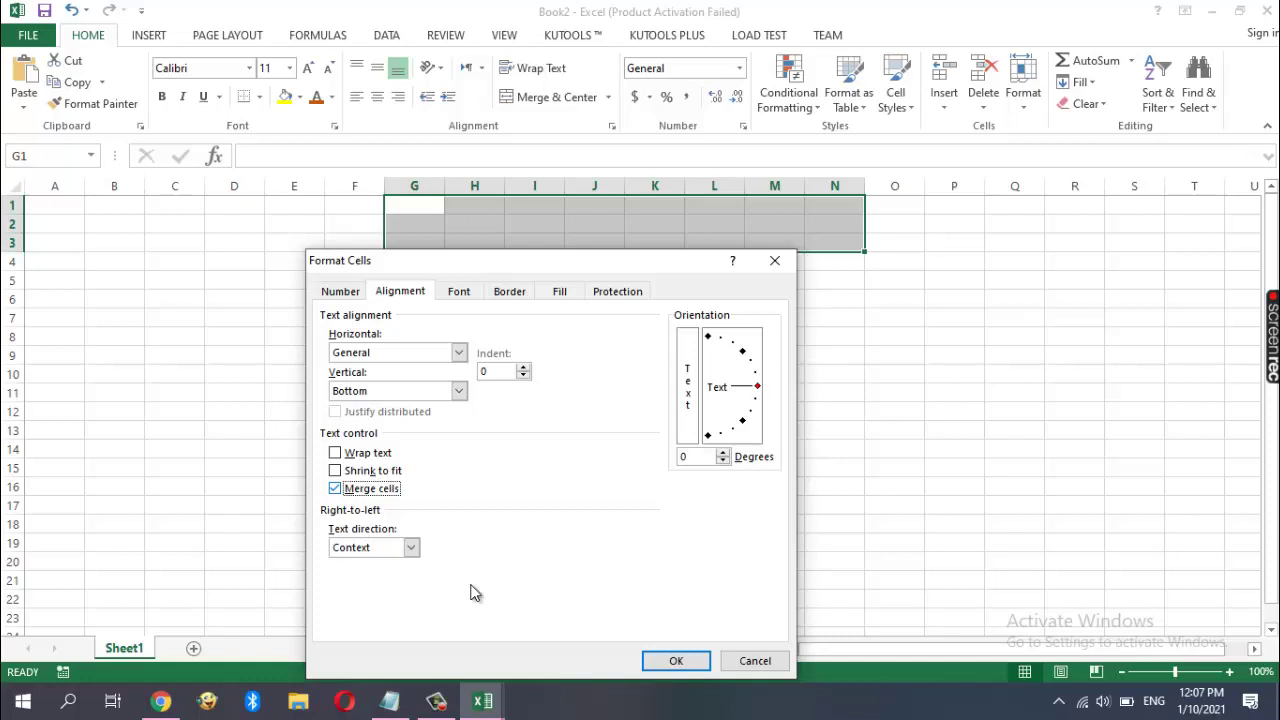
left_click(676, 661)
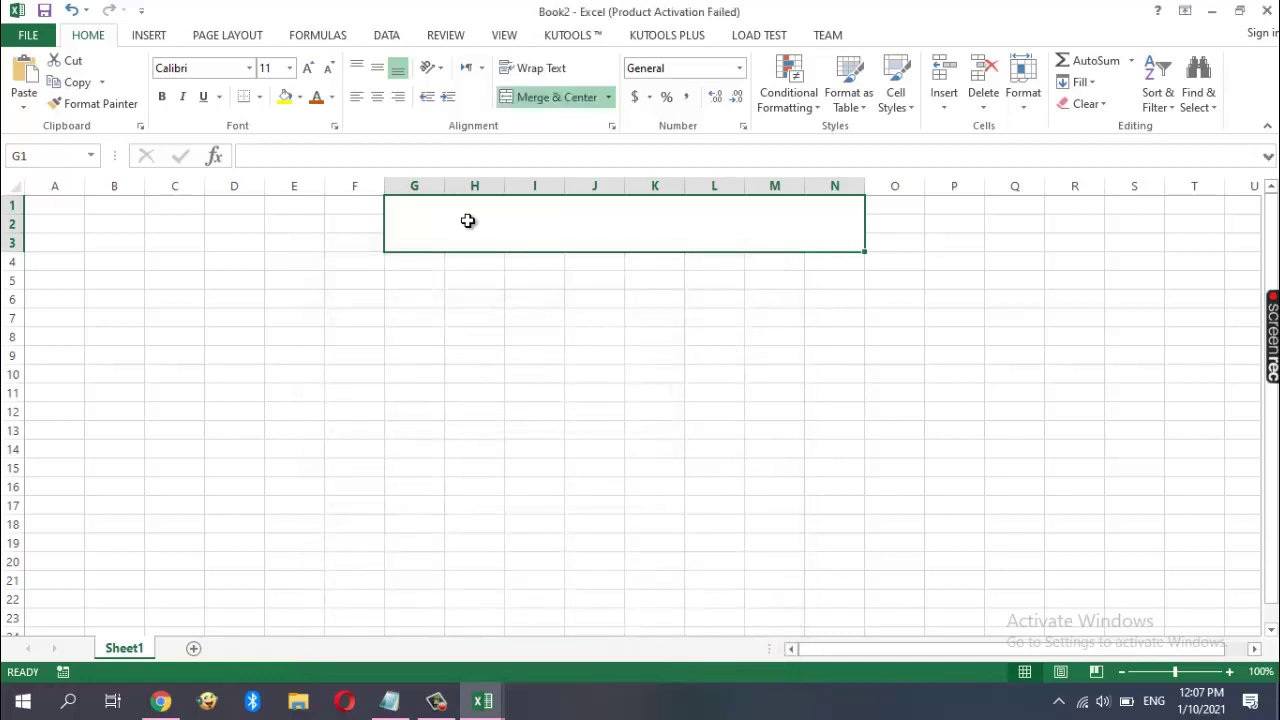
Enter 'Final Result' in the merged cell and make it green, size 24
type("Final")
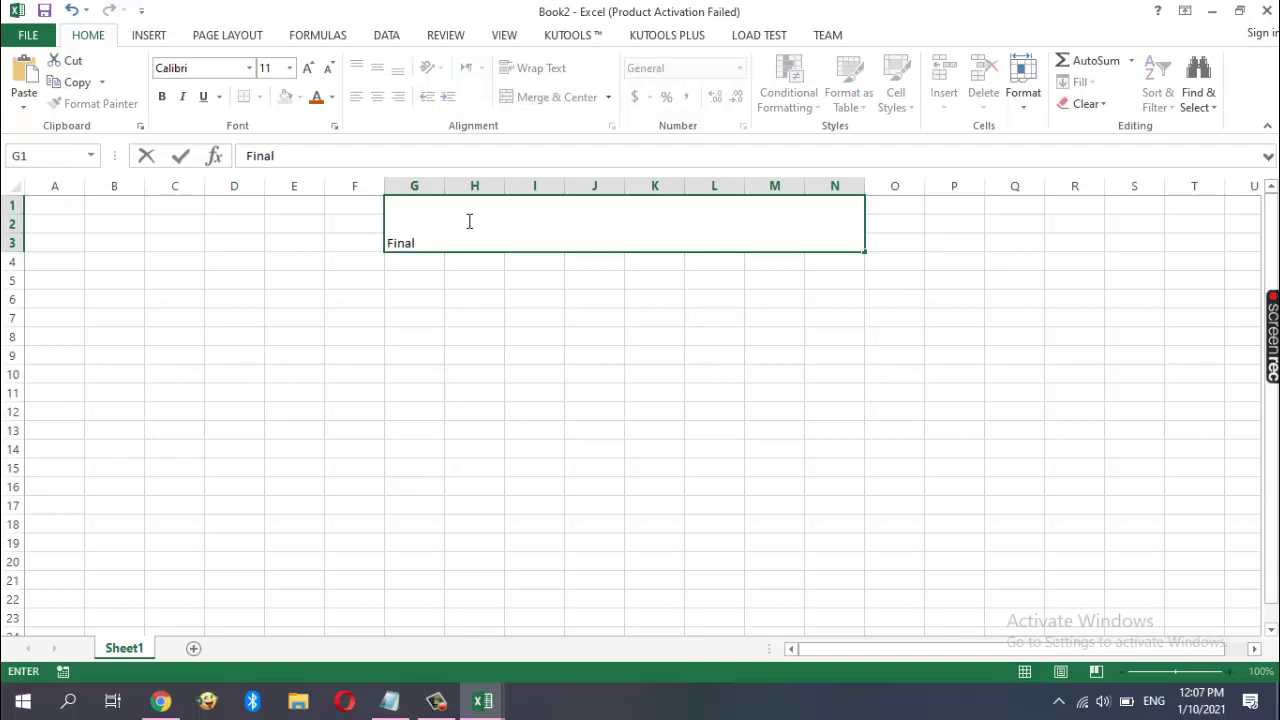
type("ult")
left_click_drag(419, 241, 389, 237)
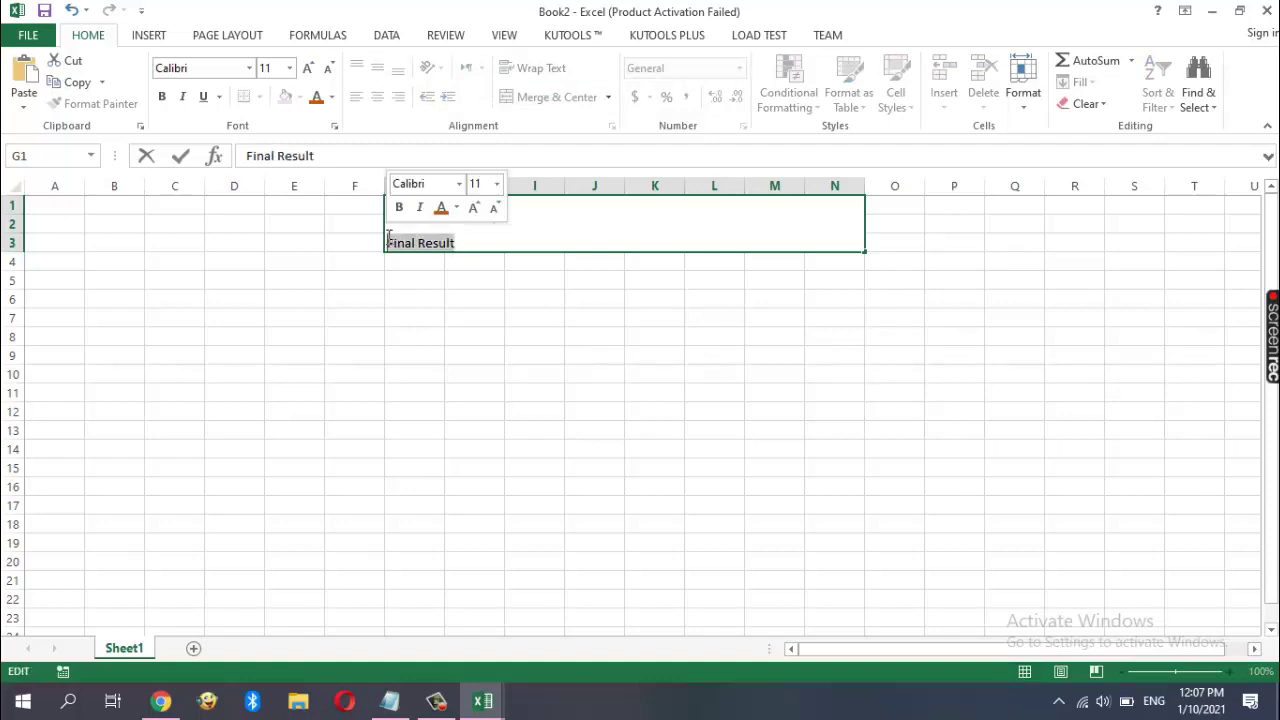
left_click(332, 97)
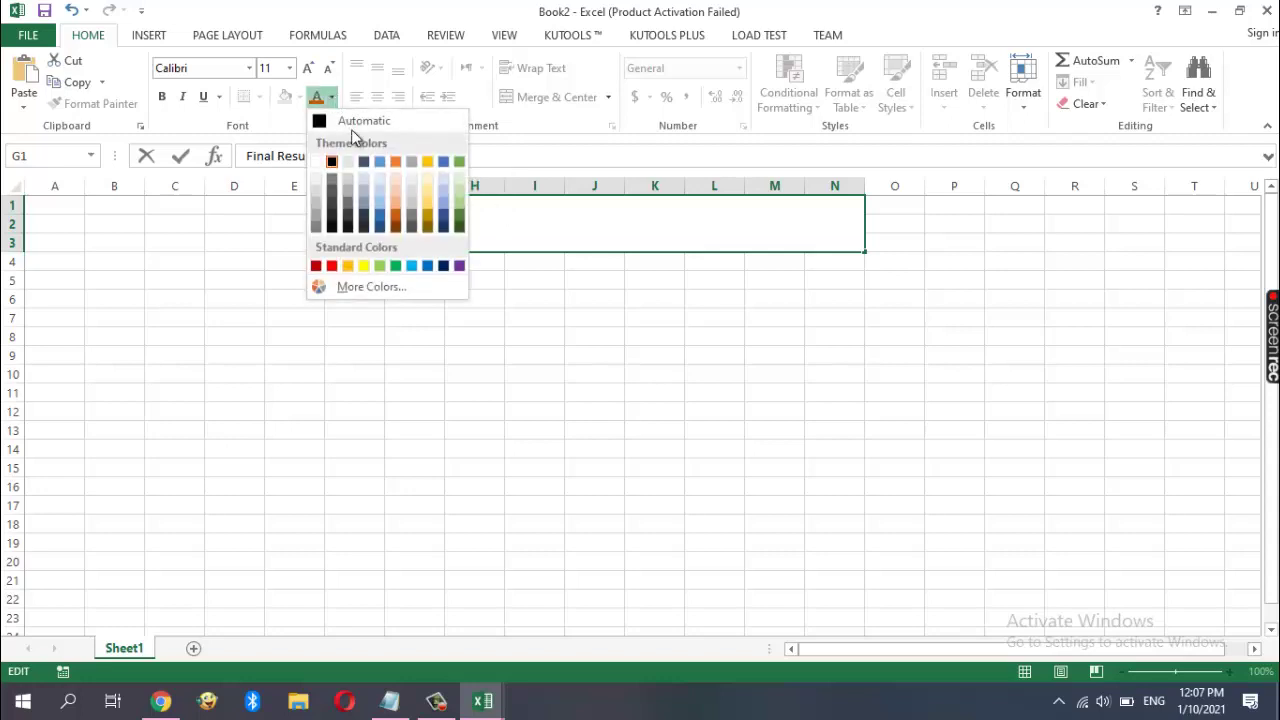
left_click(461, 222)
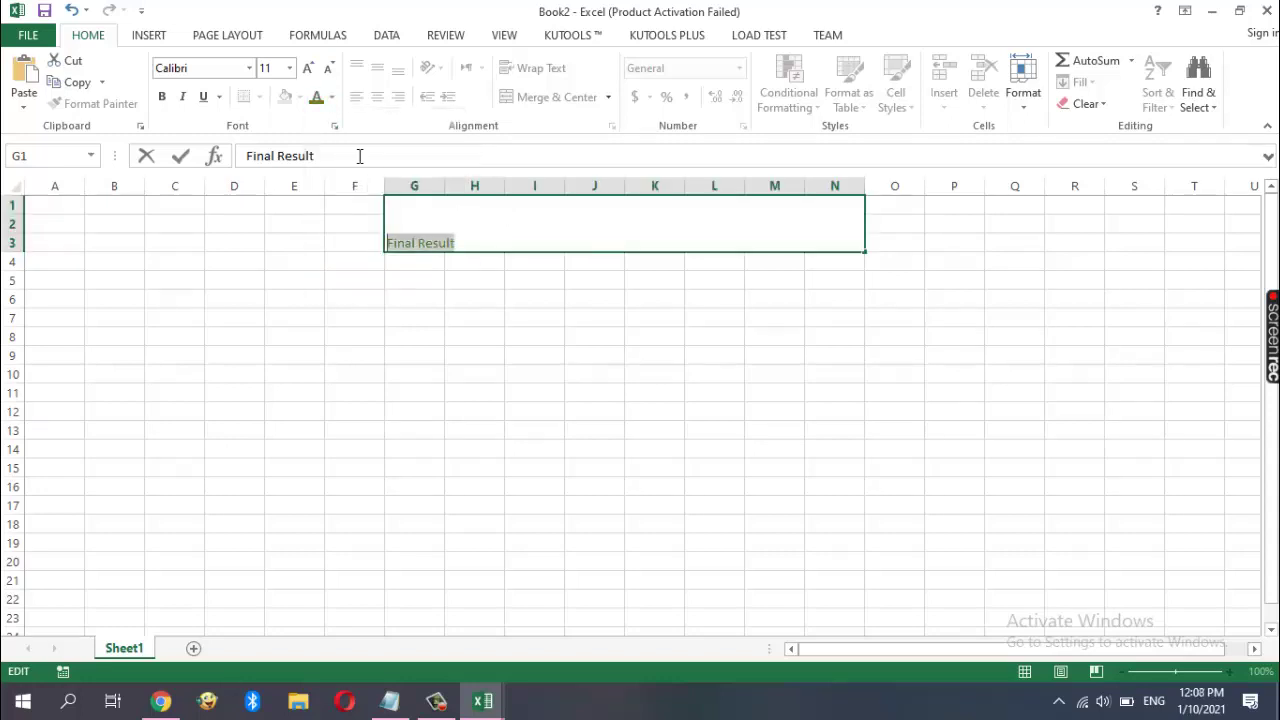
left_click(249, 68)
left_click(290, 70)
left_click(290, 70)
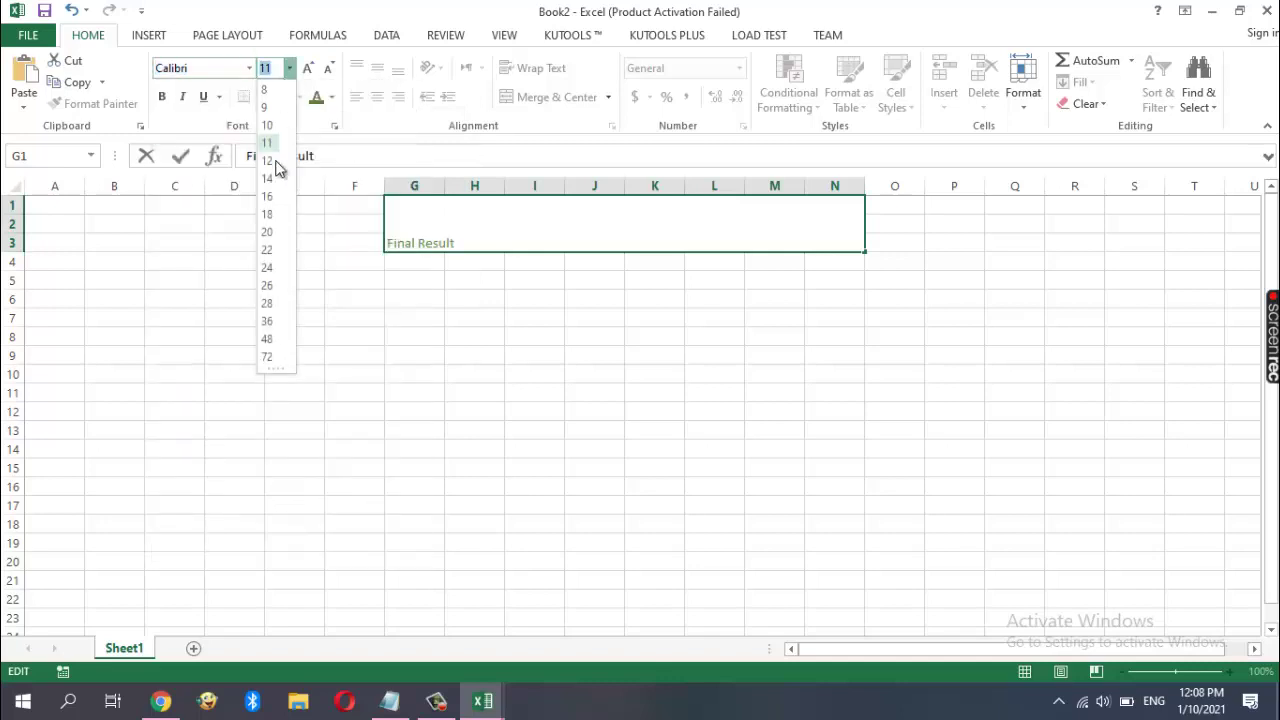
left_click(267, 268)
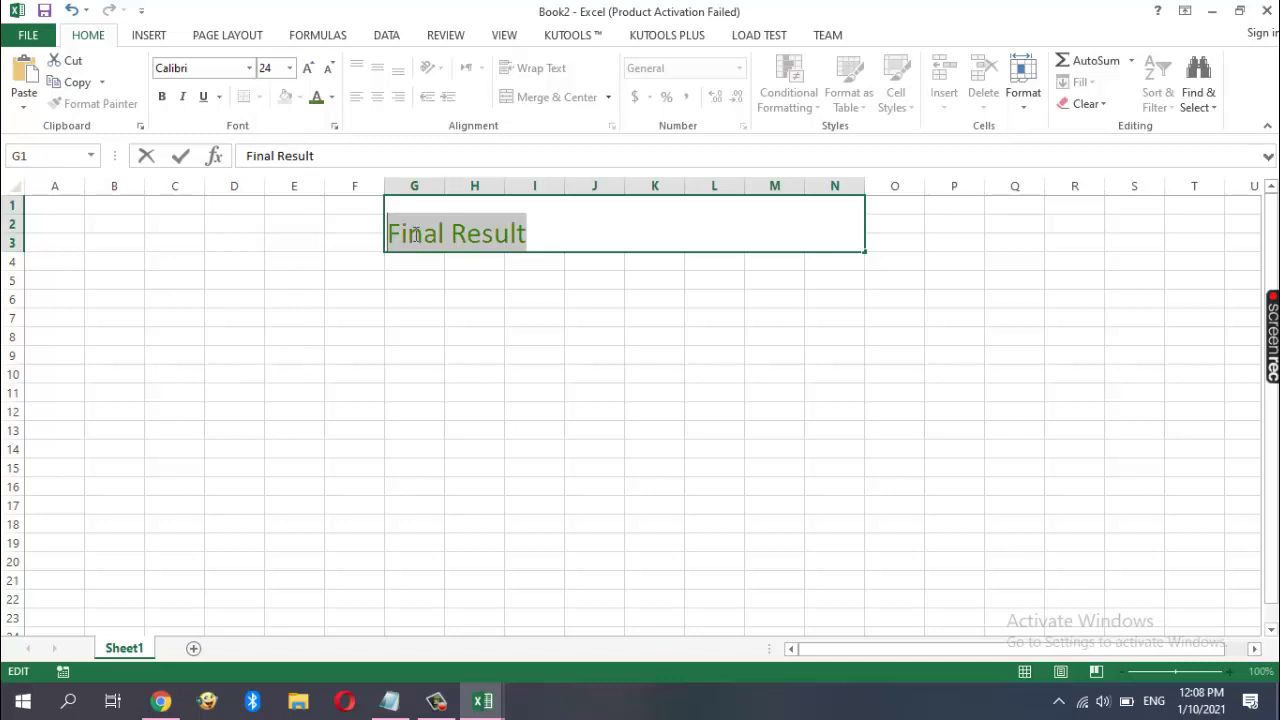
key("Tab")
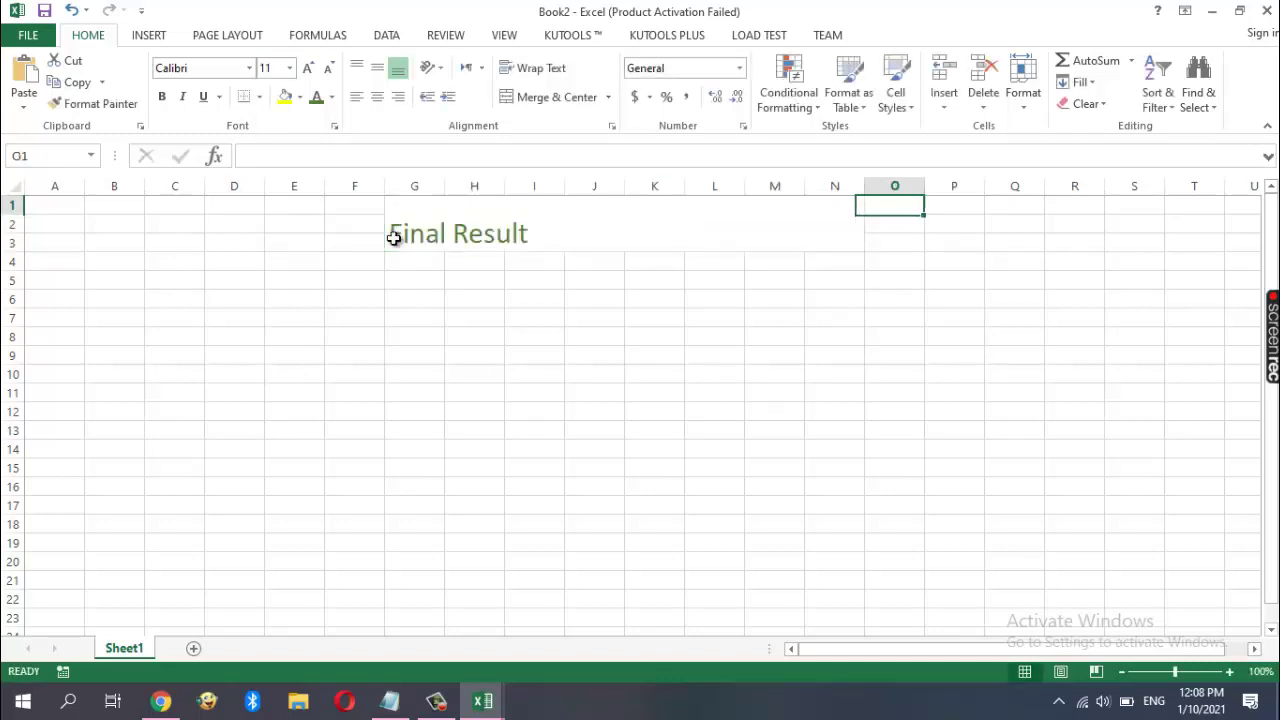
Re-edit the title text to centre it in the merged cell, then select E5
left_click(395, 237)
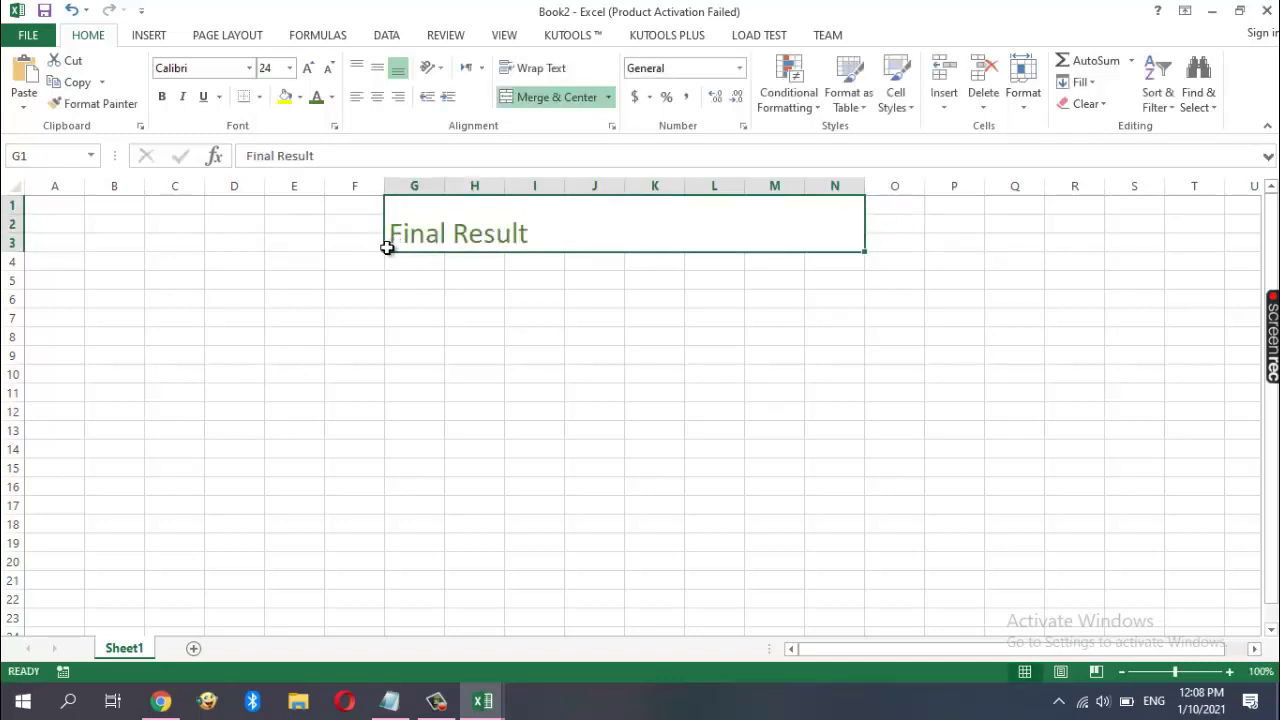
left_click(277, 156)
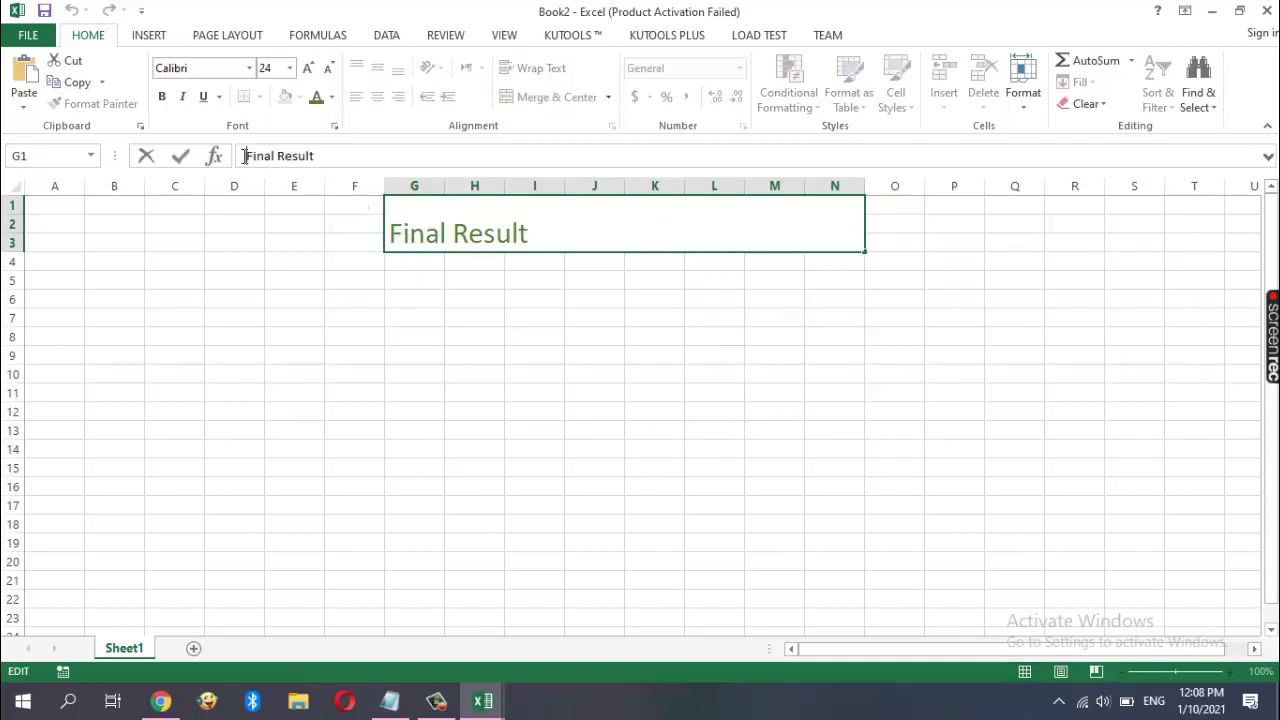
key("Tab")
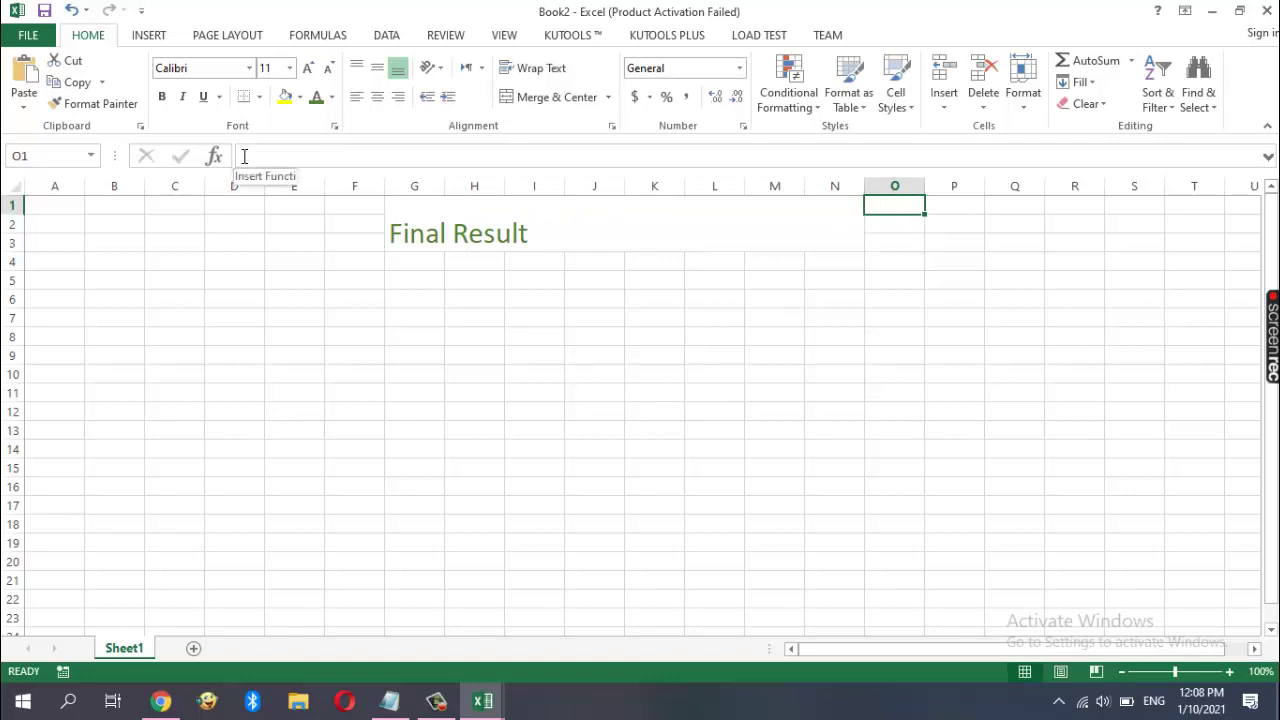
left_click(412, 221)
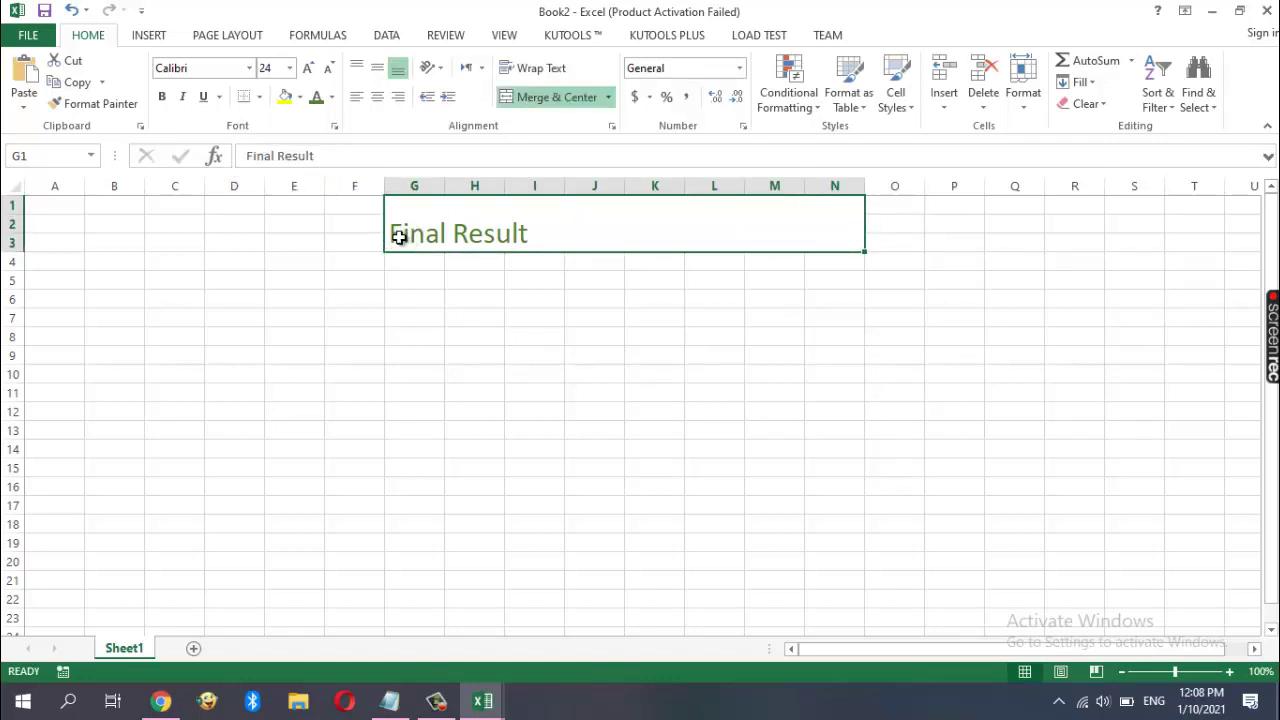
left_click(273, 156)
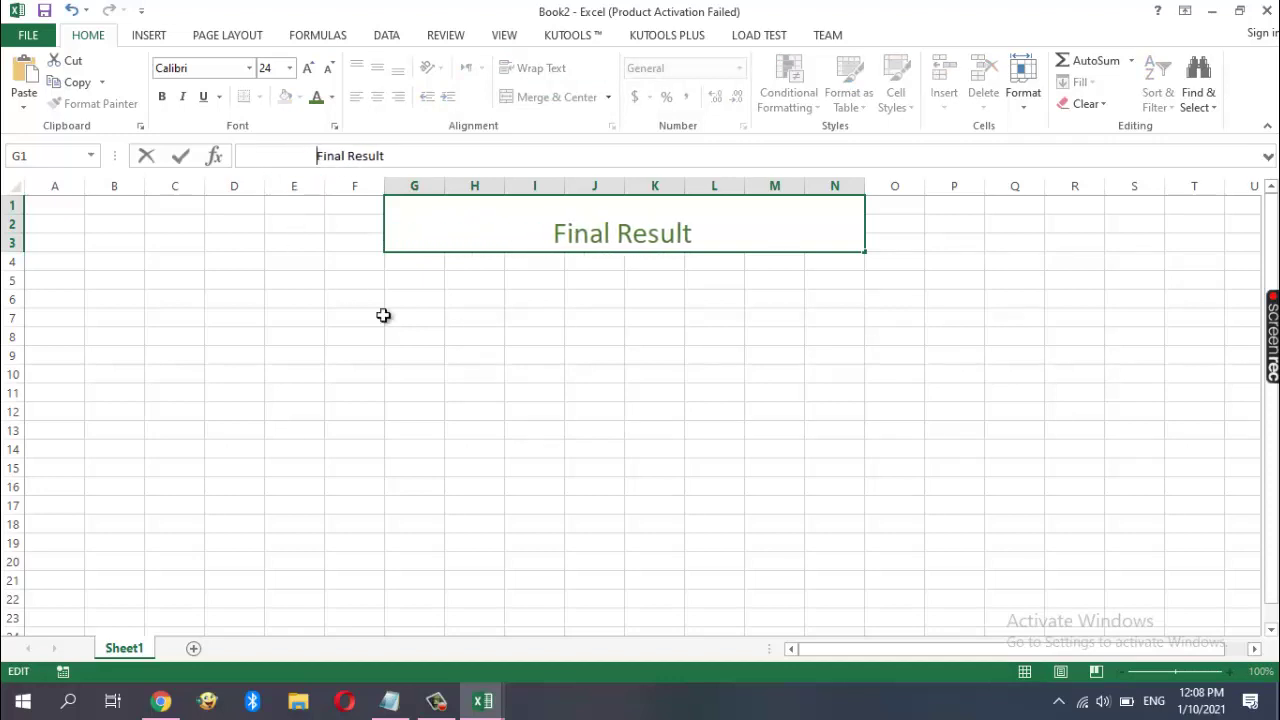
left_click(297, 282)
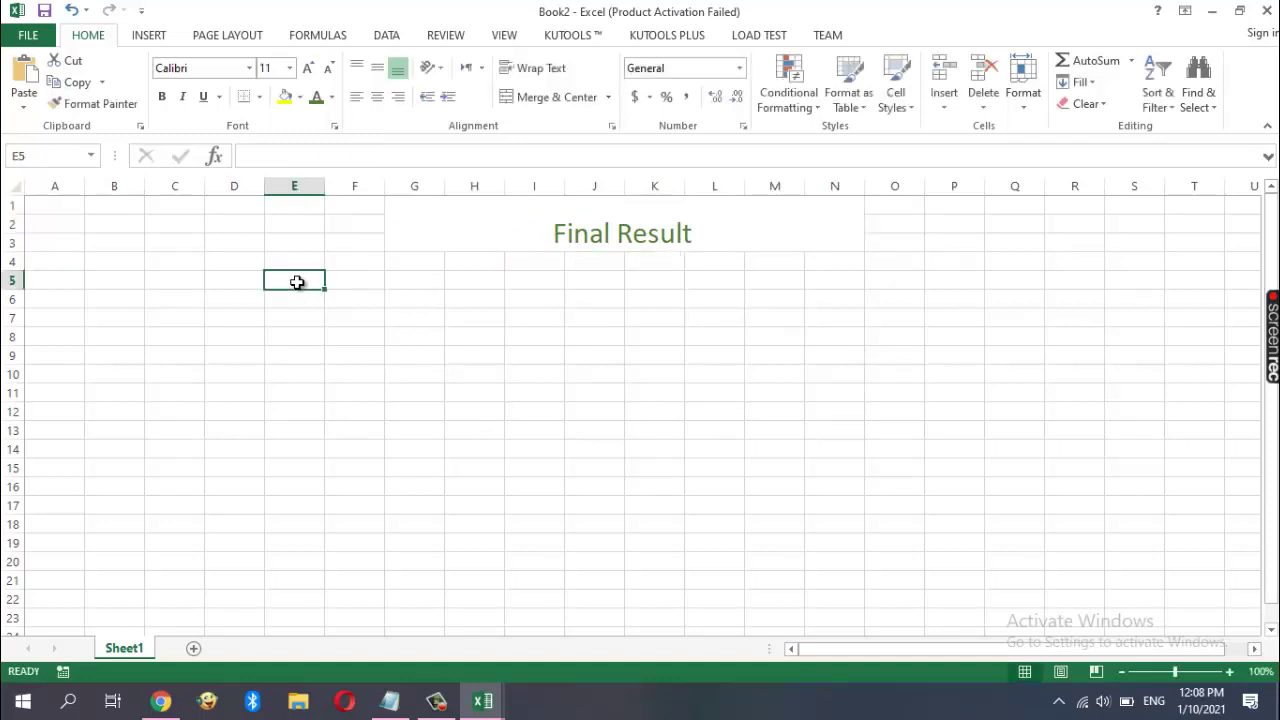
Enter the headers Roll.No, S_Name and English in C5:E5
left_click(242, 282)
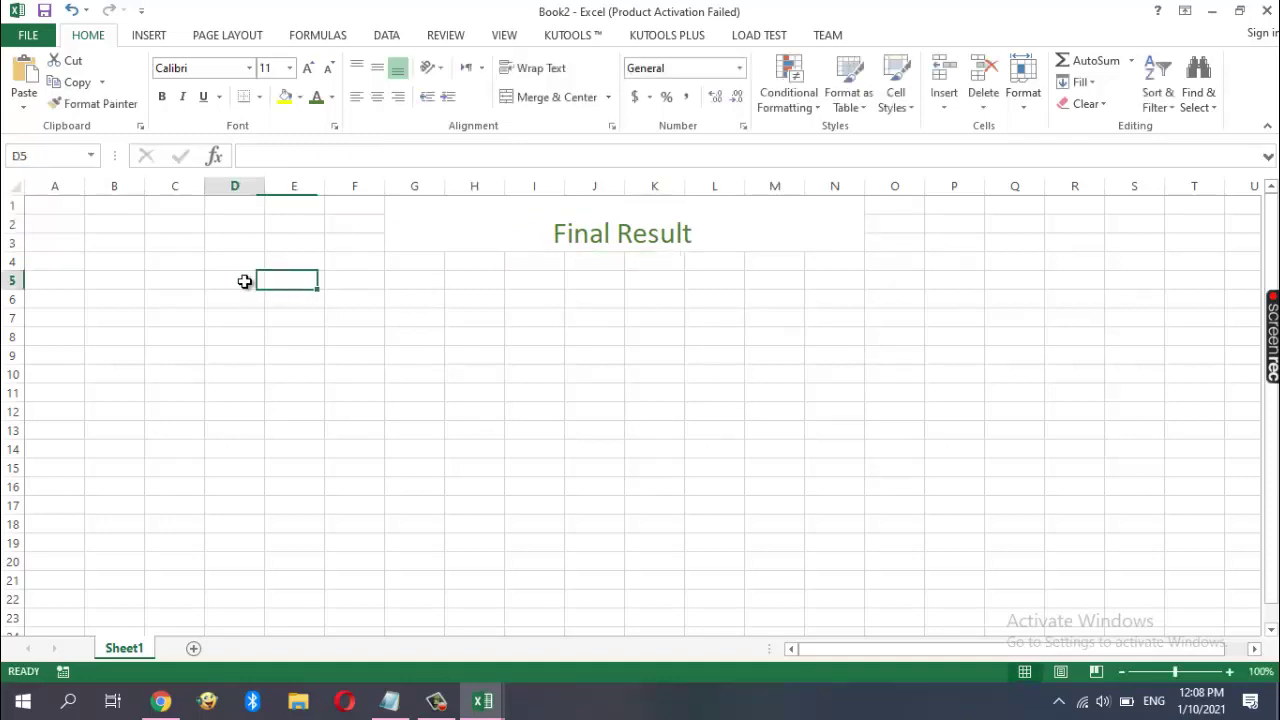
left_click(194, 282)
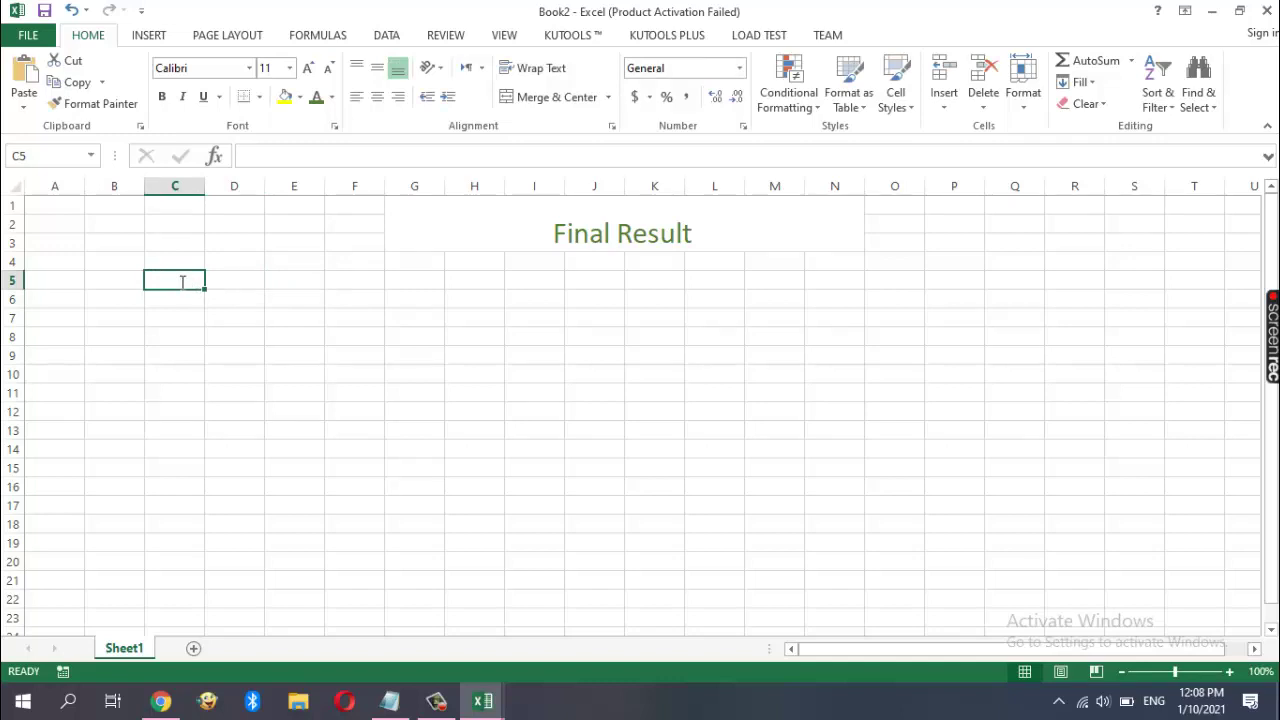
type("Roll.")
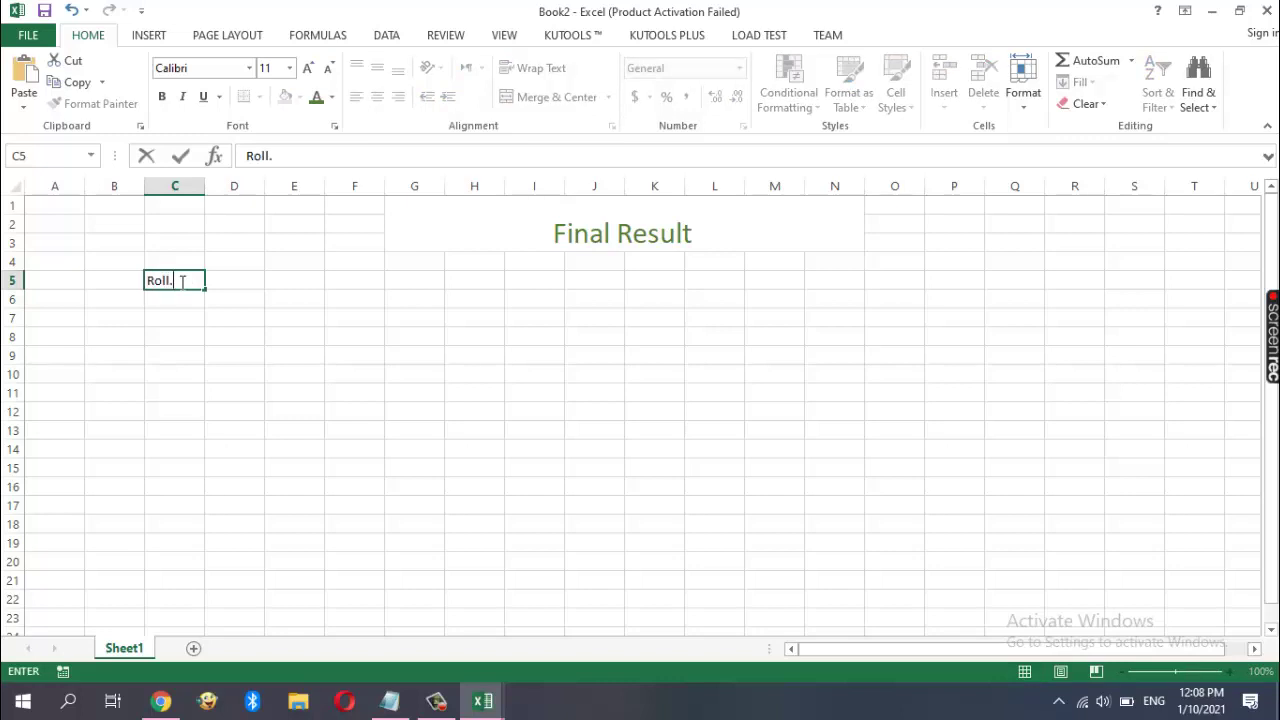
type("No")
left_click(234, 284)
type("S_")
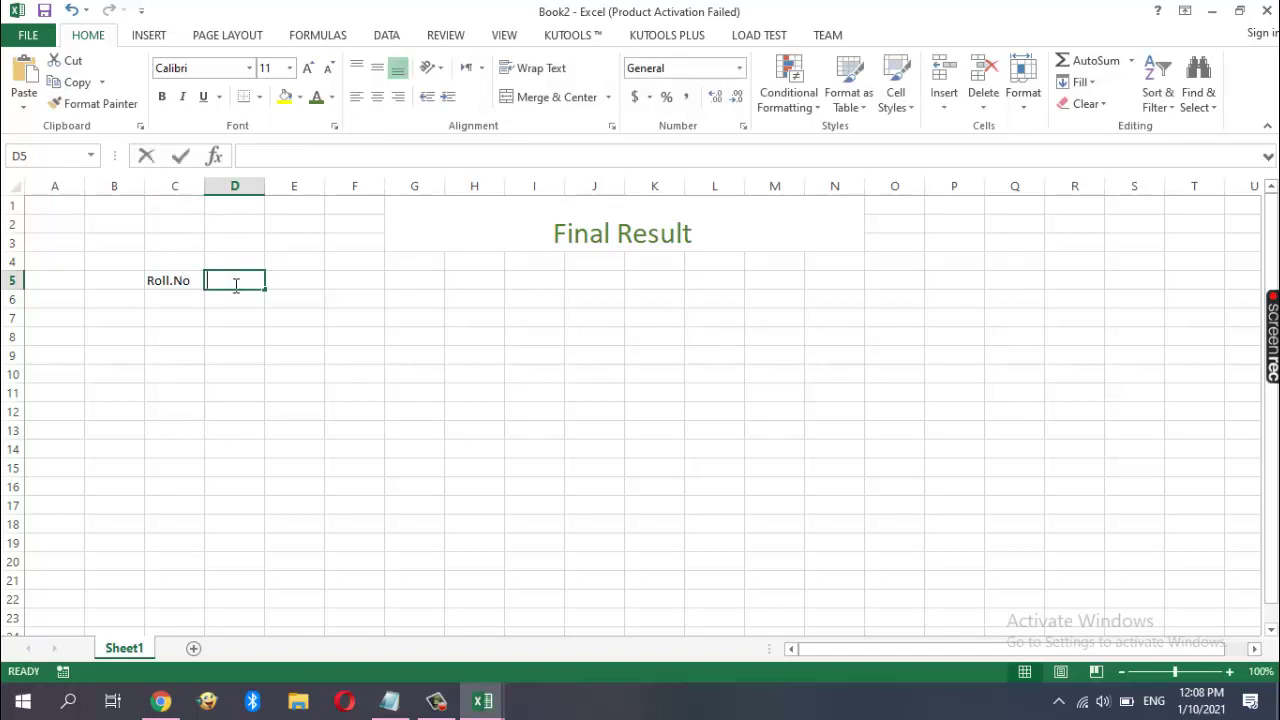
type("N")
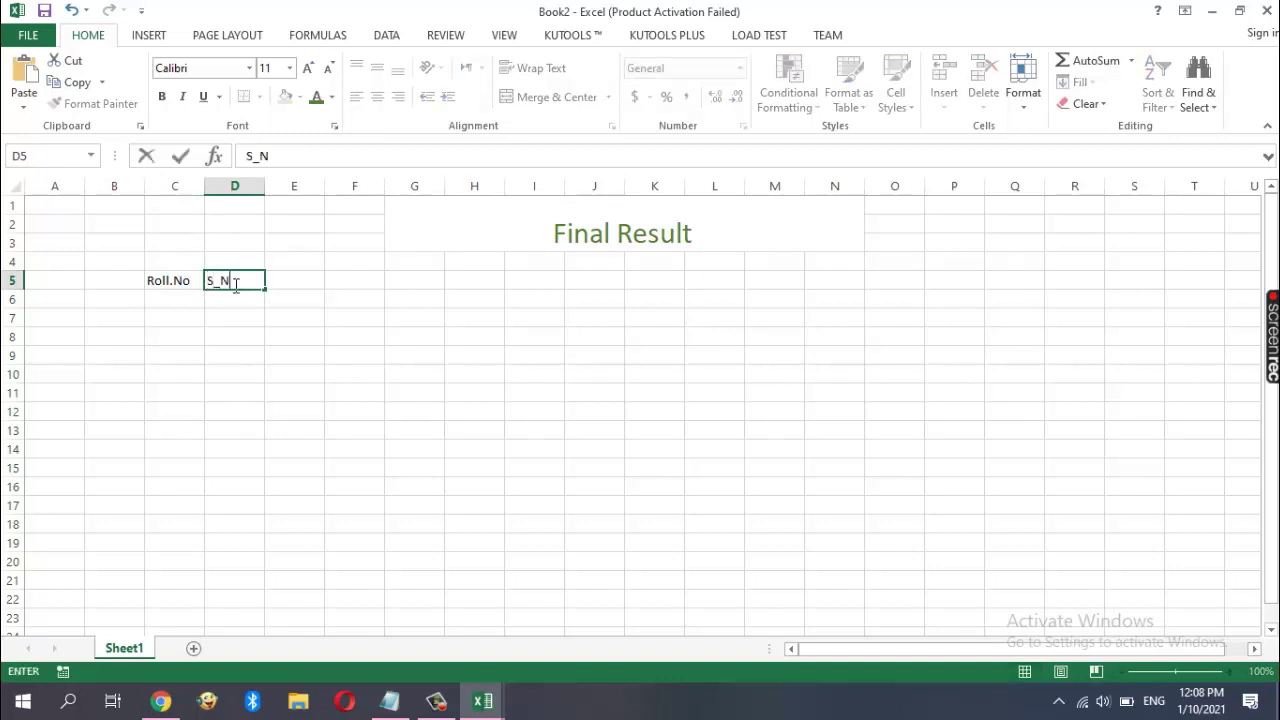
type("ame")
left_click(304, 284)
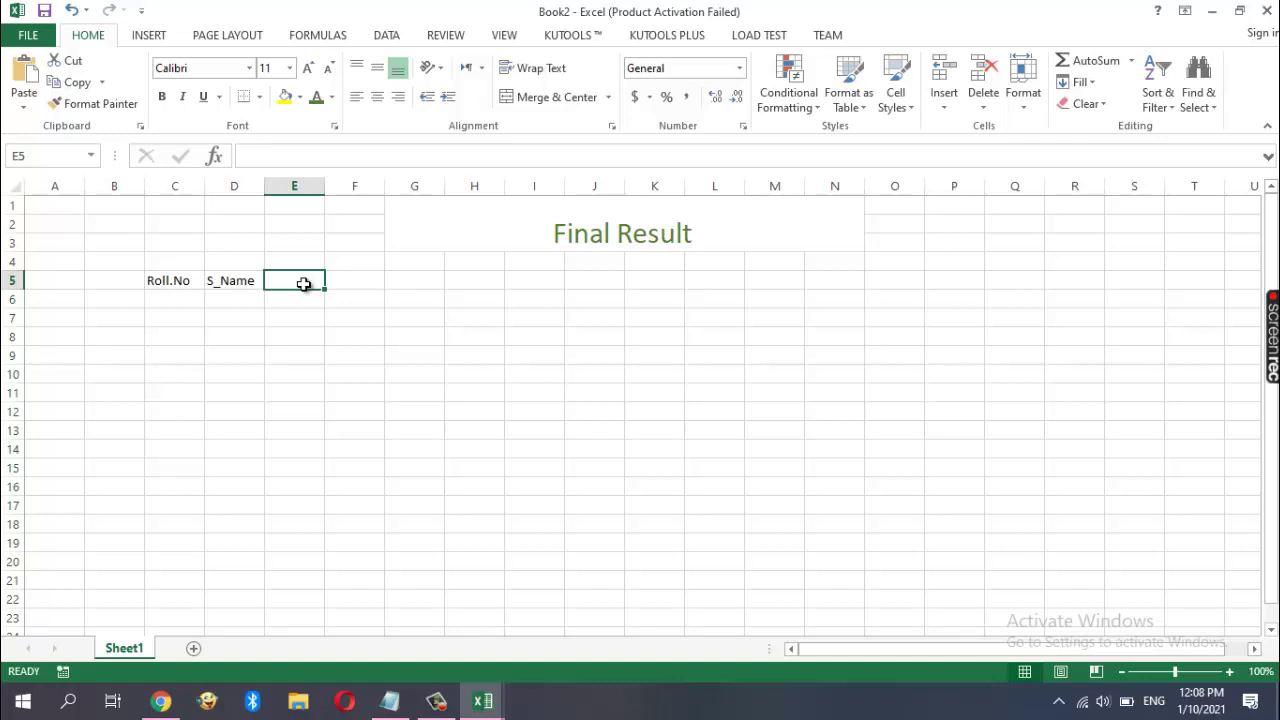
type("E")
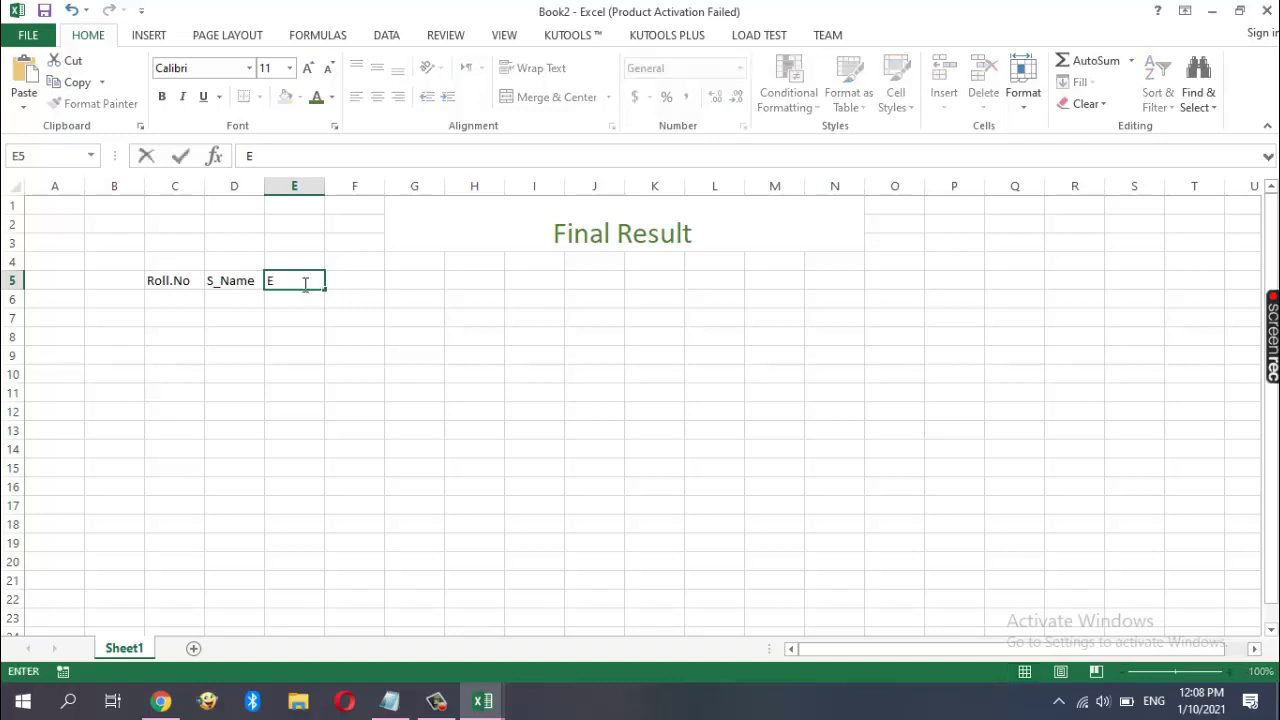
type("nglish")
left_click(349, 280)
Add Urdu and Science headers, then replace Pak.stdy with S.ST in H5
type("U")
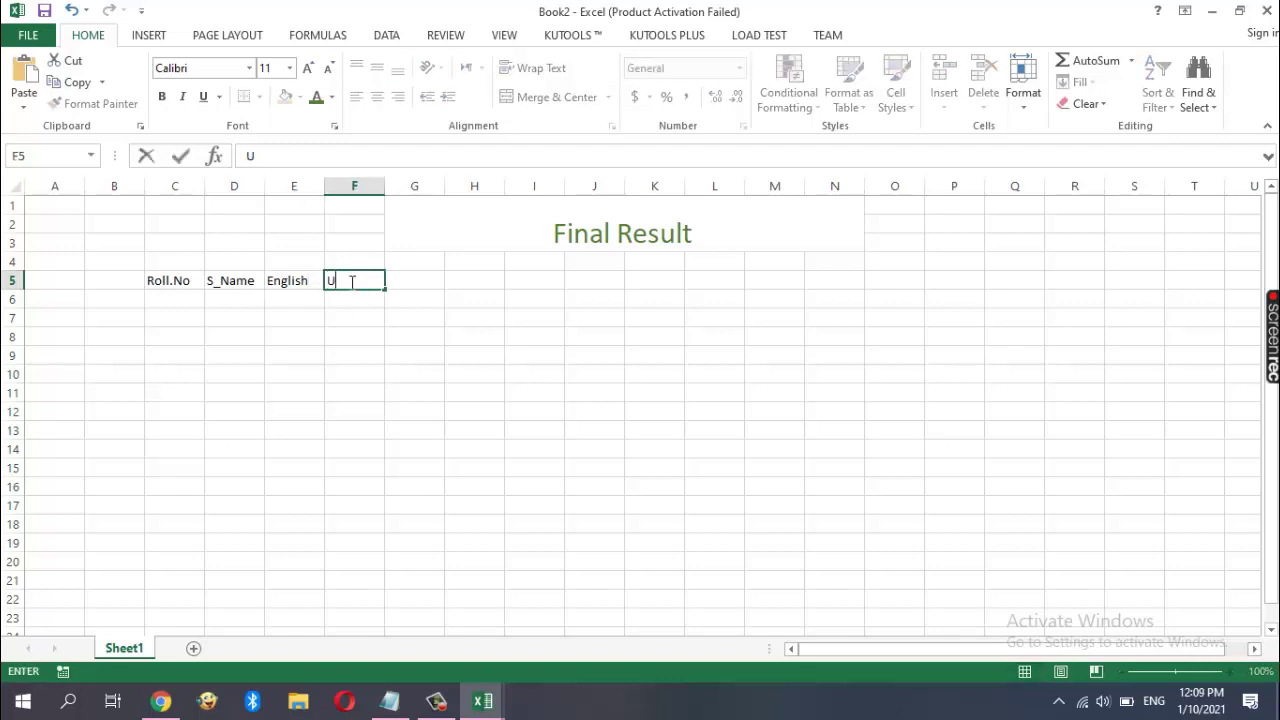
type("rdu")
left_click(430, 283)
type("S")
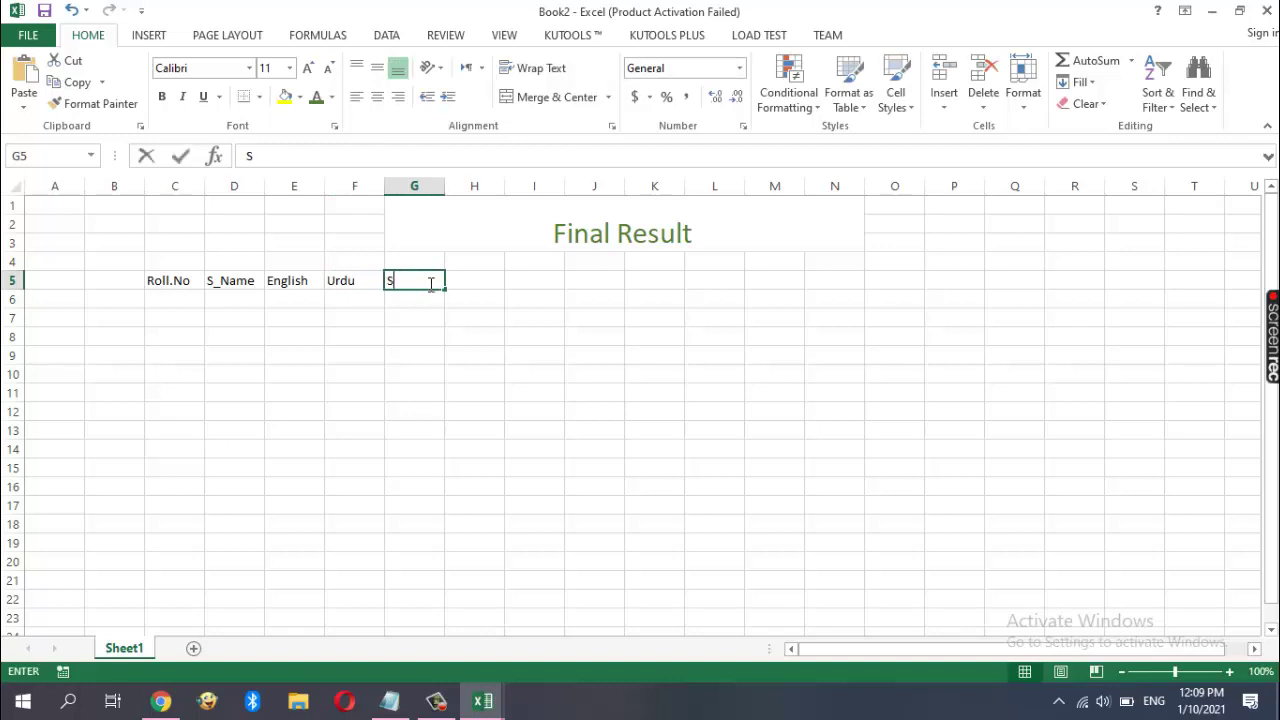
type("cie")
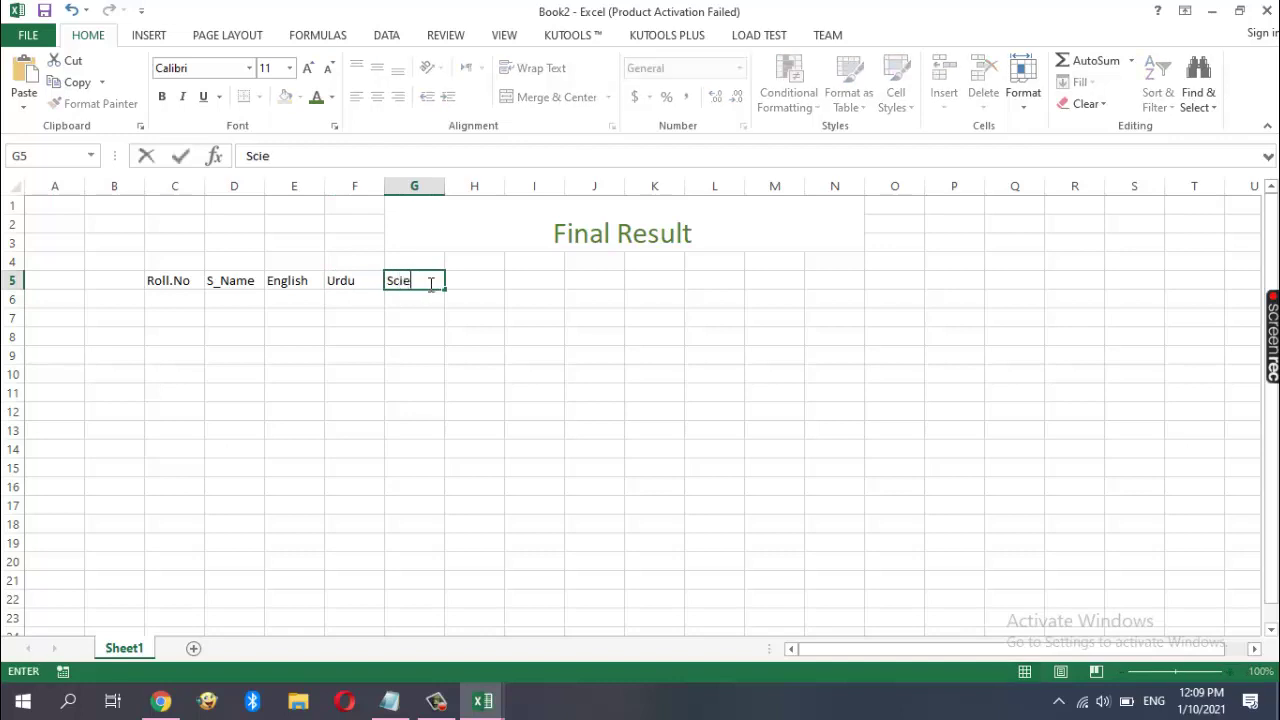
type("nce")
left_click(478, 280)
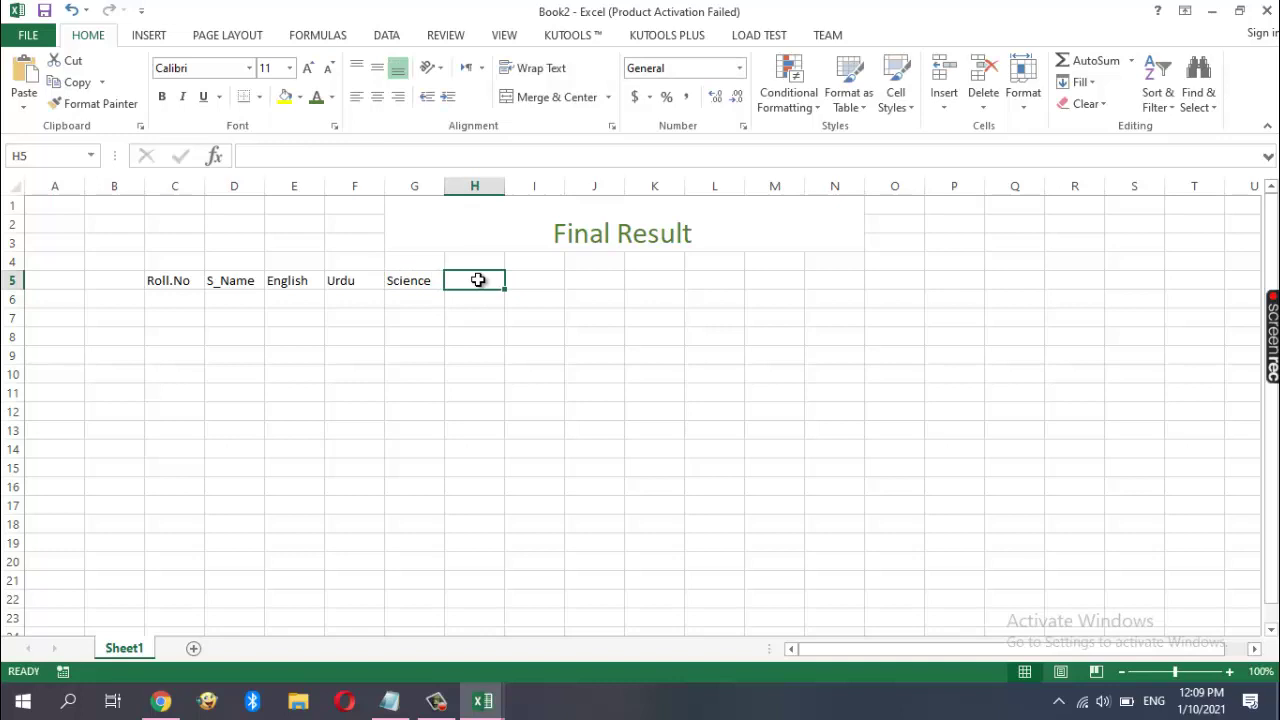
type("Pak")
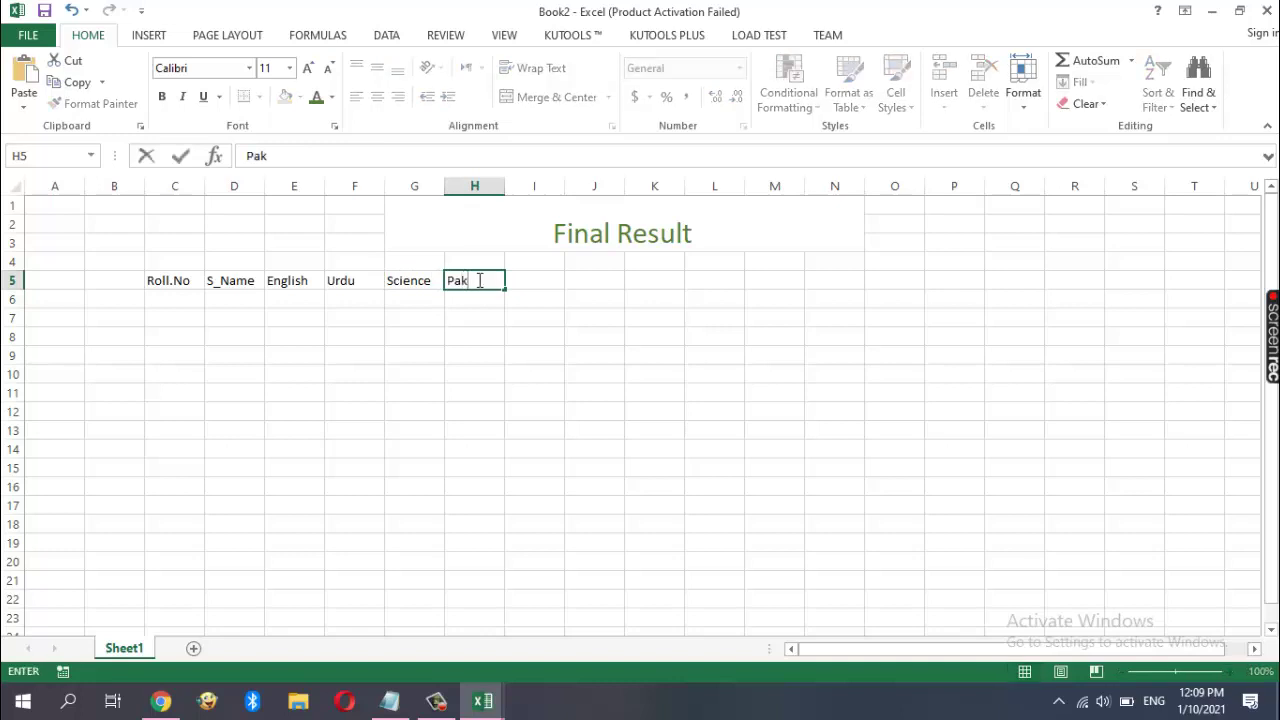
type(".std")
type("y")
left_click(483, 283)
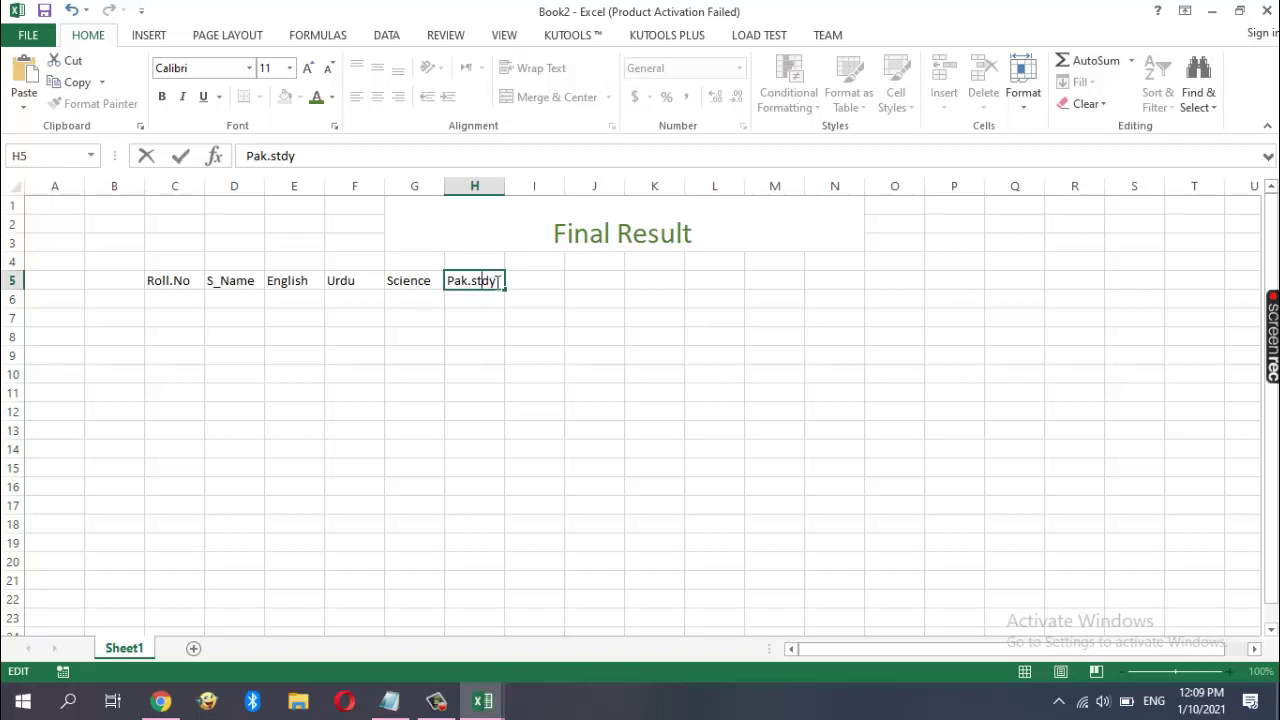
left_click(497, 281)
key("BackSpace")
key("BackSpace")
key("BackSpace")
key("BackSpace")
key("BackSpace")
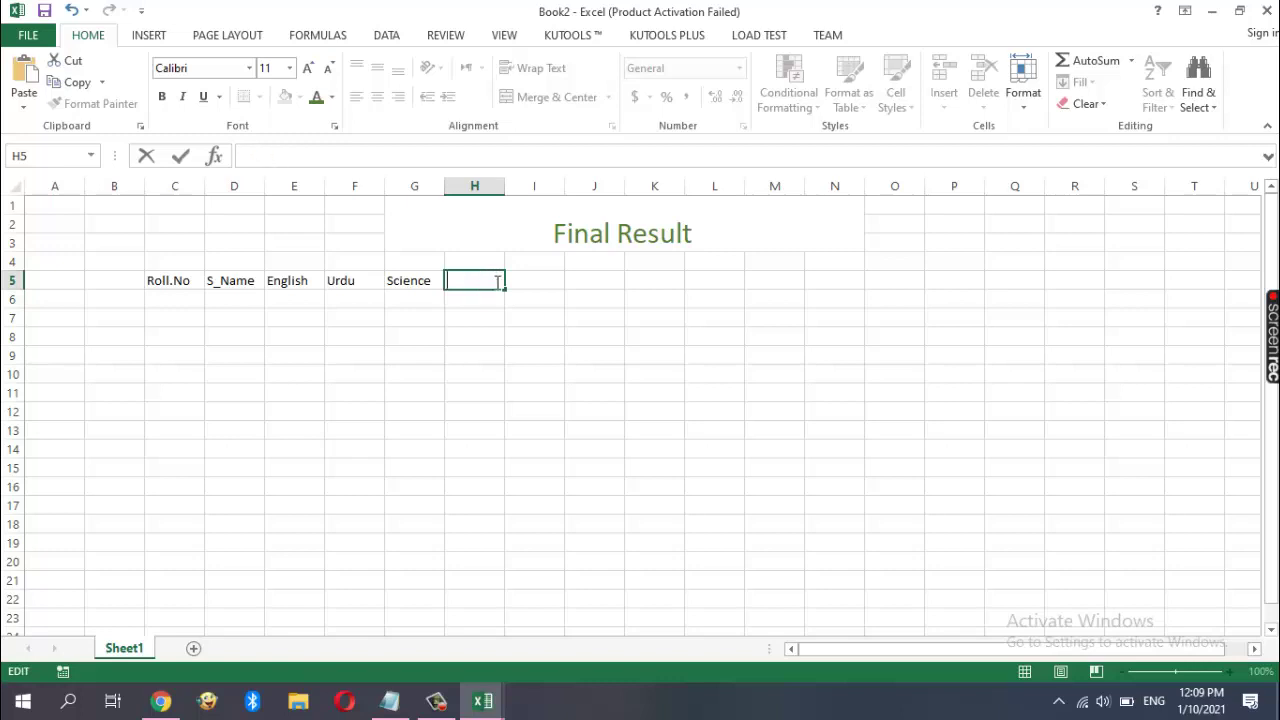
type("S.")
type("ST")
left_click(530, 282)
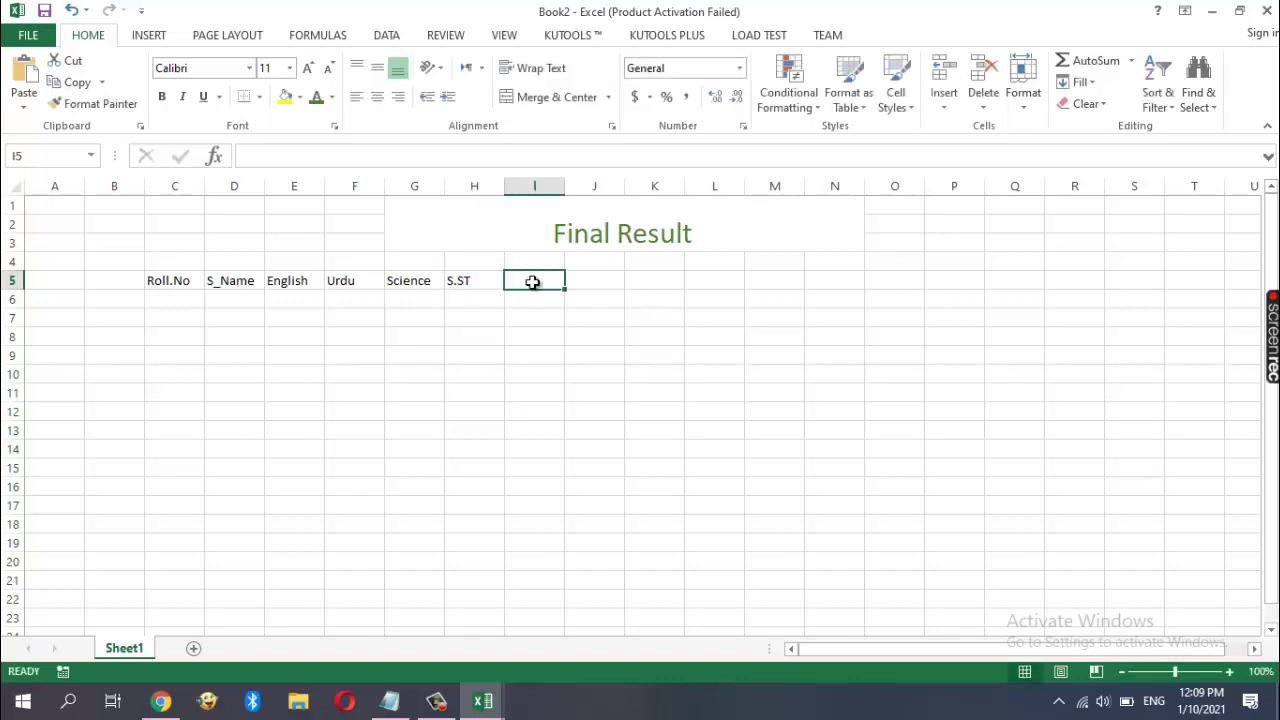
Enter Maths in I5 and Islamiyat in J5, capitalising its first letter
type("Maths")
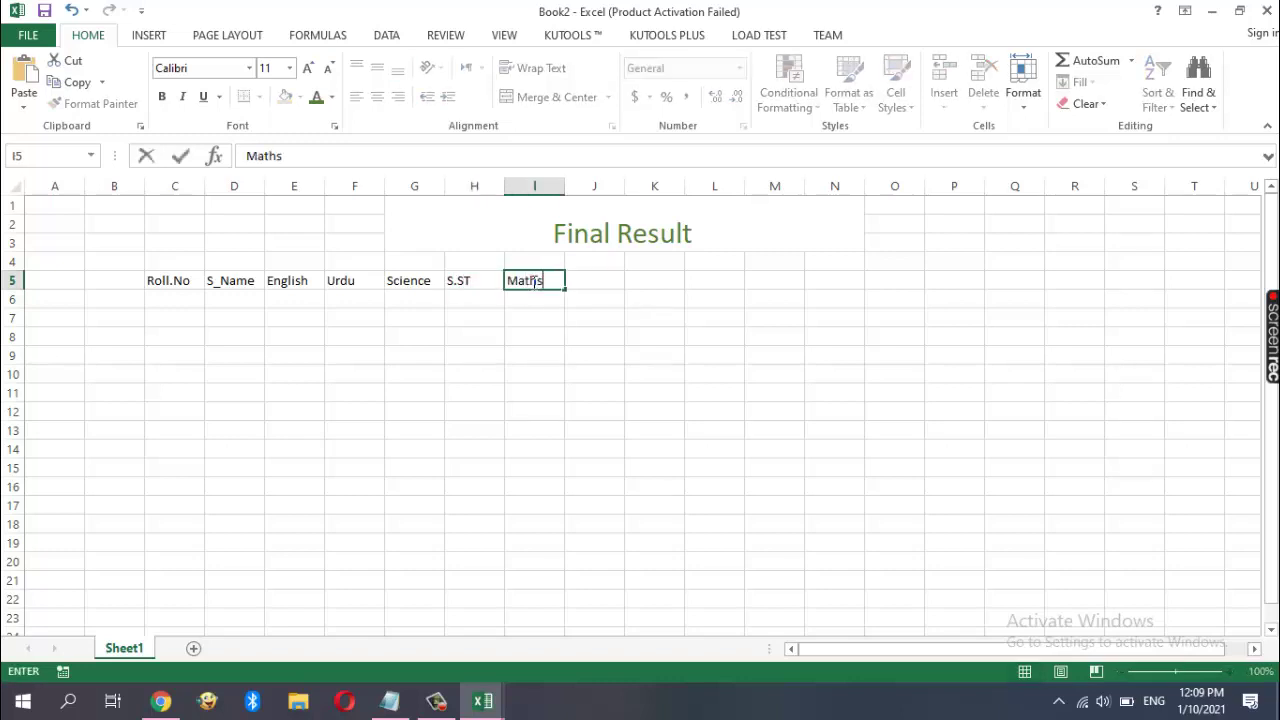
left_click(594, 287)
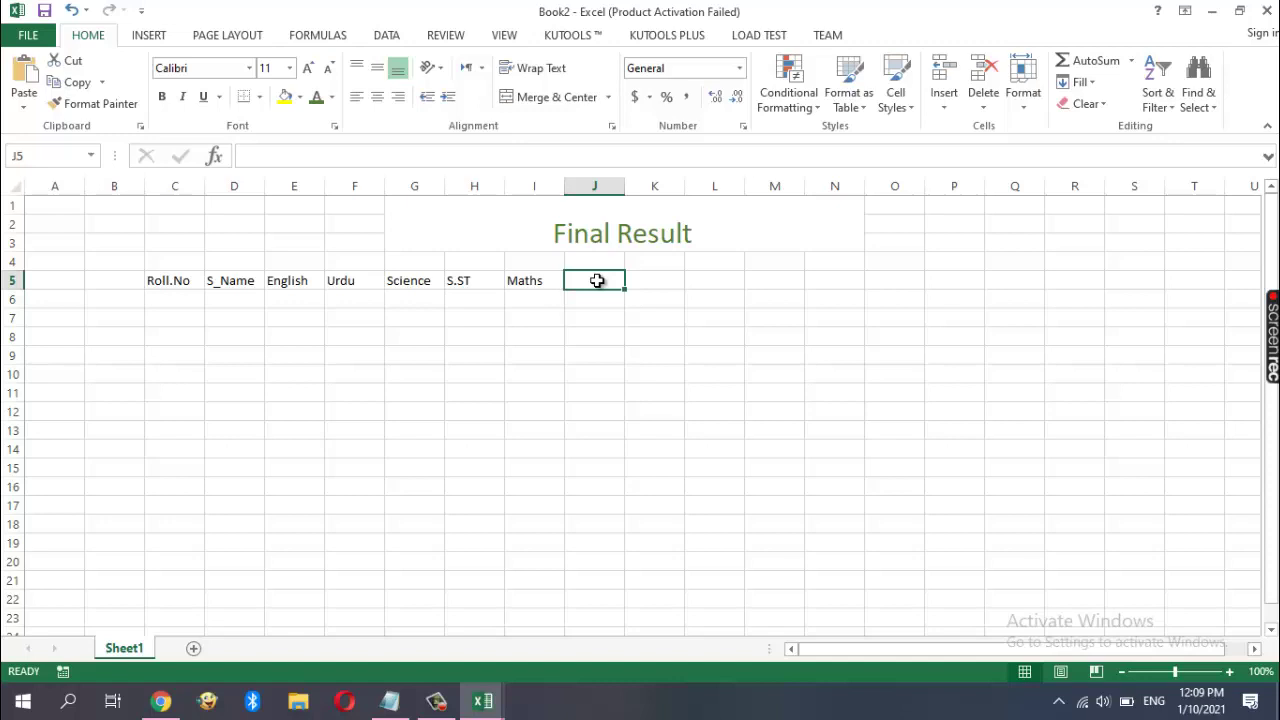
type("isla")
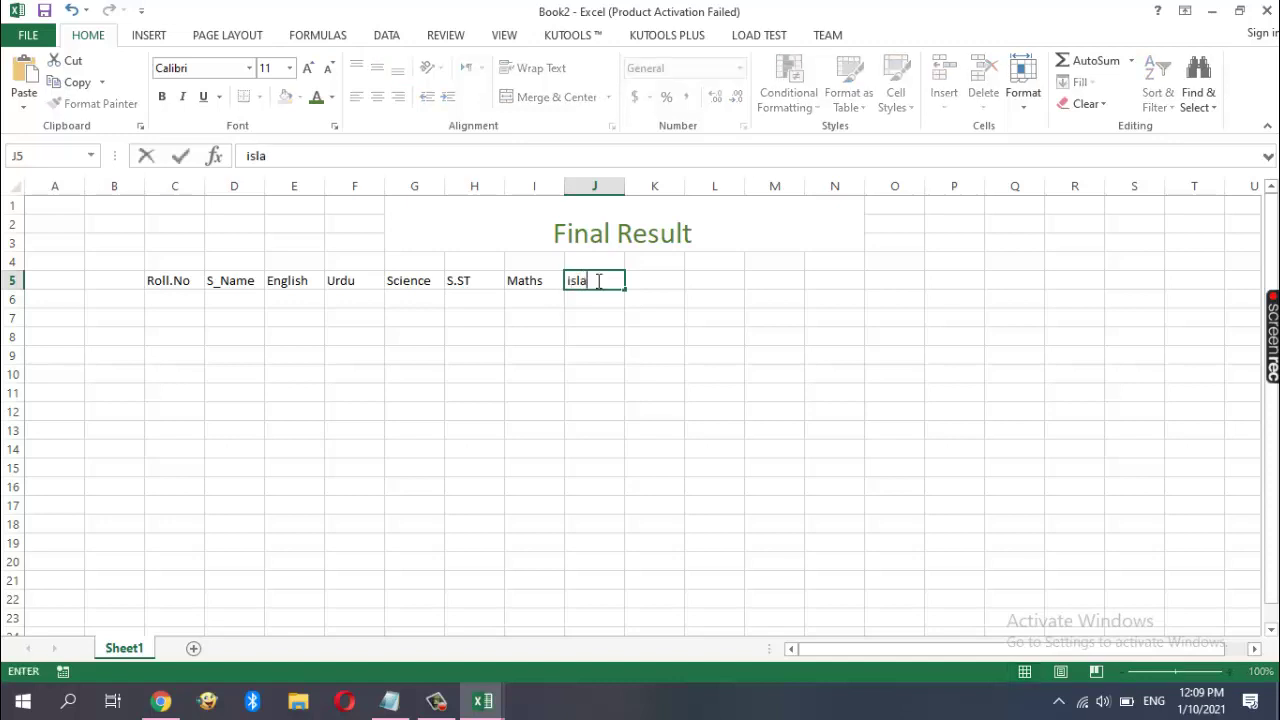
type("miyat")
left_click(571, 282)
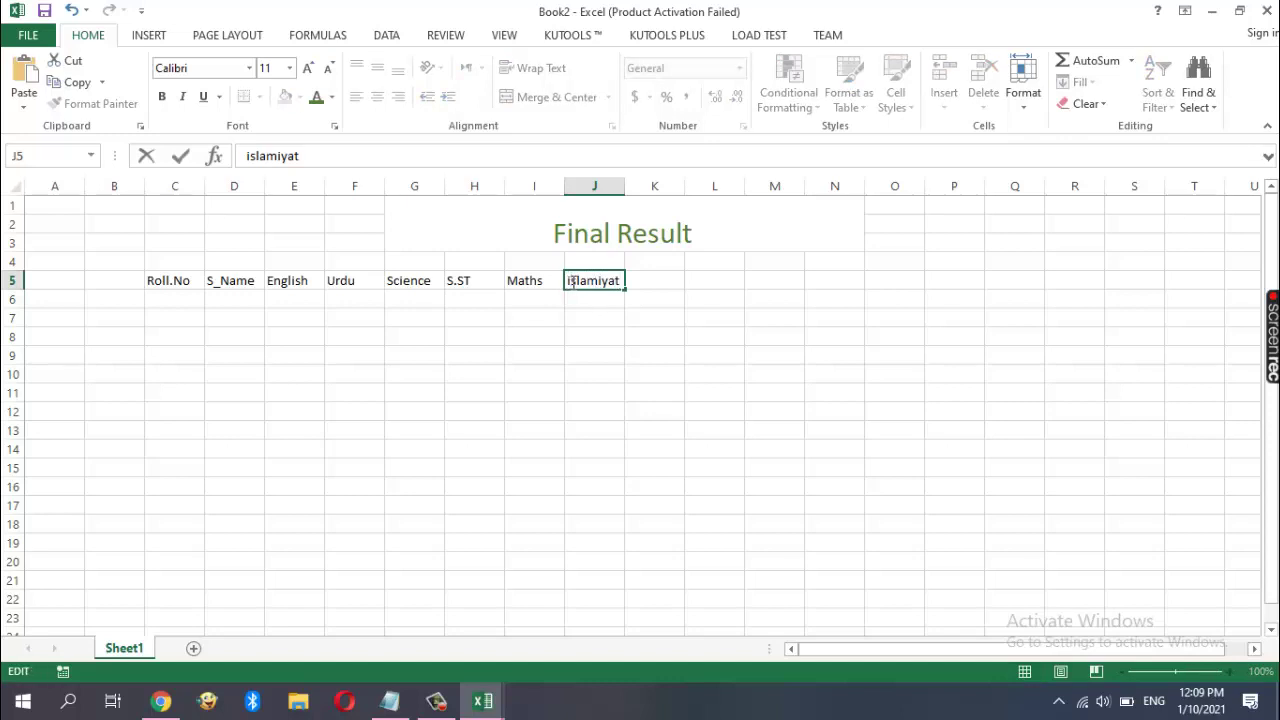
key("Delete")
type("I")
left_click(651, 282)
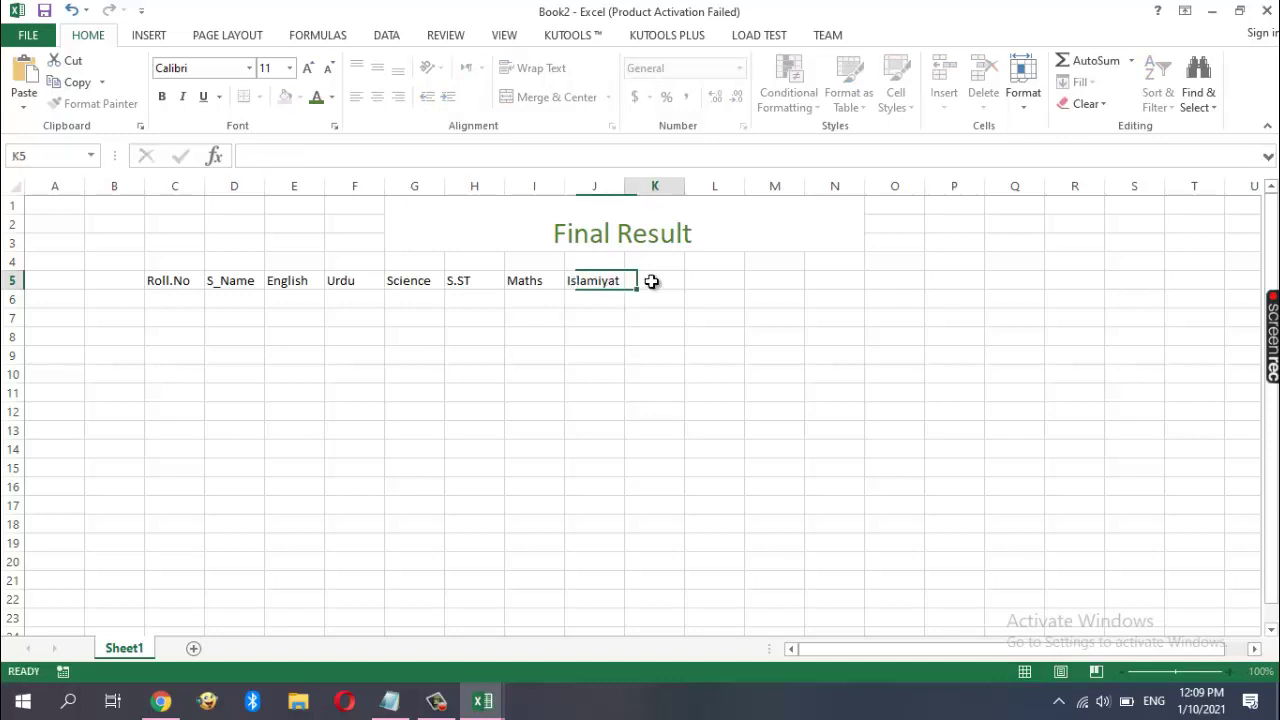
Enter History, Drawing and obtain Marks in K5:M5
type("His")
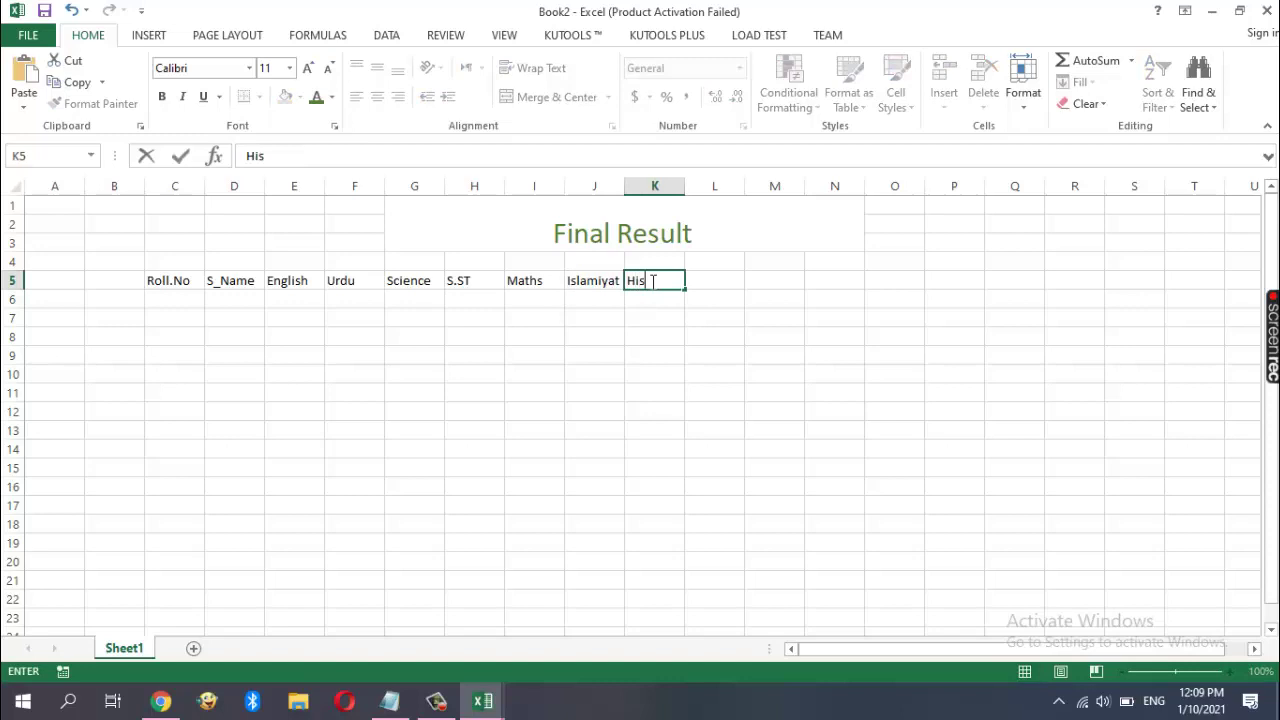
type("tory")
left_click(701, 286)
type("Draw")
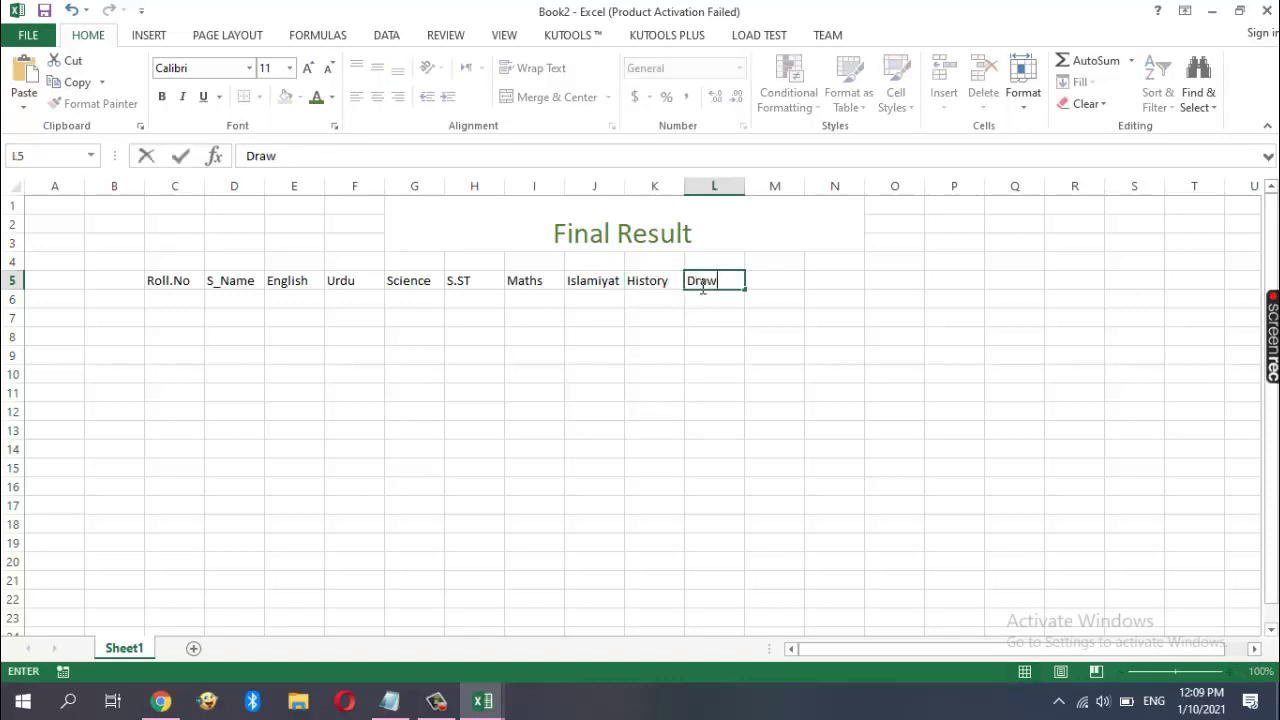
type("ing")
left_click(771, 279)
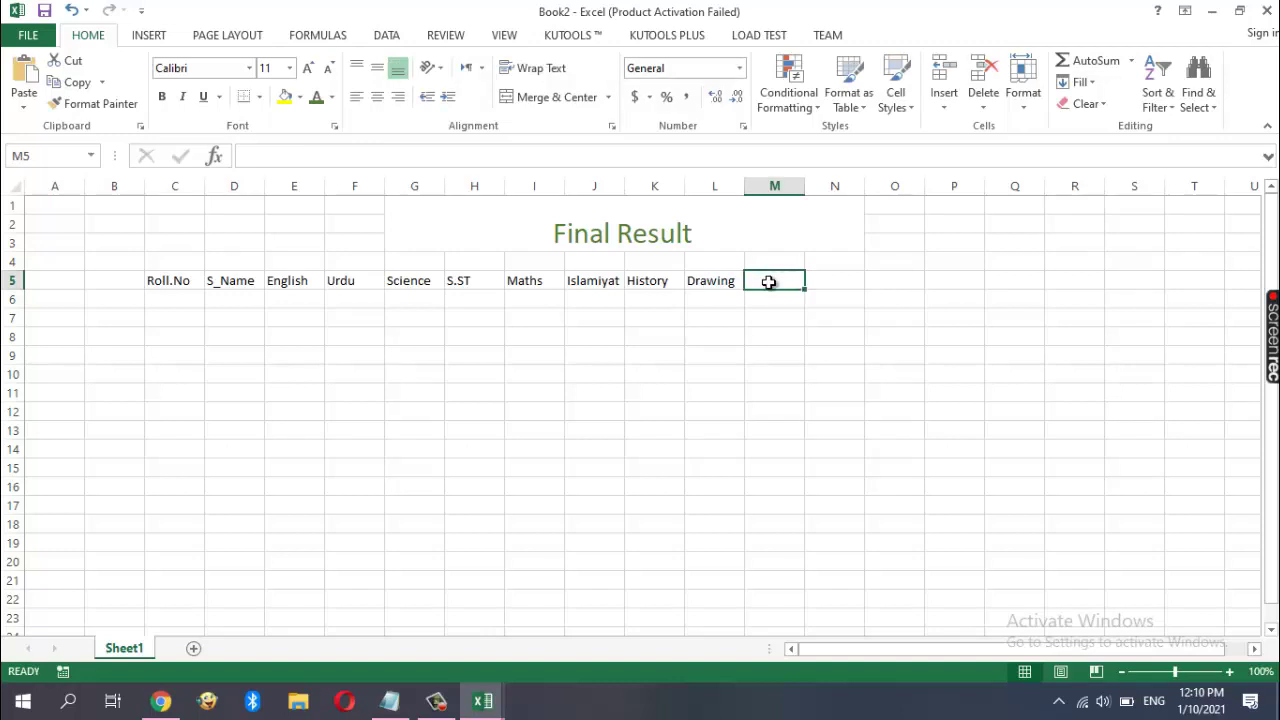
type("T")
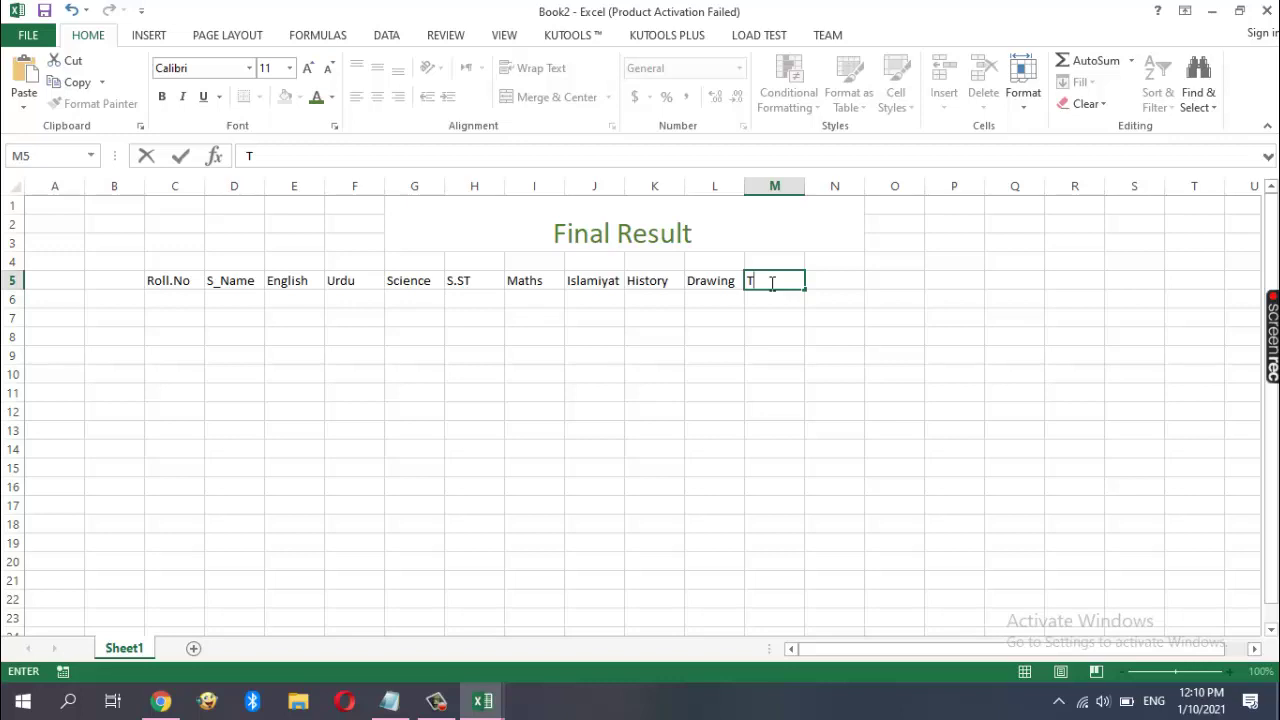
key("BackSpace")
type("obtai")
type("n M")
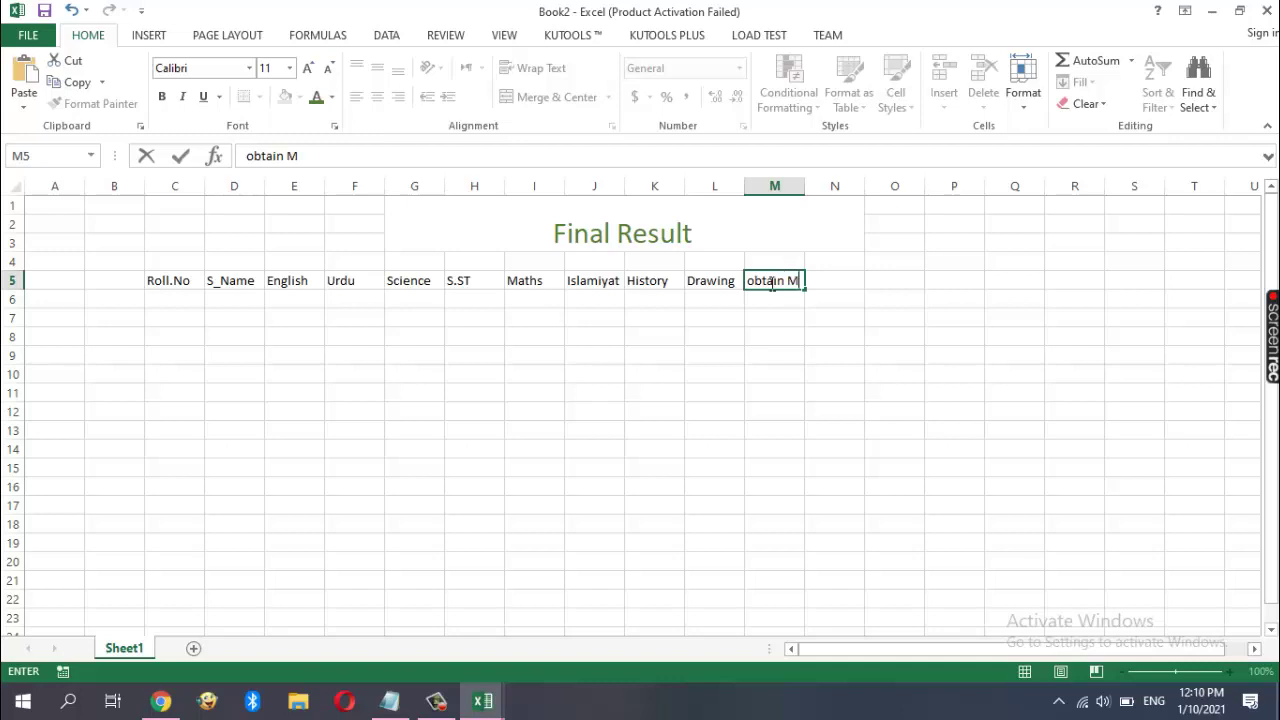
type("arks")
Widen columns M and N and enter the header 'Total Marks' in N5
left_click(781, 317)
left_click(777, 280)
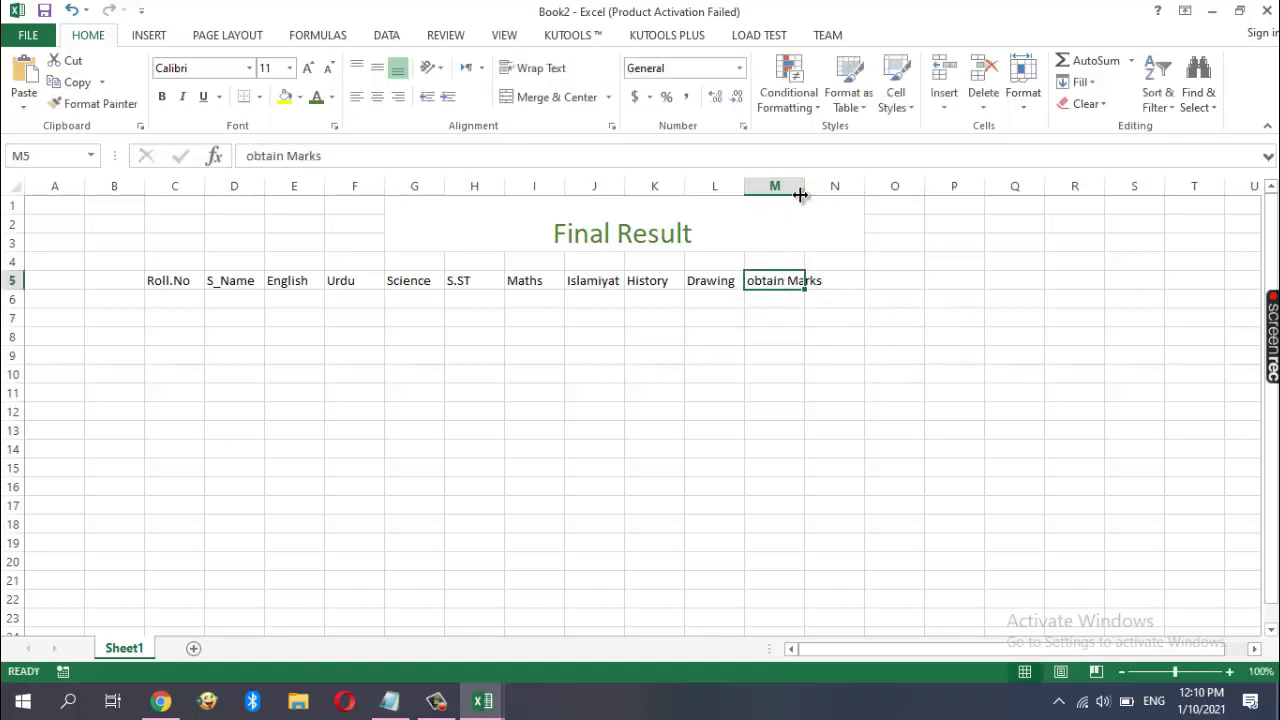
left_click_drag(805, 188, 832, 188)
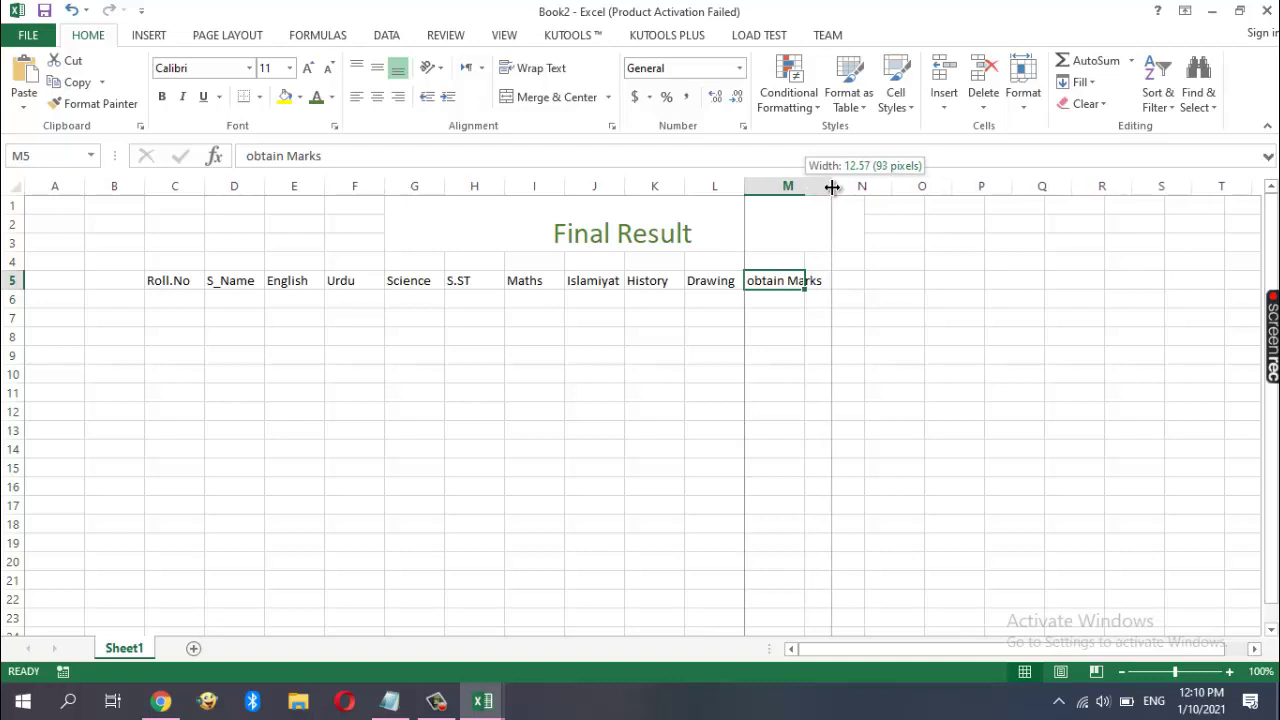
left_click(863, 279)
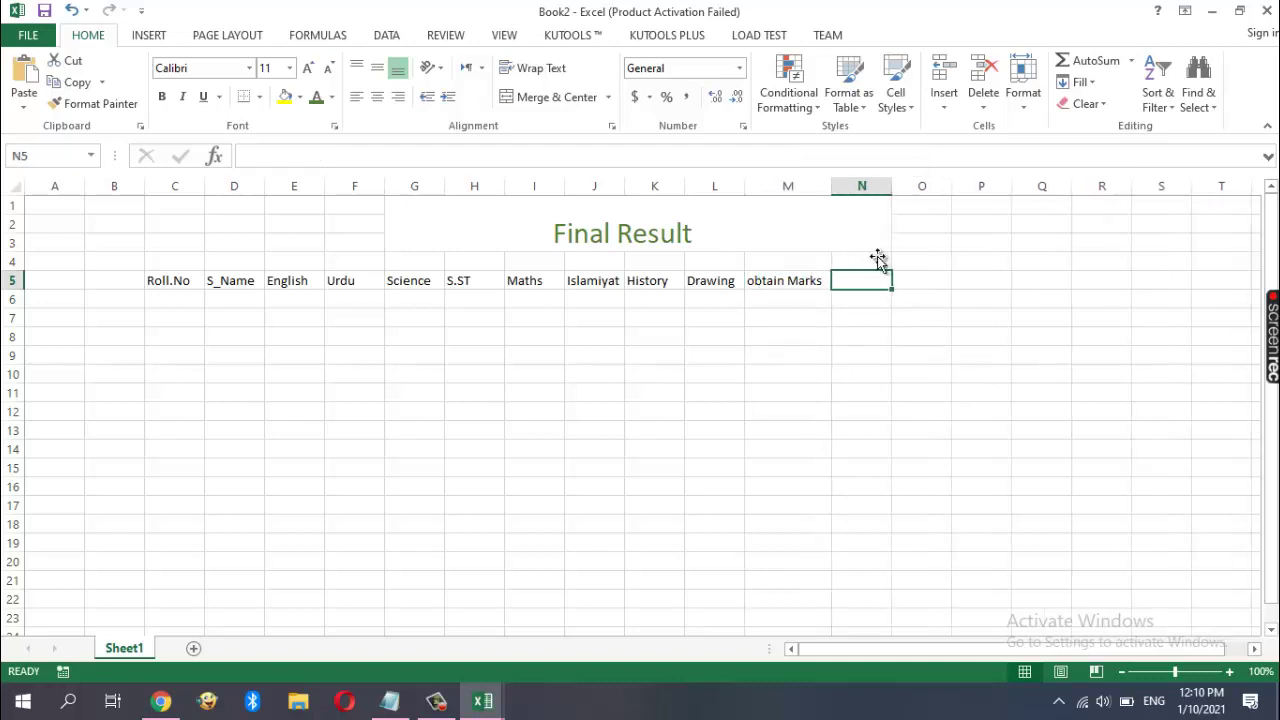
left_click_drag(894, 187, 943, 187)
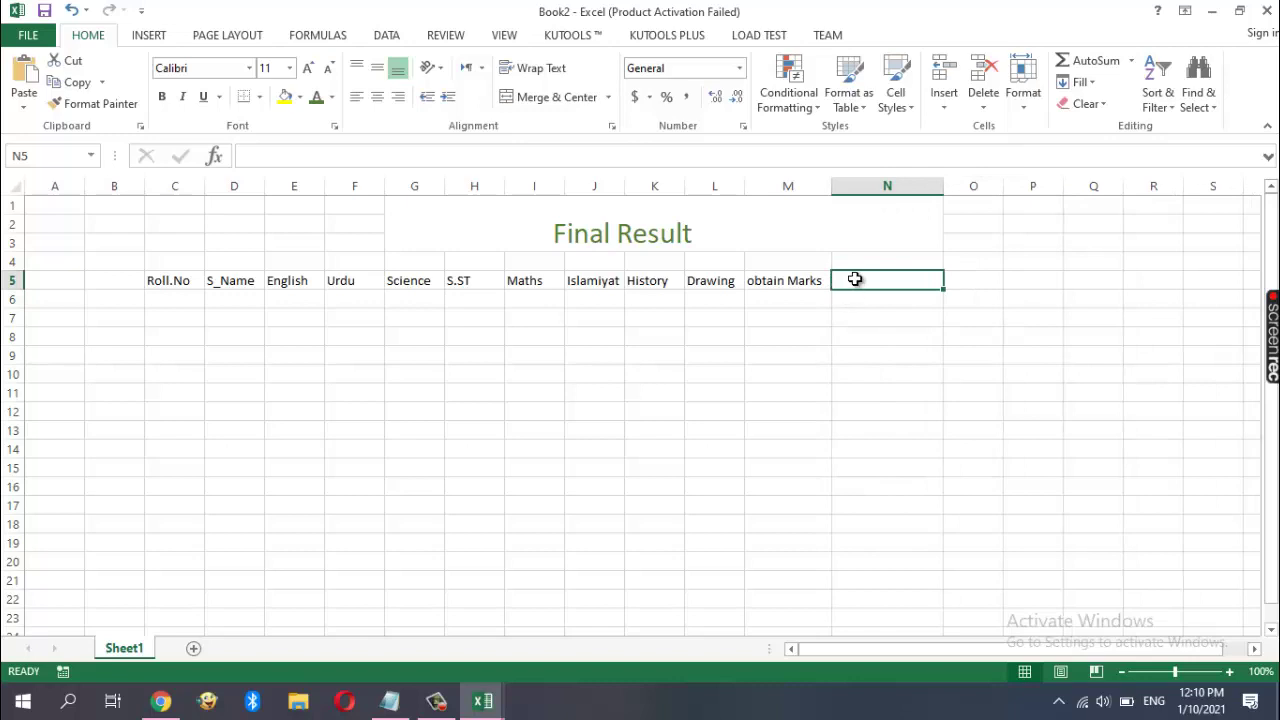
type("Total")
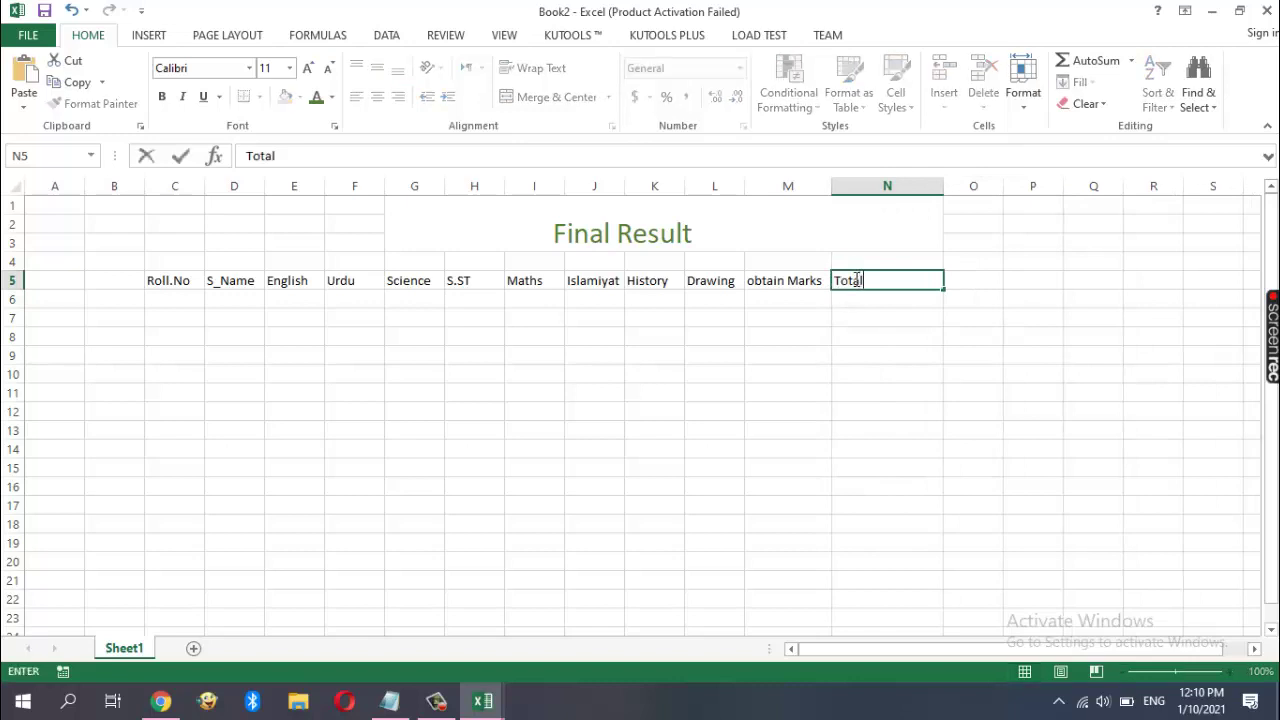
type(" Mar")
type("ks")
left_click(754, 281)
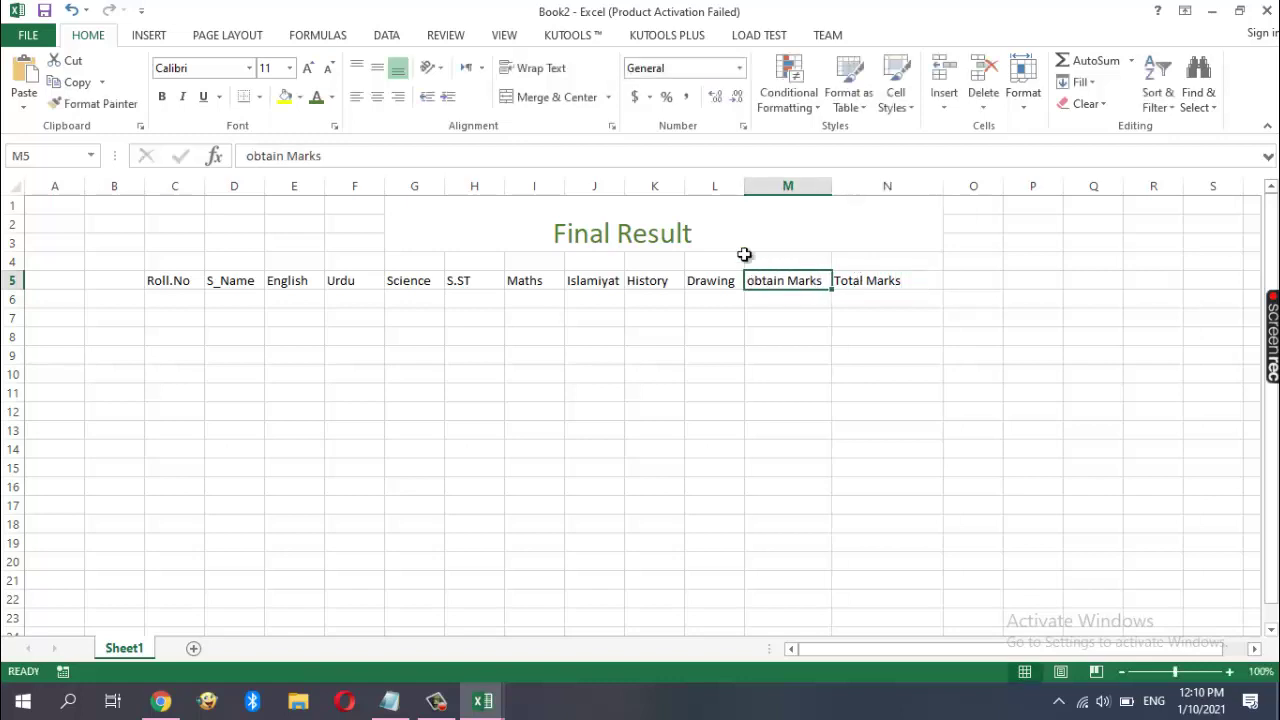
Correct M5 to 'Obtain Marks' in the formula bar
left_click(255, 156)
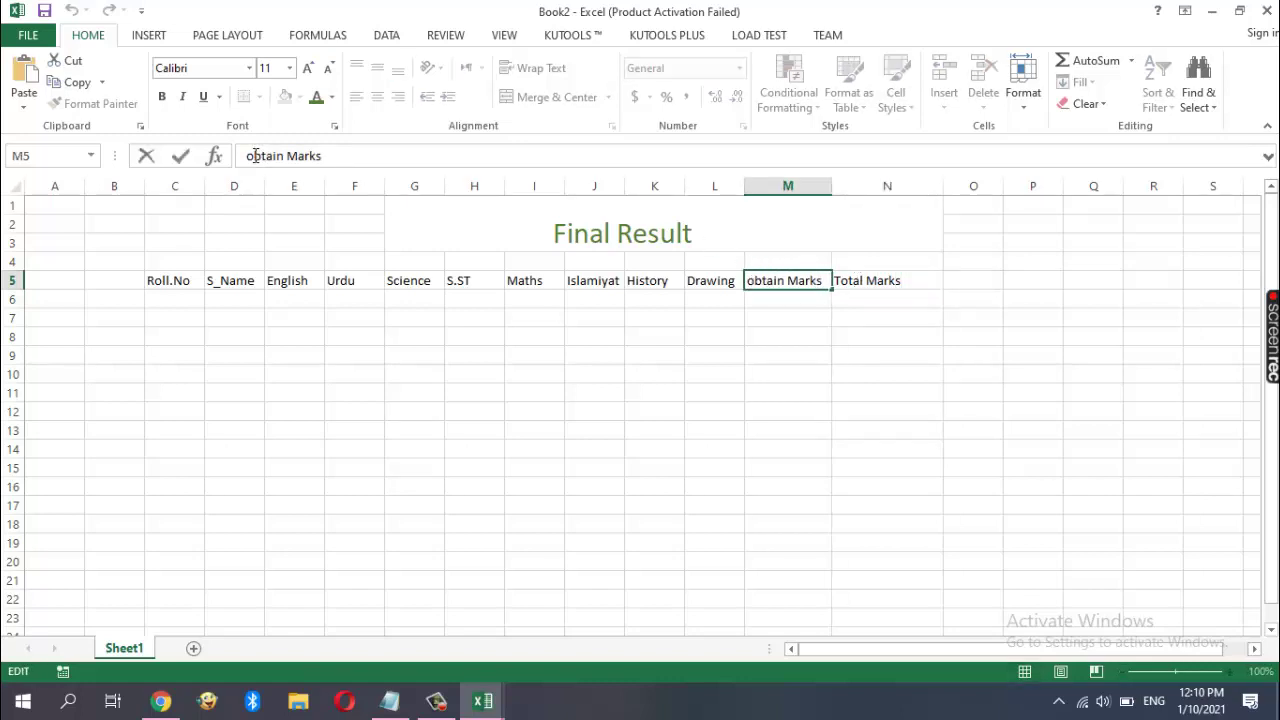
key("BackSpace")
type("O")
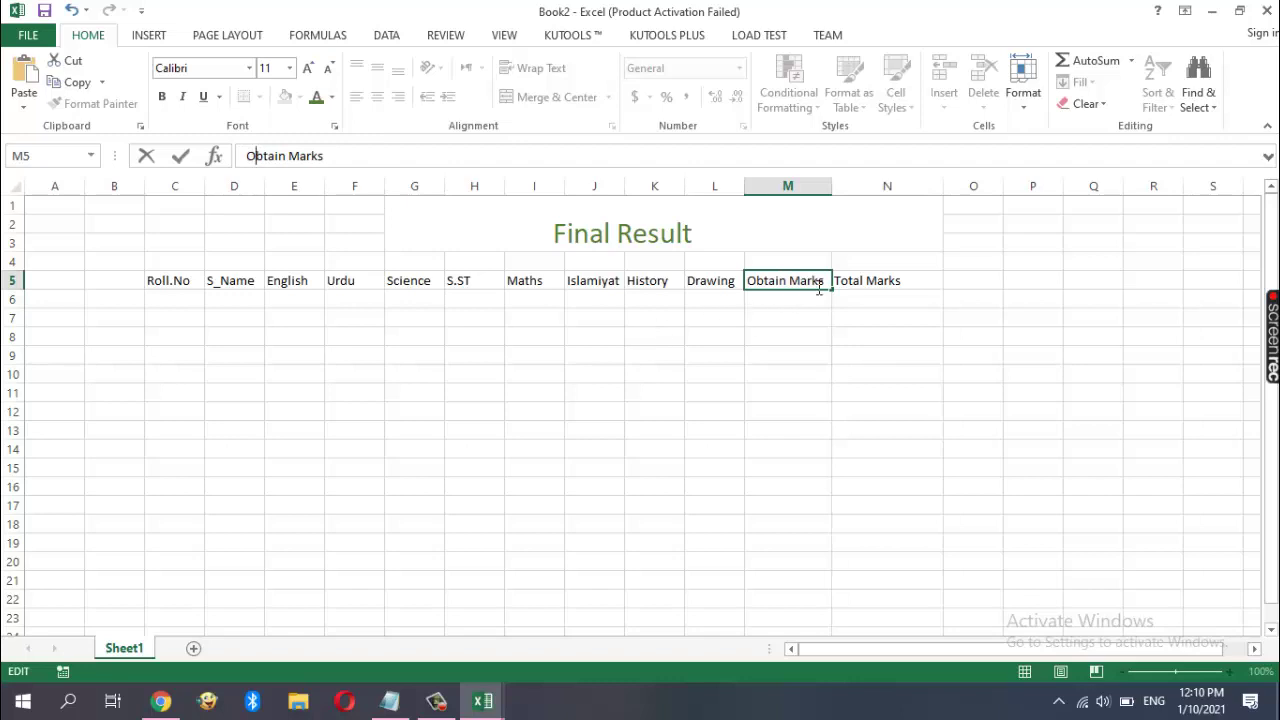
left_click(877, 281)
left_click(960, 280)
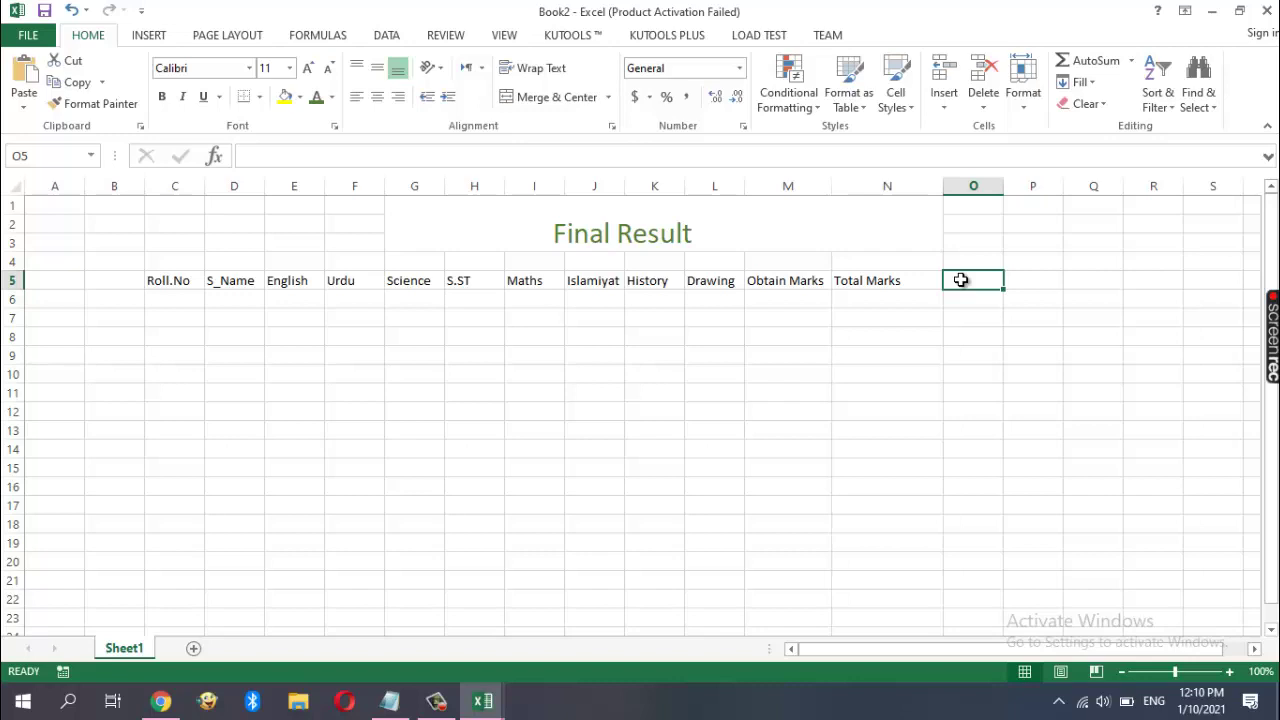
Add a 'Precentage' header in O5, widen column O to fit, and enter 'Grade' in P5
type("Pr")
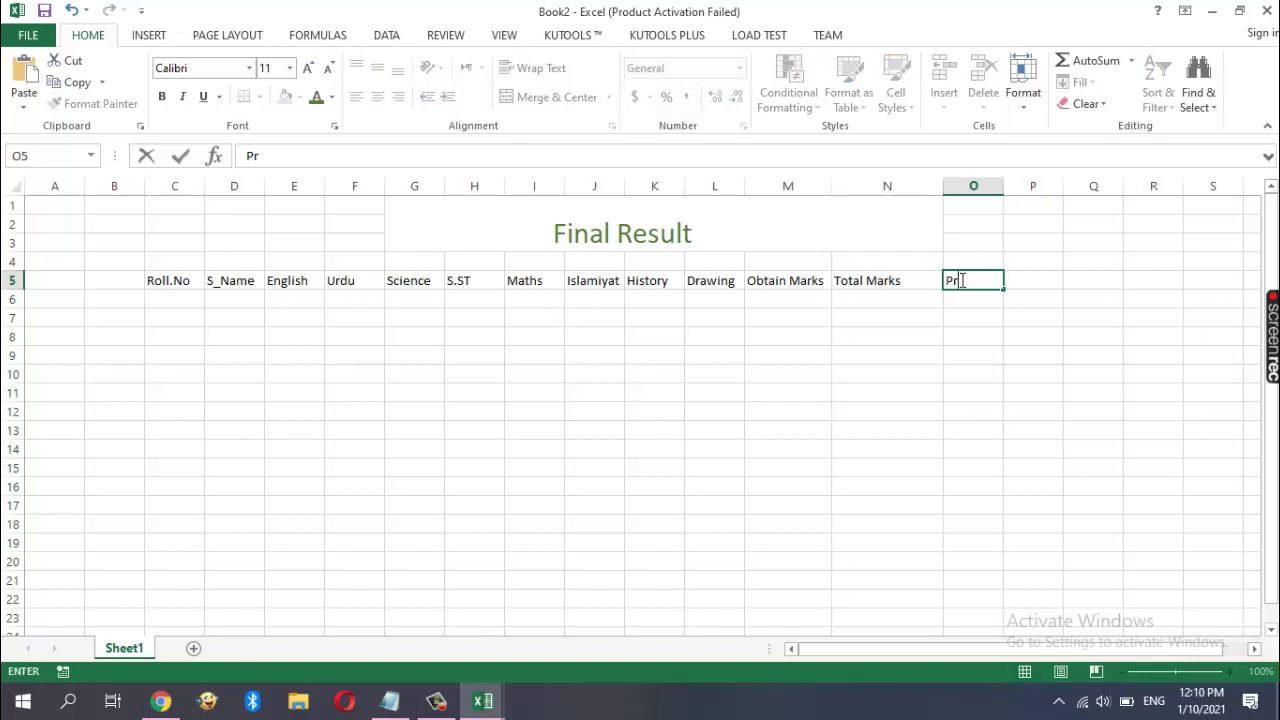
type("ecenta")
type("ge")
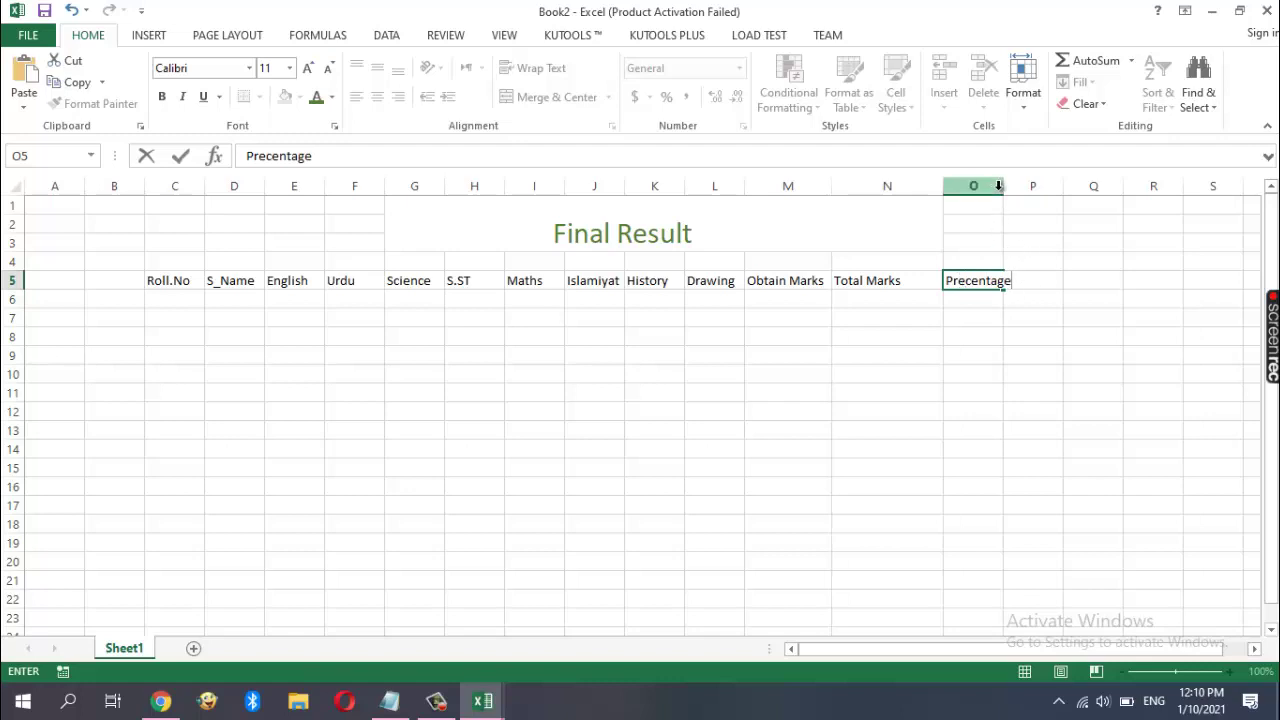
key("Return")
left_click(989, 285)
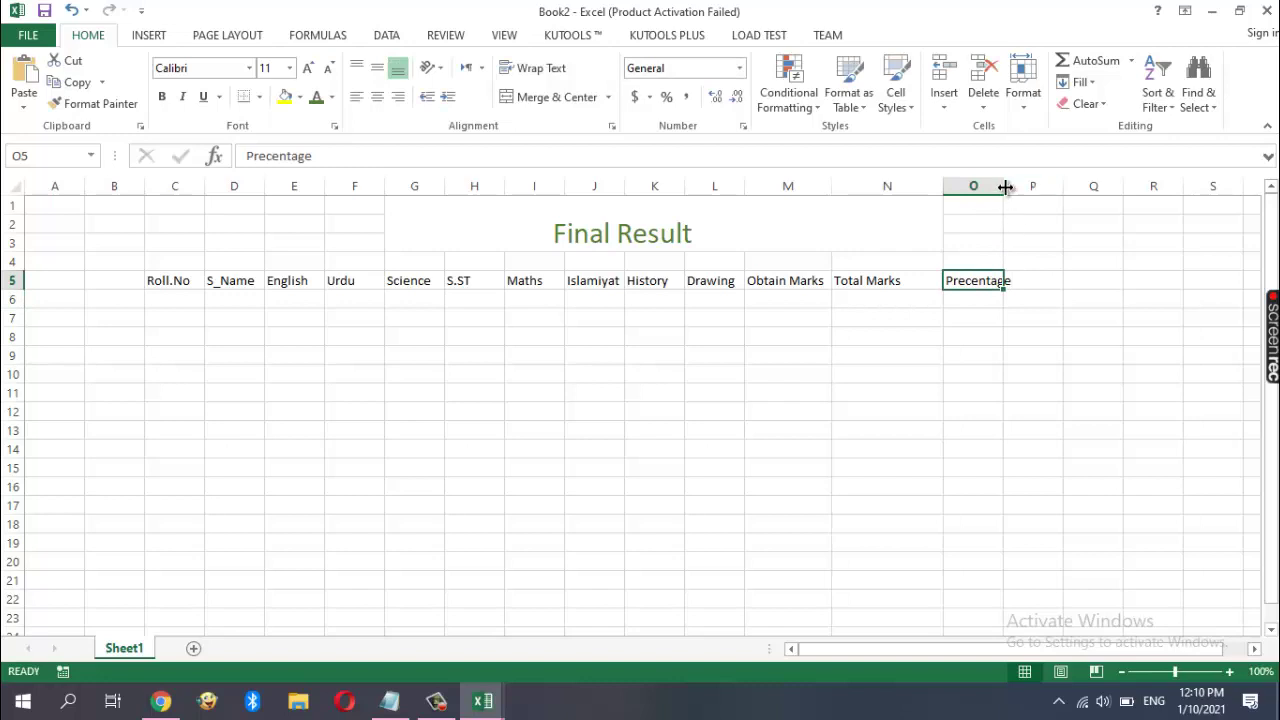
left_click_drag(1003, 186, 1020, 189)
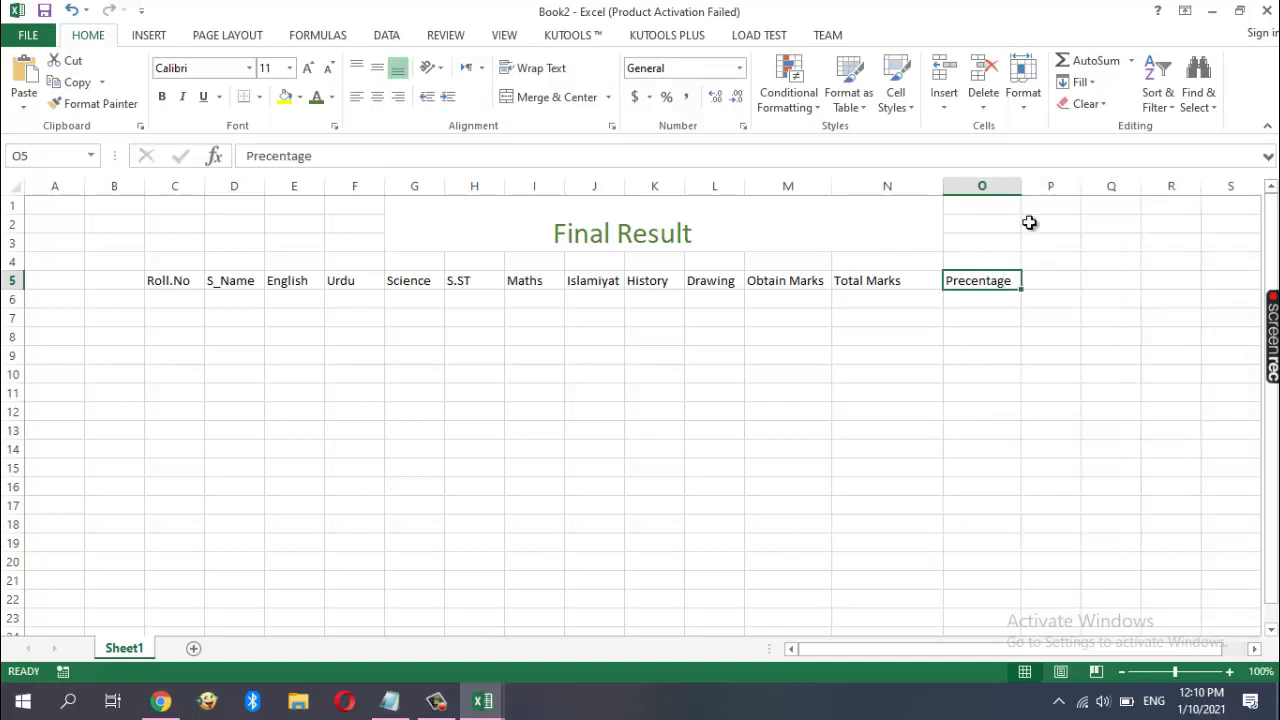
left_click(1047, 283)
type("G")
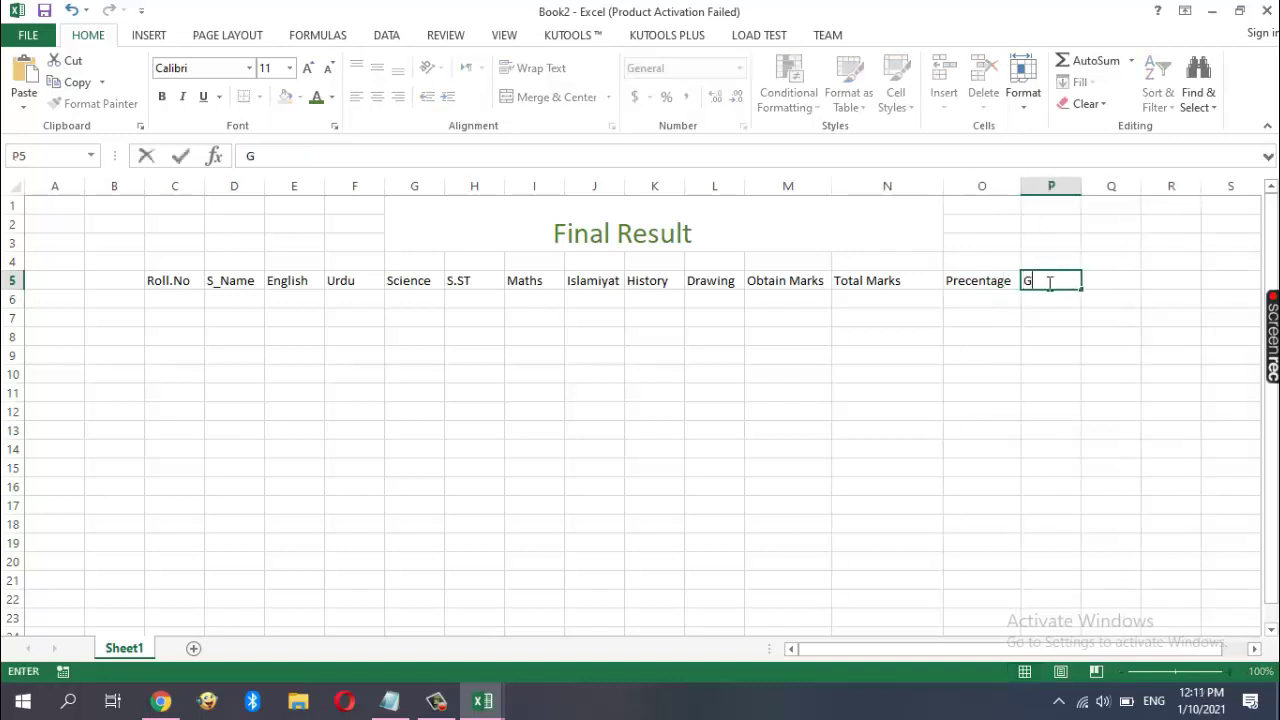
type("rade")
Enter 1 and 2 in C6:C7 and fill the series down to 10 in C15
left_click(178, 298)
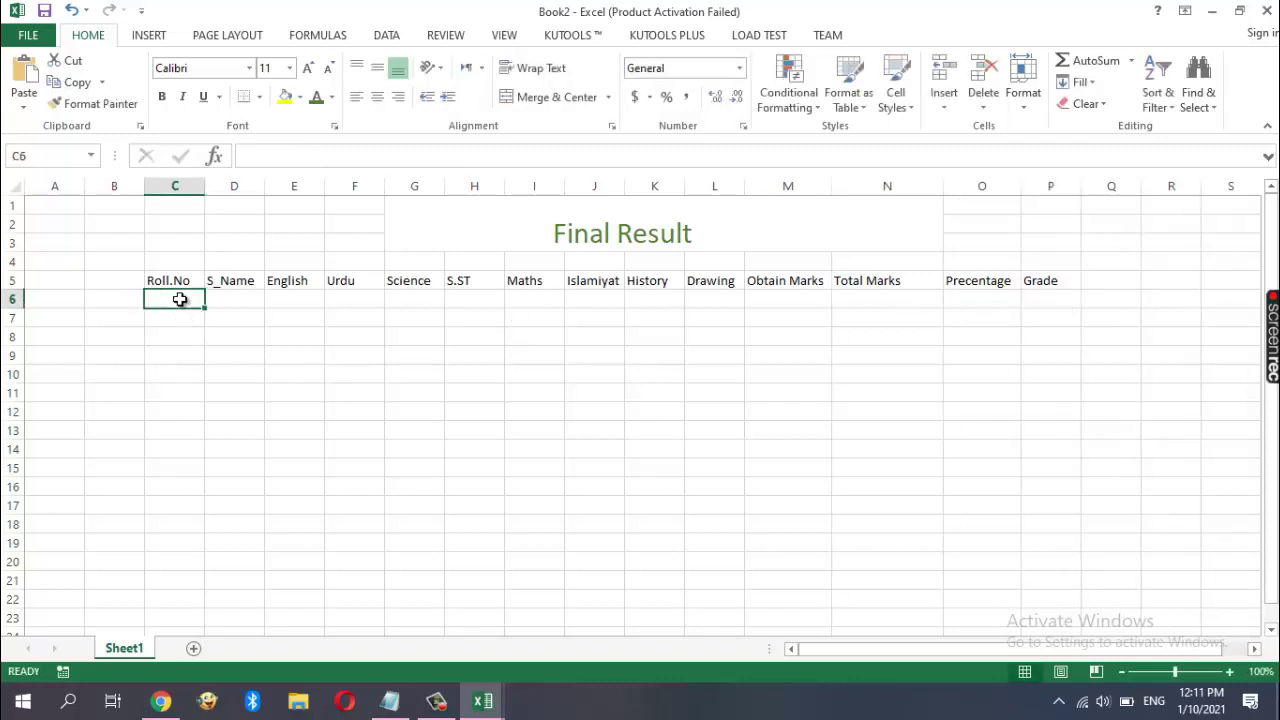
type("1")
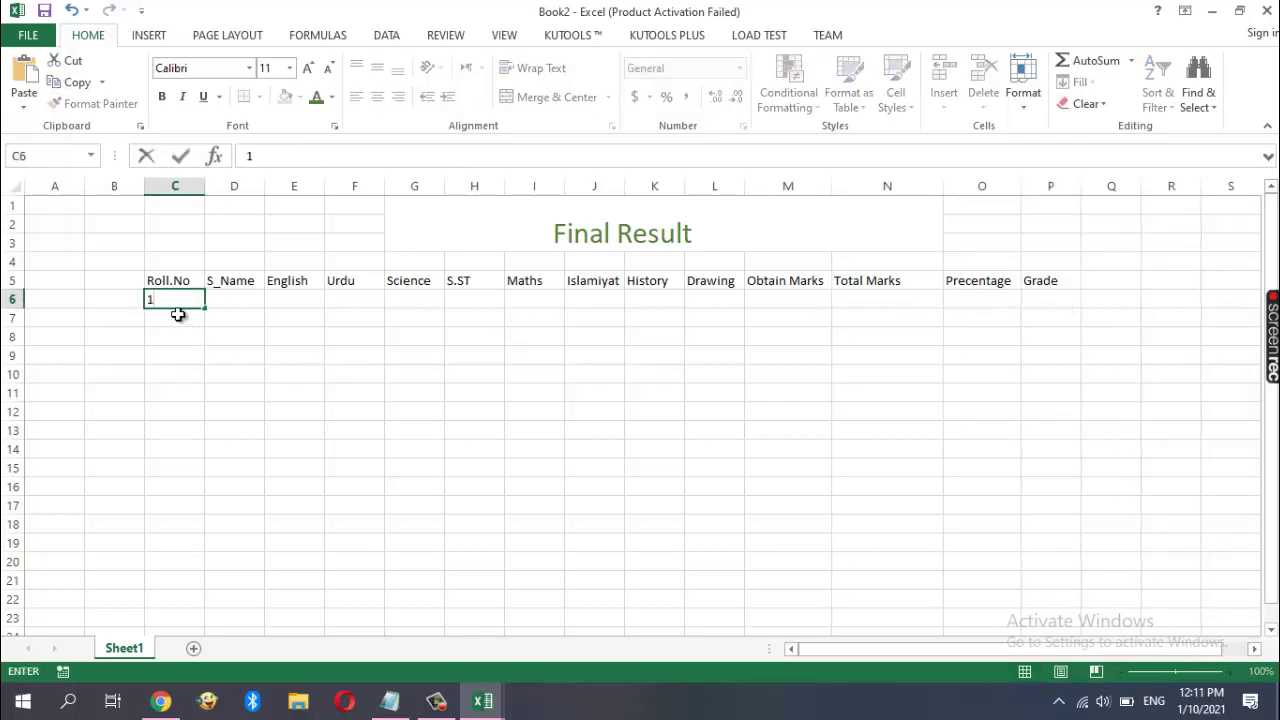
left_click(177, 317)
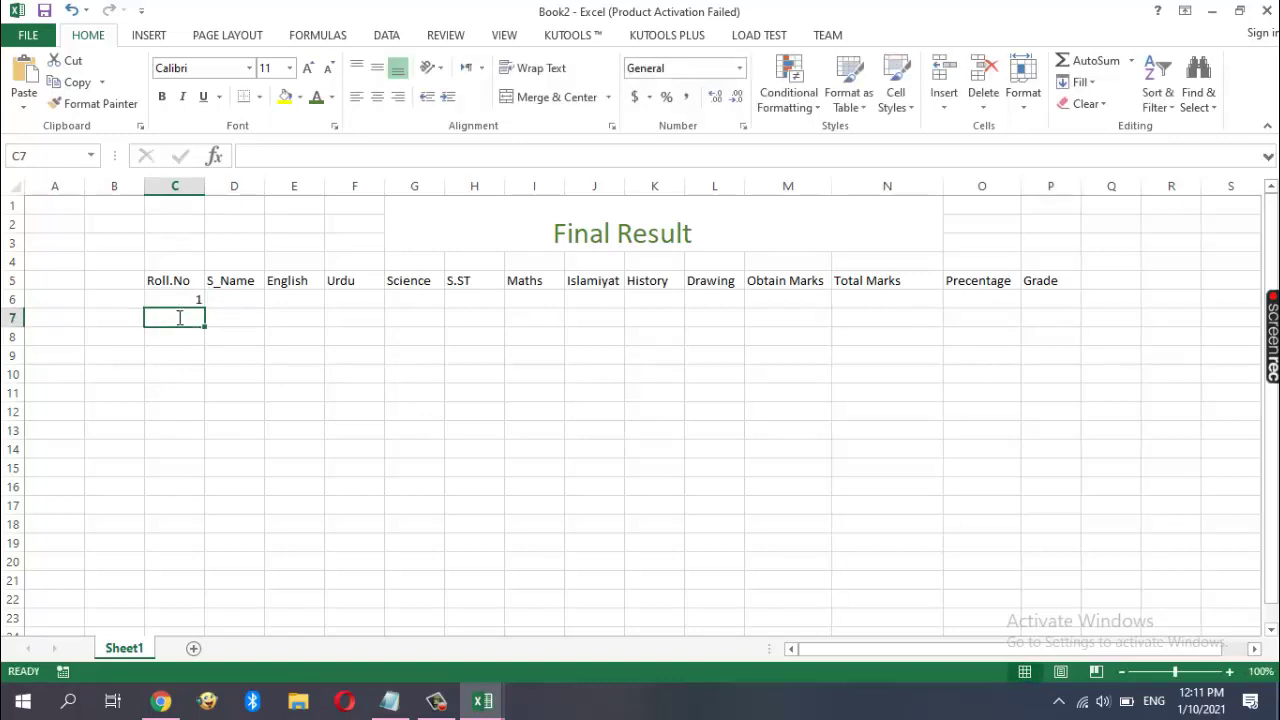
type("2")
left_click_drag(193, 296, 202, 474)
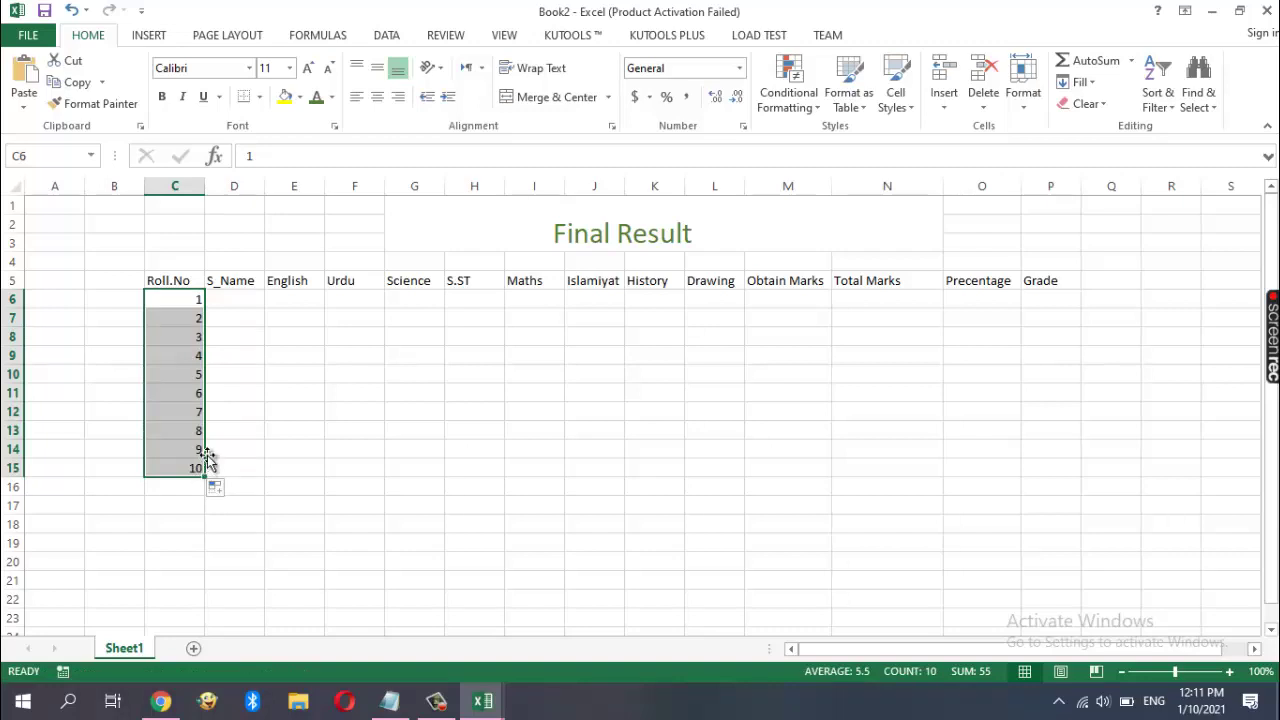
Enter the first four student names in D6:D9
left_click(238, 301)
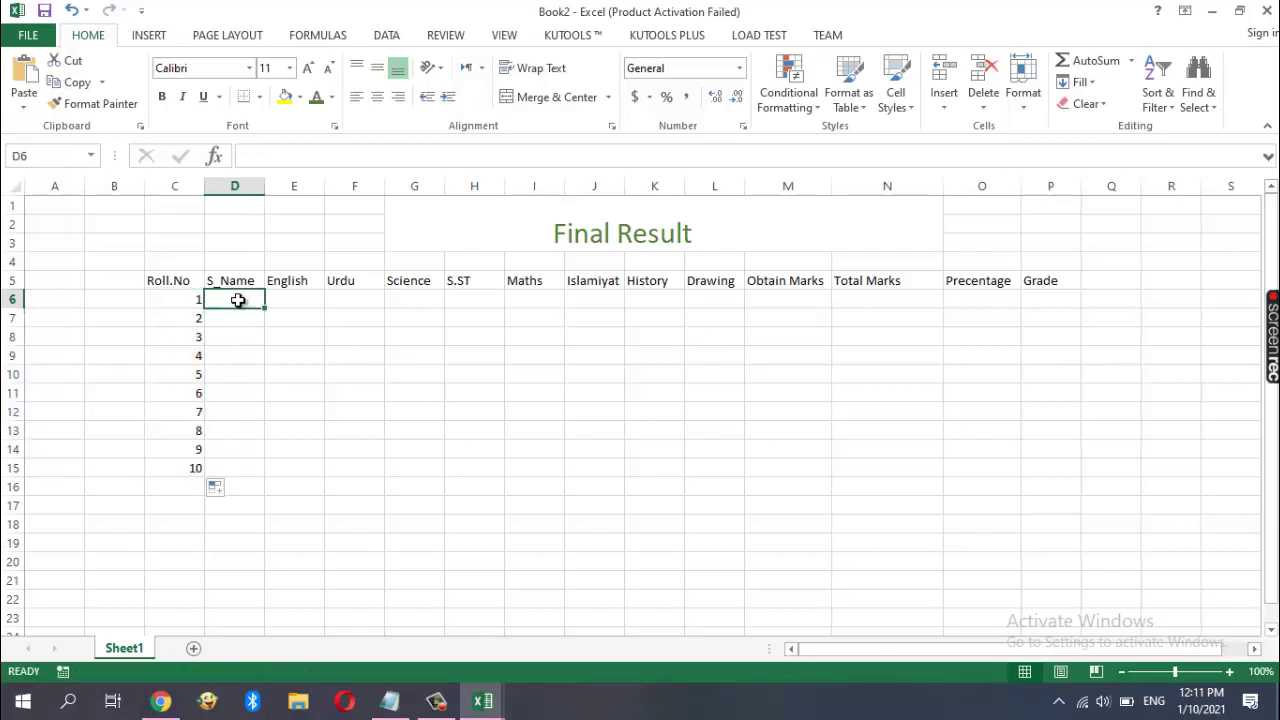
type("Ali")
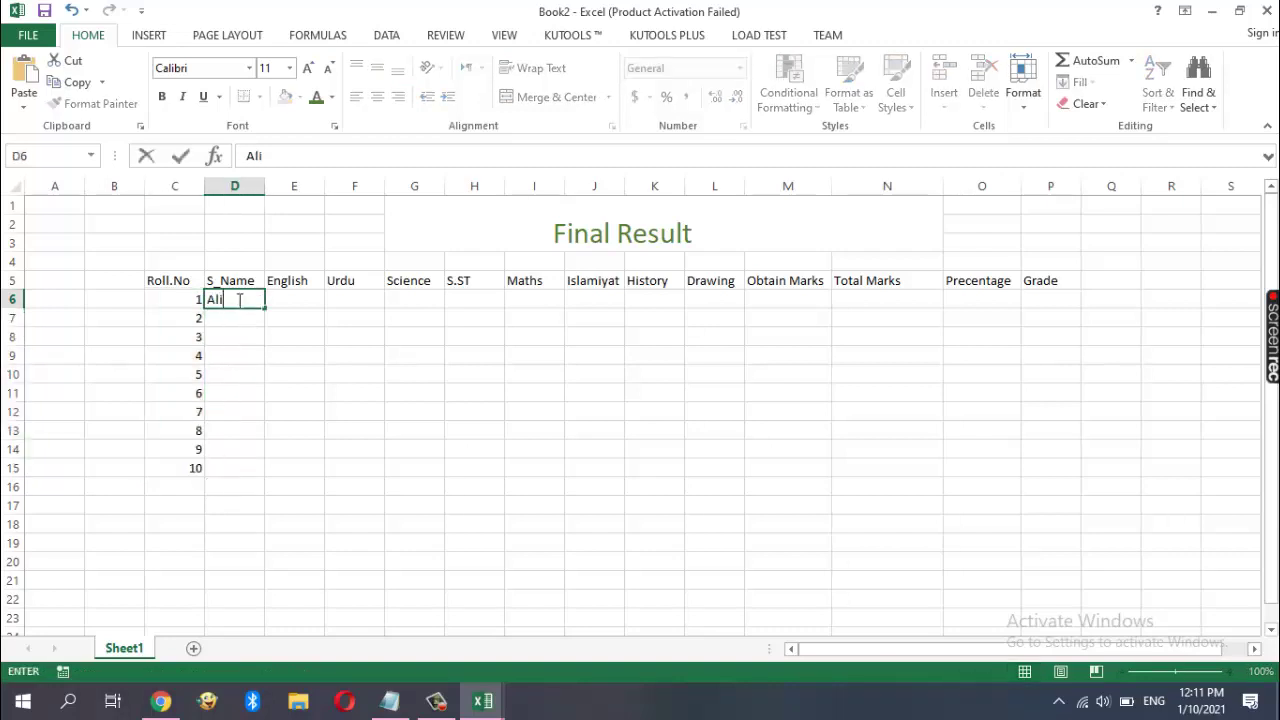
left_click(228, 316)
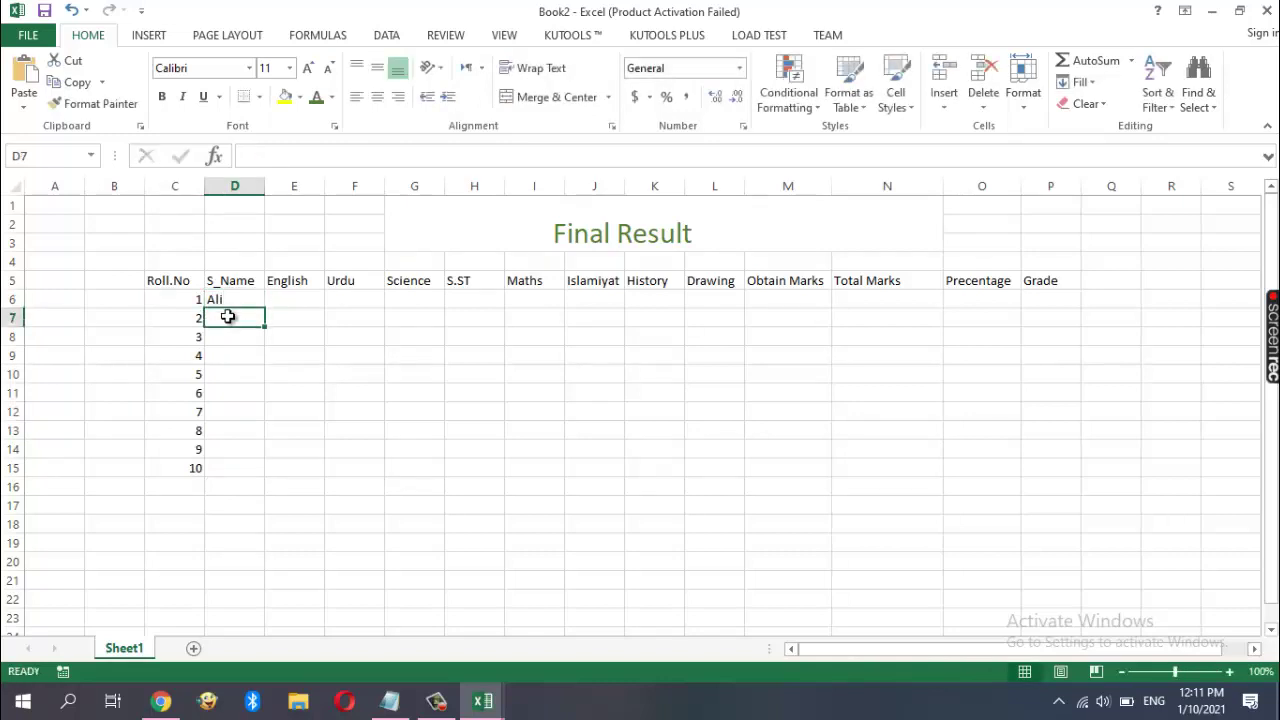
type("Ab")
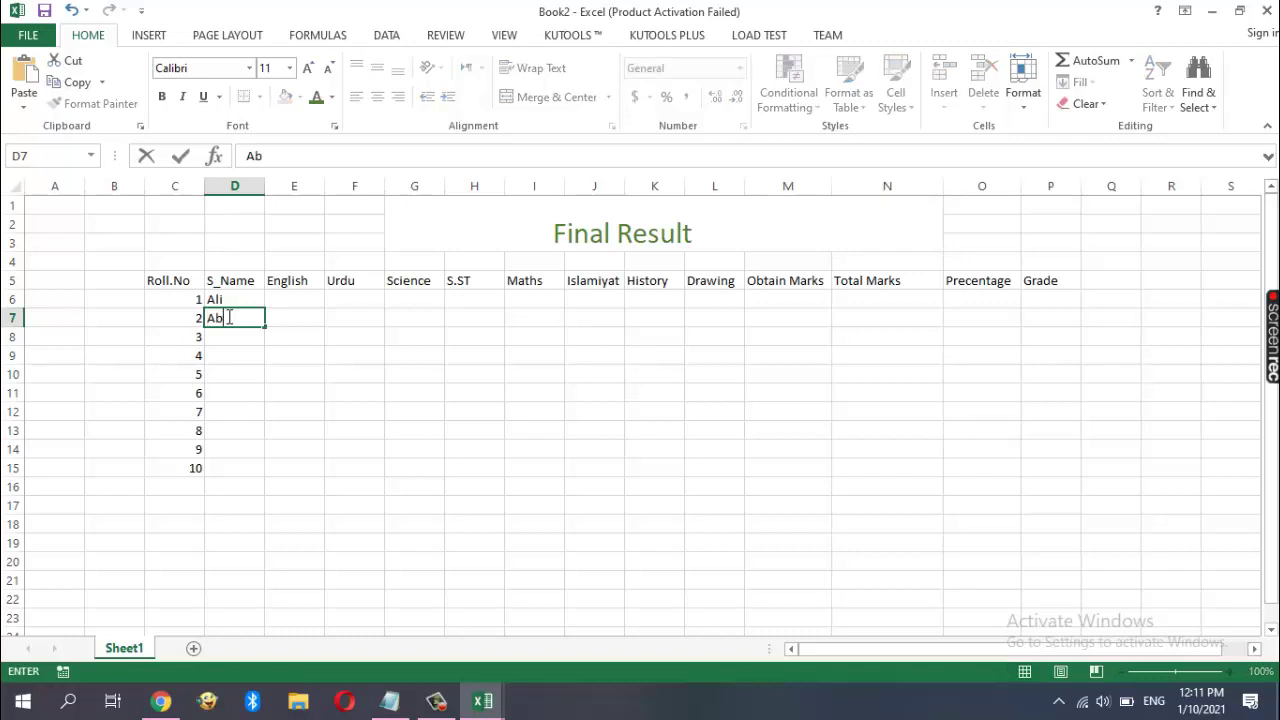
type("id")
left_click(233, 335)
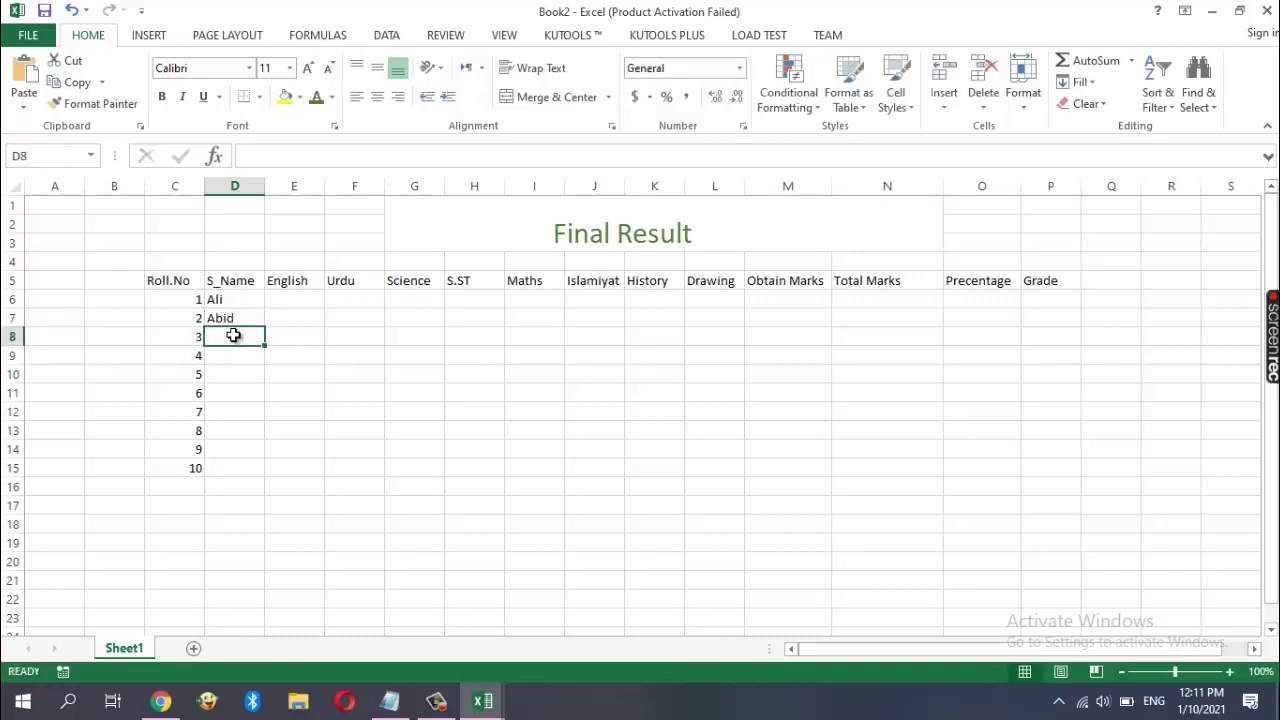
type("Mar")
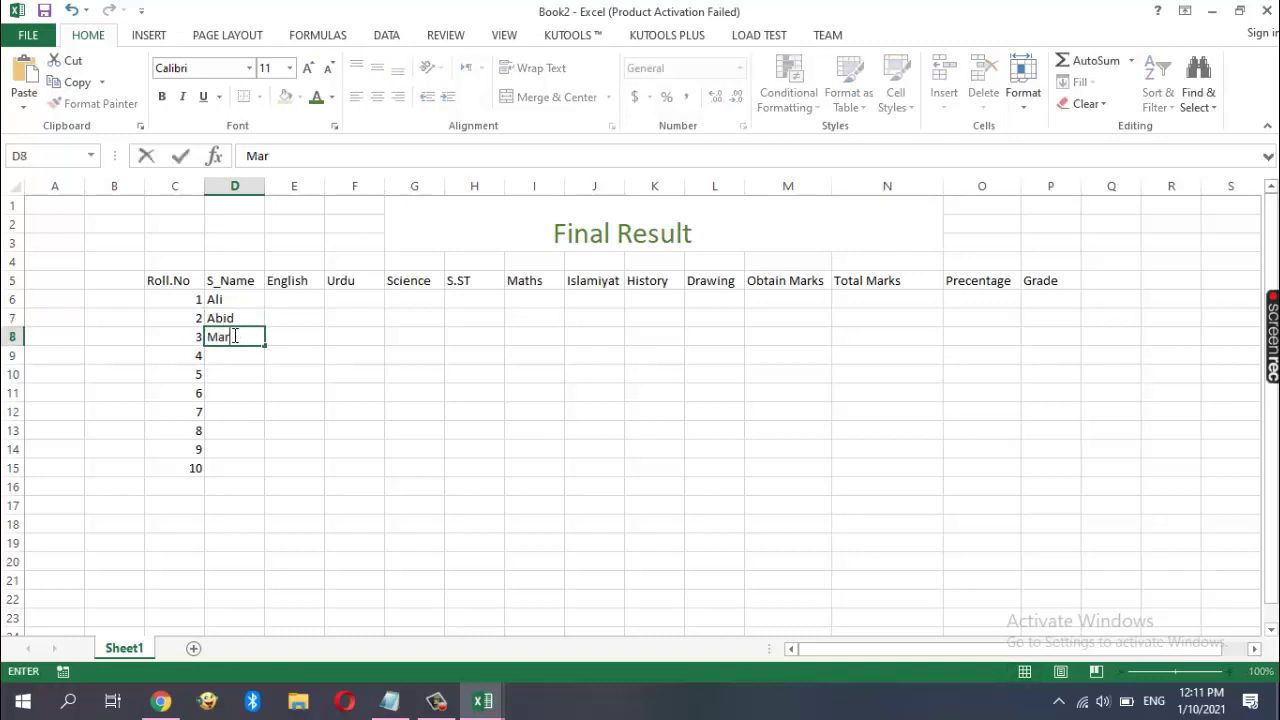
type("iyam")
left_click(238, 356)
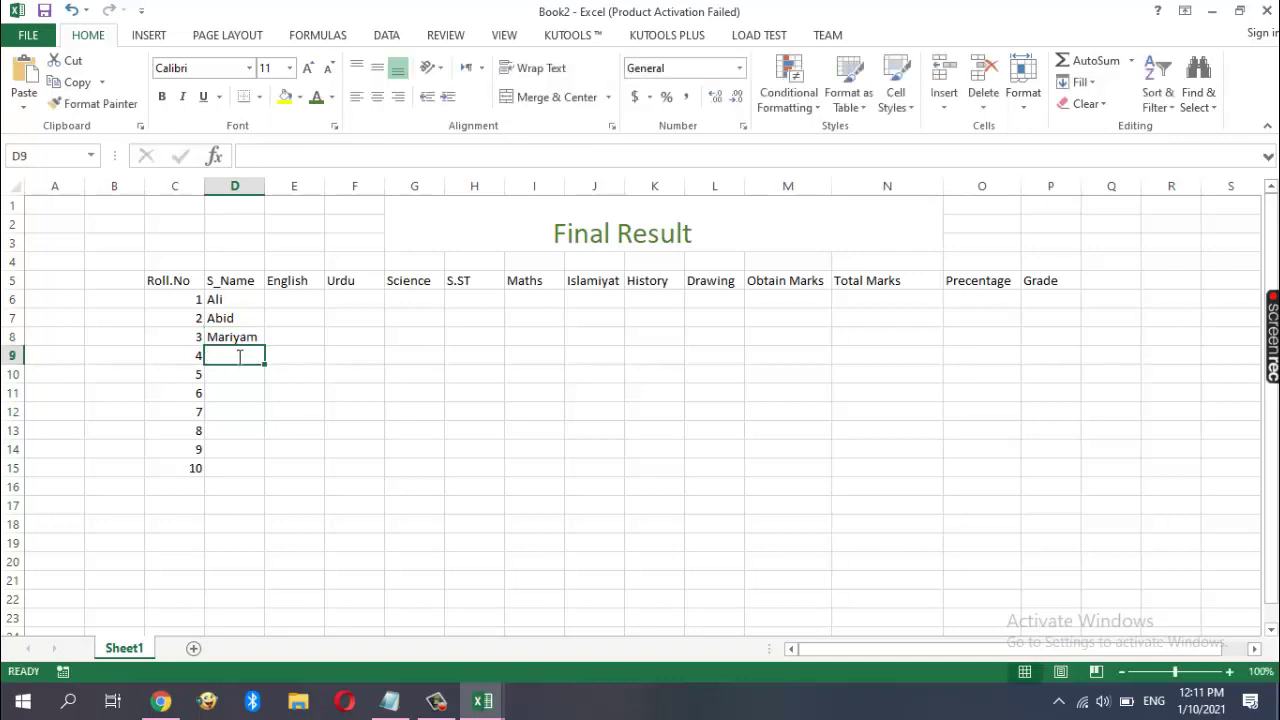
type("Sofi")
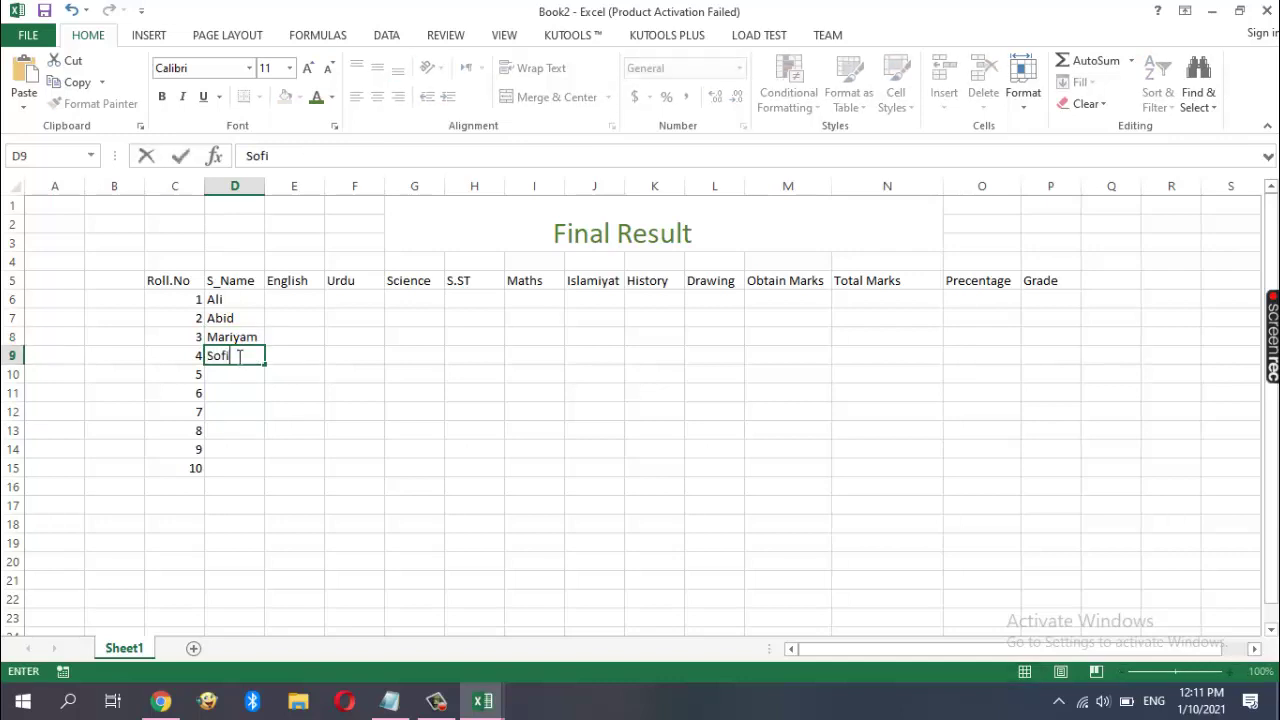
type("ya")
key("Return")
Enter the remaining six student names in D10:D15, correcting the ninth name's spelling
type("No")
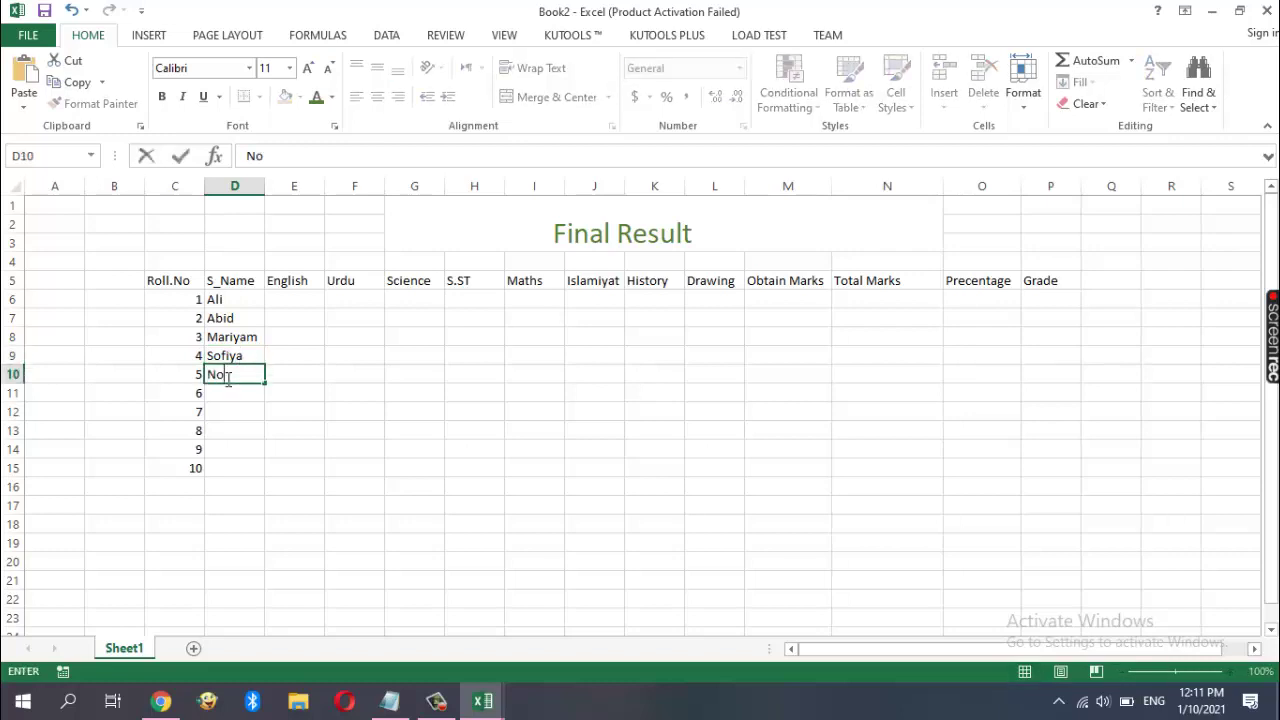
type("or")
key("Return")
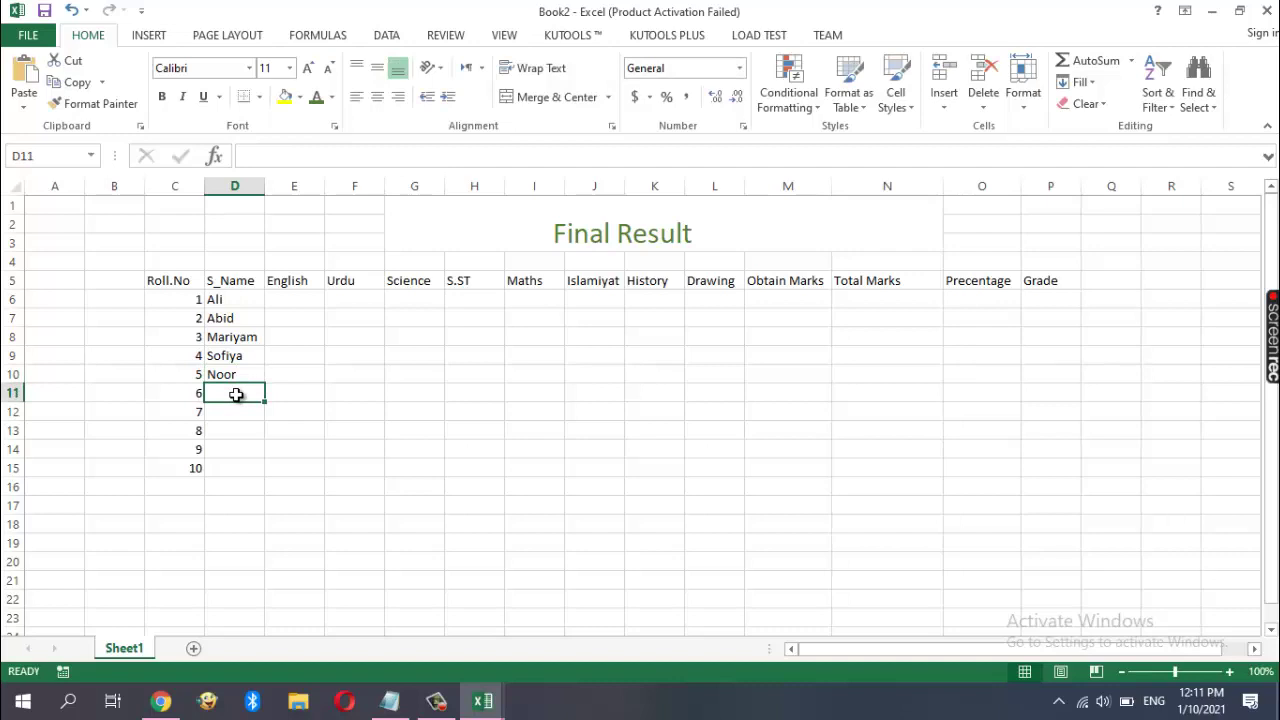
type("Noman")
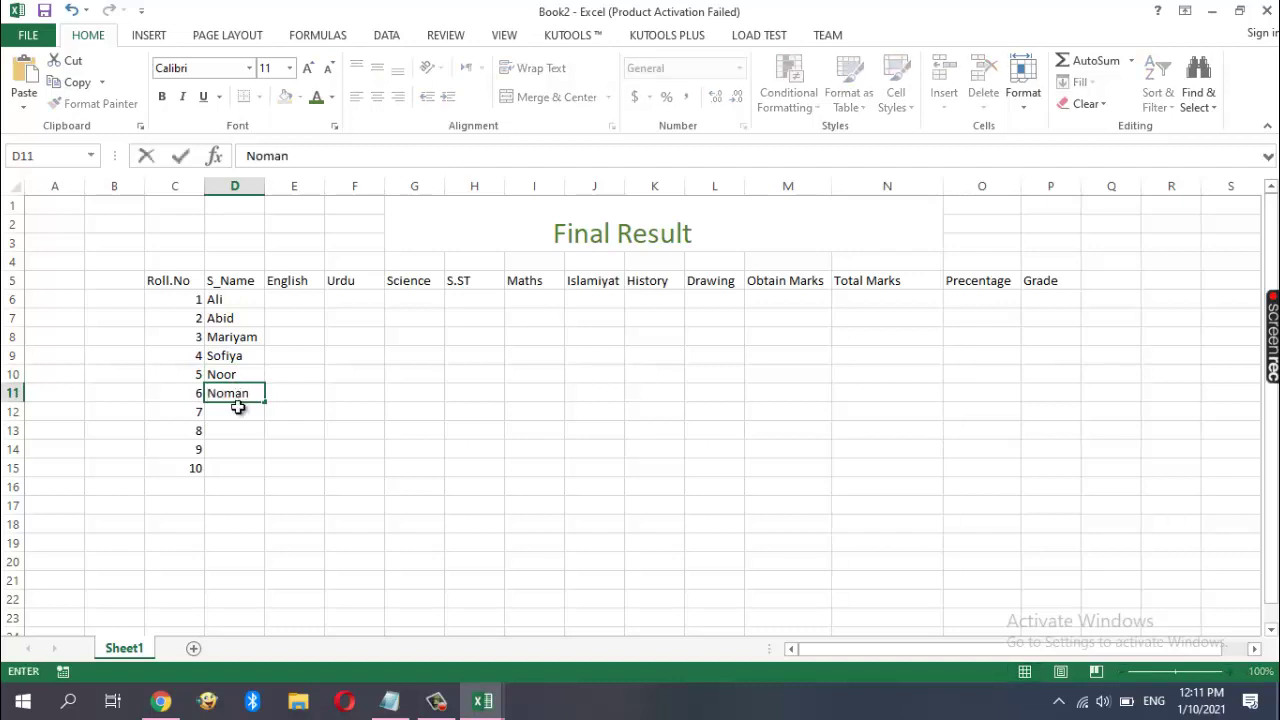
key("Return")
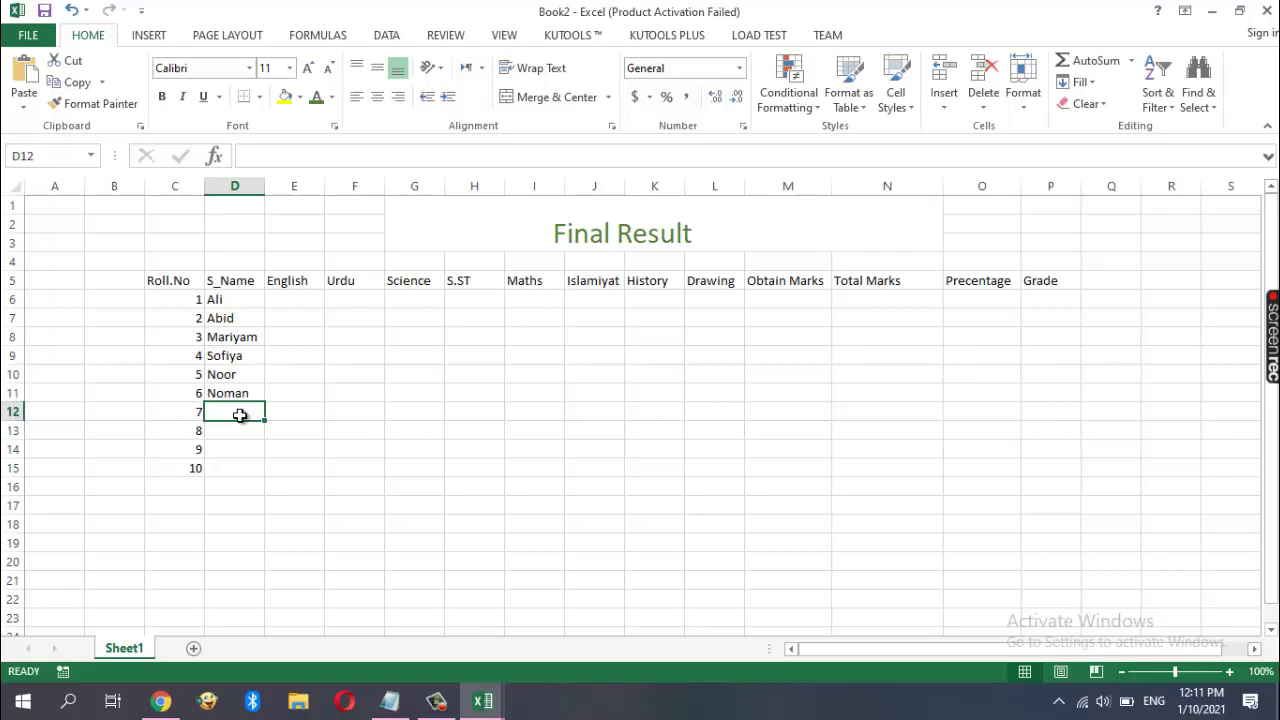
type("Adil")
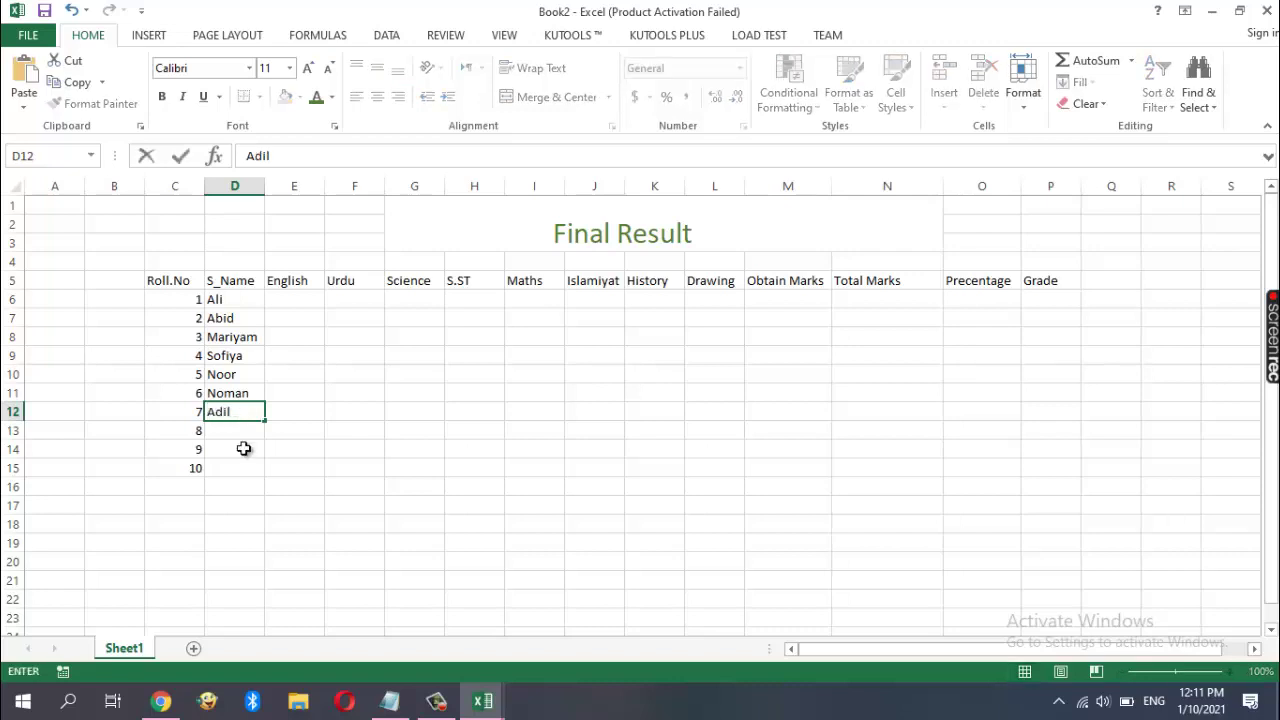
left_click(235, 429)
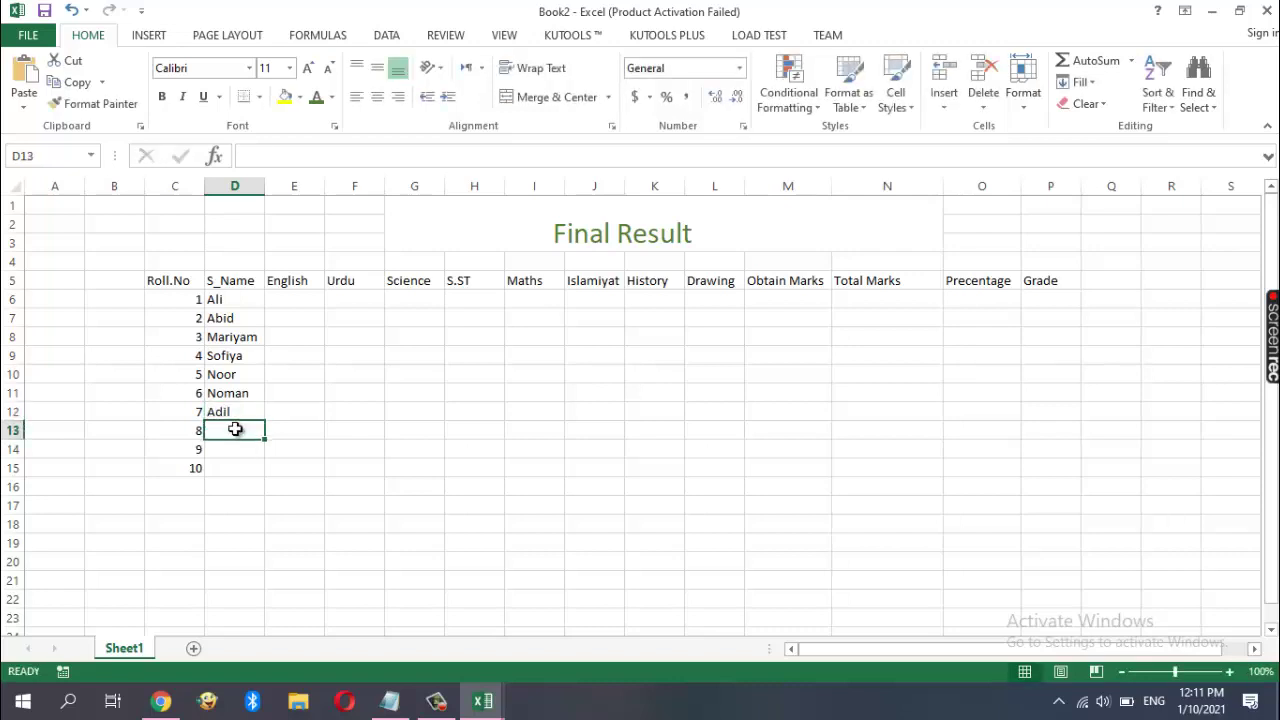
type("Usm")
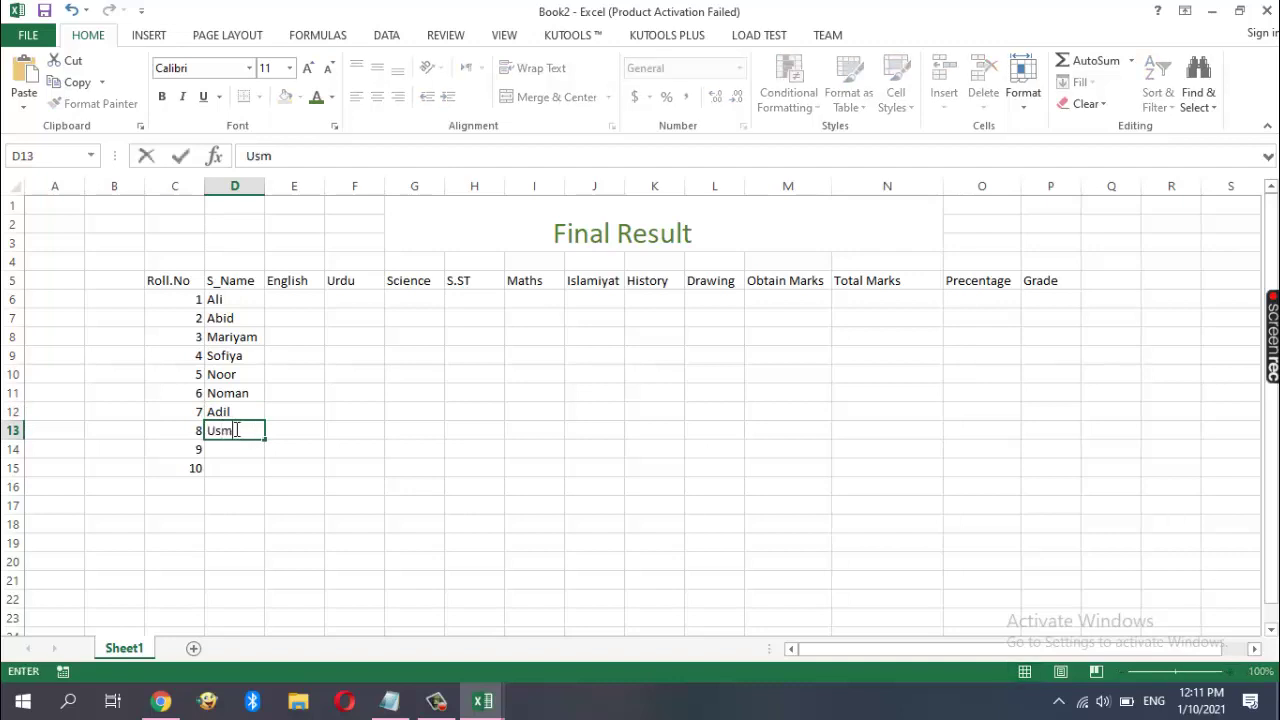
type("an")
left_click(237, 449)
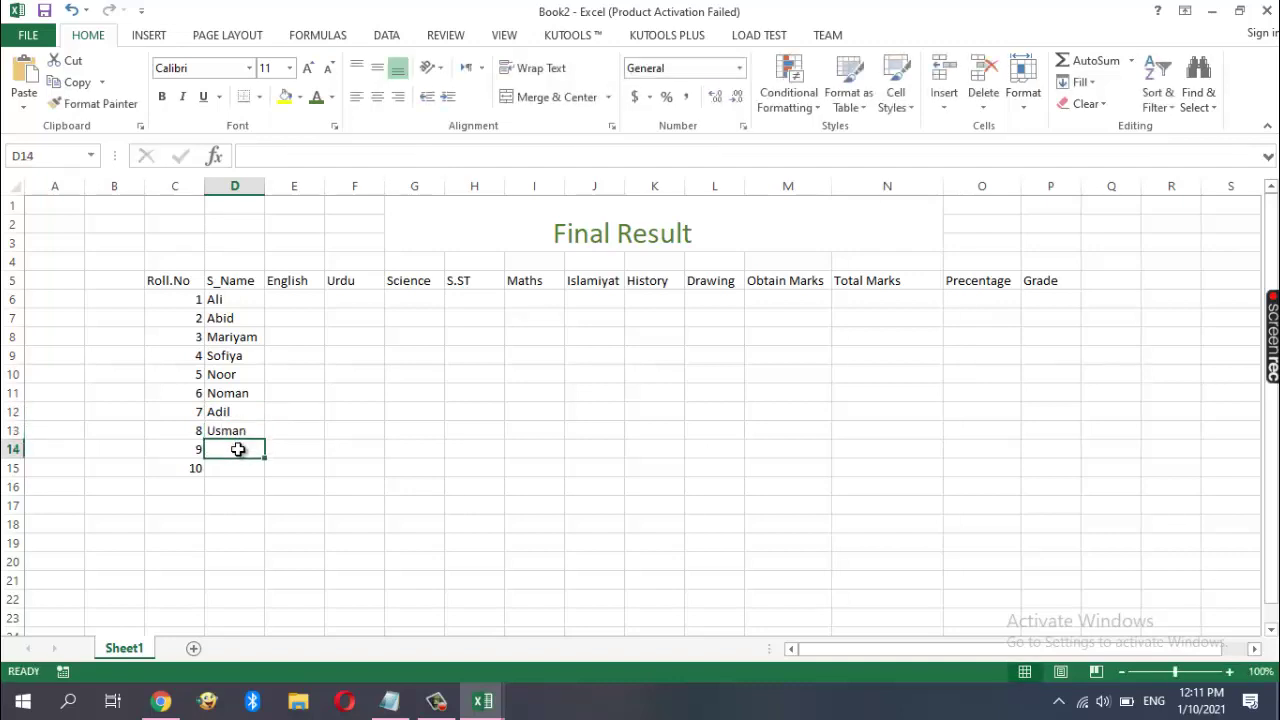
type("Usman")
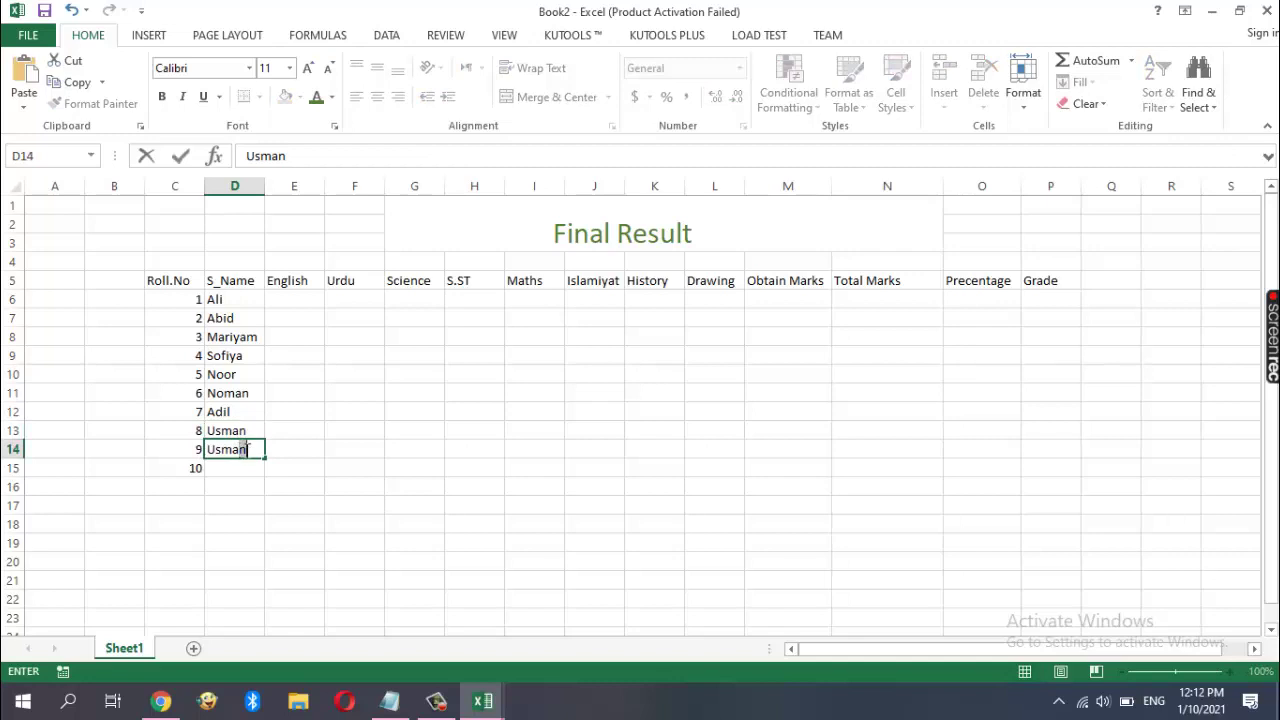
key("BackSpace")
key("BackSpace")
key("BackSpace")
type("ama")
left_click(241, 468)
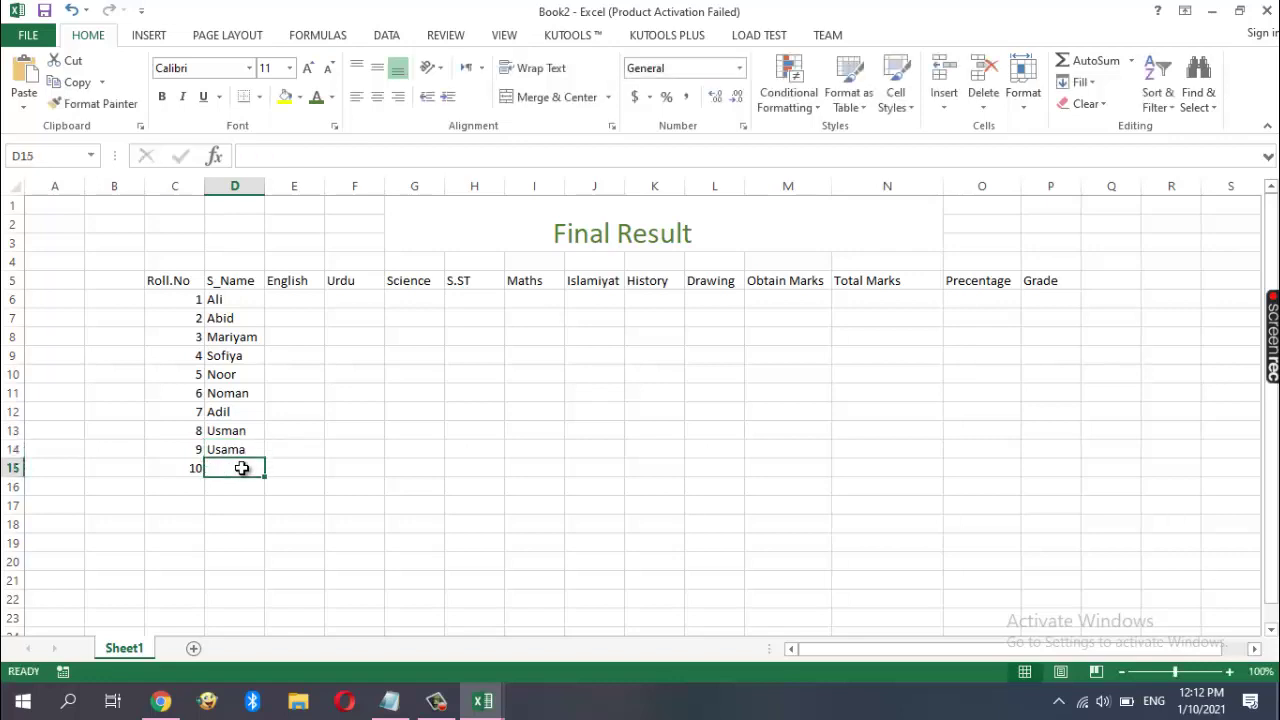
type("Ham")
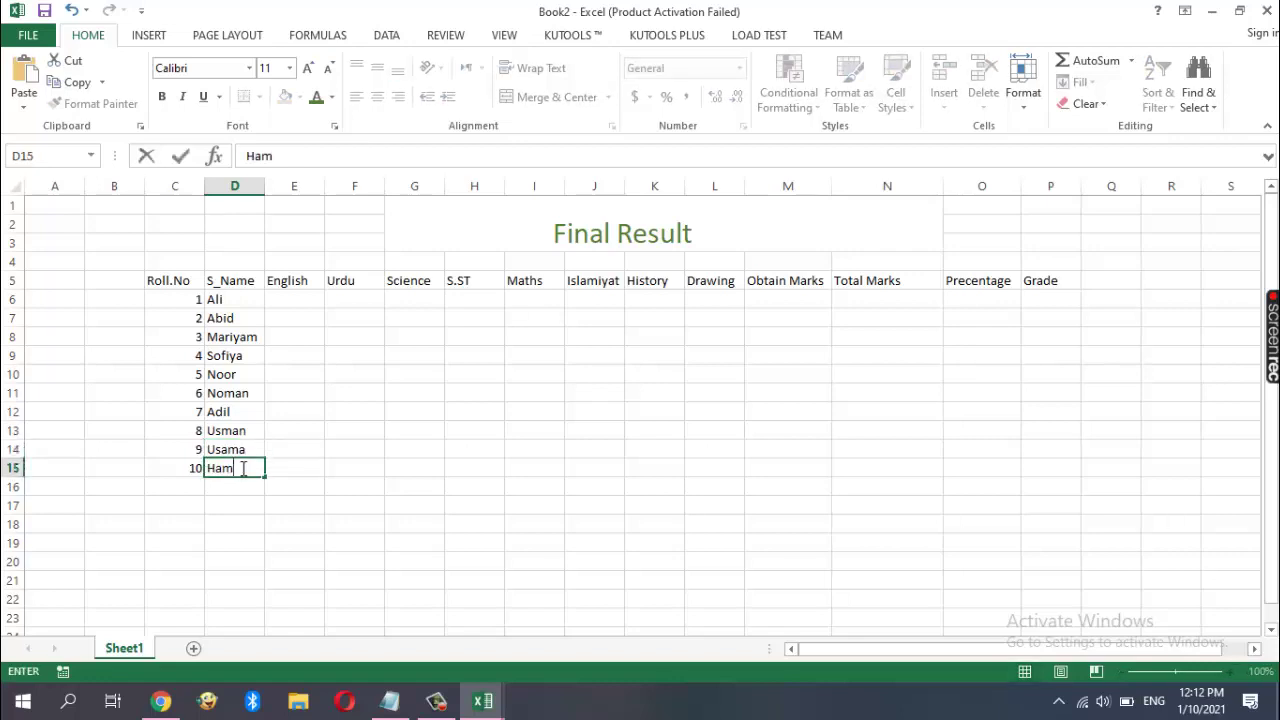
type("za")
Enter English marks 85, 70, 52, 40, 65 in E6:E10
left_click(293, 297)
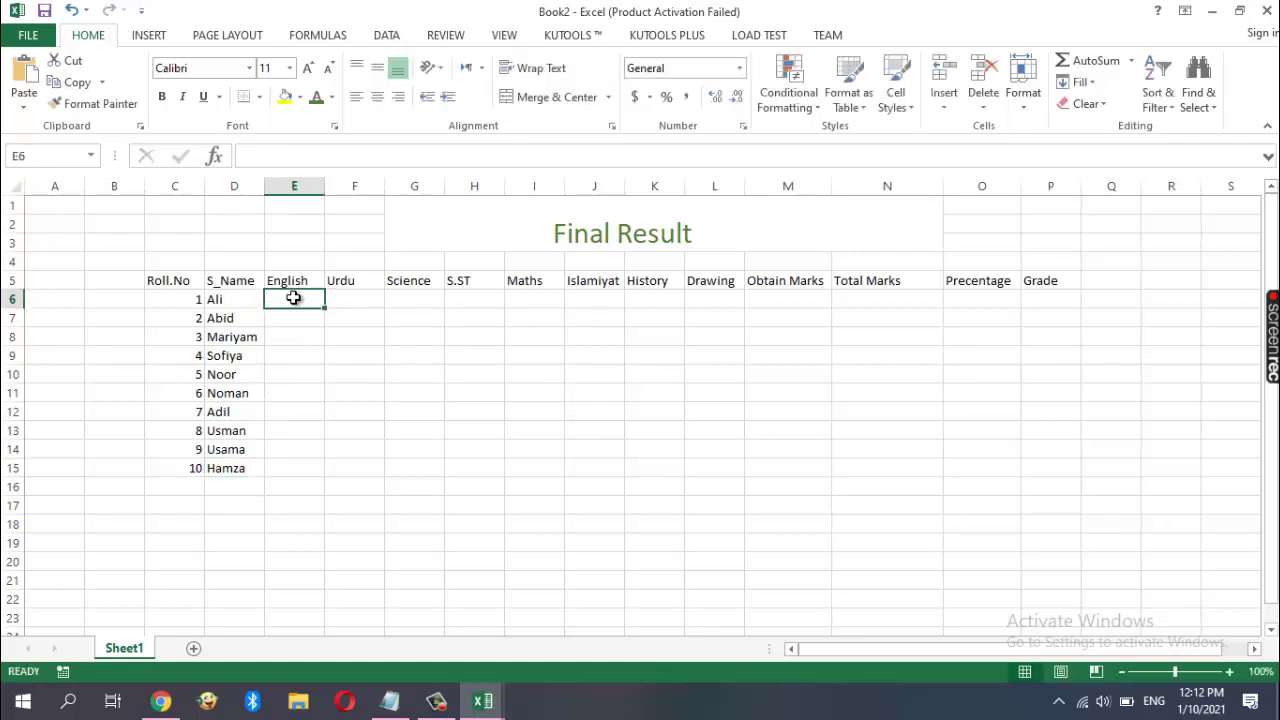
type("85")
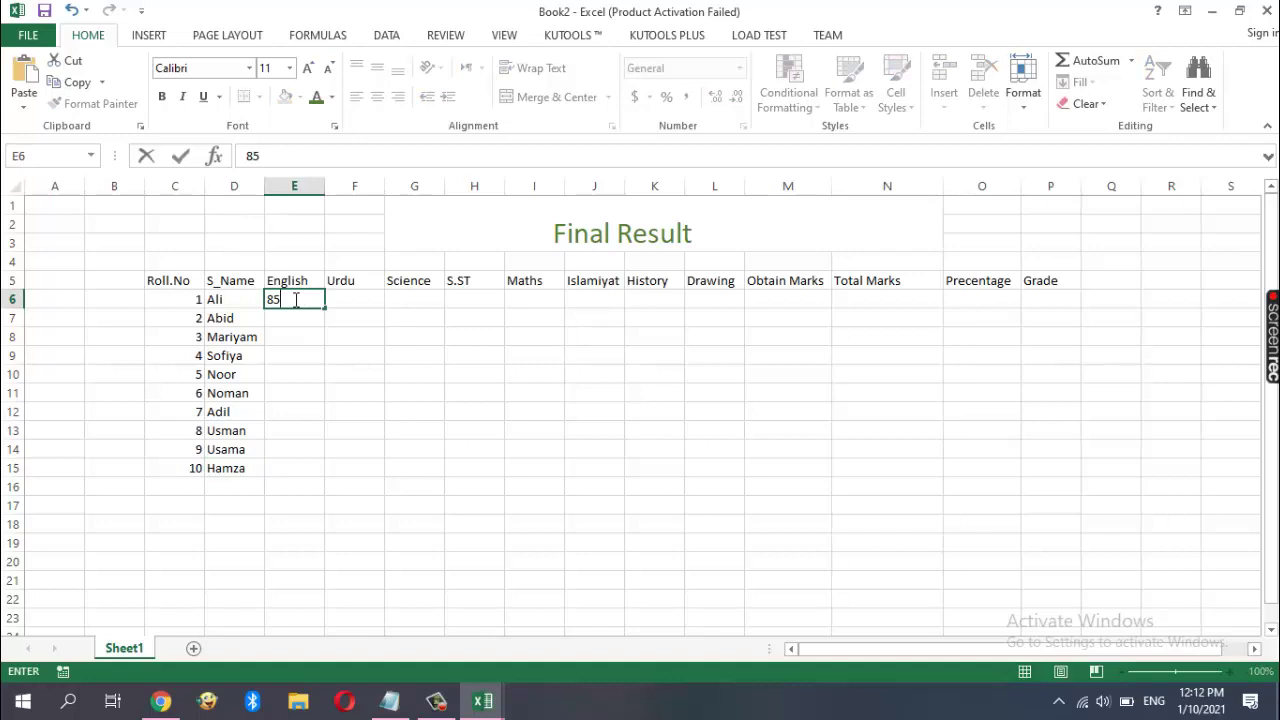
left_click(305, 317)
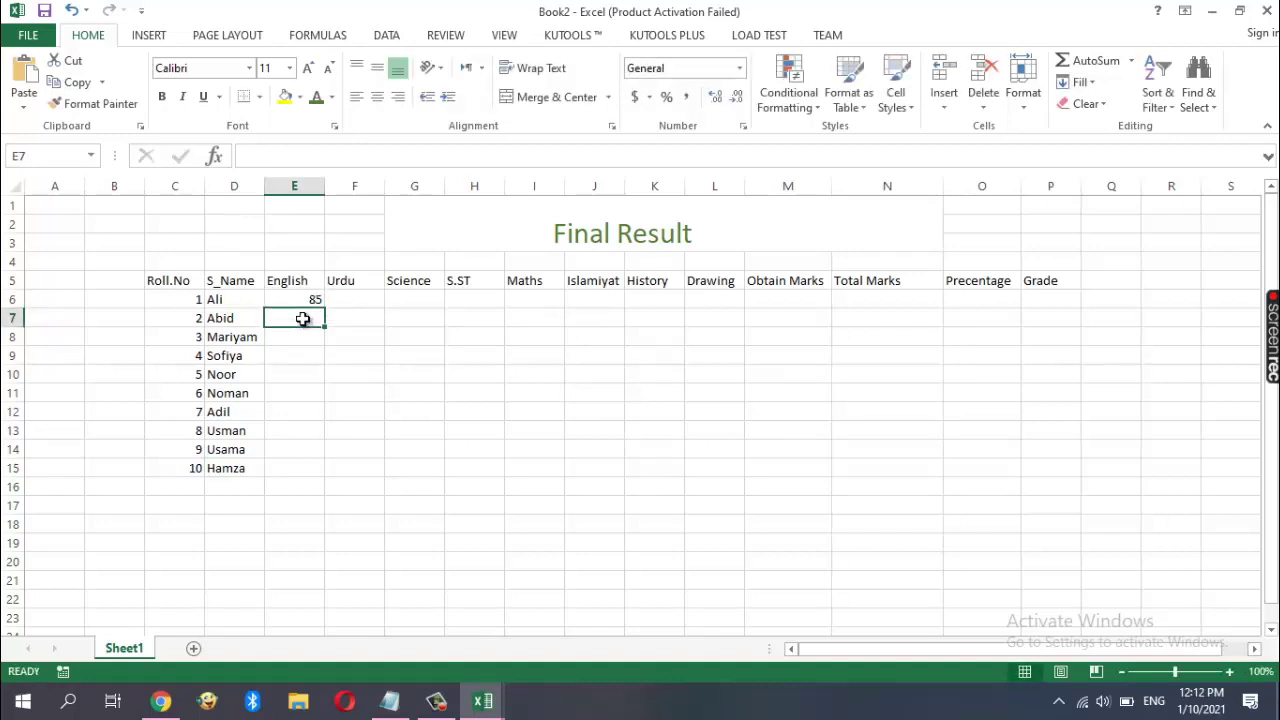
type("70")
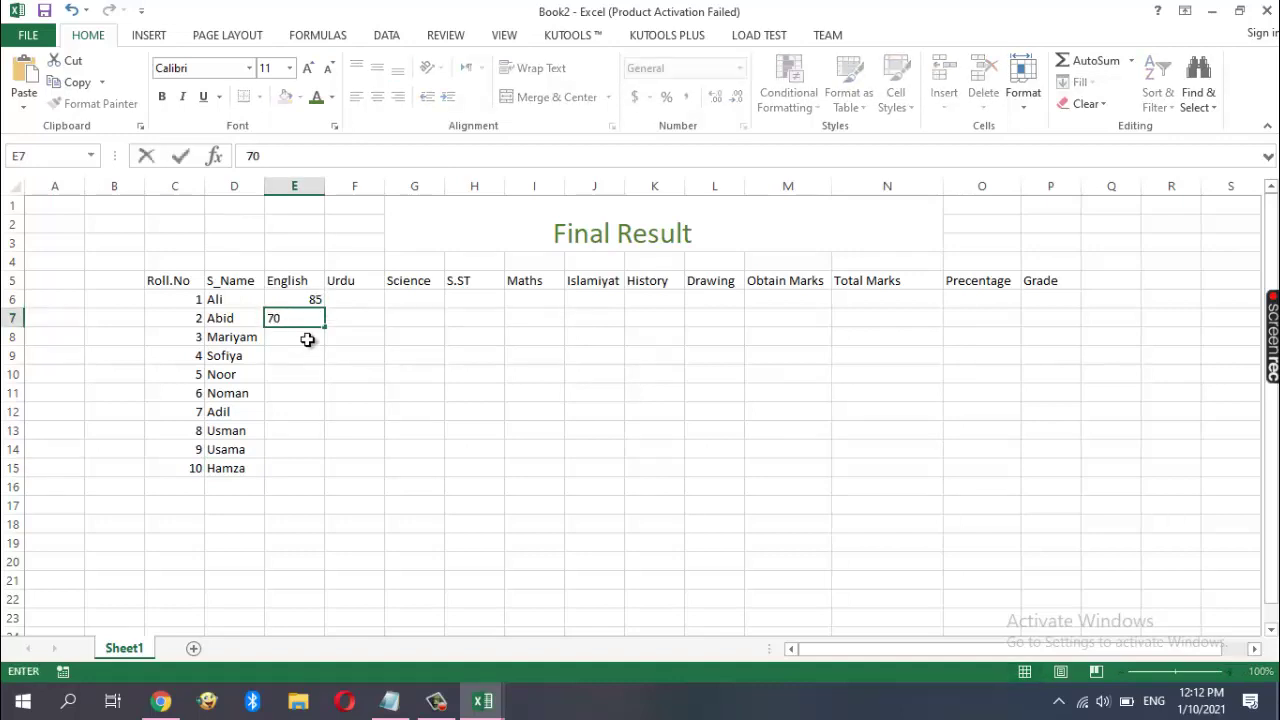
left_click(307, 340)
type("5")
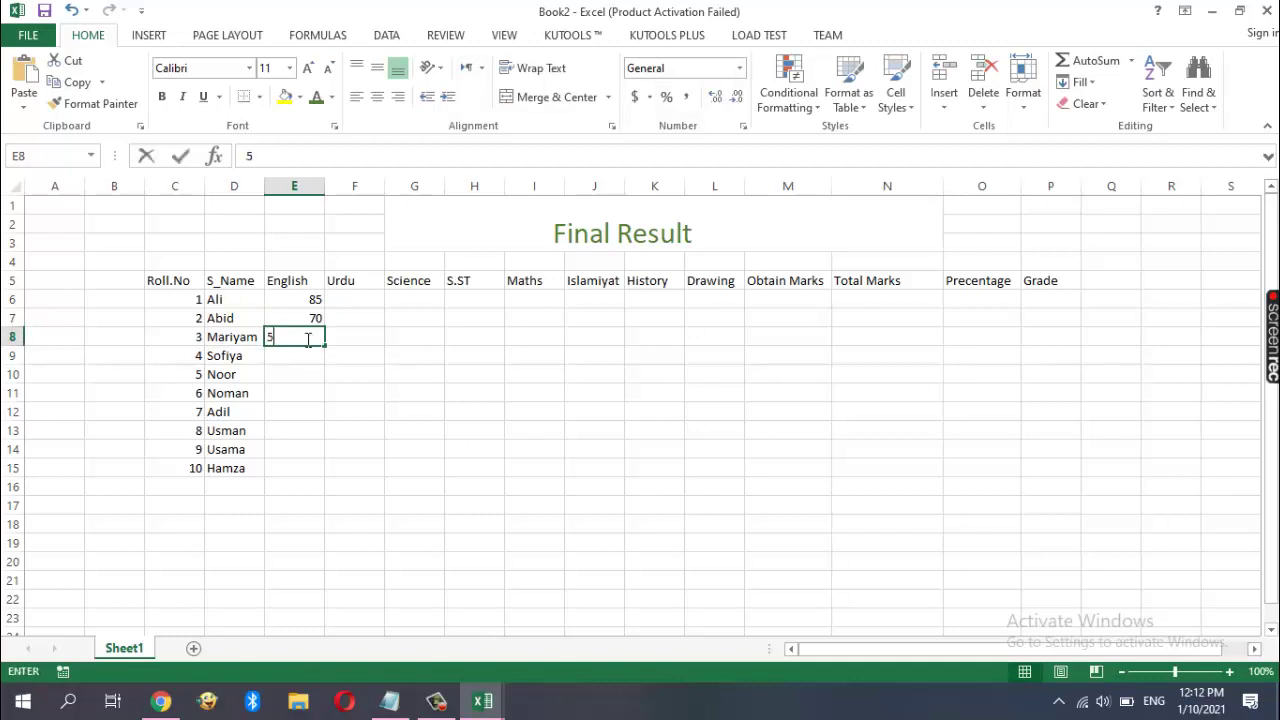
type("2")
left_click(308, 357)
type("4")
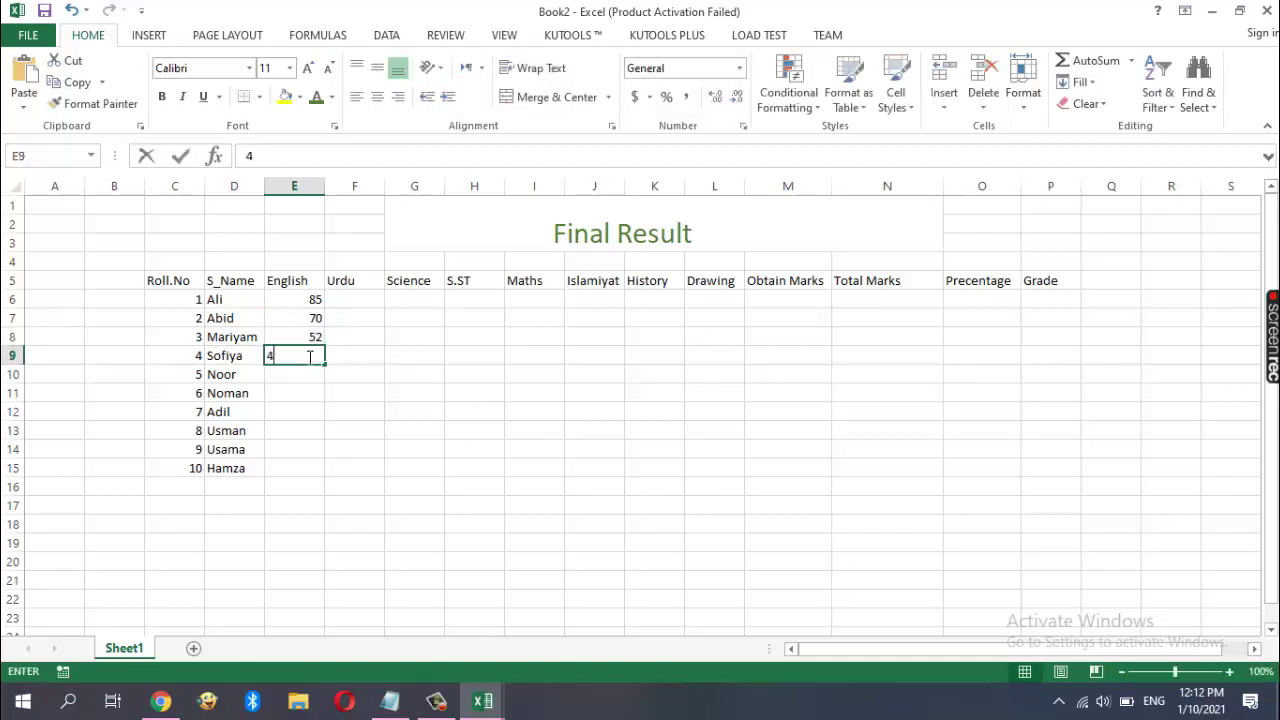
type("0")
left_click(314, 378)
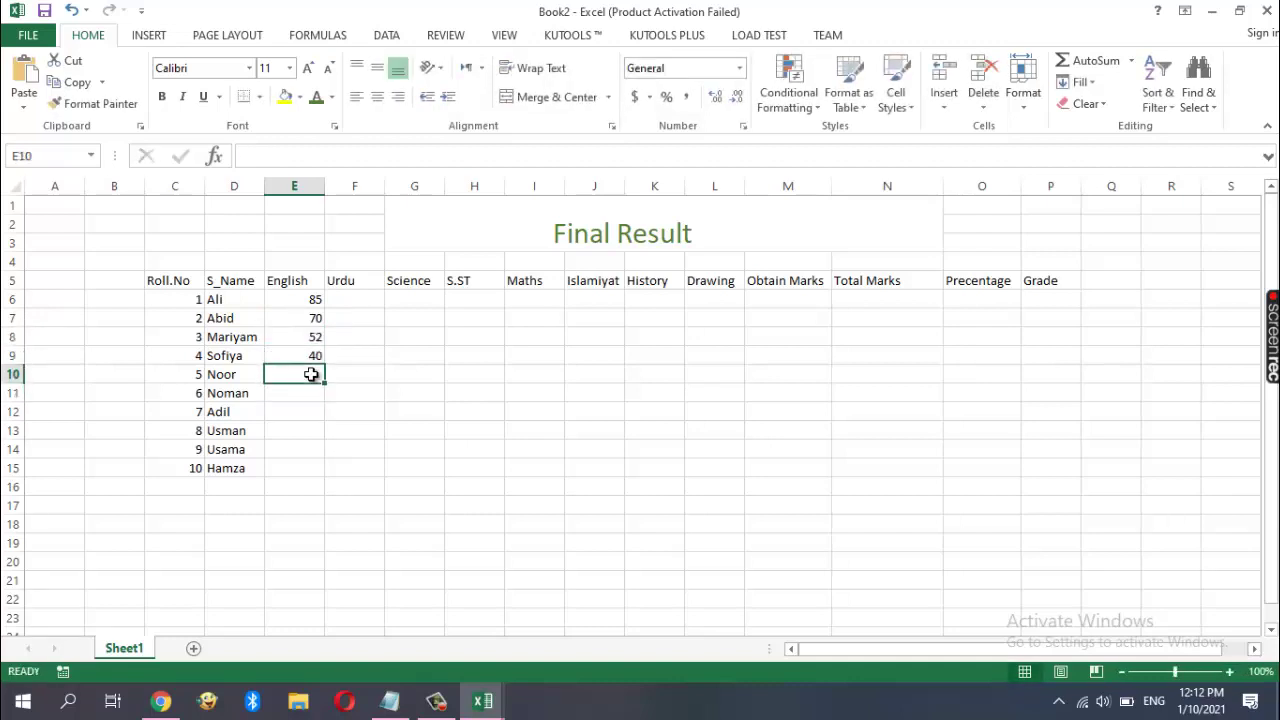
type("65")
left_click(306, 393)
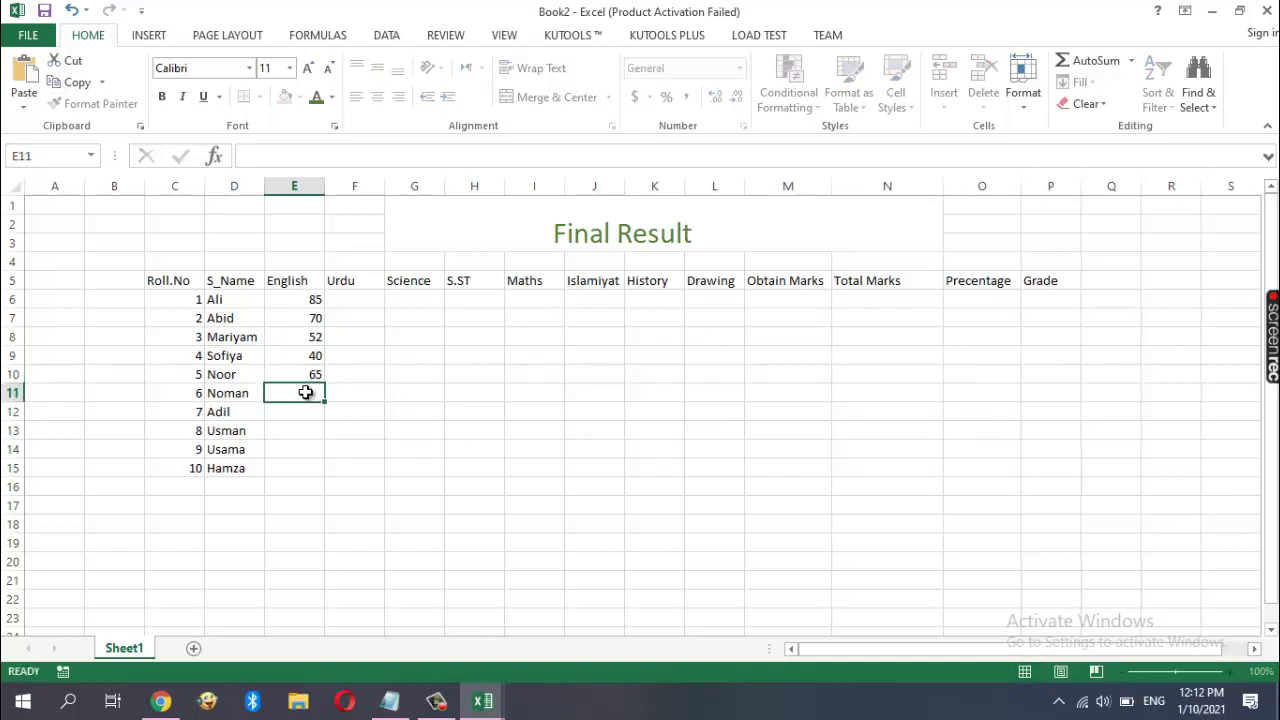
Enter English marks 44, 33, 88, 90, 32 in E11:E15
type("44")
left_click(308, 411)
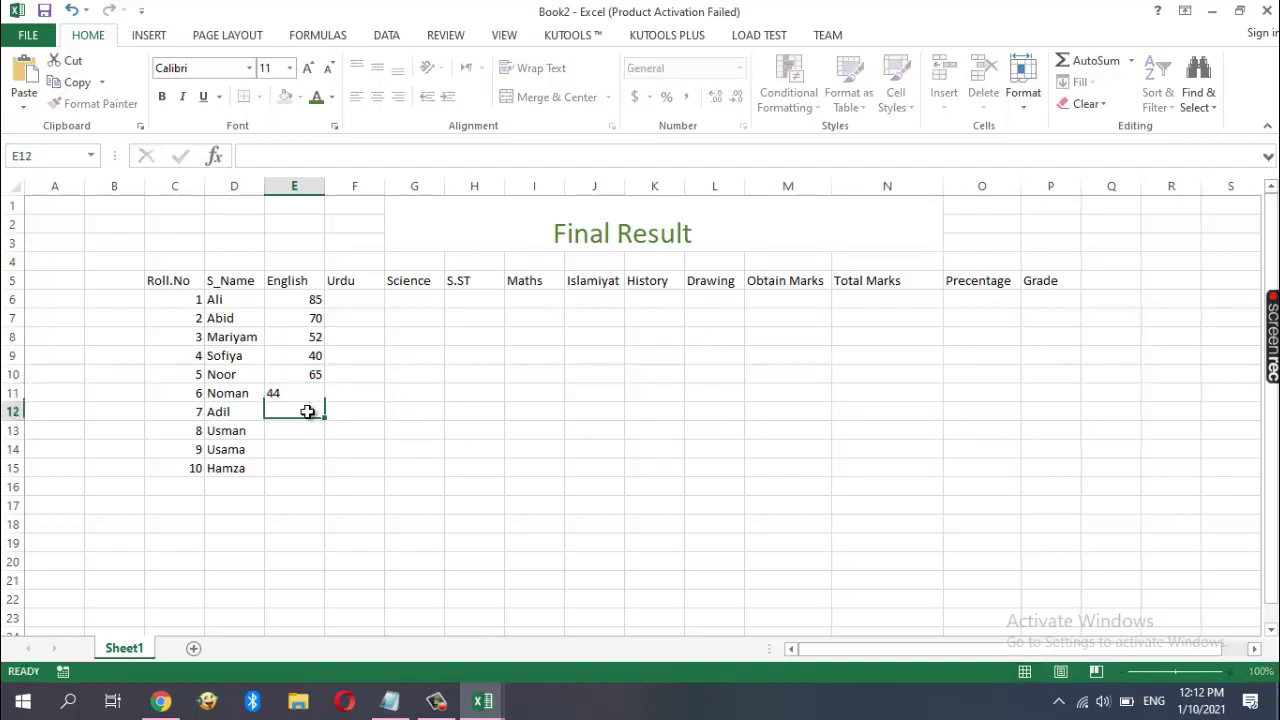
type("33")
left_click(311, 429)
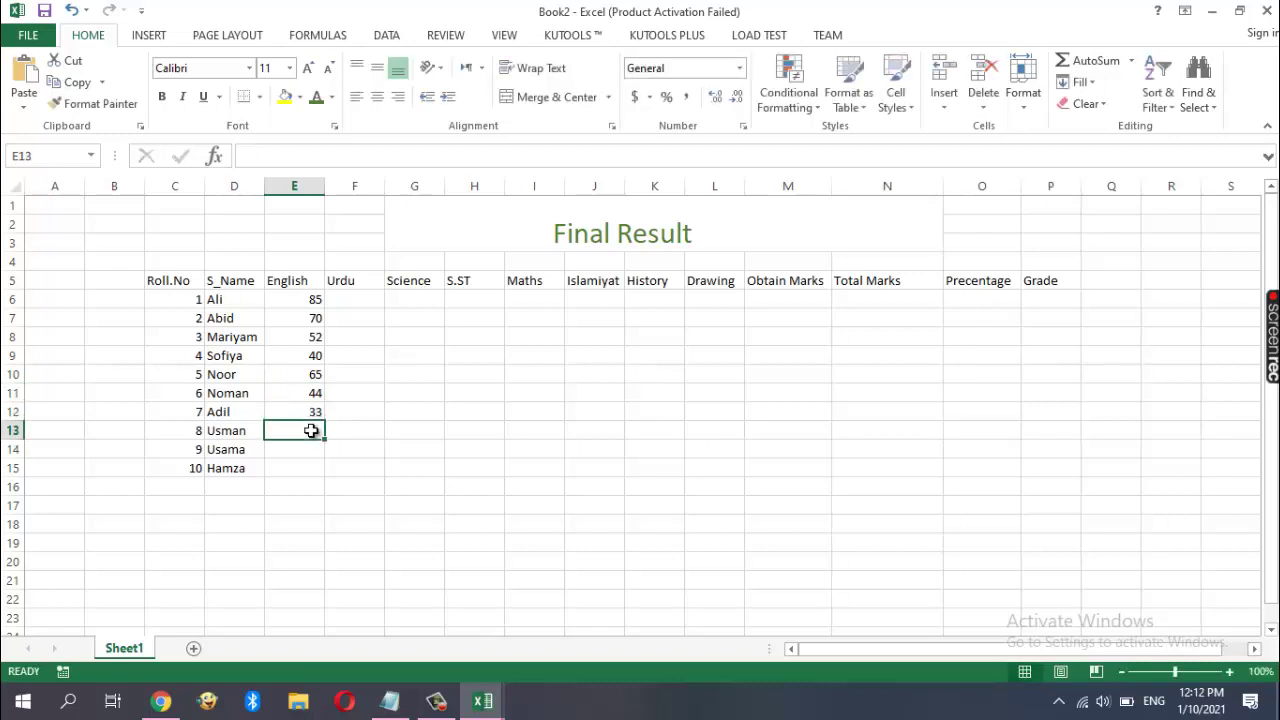
type("88")
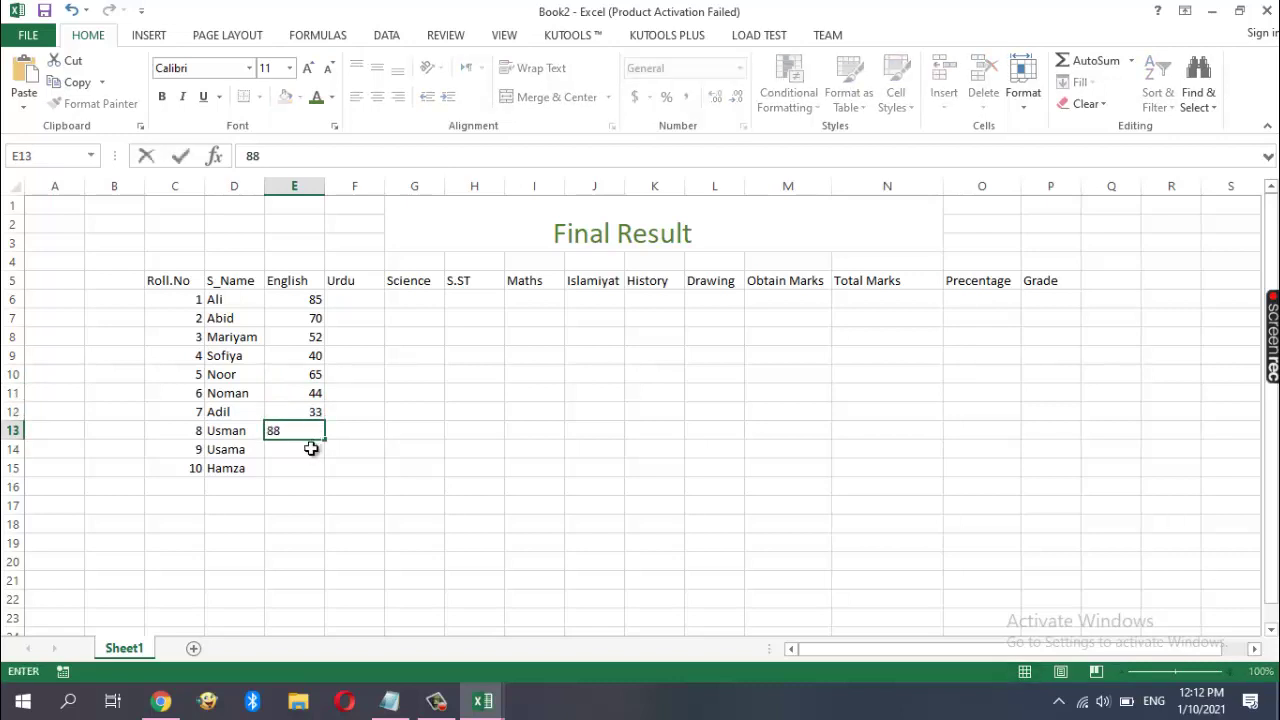
left_click(310, 450)
type("90")
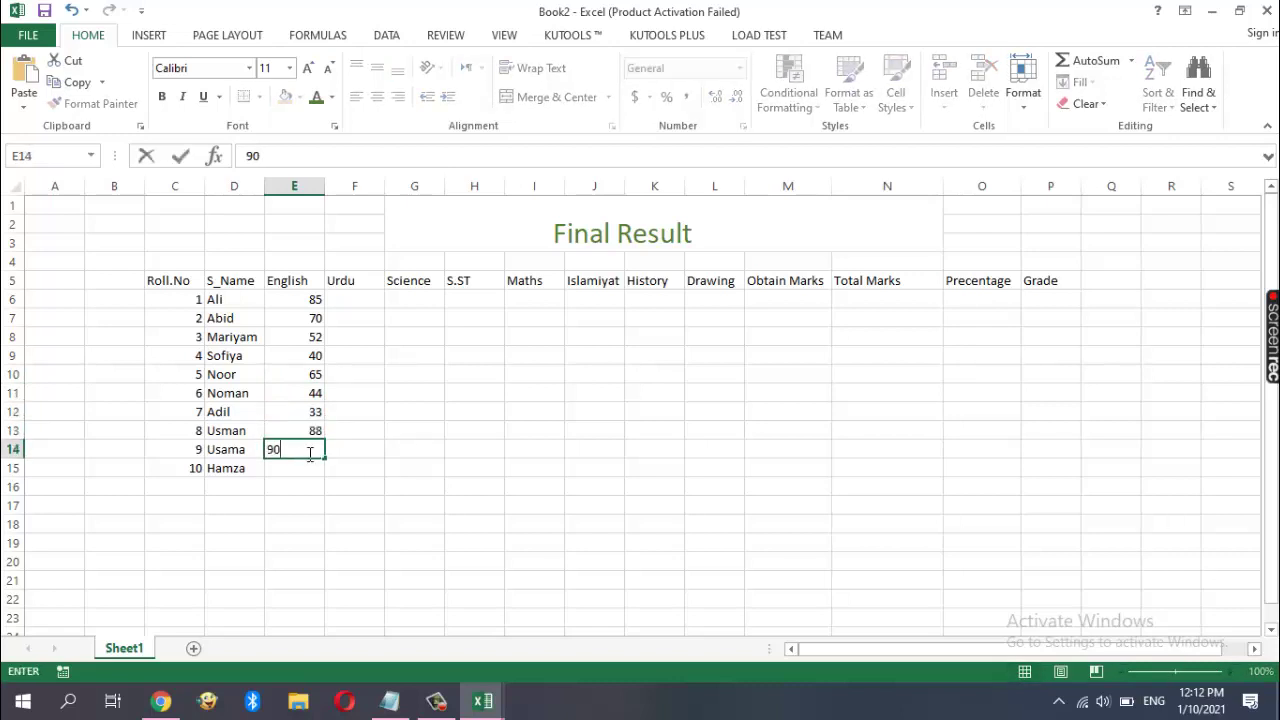
left_click(311, 465)
type("32")
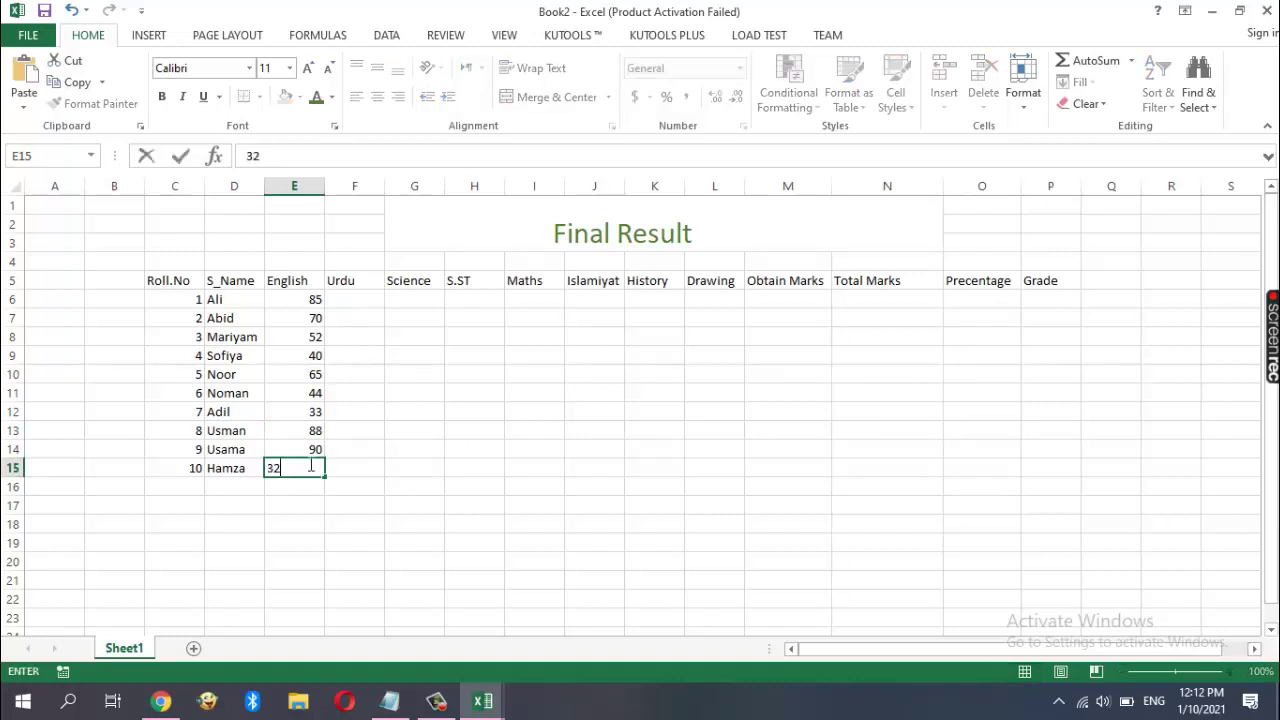
left_click(354, 300)
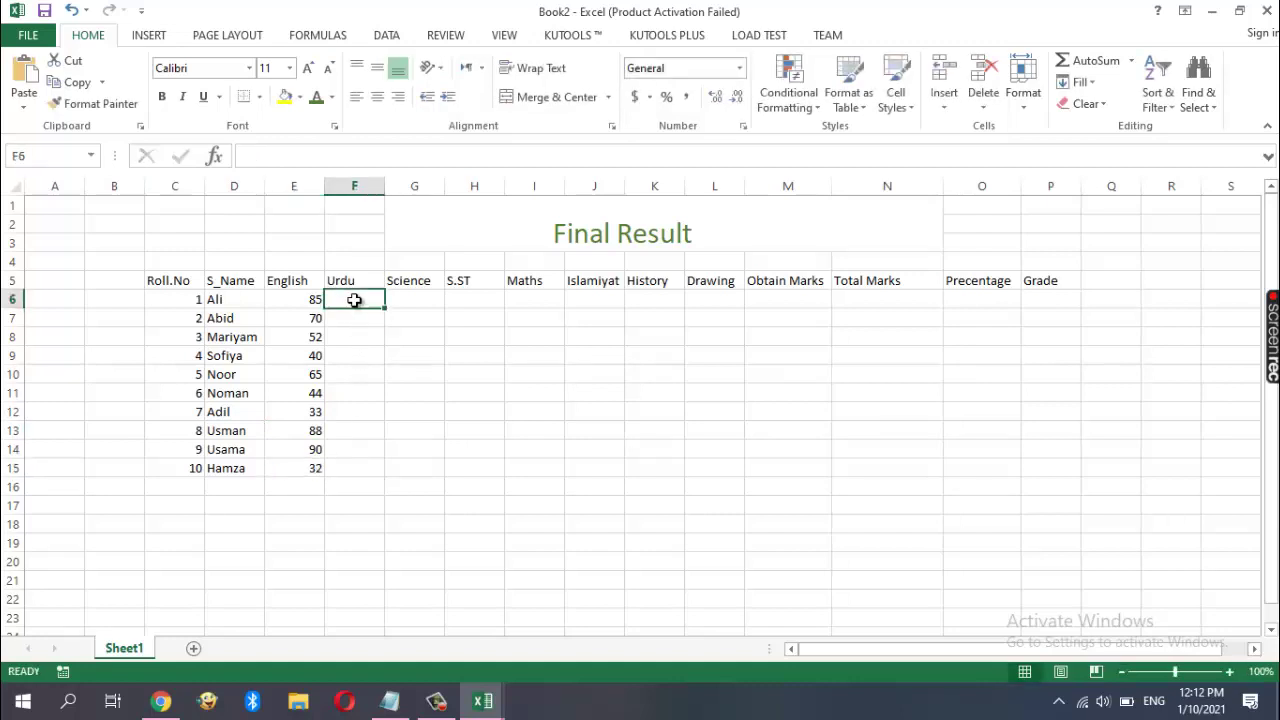
Enter Urdu marks 75, 55, 69, 58, 74 in F6:F10
type("75")
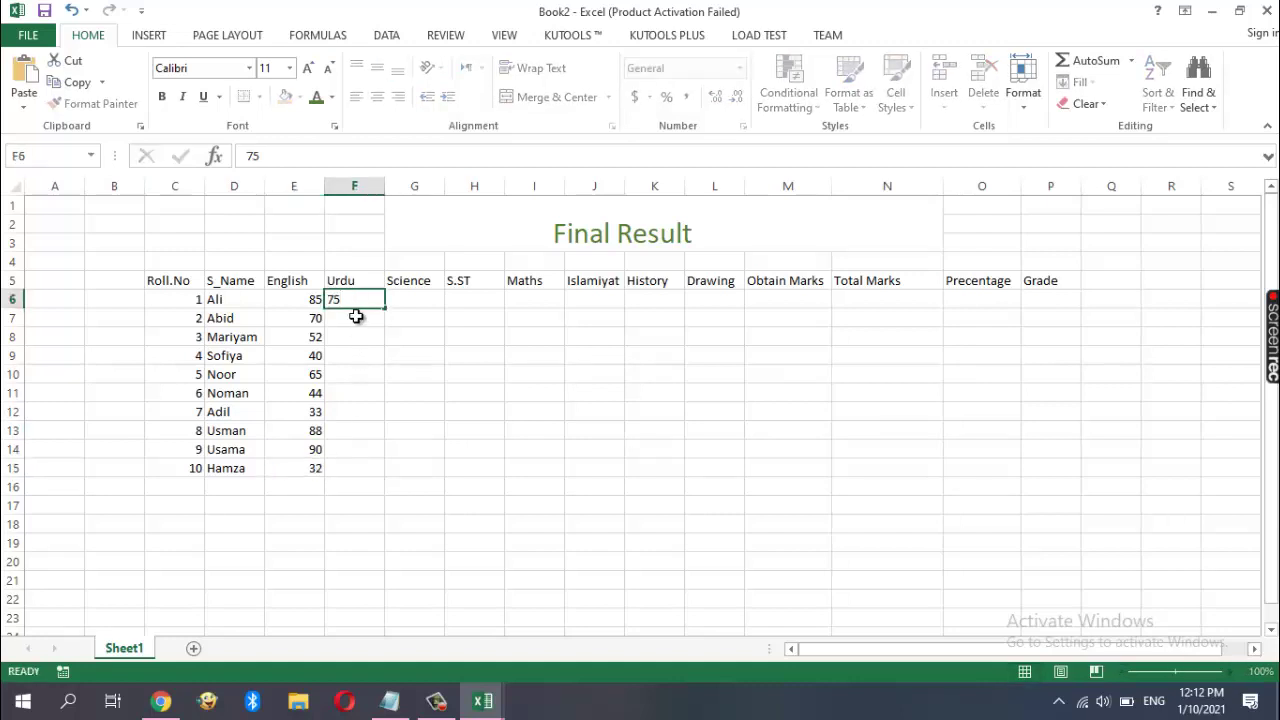
left_click(358, 316)
type("55")
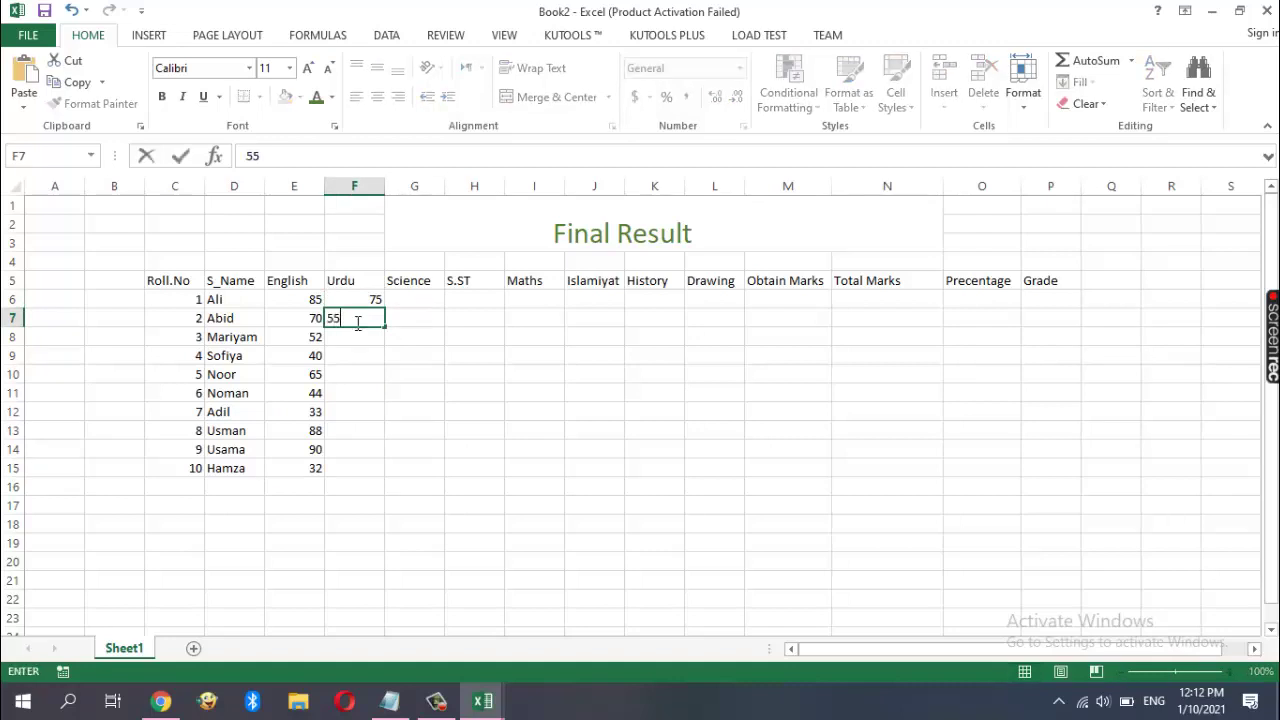
left_click(350, 336)
type("69")
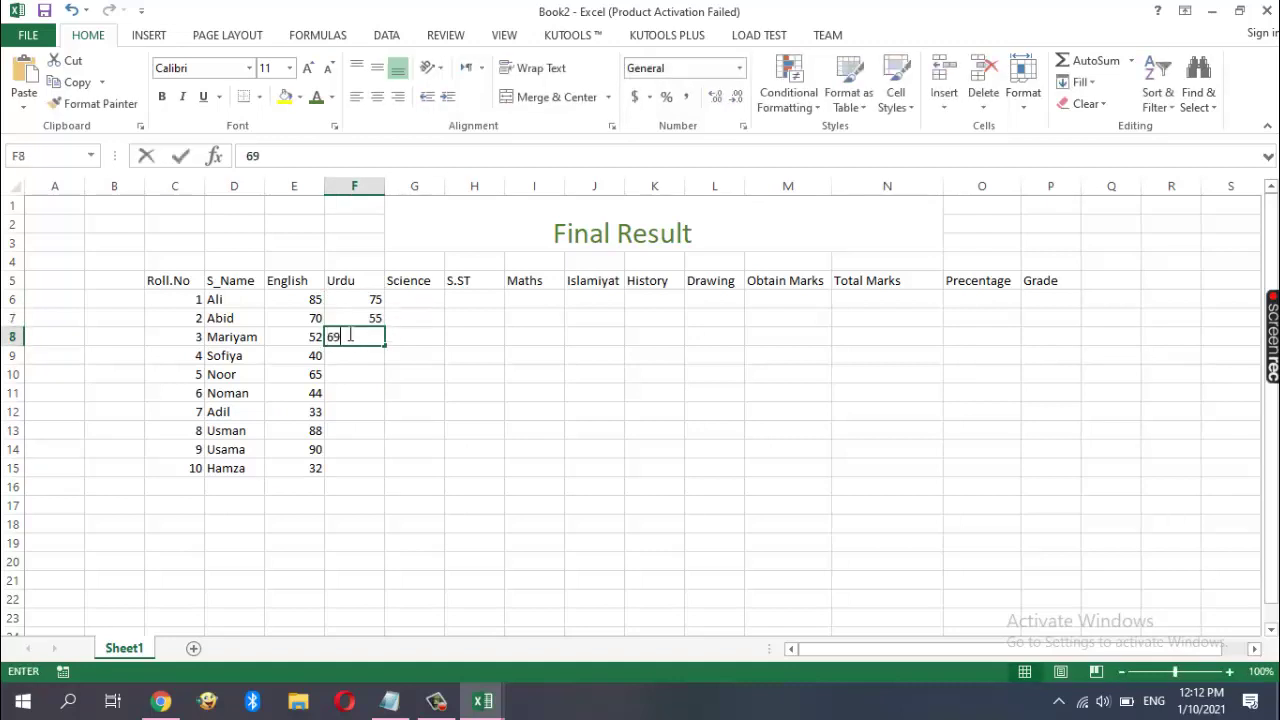
left_click(352, 358)
type("1")
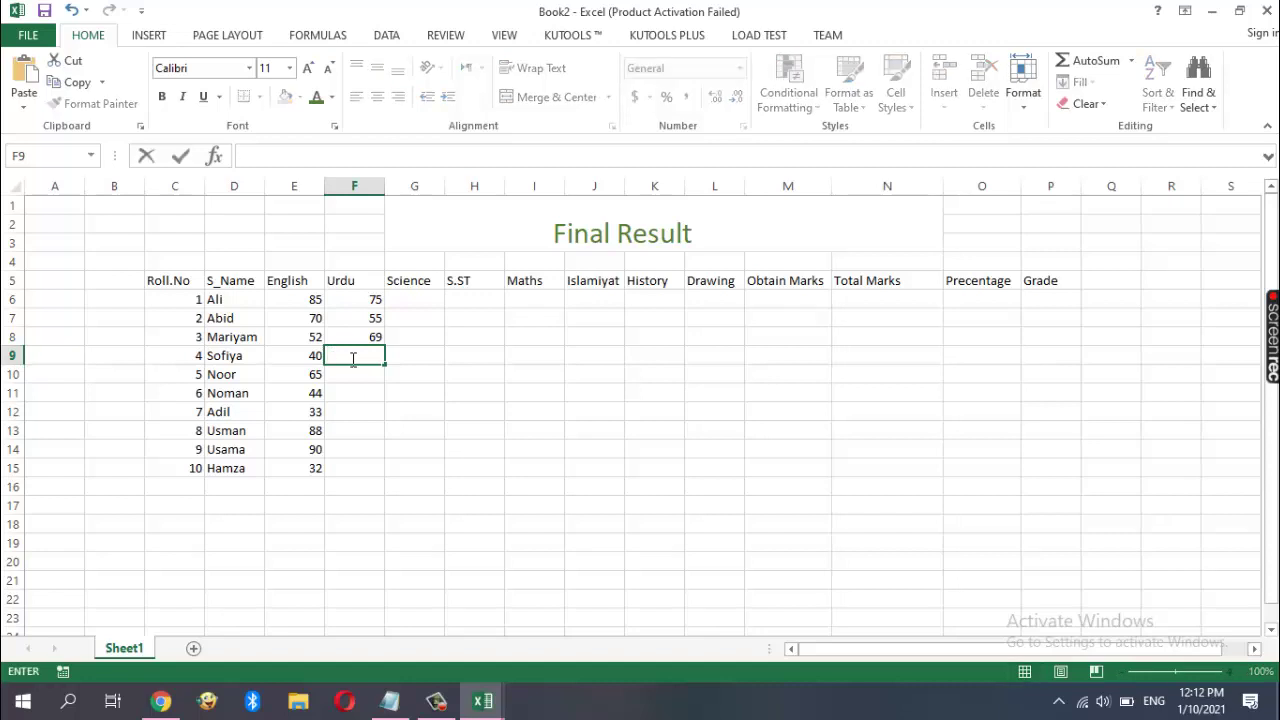
type("8")
left_click(361, 373)
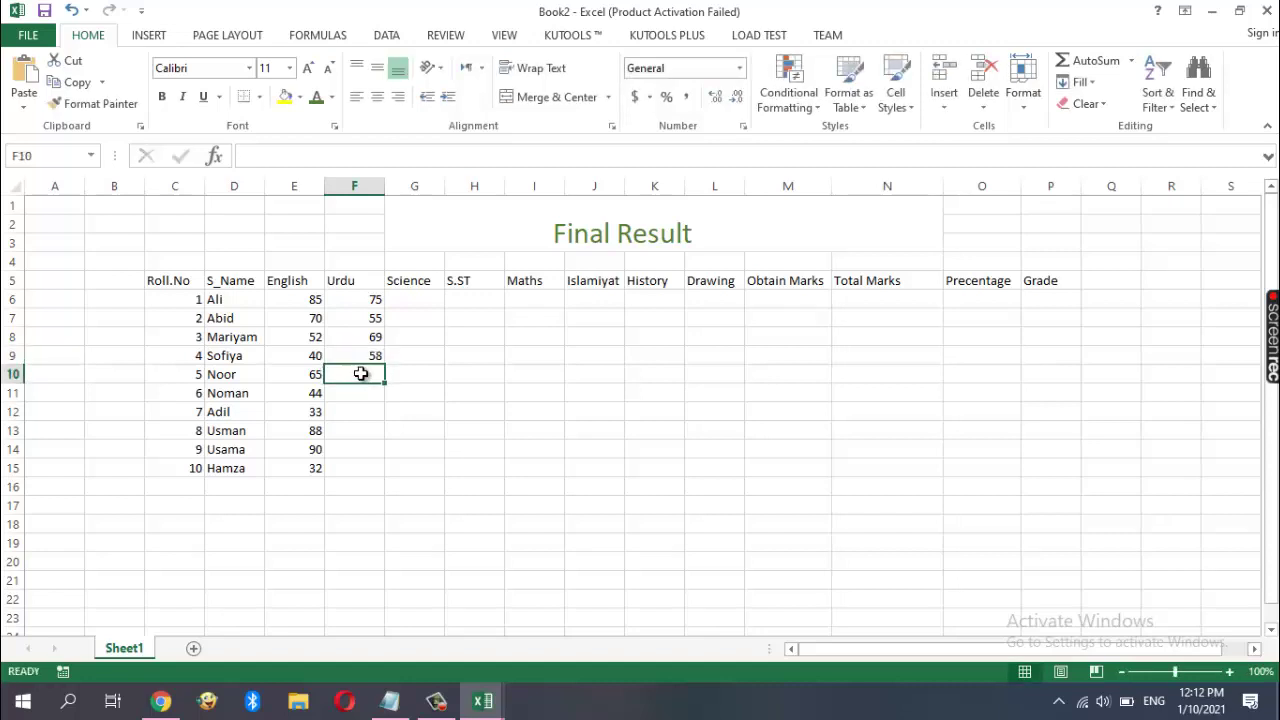
type("74")
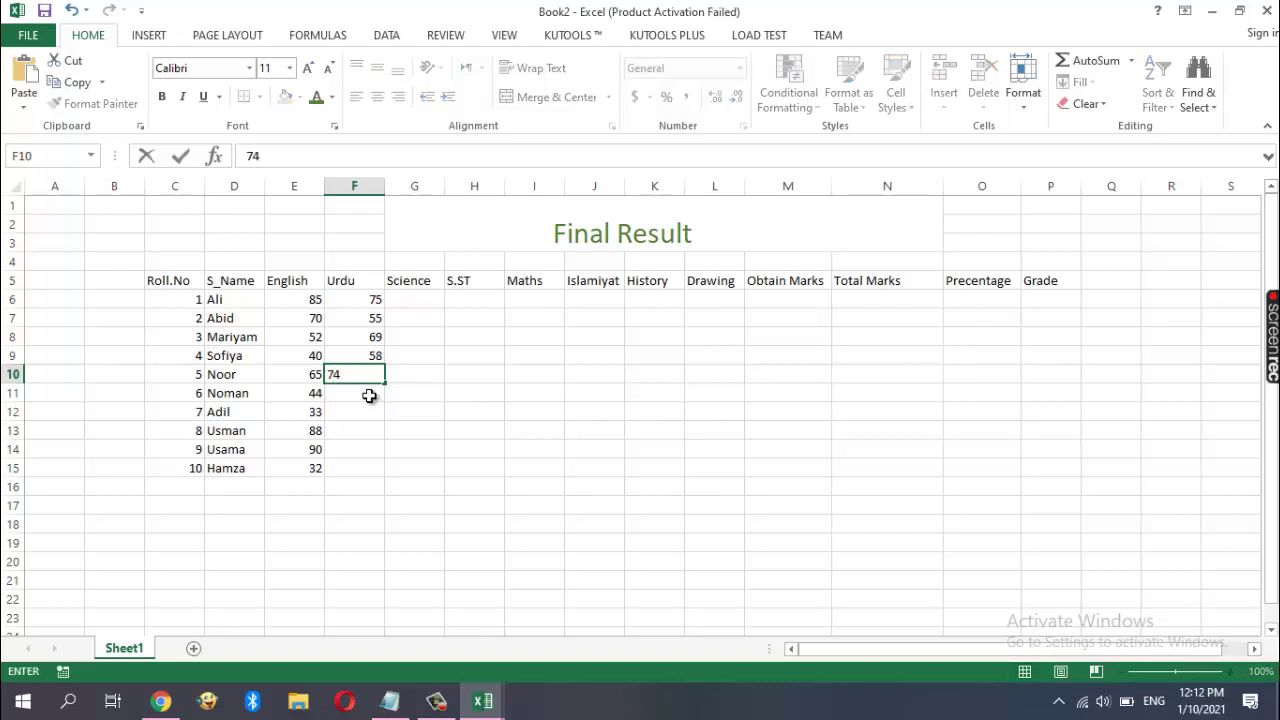
left_click(368, 395)
Enter Urdu marks 55, 40, 66, 88, 77 in F11:F15
type("55")
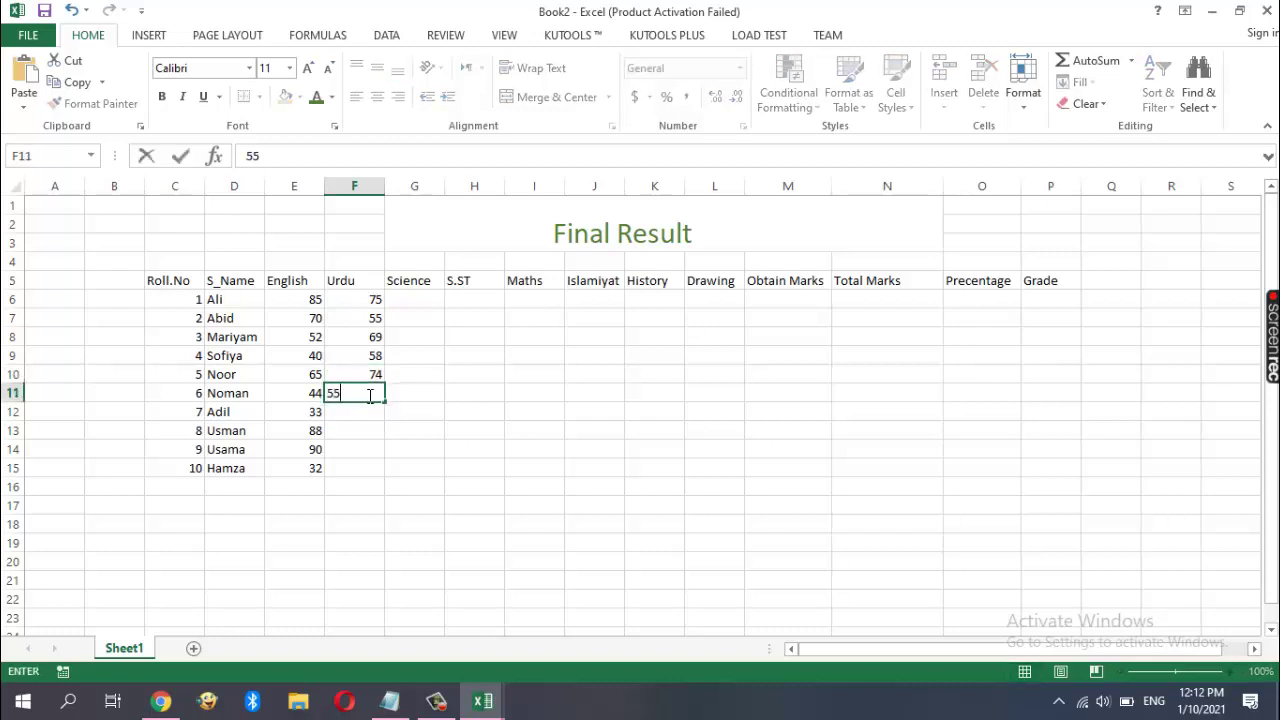
left_click(371, 414)
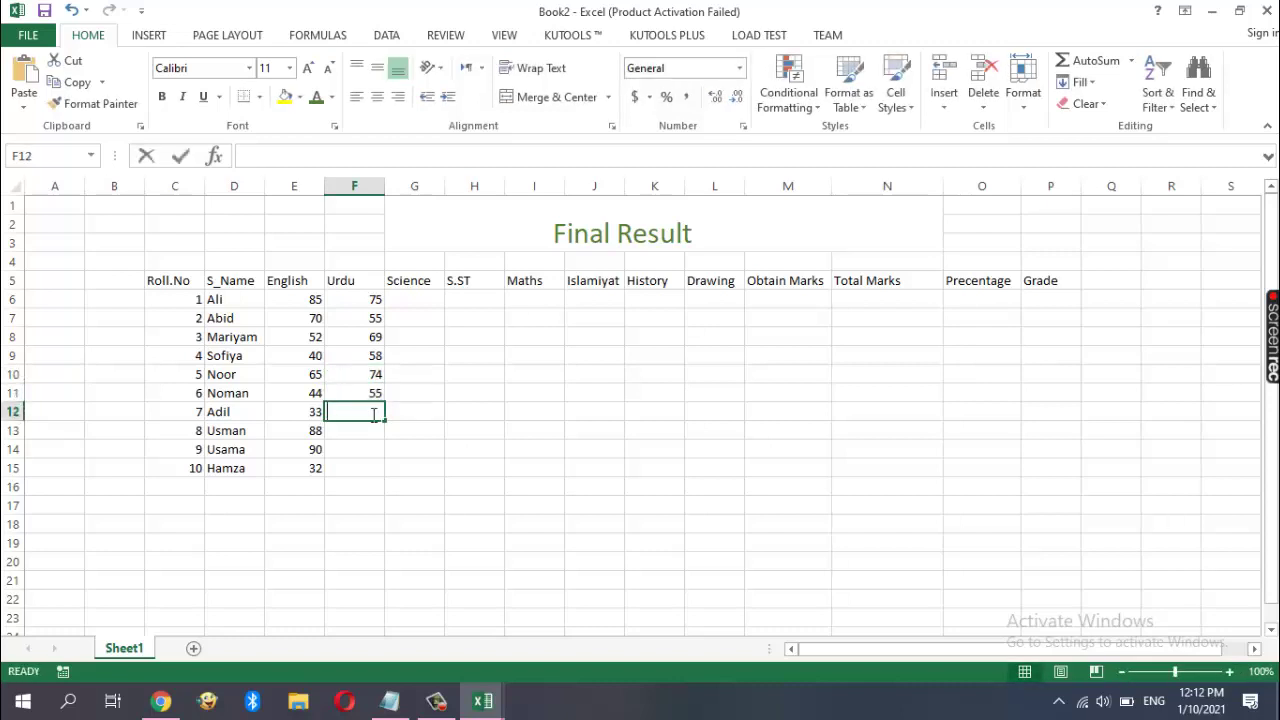
type("40")
left_click(373, 436)
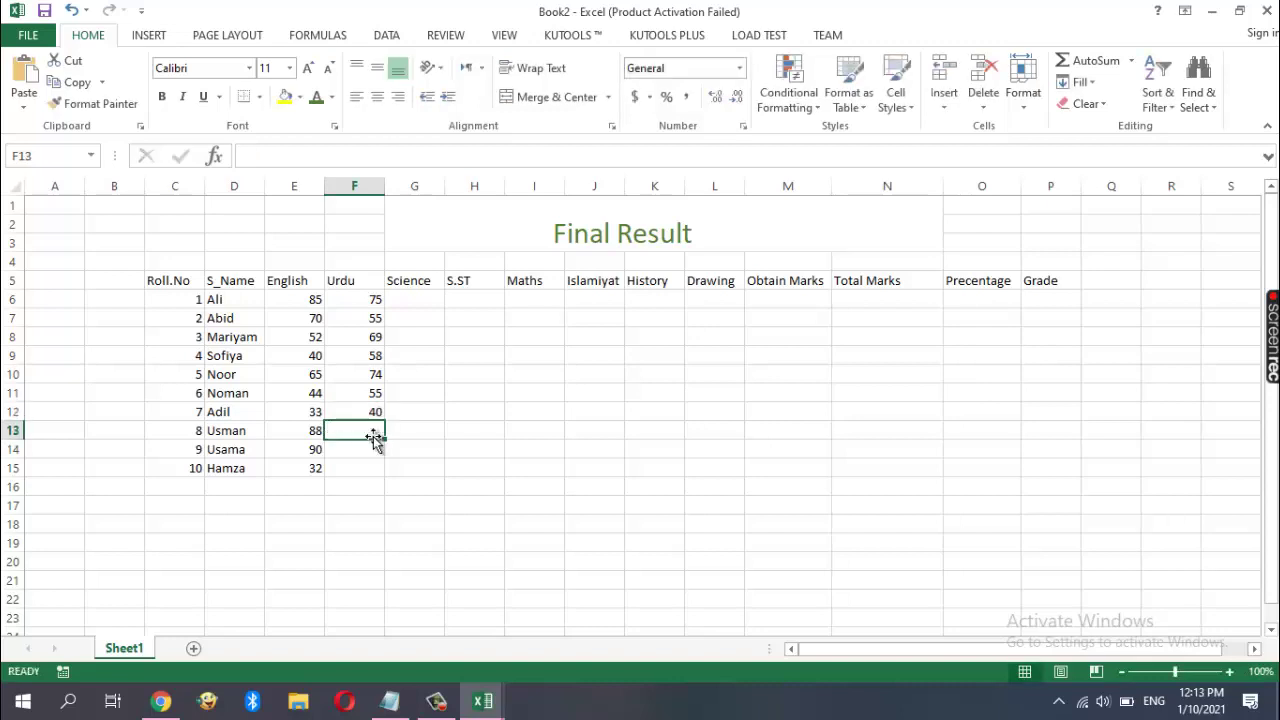
type("66")
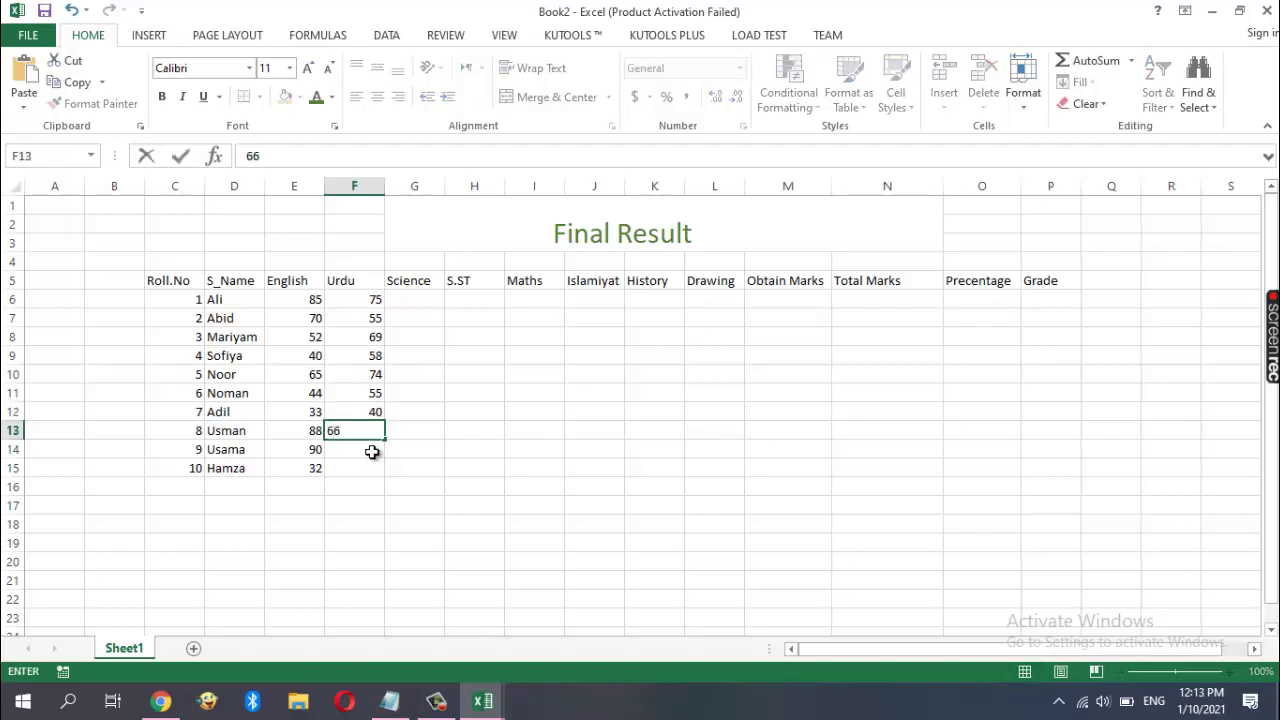
left_click(371, 450)
type("88")
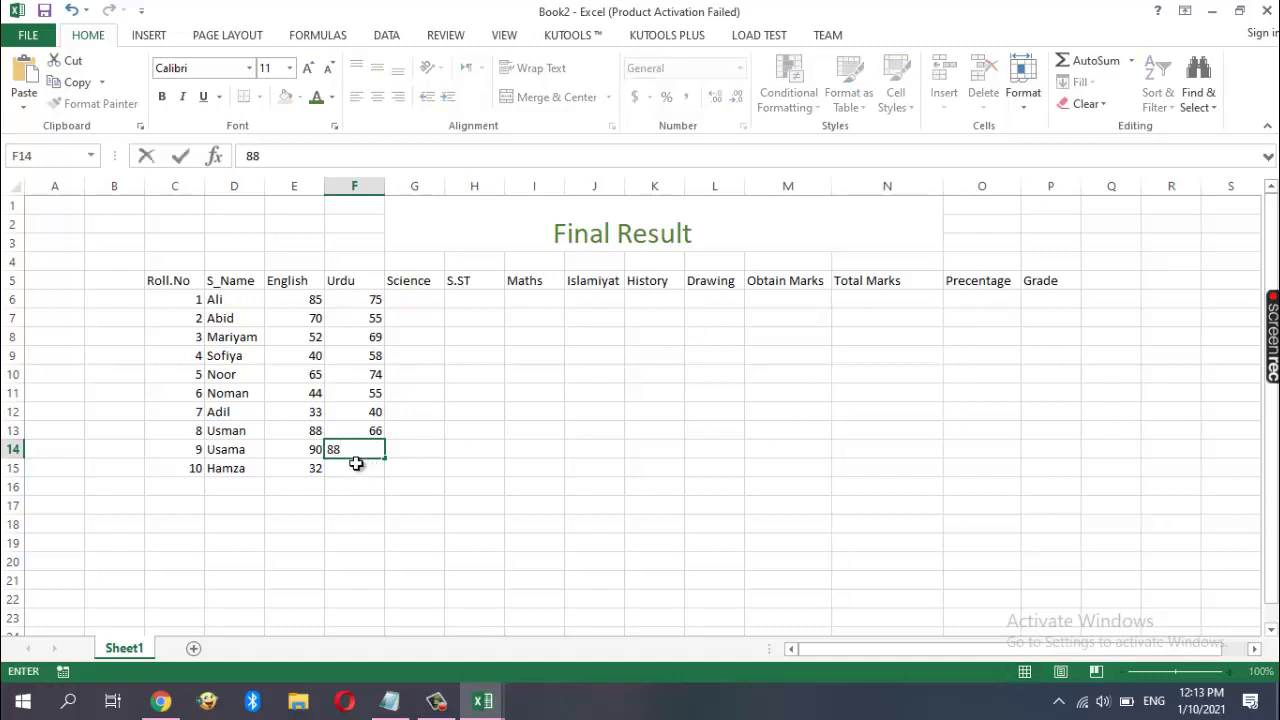
left_click(359, 465)
type("77")
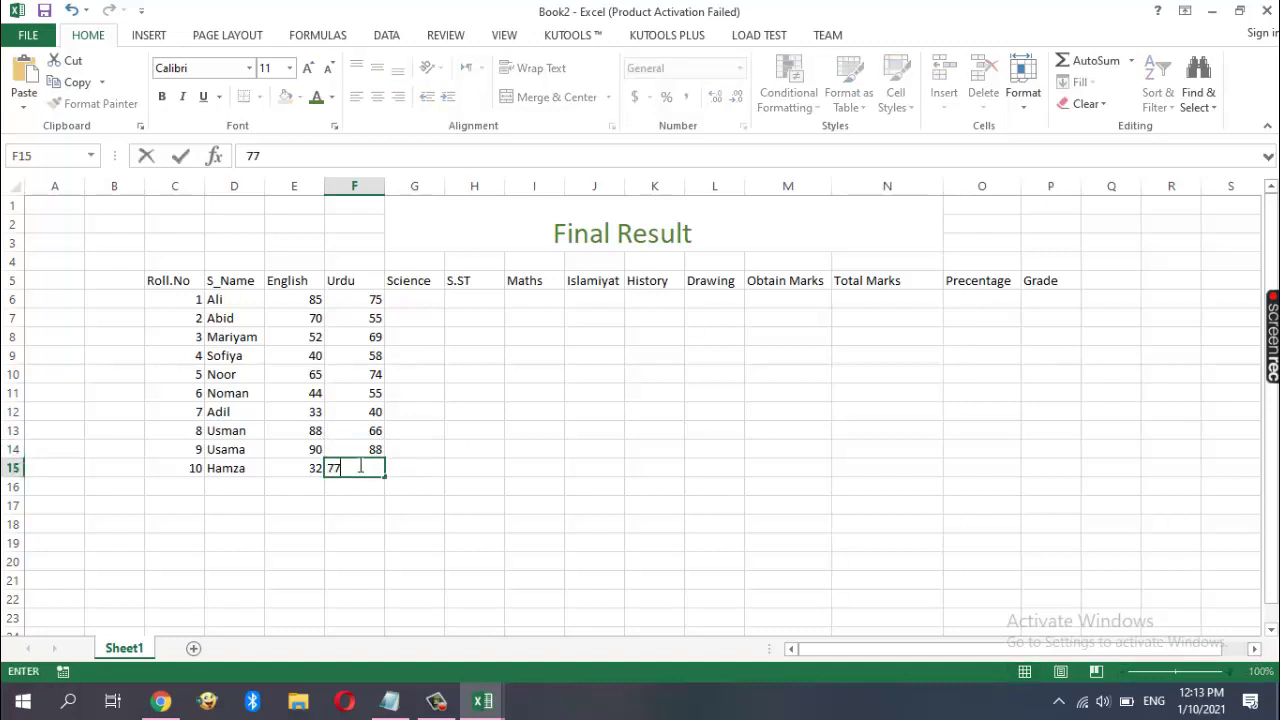
left_click(429, 302)
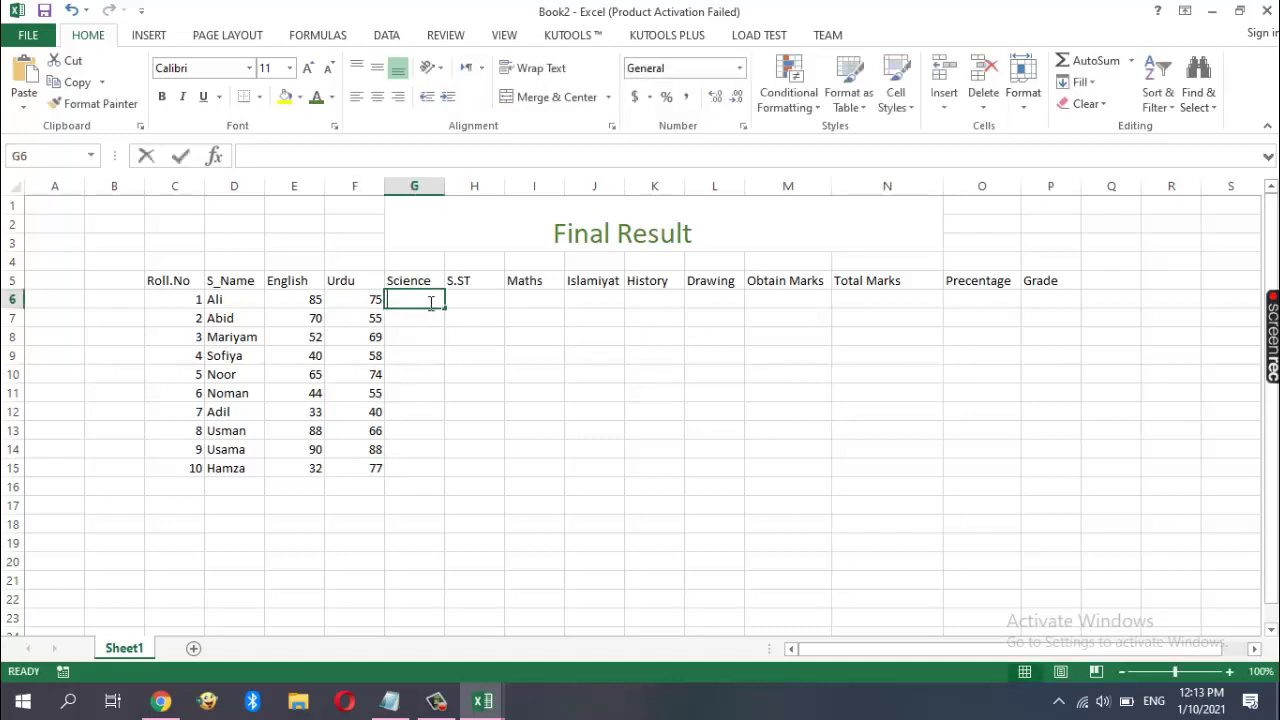
Enter Science marks 60, 58, 78, 36, 75 in G6:G10
type("60")
left_click(429, 318)
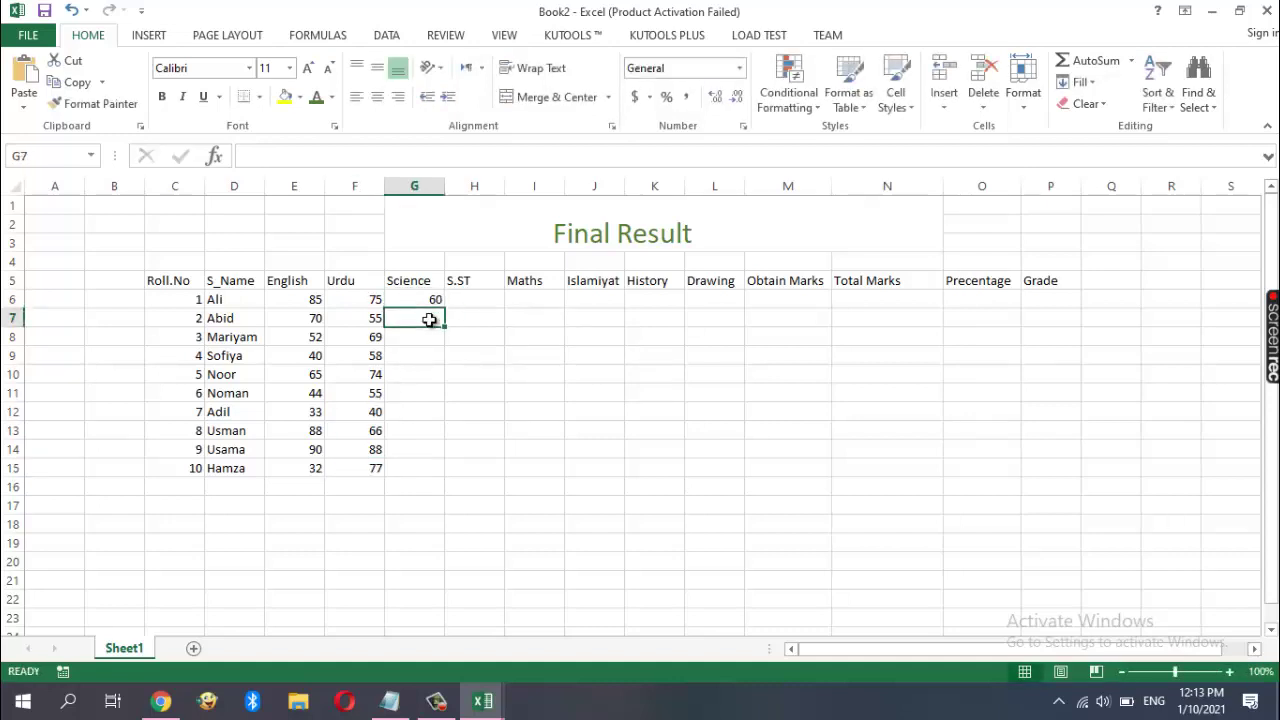
type("58")
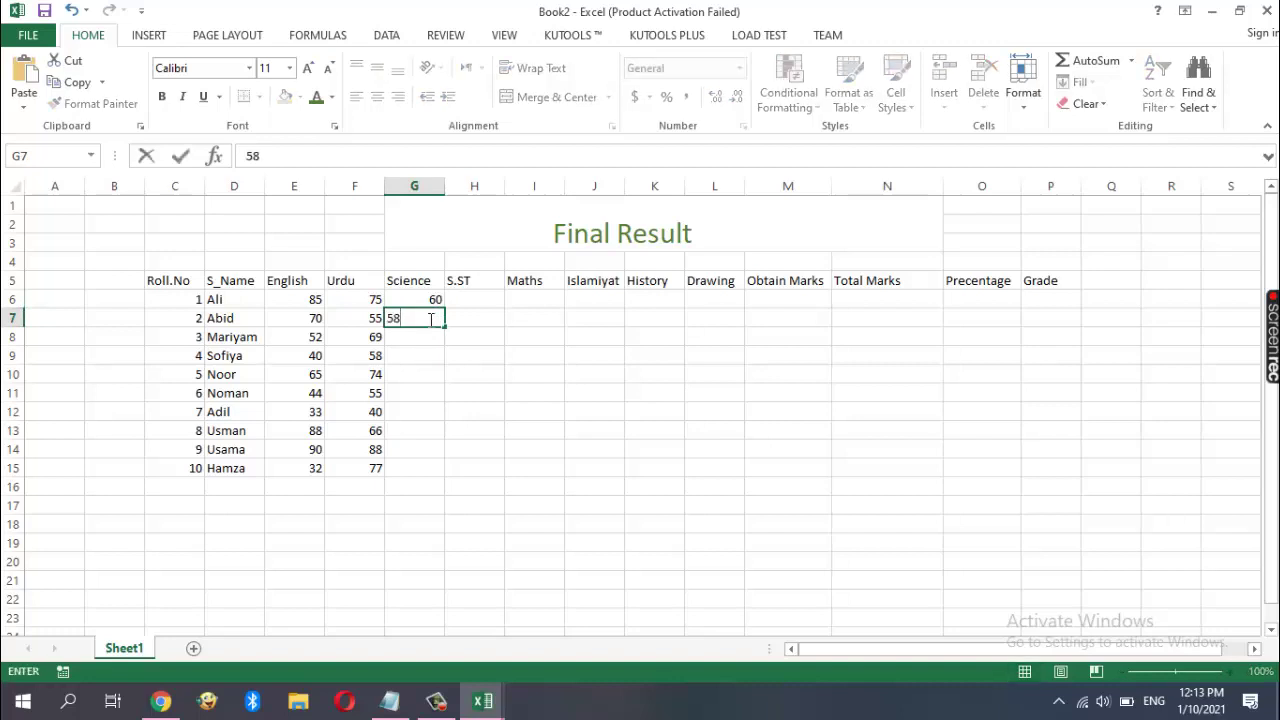
left_click(425, 336)
type("9")
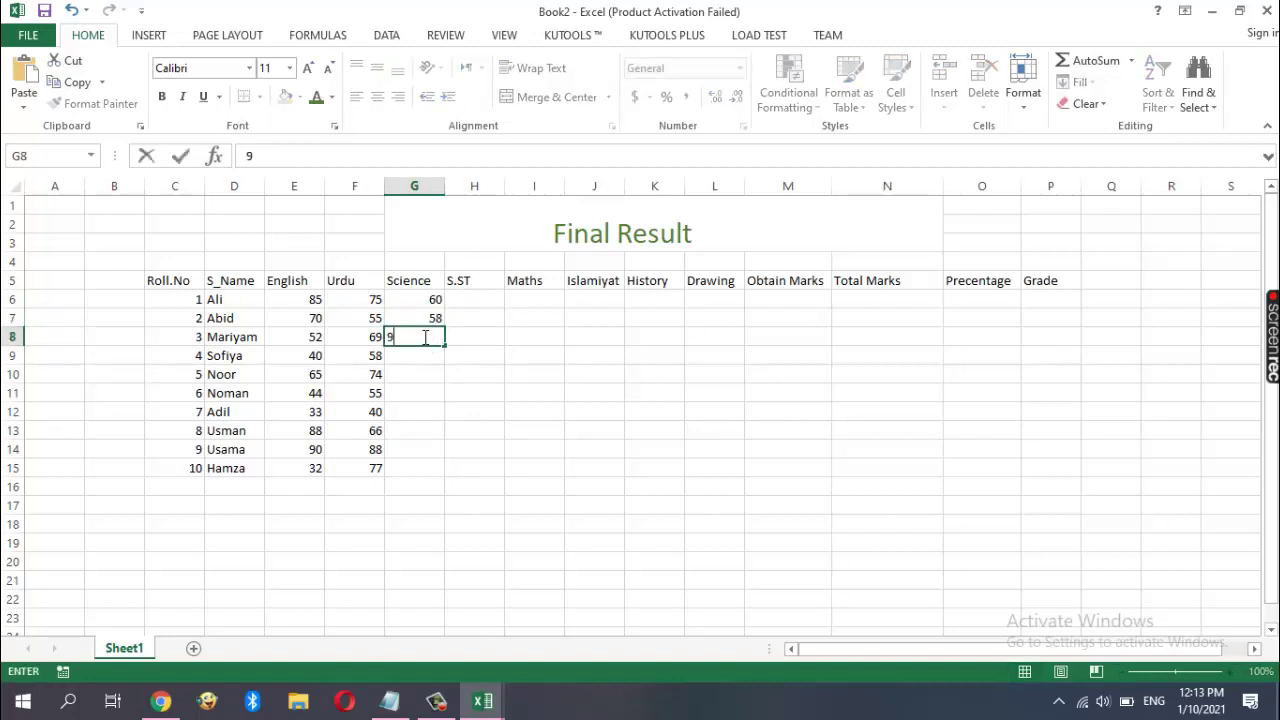
key("BackSpace")
type("78")
left_click(427, 357)
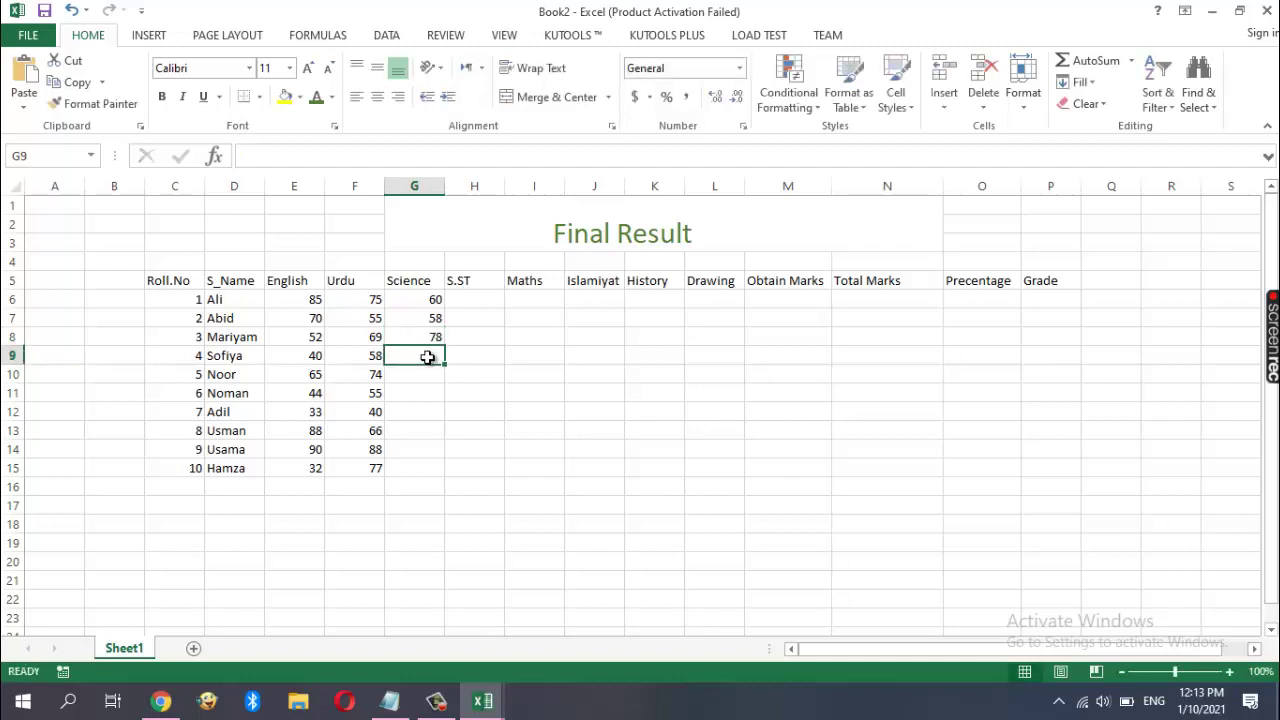
type("36")
left_click(427, 378)
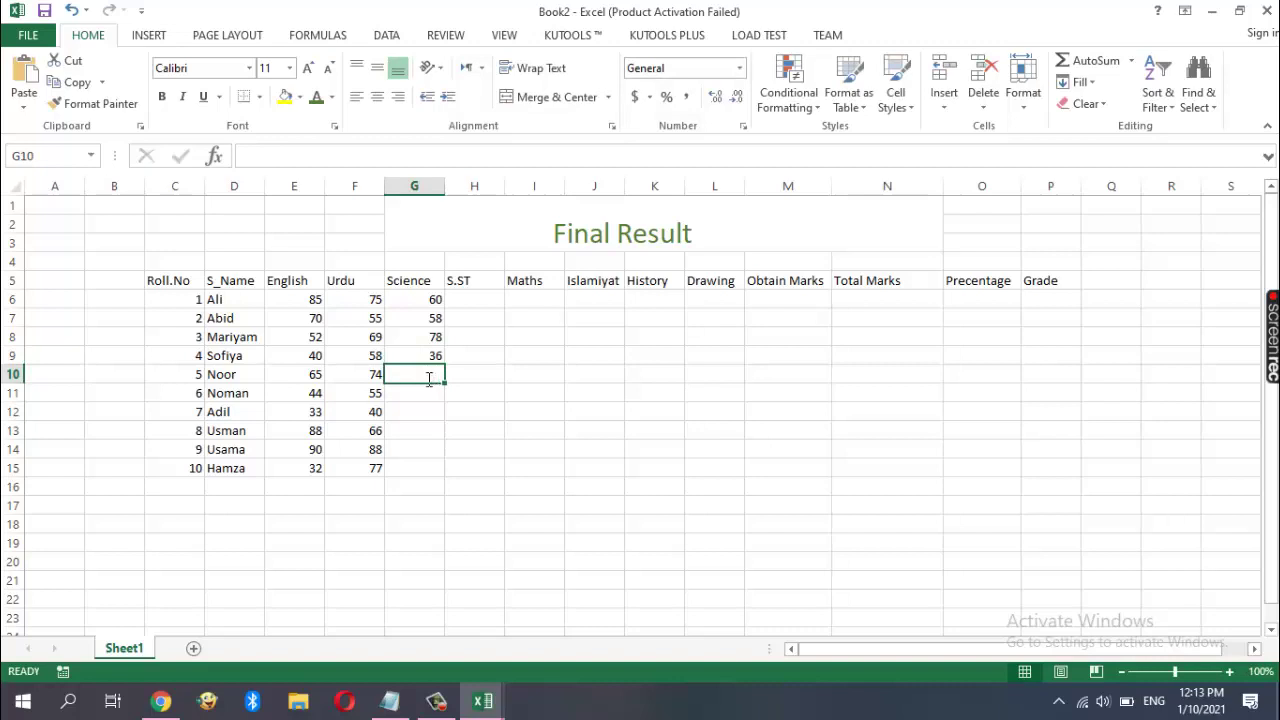
type("75")
left_click(425, 392)
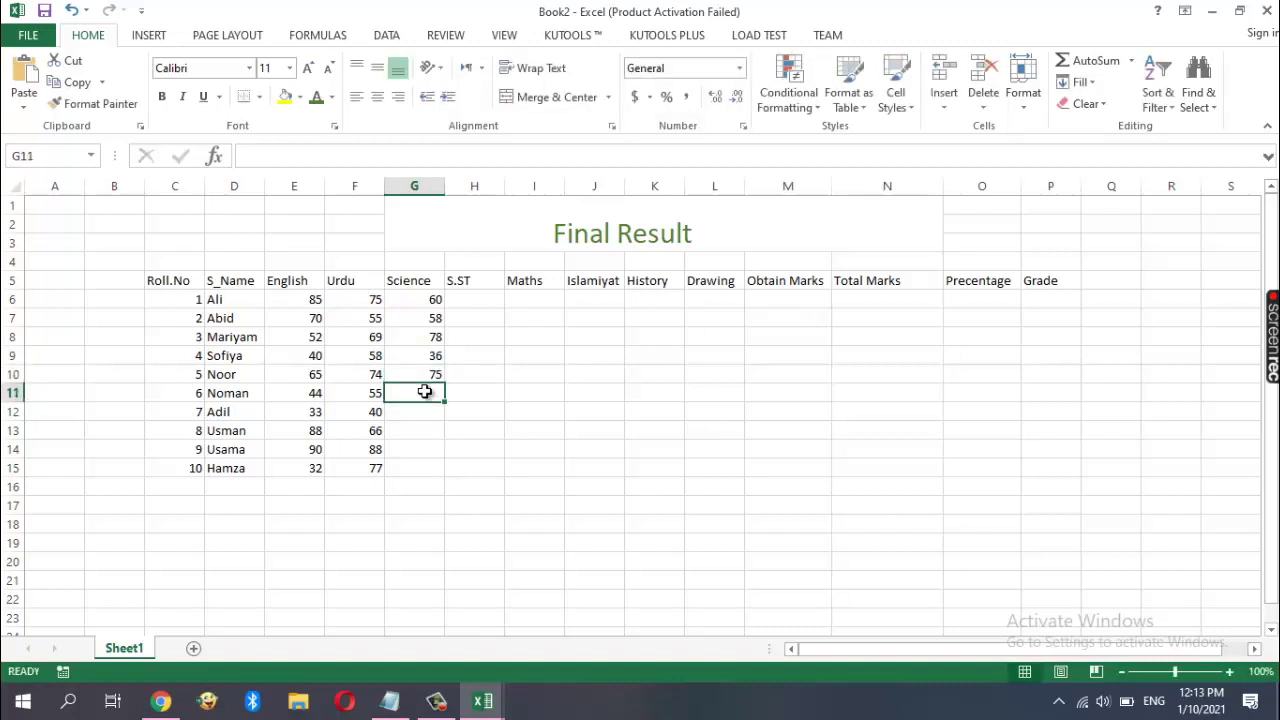
Enter Science marks 65, 55, 44, 75, 54 in G11:G15
type("65")
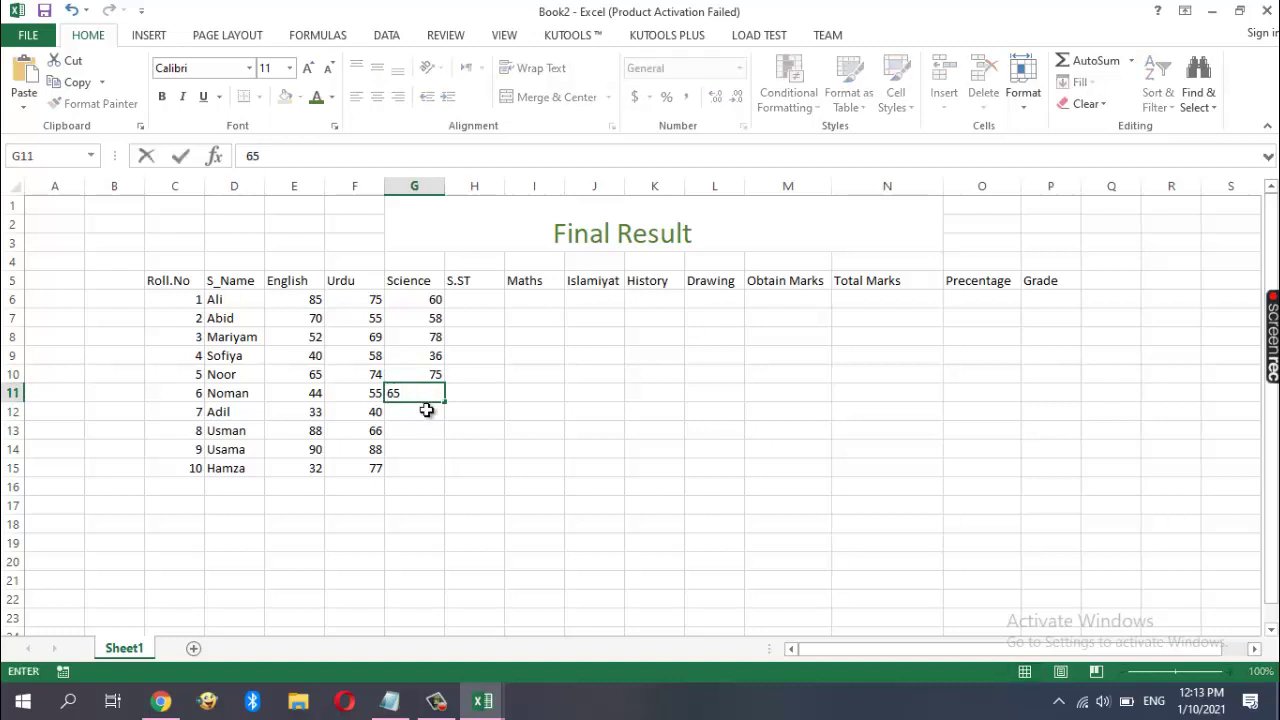
left_click(427, 410)
type("55")
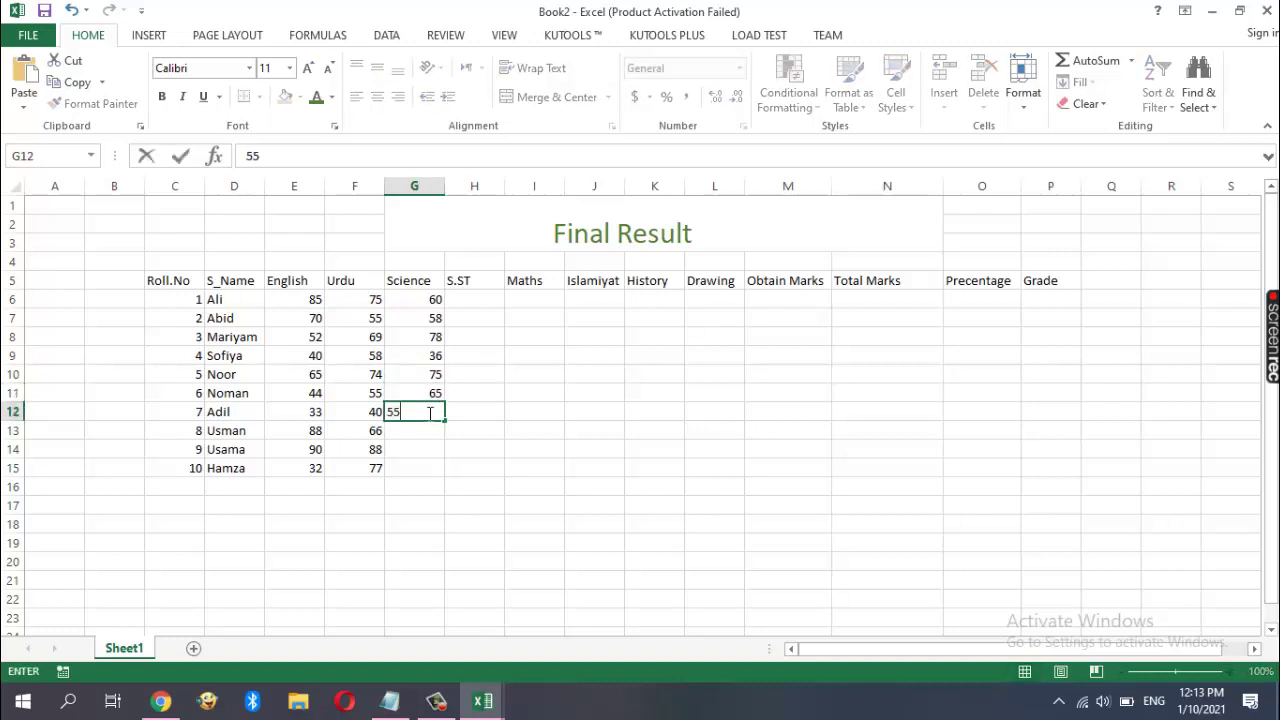
left_click(428, 429)
type("44")
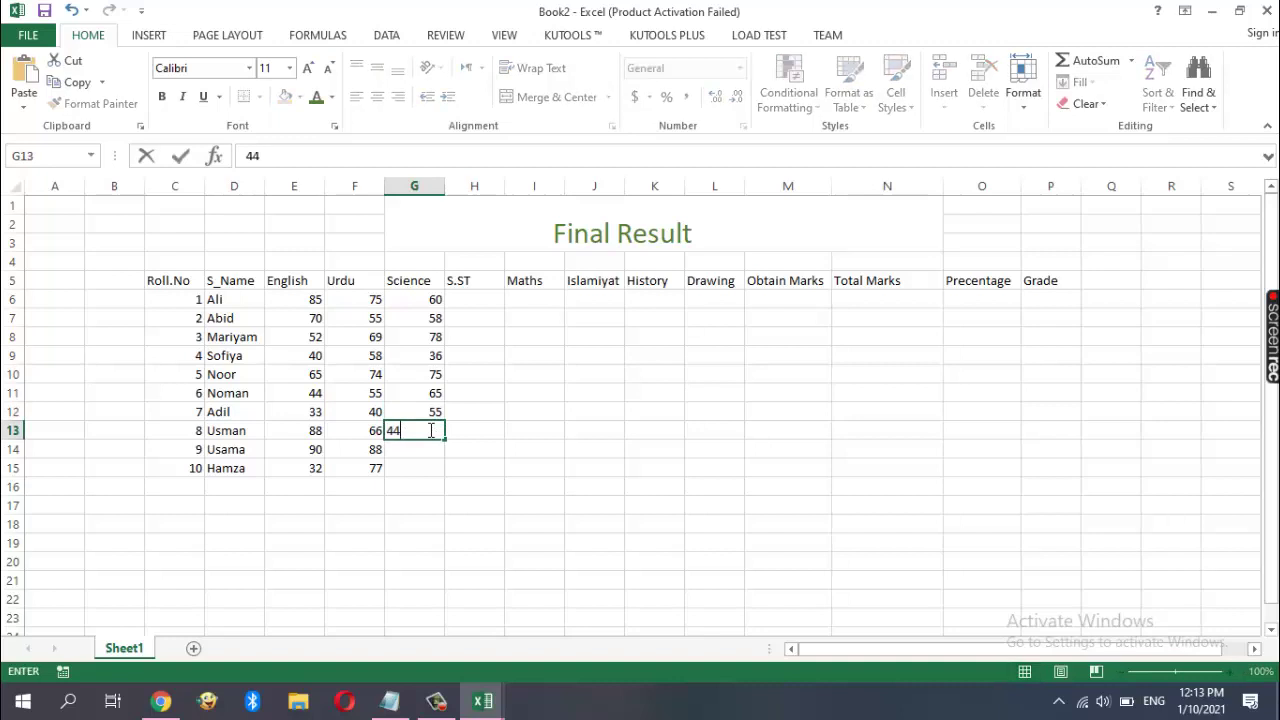
left_click(428, 451)
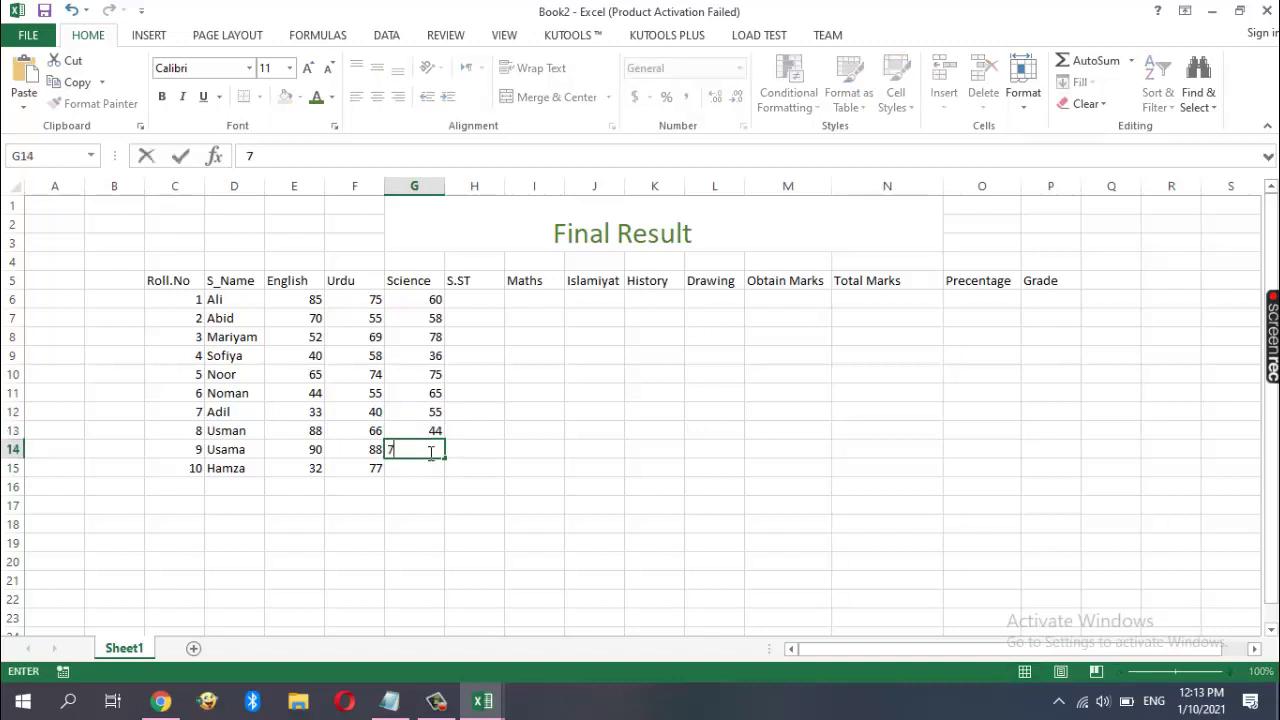
type("75")
left_click(427, 469)
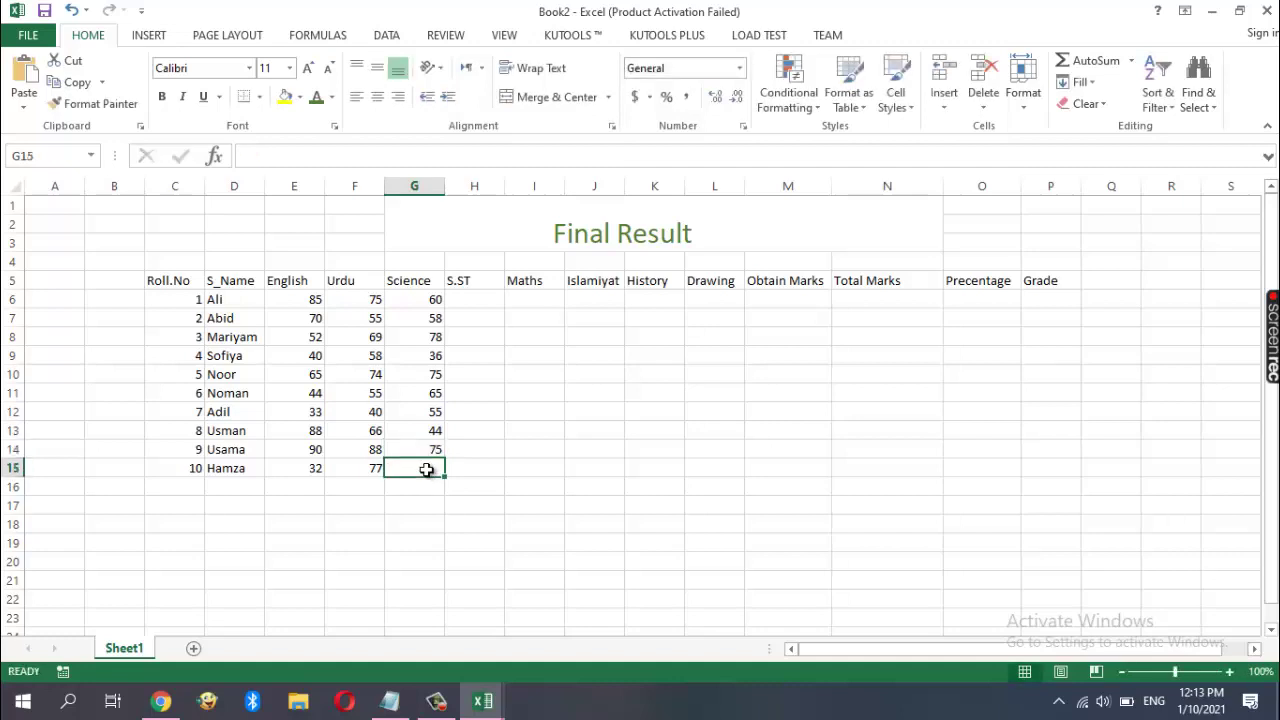
type("54")
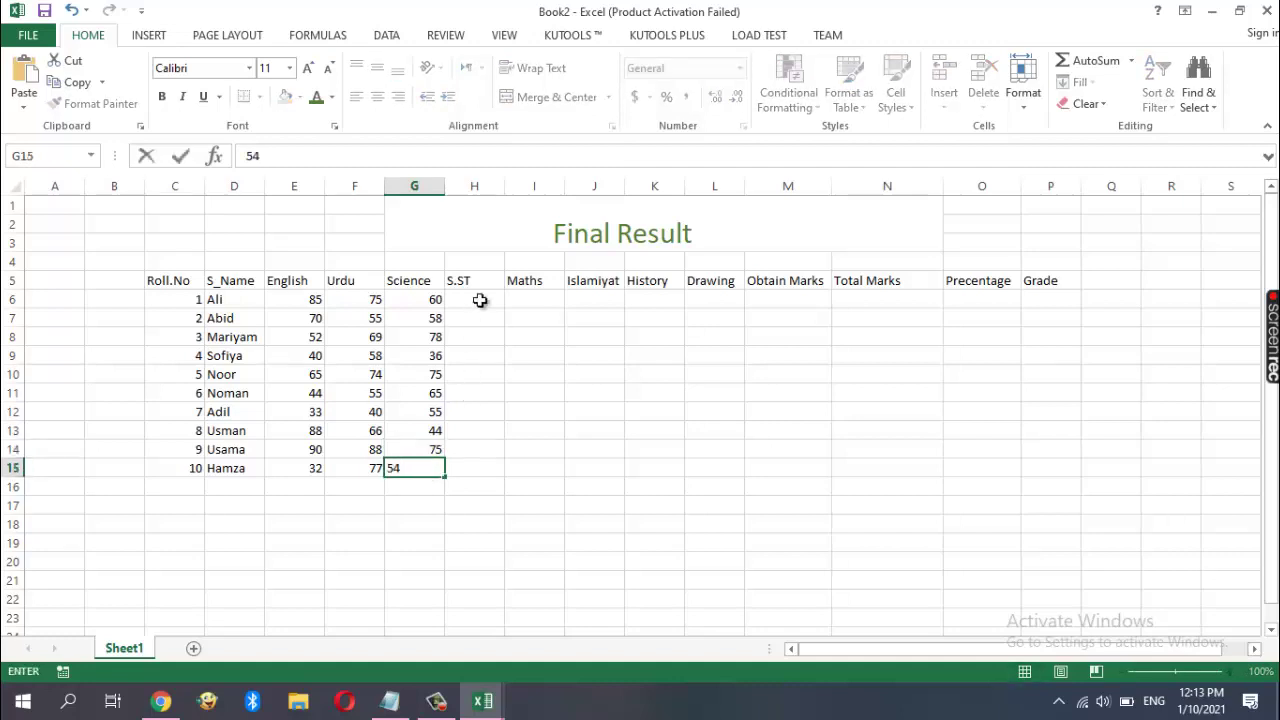
left_click(480, 297)
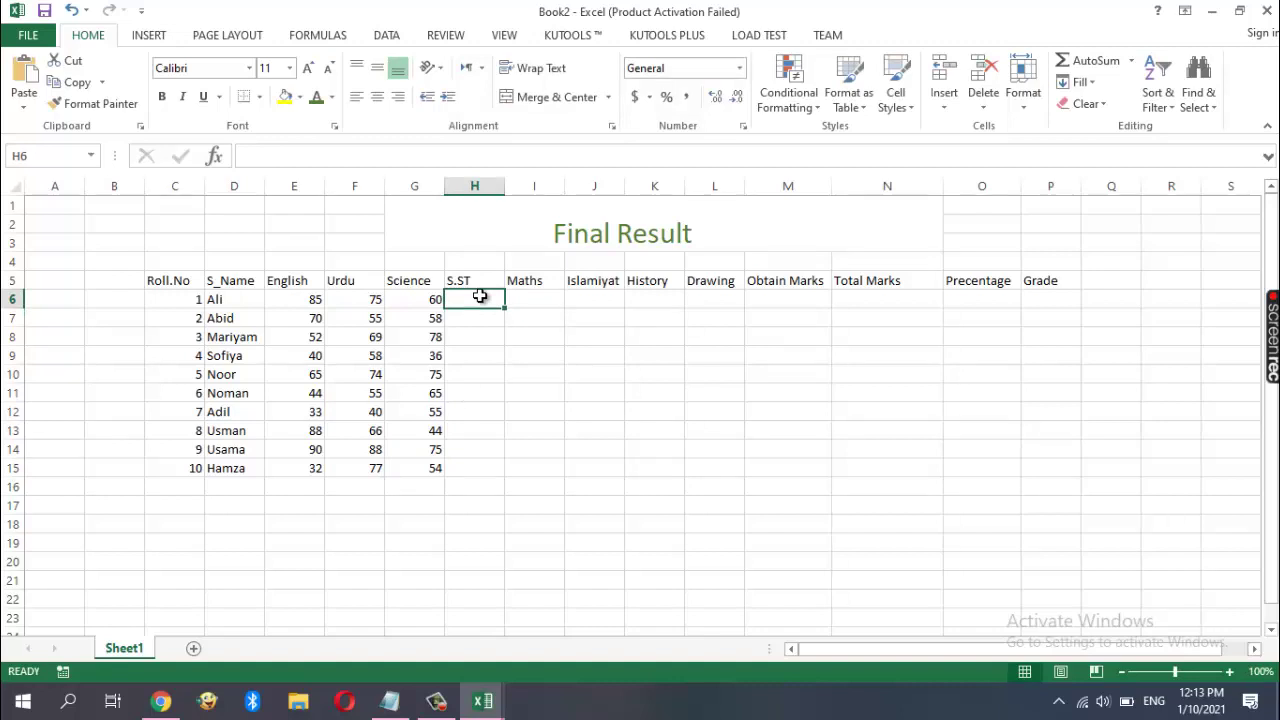
Enter S.ST marks 65, 55, 45, 69, 67 in H6:H10
type("65")
left_click(485, 317)
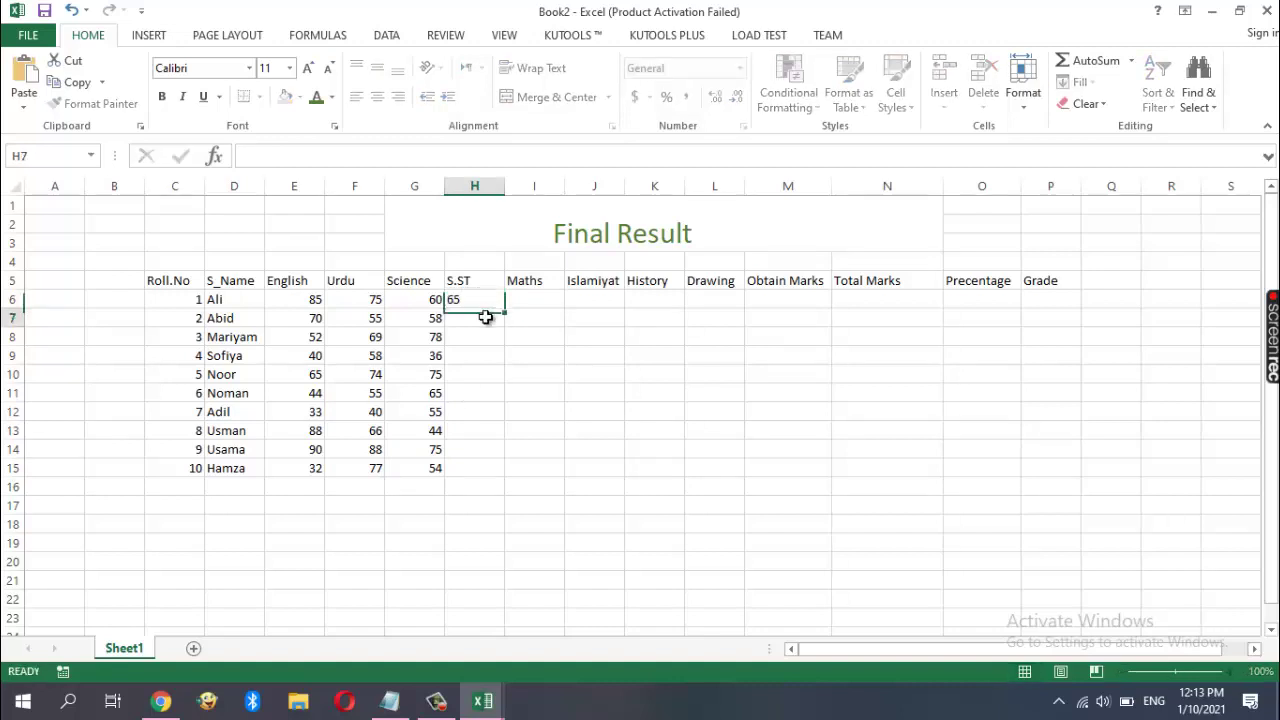
type("55")
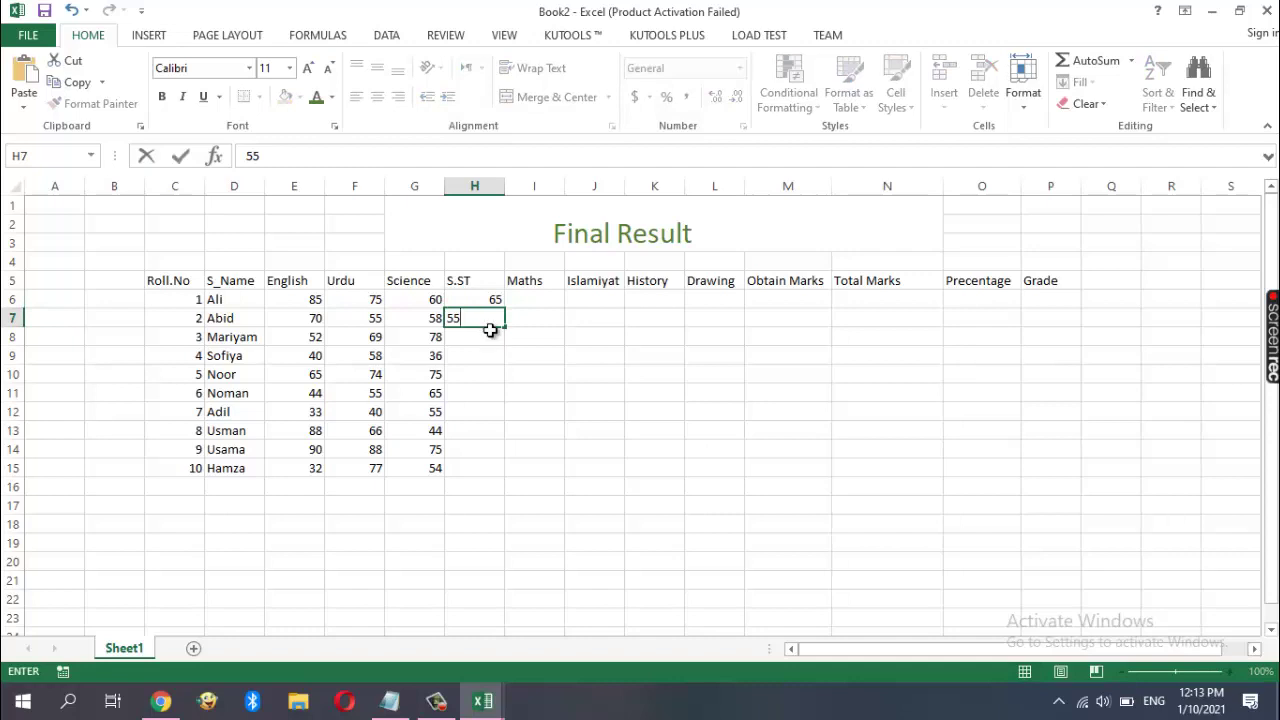
left_click(492, 343)
type("45")
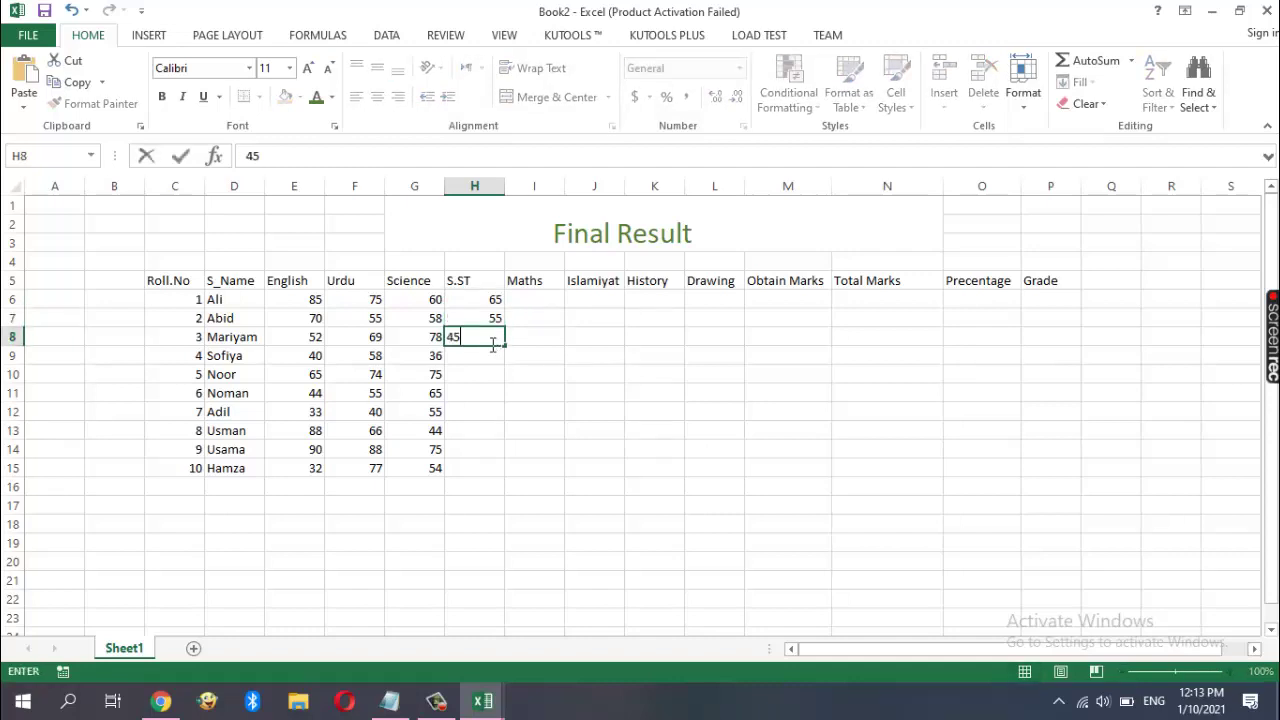
left_click(492, 353)
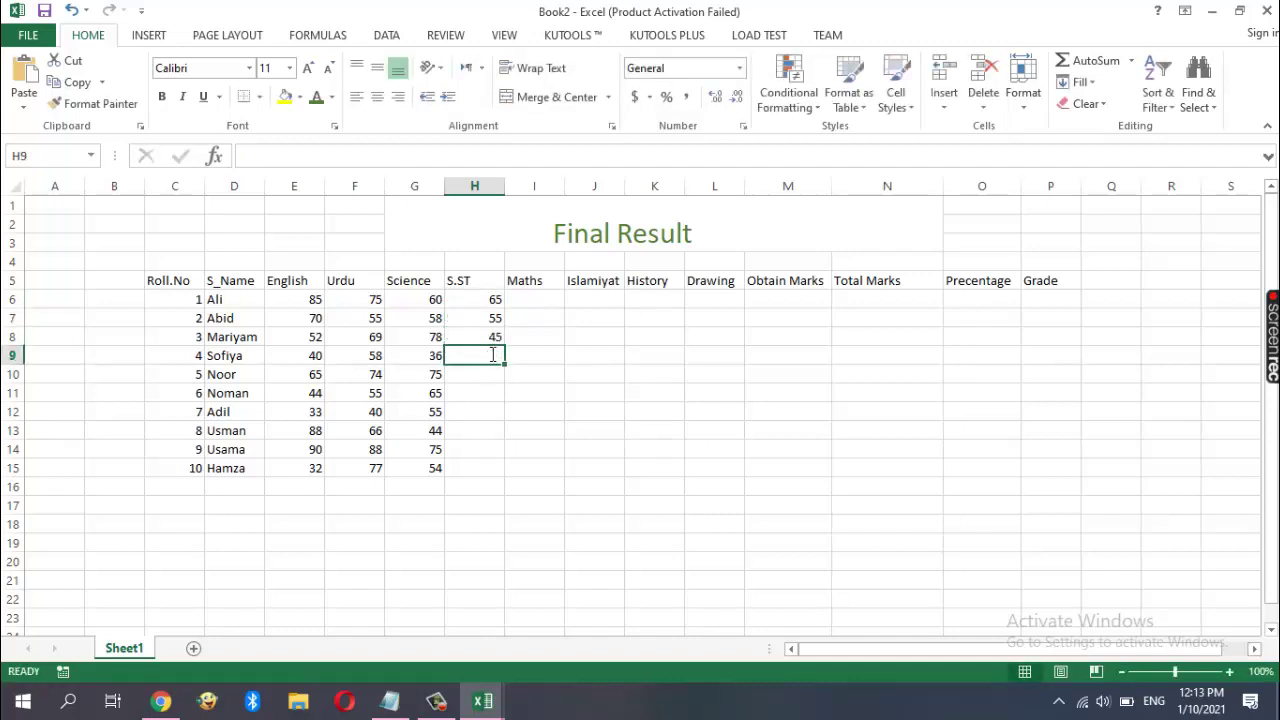
type("69")
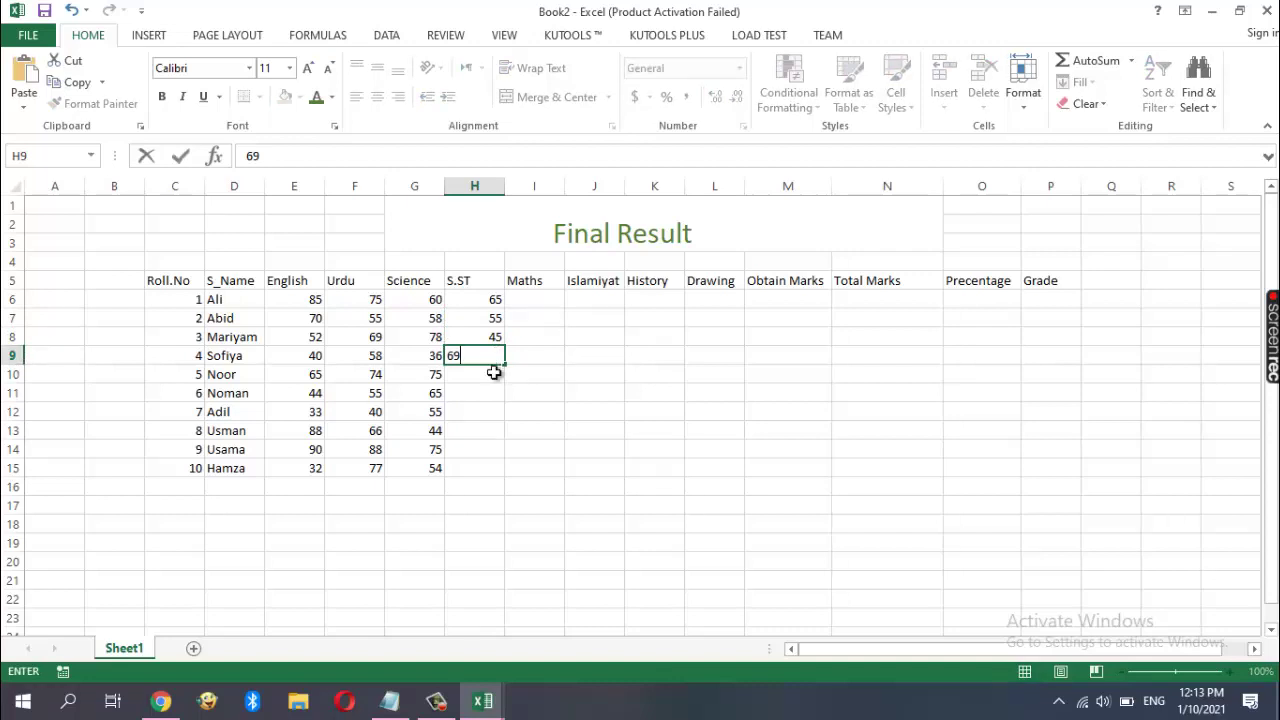
left_click(494, 372)
type("67")
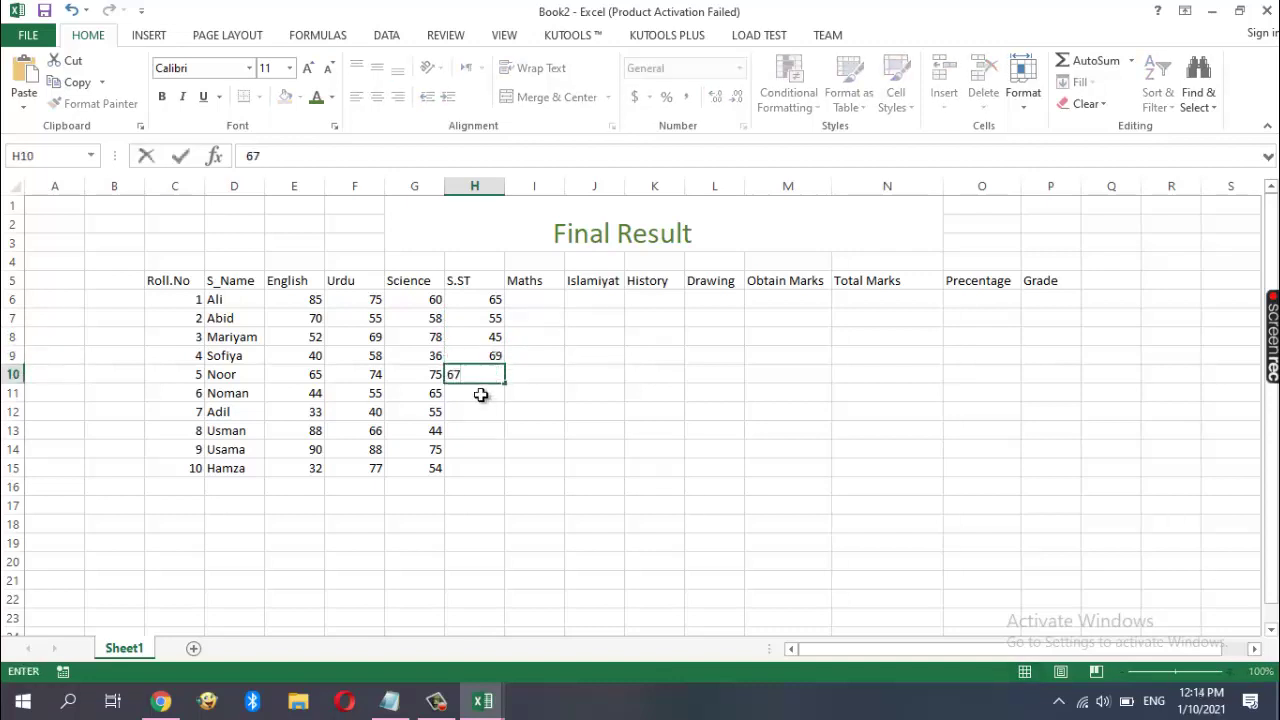
left_click(482, 393)
Enter S.ST marks 59, 45, 44, 66, 40 in H11:H15, correcting 25 to 66
type("59")
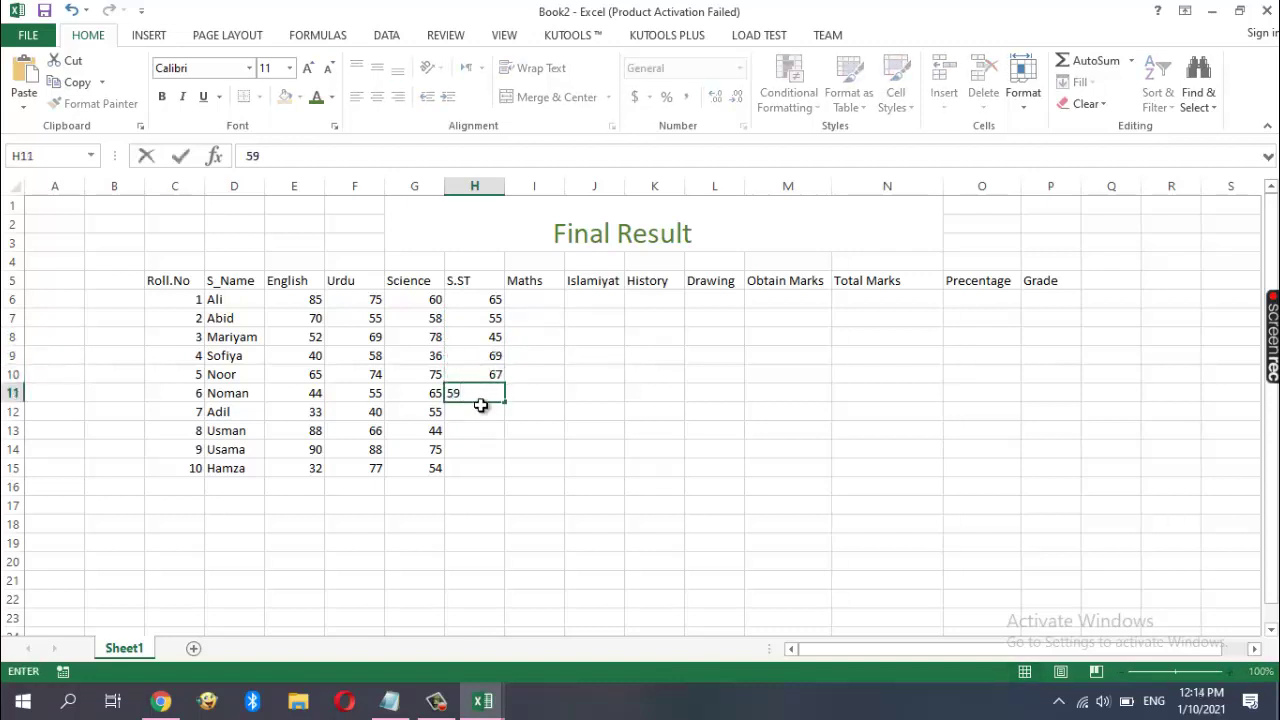
left_click(482, 412)
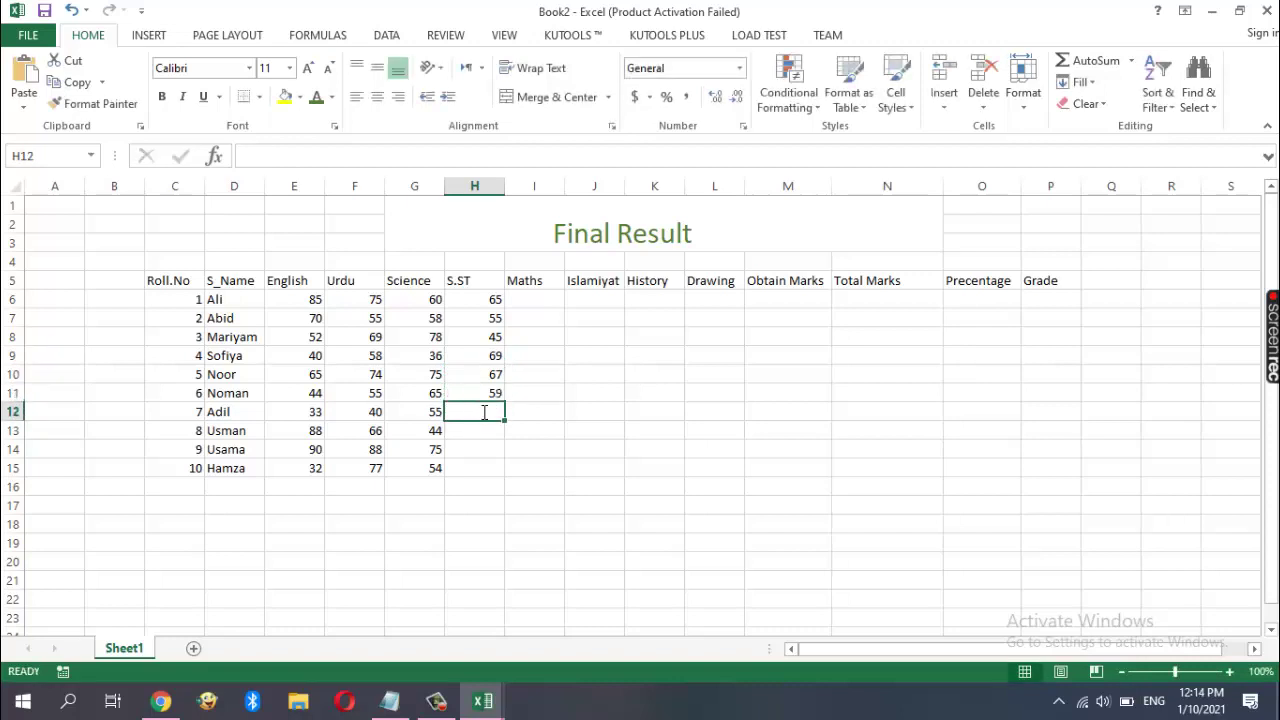
type("45")
left_click(484, 429)
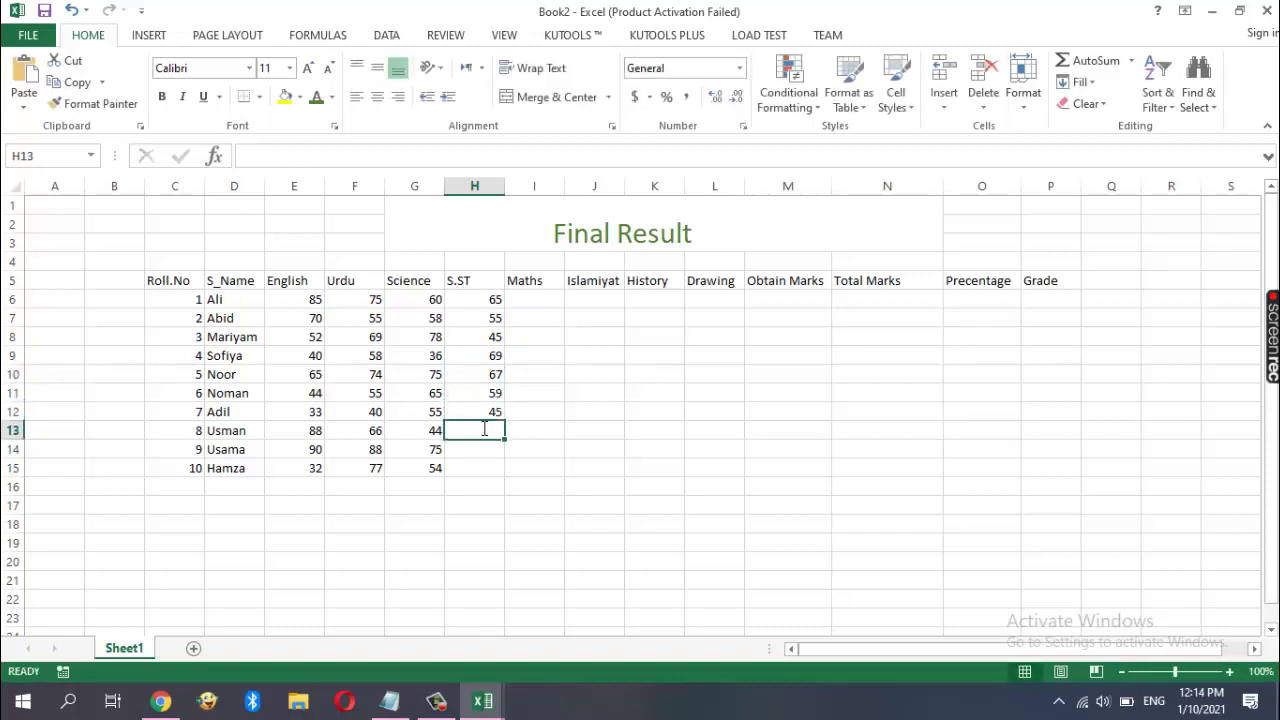
type("44")
left_click(483, 449)
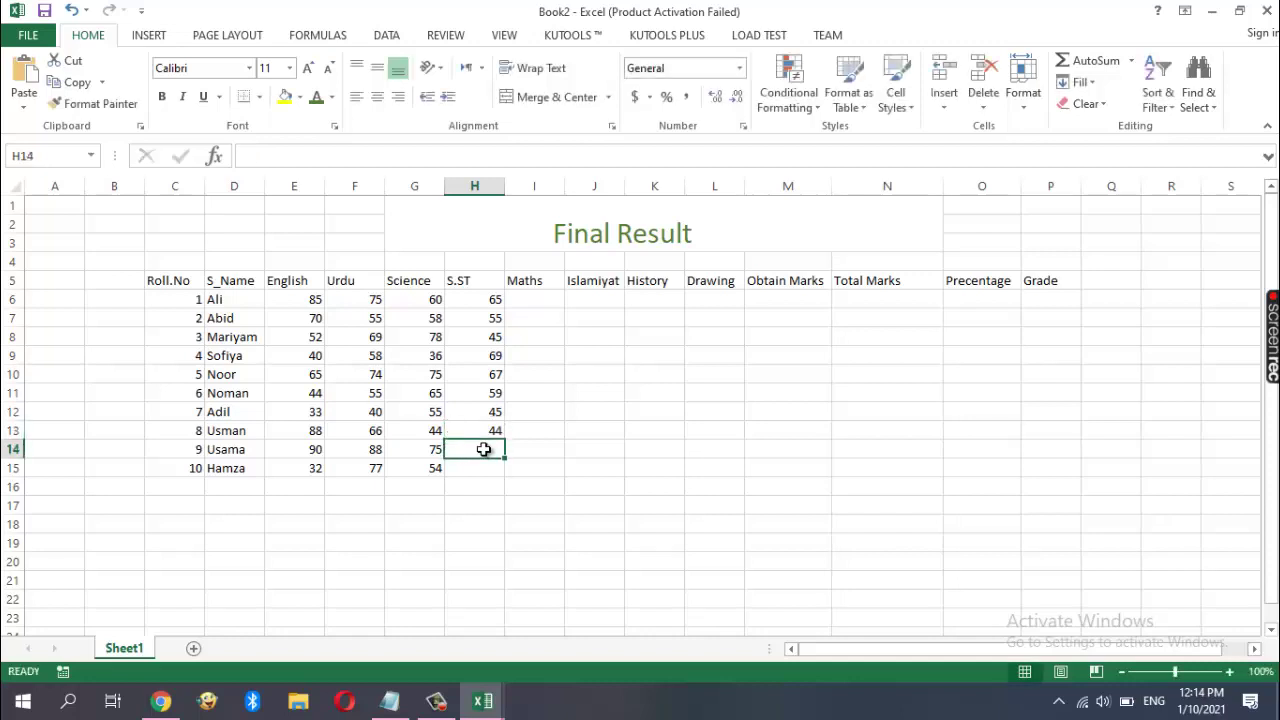
type("25")
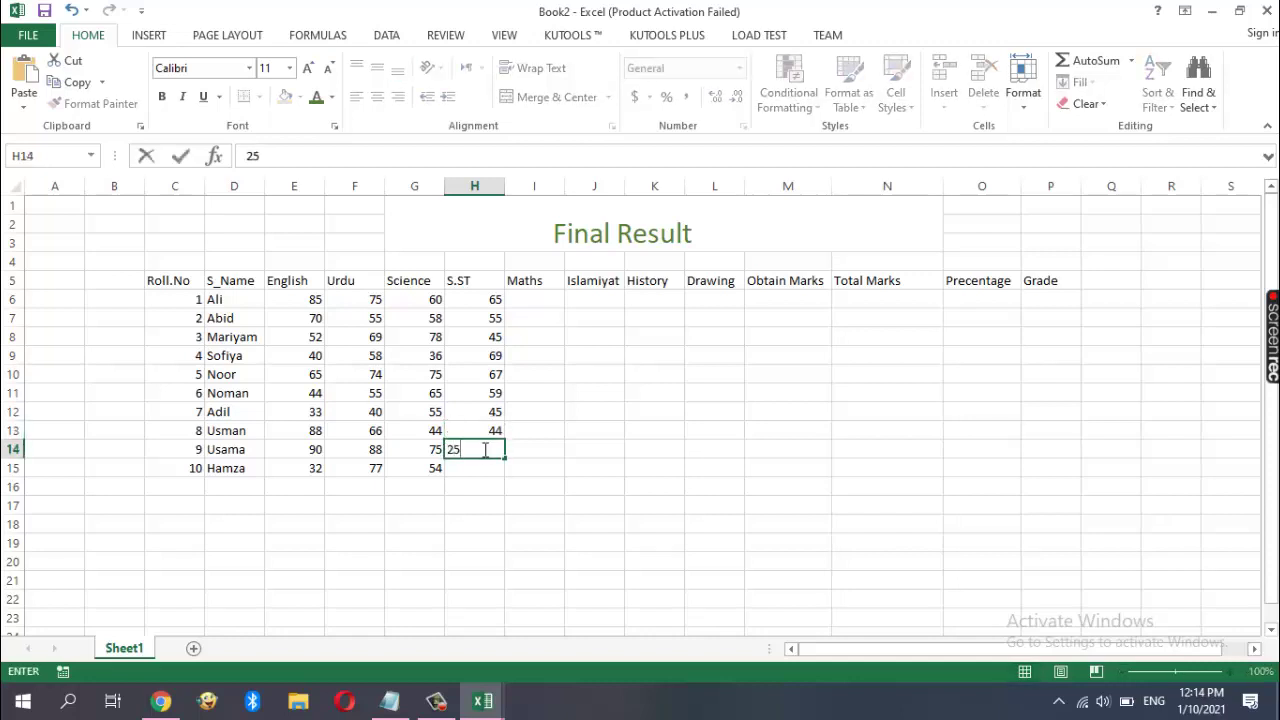
key("BackSpace")
key("BackSpace")
type("66")
key("Return")
type("40")
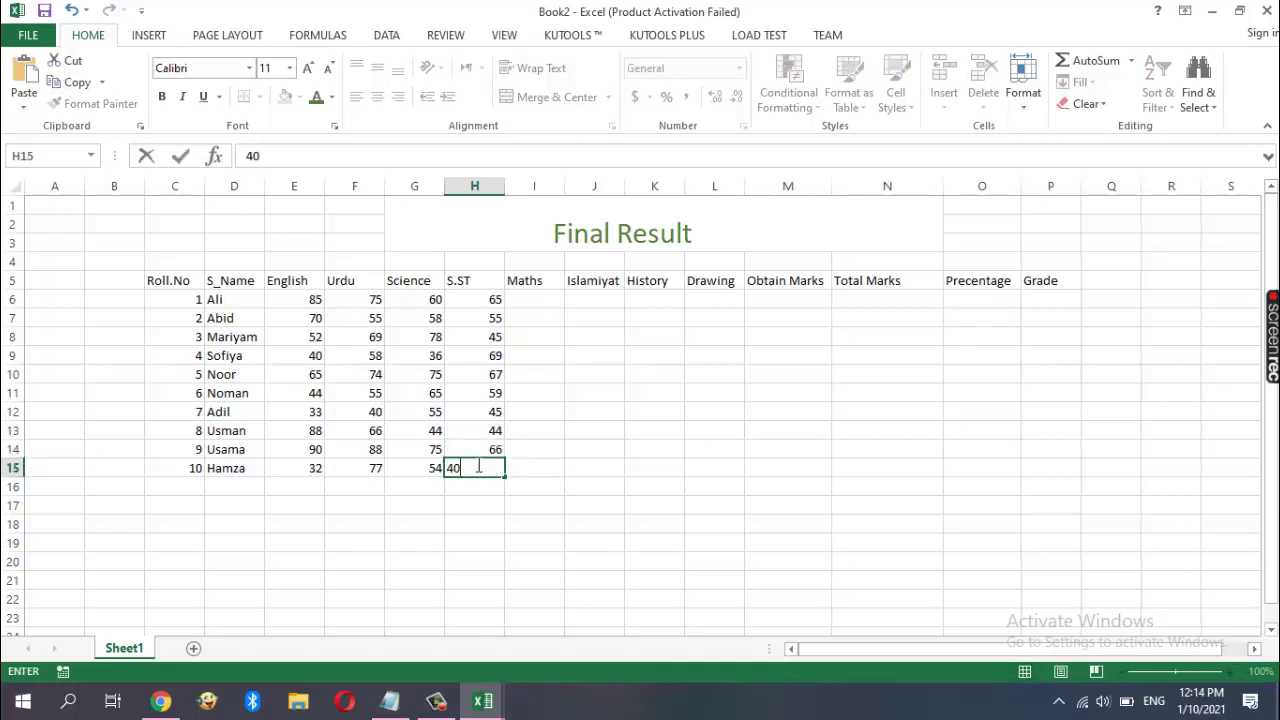
left_click(531, 304)
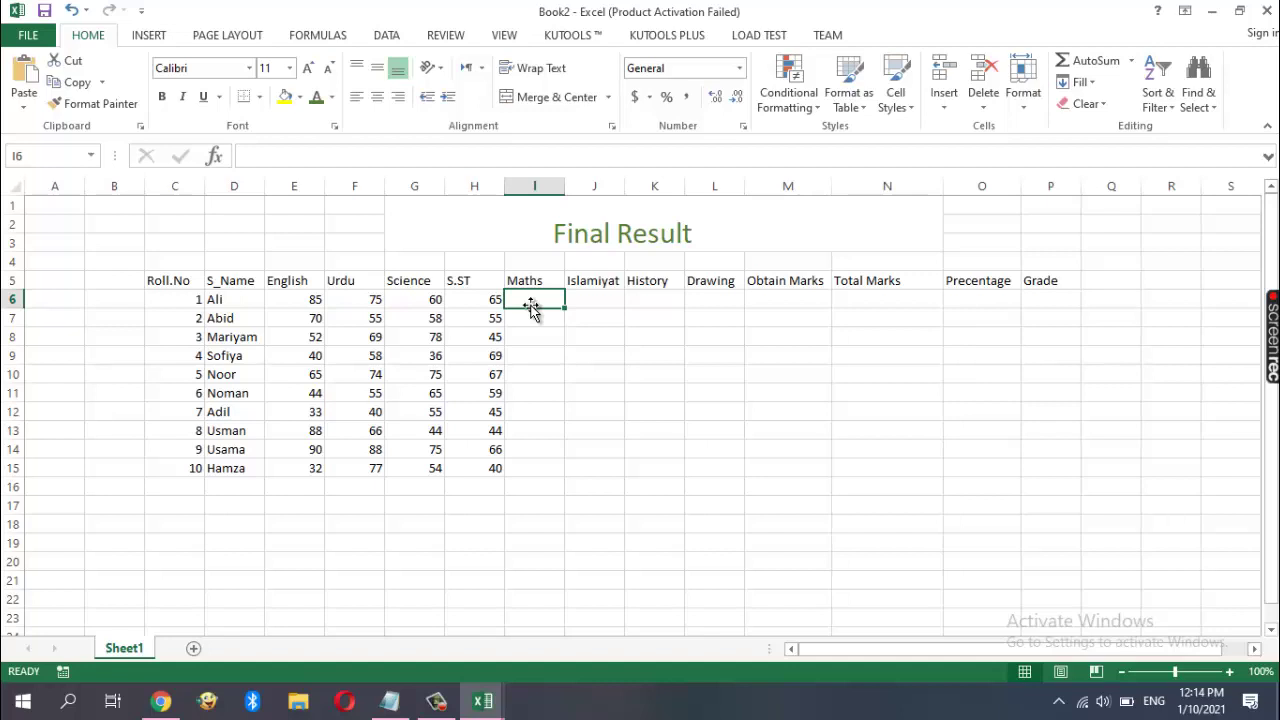
Enter Maths marks 74, 70, 50, 60, 70 in I6:I10
type("74")
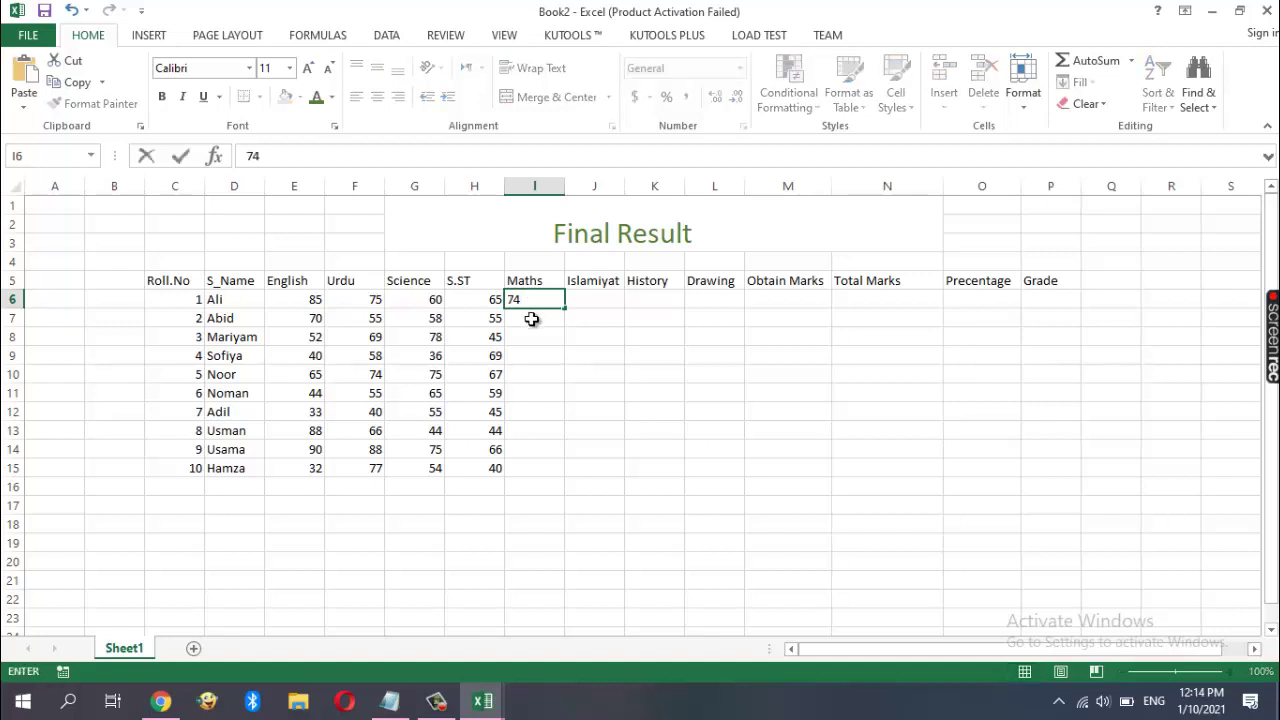
left_click(528, 318)
type("70")
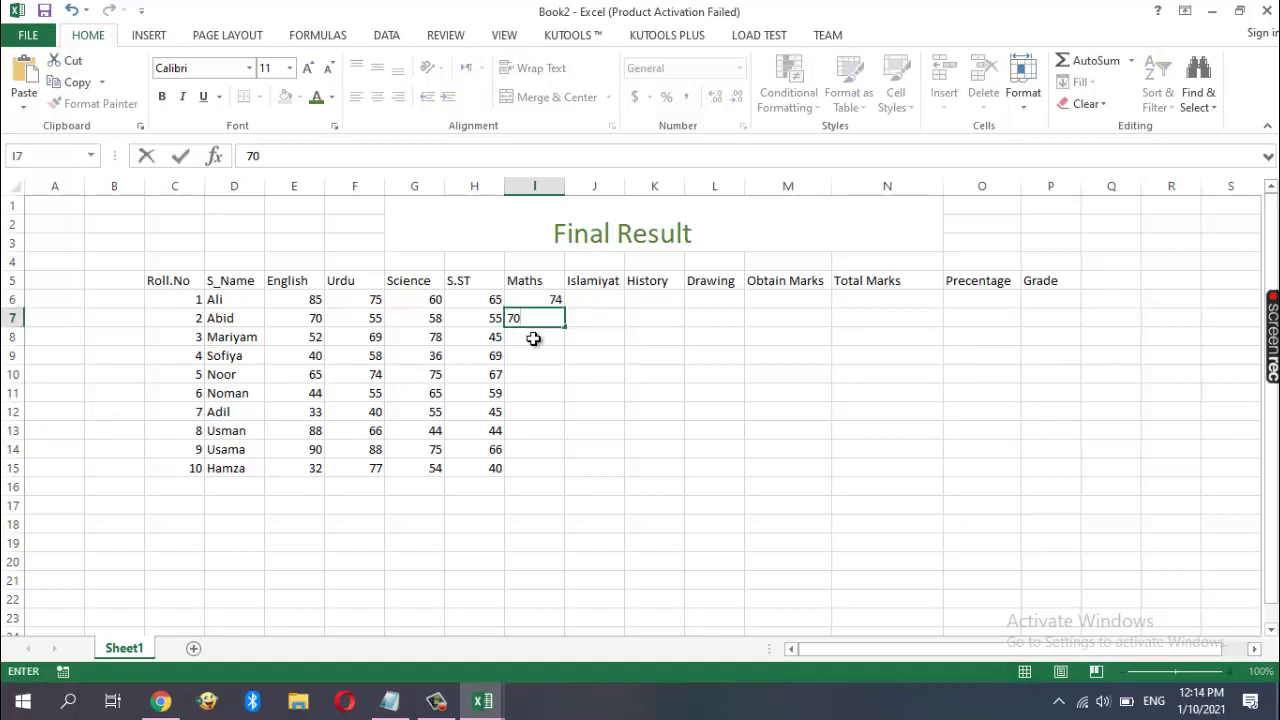
left_click(531, 337)
type("50")
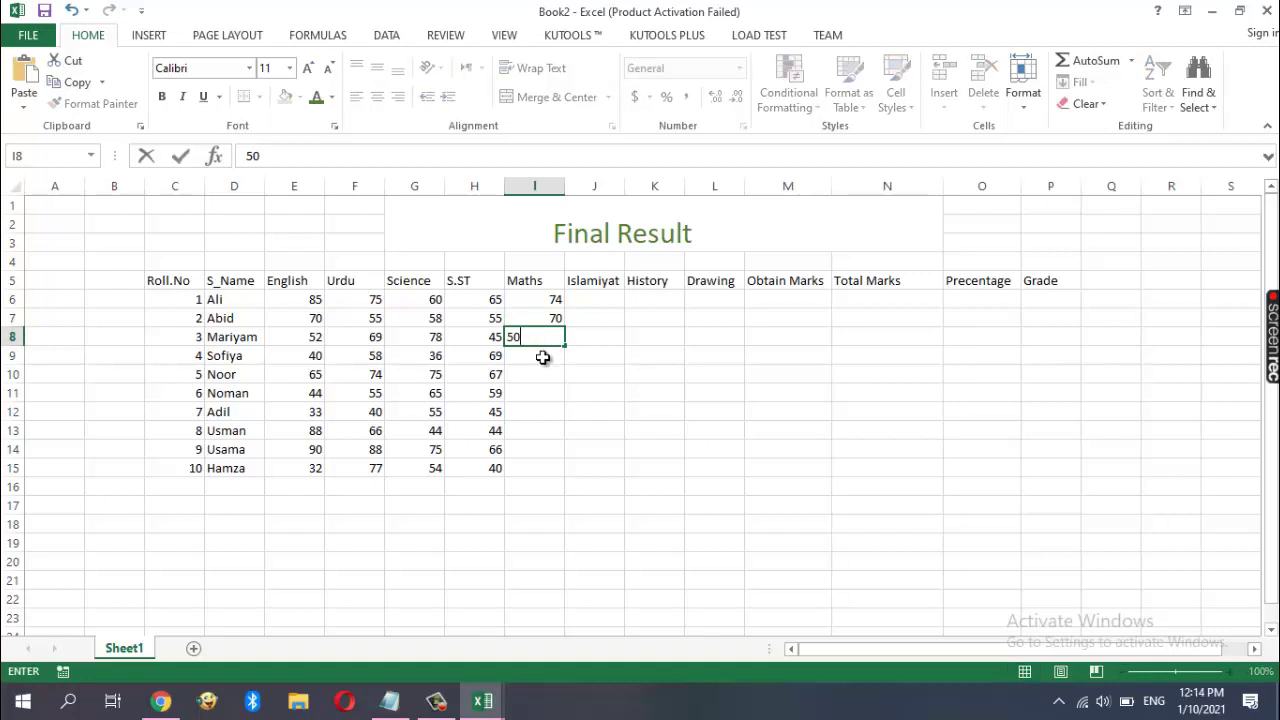
left_click(541, 355)
type("60")
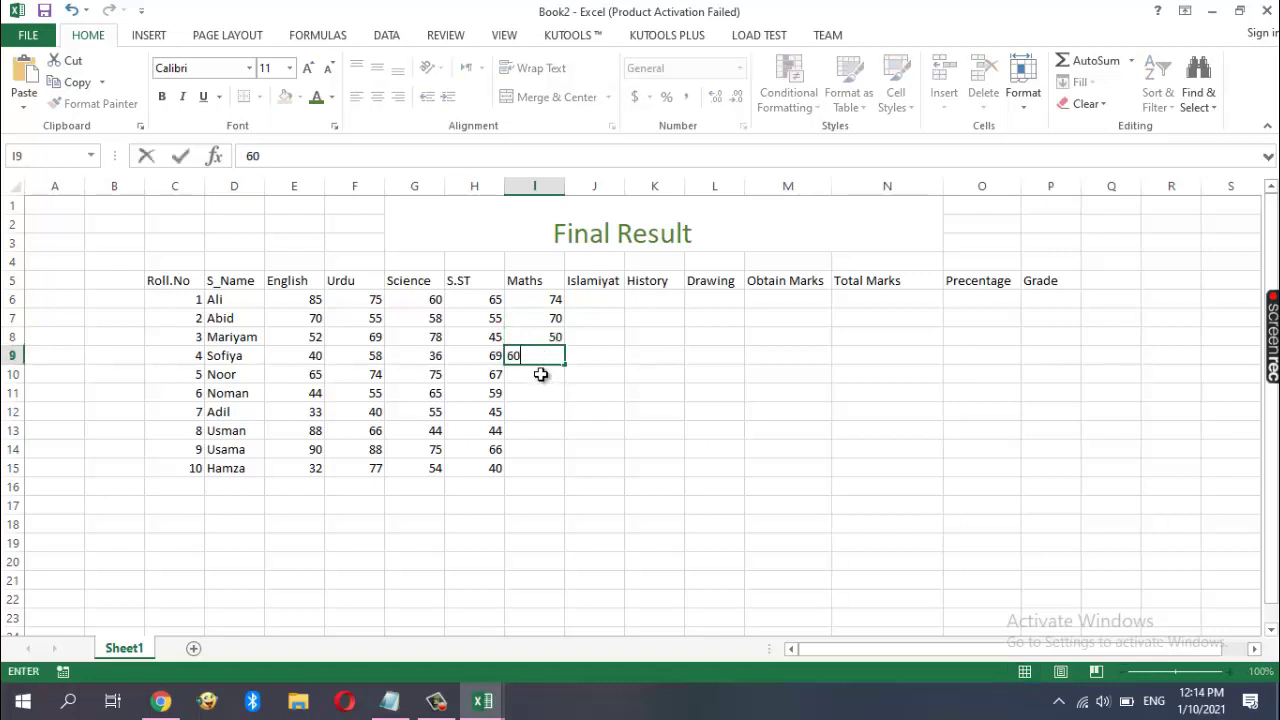
left_click(542, 375)
type("70")
left_click(541, 393)
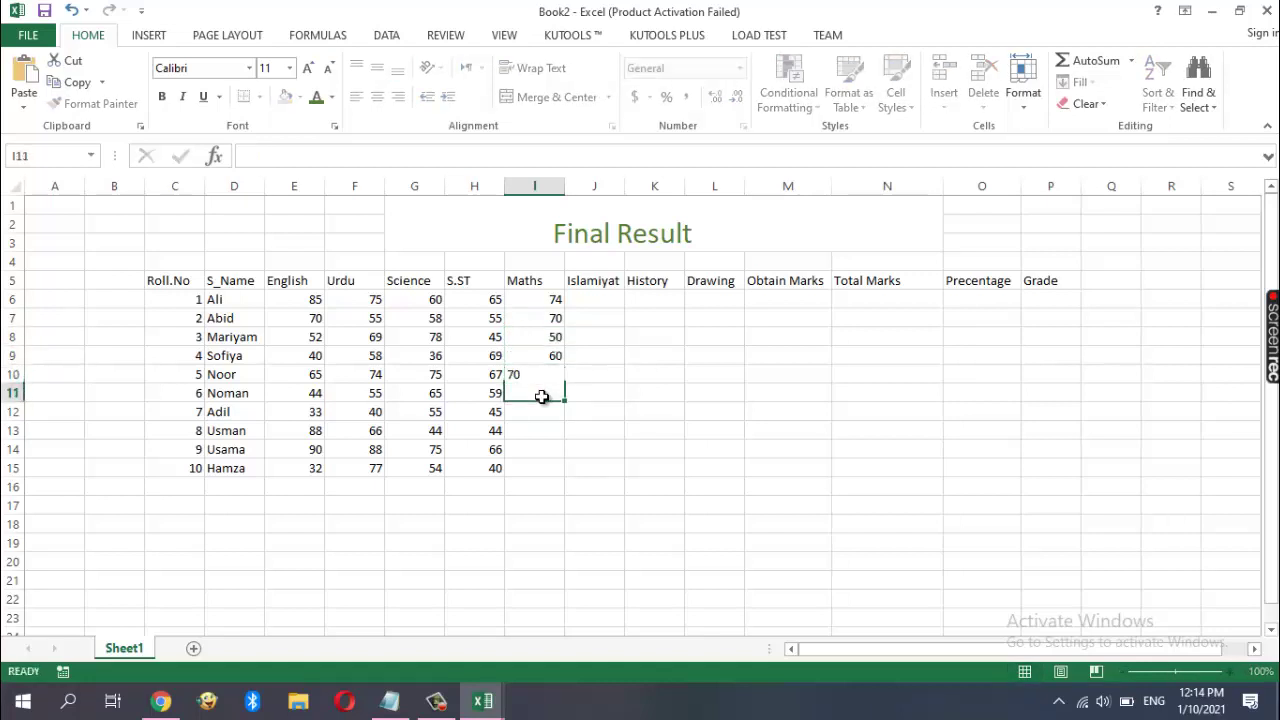
Enter Maths marks 58, 61, 55, 47, 55 in I11:I15
type("58")
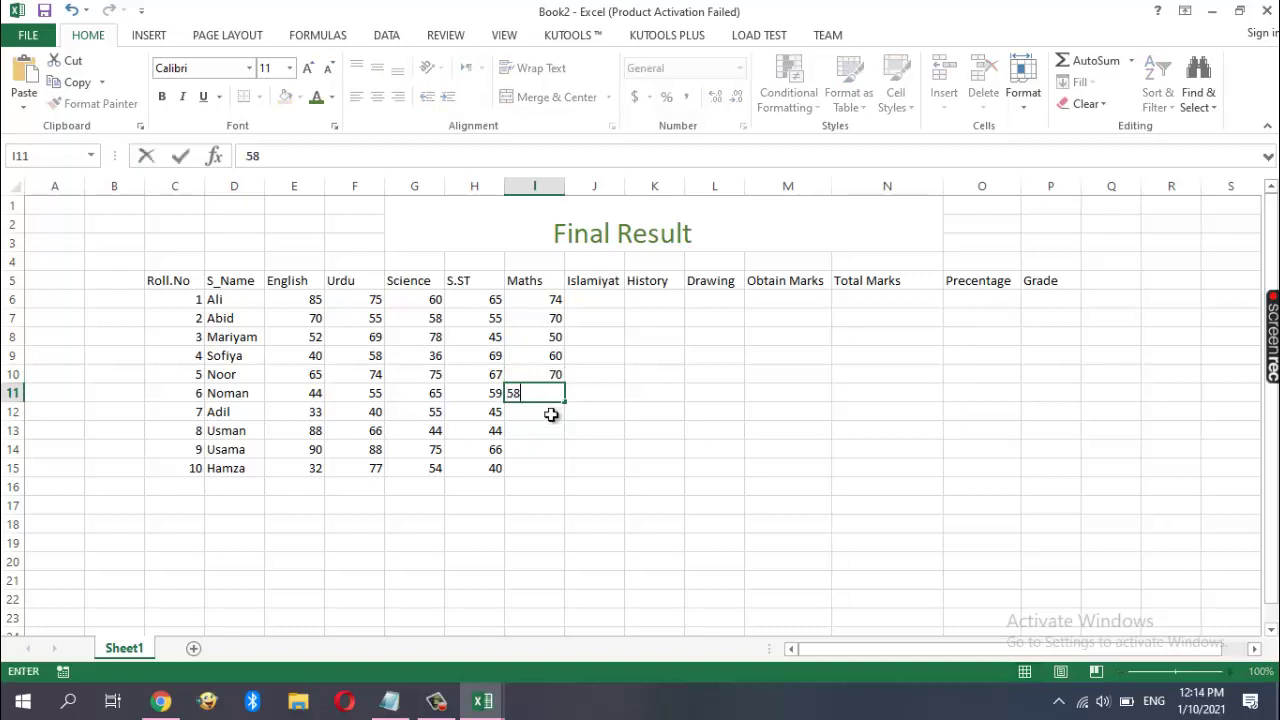
left_click(549, 413)
type("61")
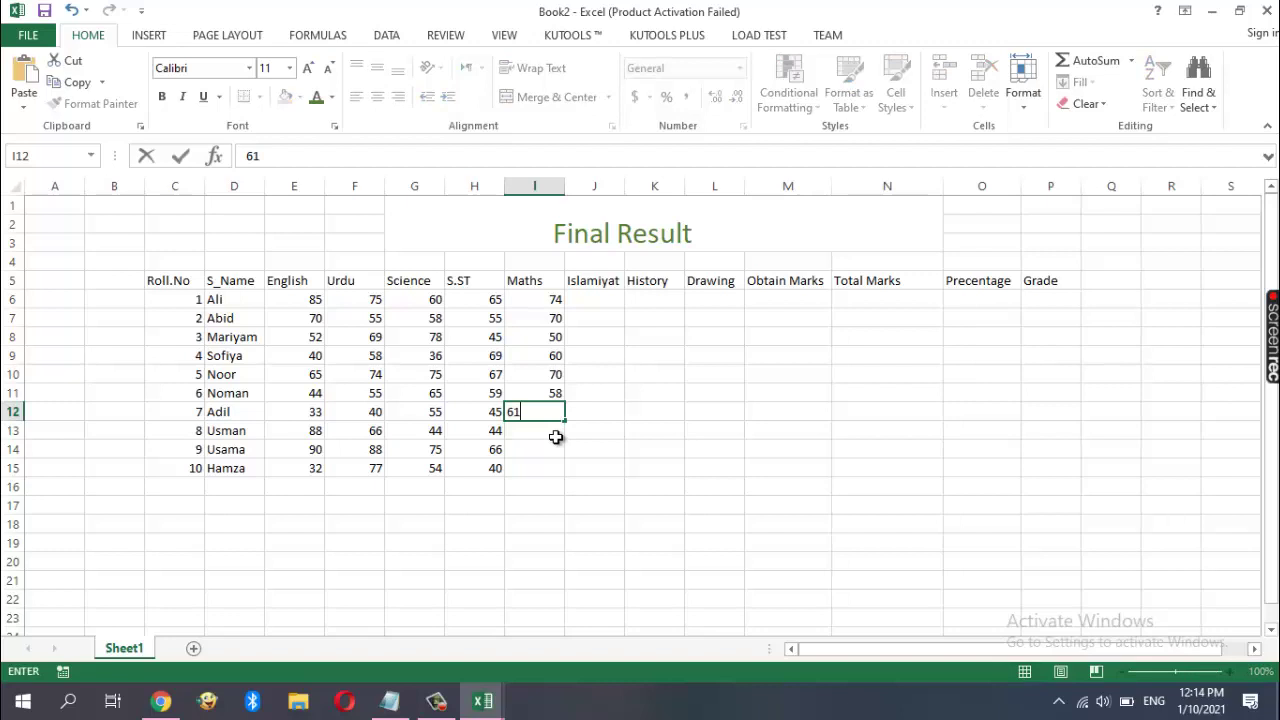
left_click(556, 437)
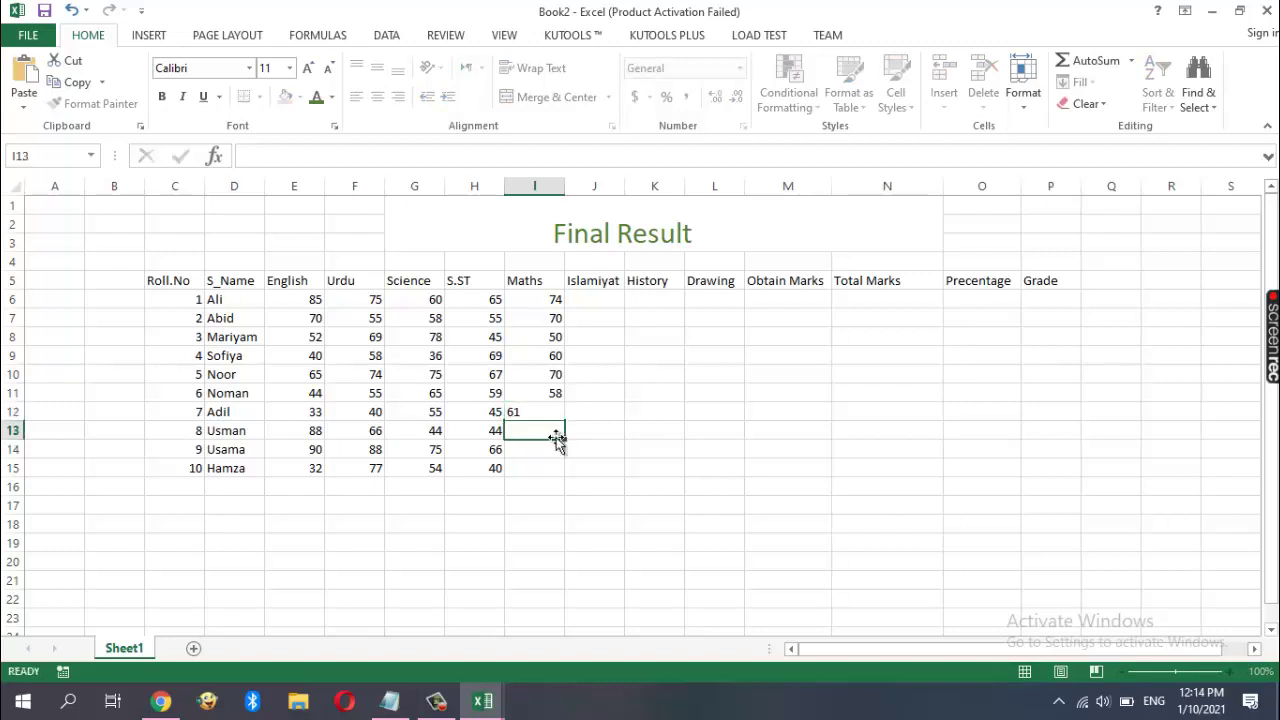
type("55")
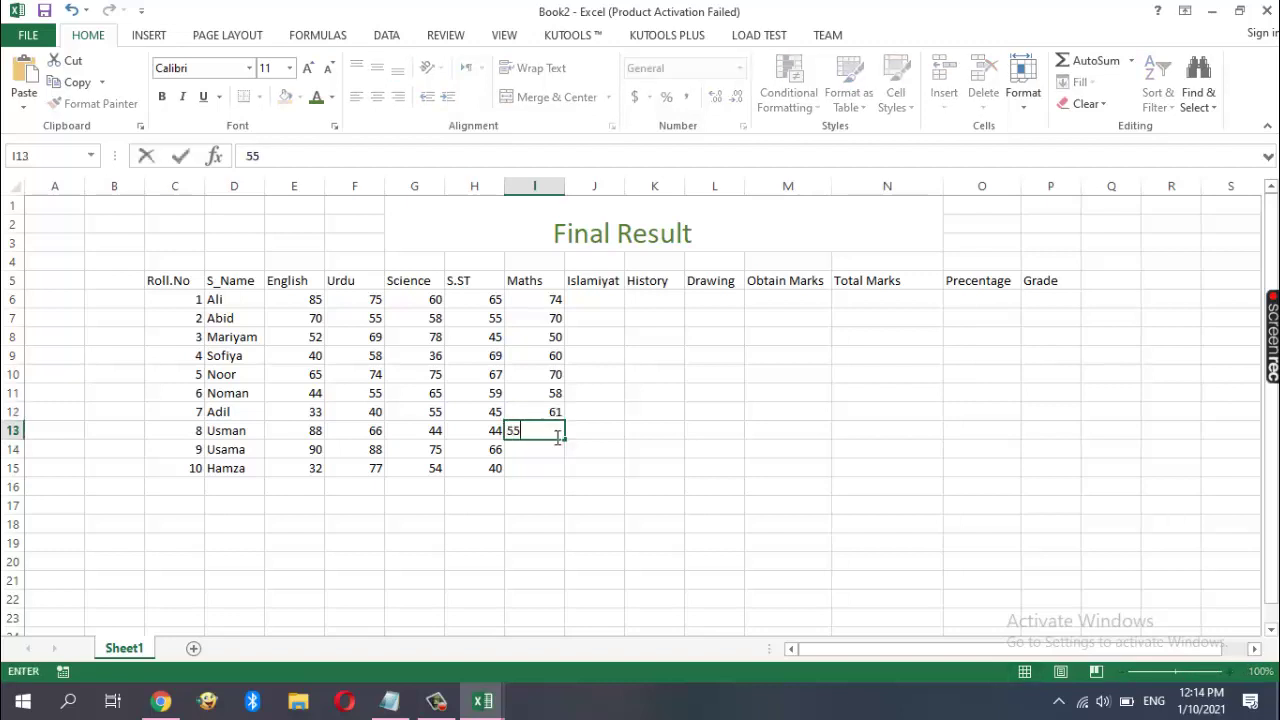
left_click(547, 451)
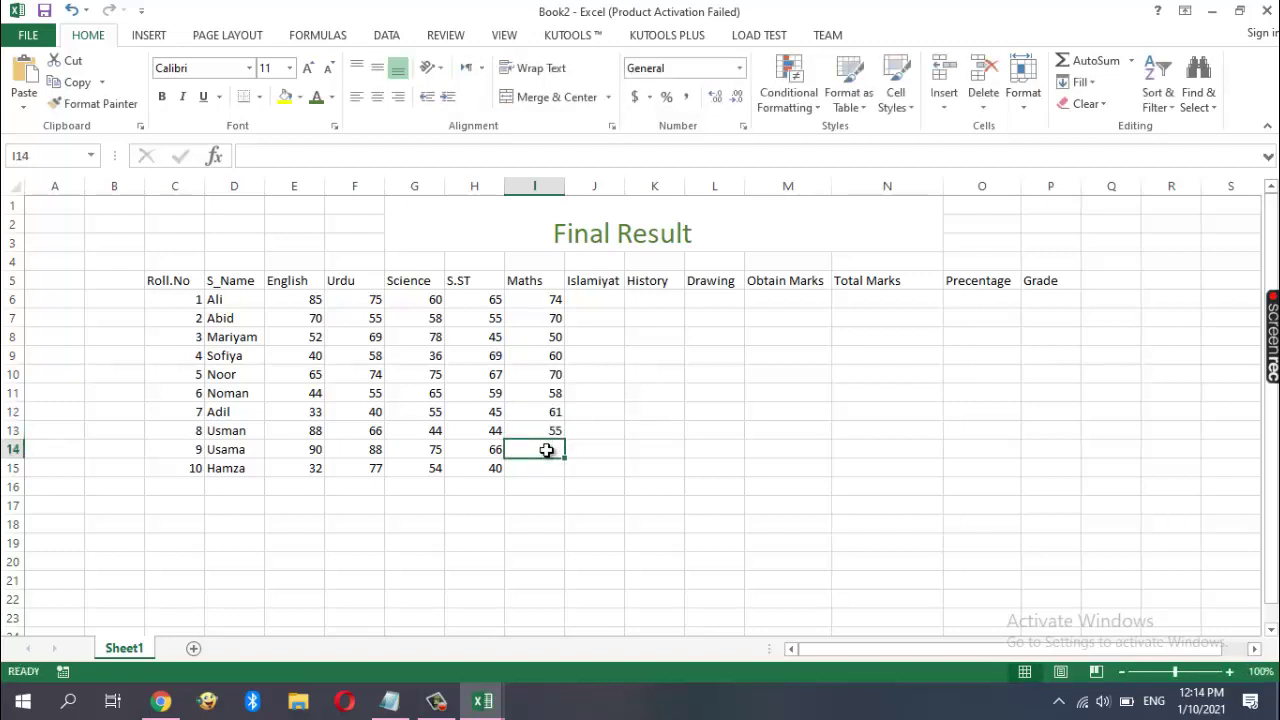
type("47")
left_click(545, 467)
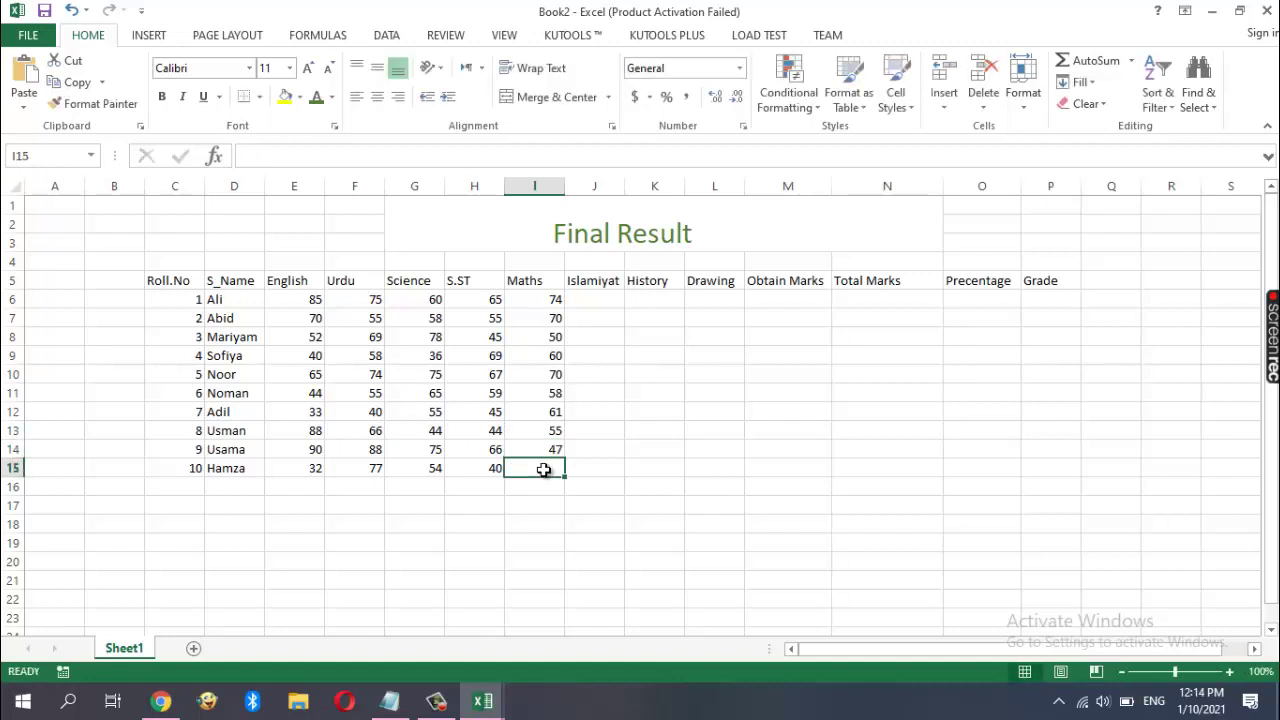
type("55")
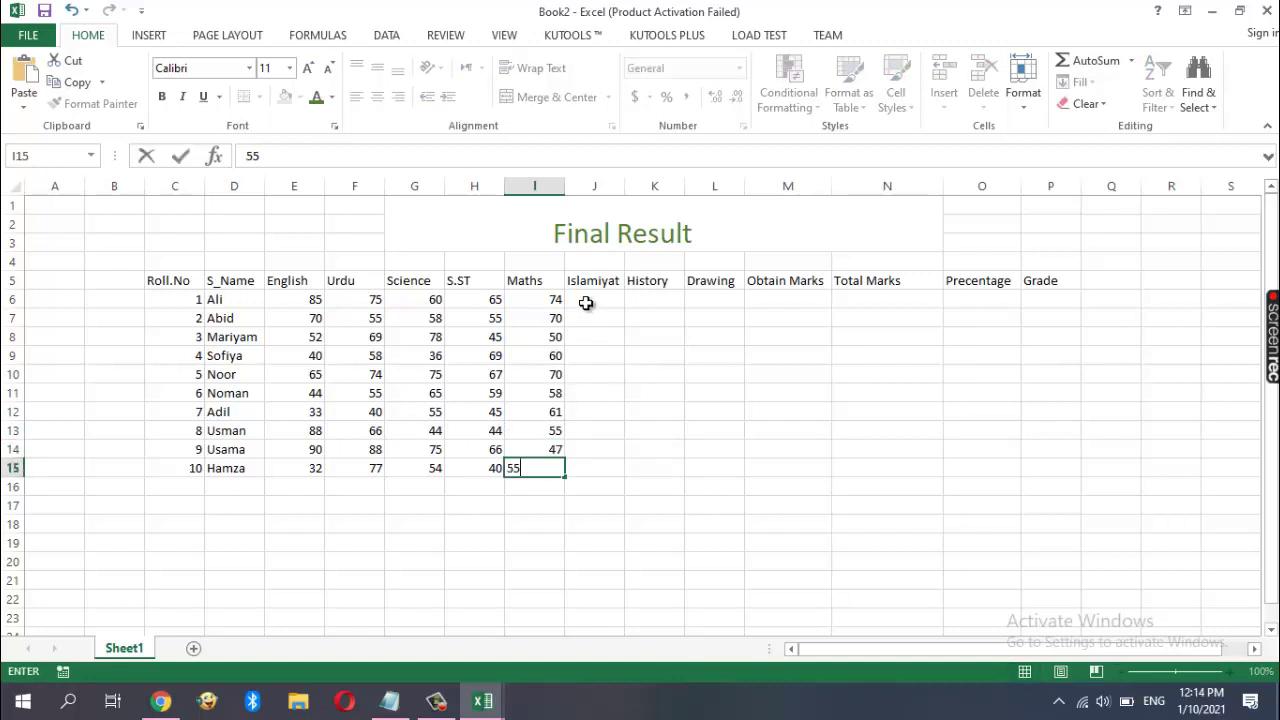
left_click(586, 302)
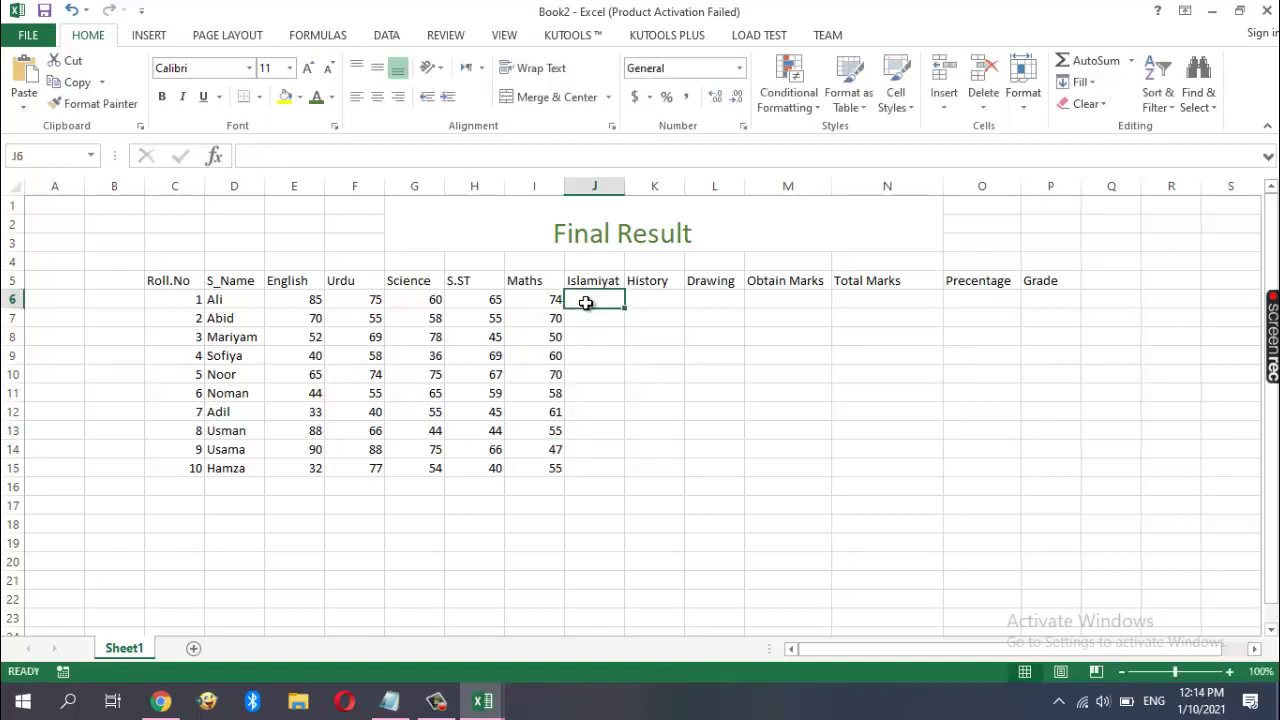
Enter the Islamiyat and History marks for the first five students in rows 6–10
type("58")
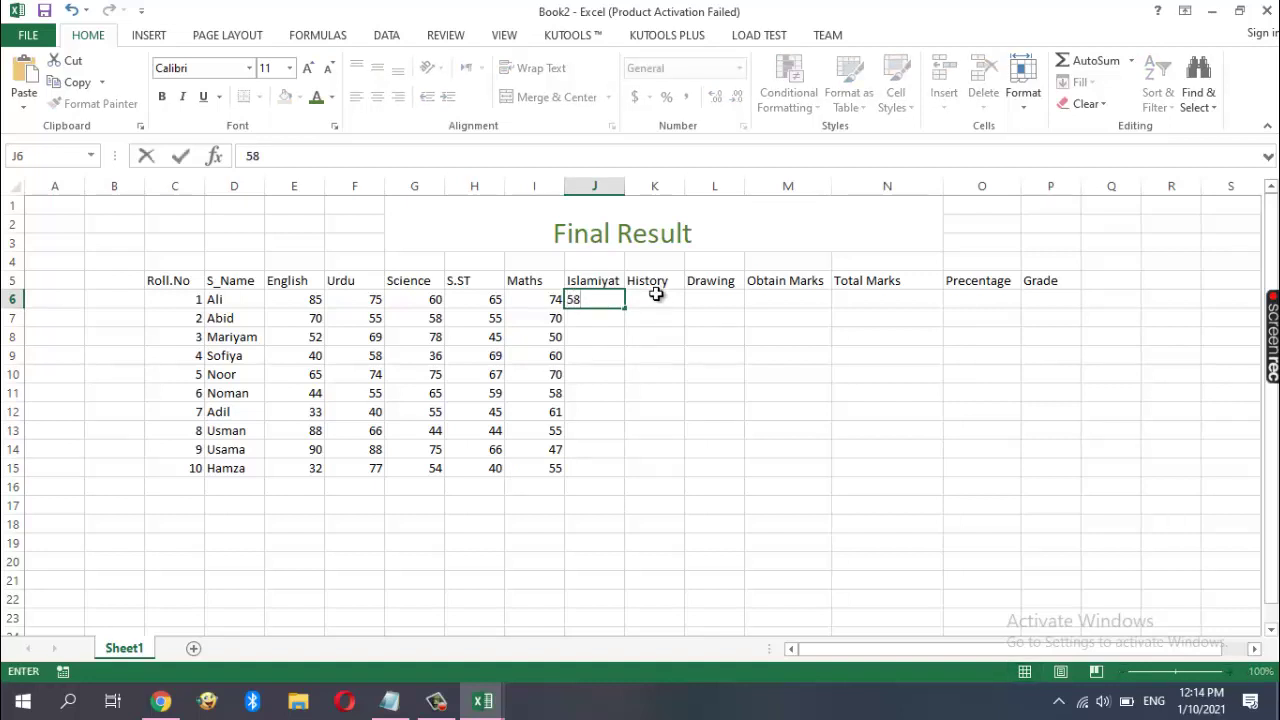
left_click(655, 292)
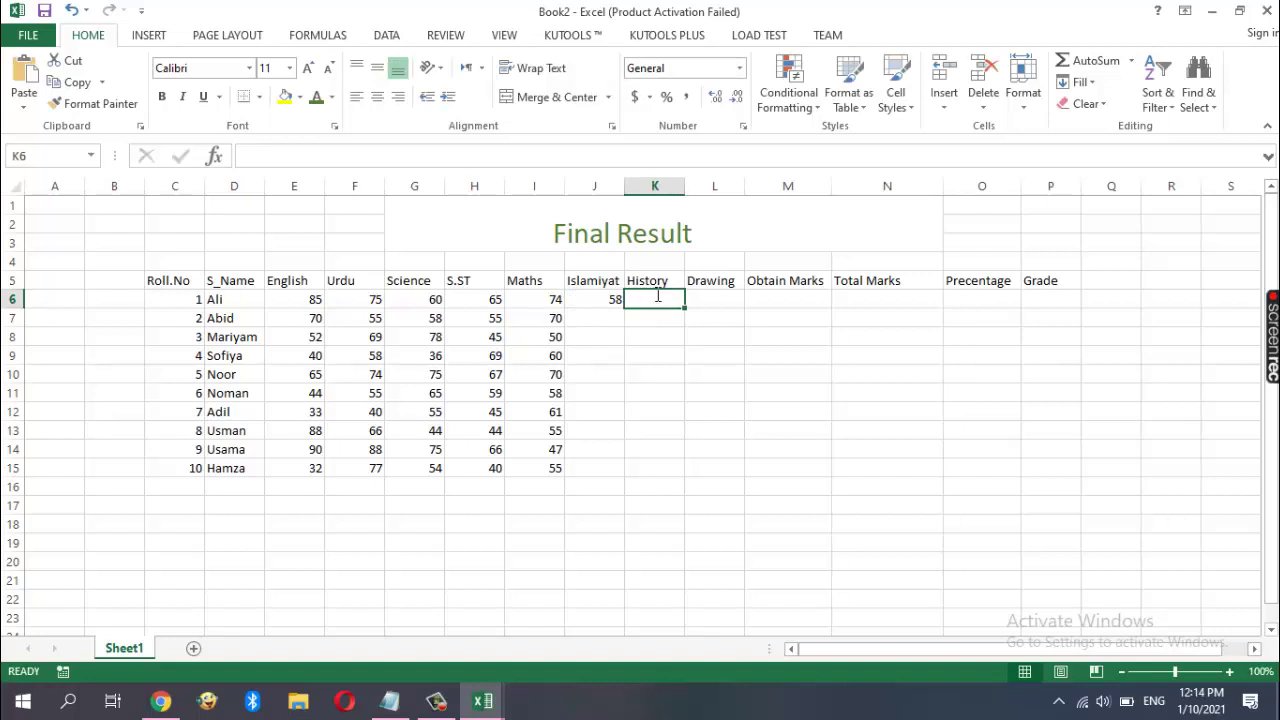
type("88")
left_click(613, 316)
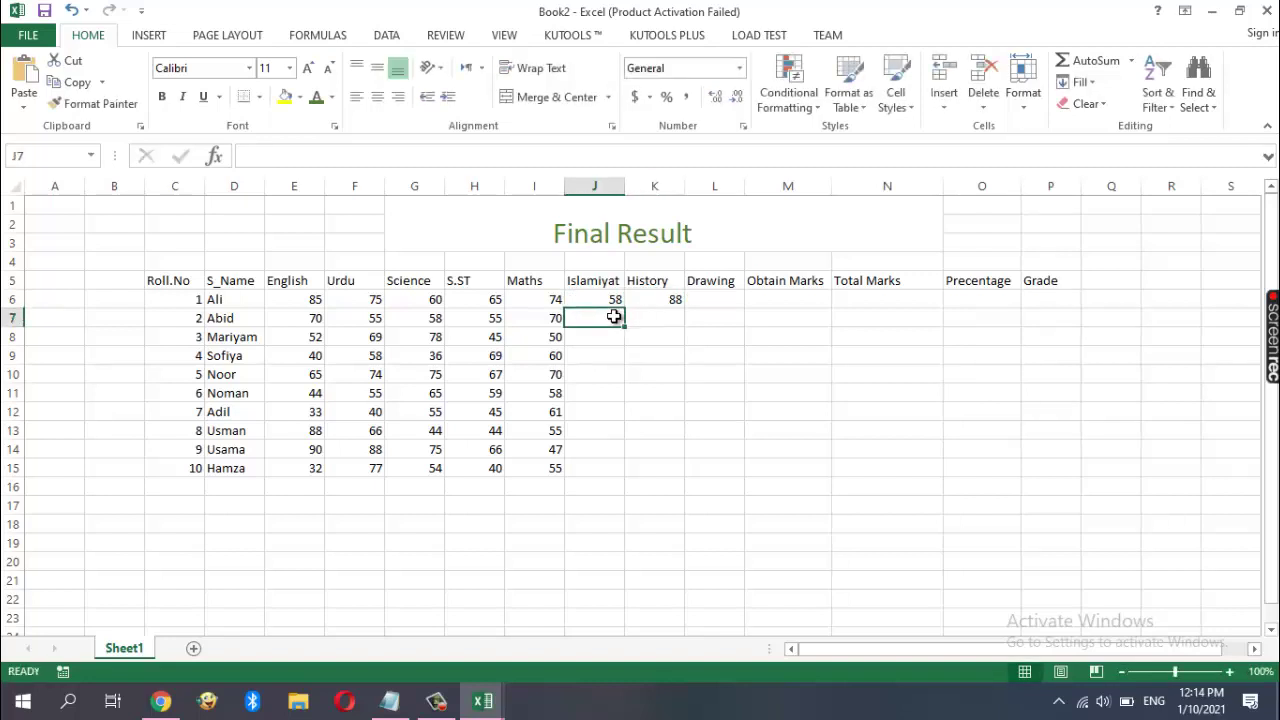
type("47")
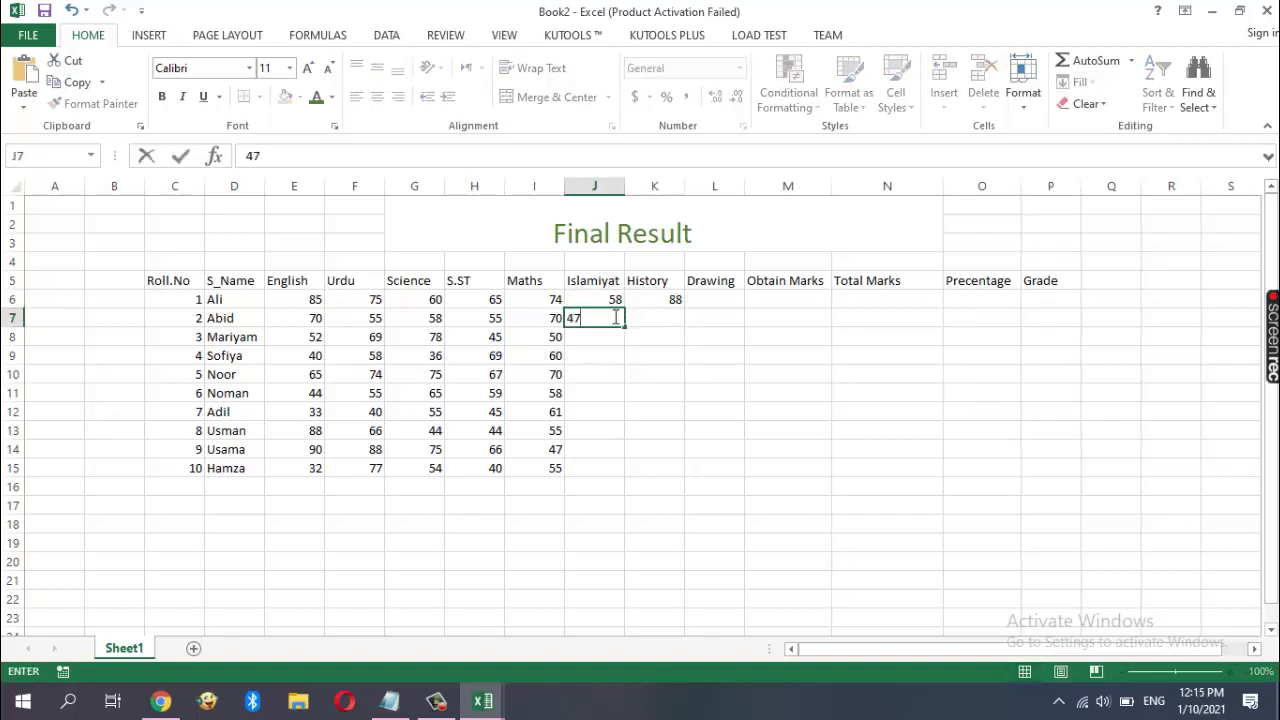
left_click(668, 316)
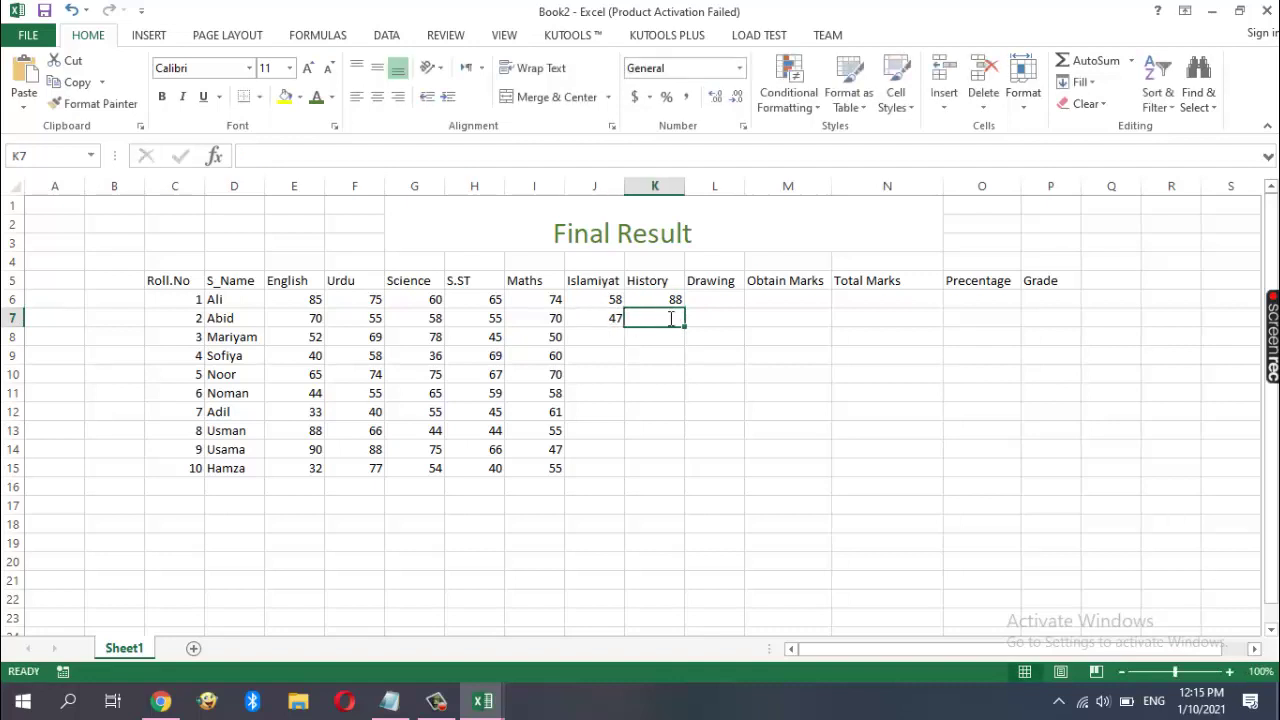
type("55")
left_click(600, 340)
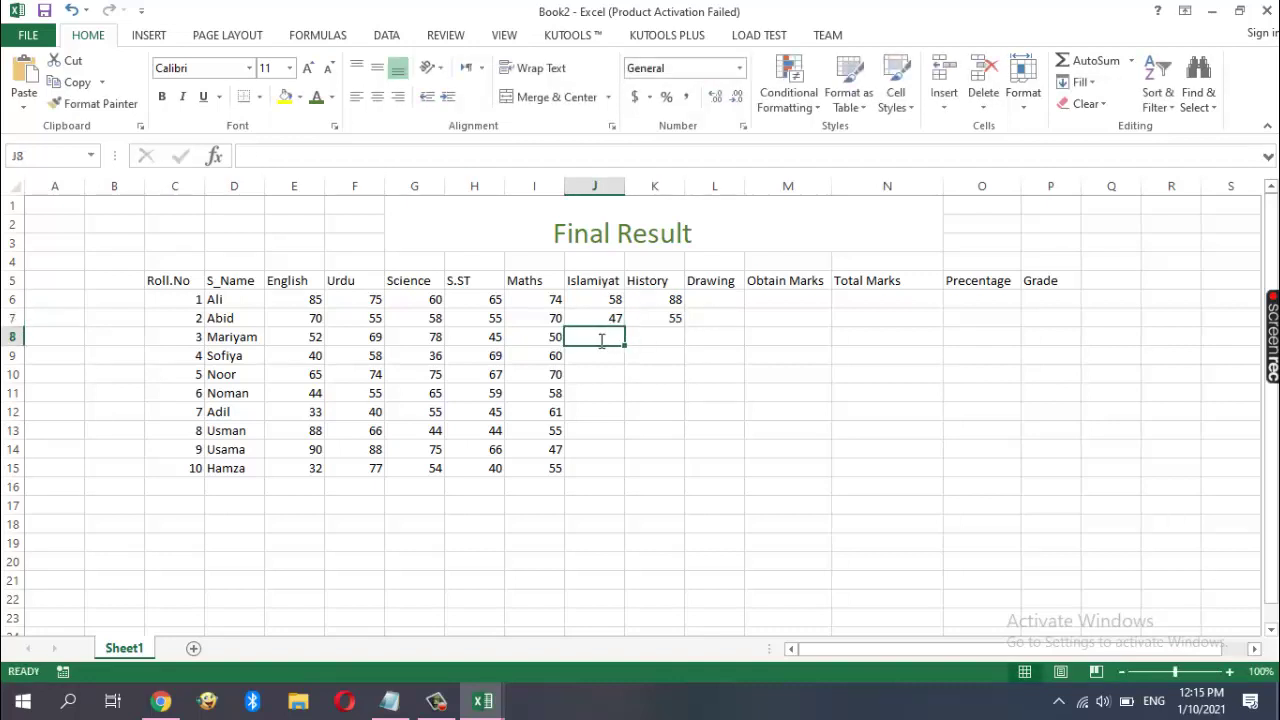
type("58")
left_click(657, 340)
type("69")
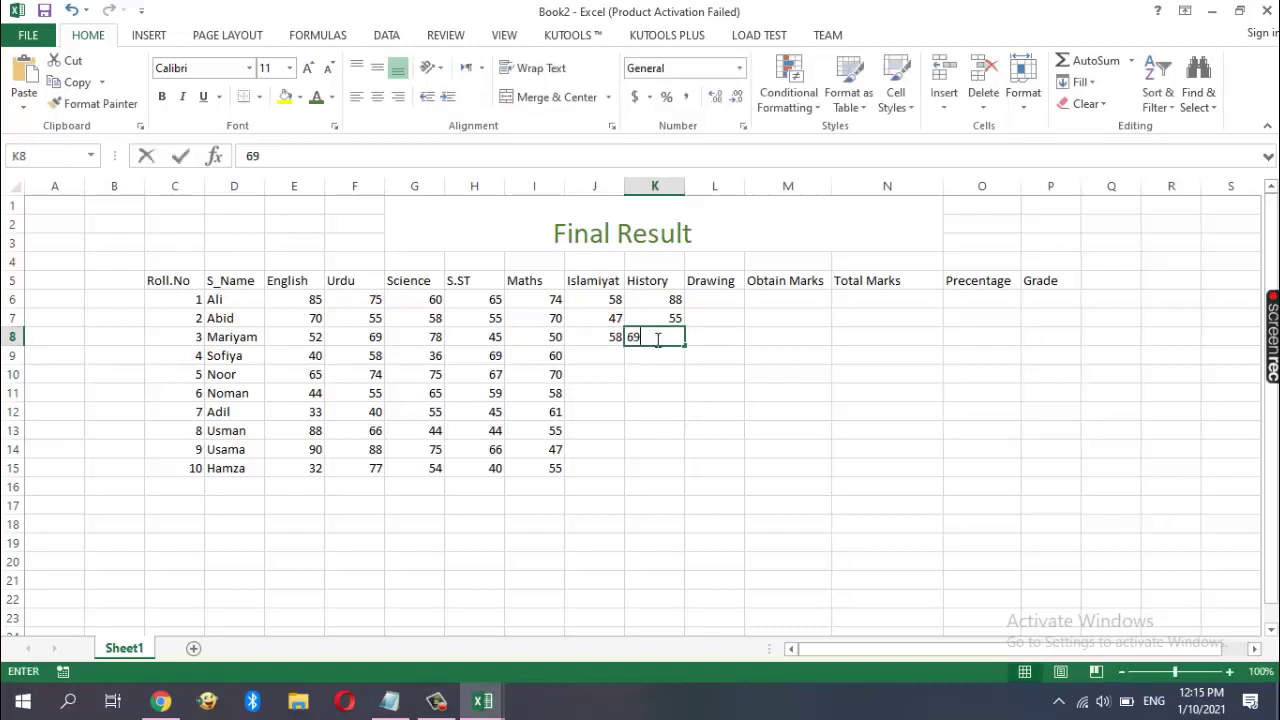
left_click(617, 355)
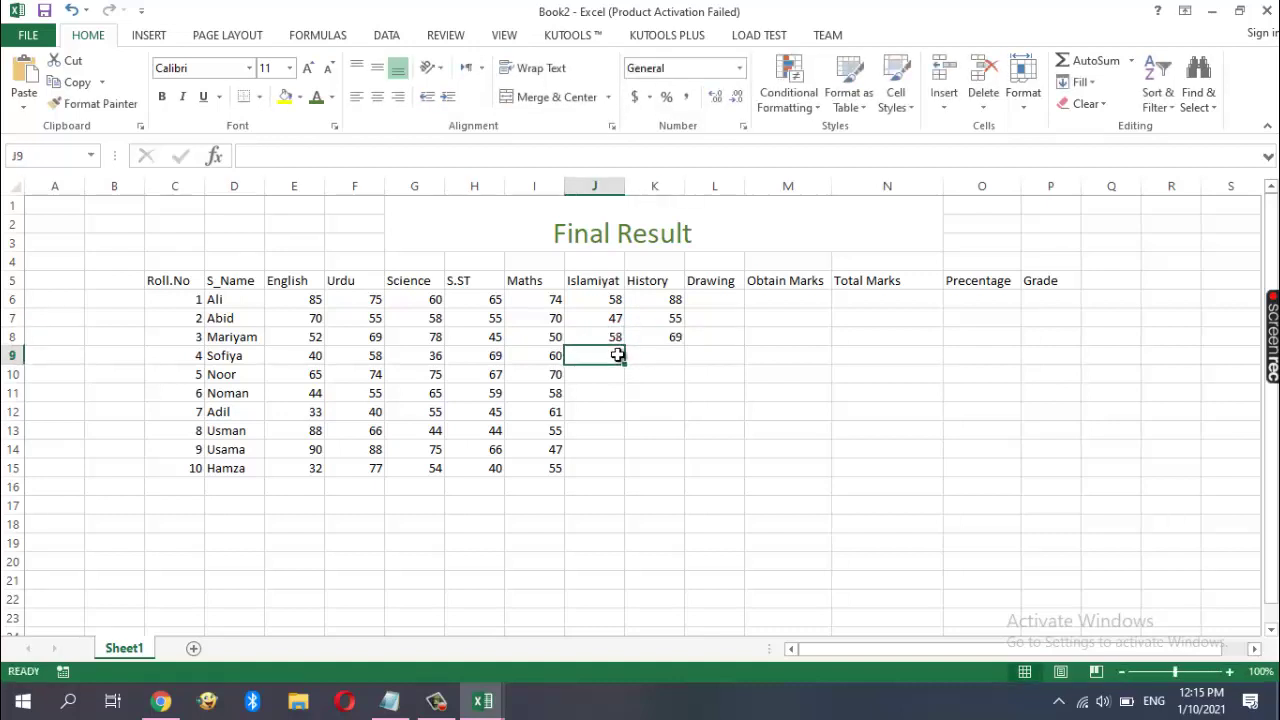
type("84")
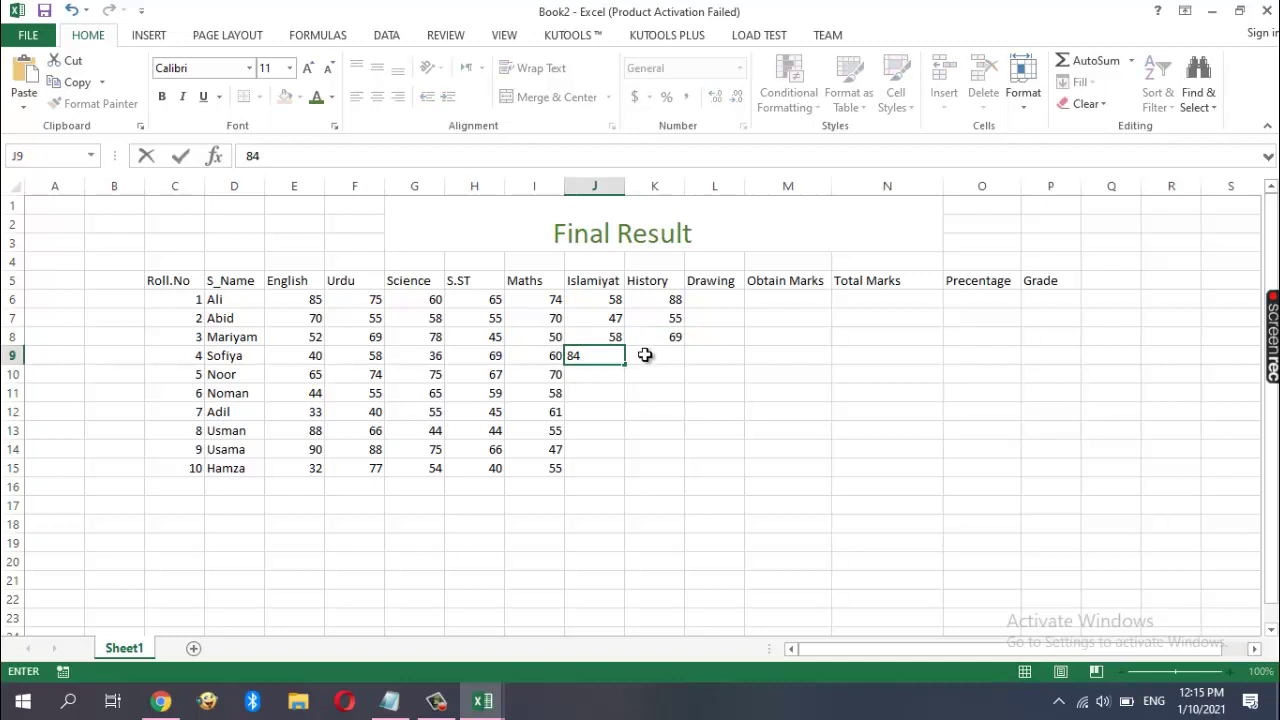
left_click(654, 353)
type("45")
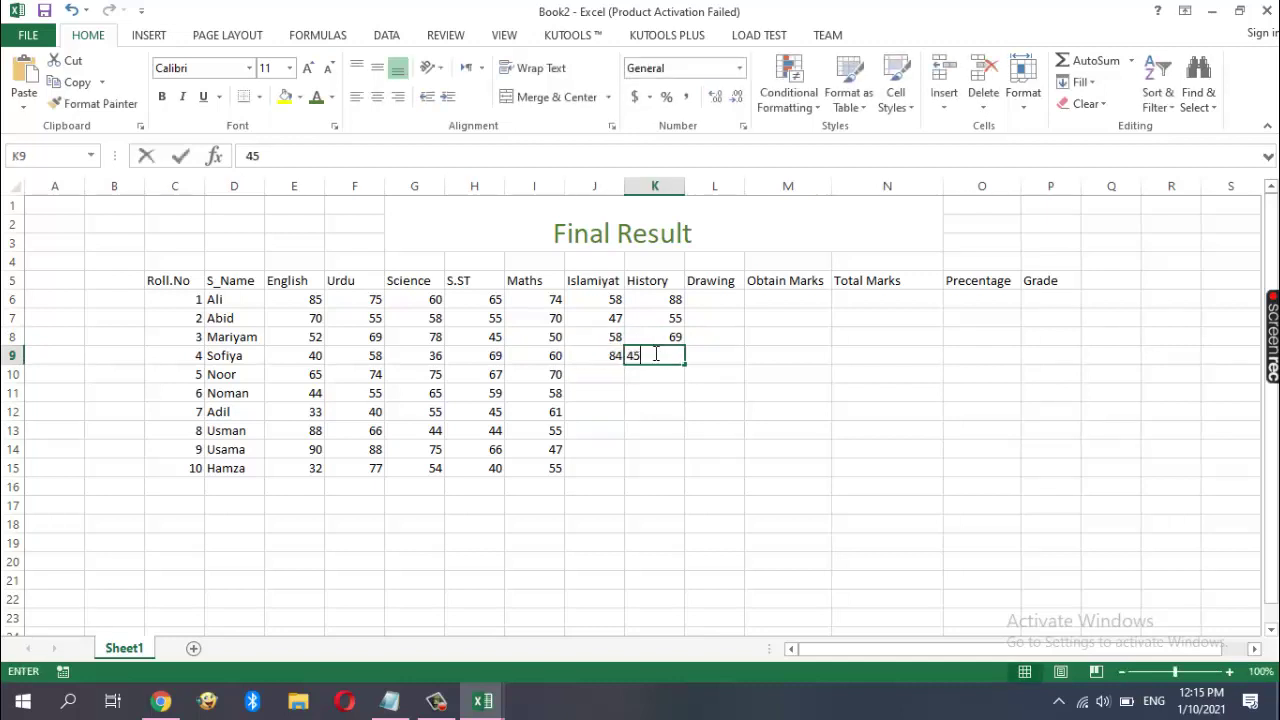
left_click(591, 376)
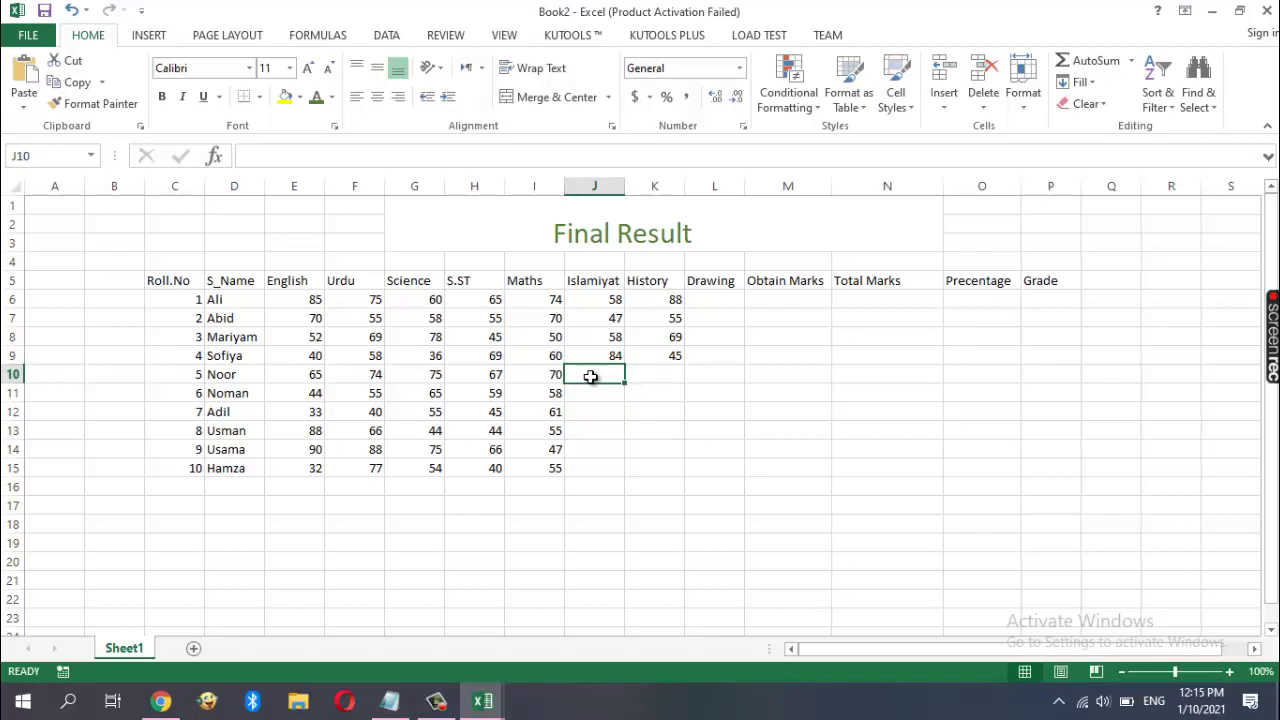
type("87")
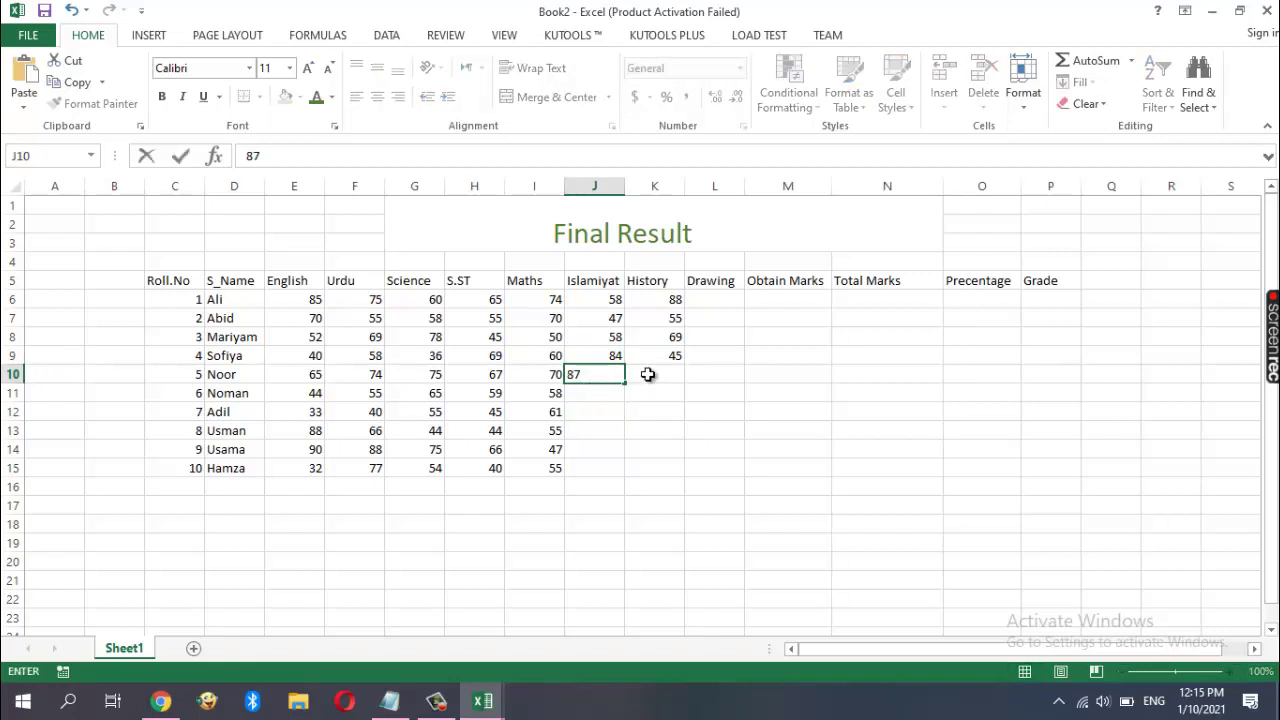
left_click(651, 373)
type("78")
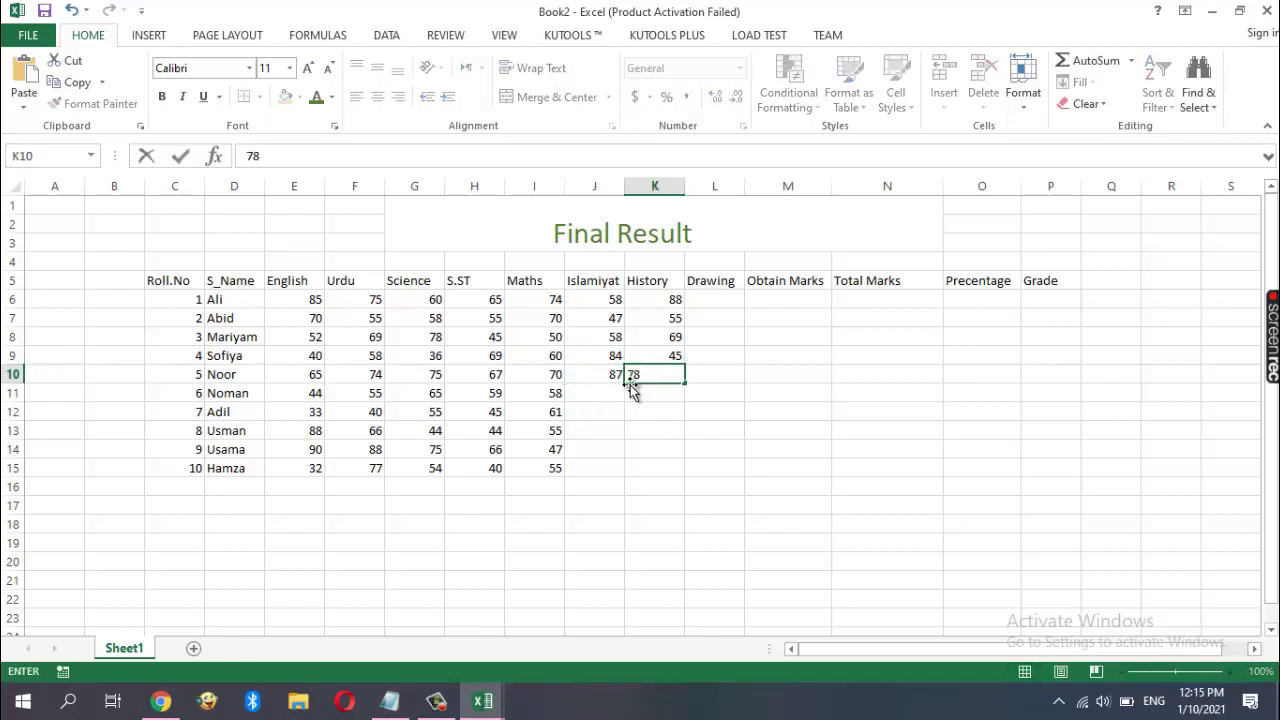
Enter the Islamiyat and History marks for rows 11–15, ending with 70 and 56
left_click(605, 394)
type("56")
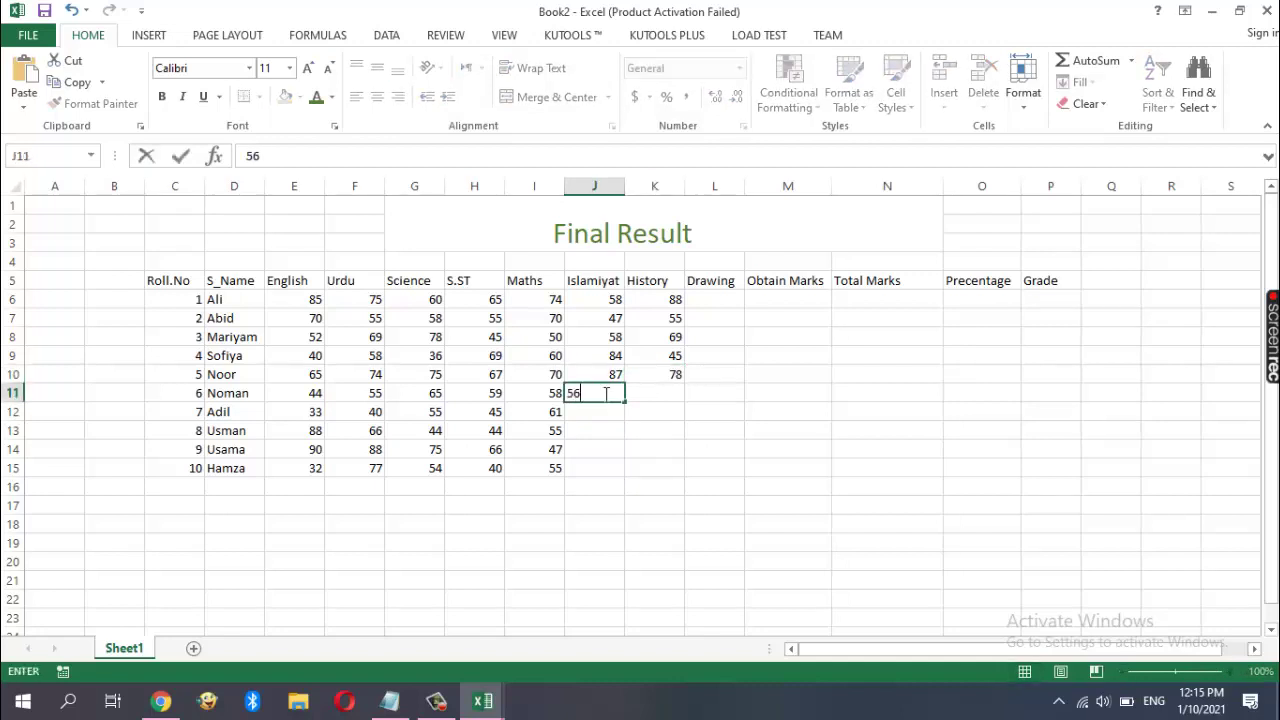
left_click(660, 388)
type("47")
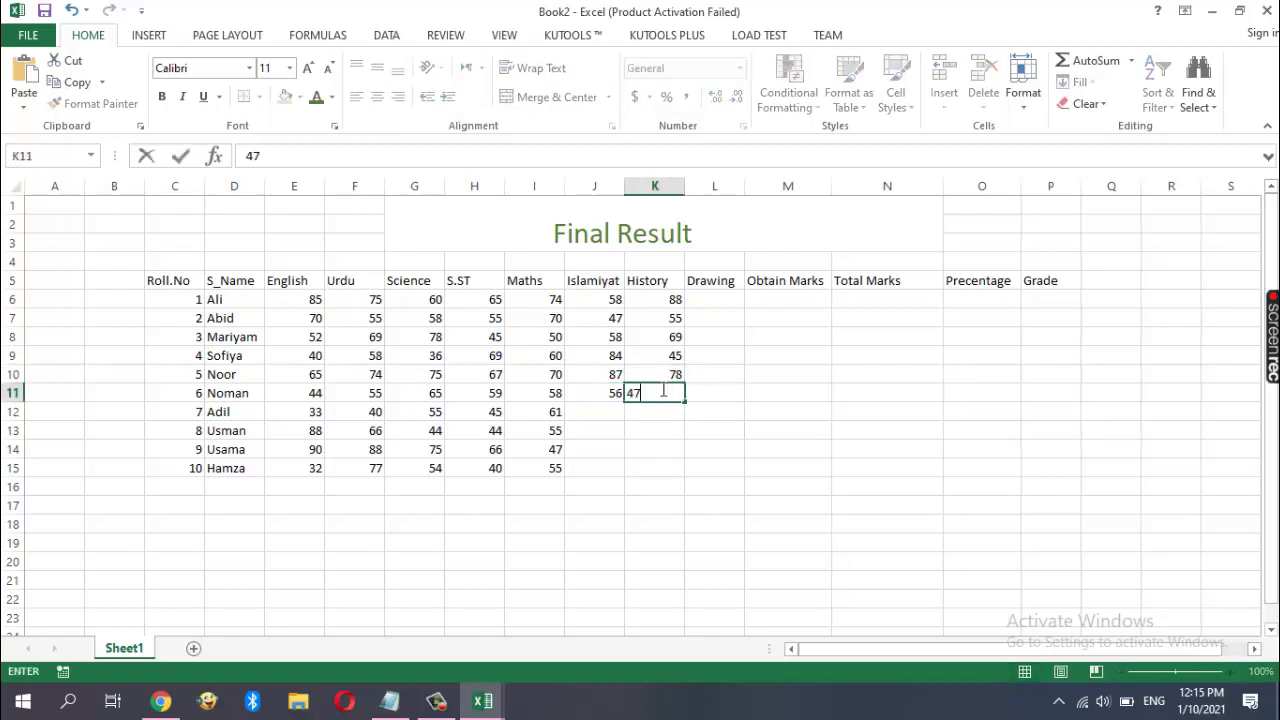
left_click(607, 412)
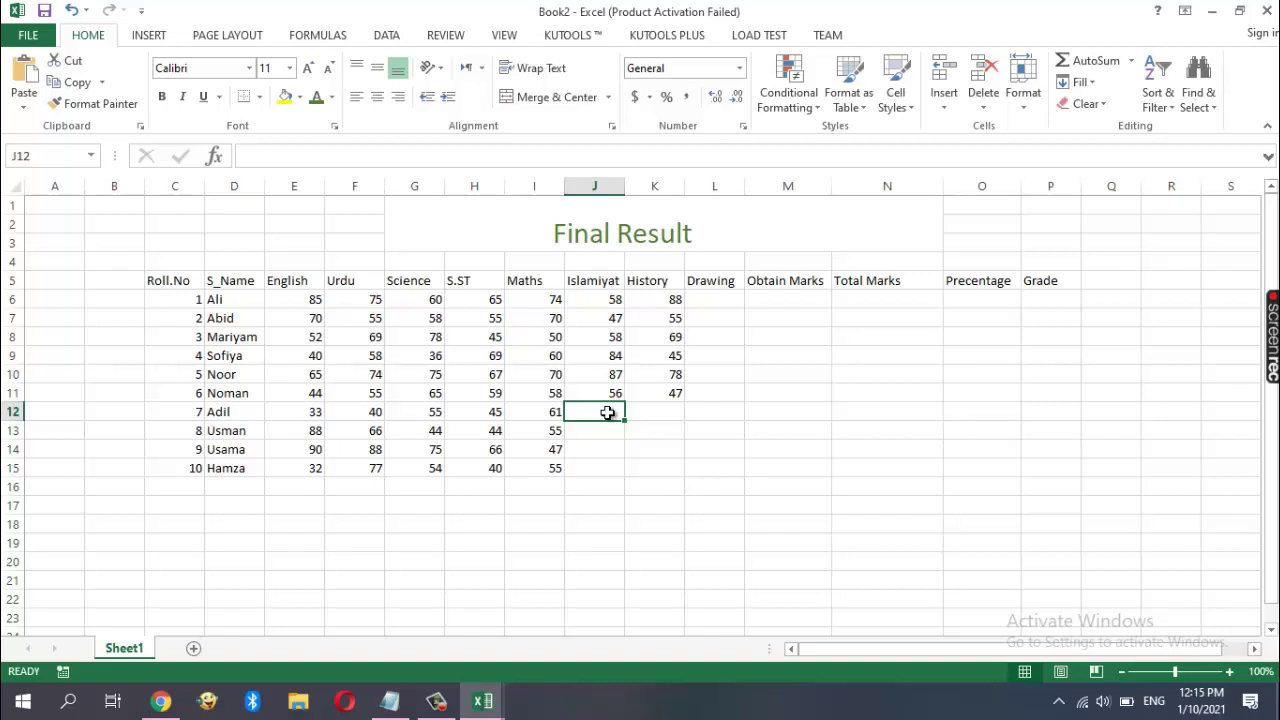
type("66")
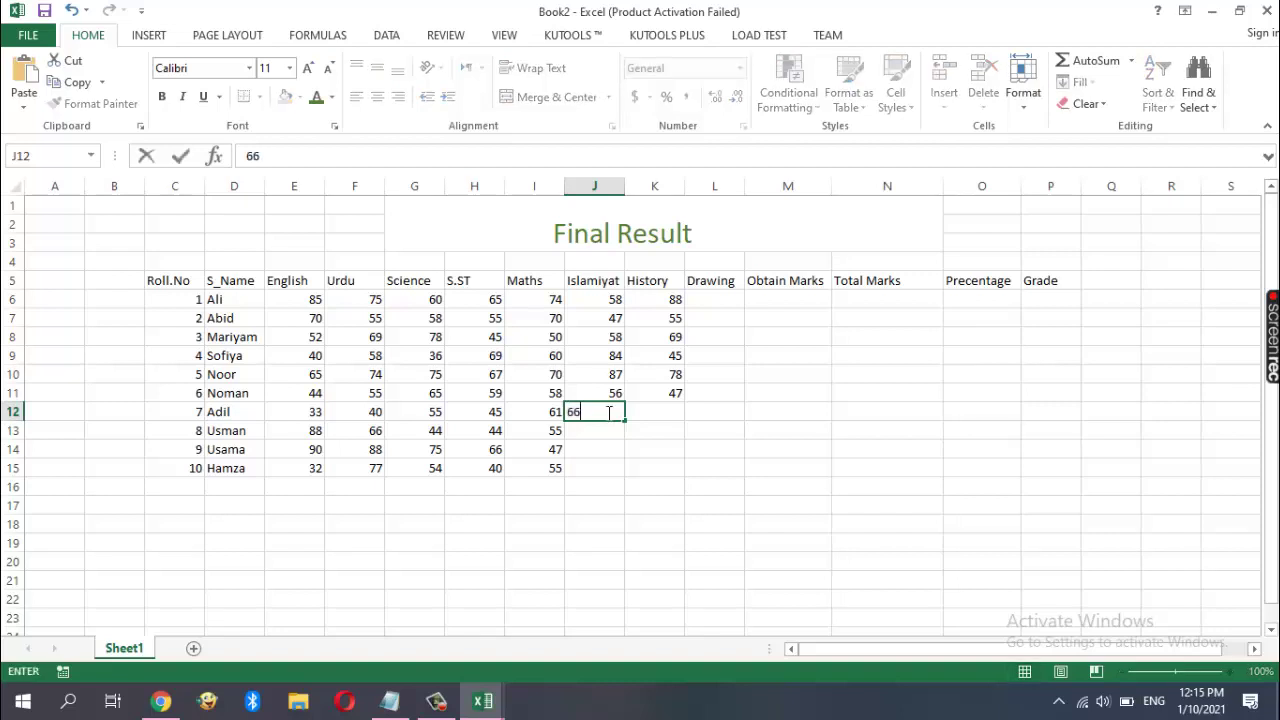
left_click(673, 414)
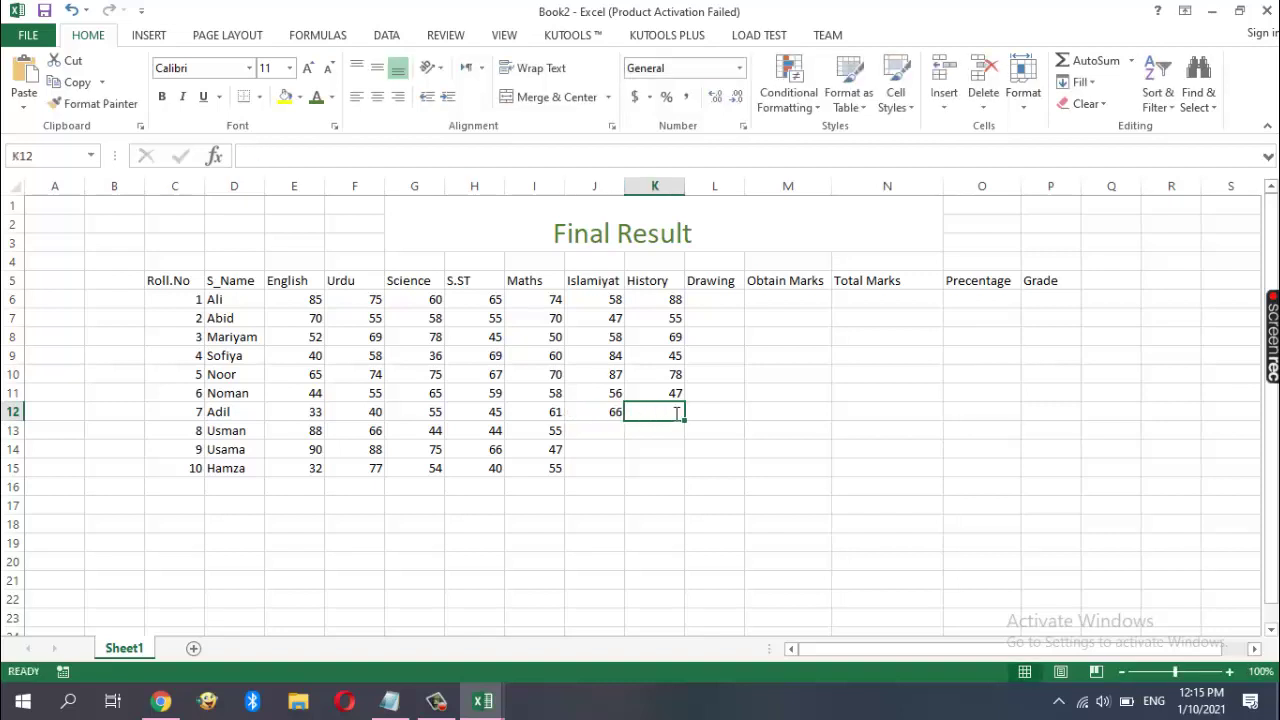
type("58")
left_click(605, 428)
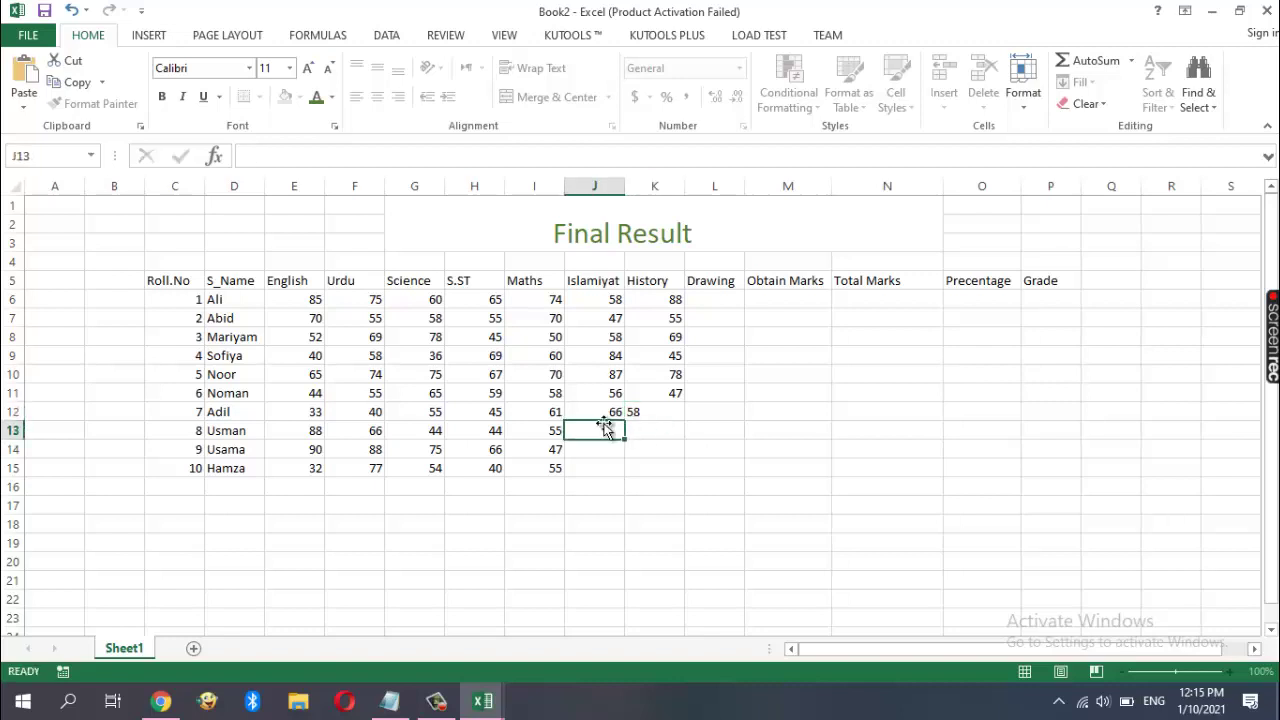
type("4")
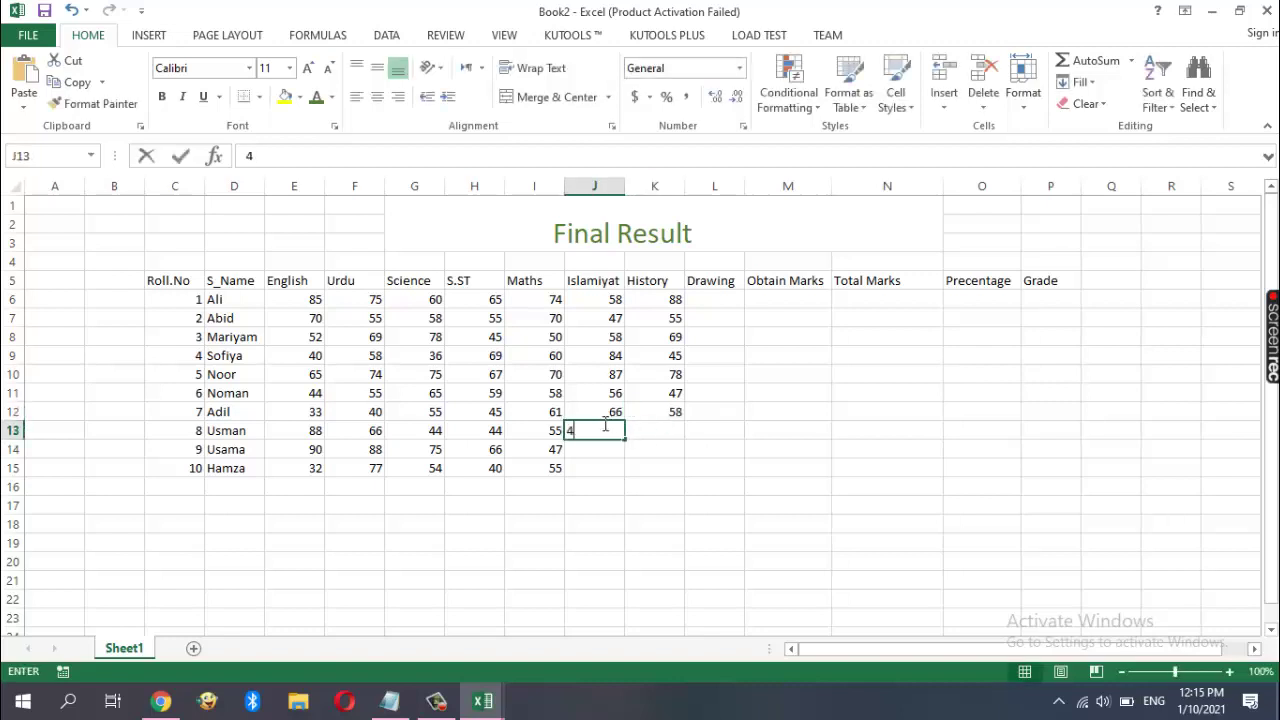
type("7")
left_click(670, 432)
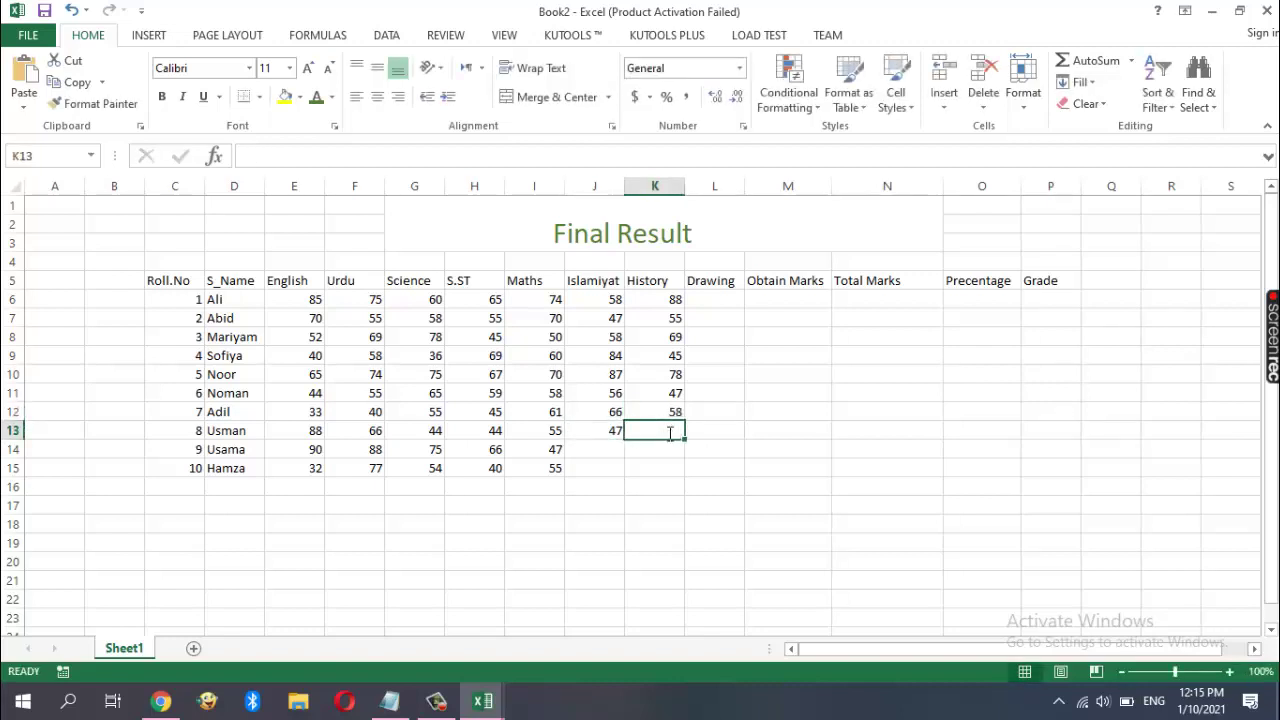
type("69")
left_click(605, 451)
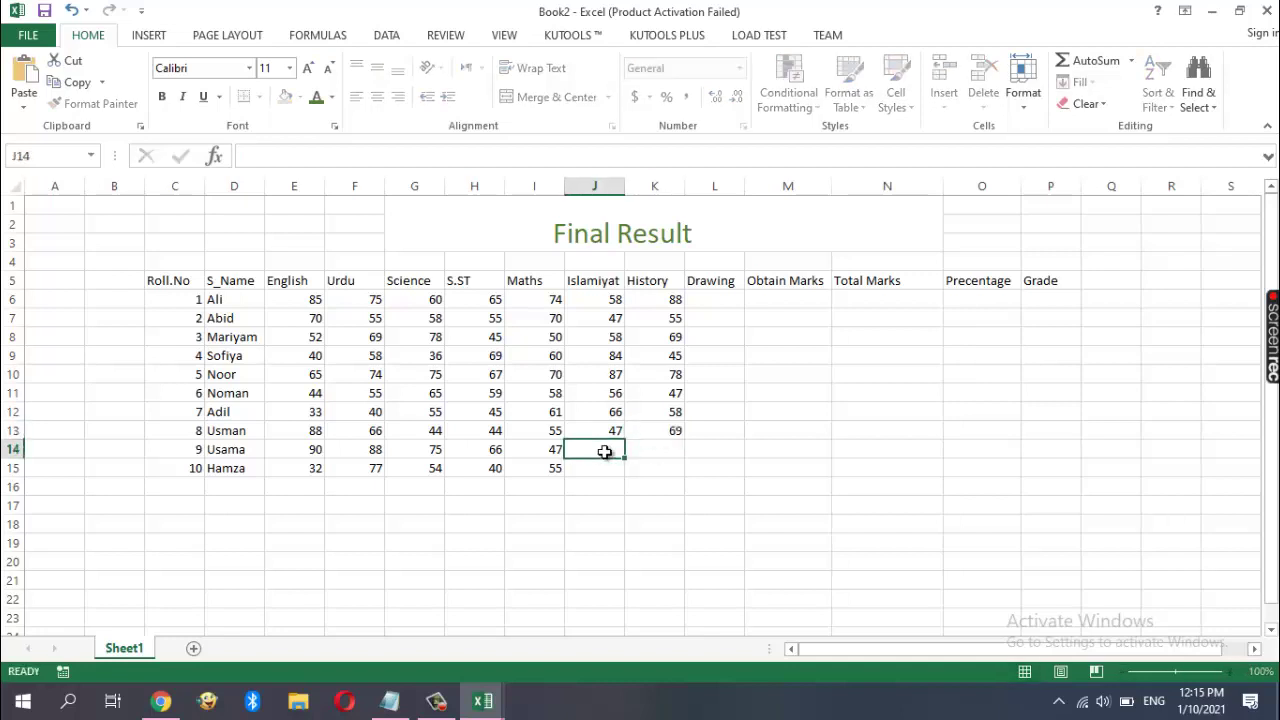
type("44")
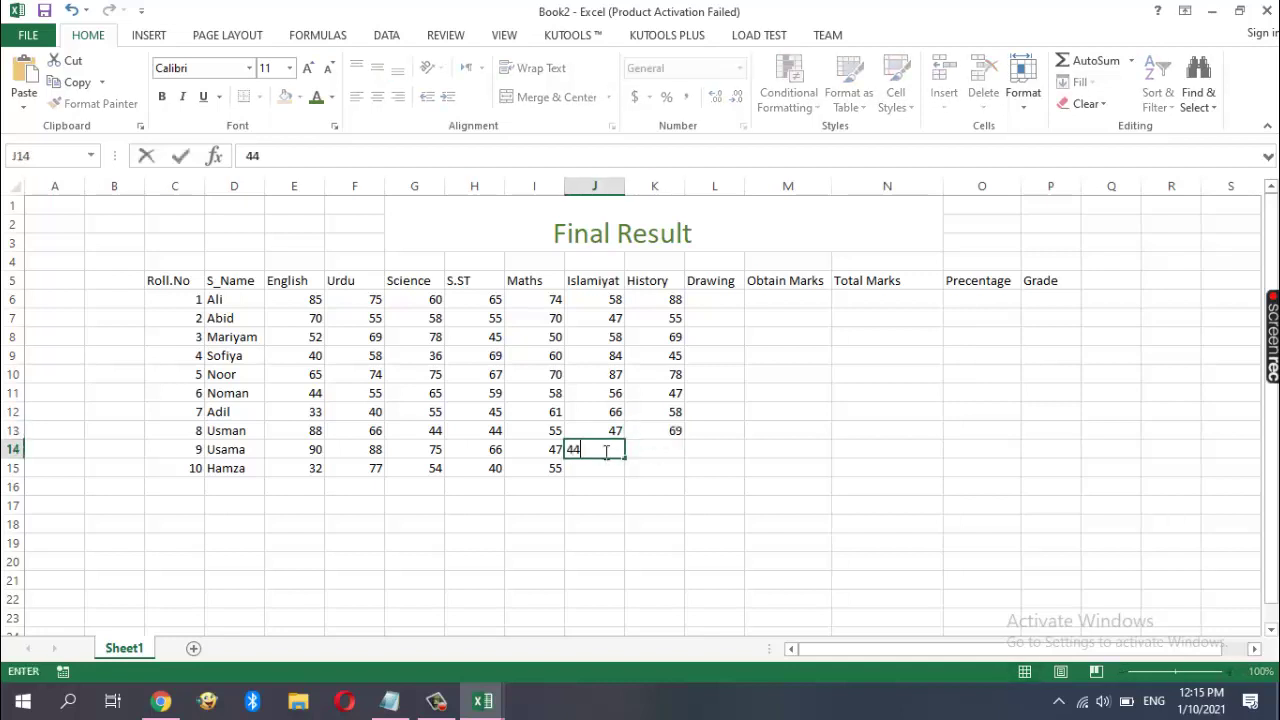
left_click(656, 451)
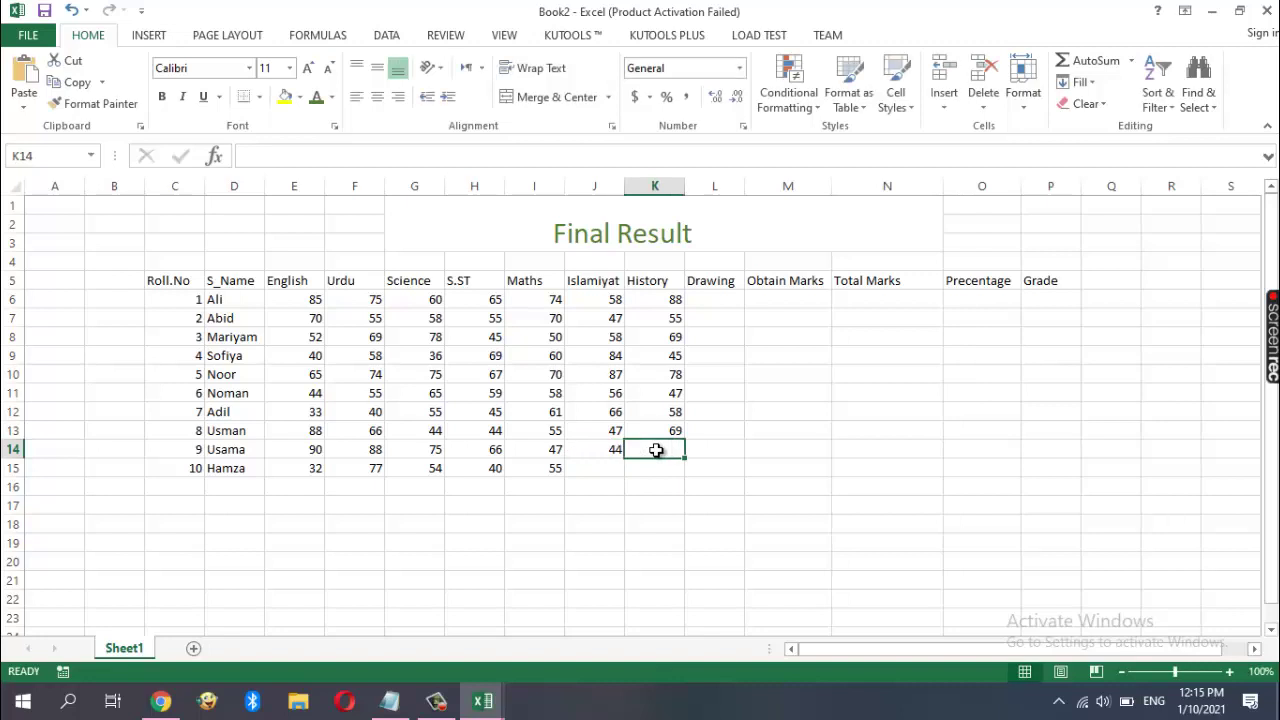
type("89")
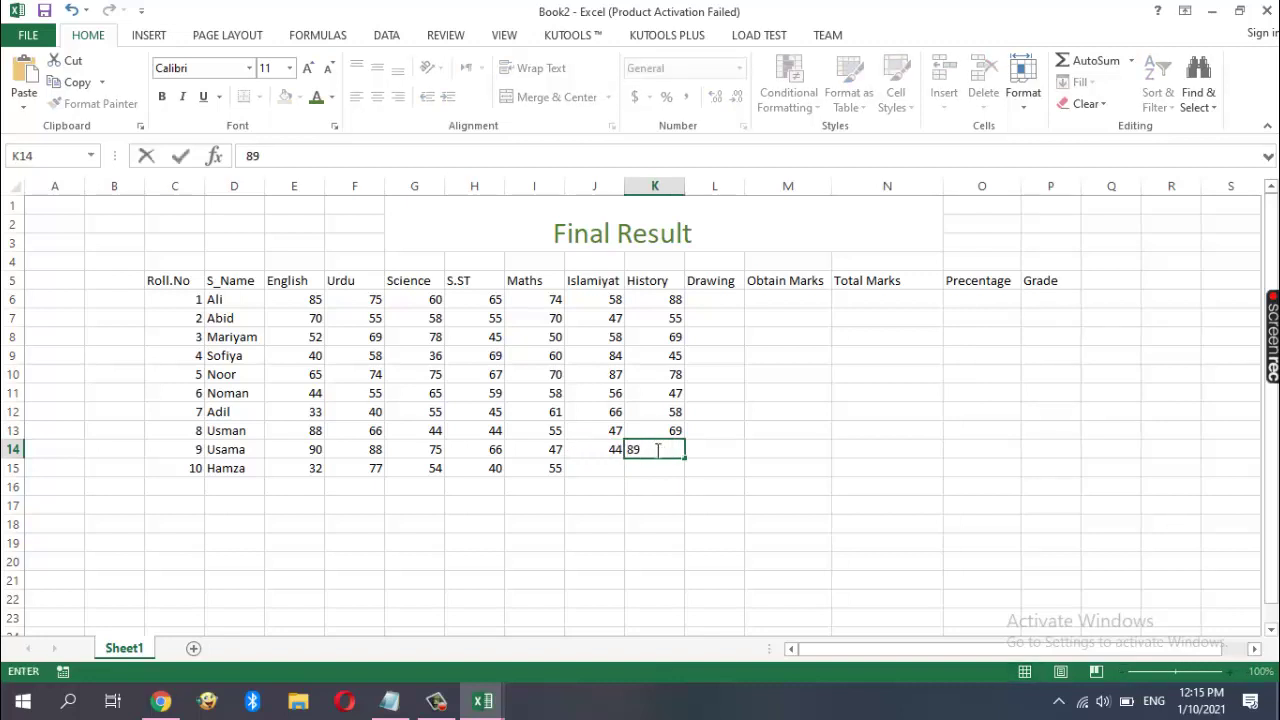
left_click(607, 470)
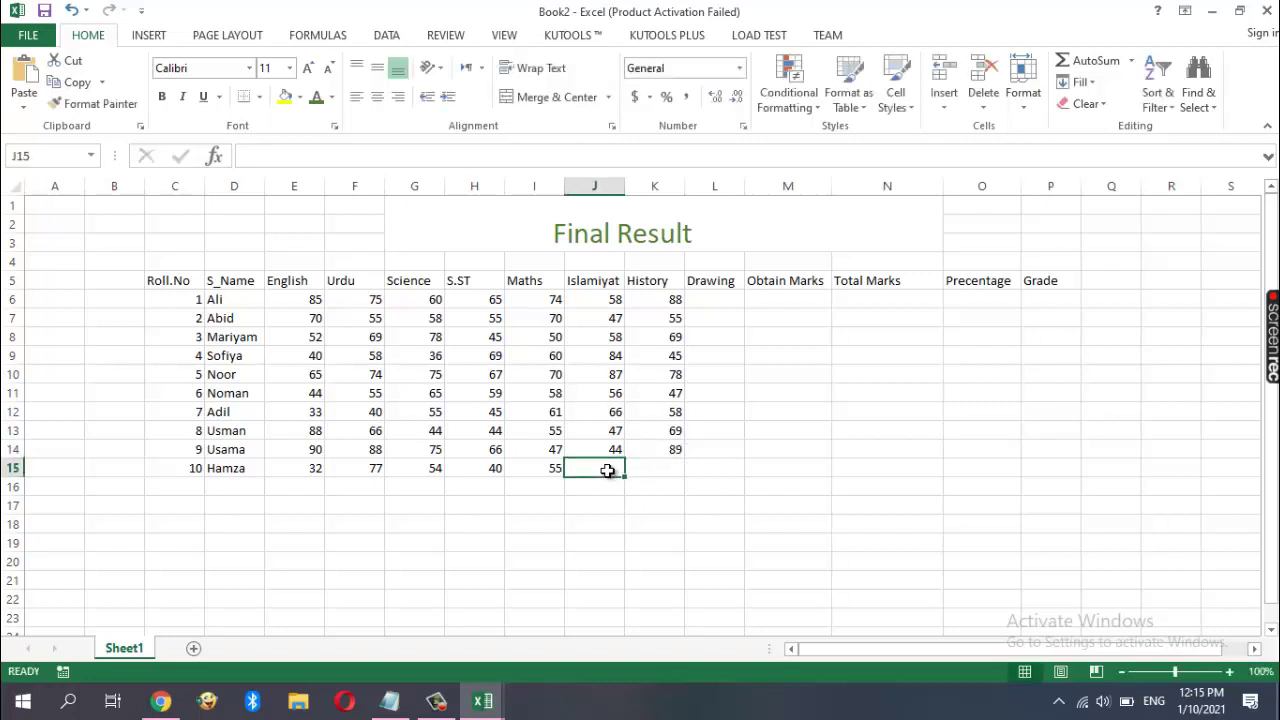
type("70")
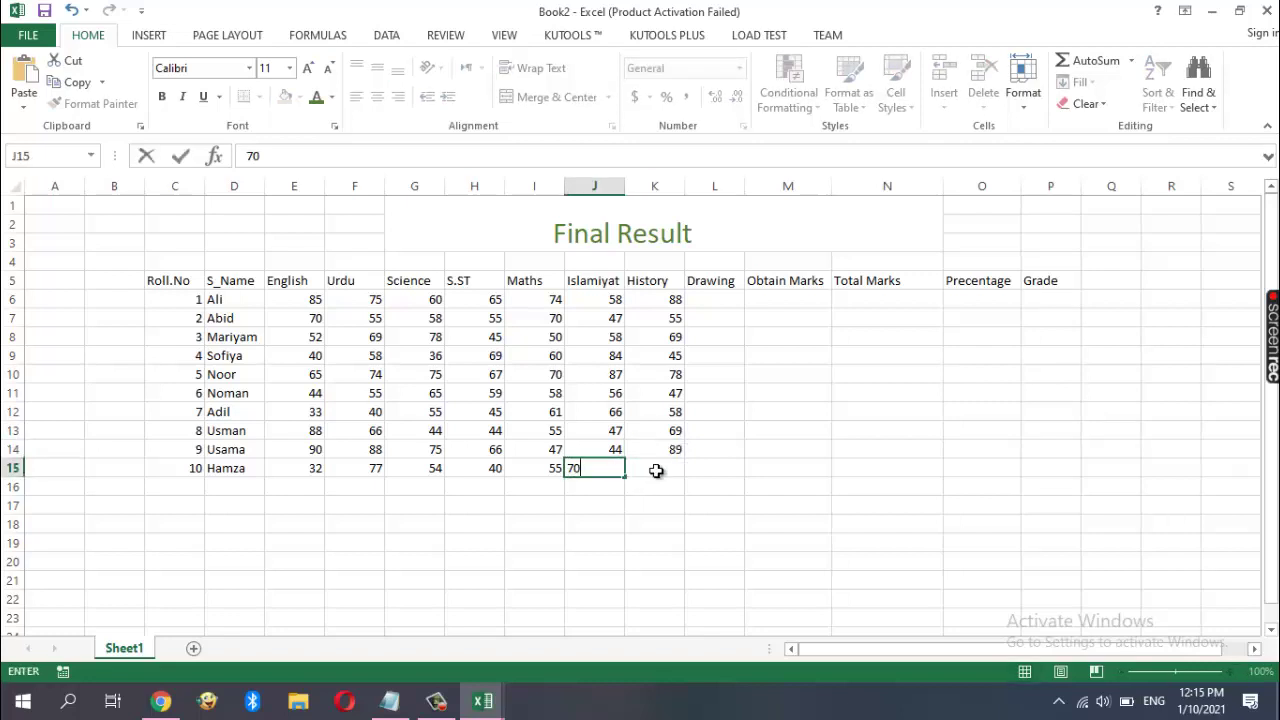
left_click(655, 470)
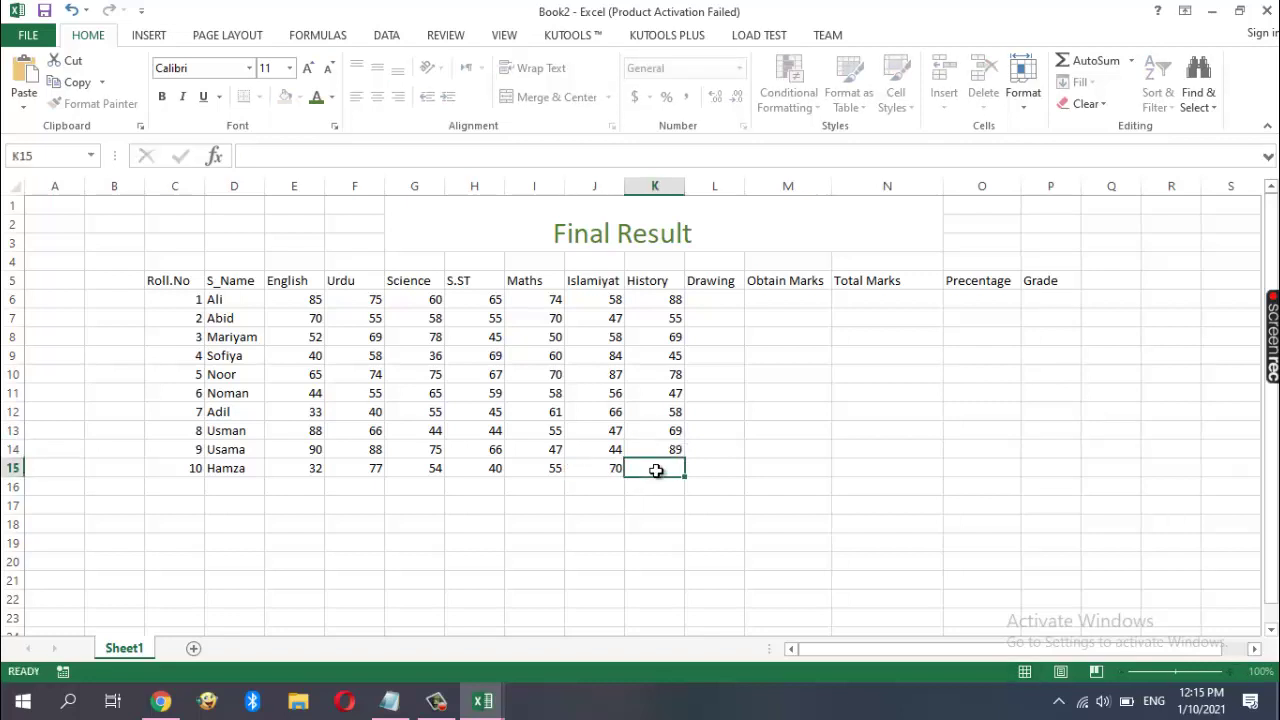
type("56")
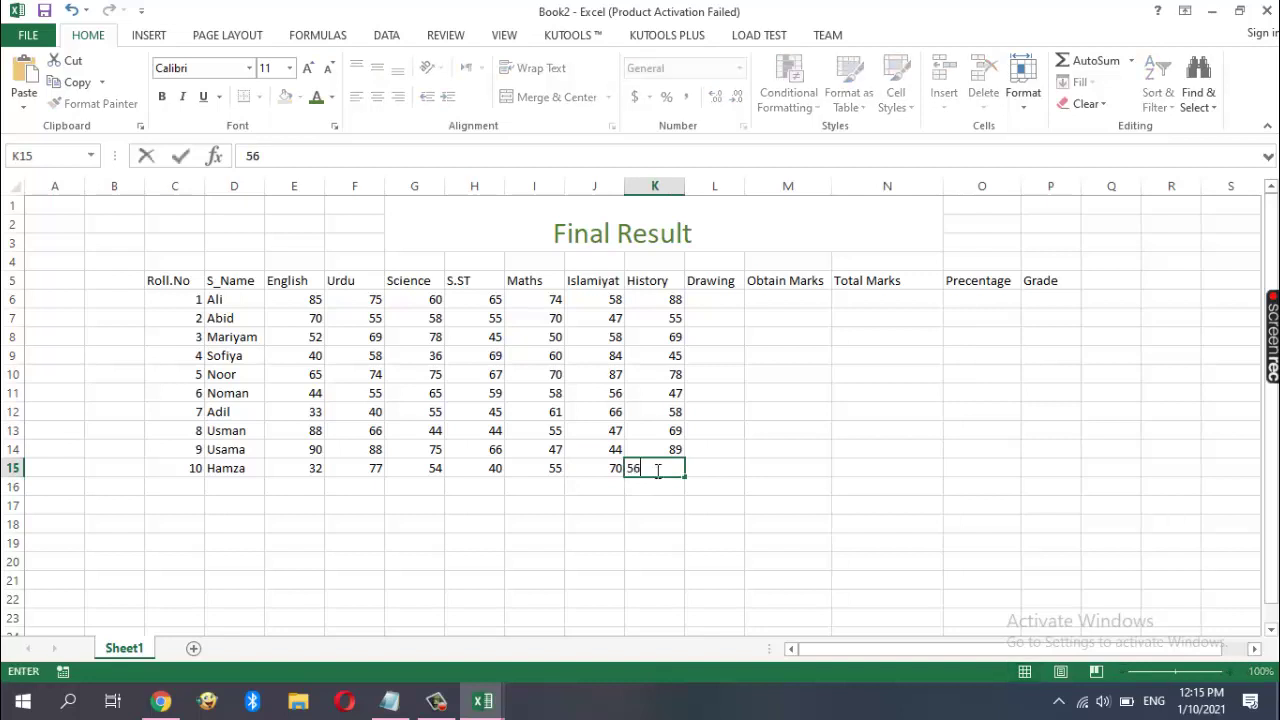
left_click(706, 302)
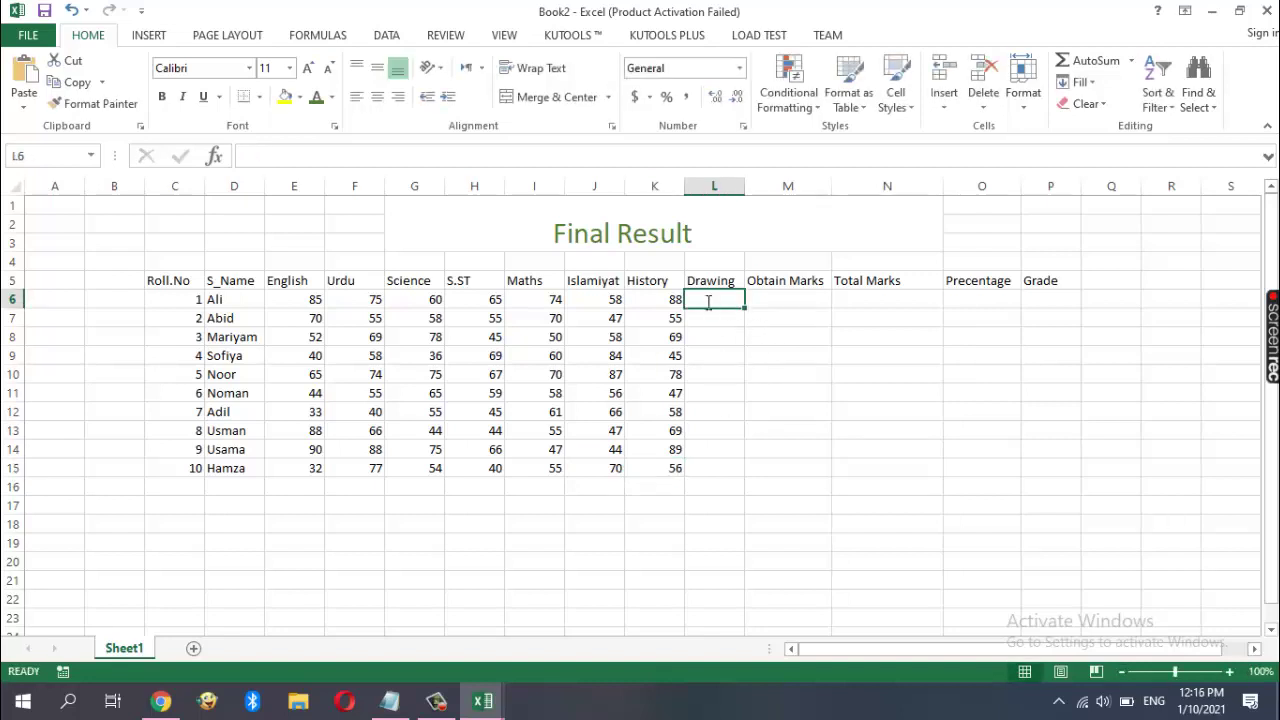
Type the Drawing marks 80, 70, 75, 60 and 55 into L6:L10
type("80")
left_click(704, 319)
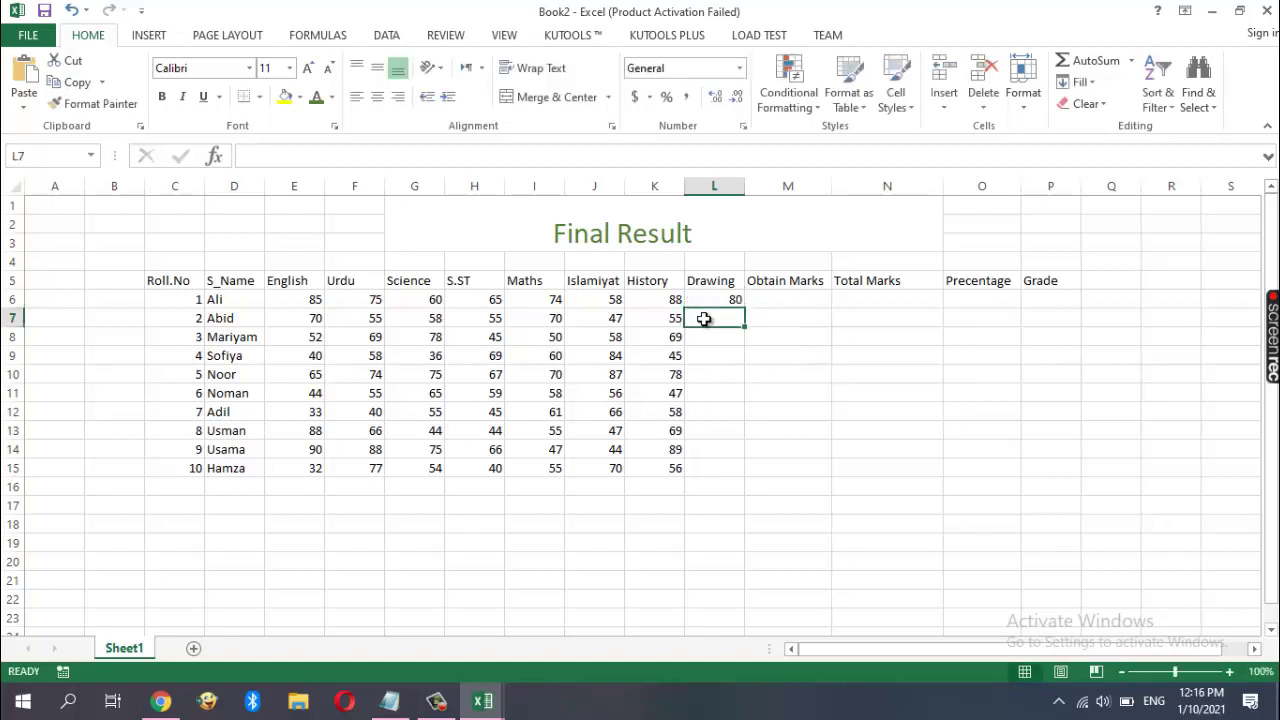
type("70")
left_click(703, 335)
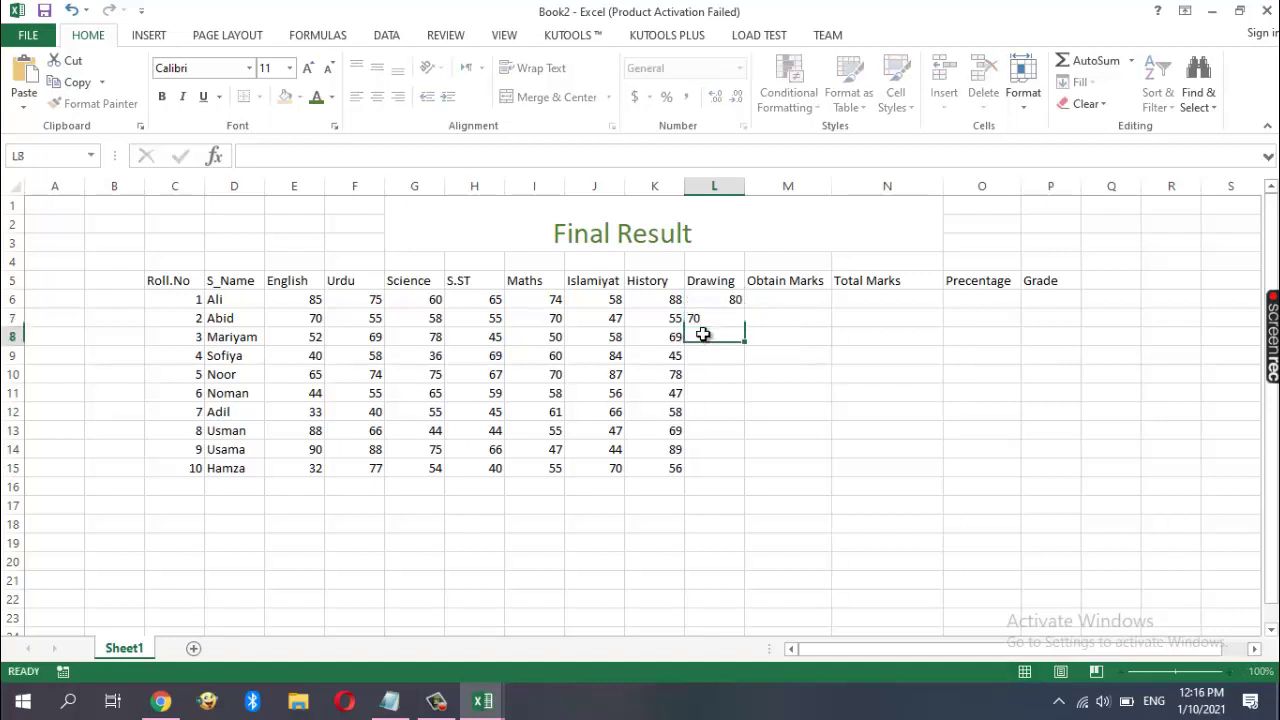
type("75")
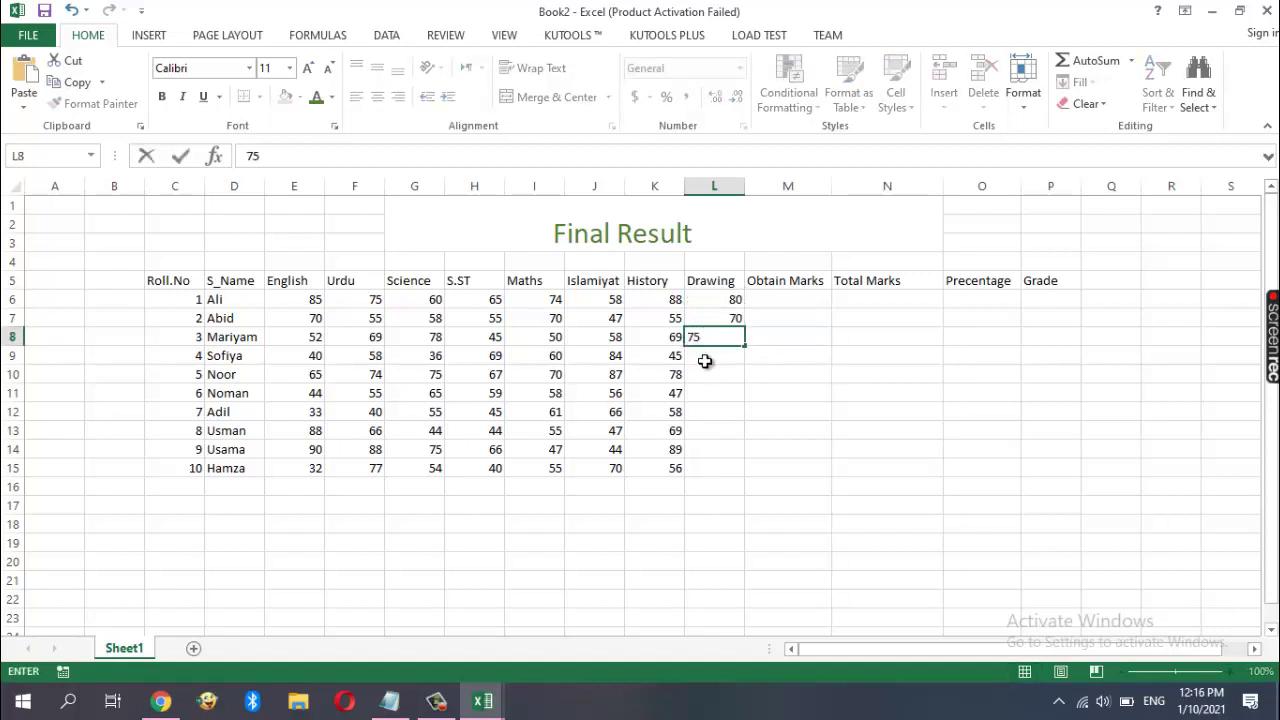
left_click(705, 361)
type("60")
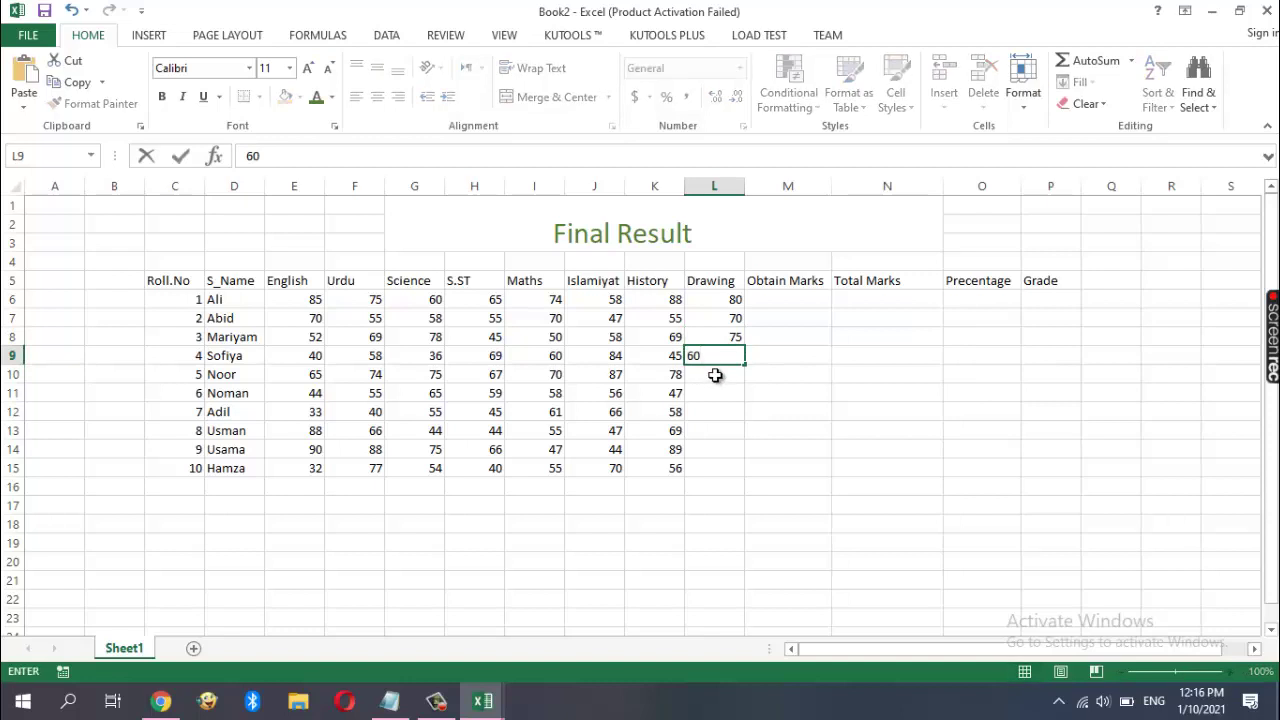
left_click(711, 372)
type("55")
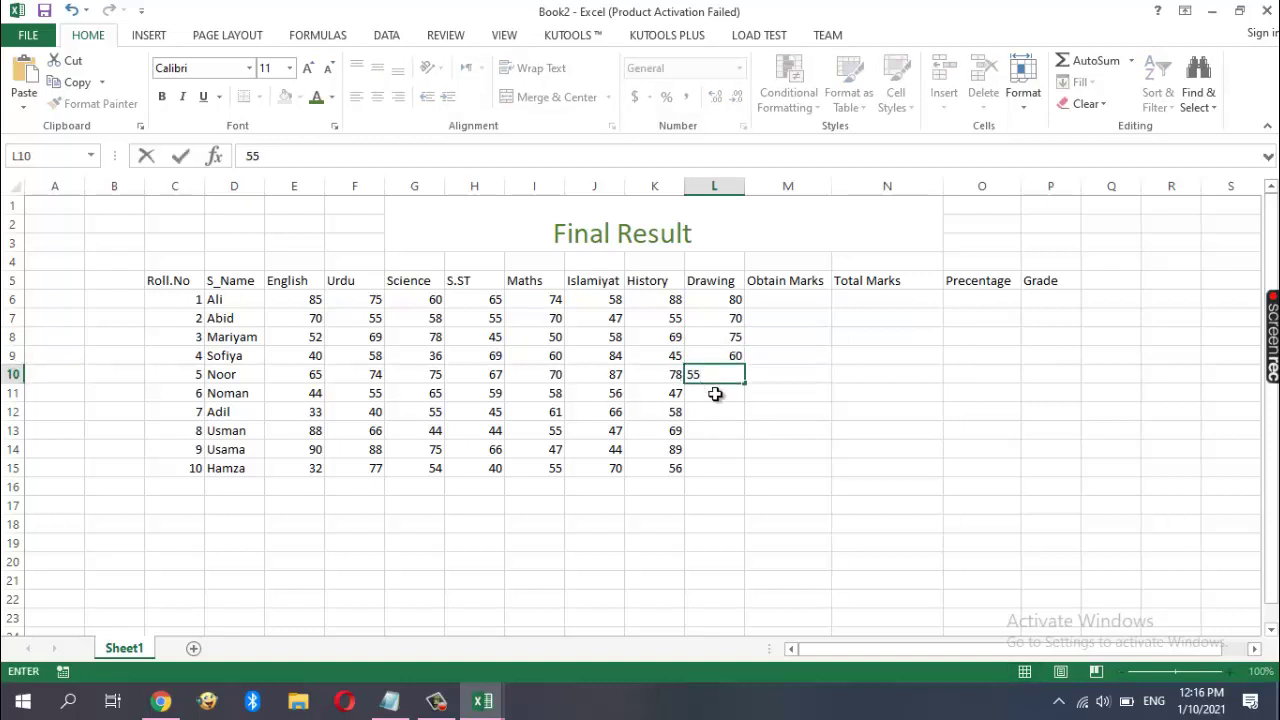
left_click(716, 393)
Type the Drawing marks 50, 65, 56, 70 and 70 into L11:L15
type("50")
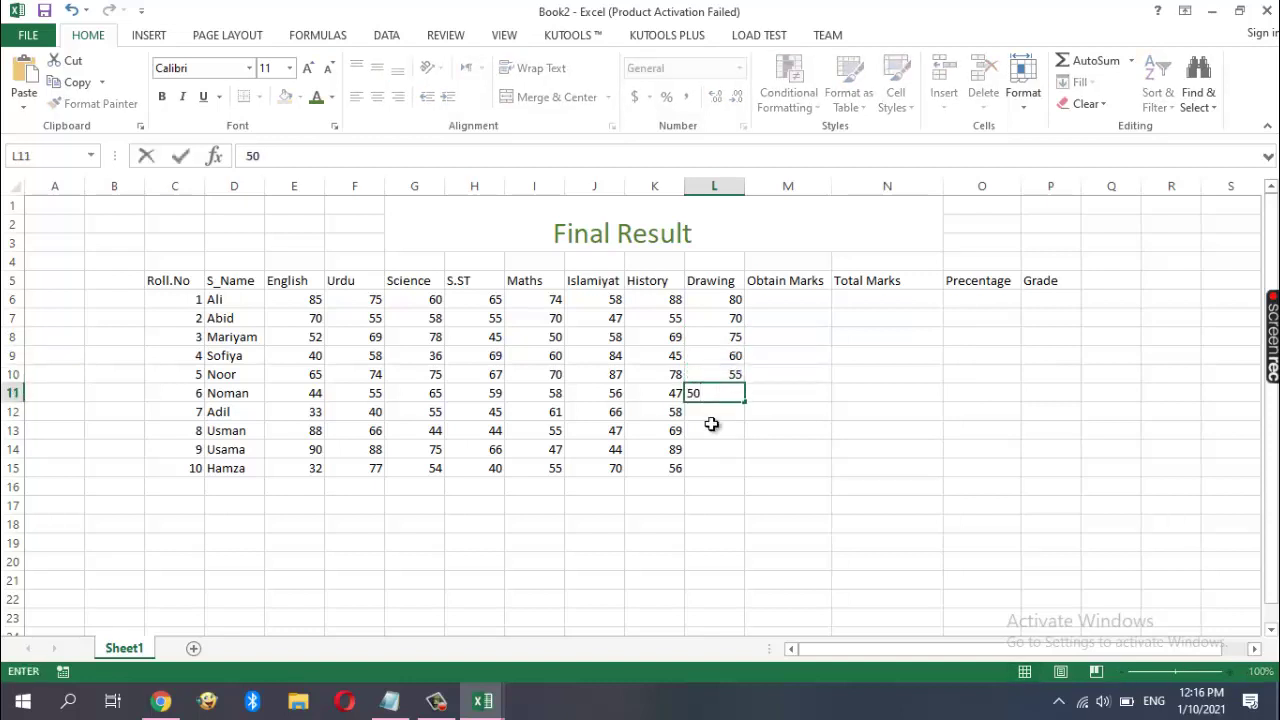
left_click(703, 409)
type("65")
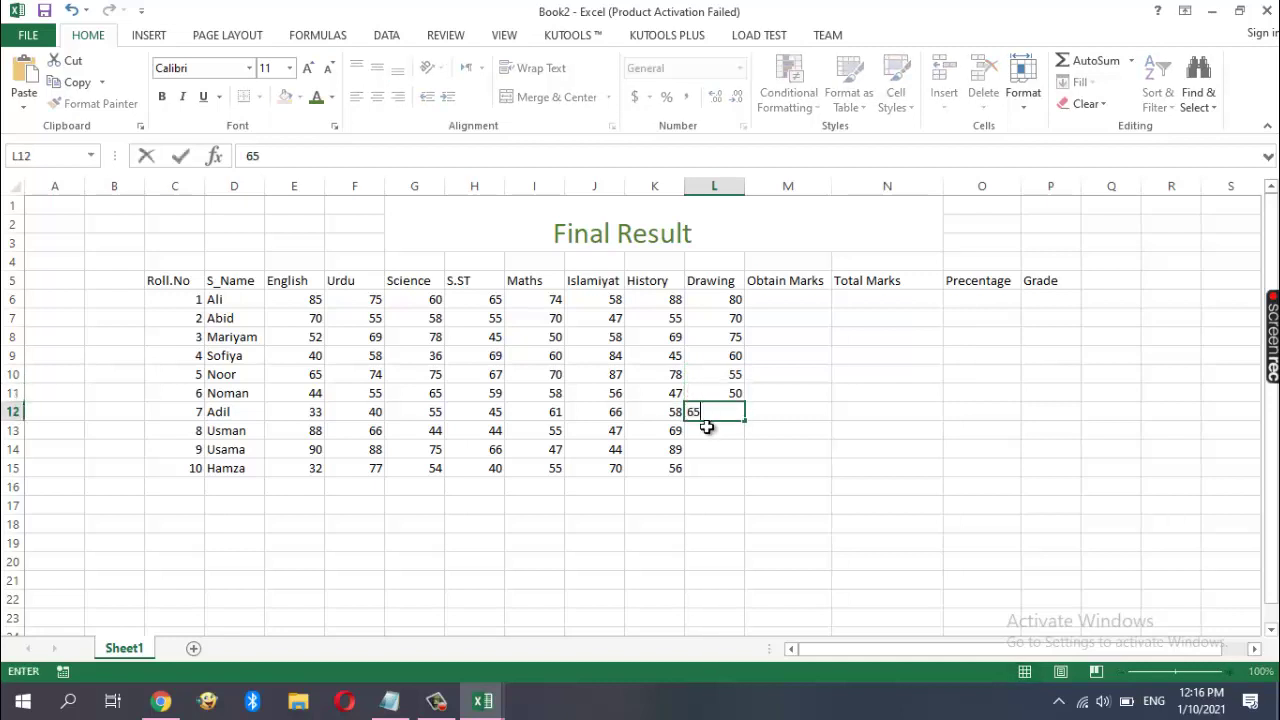
left_click(712, 431)
type("56")
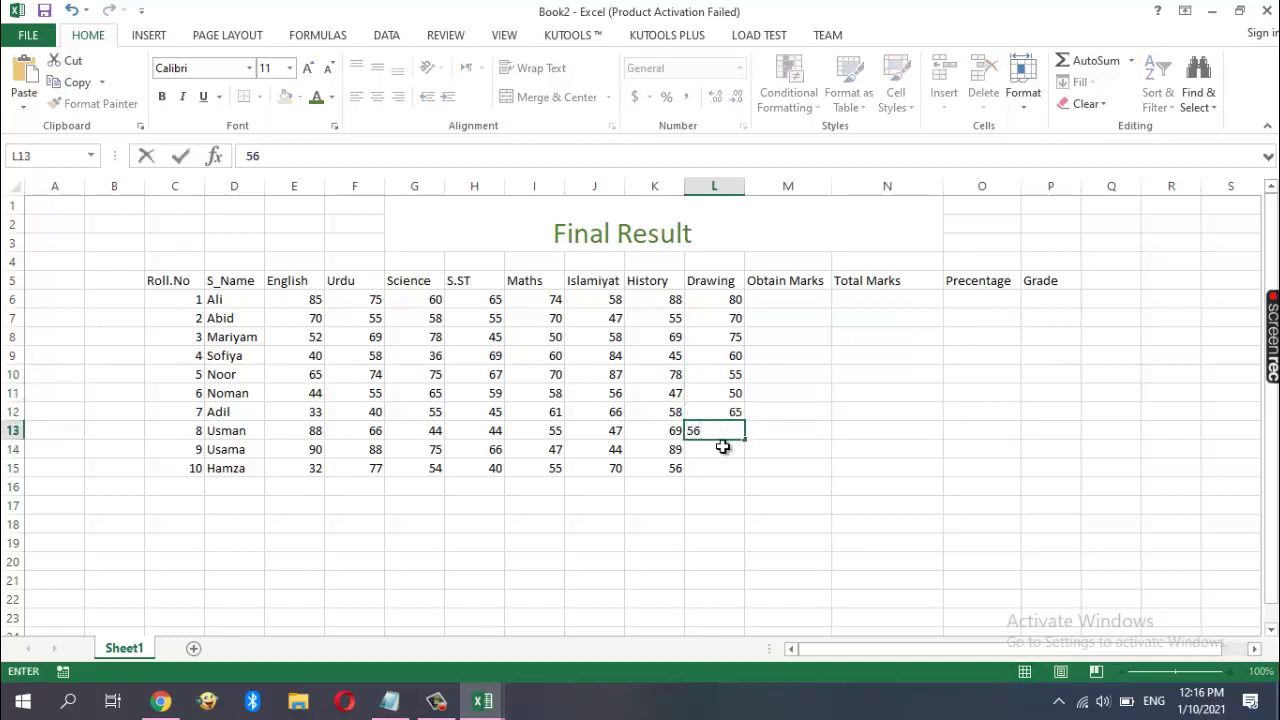
left_click(724, 447)
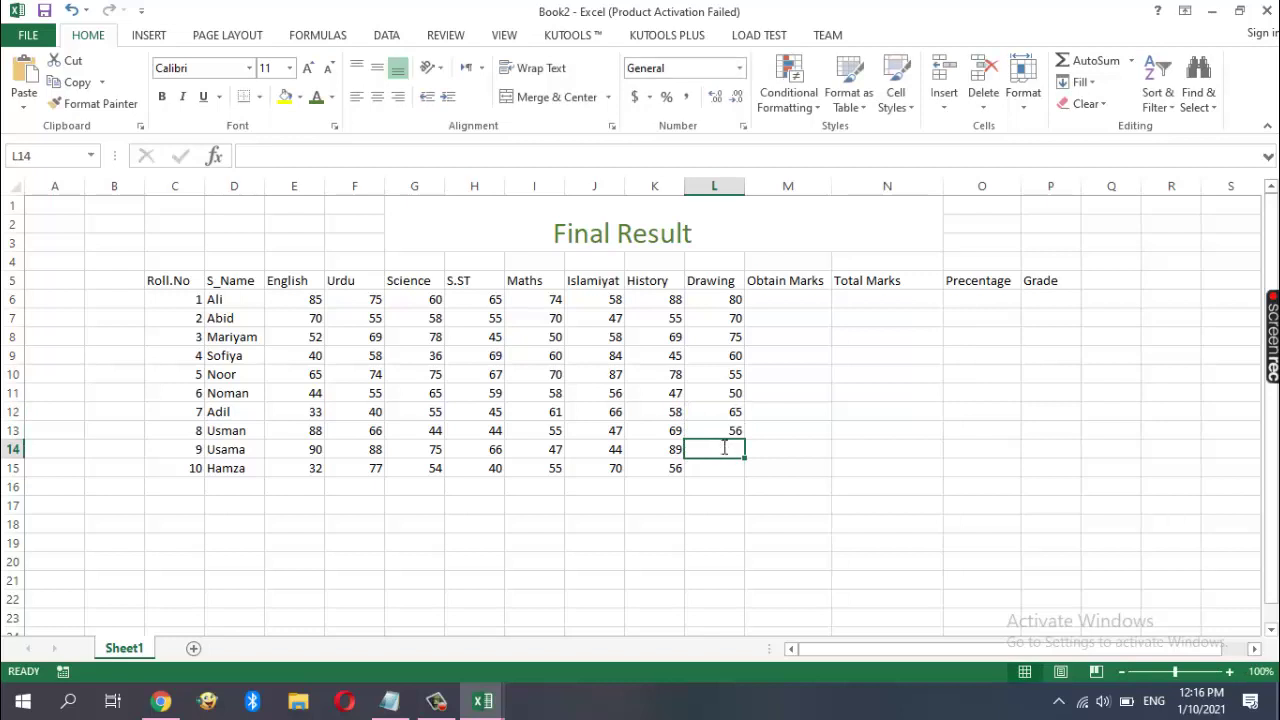
type("70")
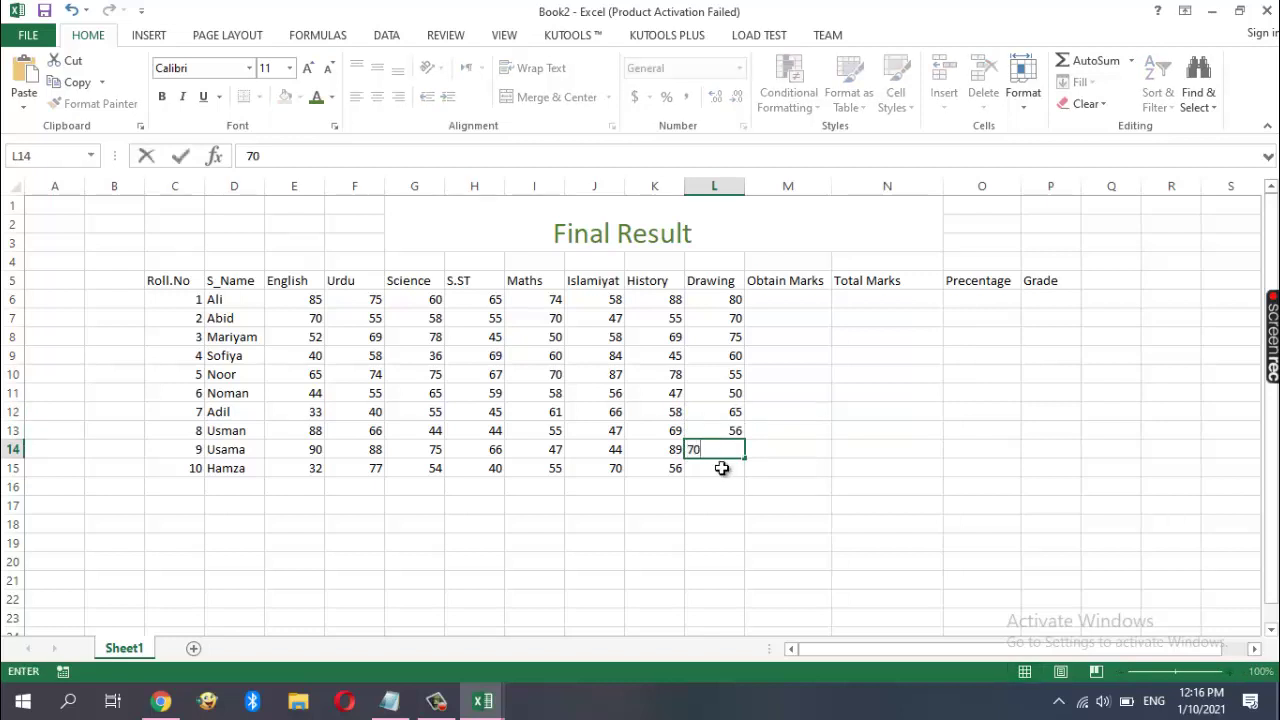
left_click(723, 468)
type("70")
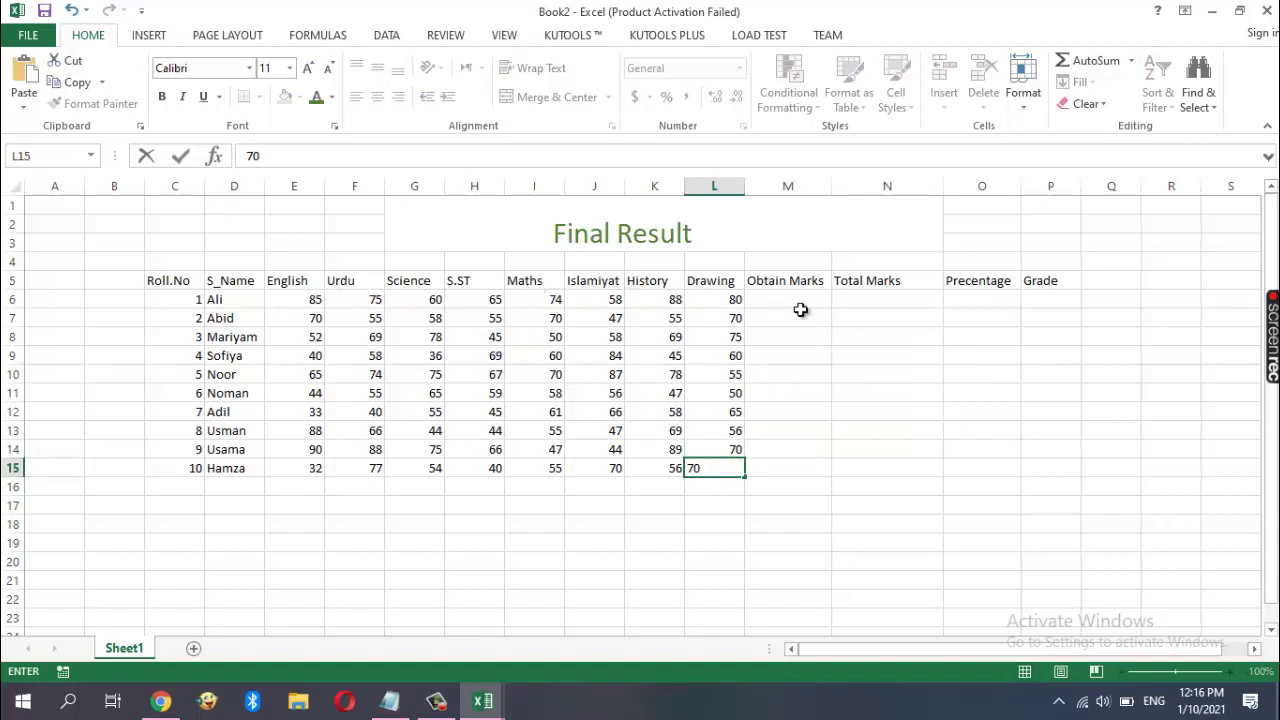
Enter 800 in N6 and fill it down so N6:N15 all show 800
left_click(887, 299)
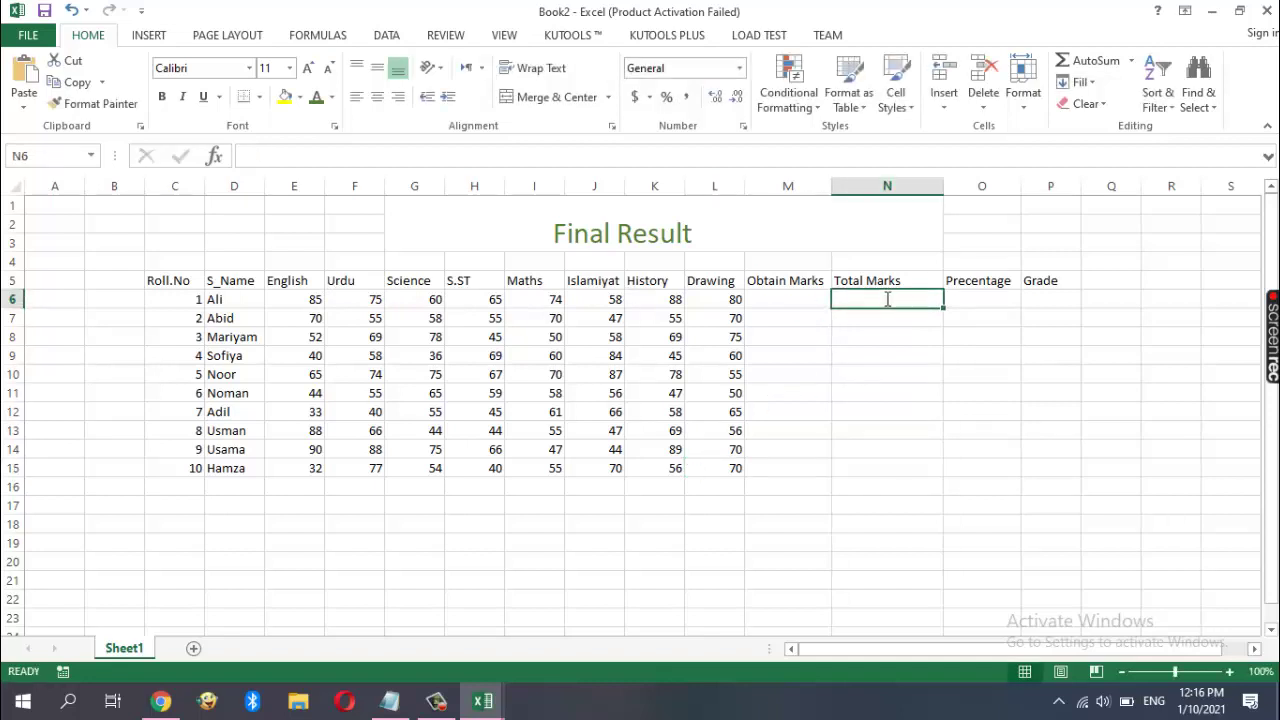
type("800")
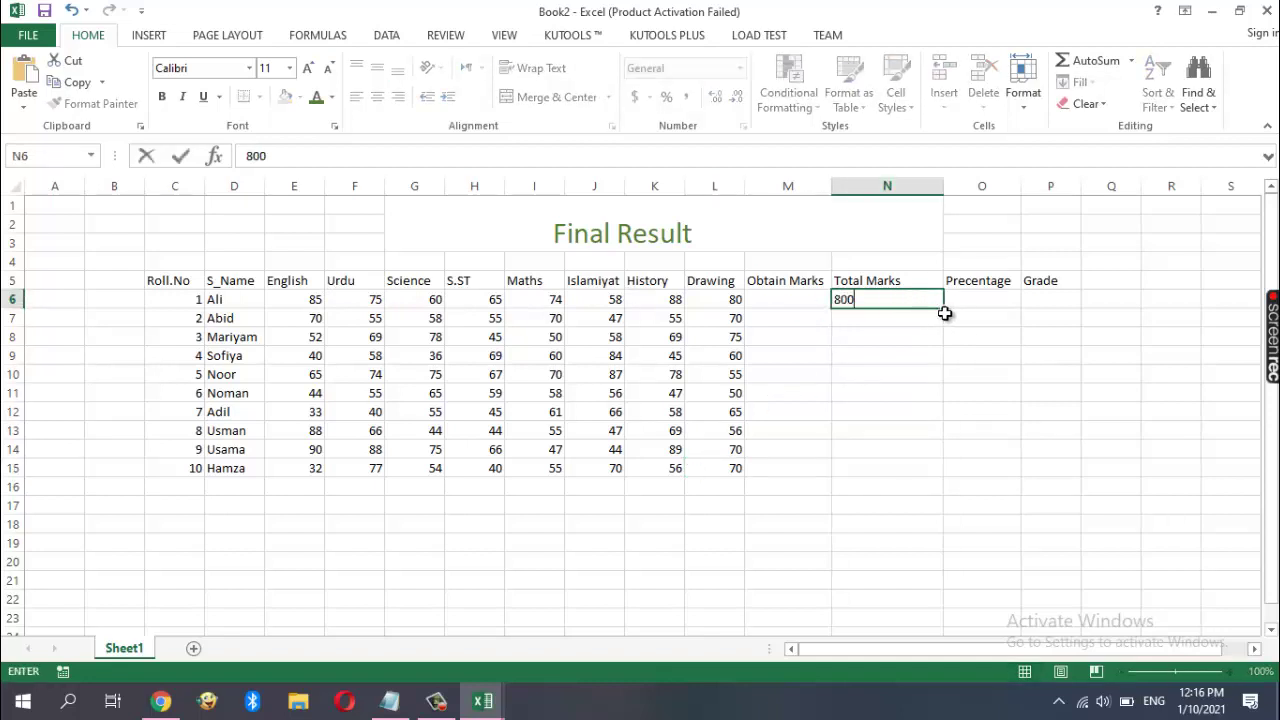
left_click_drag(944, 310, 927, 478)
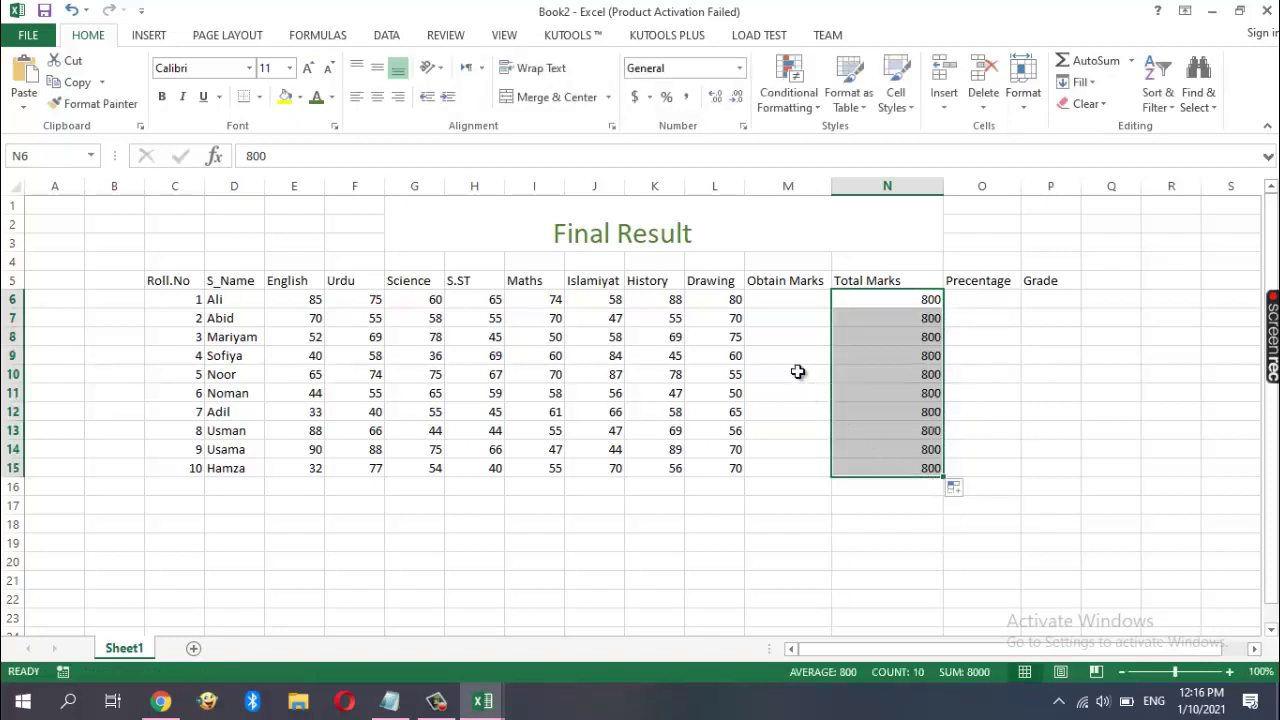
left_click(787, 301)
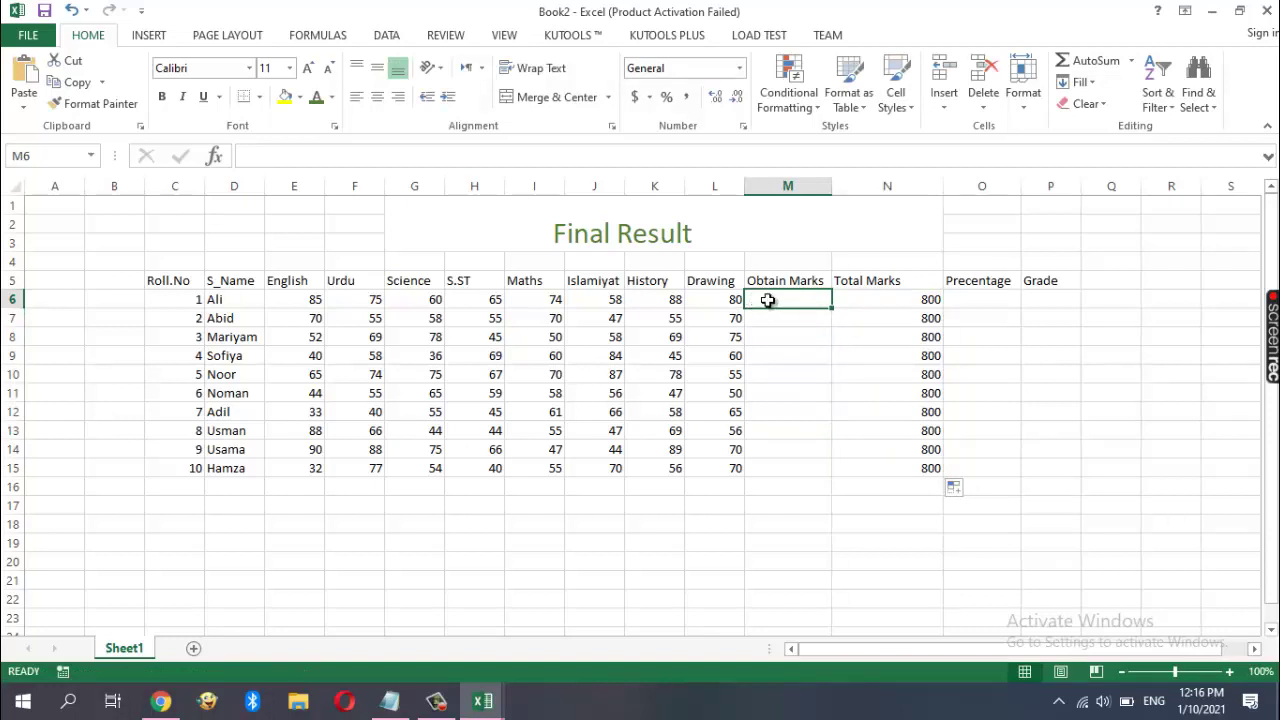
Enter =E6+F6+G6+H6+I6+J6+K6+L6 in M6, giving 585
type("=")
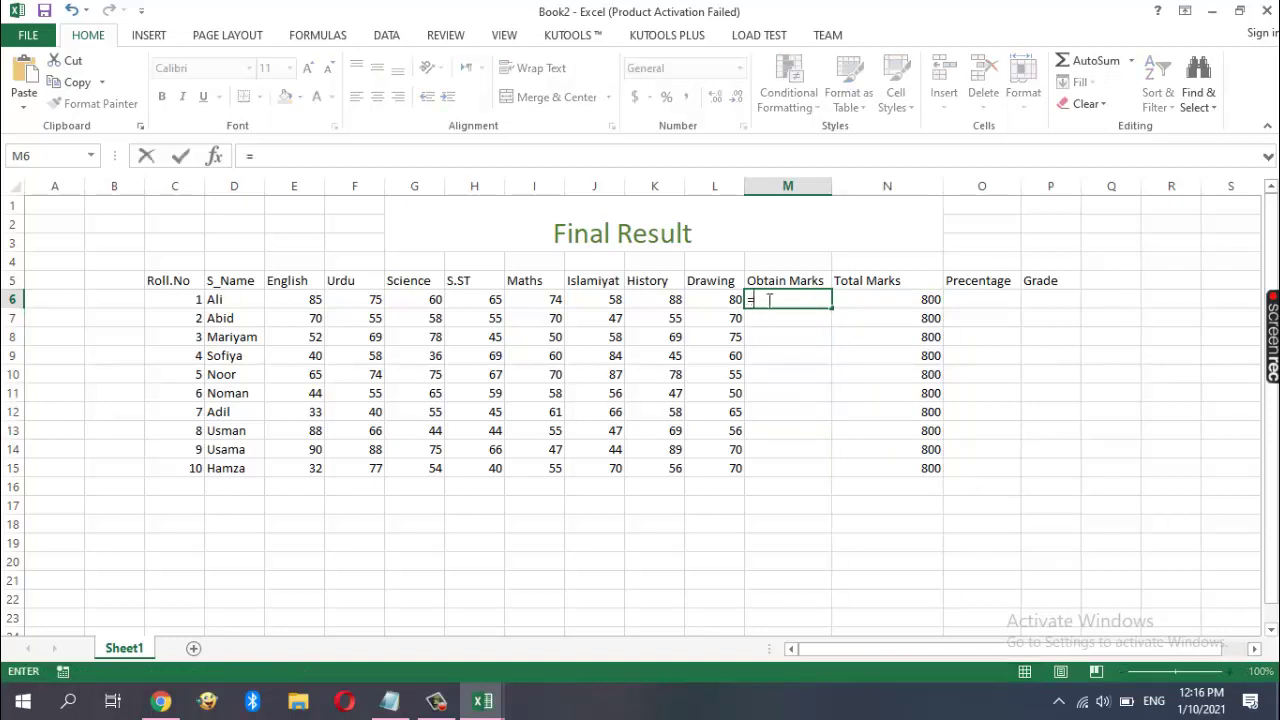
left_click(302, 299)
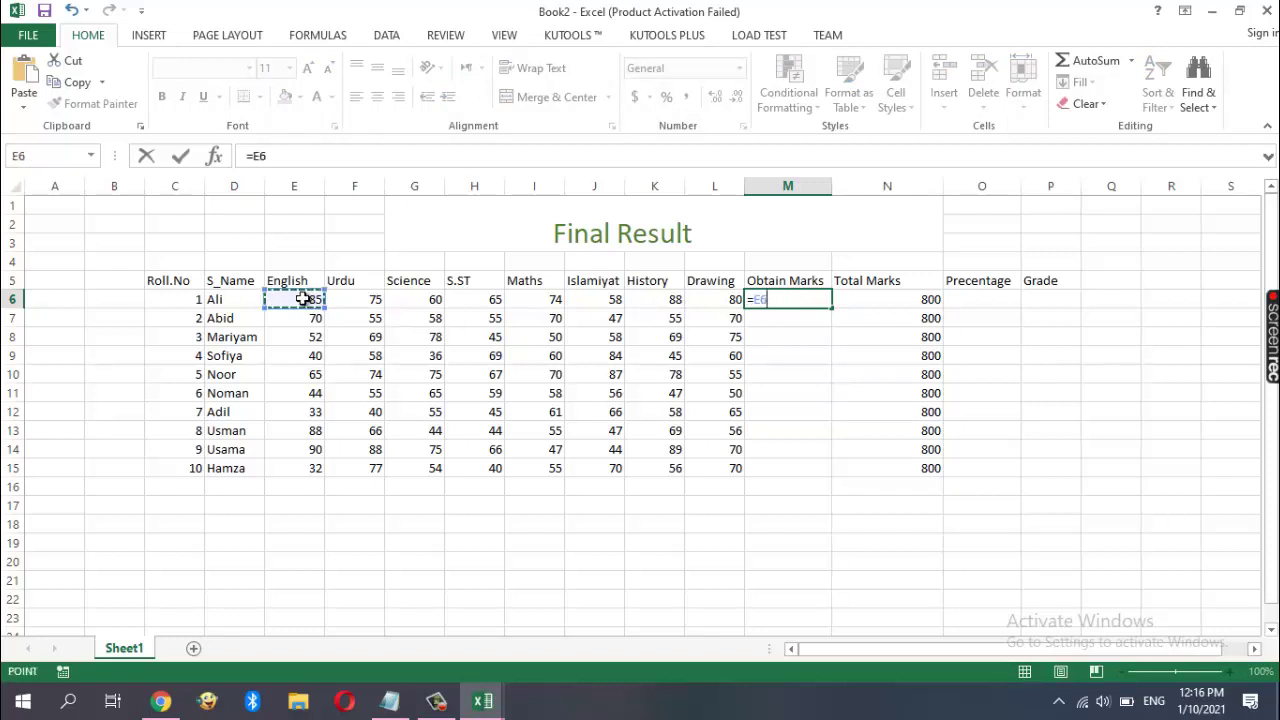
type("+")
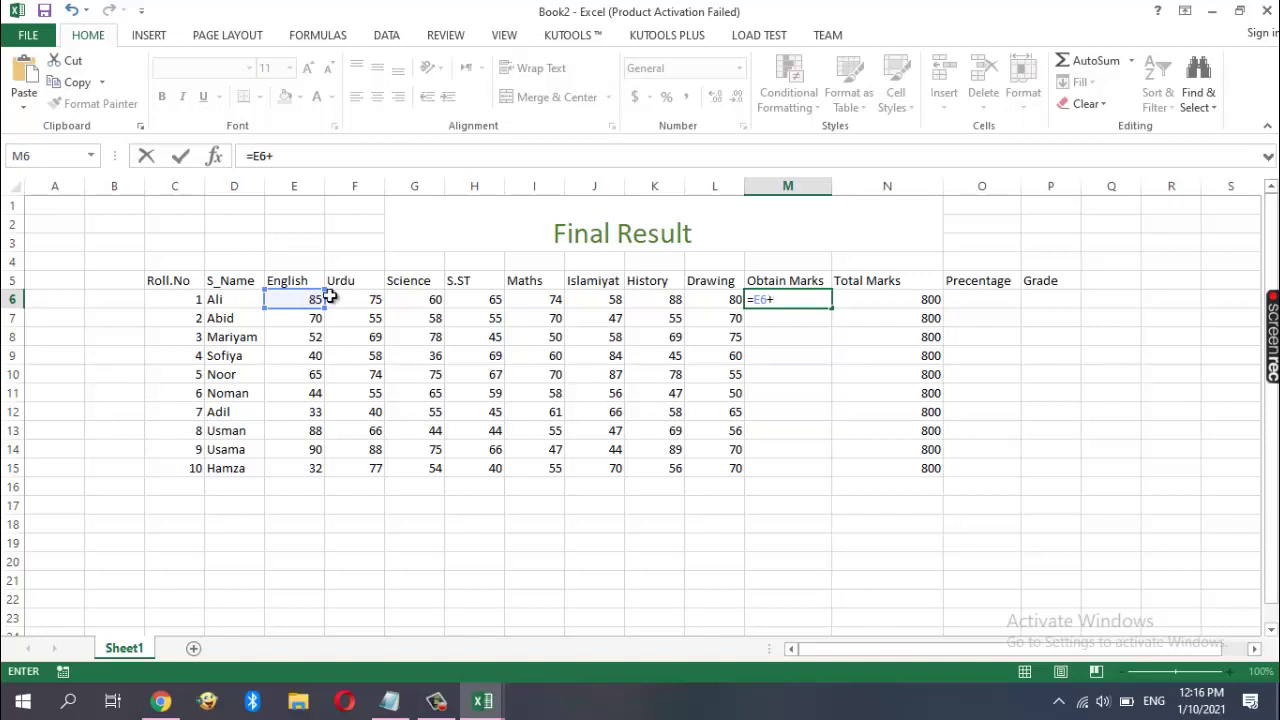
left_click(354, 298)
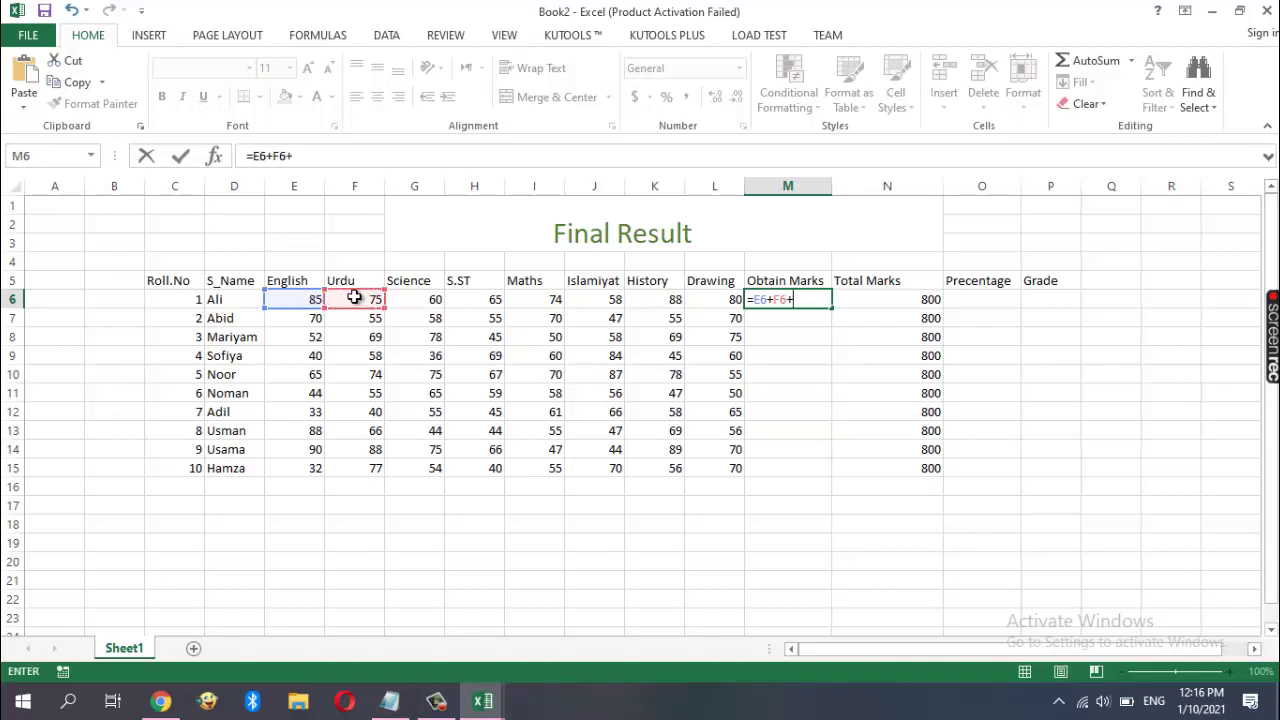
type("+")
left_click(416, 298)
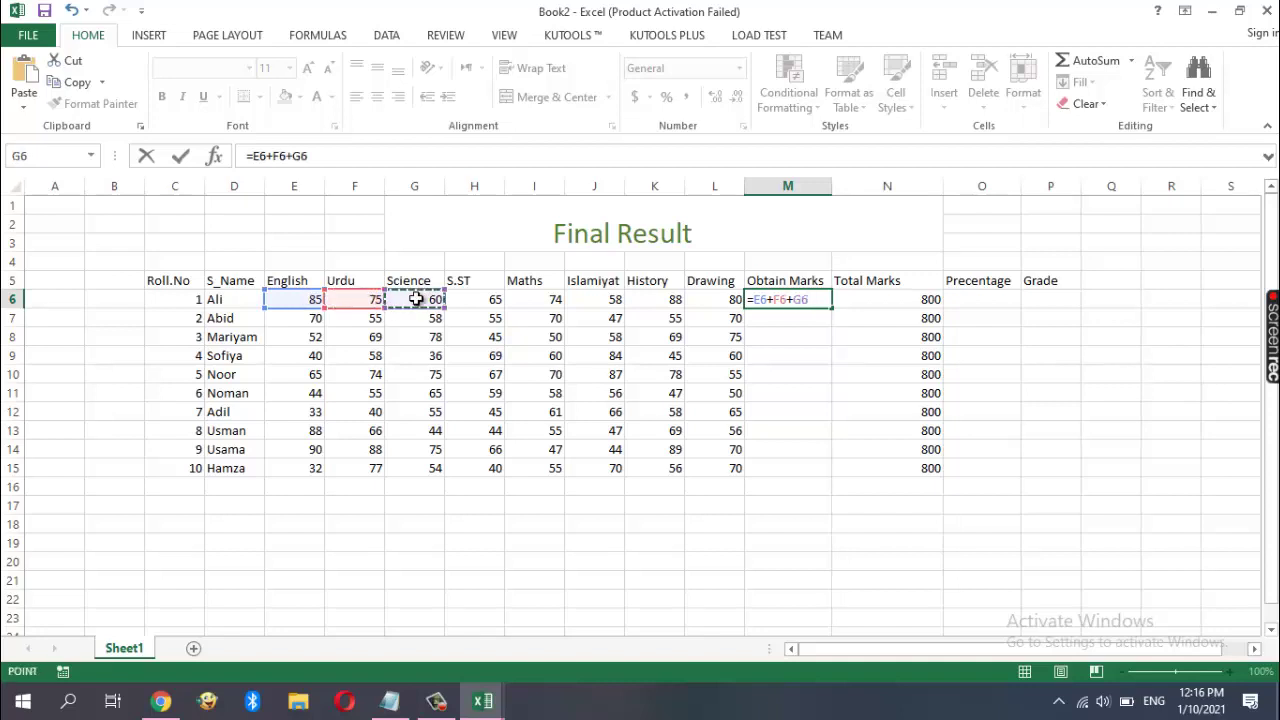
type("+")
left_click(491, 297)
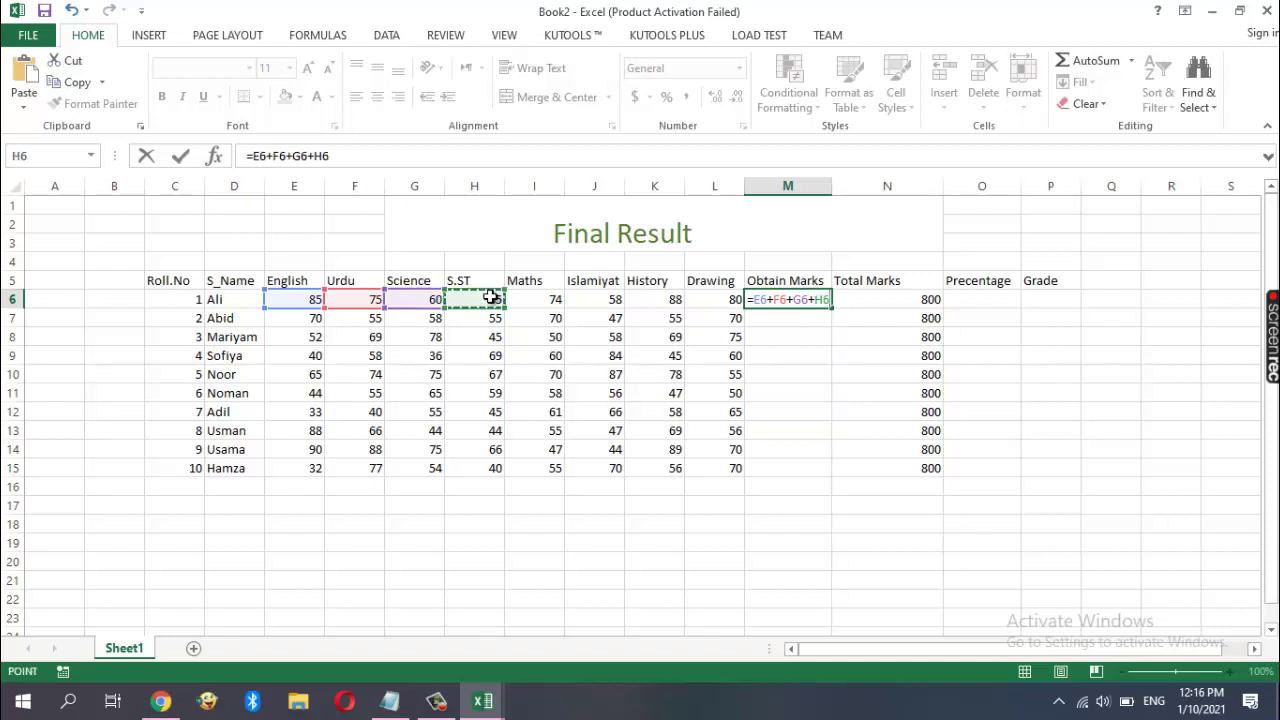
type("+")
left_click(545, 297)
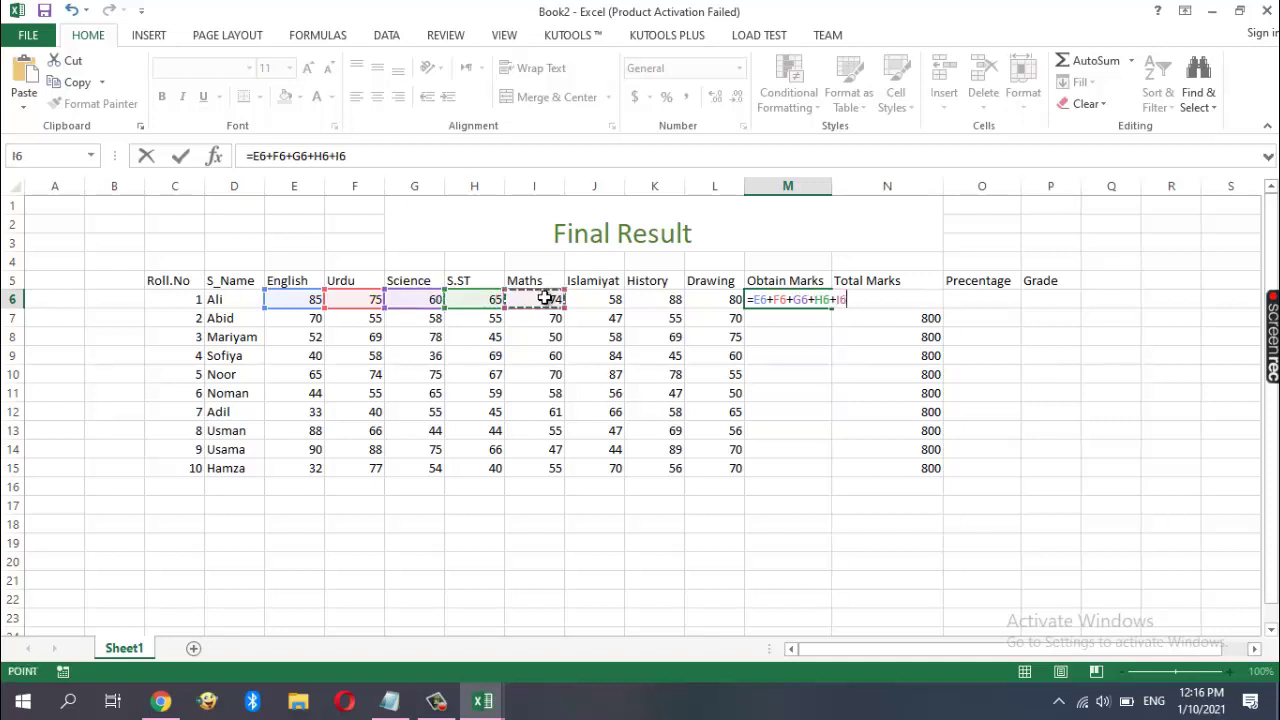
type("+")
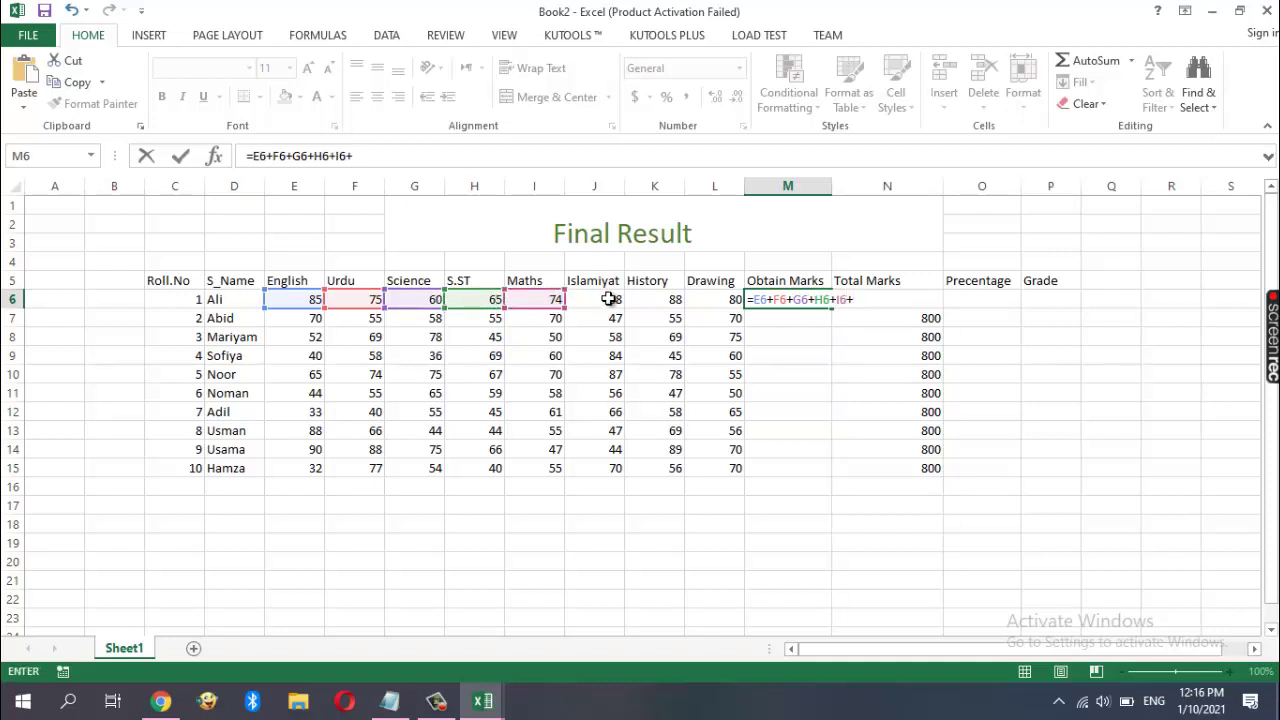
left_click(607, 298)
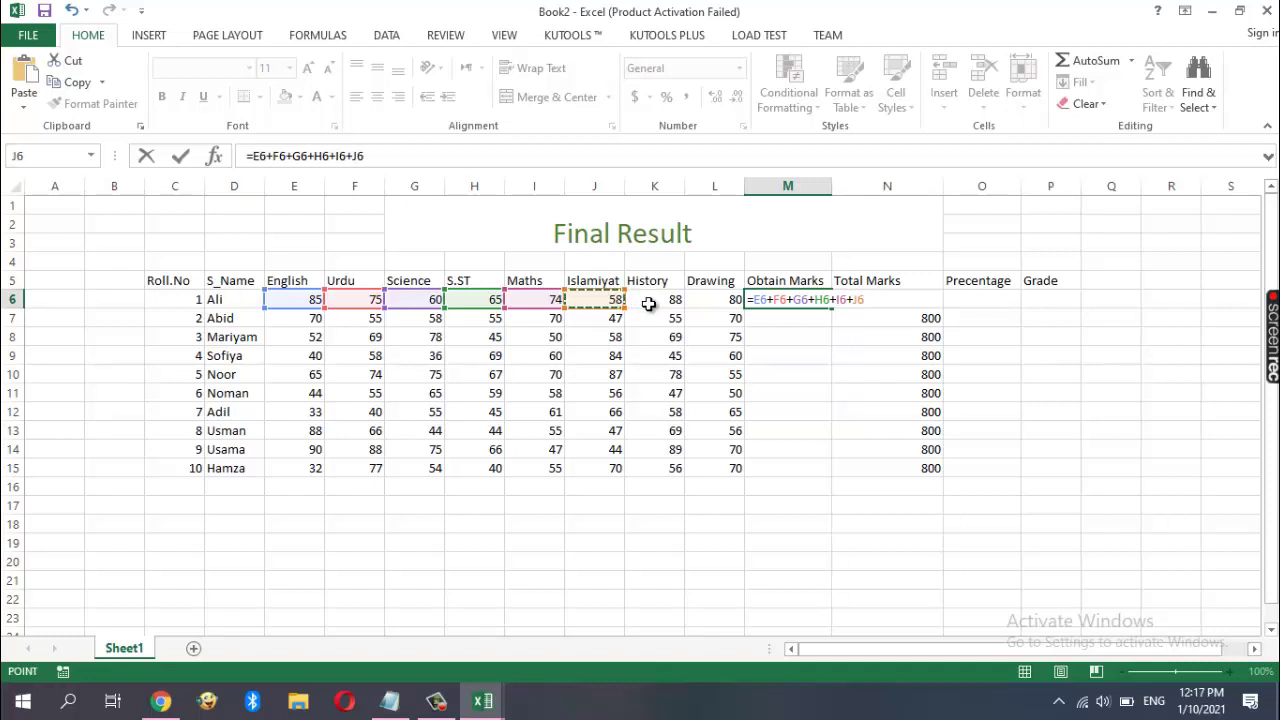
type("+")
left_click(660, 300)
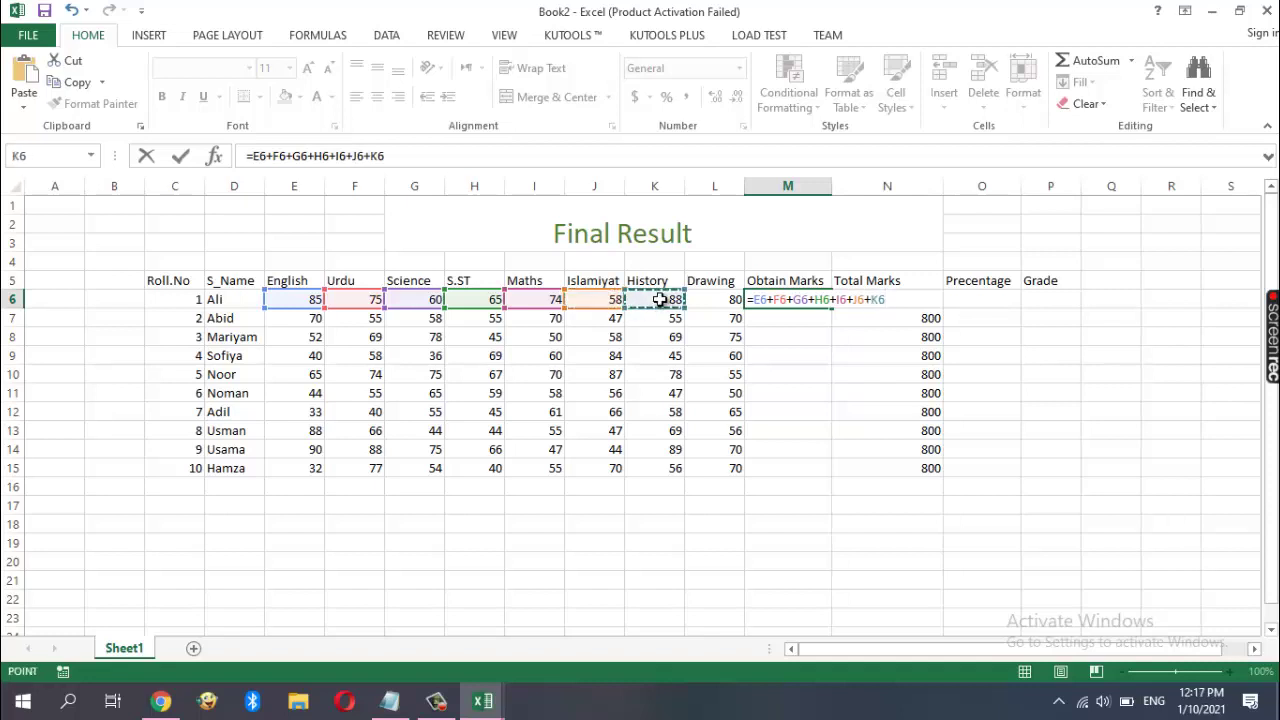
type("+")
left_click(714, 300)
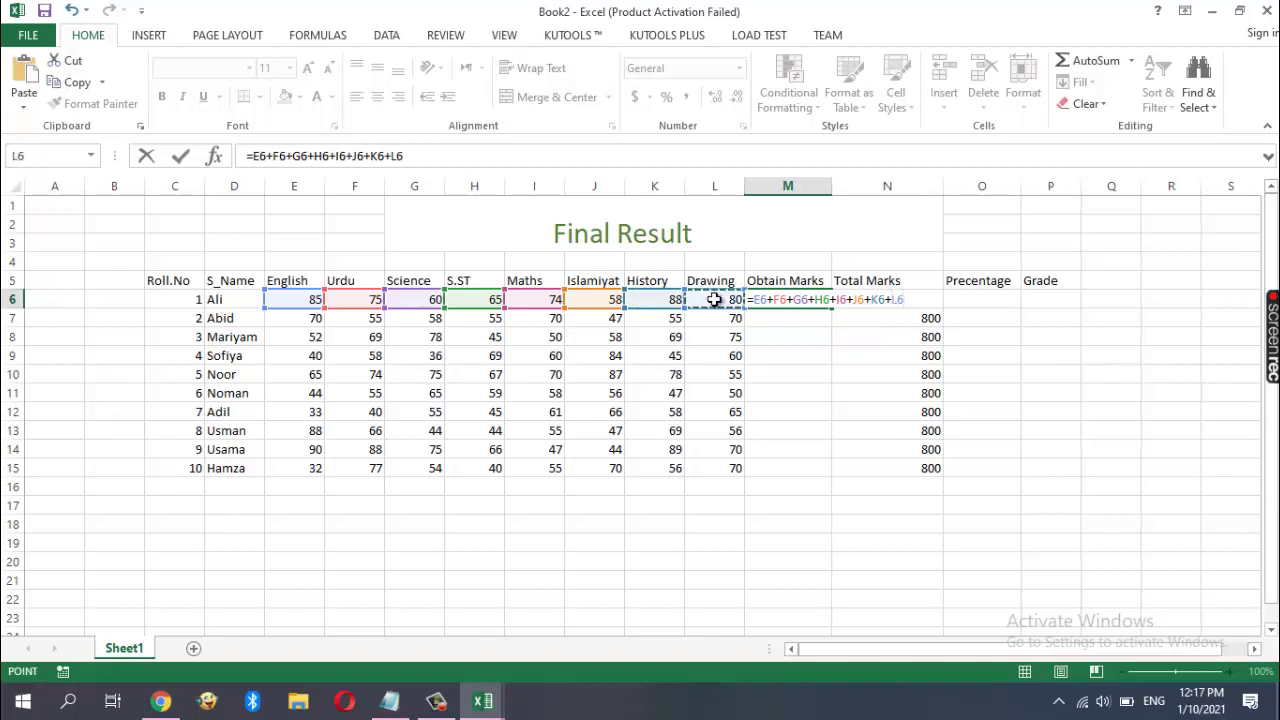
key("Return")
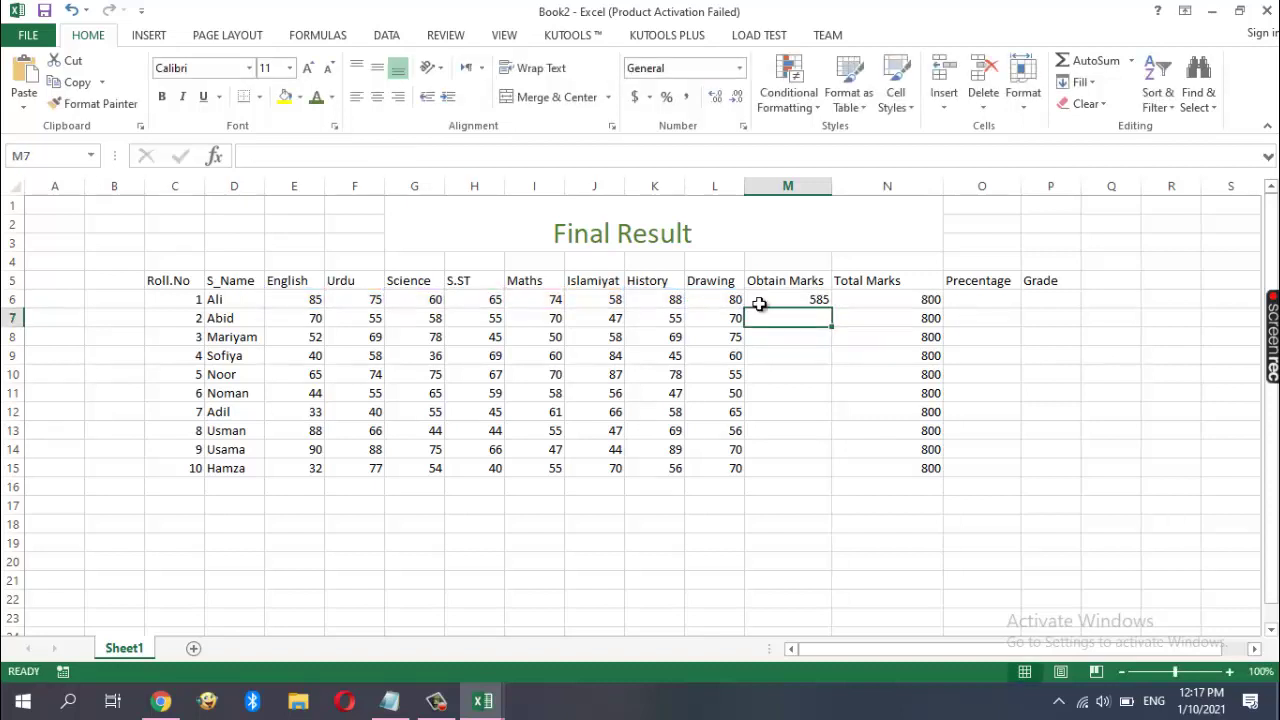
Copy the Obtain Marks sum formula down through M15
left_click(802, 300)
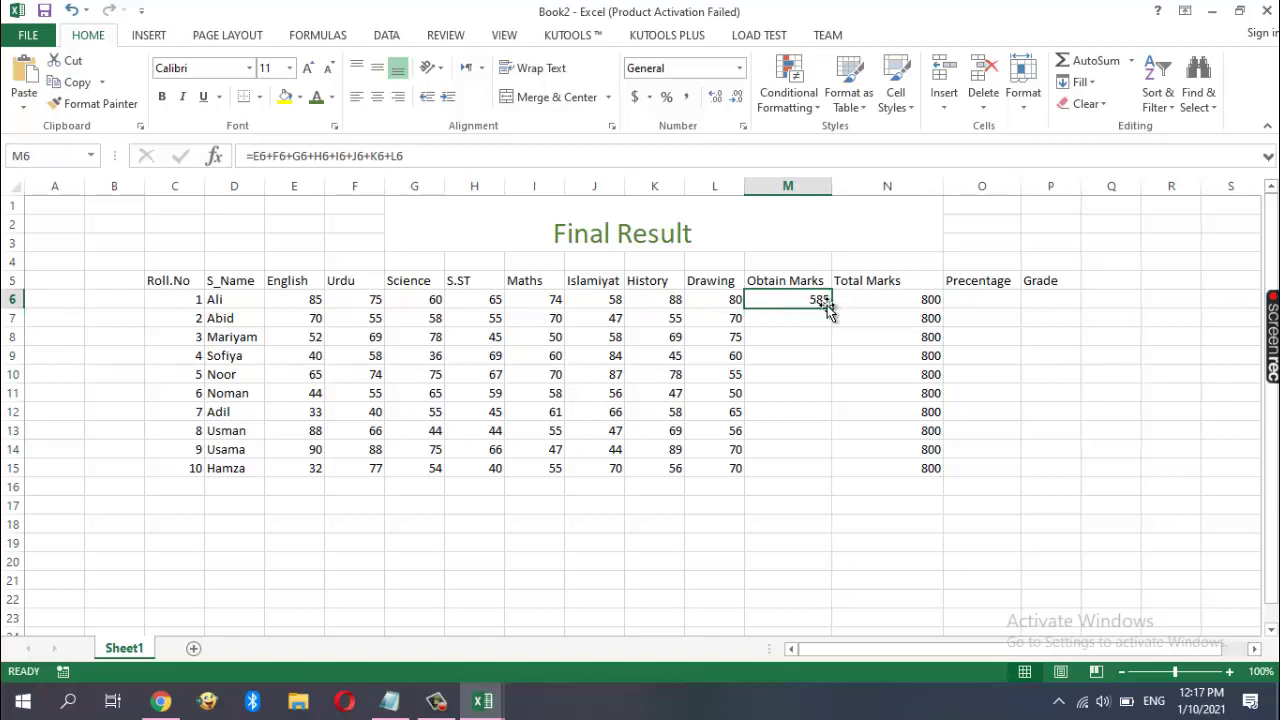
left_click_drag(830, 308, 815, 478)
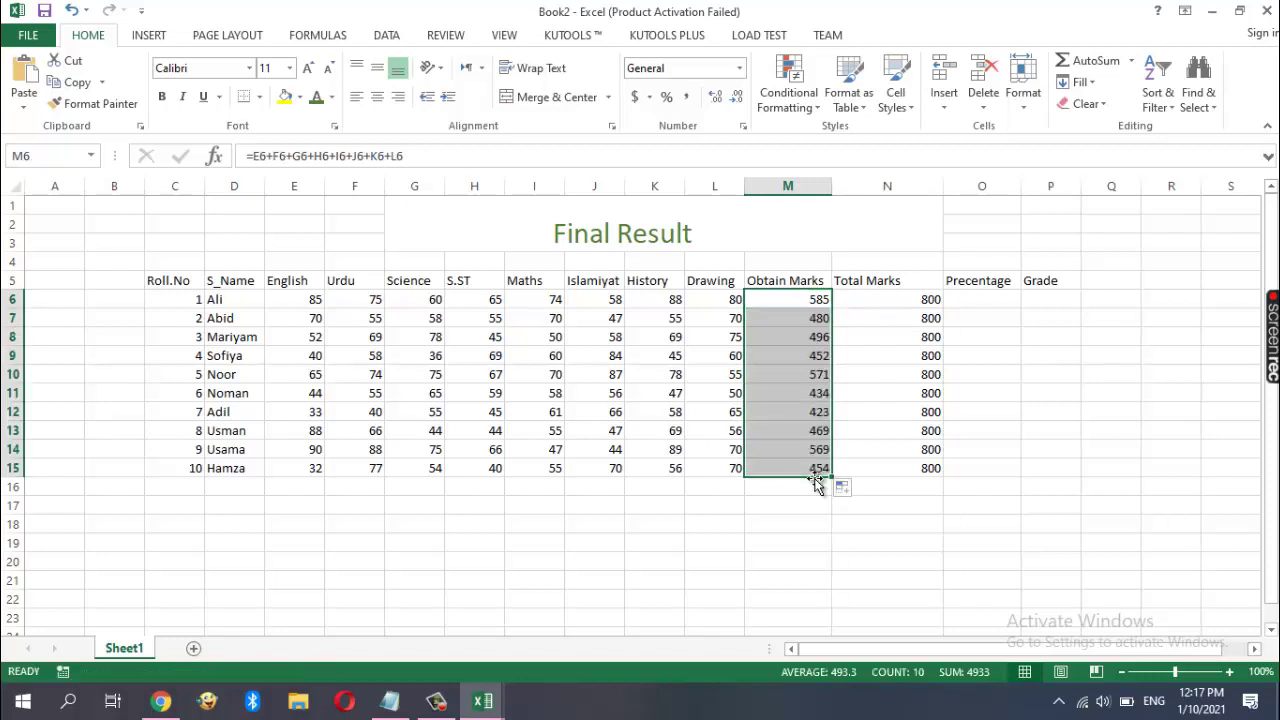
left_click(984, 302)
Enter =M6/N6*100 in O6 to get the first percentage, 73.125
type("=")
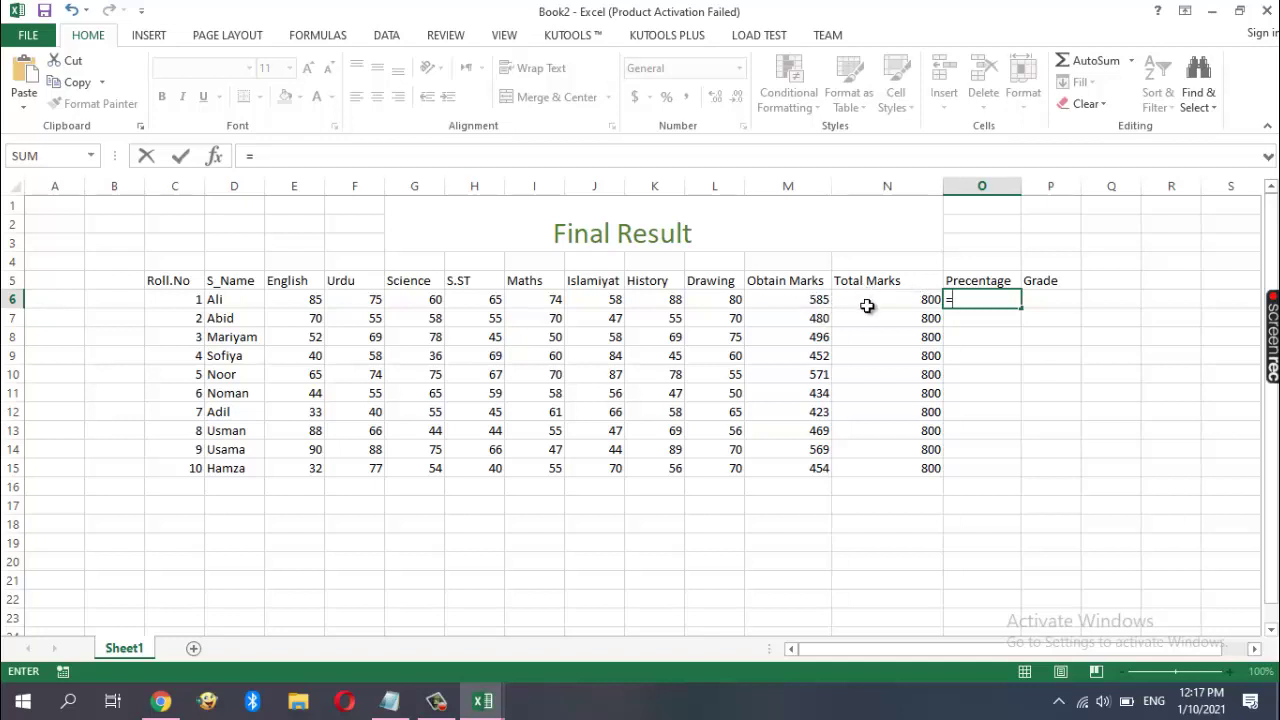
left_click(705, 540)
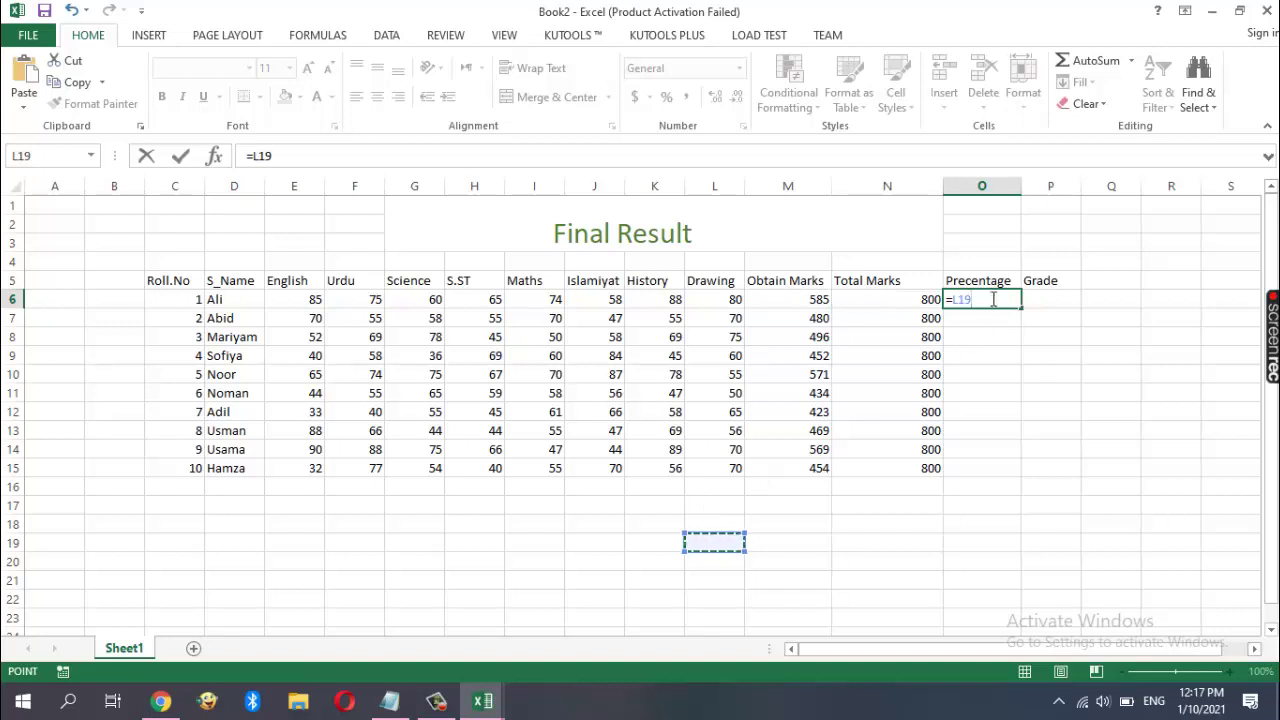
key("BackSpace")
key("BackSpace")
key("BackSpace")
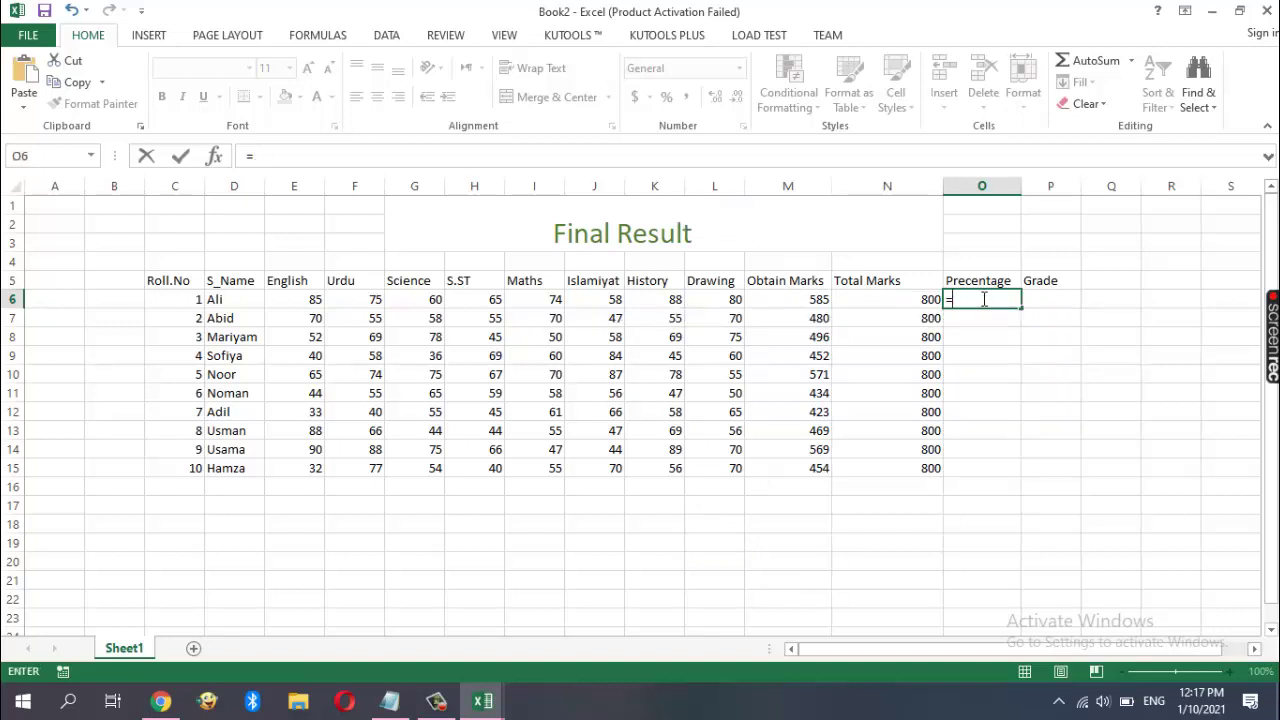
left_click(818, 300)
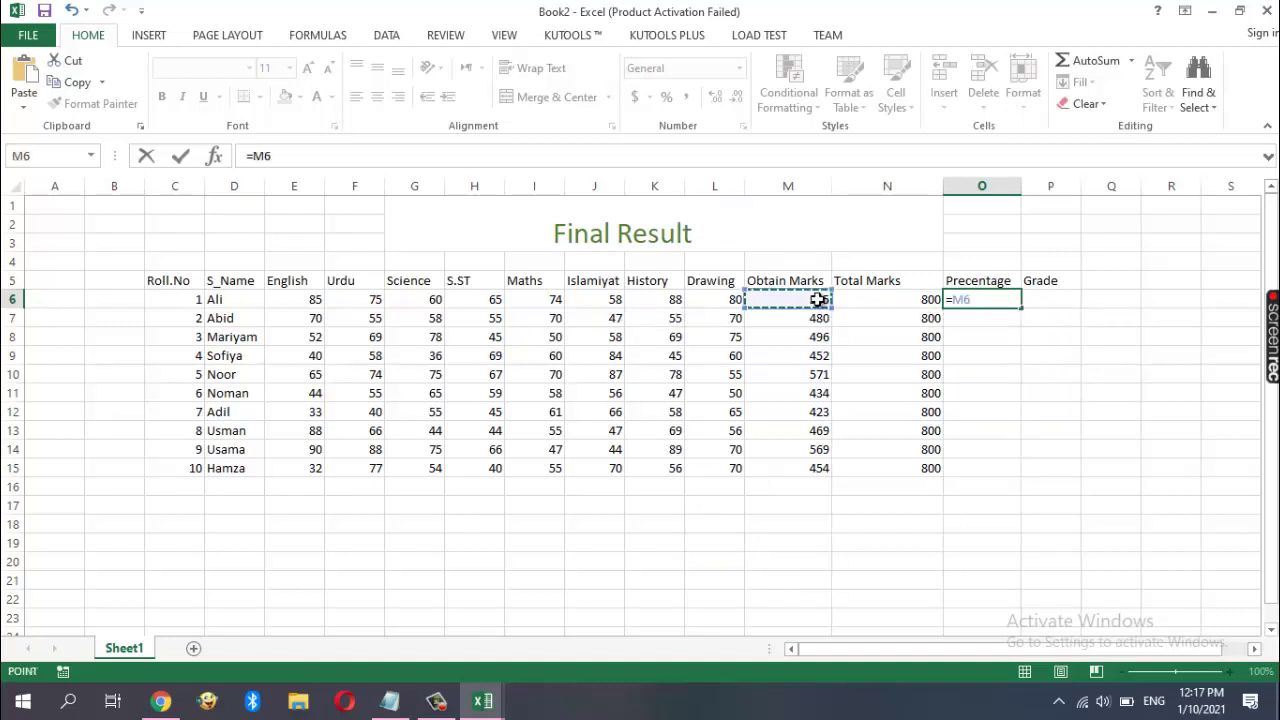
type("/")
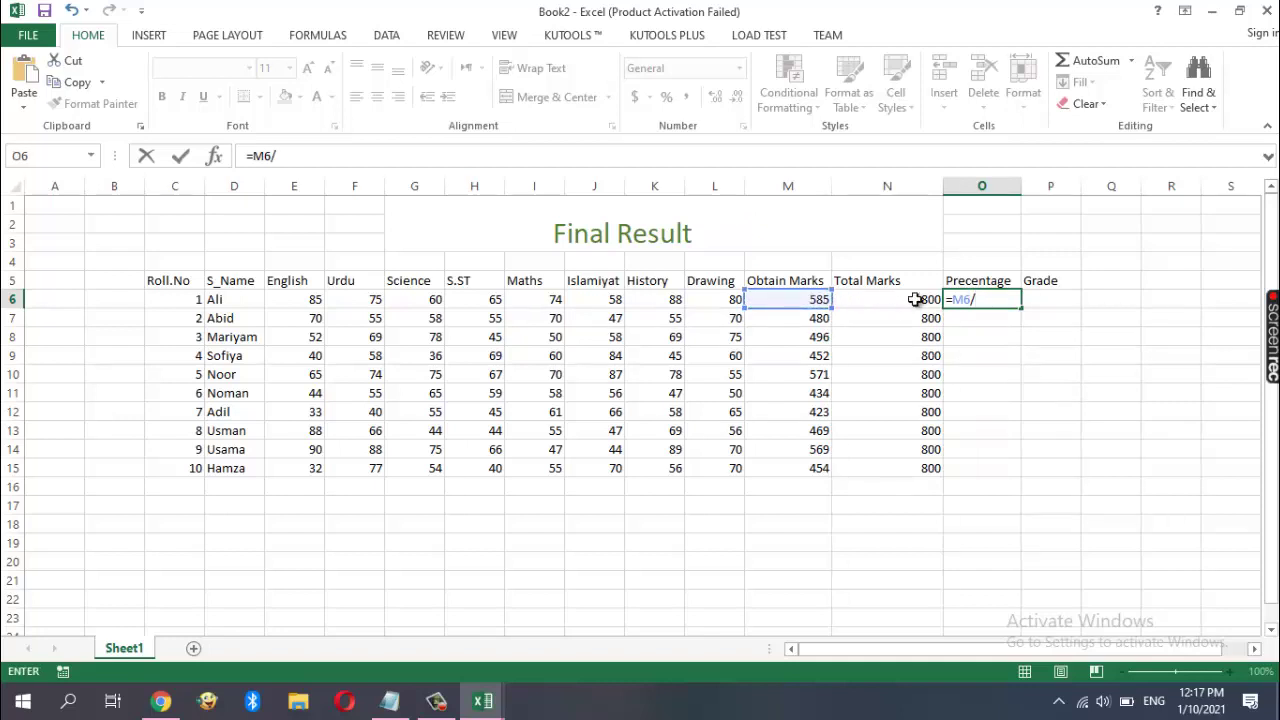
left_click(908, 299)
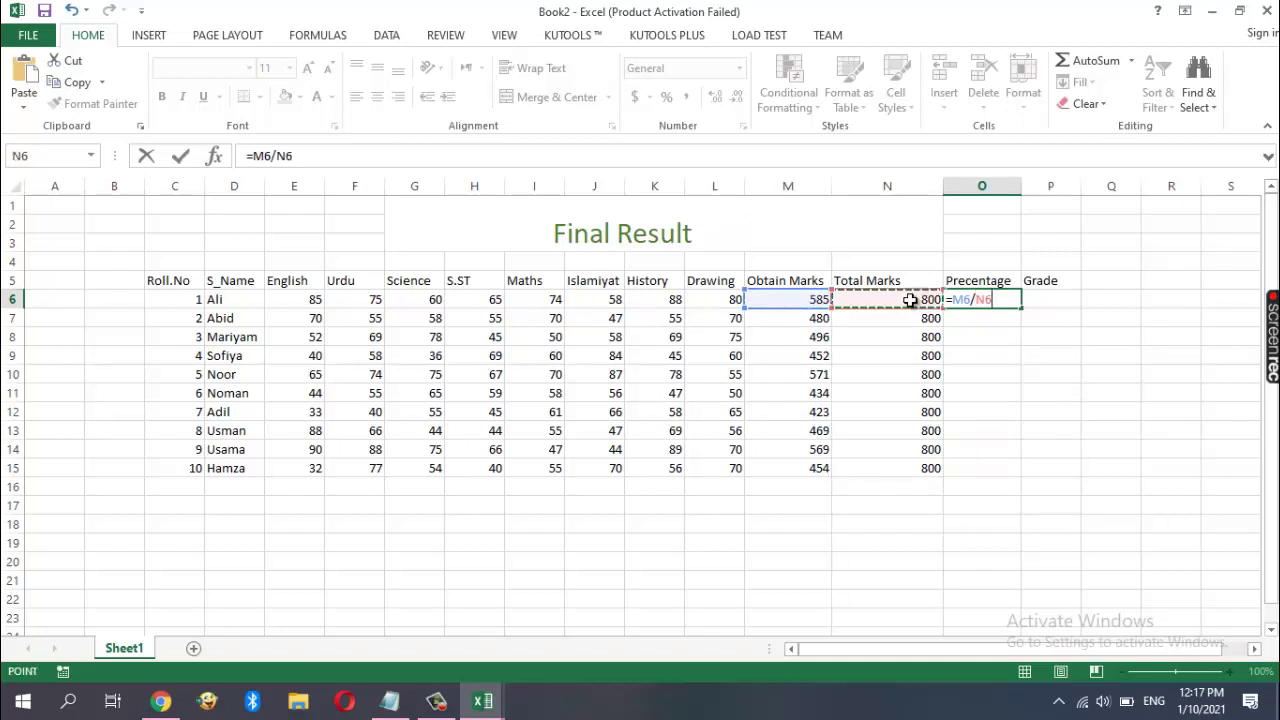
type("*1")
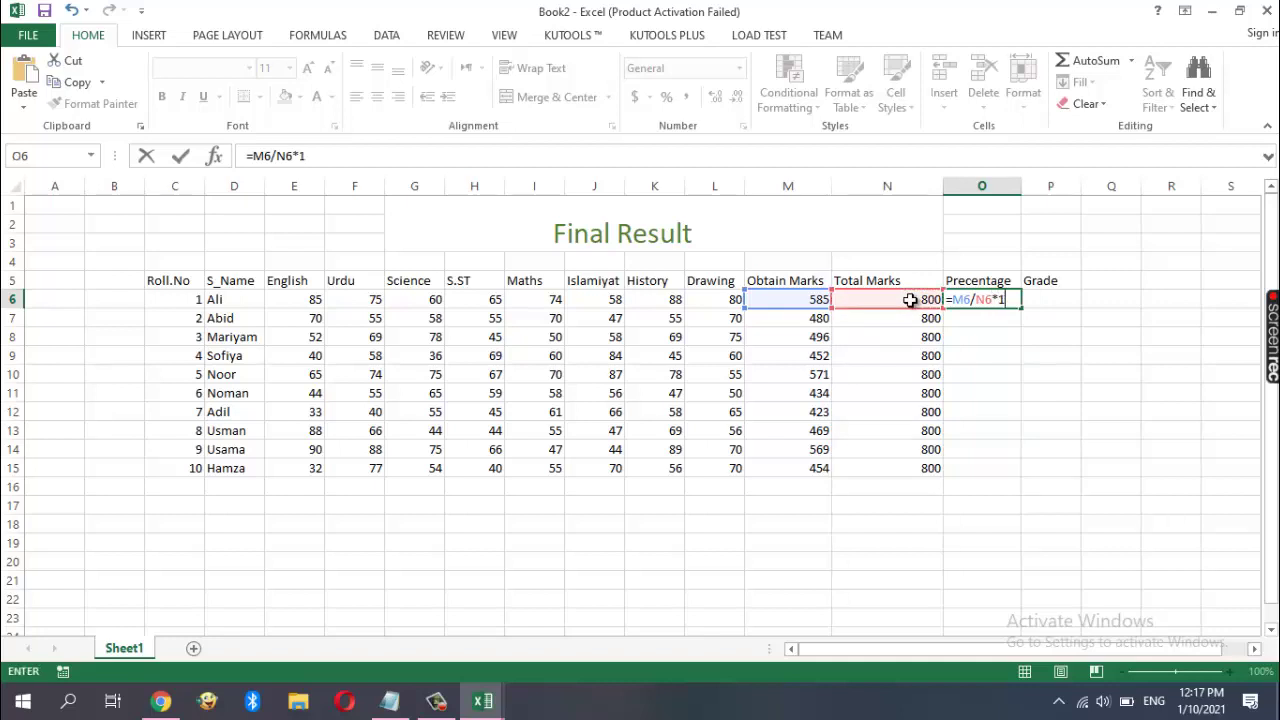
type("00")
key("Return")
Copy the percentage formula down through O15
left_click(1004, 302)
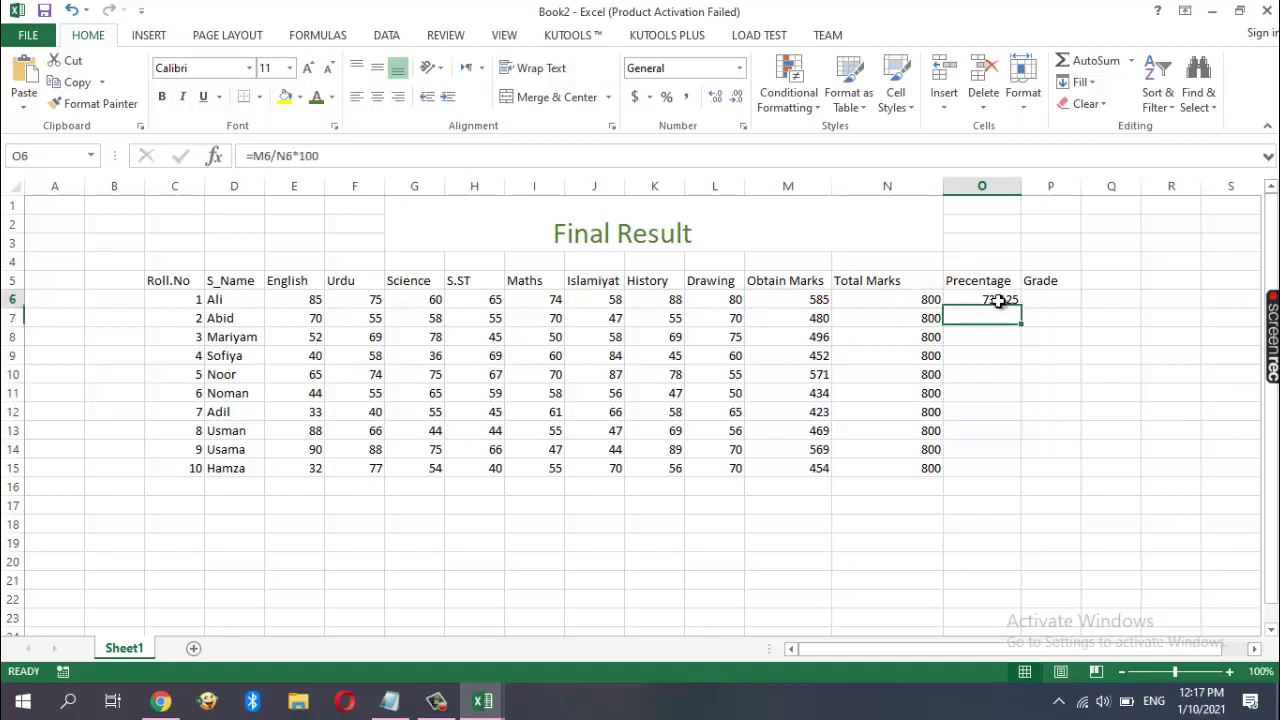
left_click_drag(1020, 308, 1013, 478)
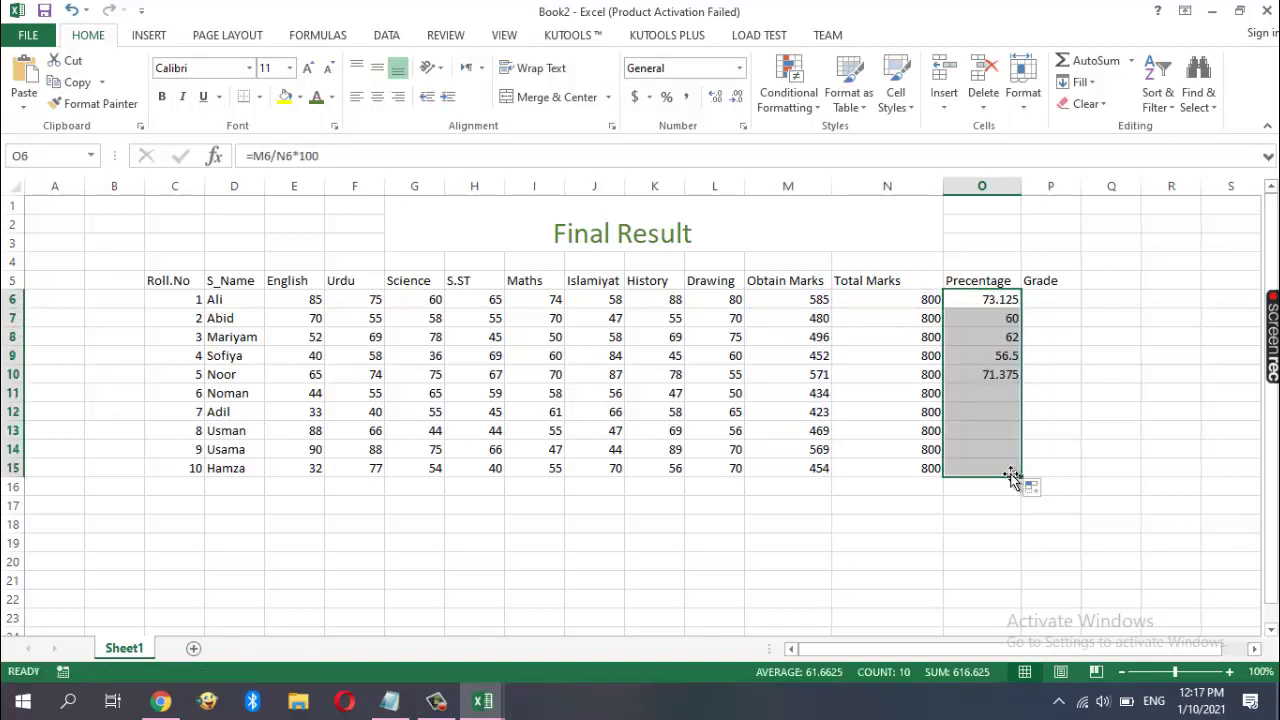
left_click(1056, 300)
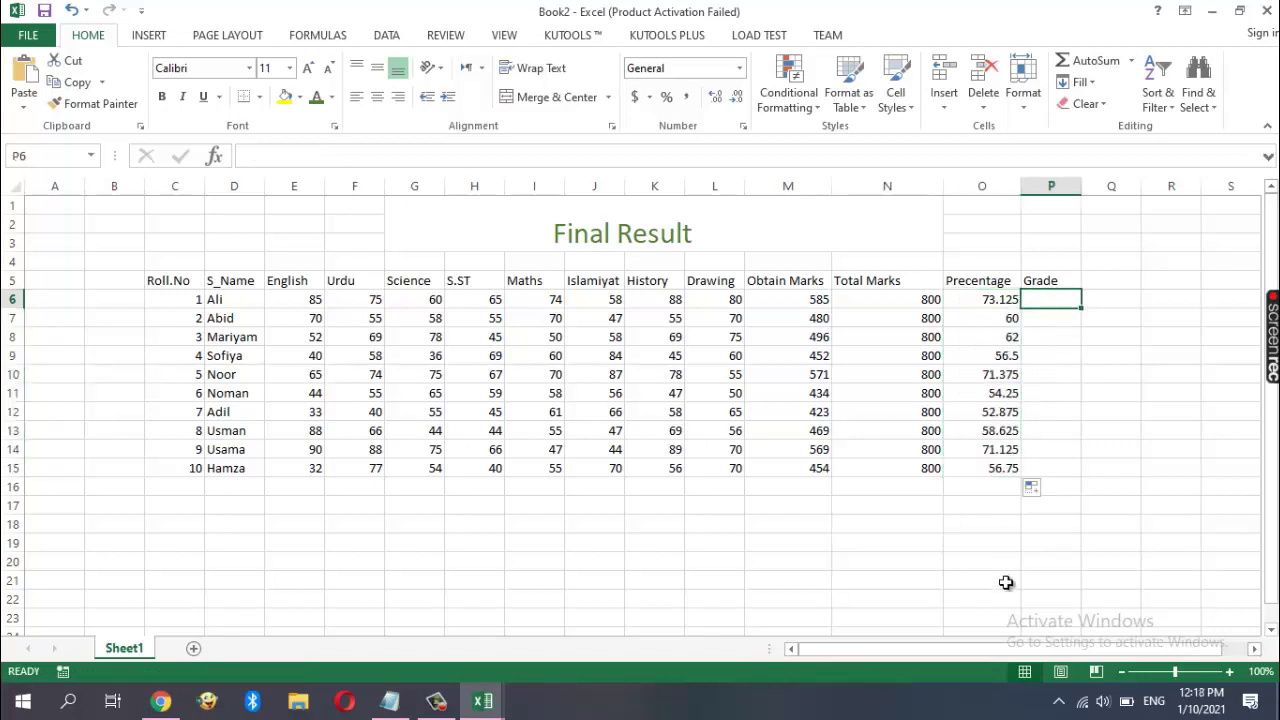
left_click_drag(972, 648, 1050, 651)
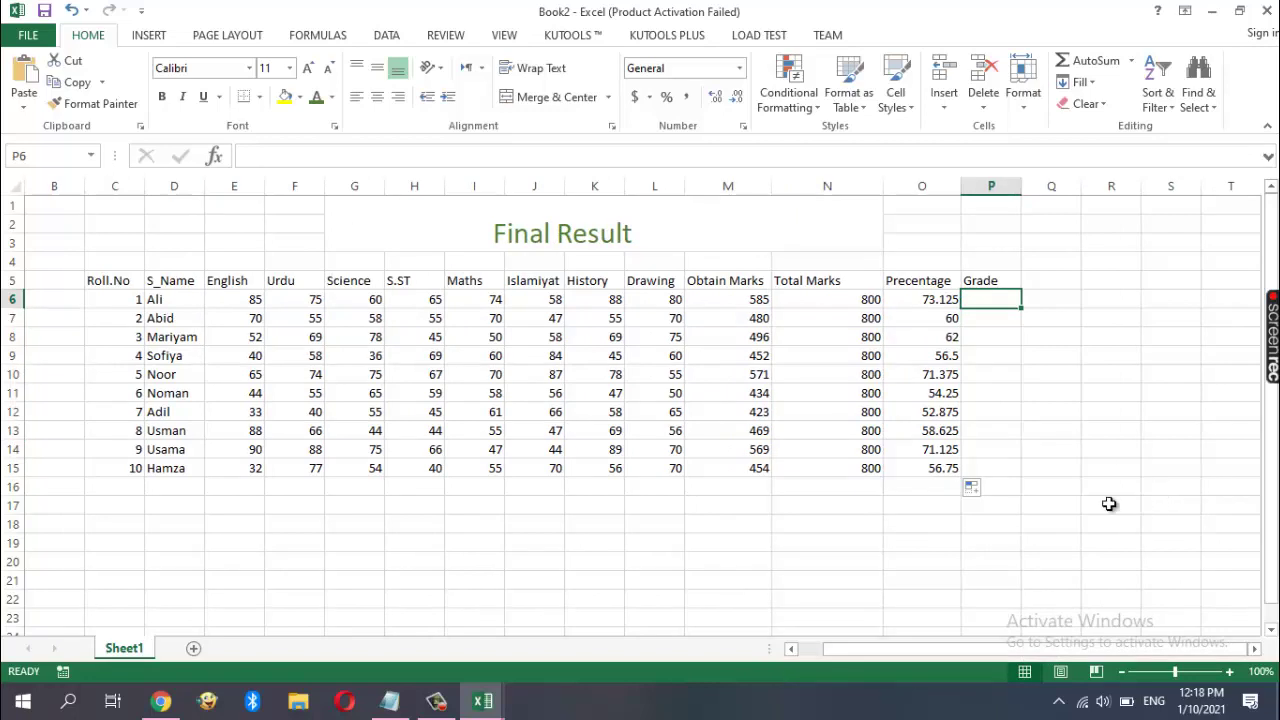
left_click(148, 36)
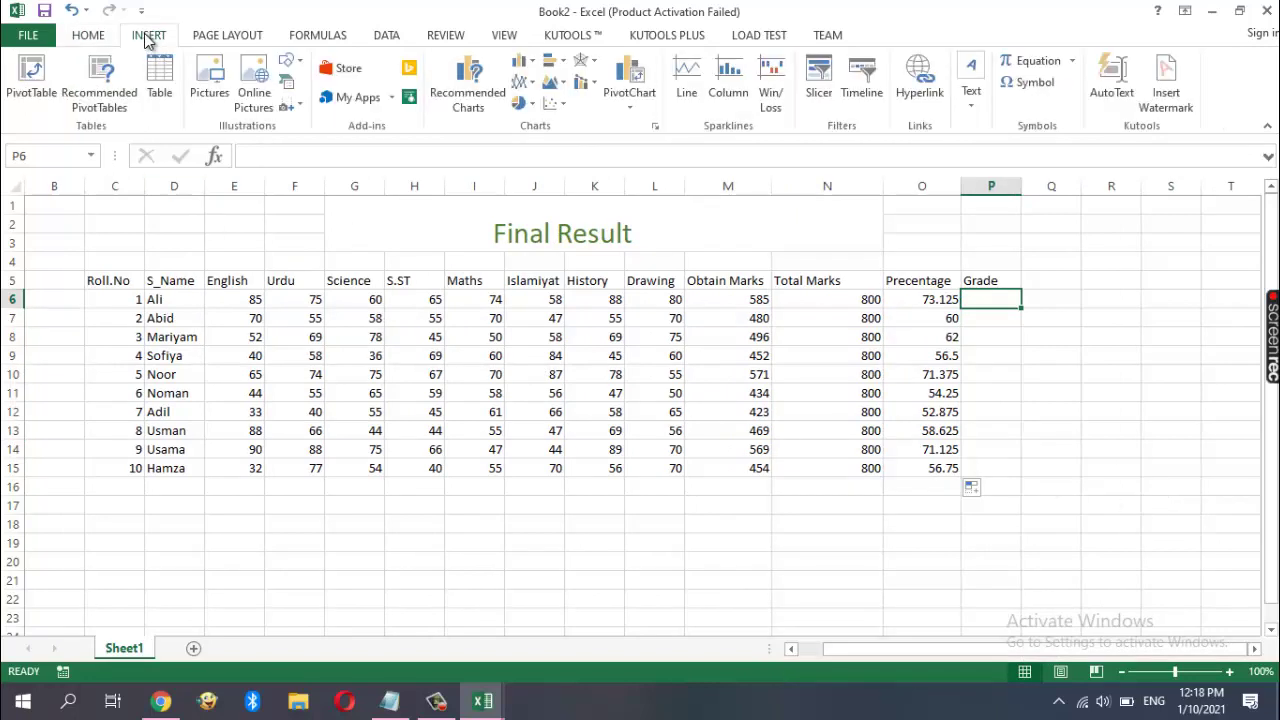
left_click(161, 88)
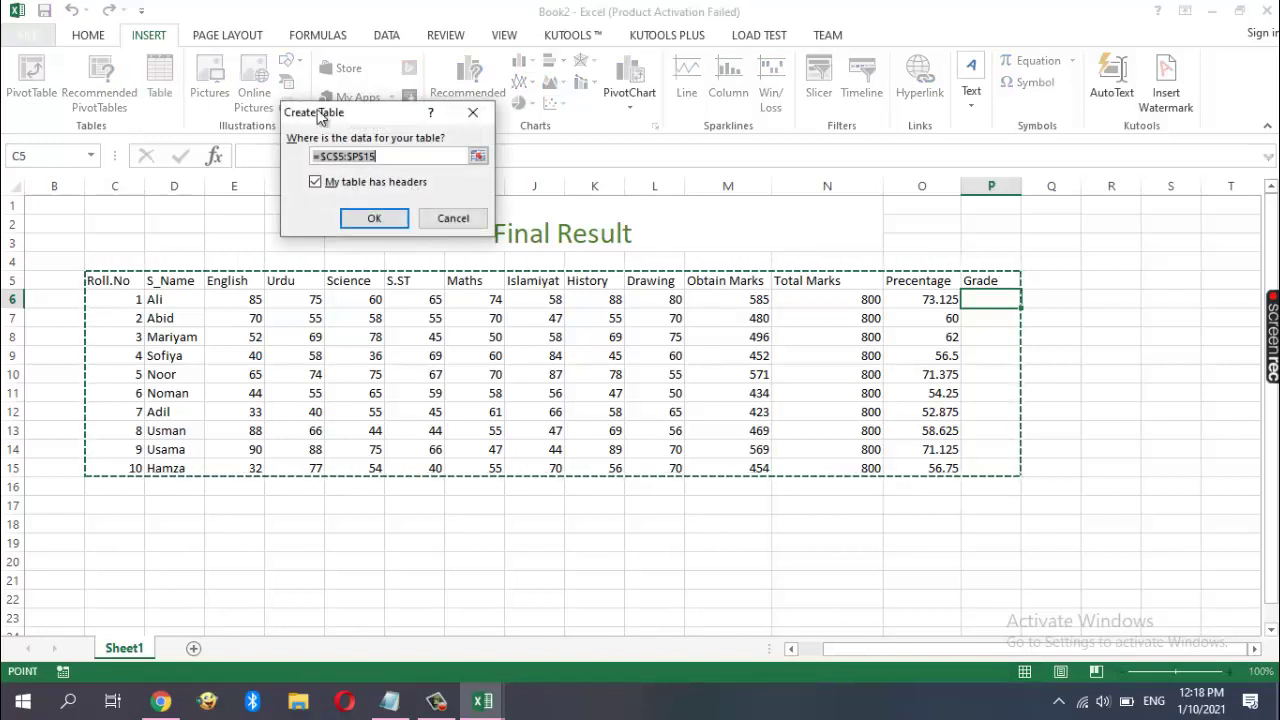
left_click(445, 219)
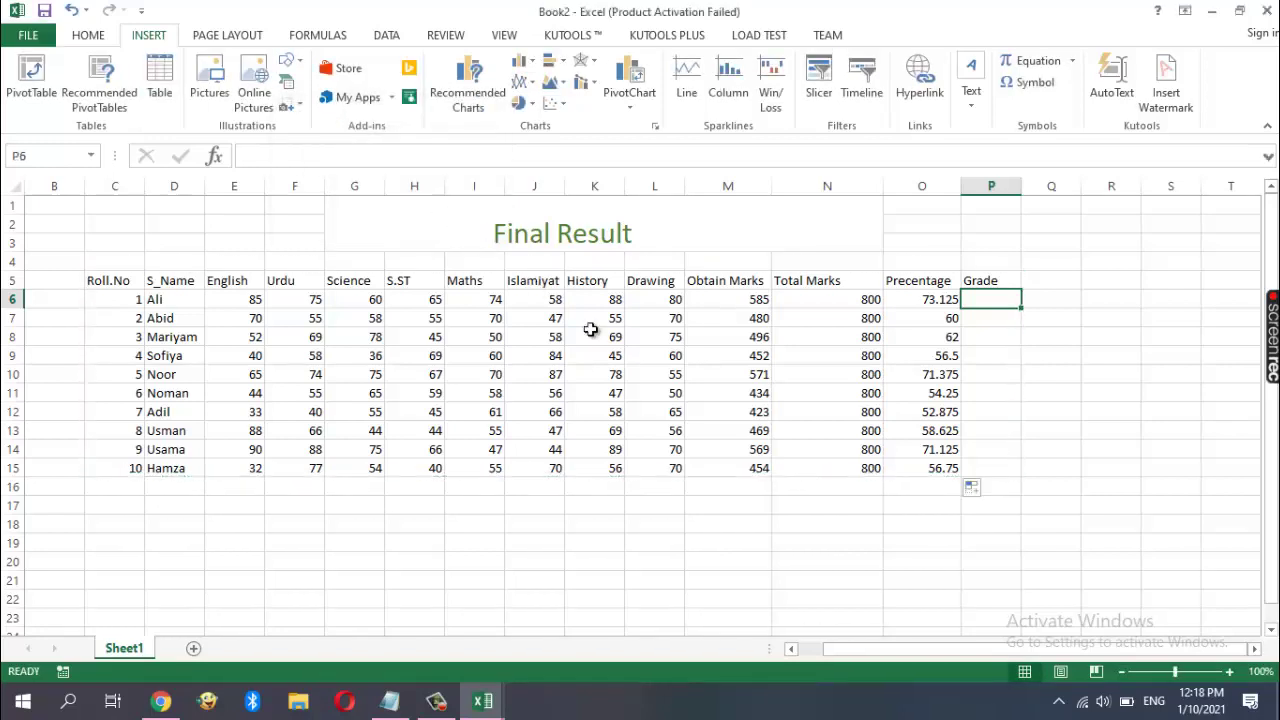
left_click(1180, 552)
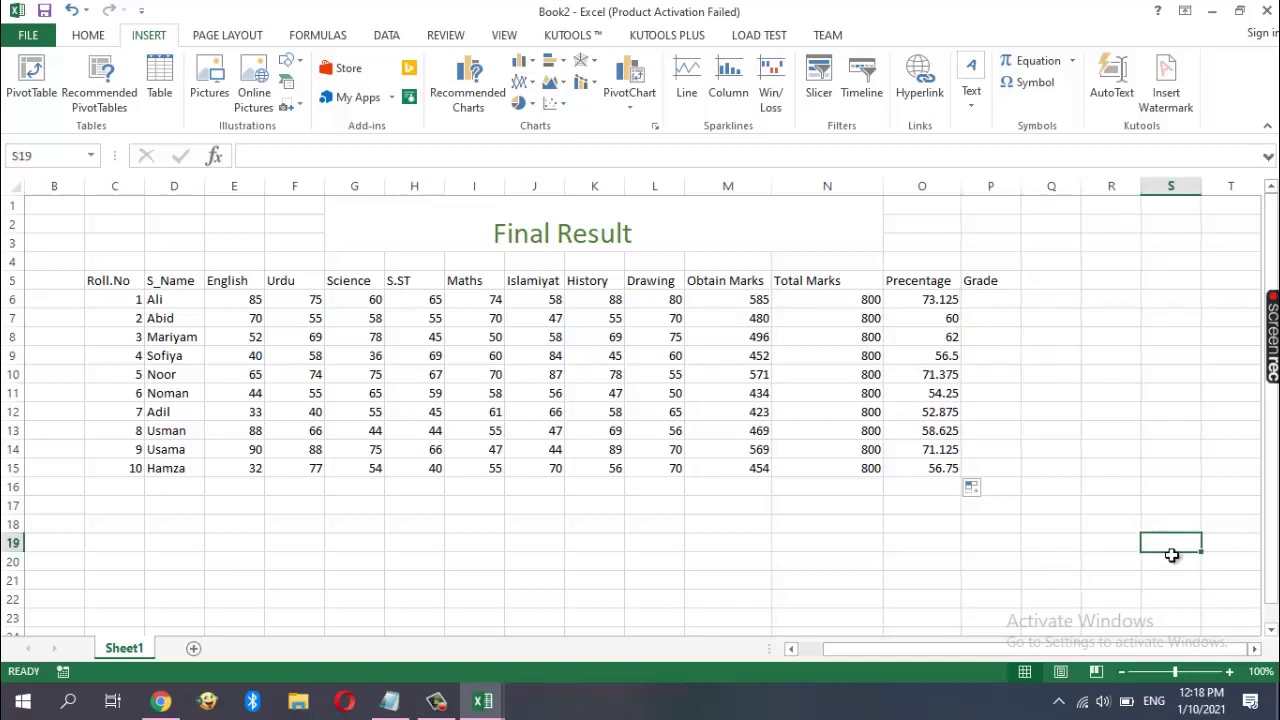
left_click(1100, 541)
left_click_drag(1100, 541, 1167, 625)
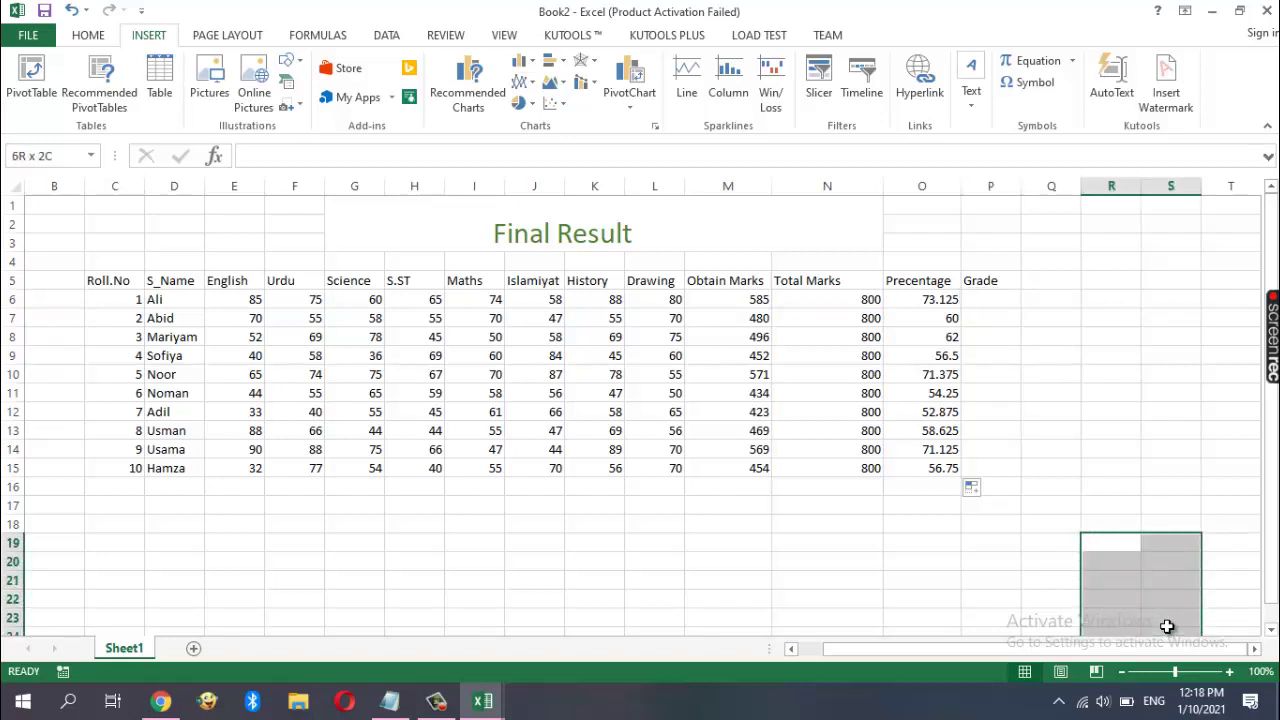
left_click(1114, 545)
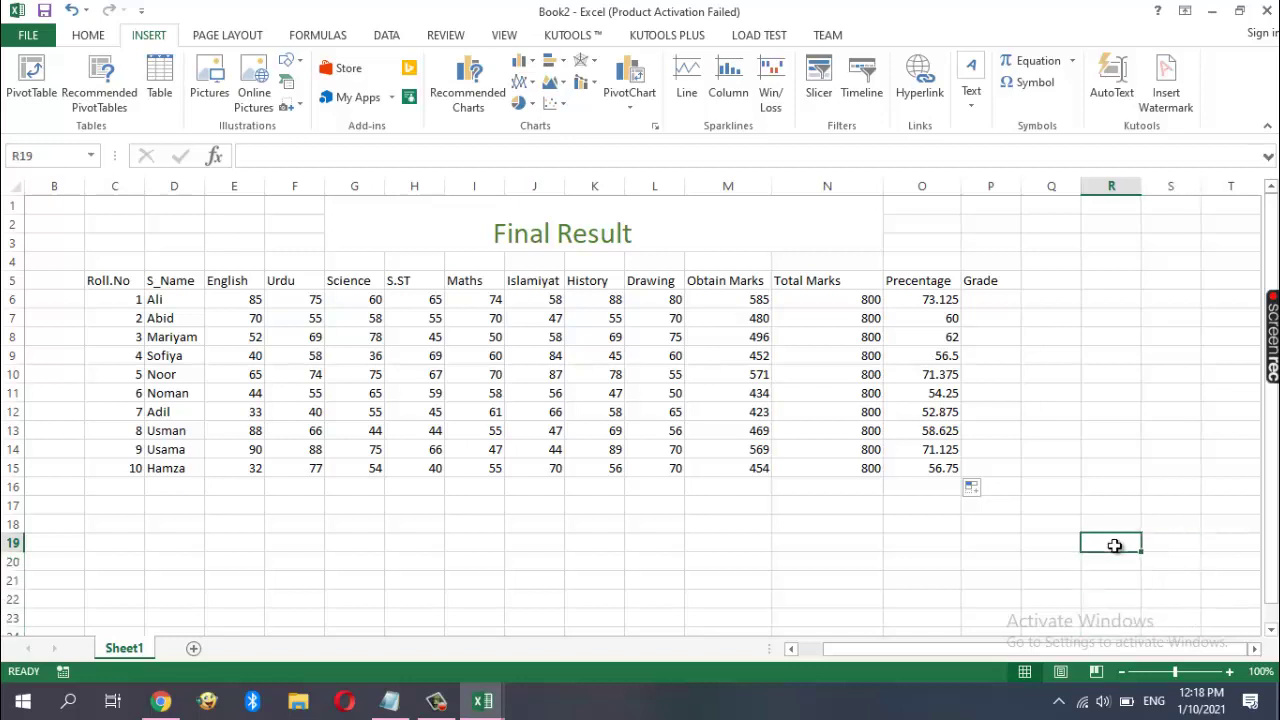
left_click(1133, 317)
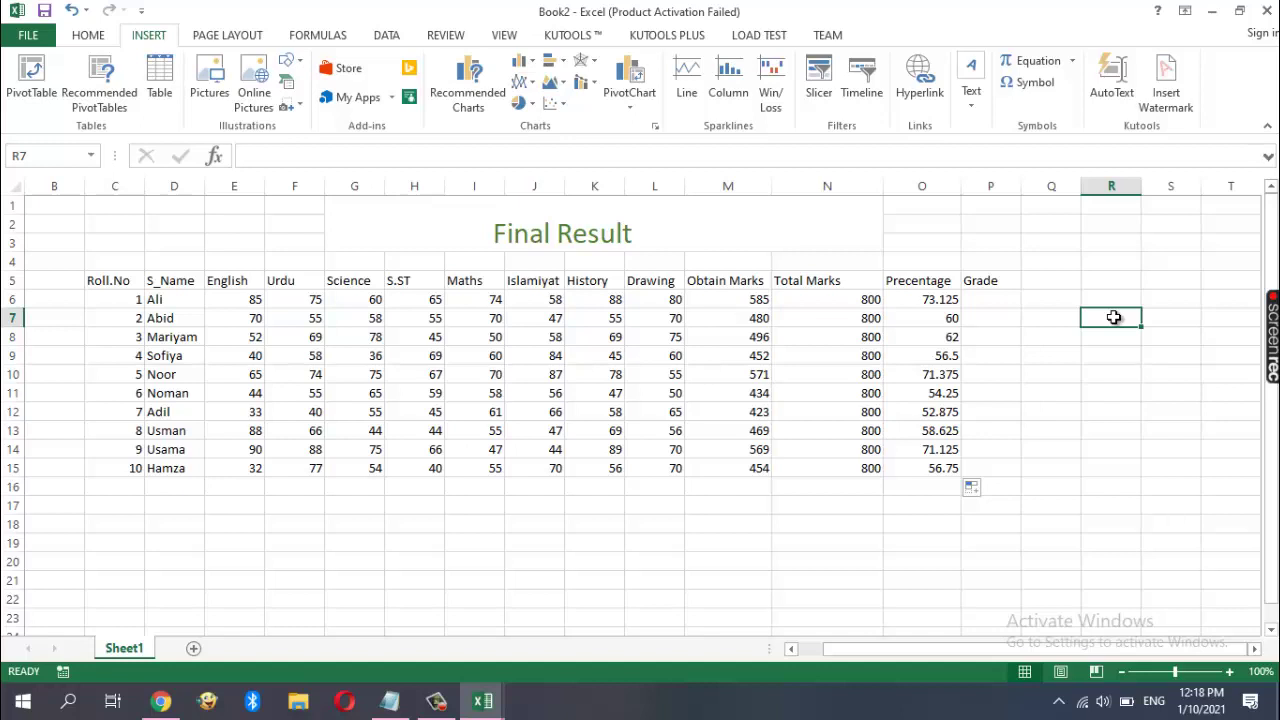
type("8")
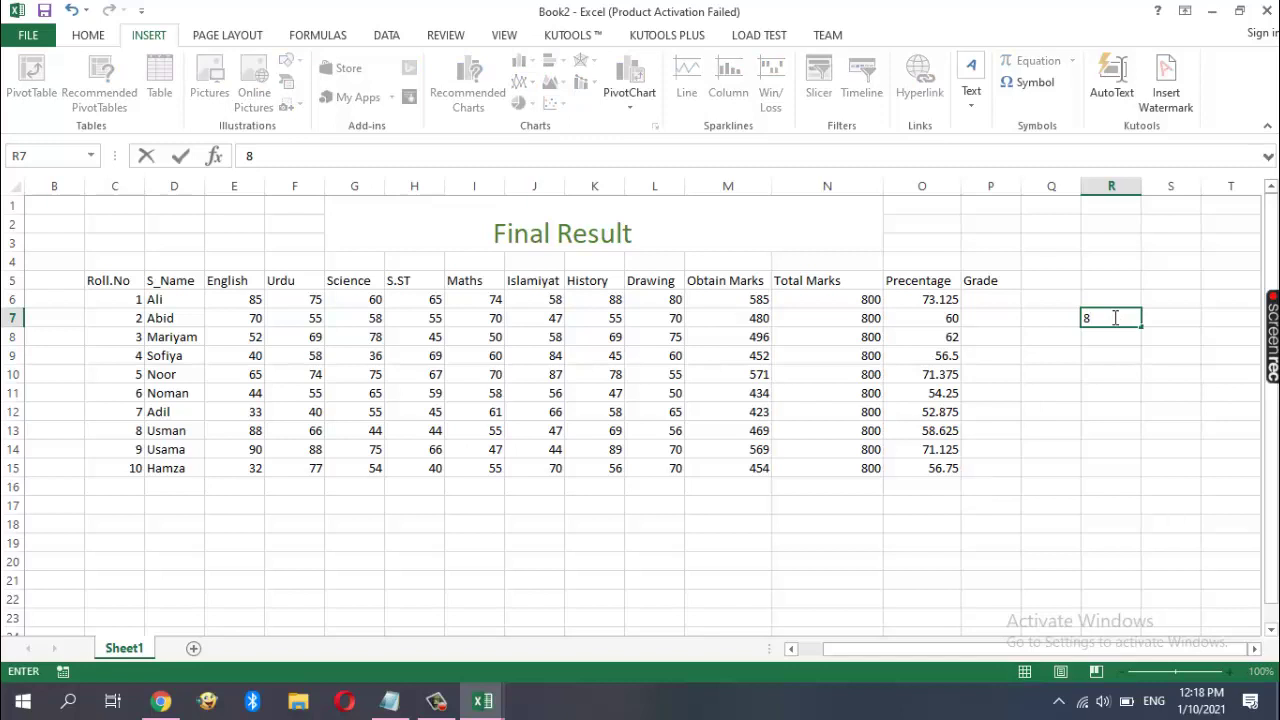
Replace the stray 8 in R7 and add the headers 'marks' and 'grades' in R7:S7
key("BackSpace")
left_click(1118, 318)
type("mark")
type("s")
left_click(1172, 318)
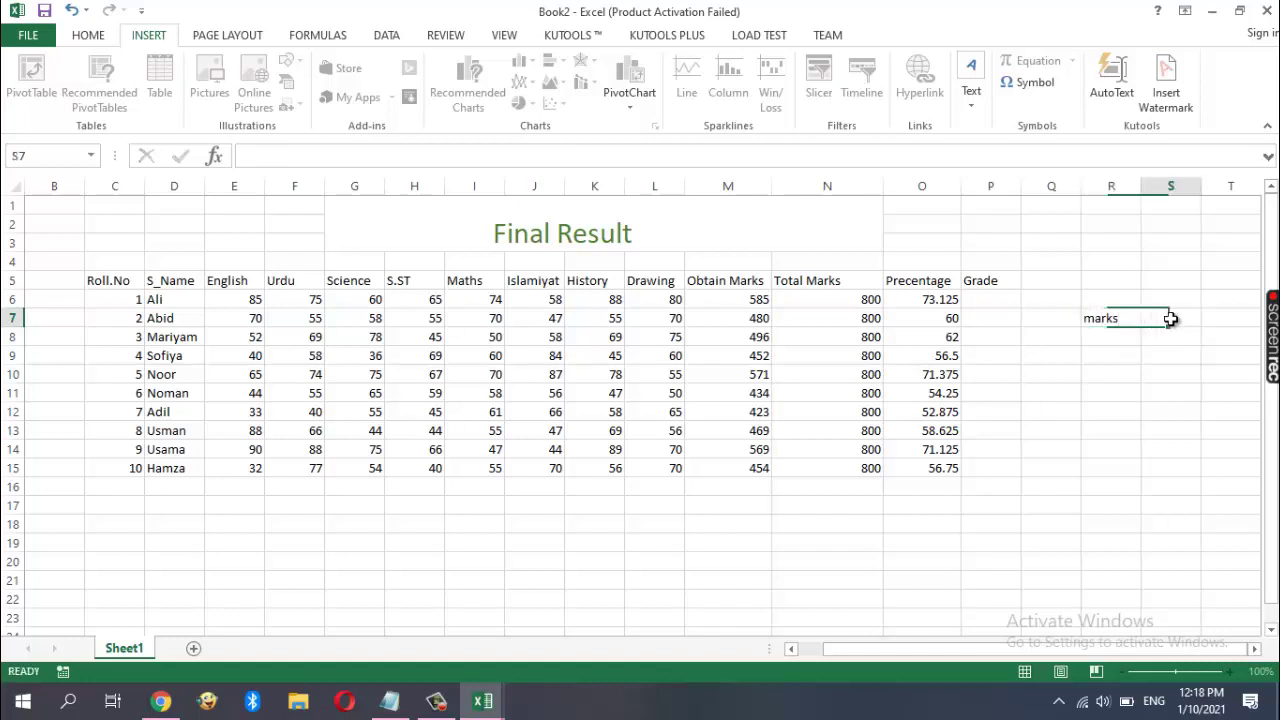
type("grade")
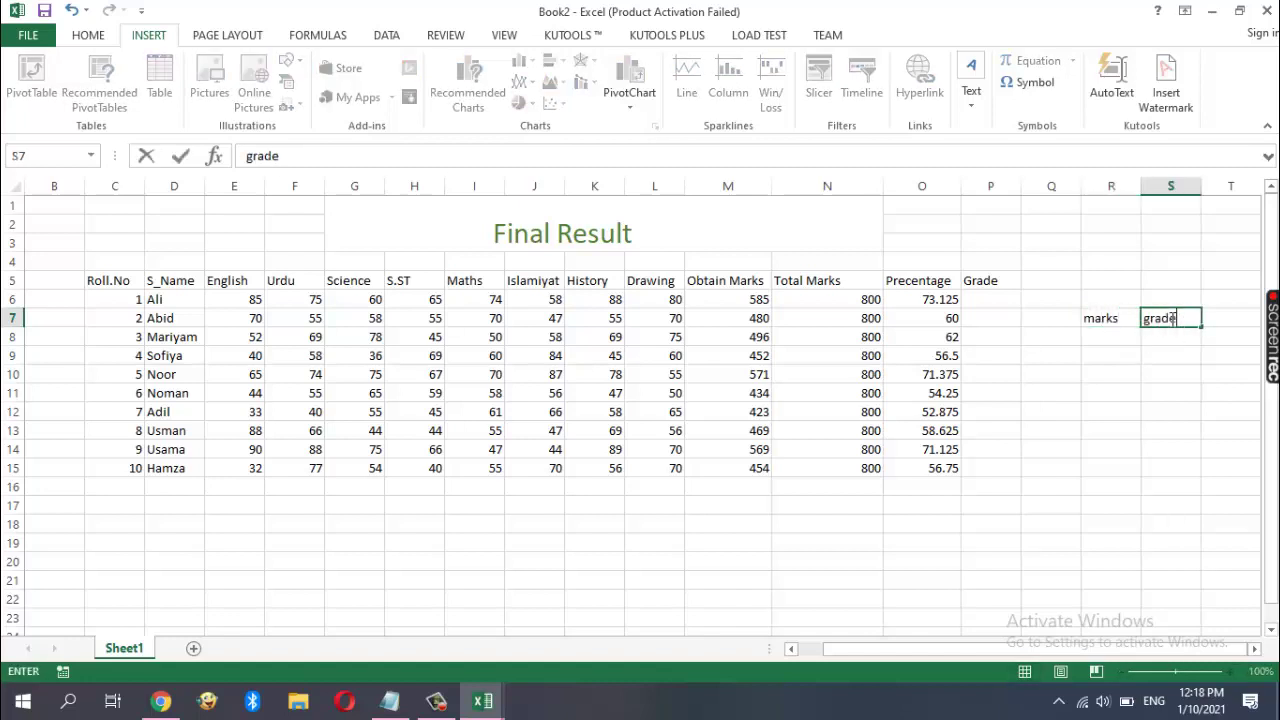
type("s")
left_click(1107, 338)
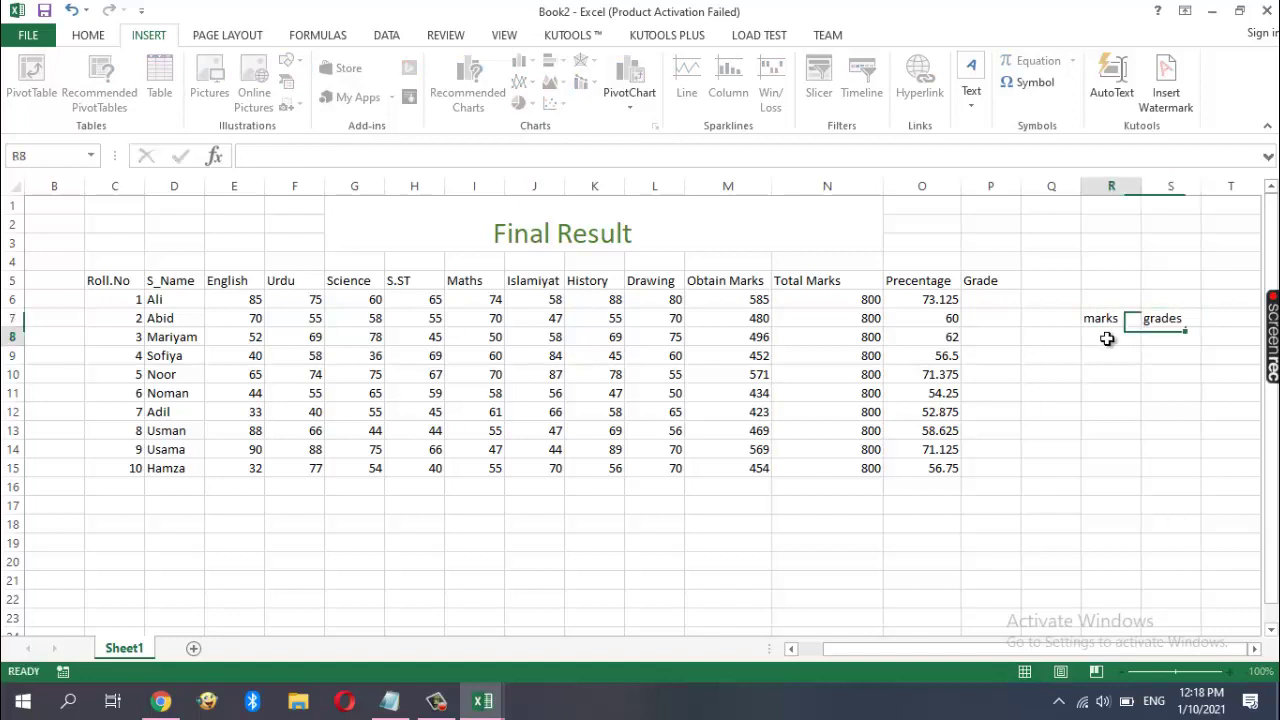
Add the criteria rows '85 above' → A and '75 above' → B
type("8")
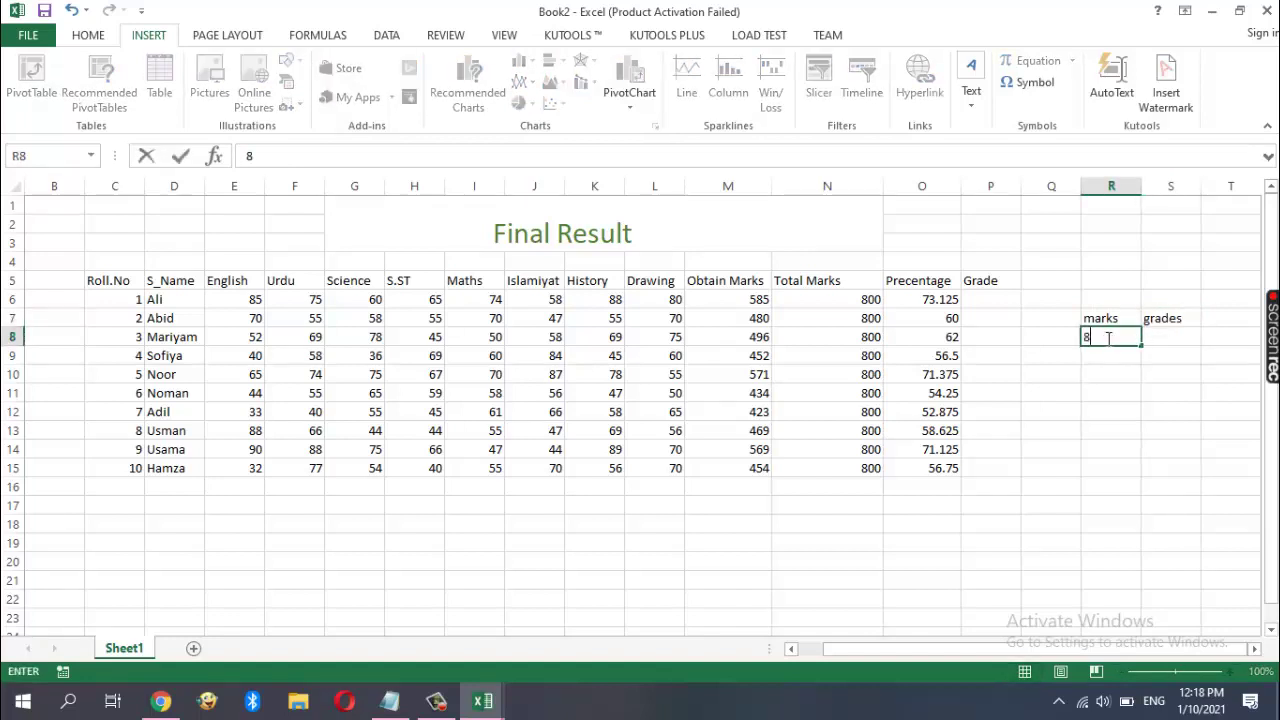
type("5")
type(" abo")
type("ve")
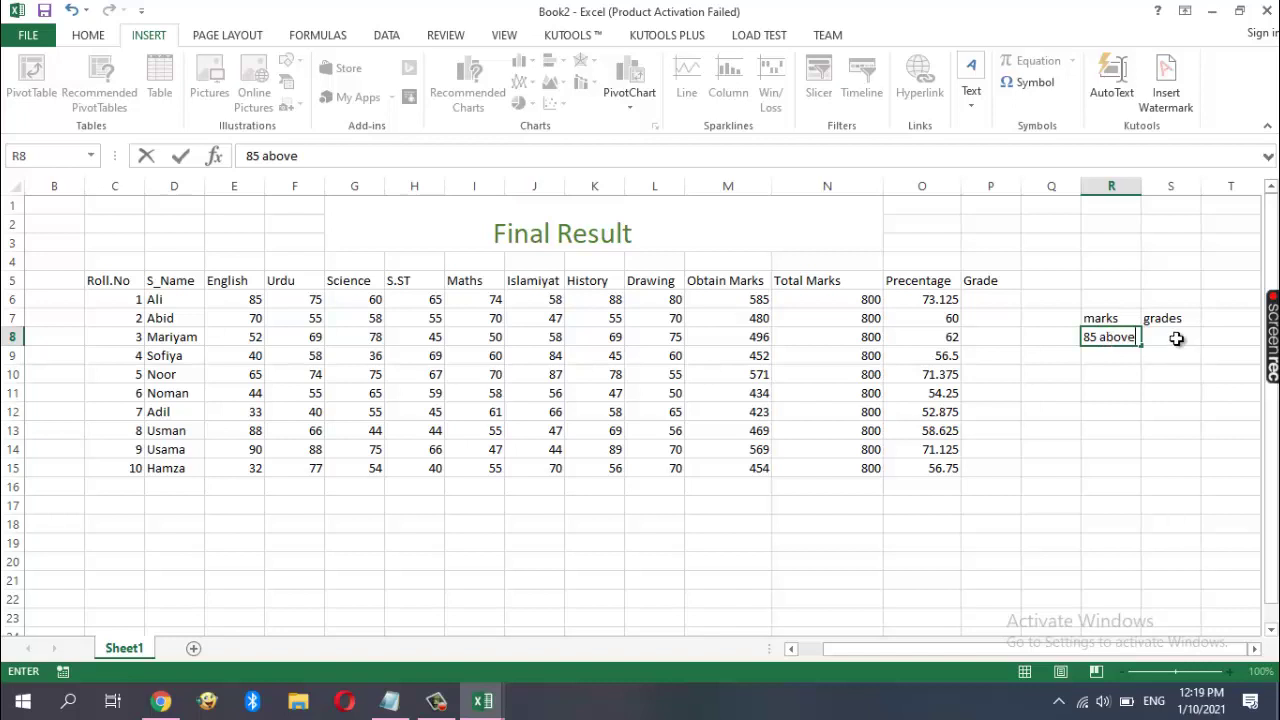
left_click(1177, 339)
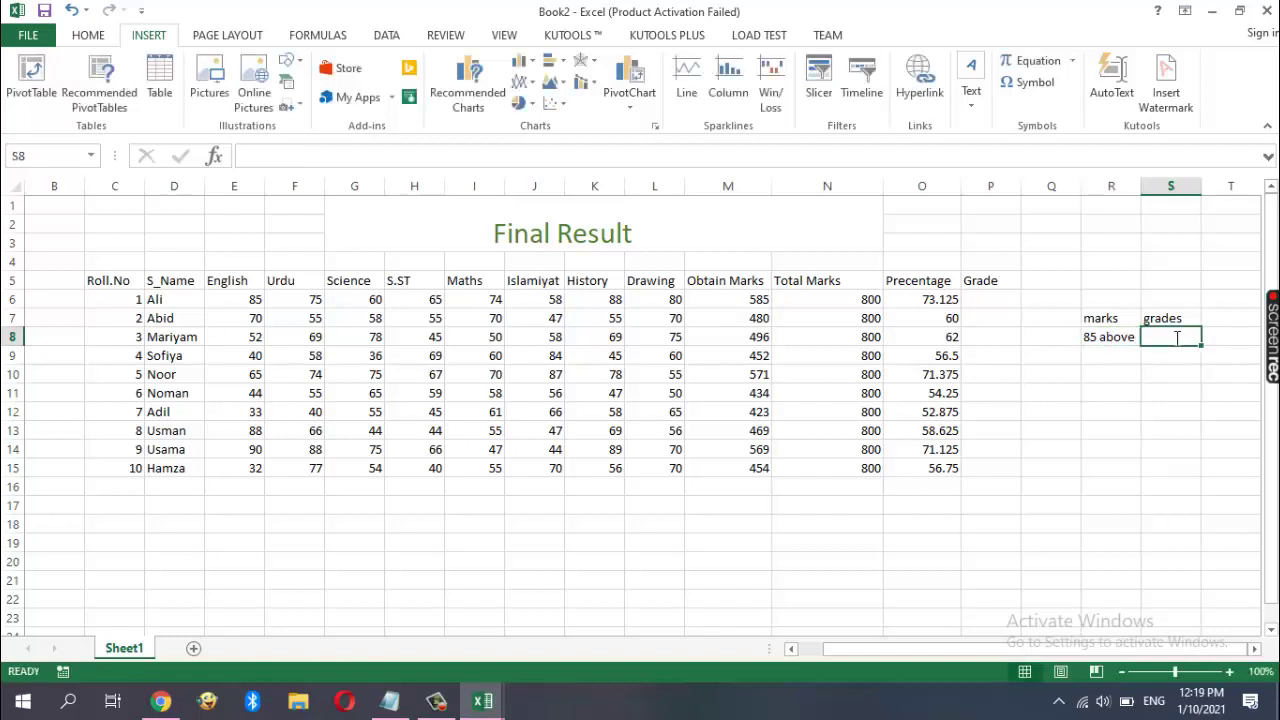
type("A")
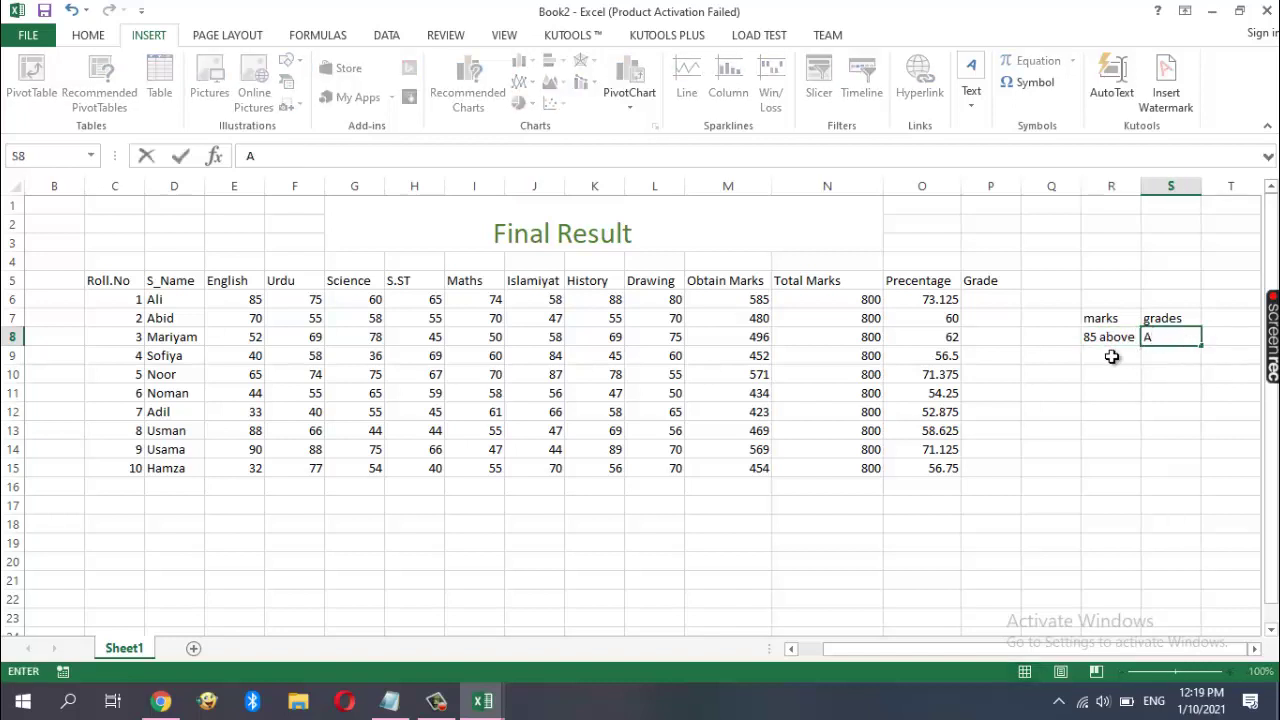
left_click(1111, 357)
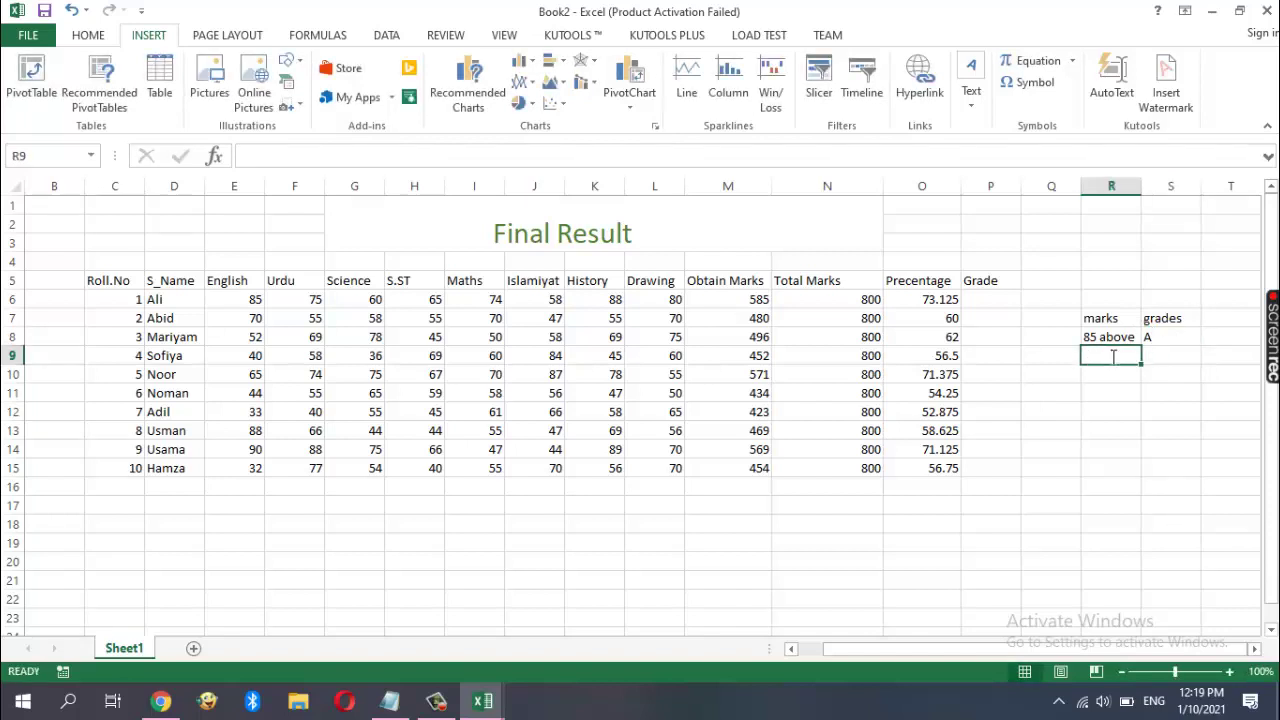
type("75")
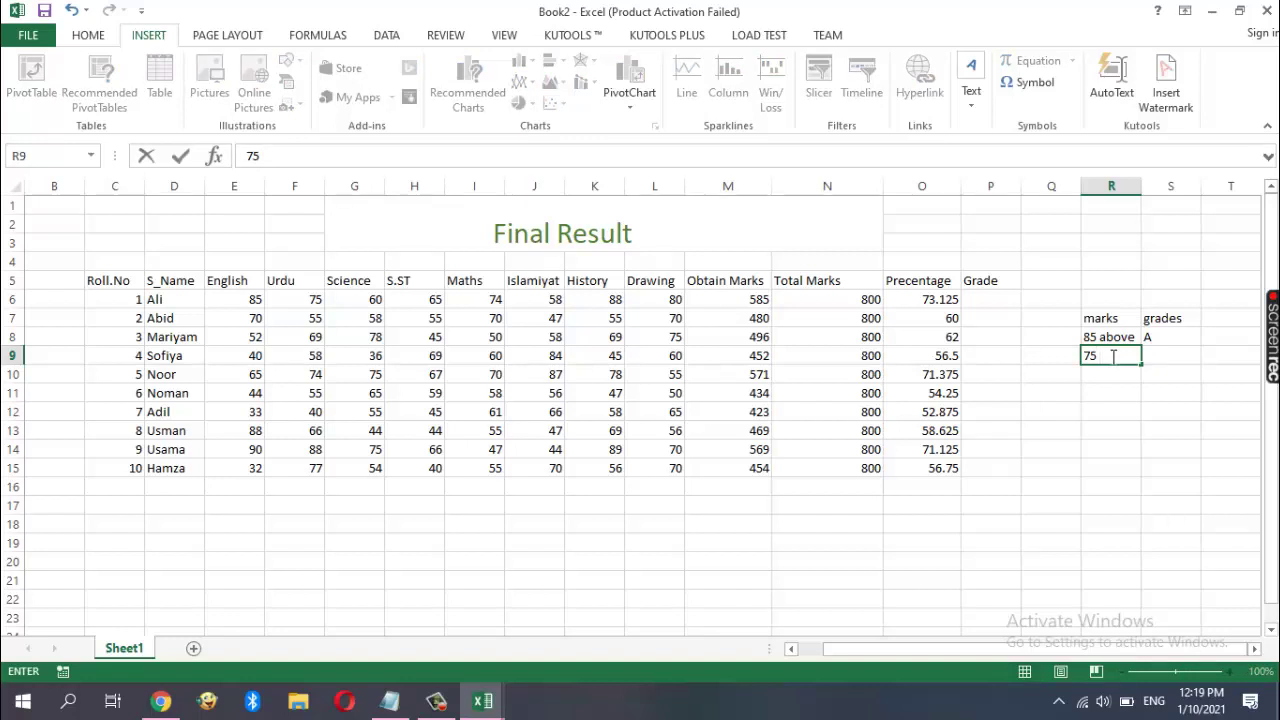
type(" ab")
type("ove")
left_click(1170, 366)
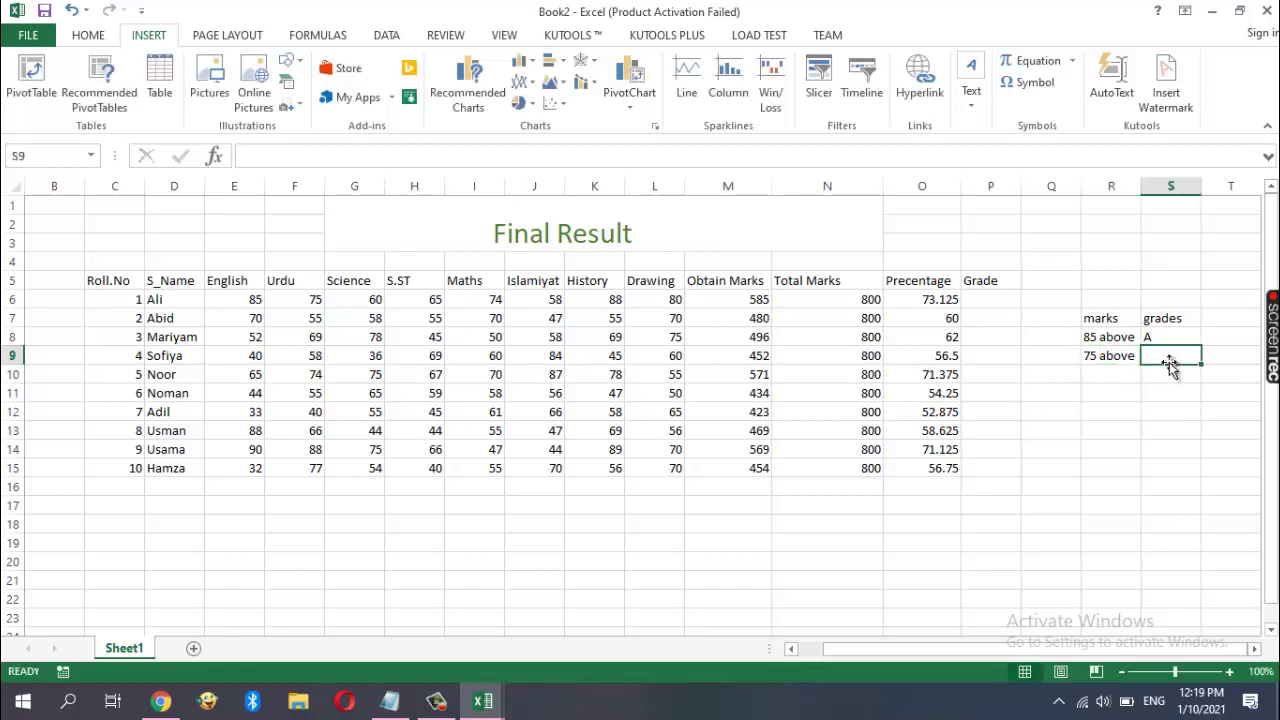
type("B")
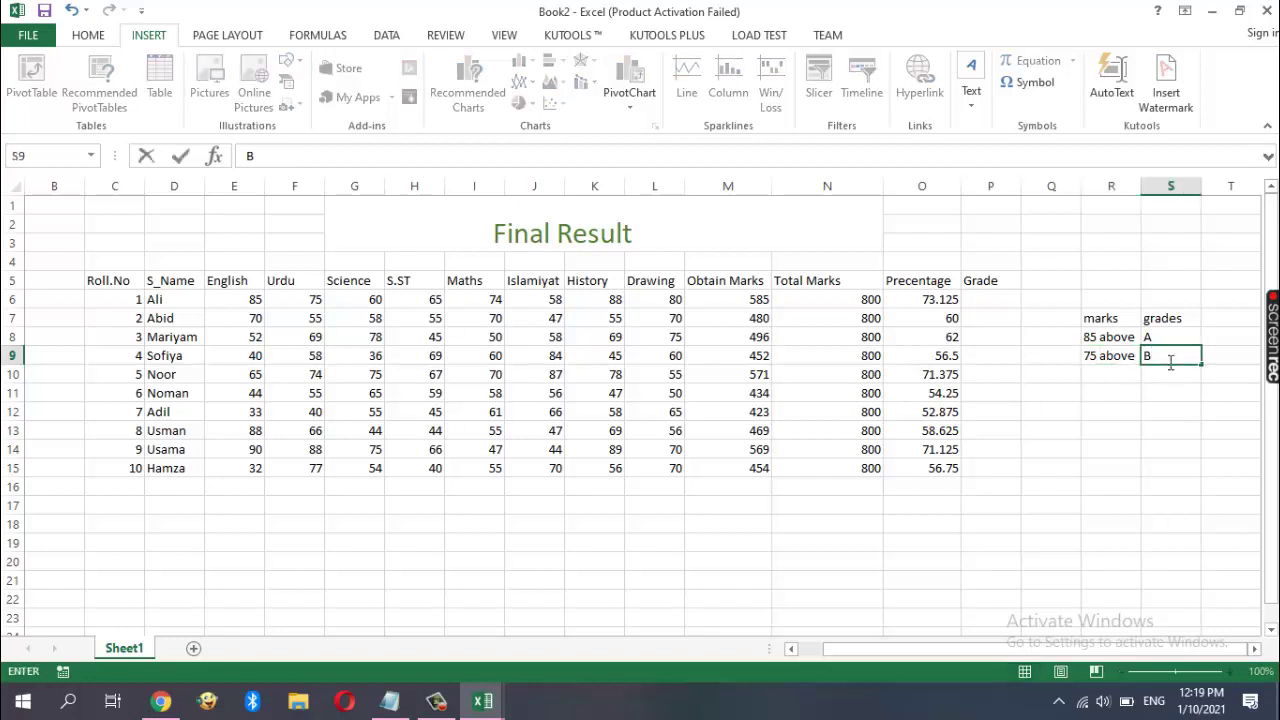
left_click(1112, 372)
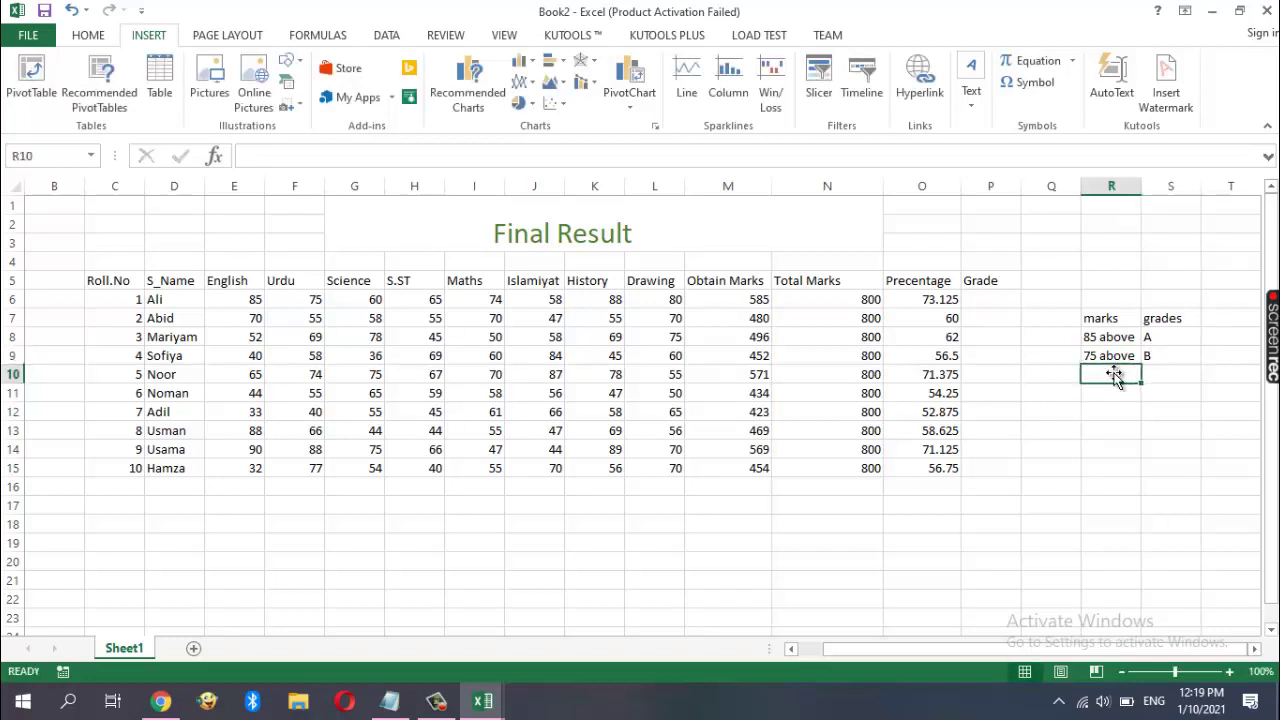
Add '65 above' → C in R10:S10 and '55 above' → D in R11:S11
left_click(1100, 340)
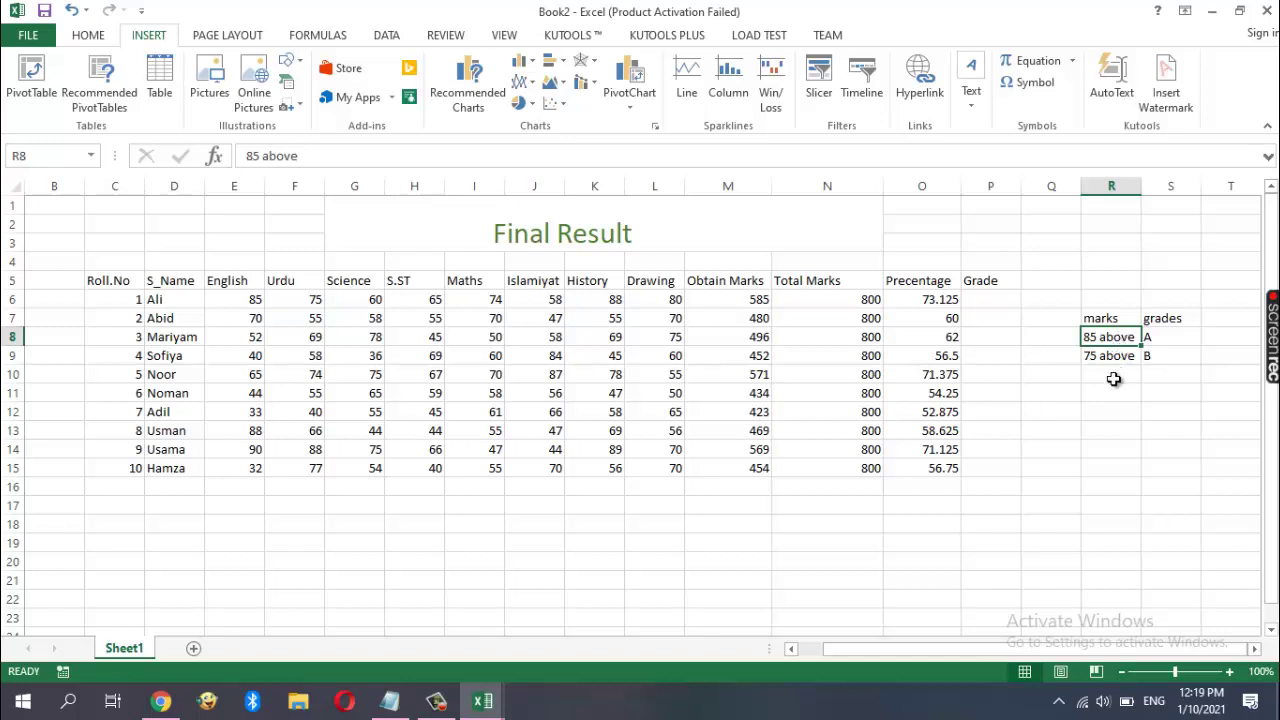
left_click(1110, 376)
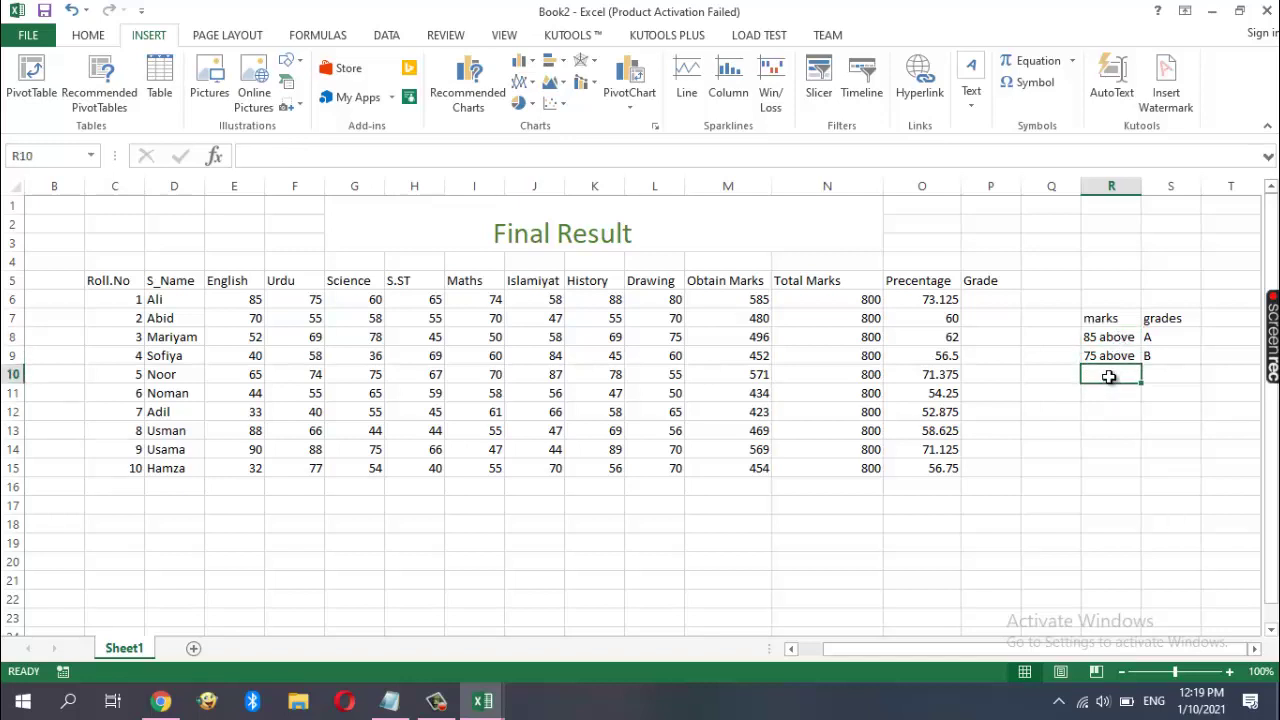
type("65")
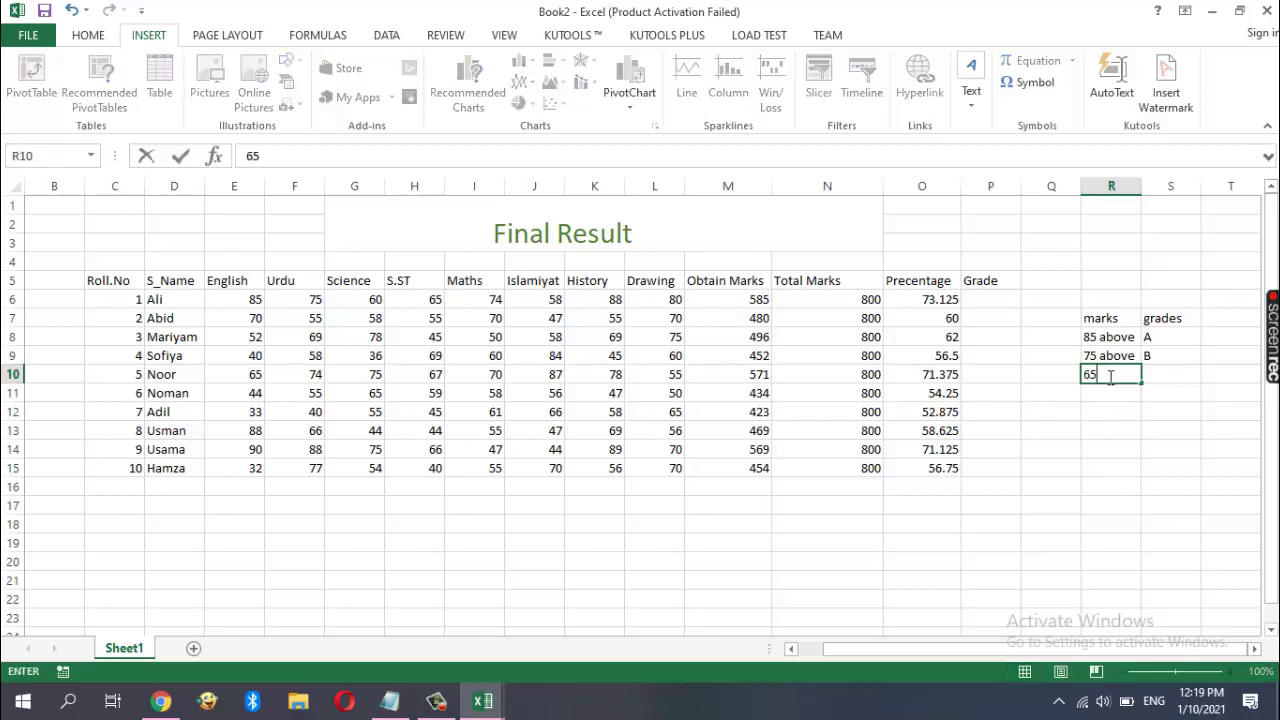
type(" ab")
type("ove")
left_click(1173, 377)
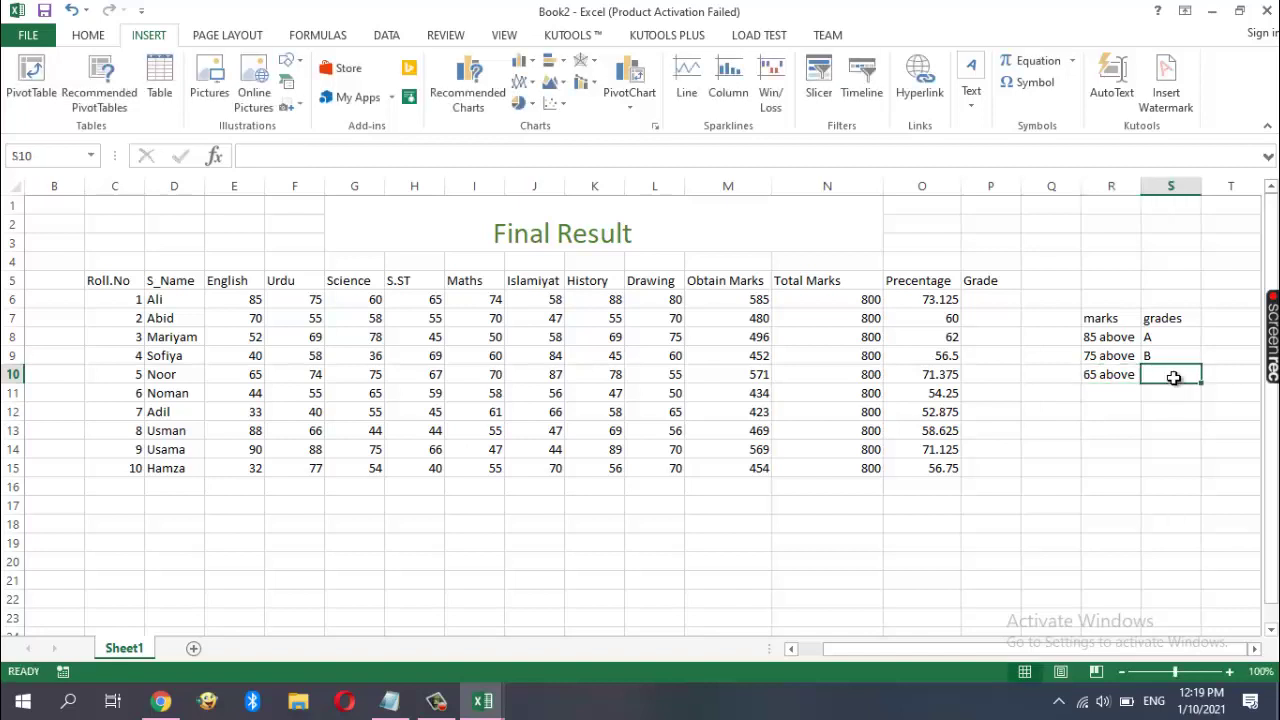
type("C")
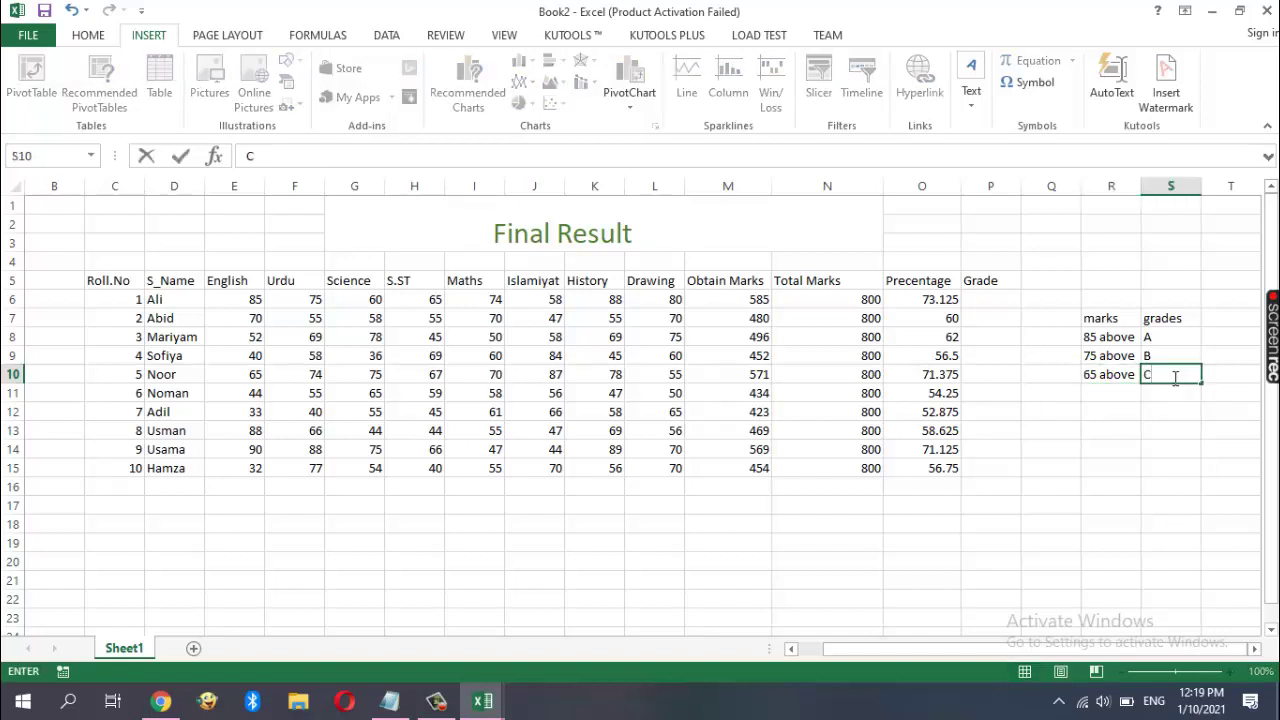
left_click(1121, 393)
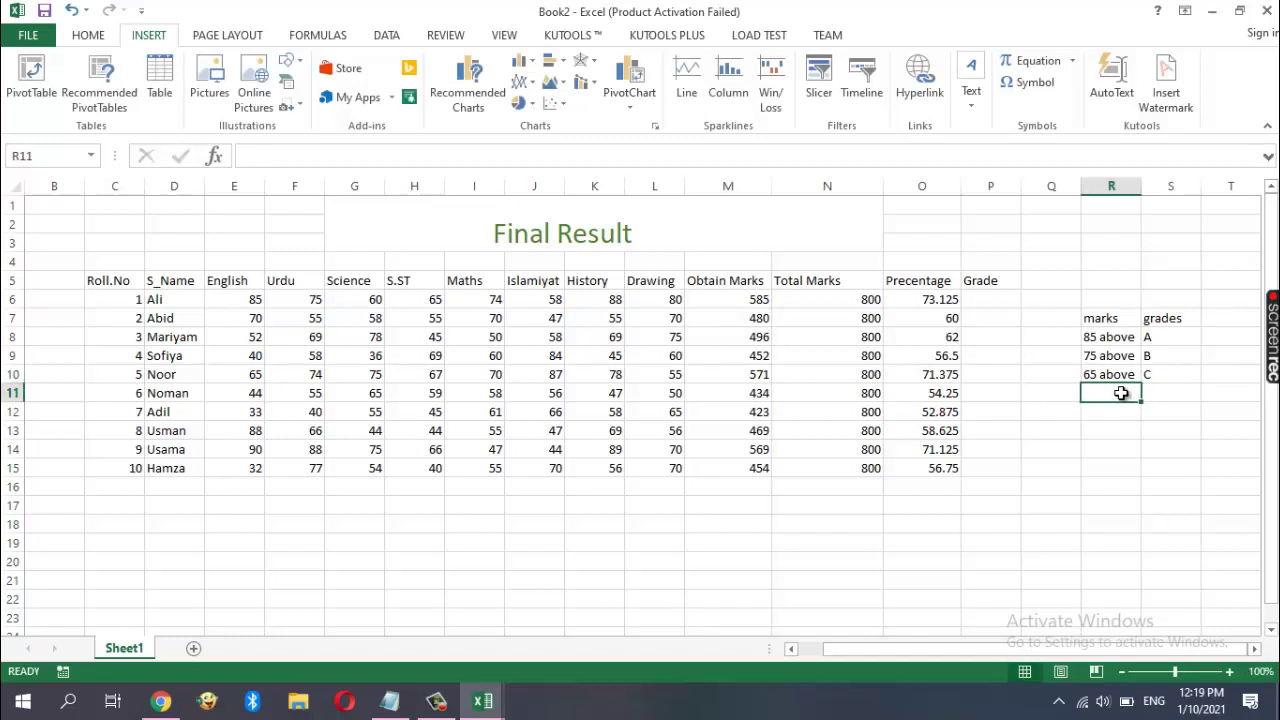
type("55")
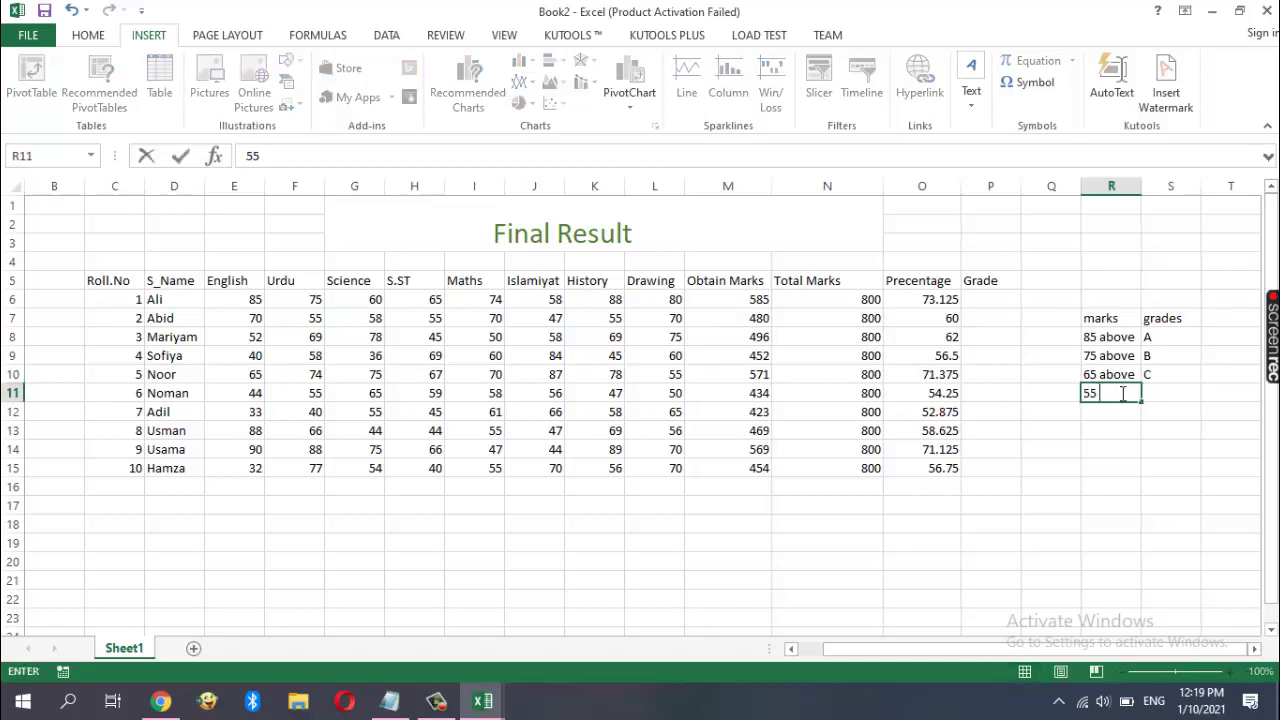
type(" above")
left_click(1186, 393)
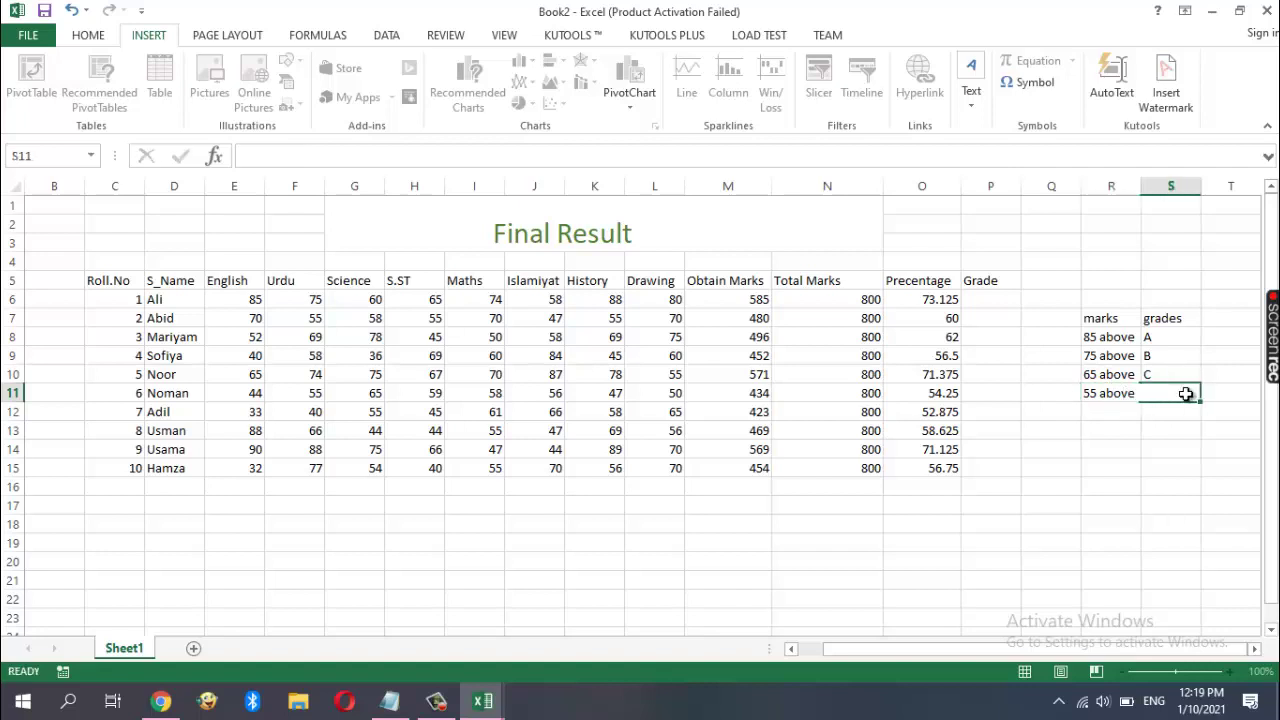
type("D")
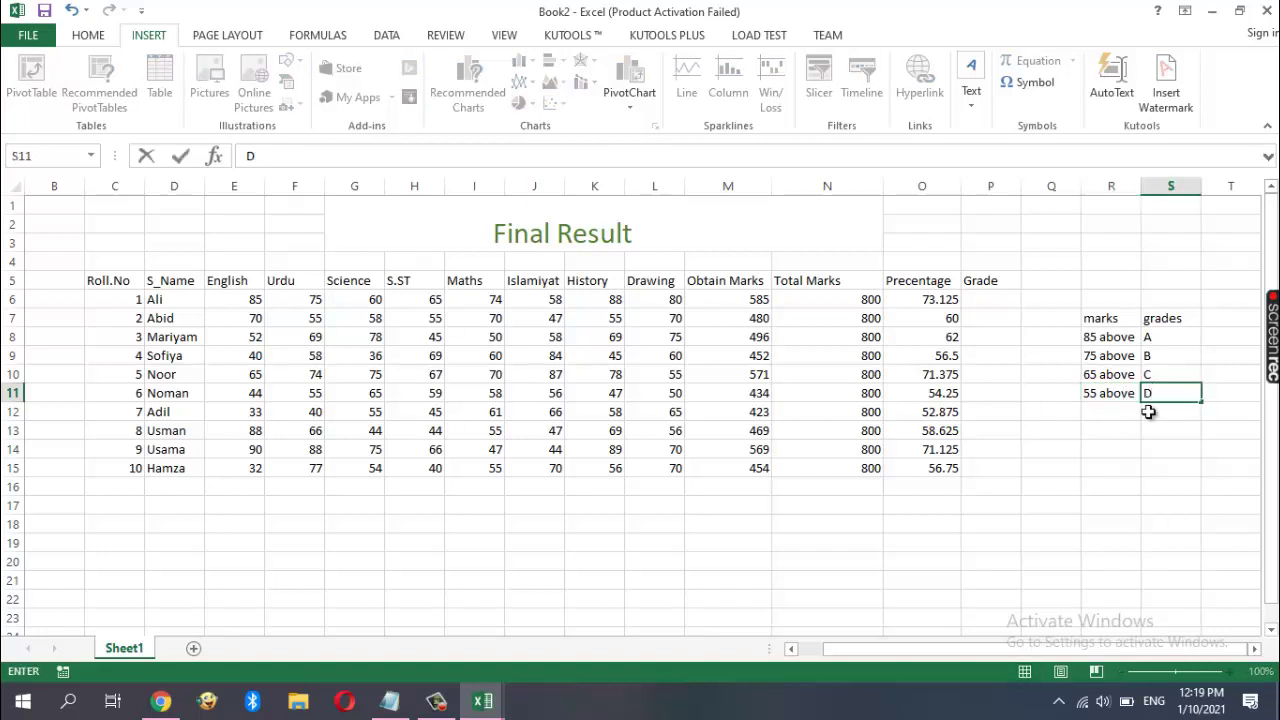
left_click(1096, 413)
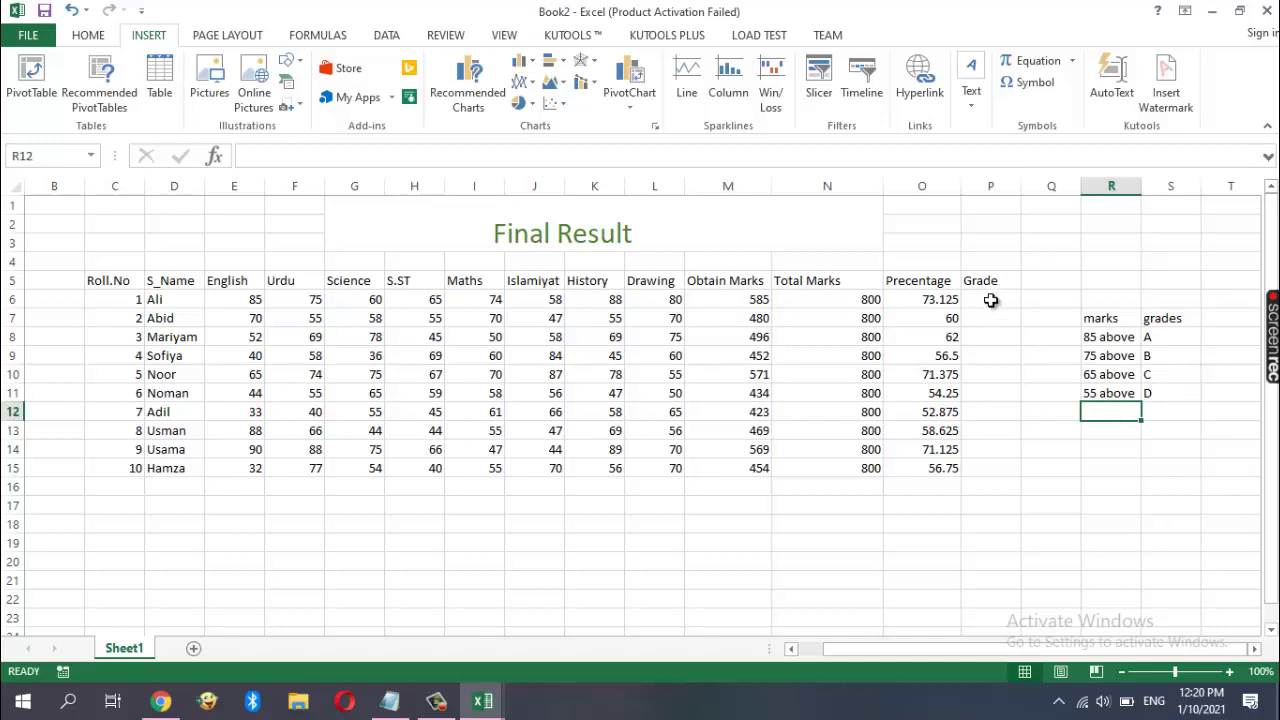
left_click(990, 300)
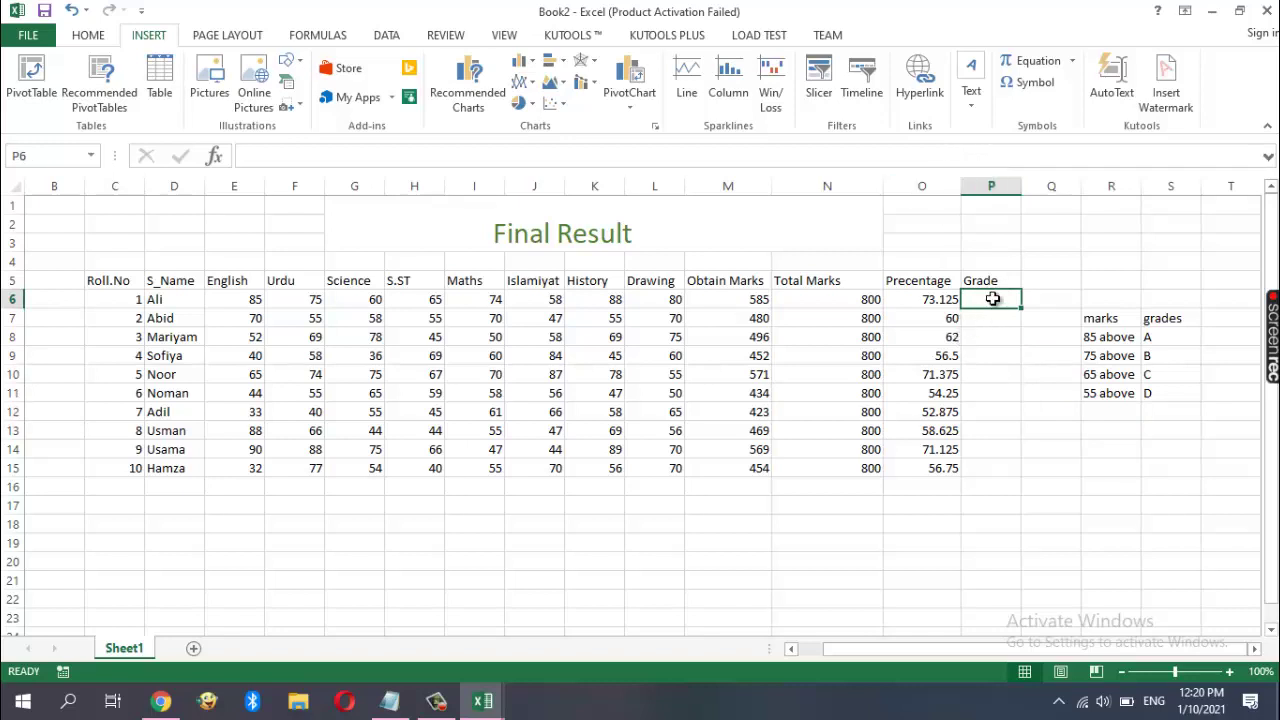
type("=")
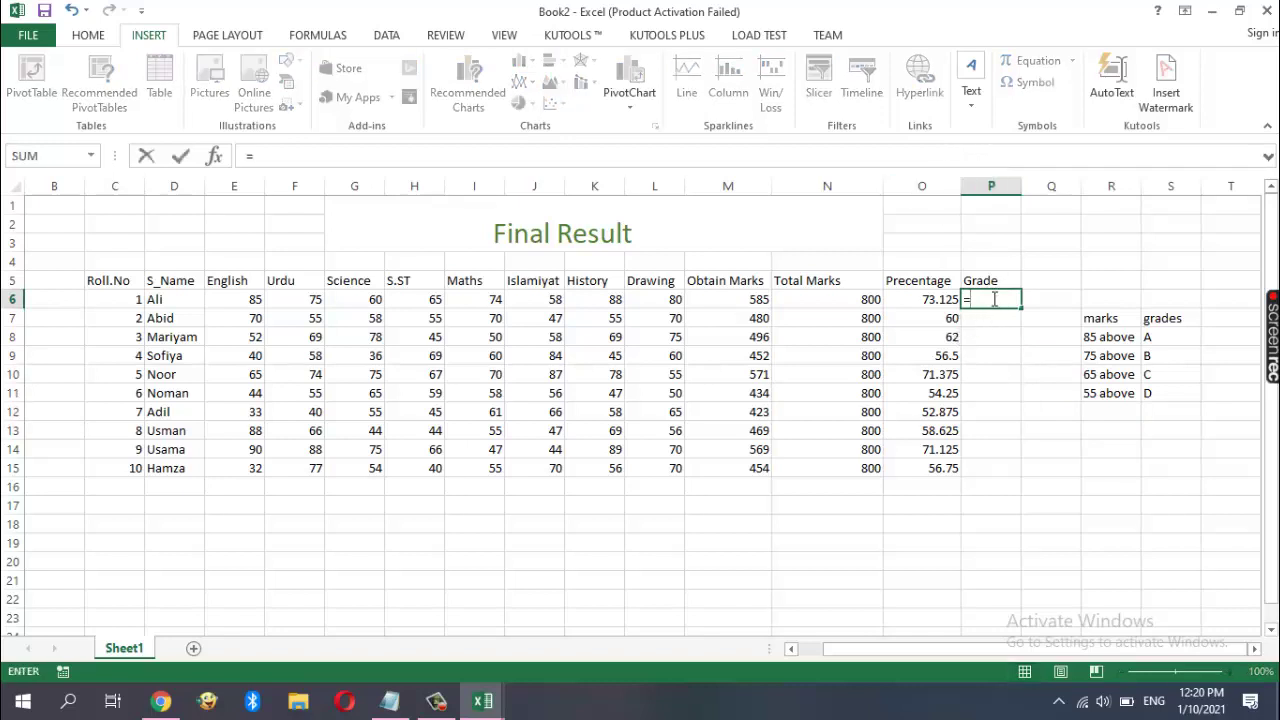
type("I")
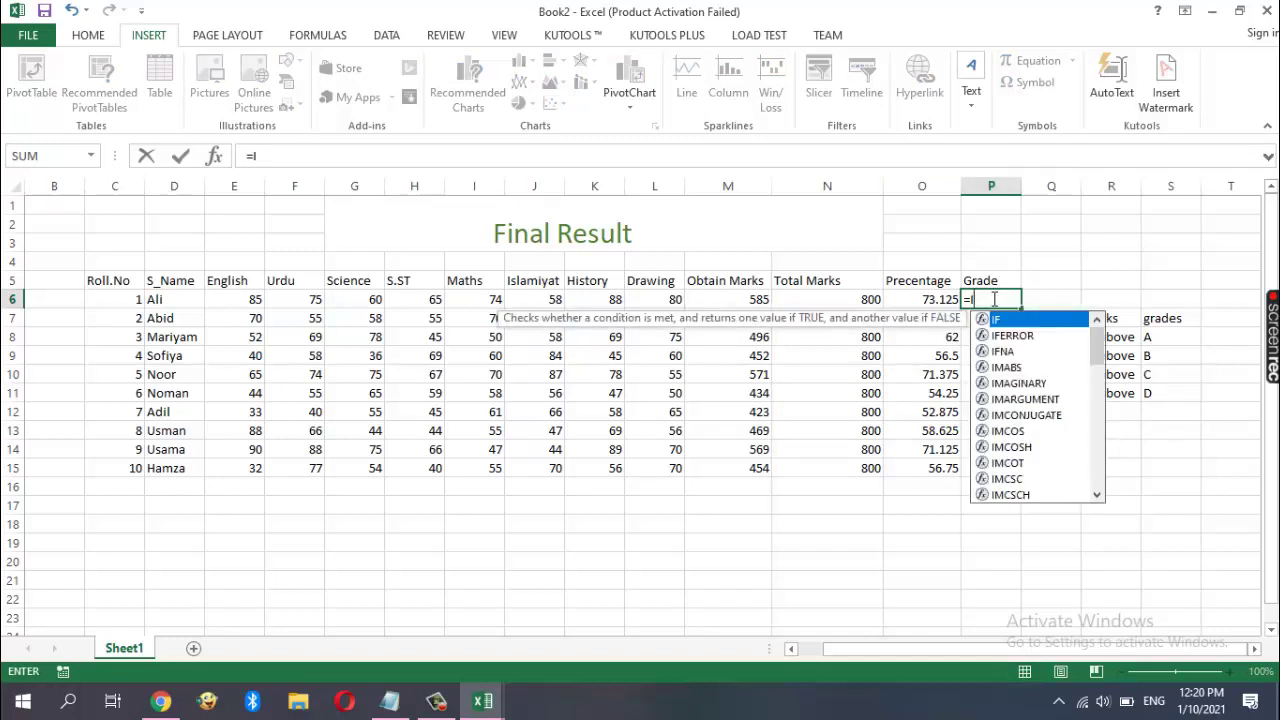
type("F")
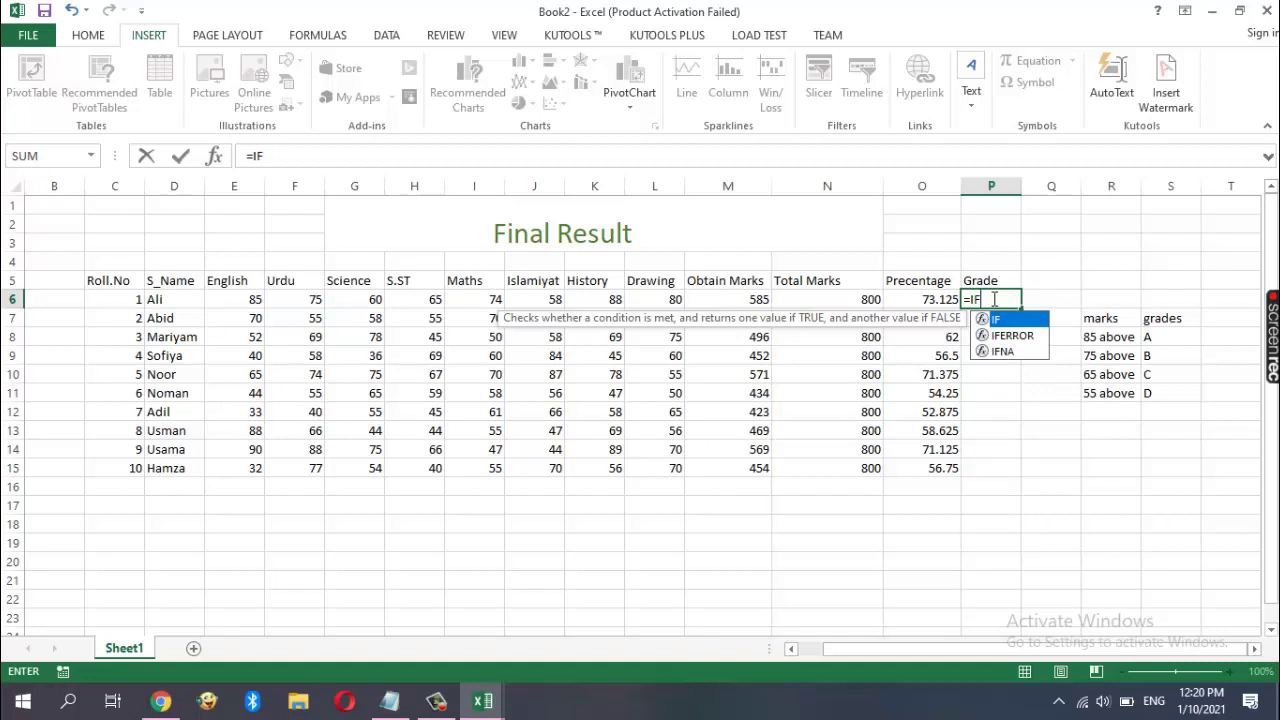
type("(")
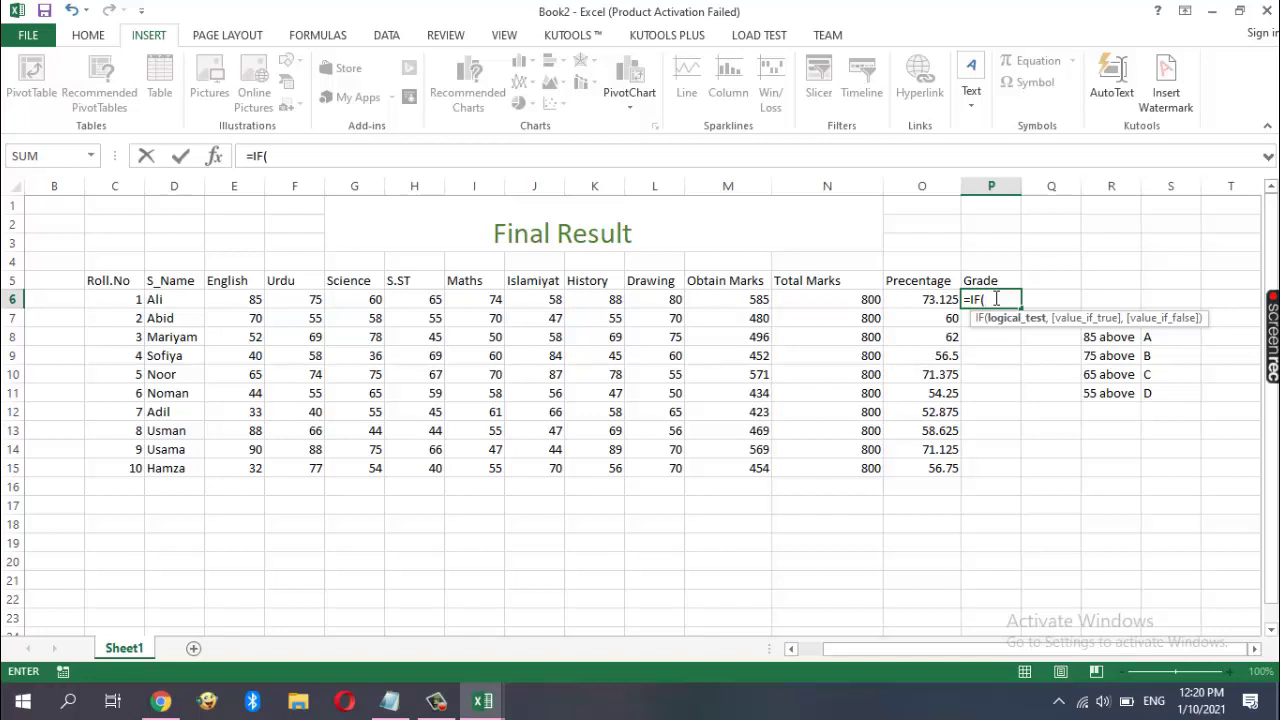
left_click(908, 299)
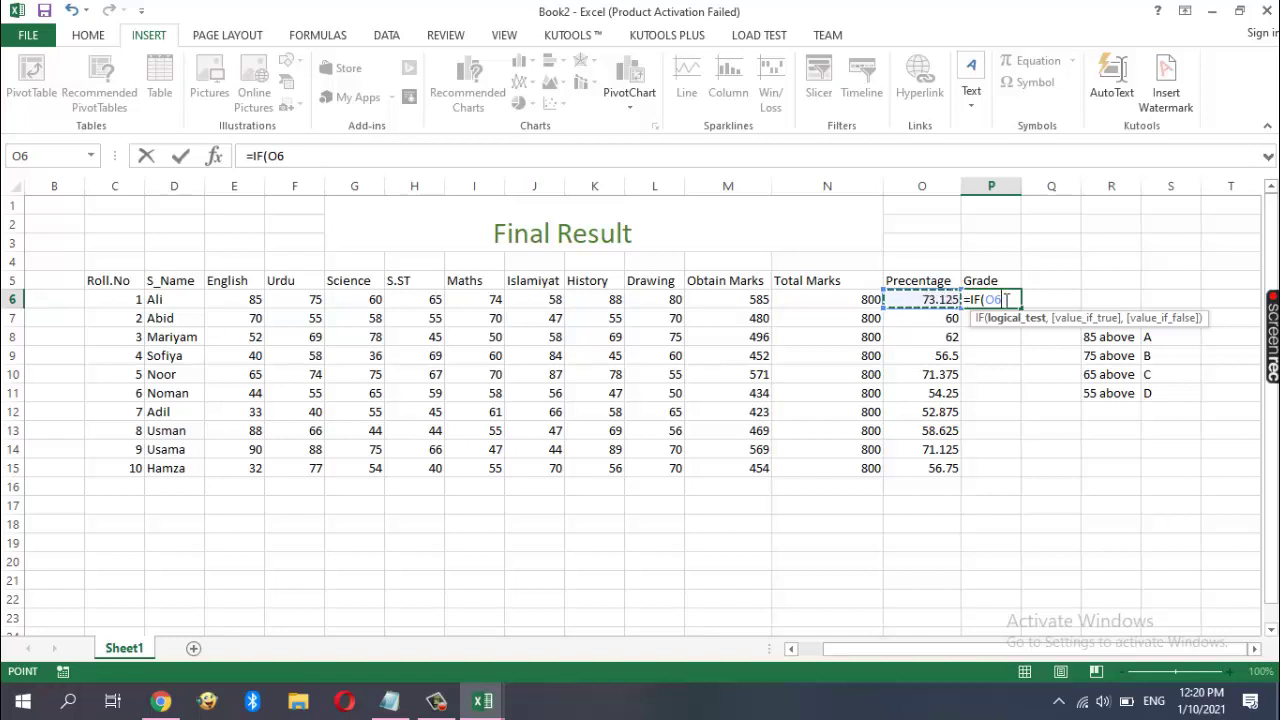
type(">")
type("=")
type("85")
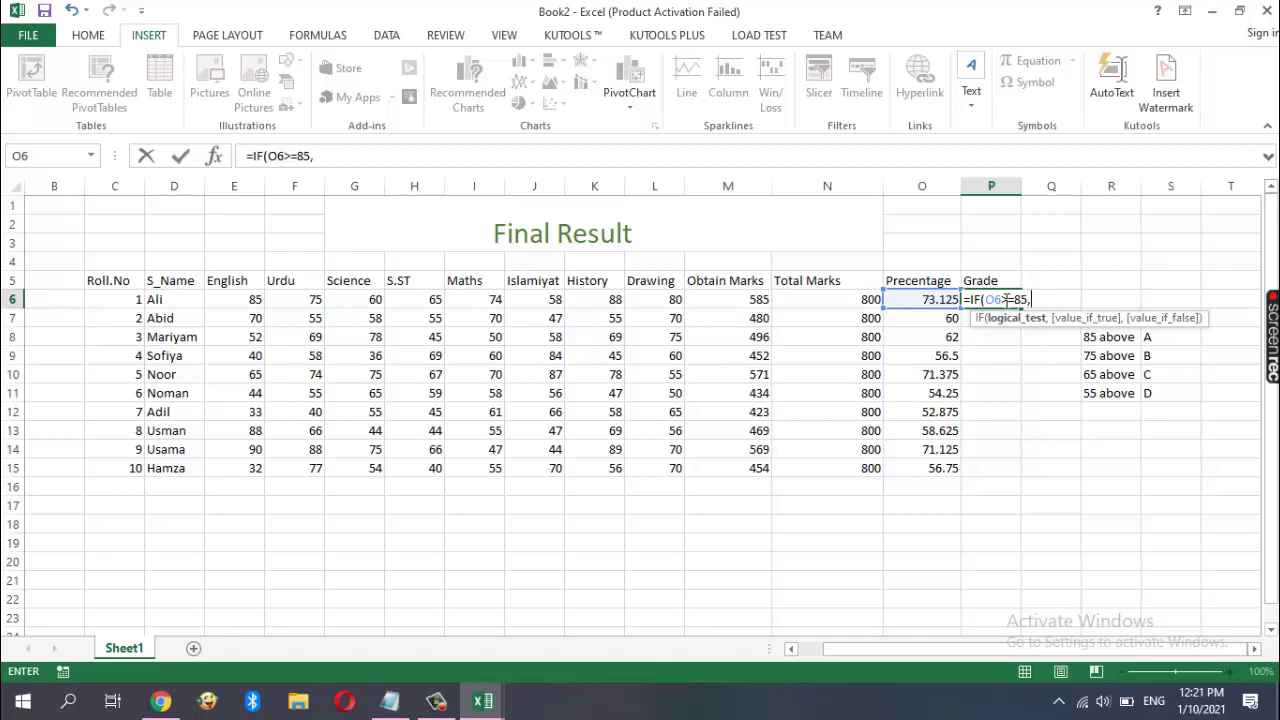
type(",")
type("\"A\")")
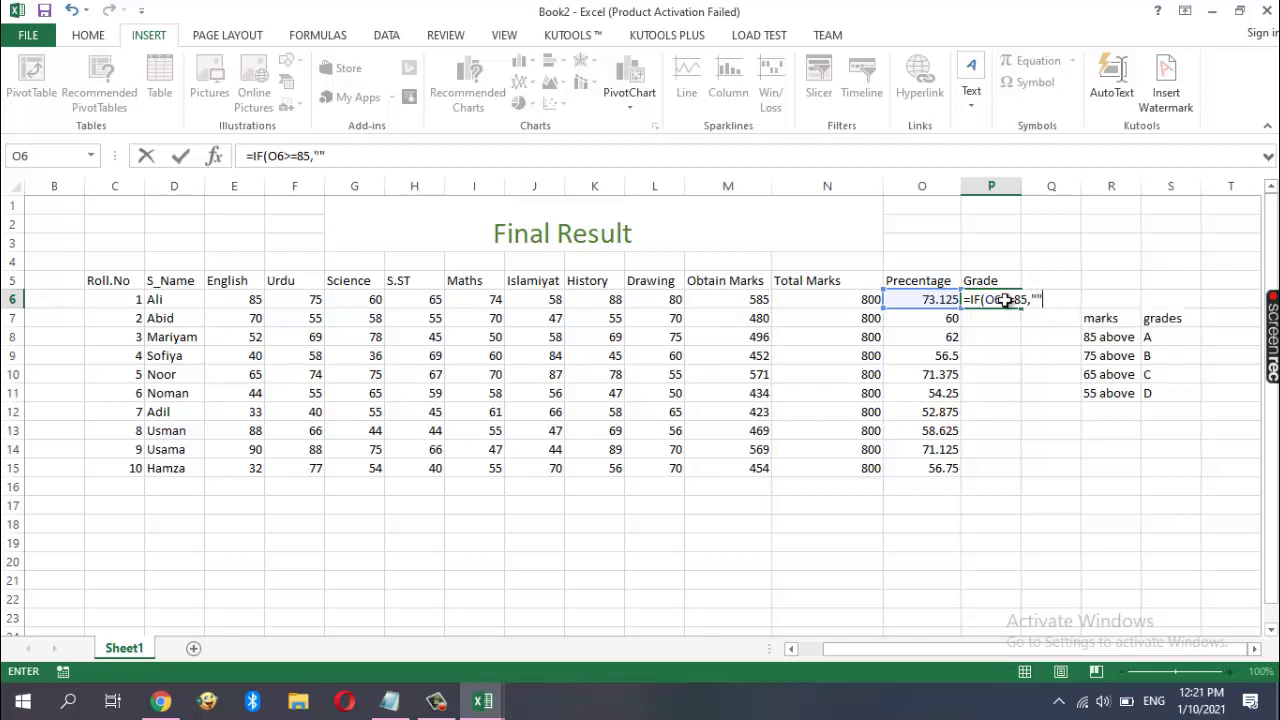
key("Left")
left_click(1003, 299)
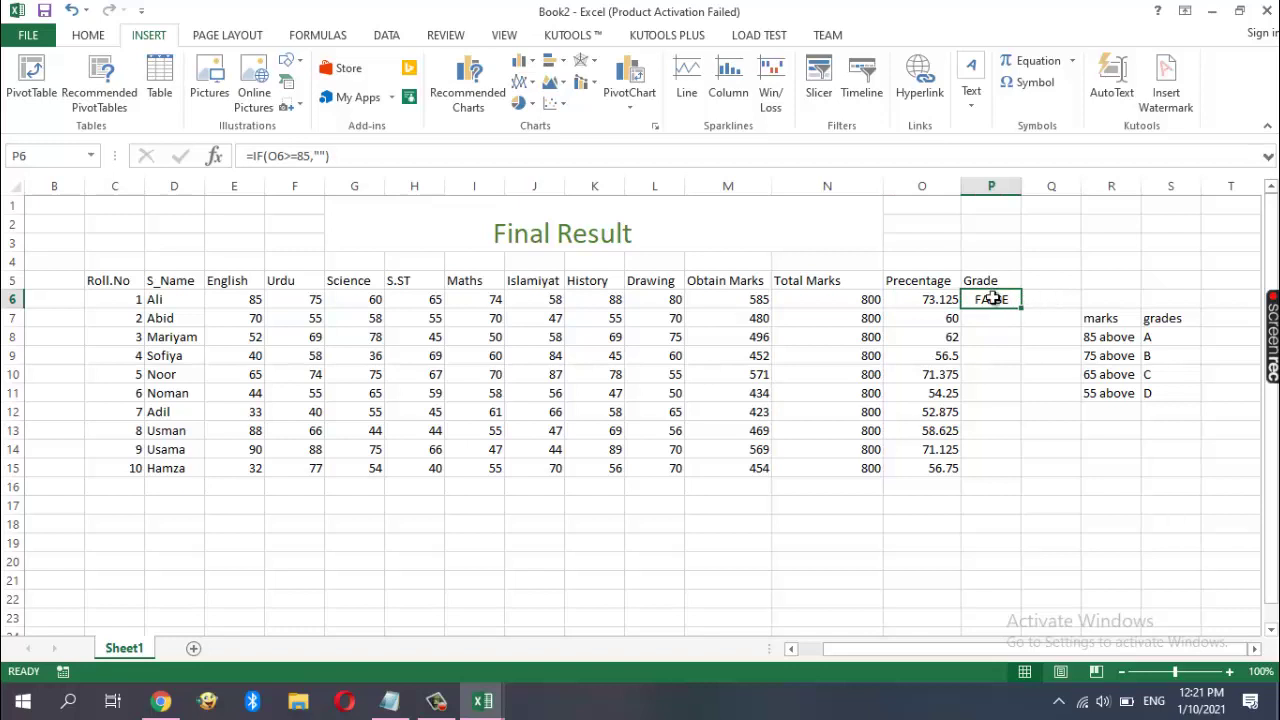
left_click(1036, 298)
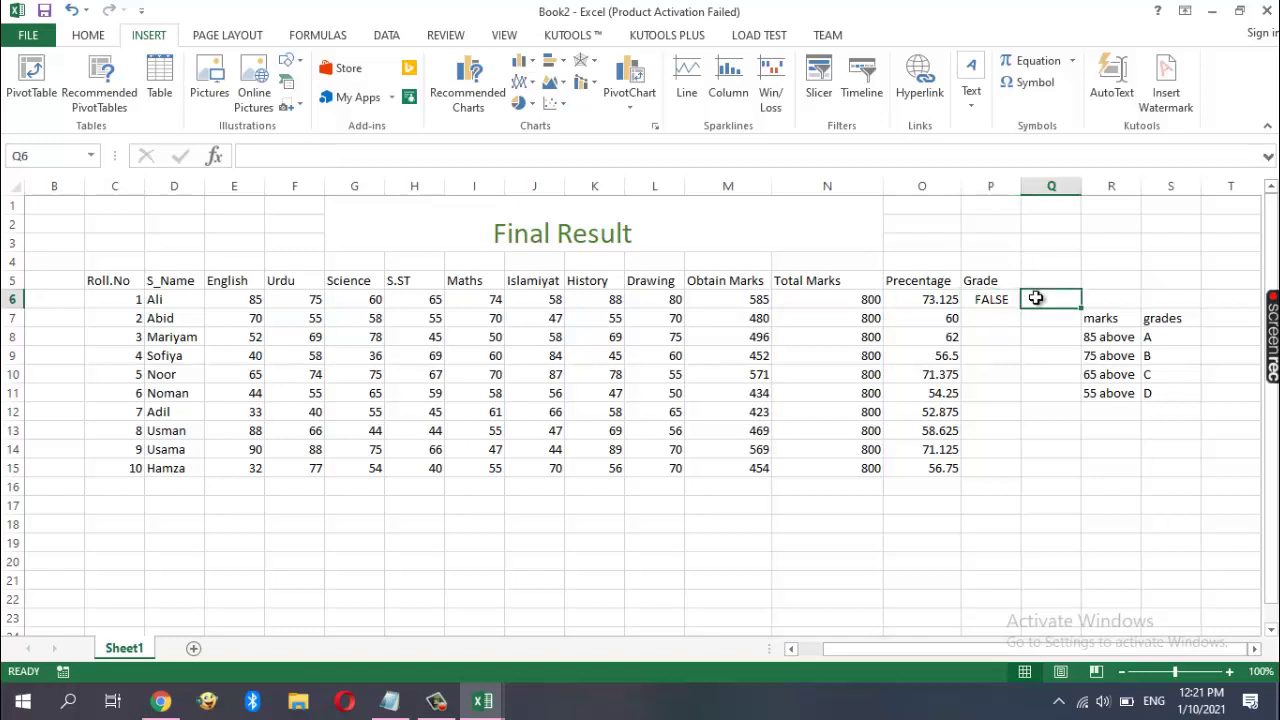
left_click(1010, 299)
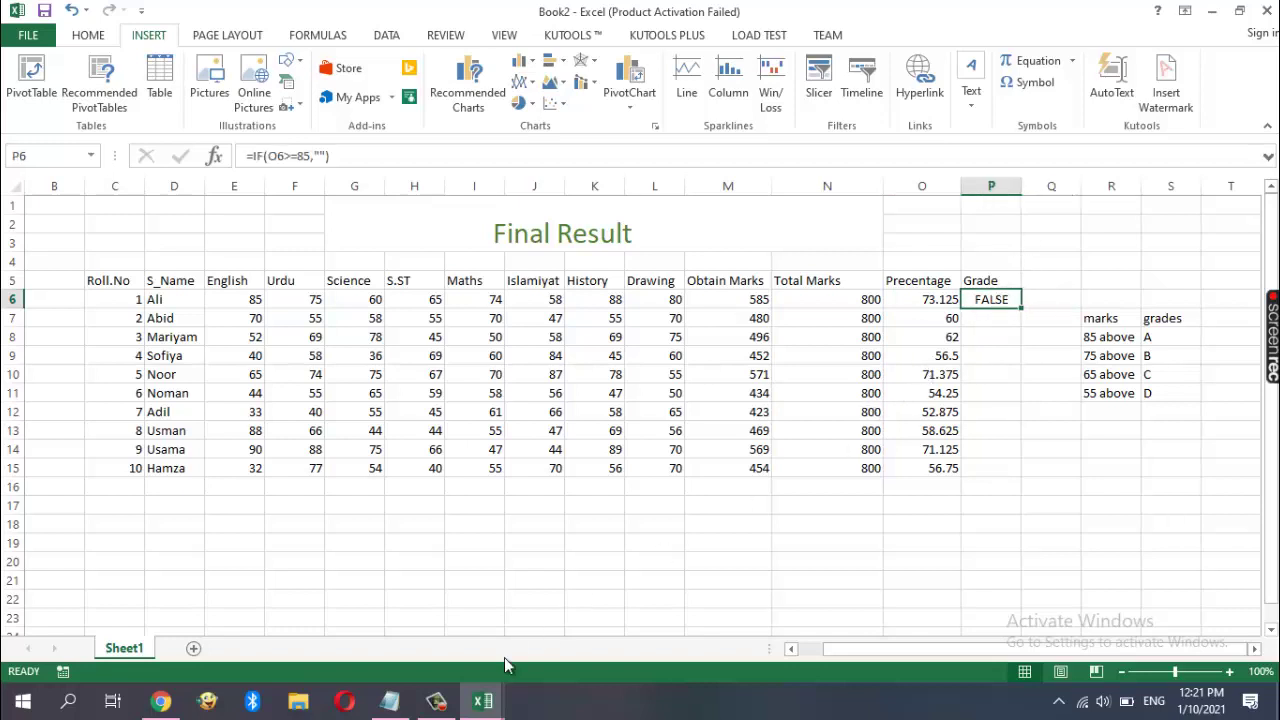
left_click(436, 701)
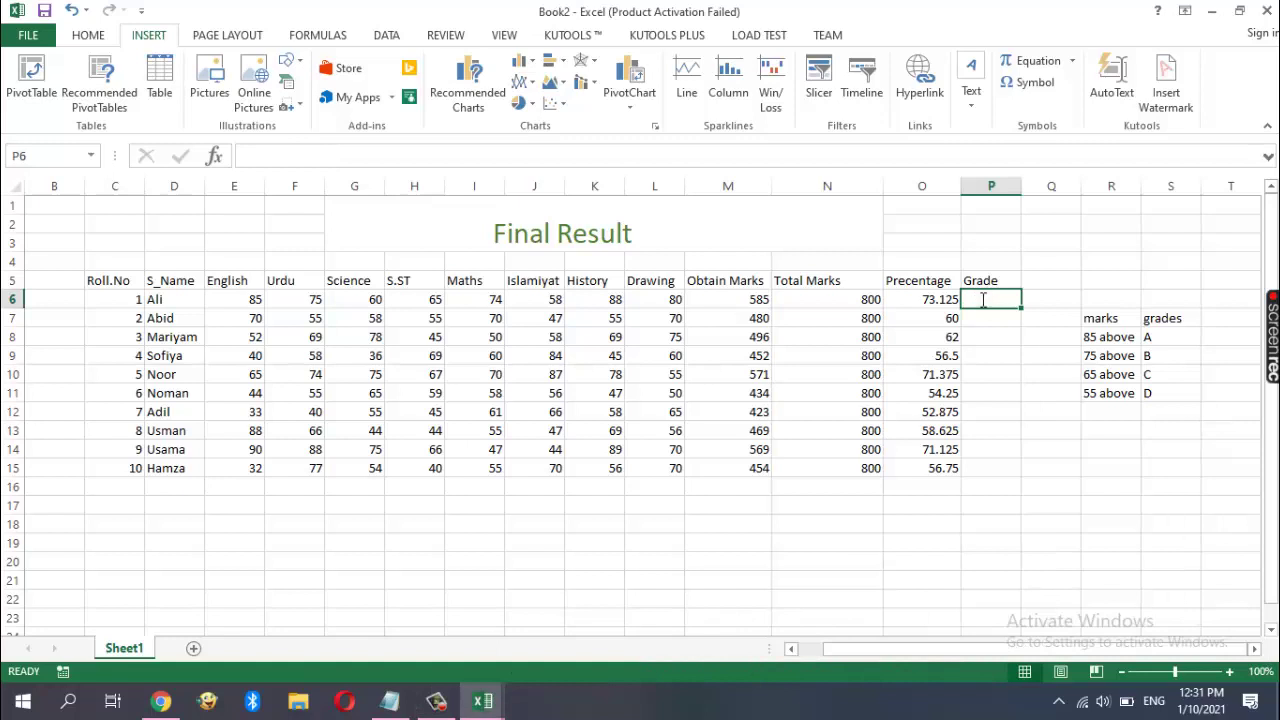
Replace the partial =IF( in P6 with the pasted =IF(O6>=85,"A",IF(O6>=75,"B",IF(O6>=65,"C","D")))
type("=I")
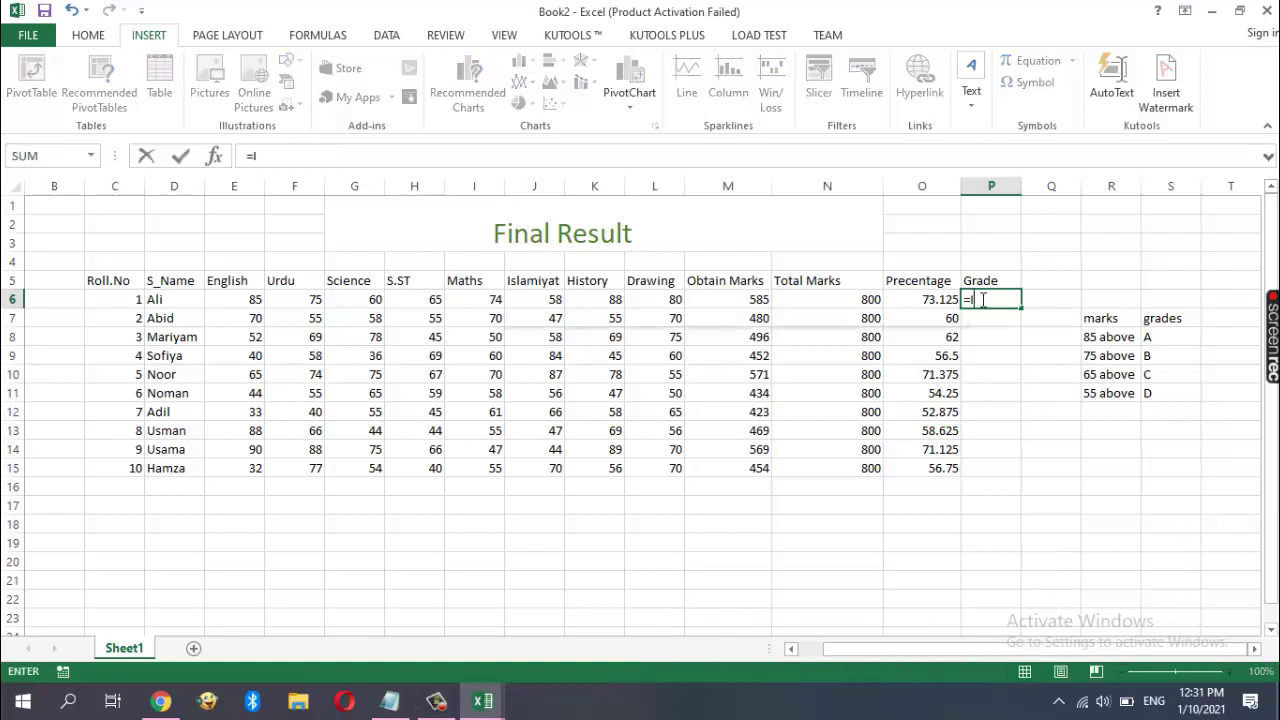
type("F")
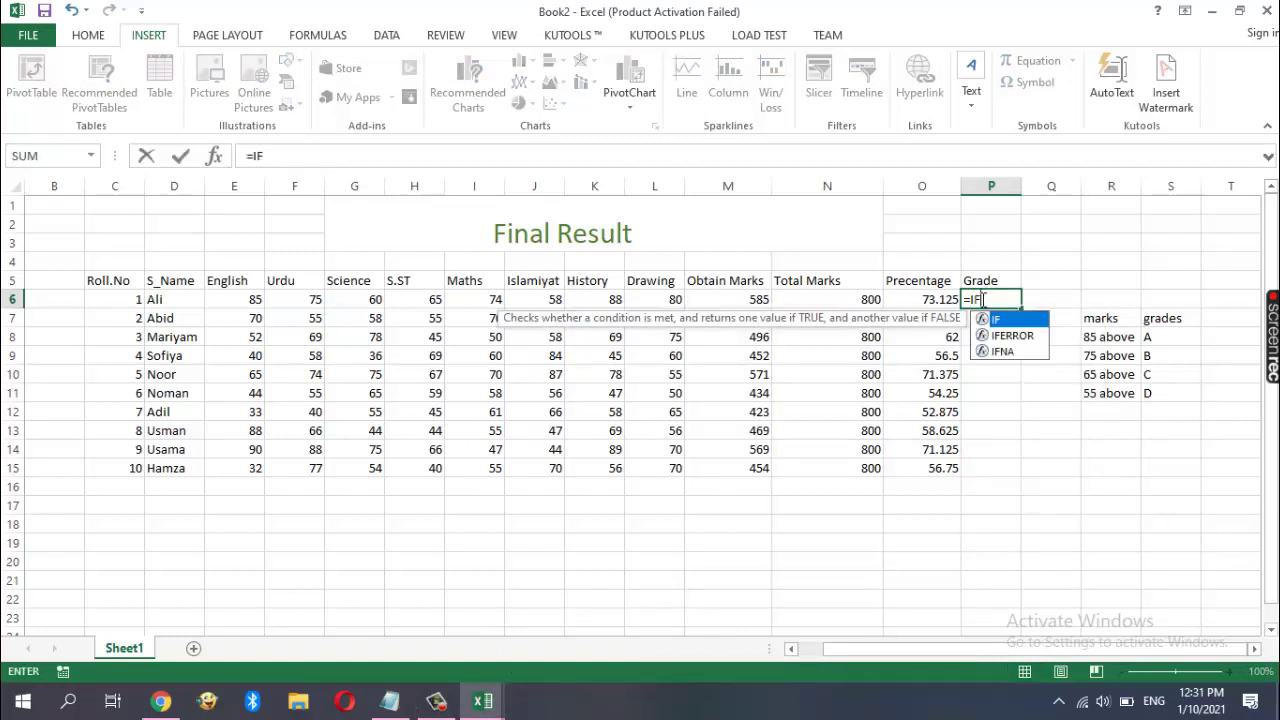
type("(")
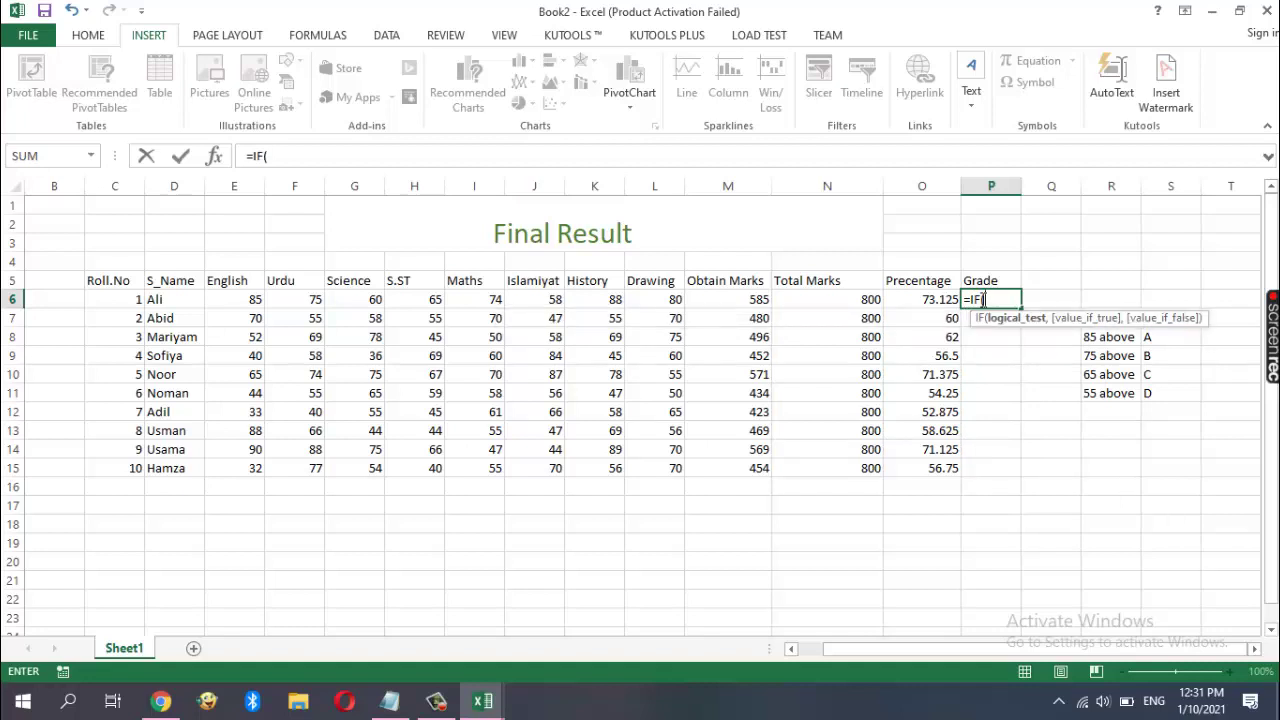
key("BackSpace")
key("BackSpace")
key("BackSpace")
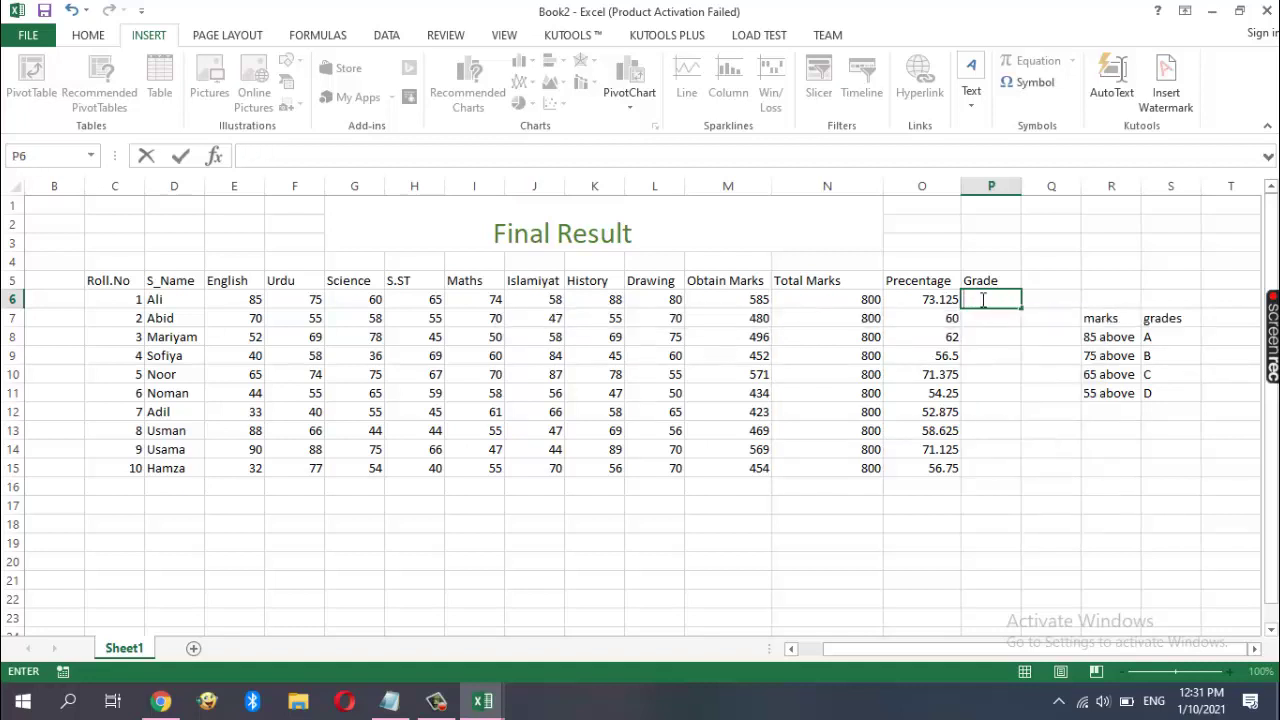
type("=IF(O6>=85,\"A\" ,IF(O6>=75,\"B\", IF(O6>=65,\"C\" ,\"D\")))")
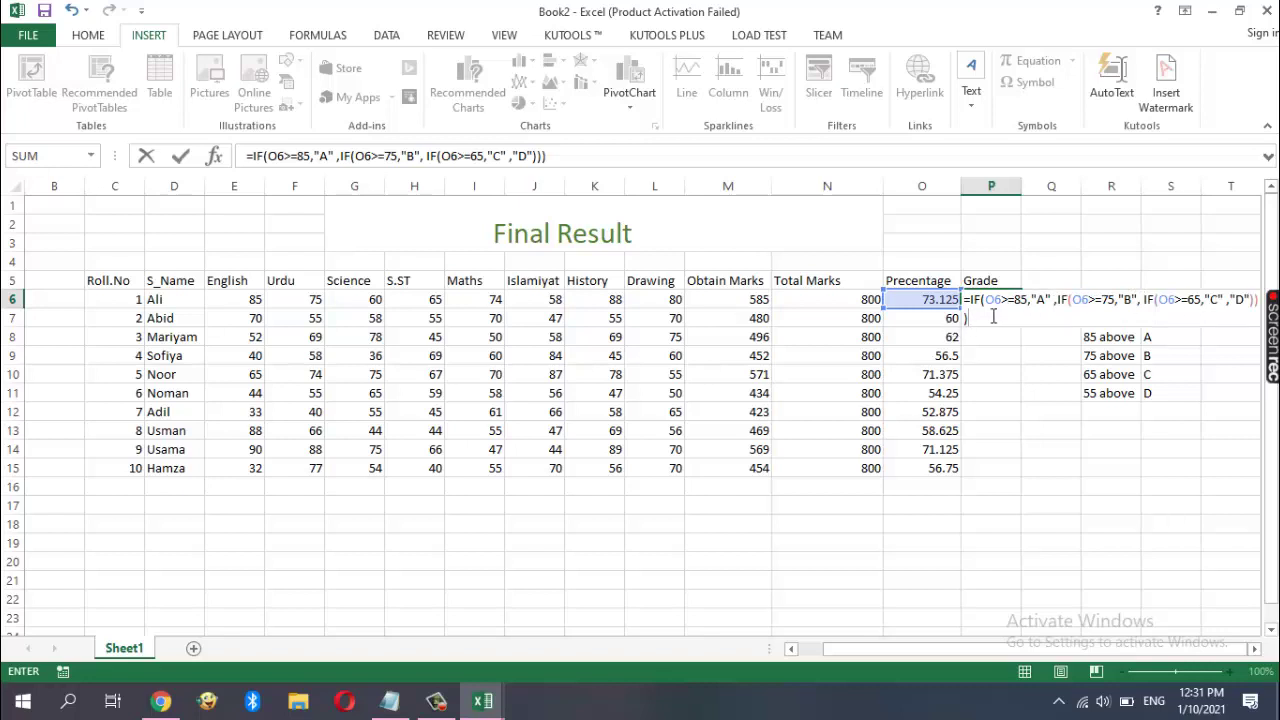
Commit the nested IF grade formula in P6 and fill it down to P15 for all ten students
key("Return")
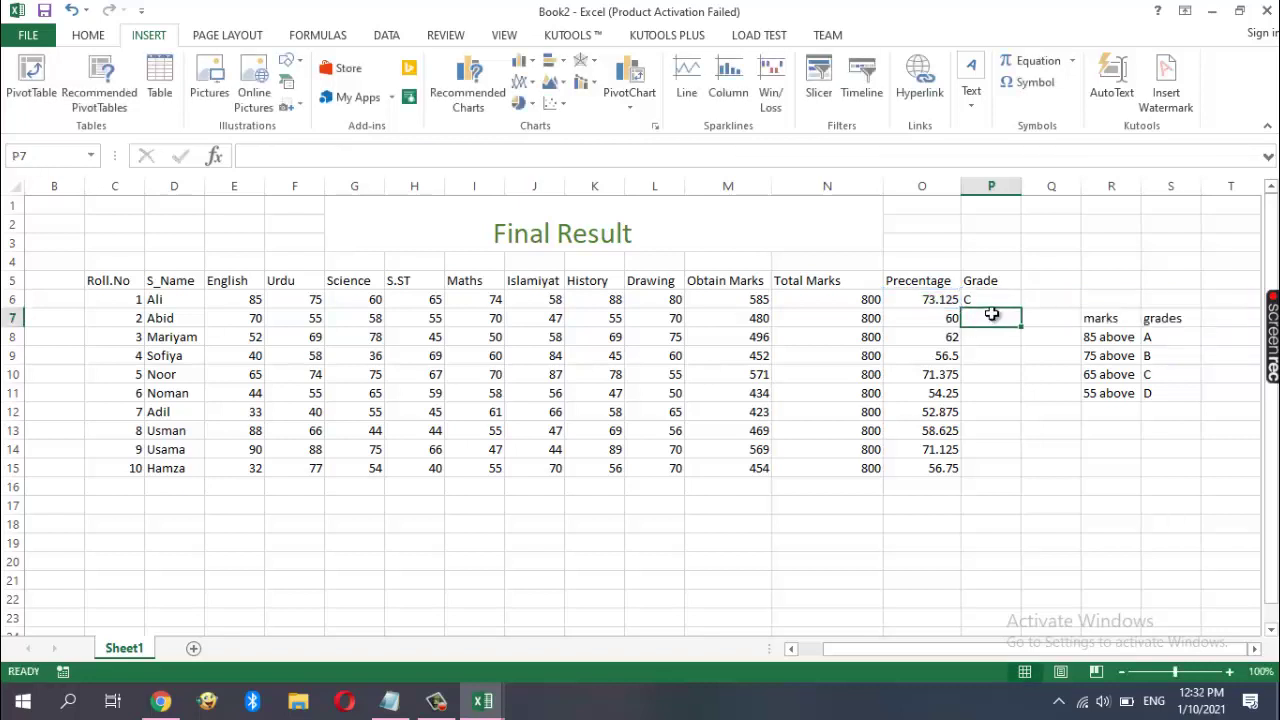
left_click(993, 301)
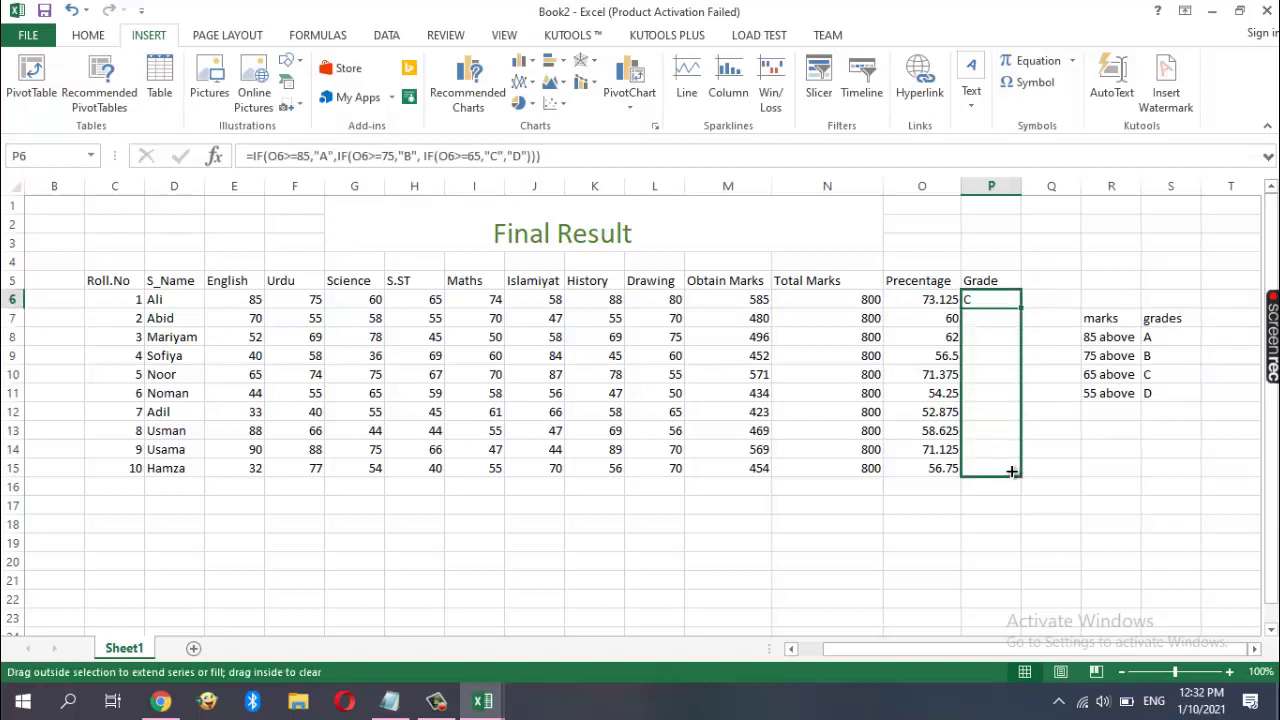
left_click_drag(1020, 318, 1010, 470)
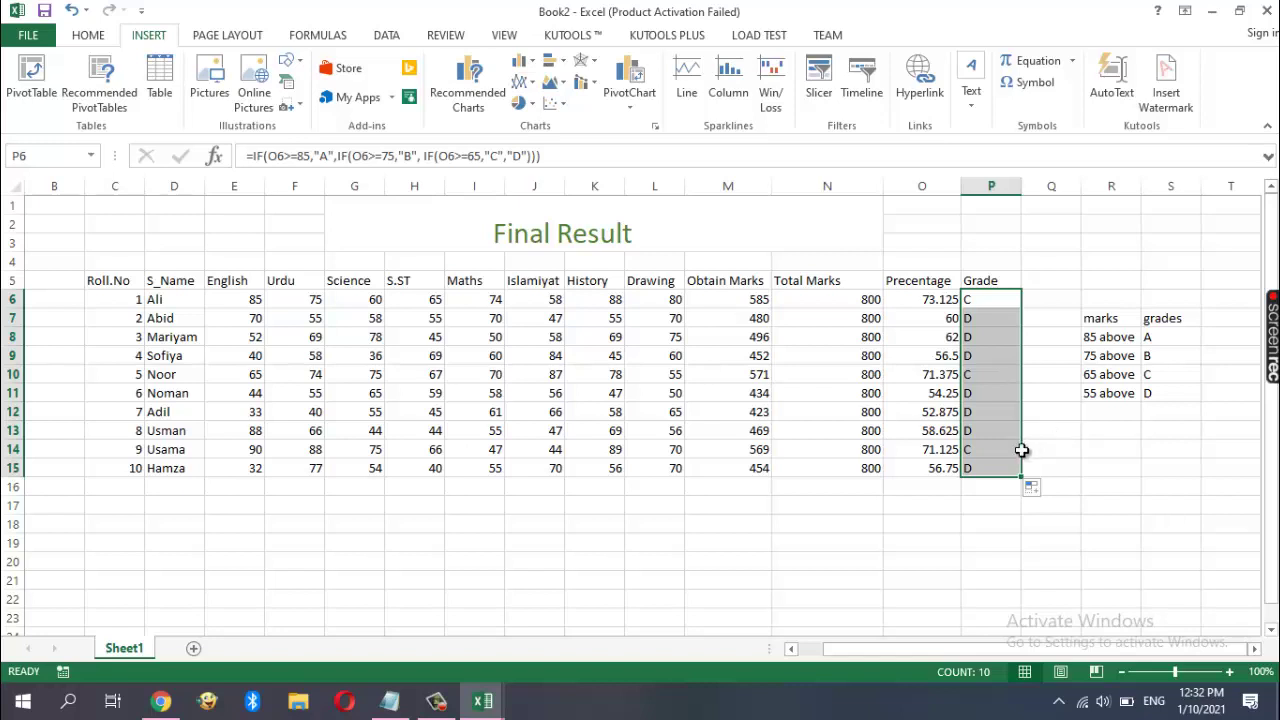
left_click_drag(1020, 449, 912, 519)
left_click(912, 519)
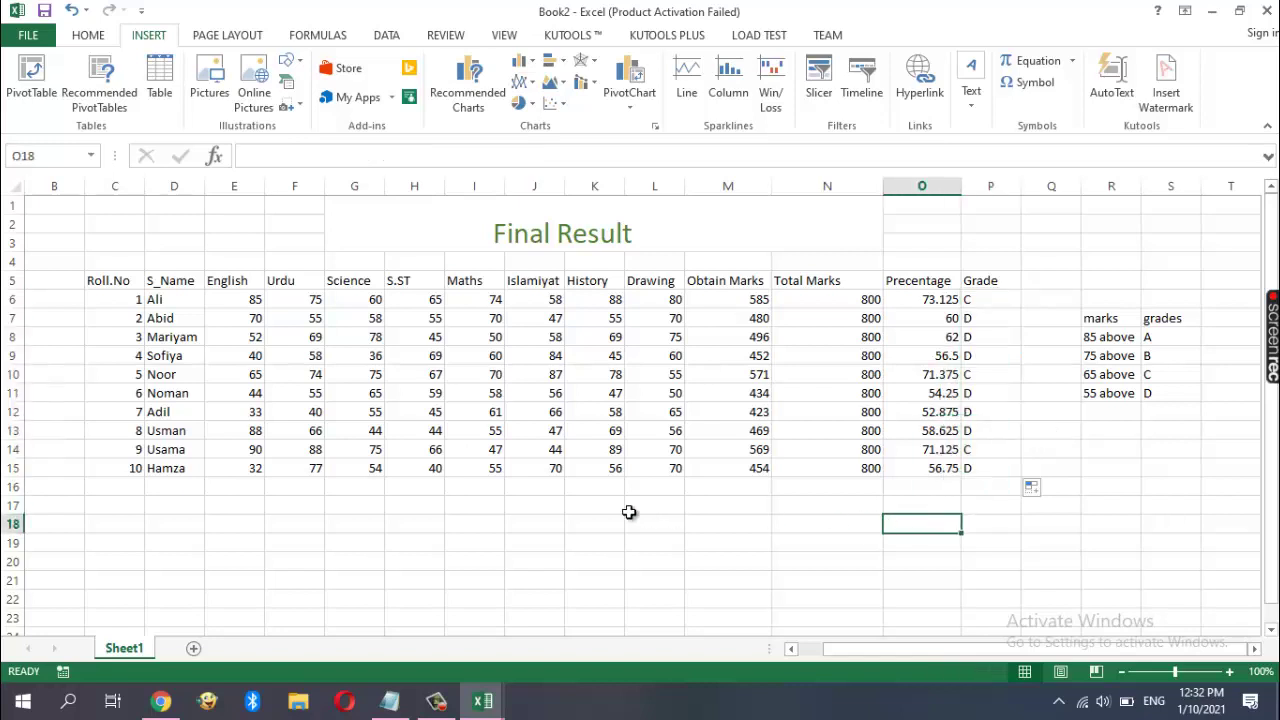
Add a line 'Here is the result sheet' at the end of the Notepad tutorial notes
left_click(390, 701)
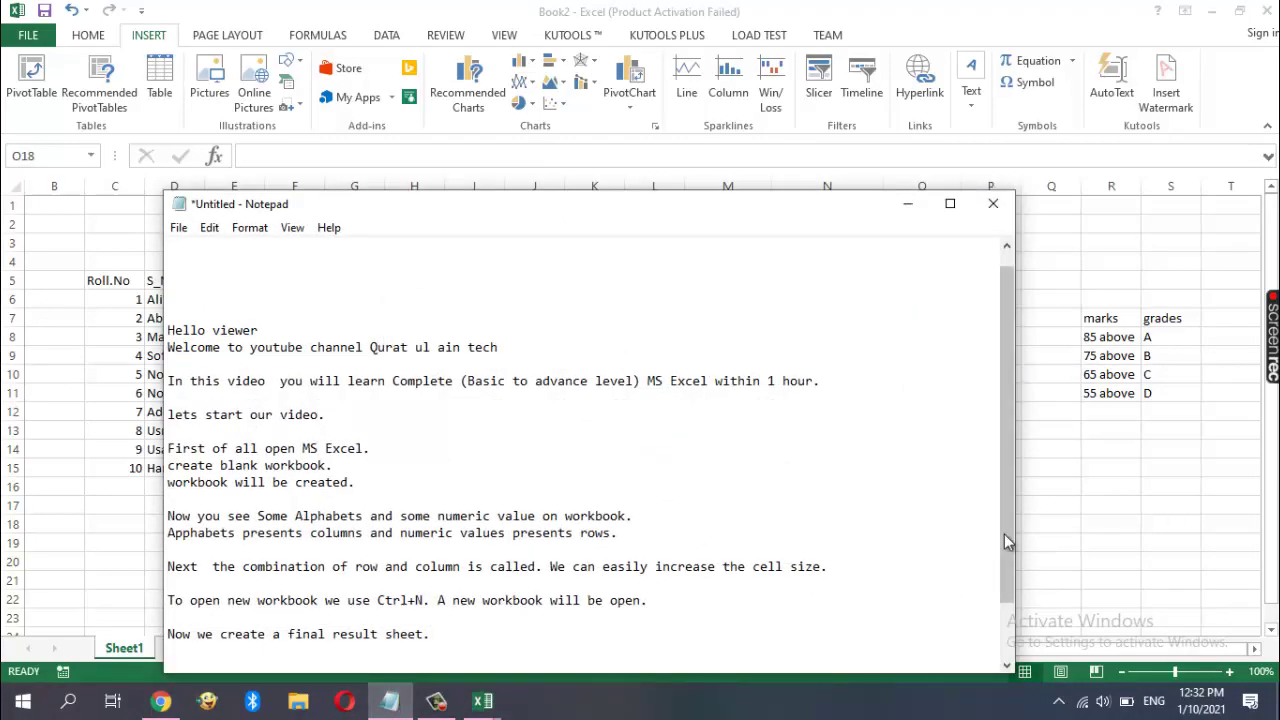
left_click_drag(1005, 566, 1005, 624)
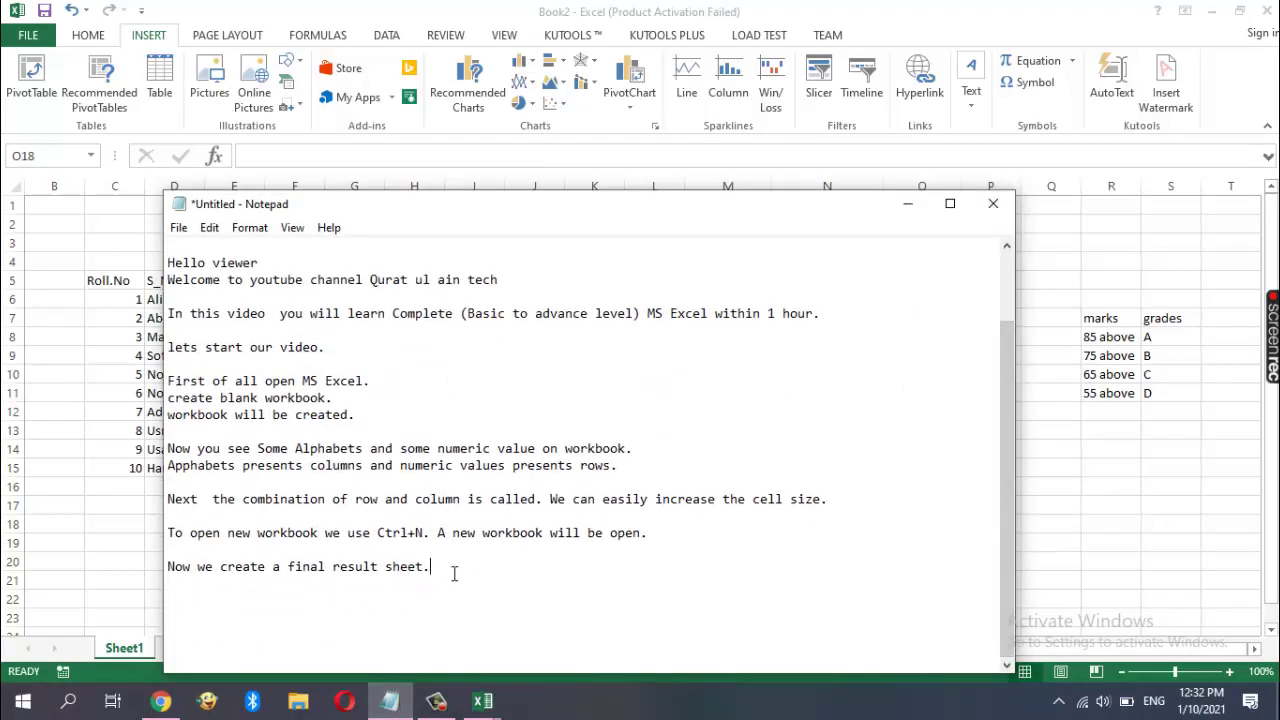
key("Return")
key("Return")
type("Here ")
type("is the ")
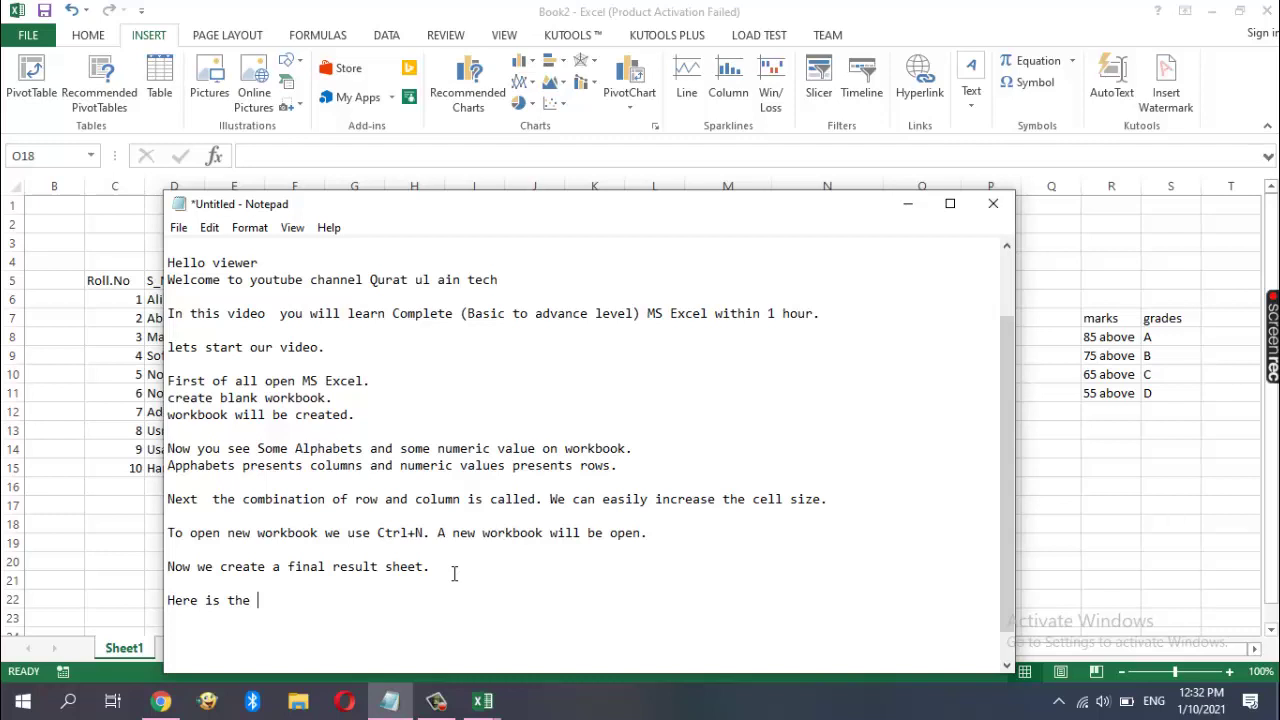
type("result ")
type("sheet")
key("BackSpace")
type(".")
type(" we")
key("BackSpace")
key("BackSpace")
key("BackSpace")
key("BackSpace")
key("BackSpace")
Note that formulas calculate percentage, total marks and grades, then begin 'For Calculating percentage'
key("Return")
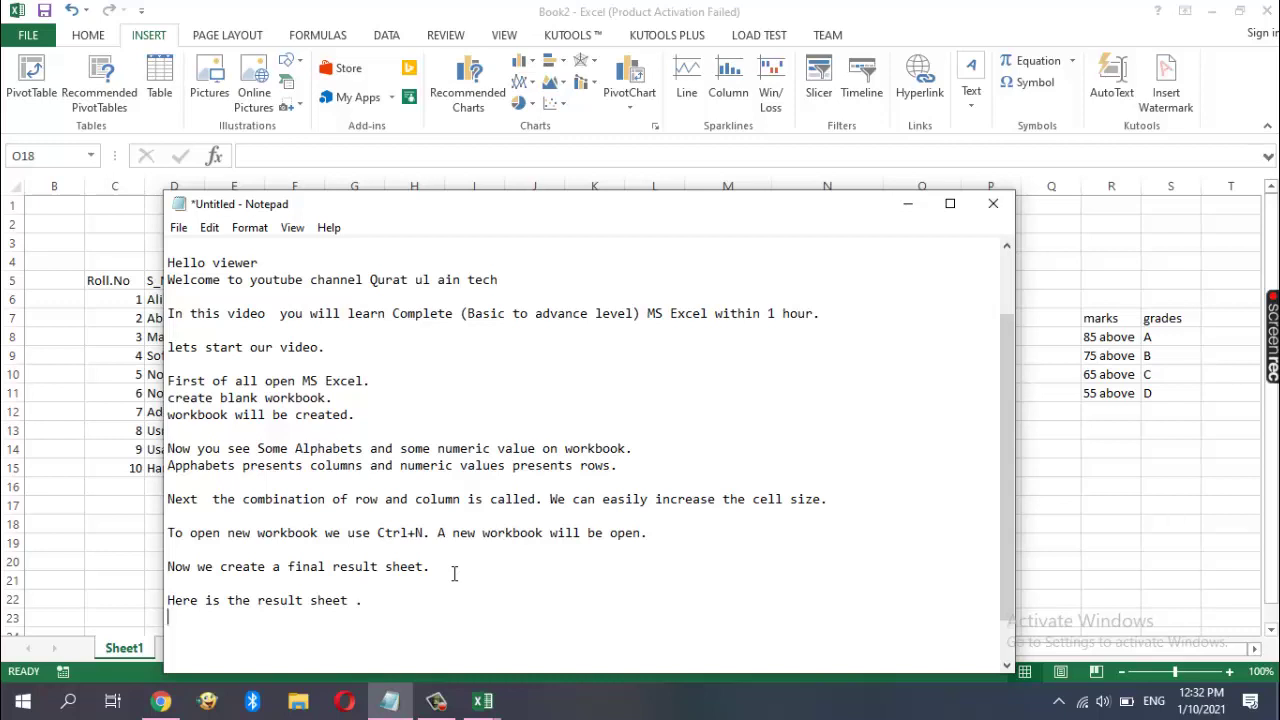
type("apply ")
type("from")
type("ula to")
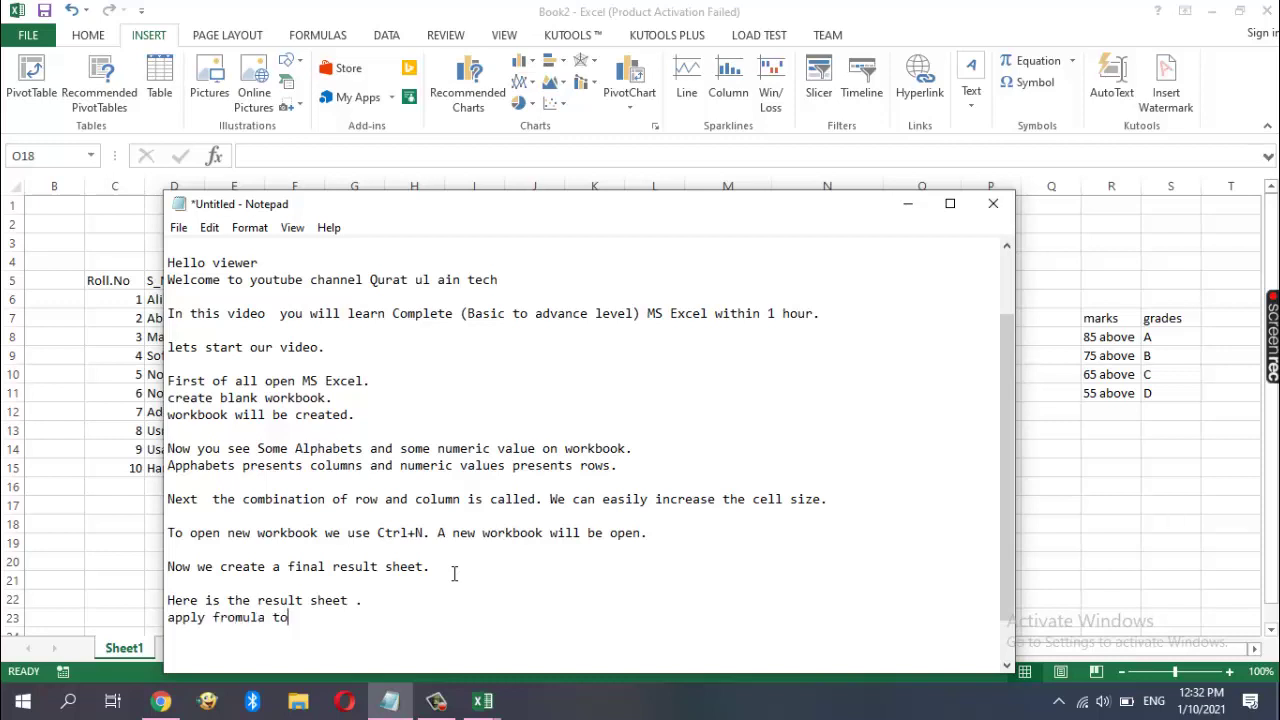
key("BackSpace")
key("BackSpace")
type("s to ")
type("ca")
type("lculat")
type("e perc")
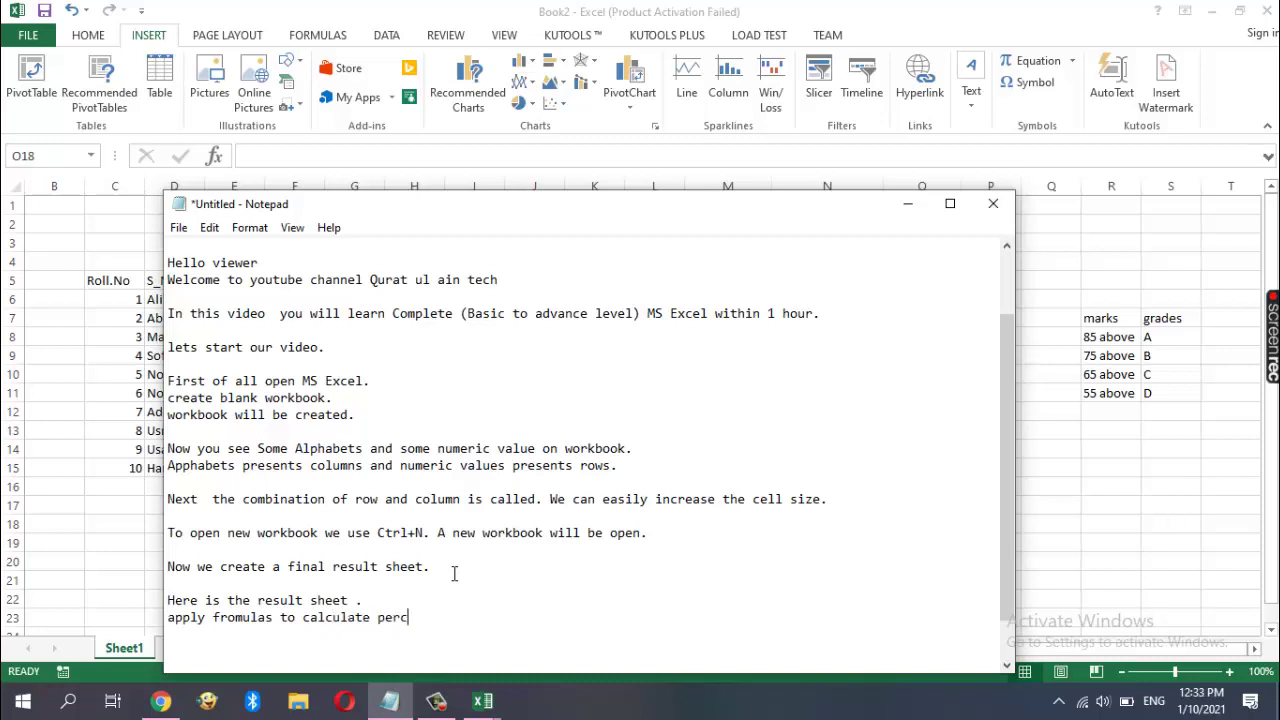
type("entage ")
type(", ")
type("t")
type("otal m")
type("arks,")
key("BackSpace")
type("and ")
type("find ")
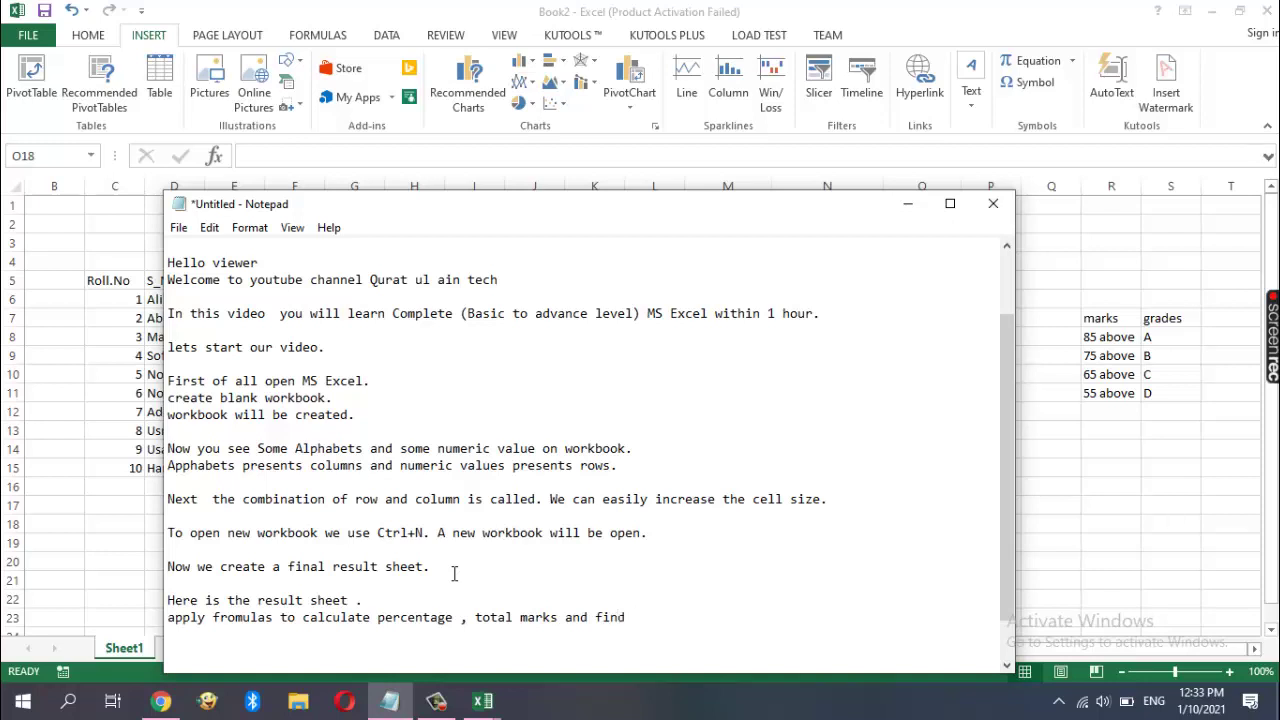
type("ma")
key("BackSpace")
key("BackSpace")
type("gardes")
type(".")
key("Return")
key("Return")
key("Return")
key("Return")
key("Return")
key("Return")
key("Return")
key("Return")
key("Return")
key("Return")
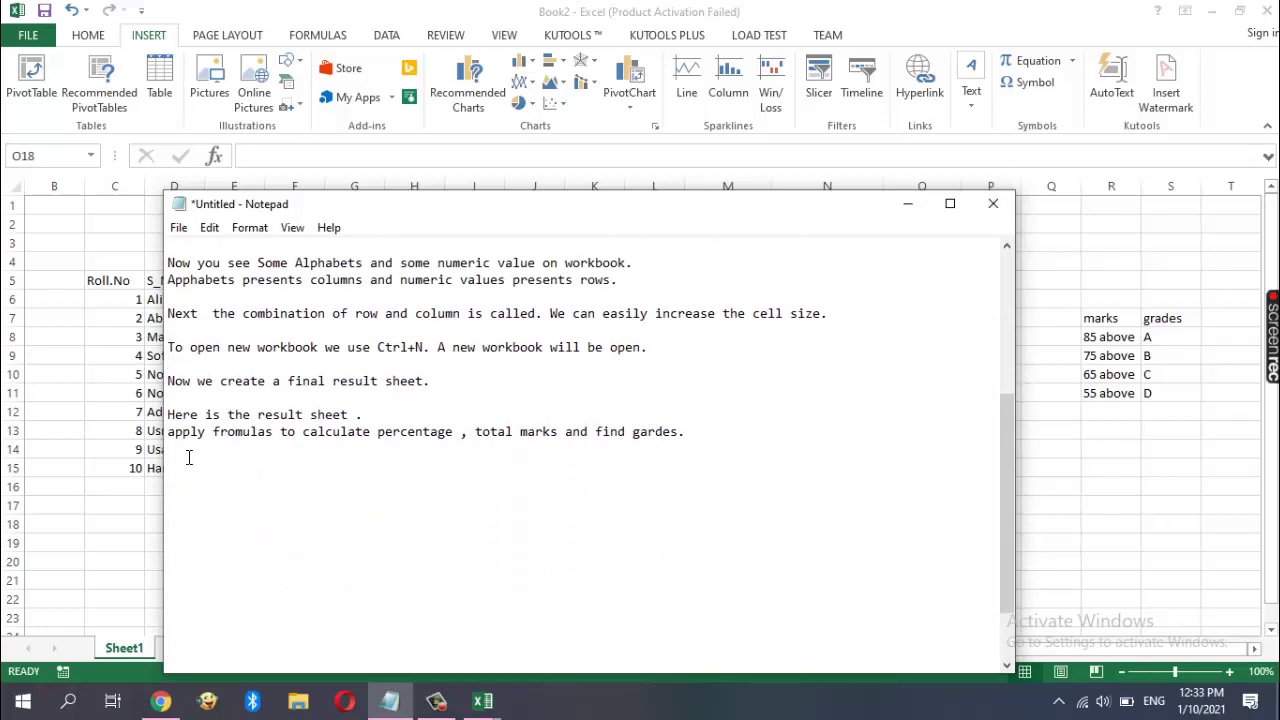
type("For Ca")
type("lculat")
type("ing ")
type("percentag")
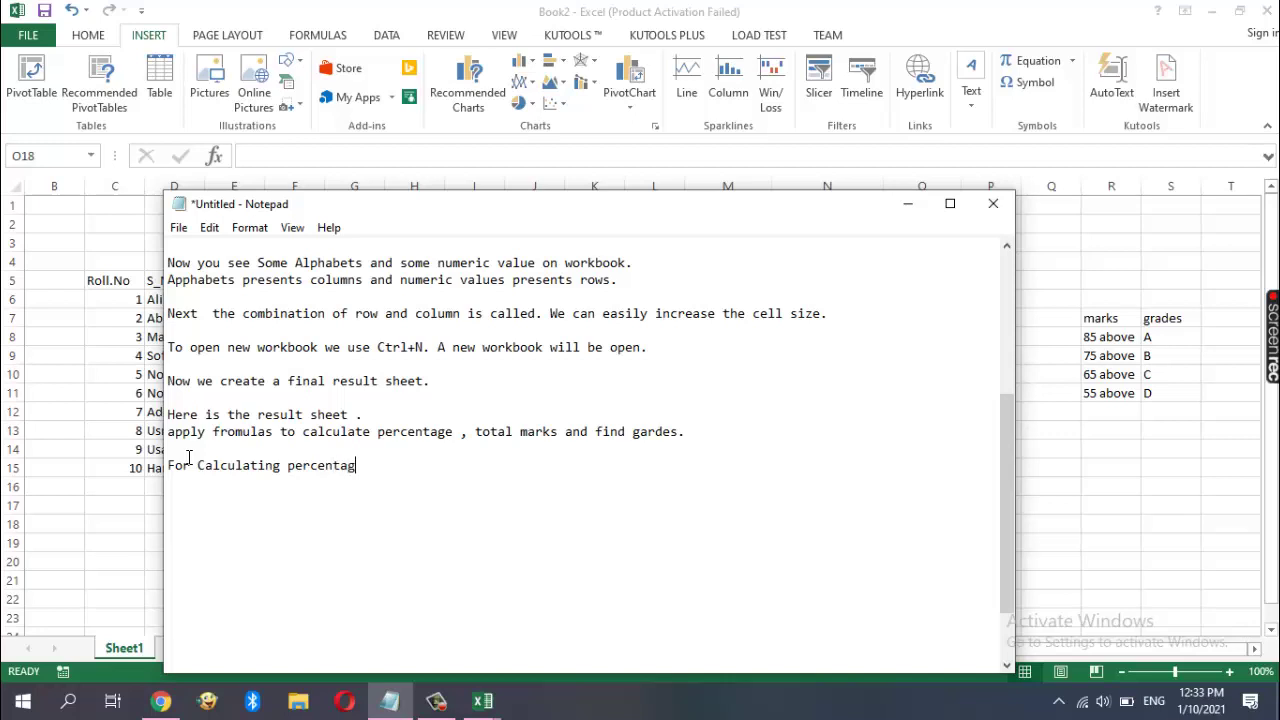
type("e")
Add the percentage formula 'obtain marks/total marks *100' and drop total marks from the summary line
key("Return")
type("ob")
type("tain mar")
type("ks/")
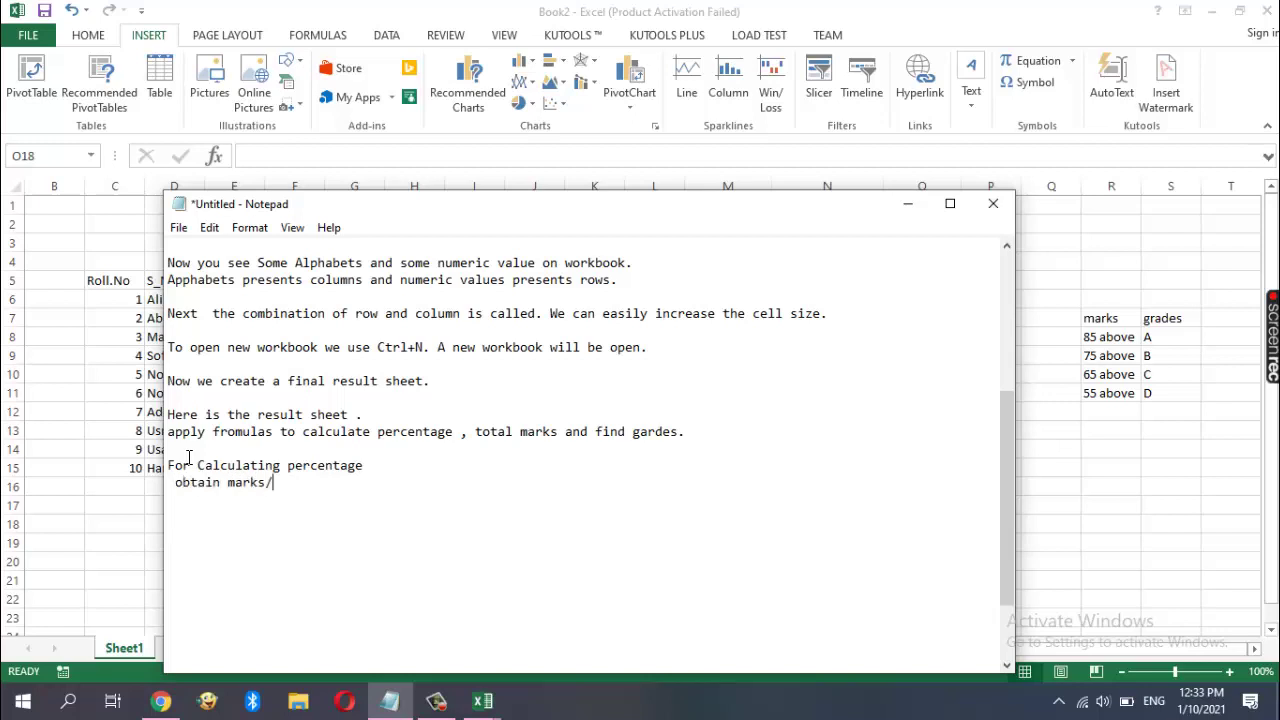
type("tor")
type("tal ")
type("marks ")
type("*100")
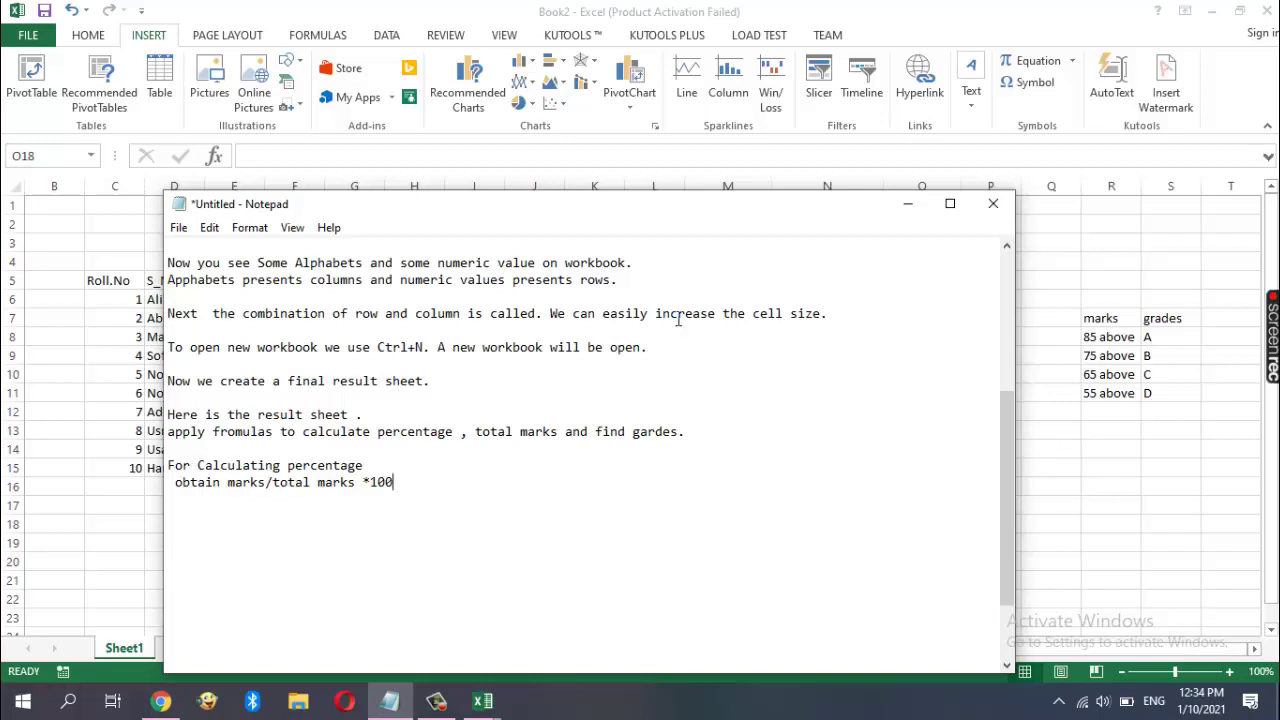
left_click(562, 433)
key("BackSpace")
key("BackSpace")
key("BackSpace")
key("BackSpace")
key("BackSpace")
key("BackSpace")
key("BackSpace")
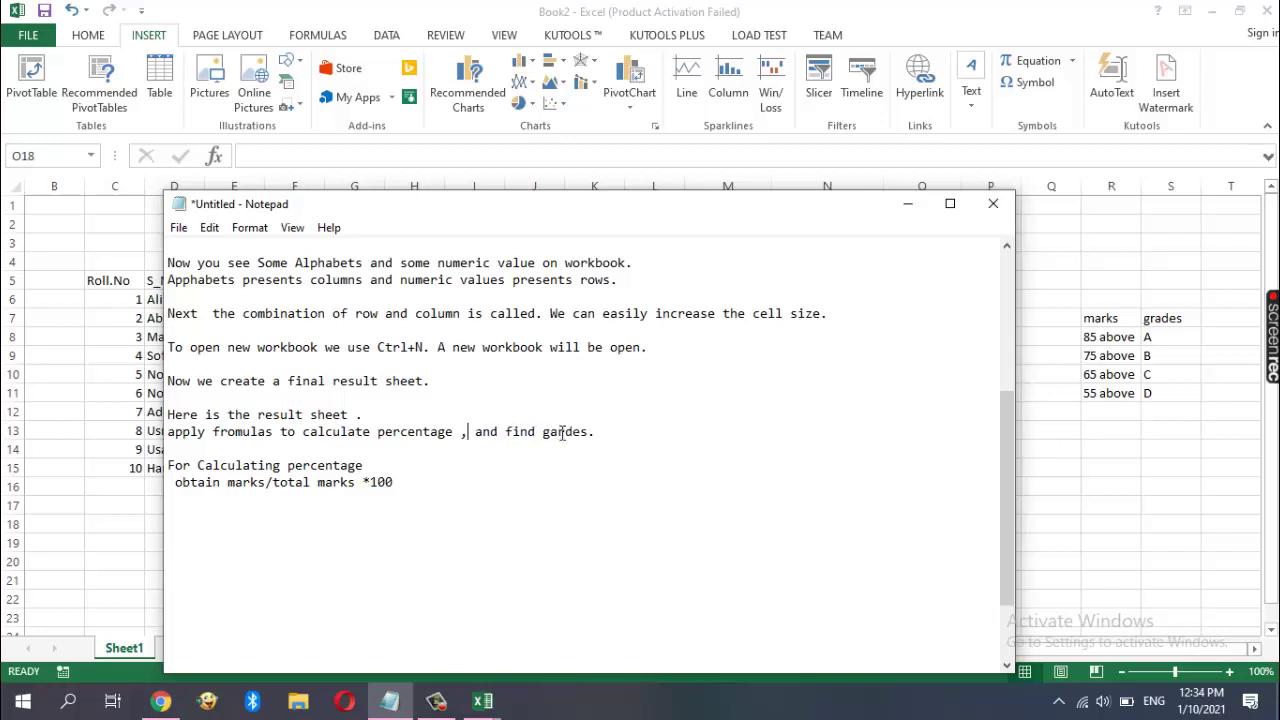
key("BackSpace")
key("BackSpace")
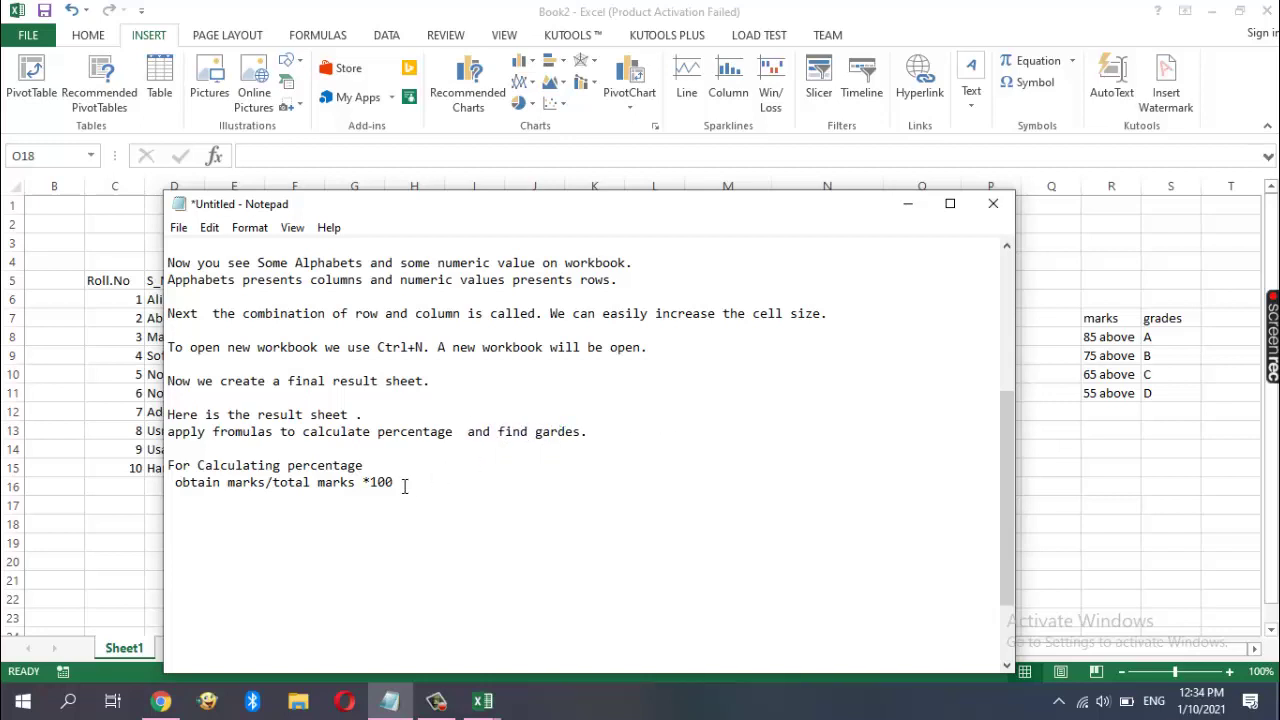
Add a 'For Grades calculation :' heading with the pasted nested IF formula, then start a 'Now' line
key("Return")
key("Return")
type("For ")
type("Grade")
type("s ca")
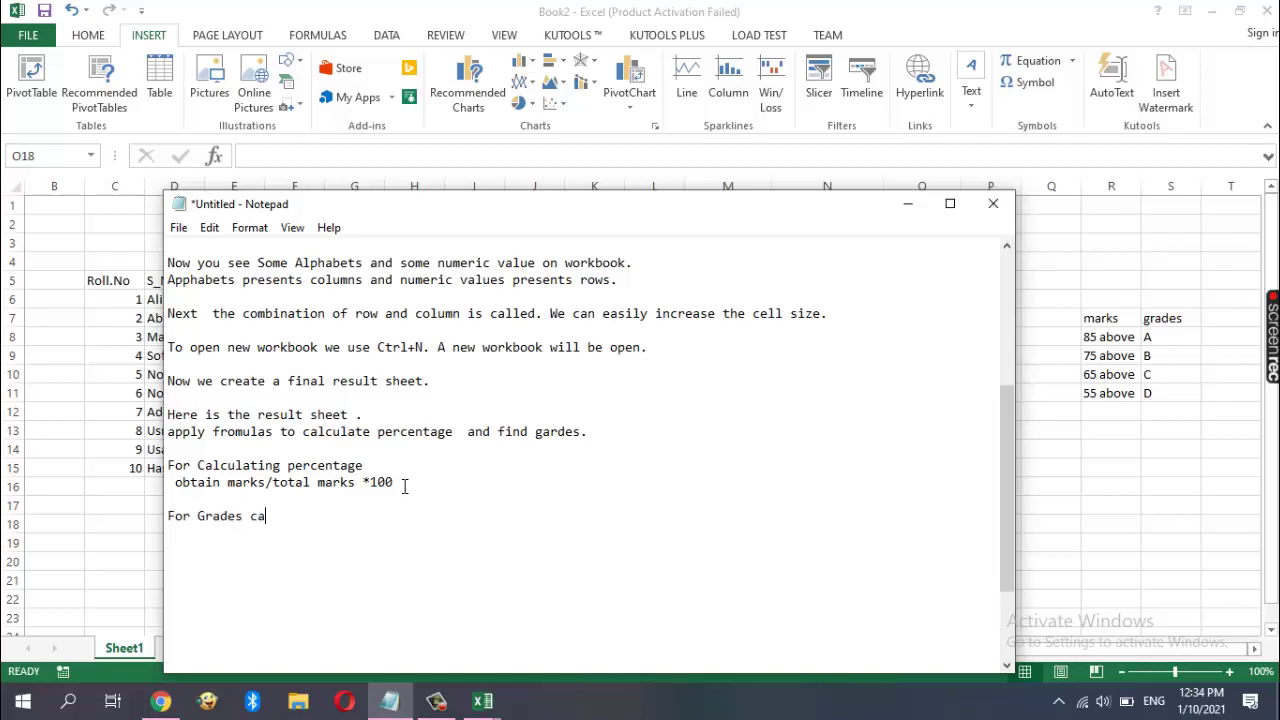
type("lculat")
type("ion ")
type(":")
key("Return")
type("=IF(O6>=85,\"A\" ,IF(O6>=75,\"B\", IF(O6>=65,\"C\" ,\"D\")))")
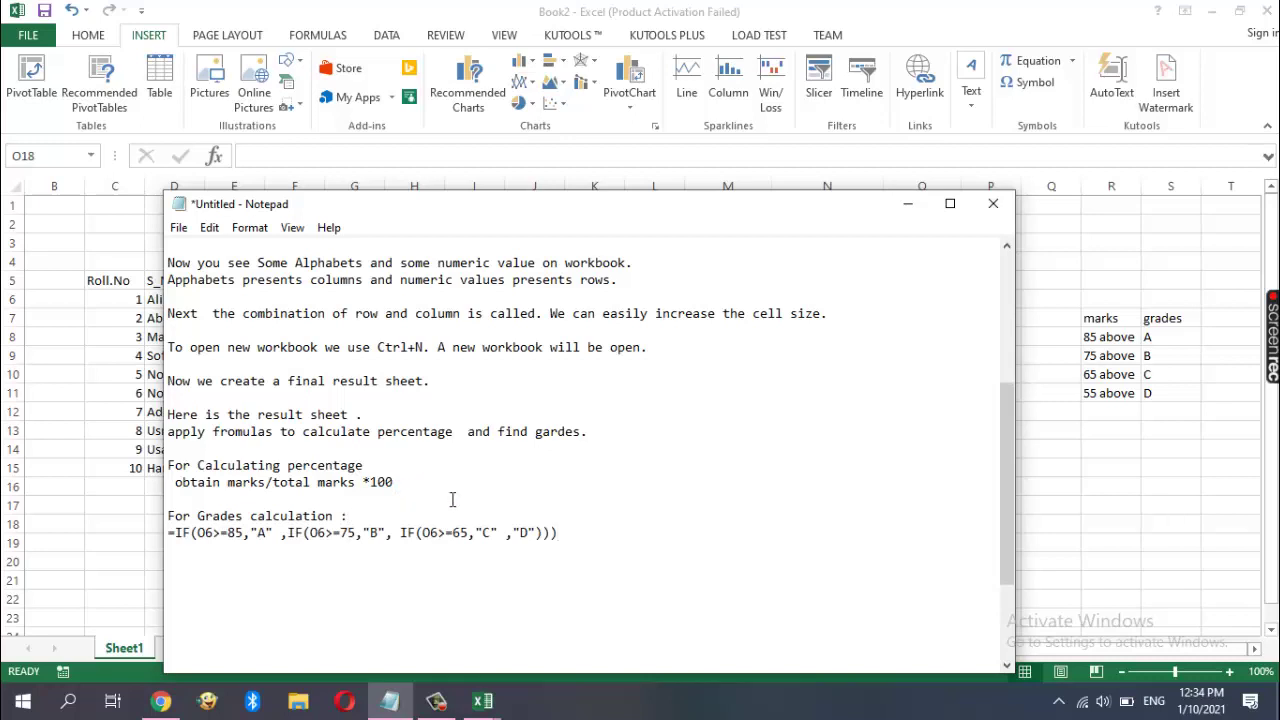
type("e")
key("BackSpace")
type("u")
type("se this")
type("formu")
type("la ")
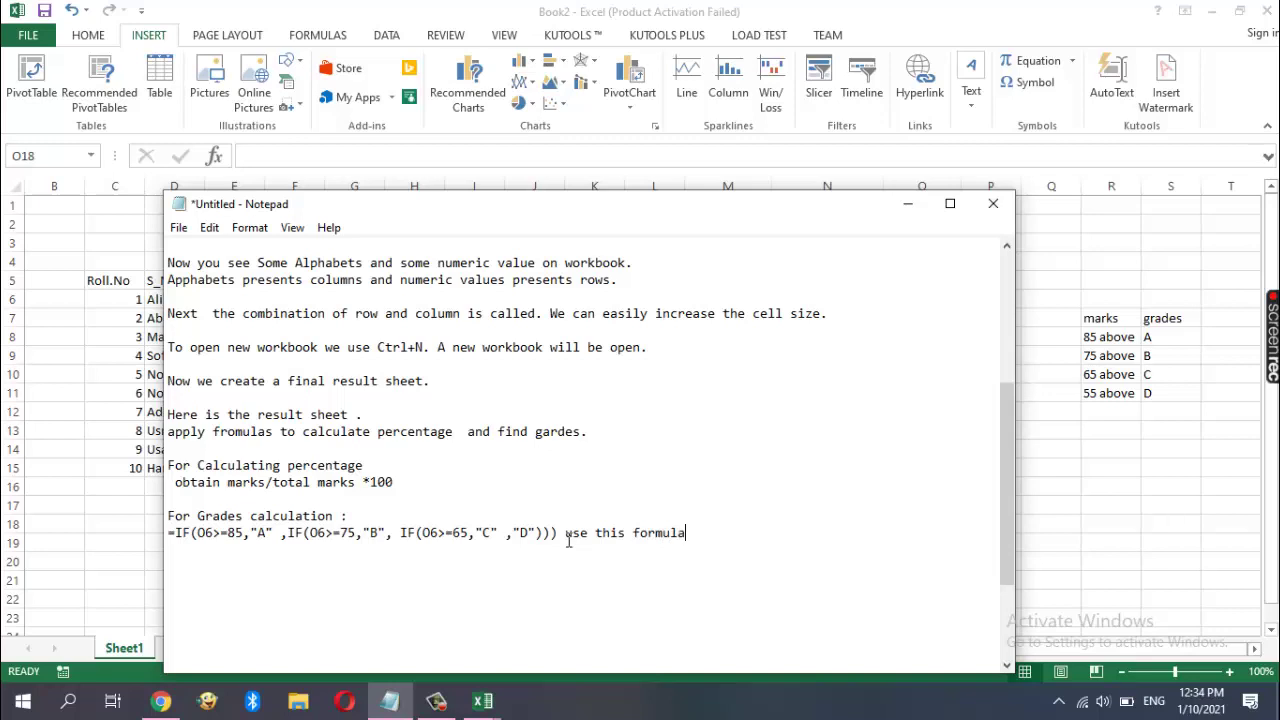
type(".")
key("Return")
key("Return")
type("Now")
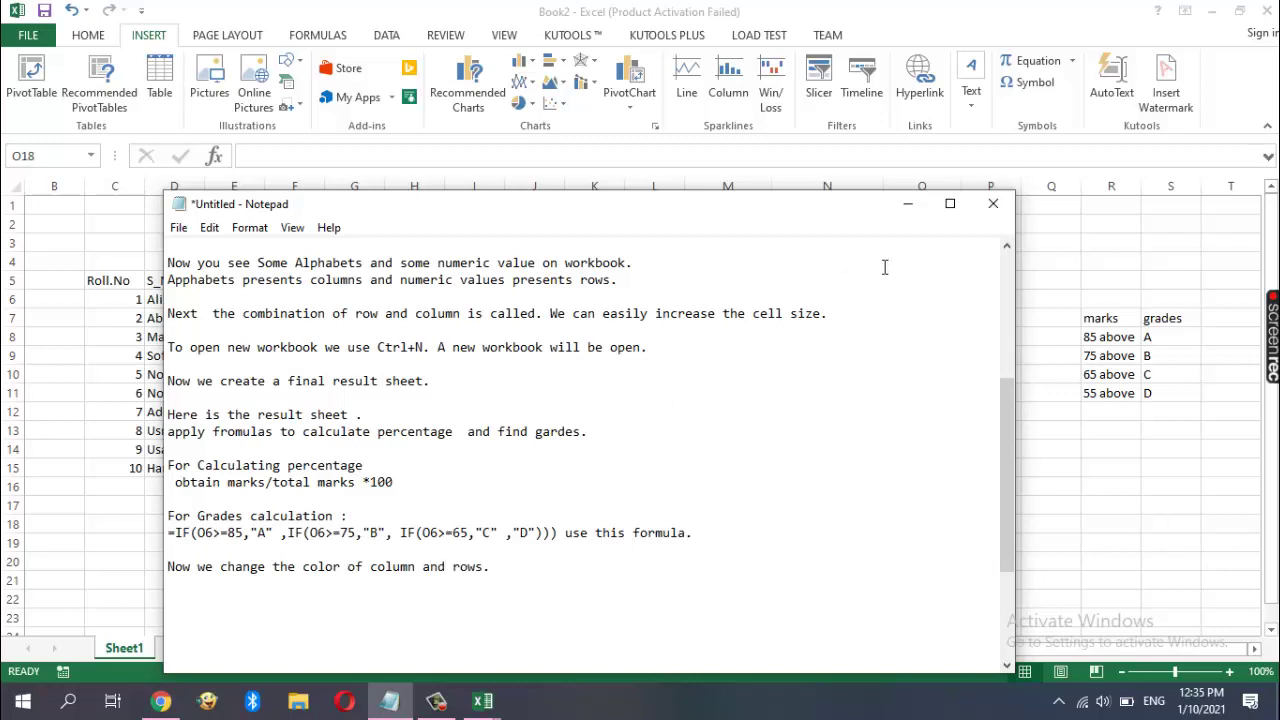
Fill the English column gold, Urdu dark green and Science light blue (rows 5–15)
left_click(907, 204)
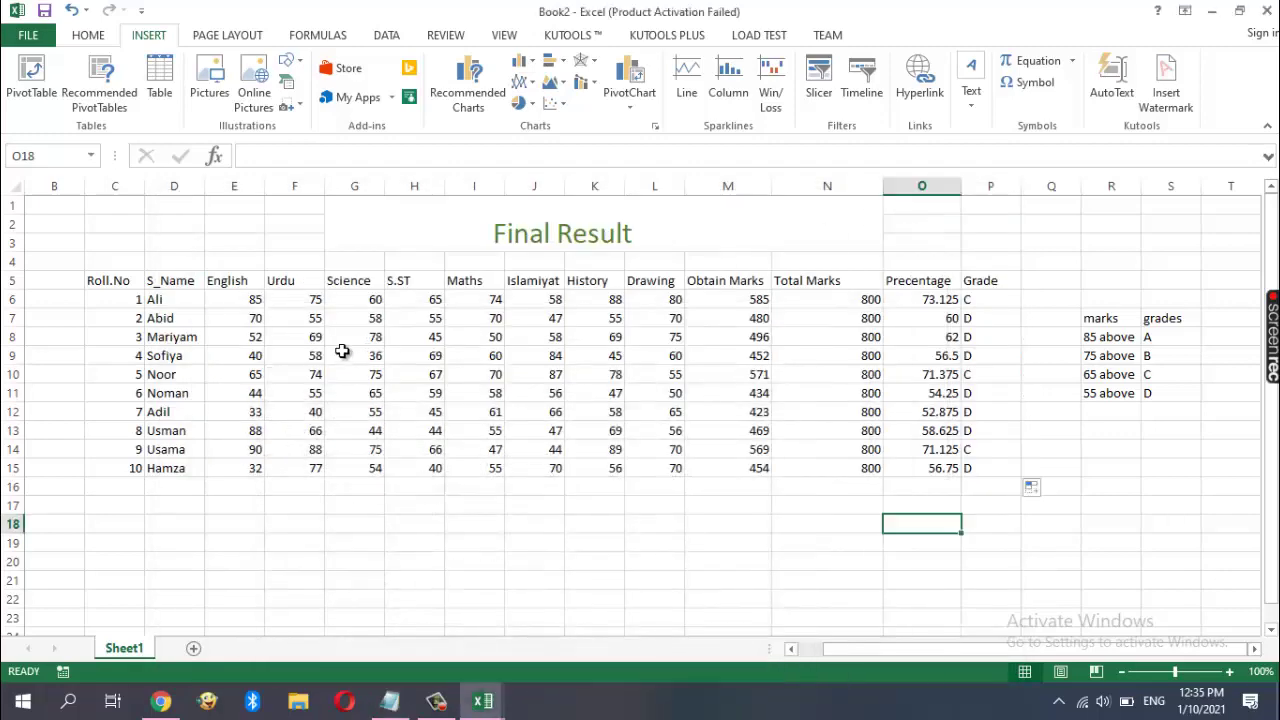
left_click_drag(215, 280, 231, 468)
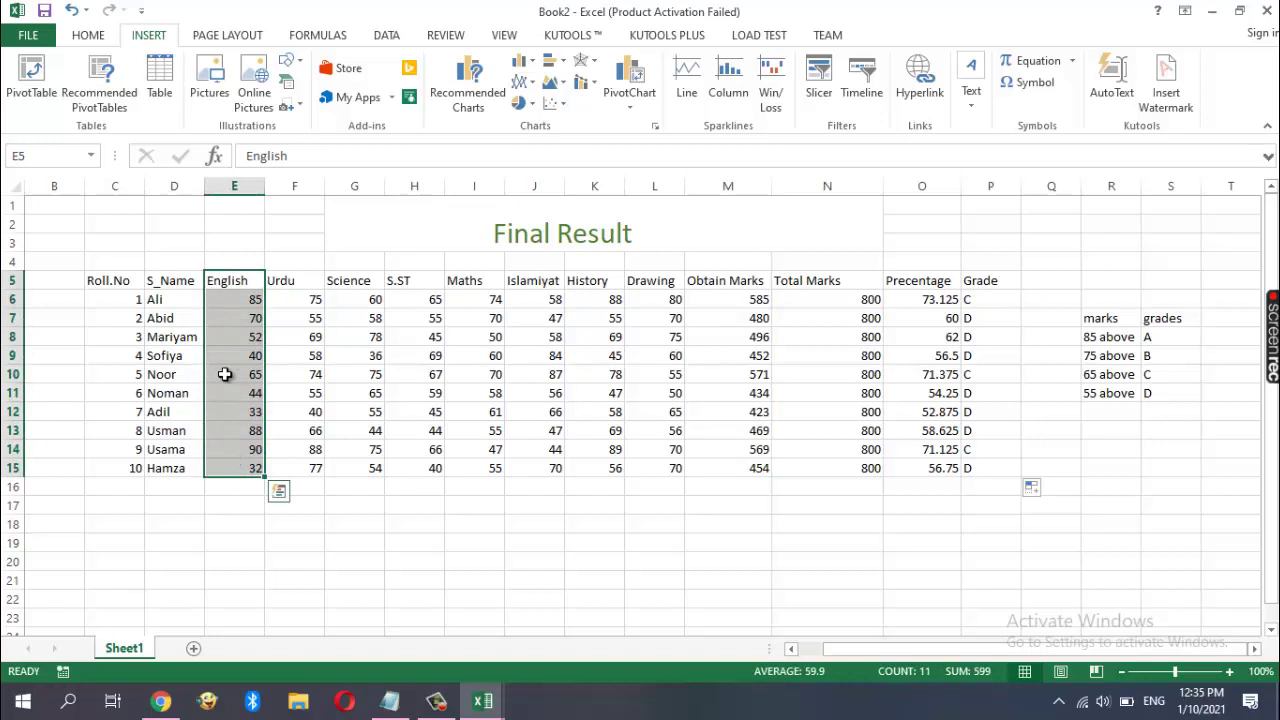
left_click(88, 35)
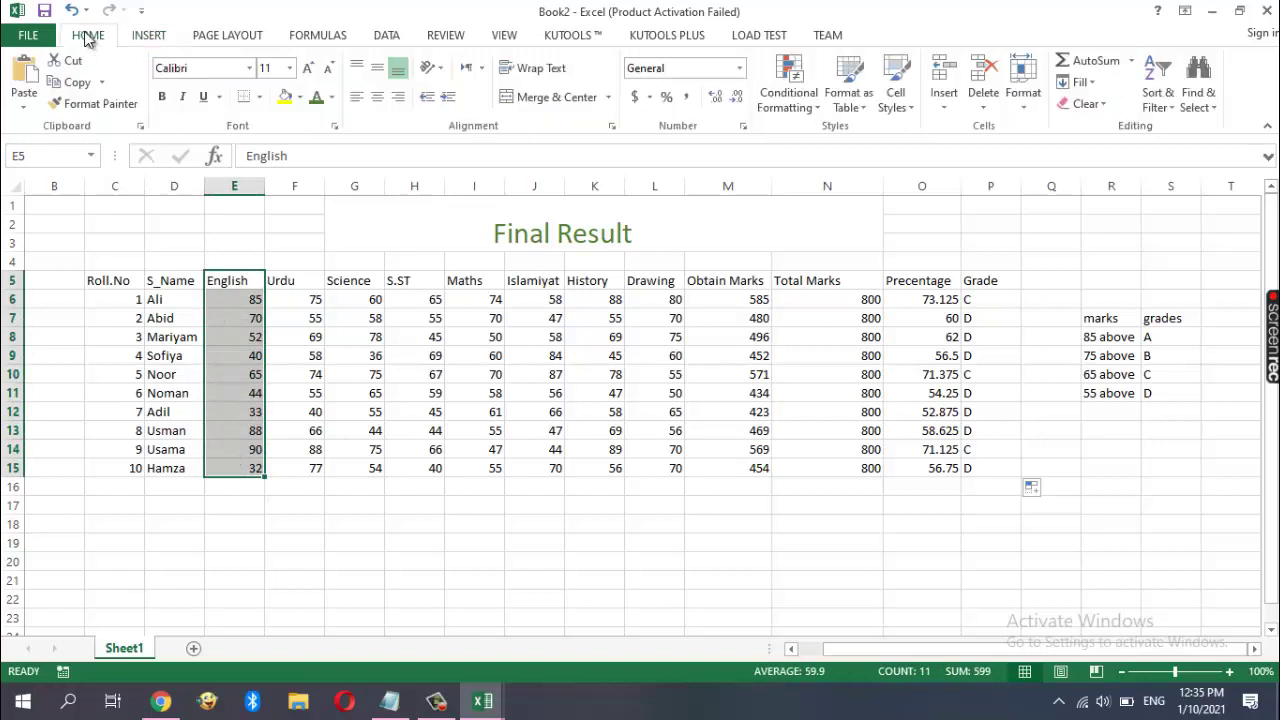
left_click(302, 100)
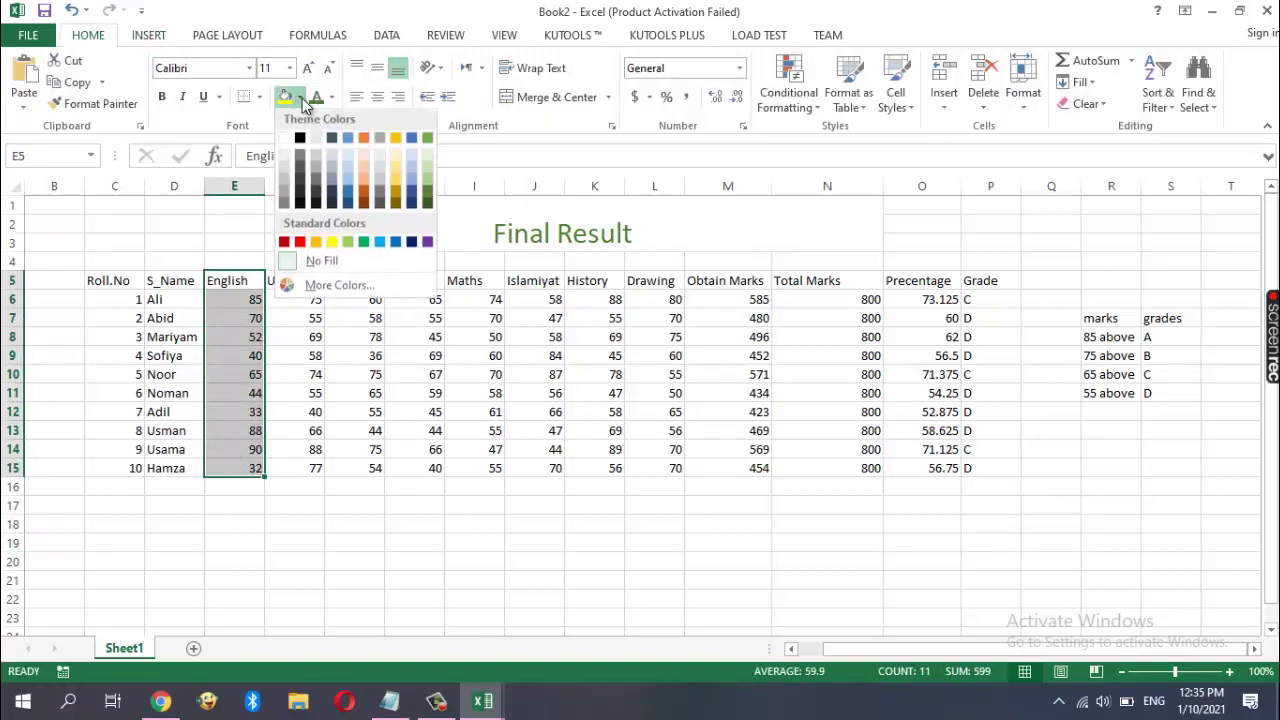
left_click(403, 197)
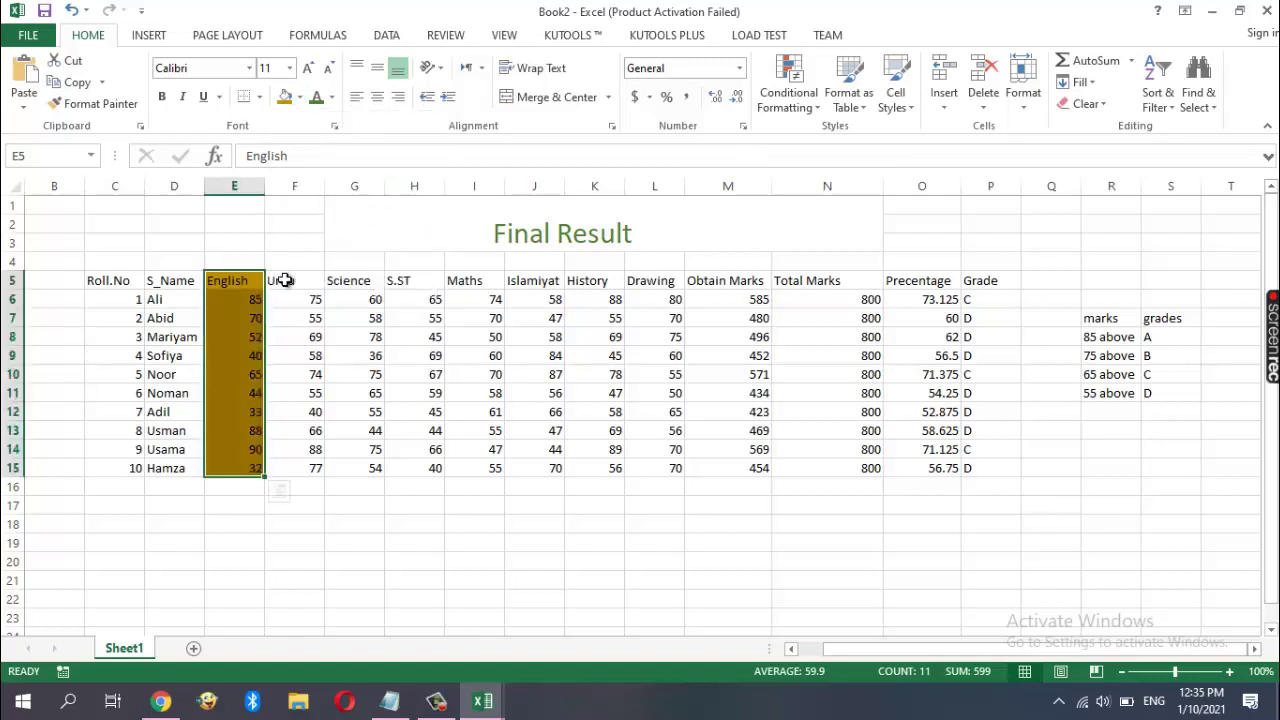
left_click_drag(280, 280, 300, 468)
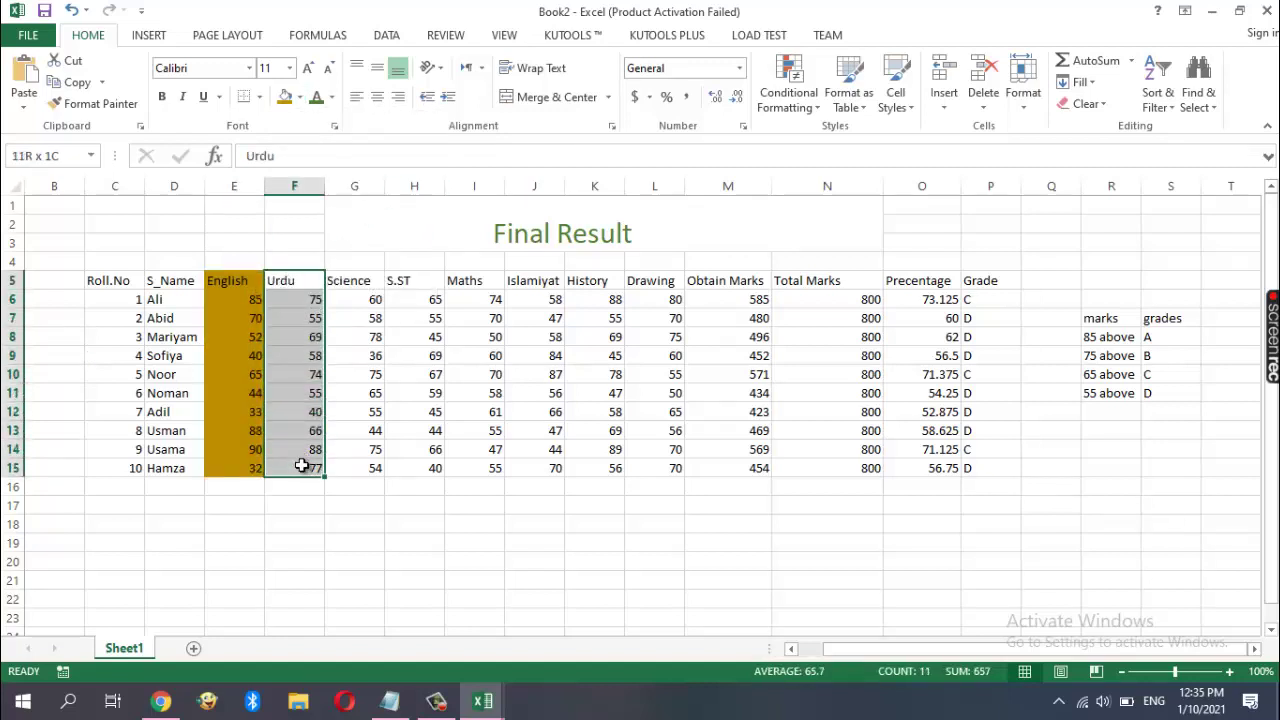
left_click(331, 97)
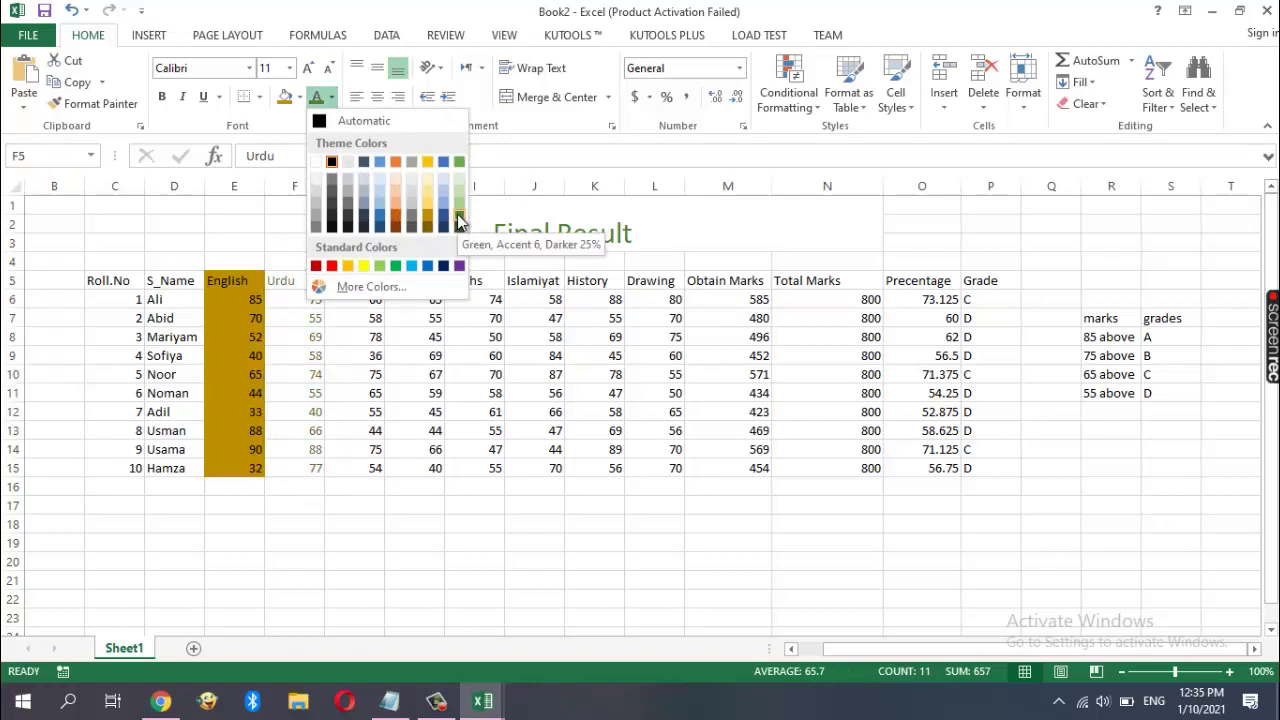
left_click(301, 99)
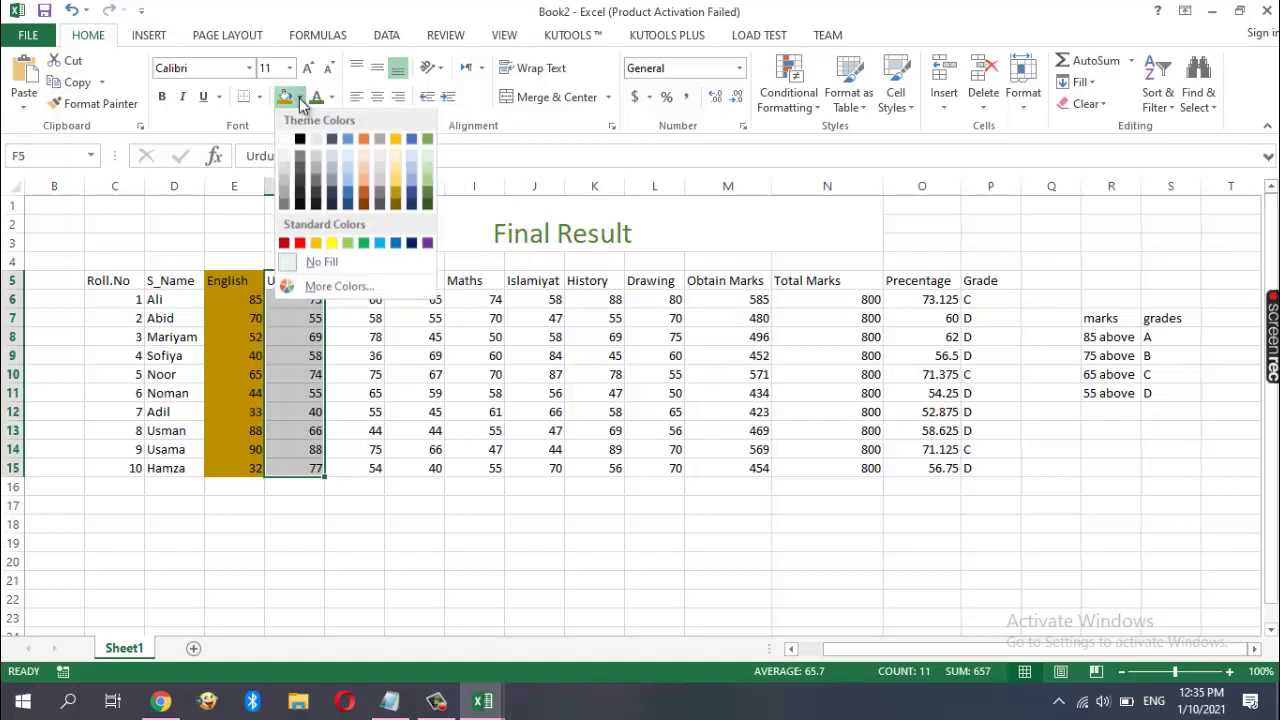
left_click(424, 189)
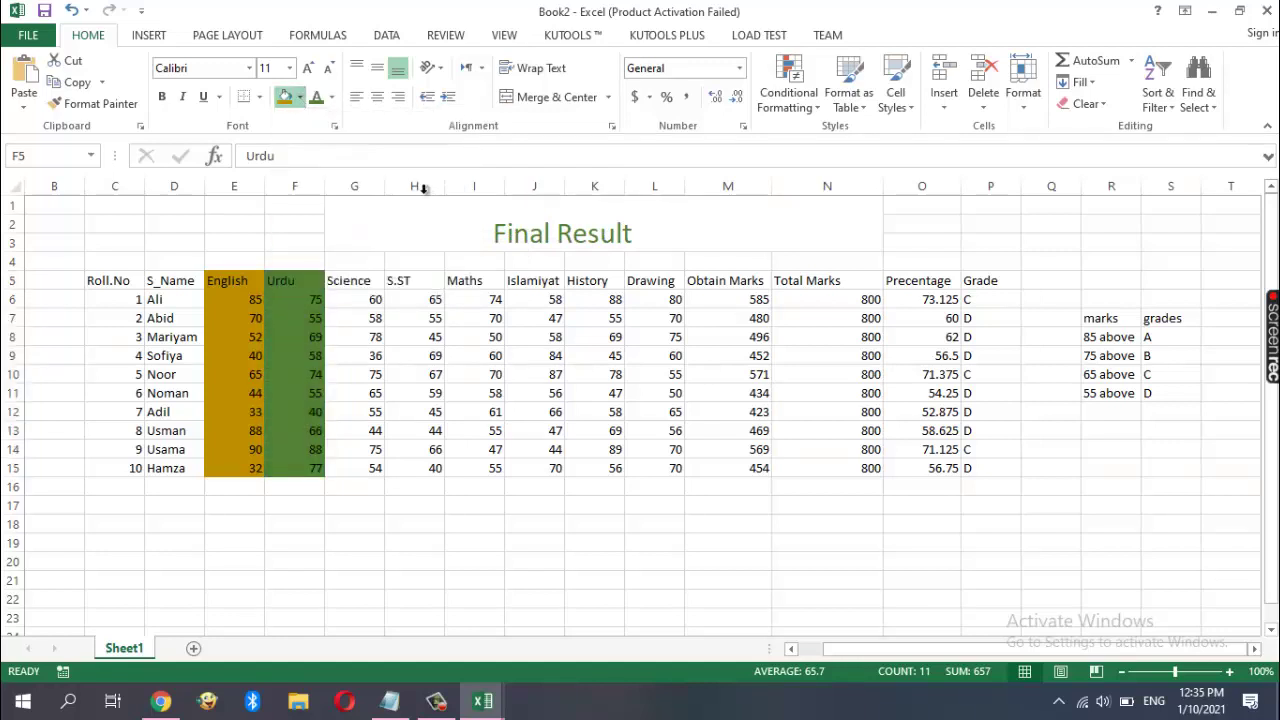
left_click_drag(340, 280, 353, 468)
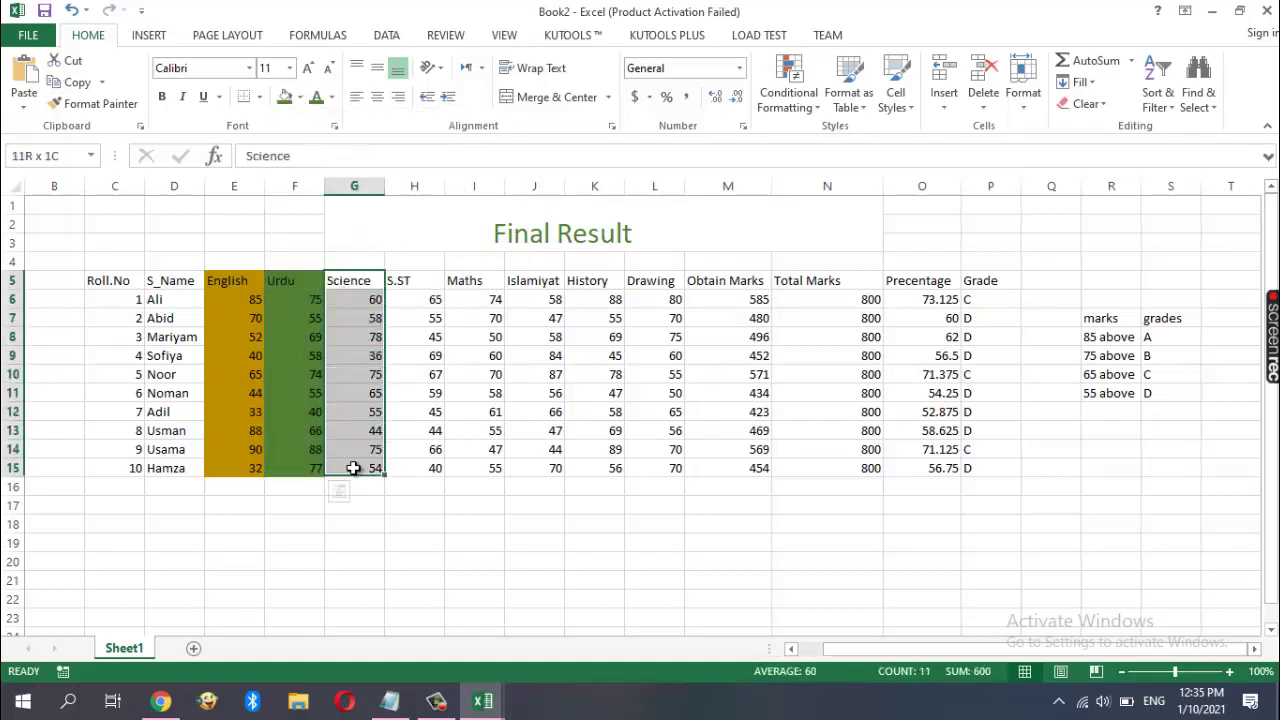
left_click(331, 97)
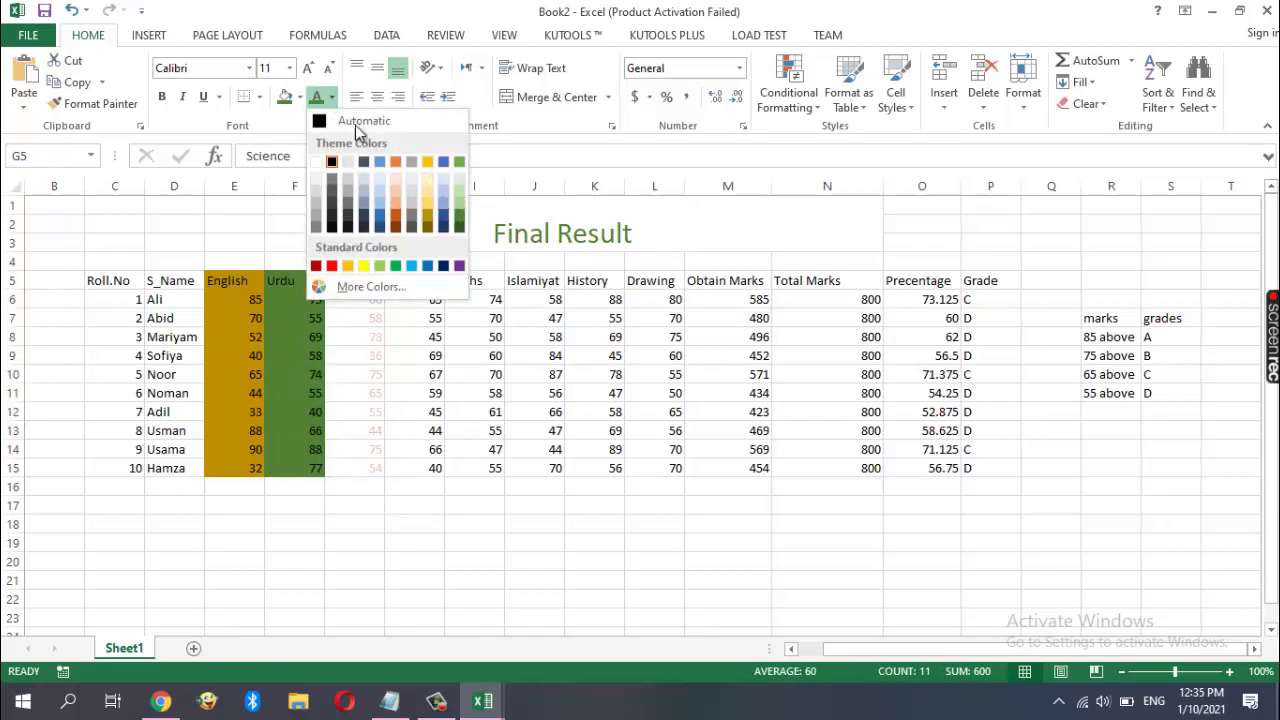
left_click(300, 97)
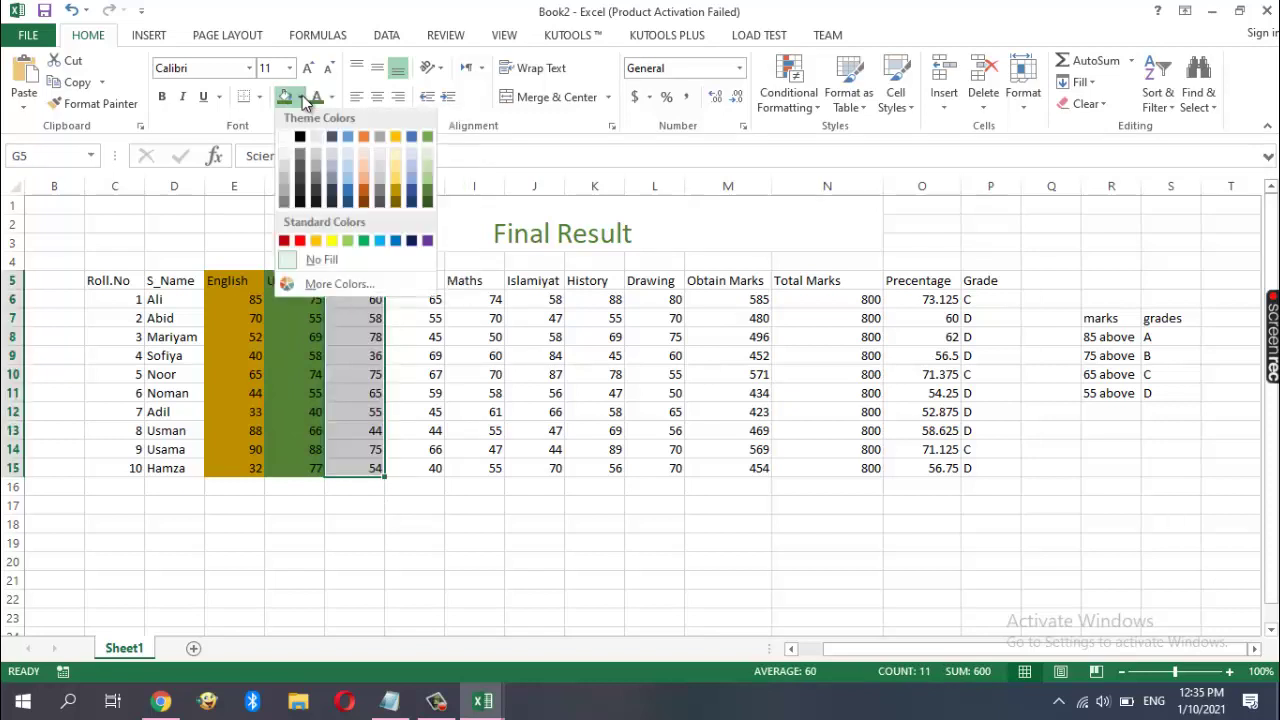
left_click(412, 190)
Fill the S.ST column orange, Maths light green and Islamiyat light orange
left_click(398, 281)
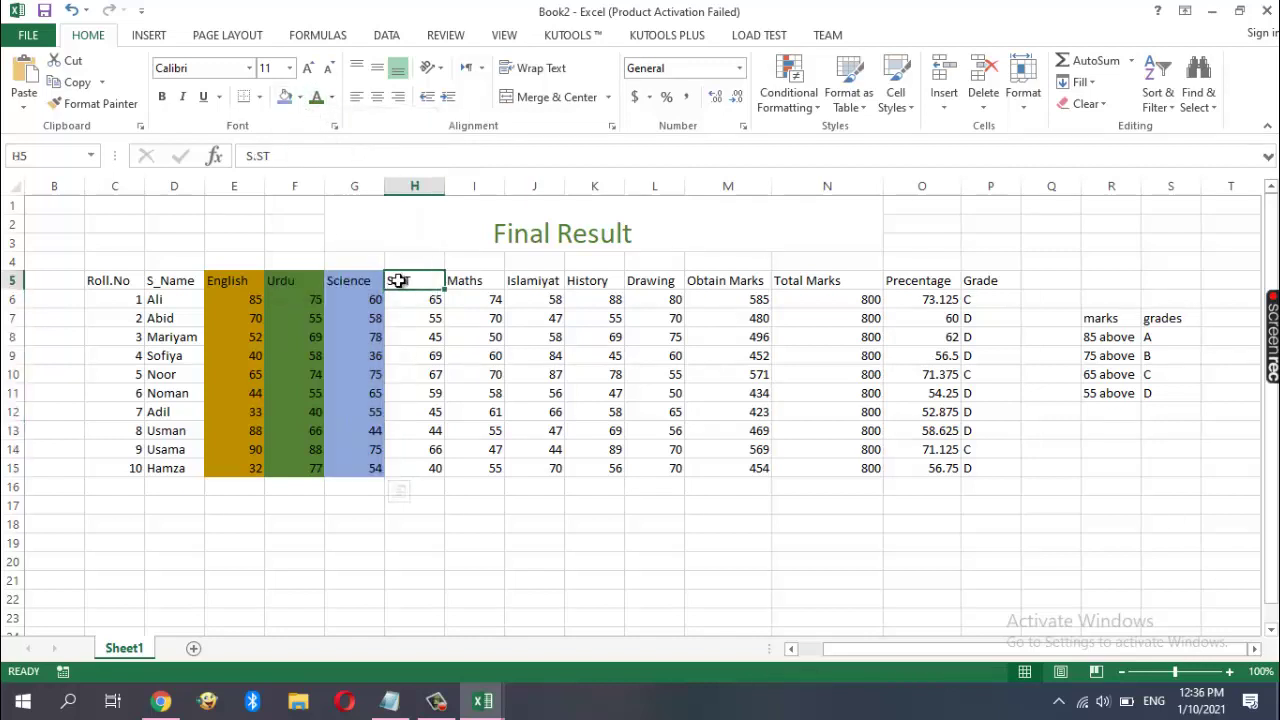
left_click_drag(398, 281, 403, 468)
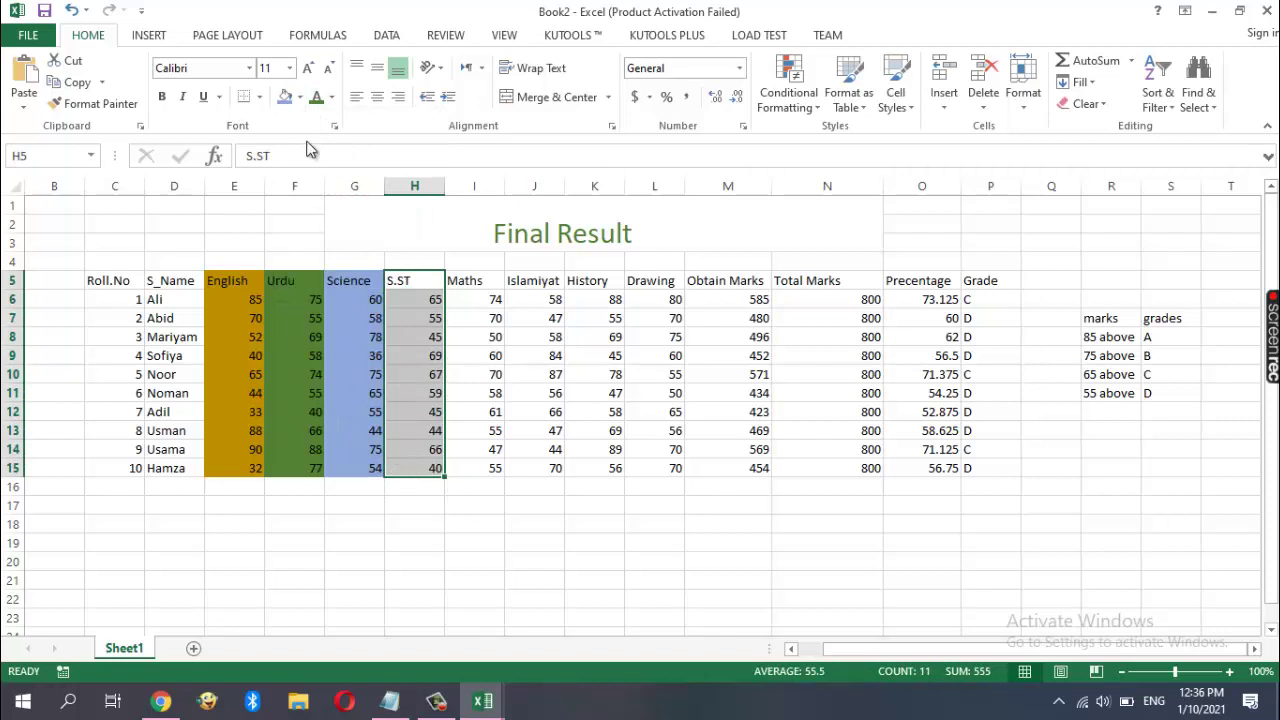
left_click(300, 97)
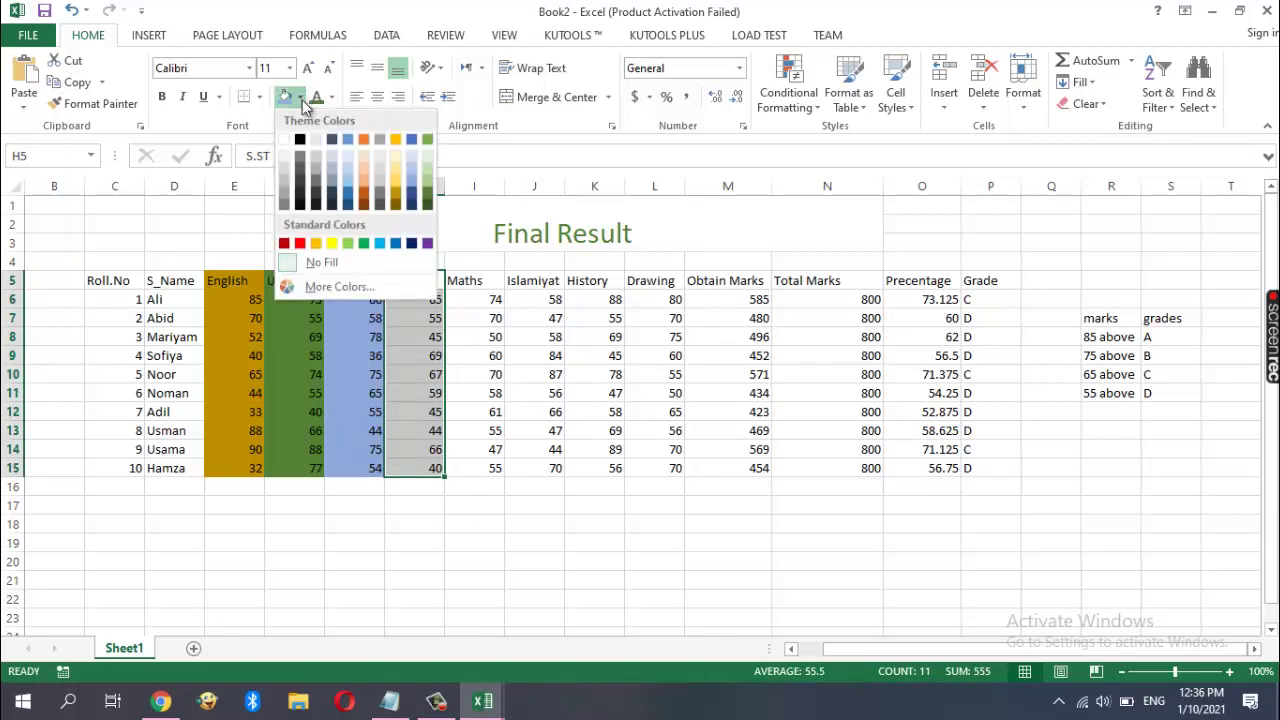
left_click(364, 197)
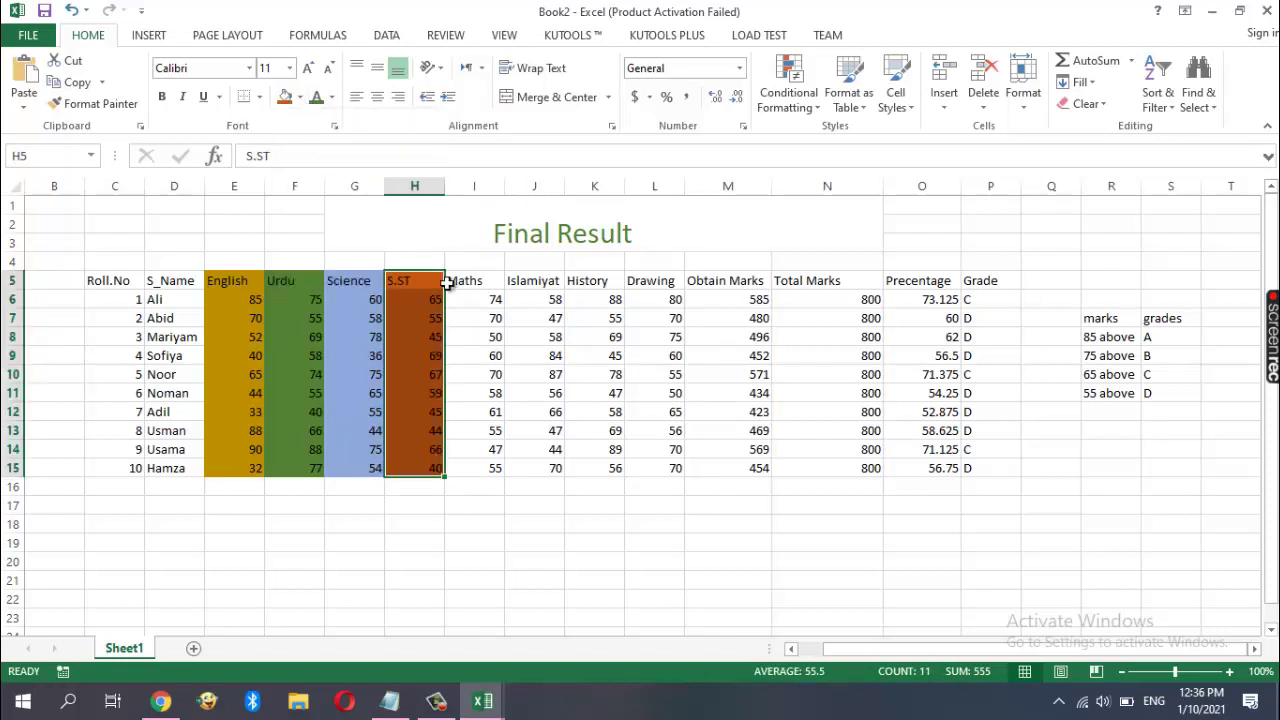
left_click_drag(463, 281, 472, 466)
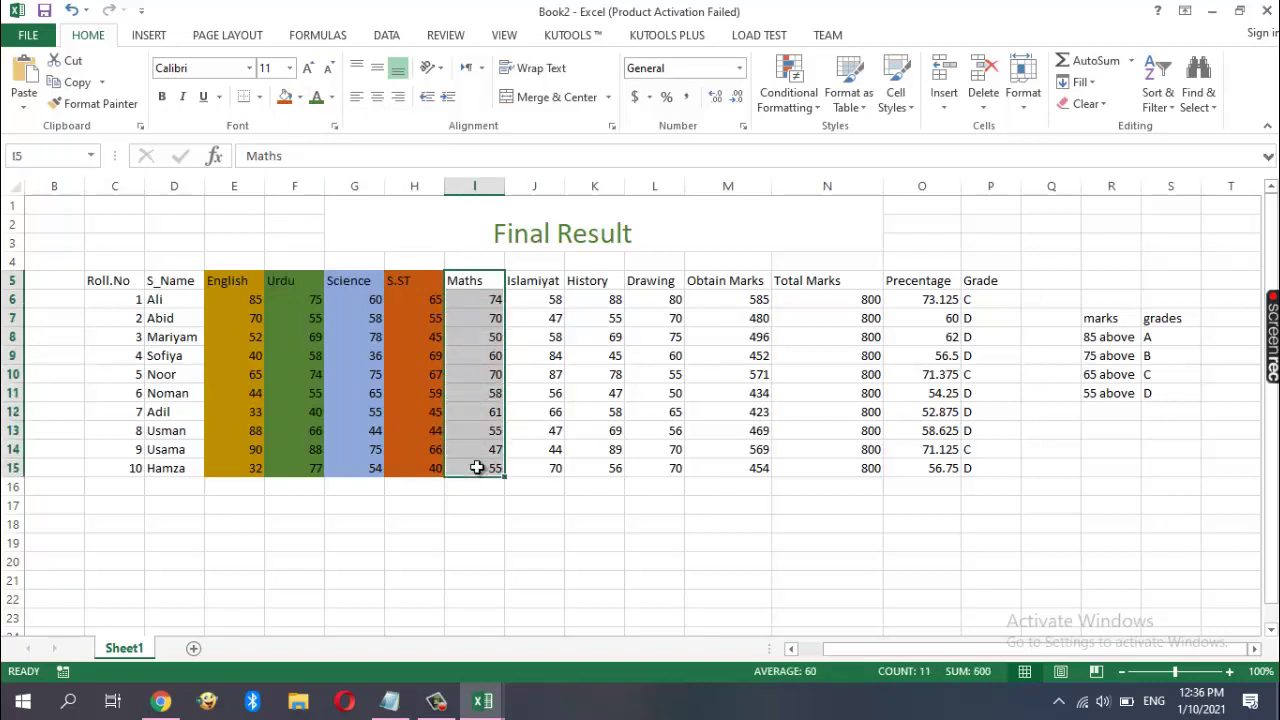
left_click(301, 98)
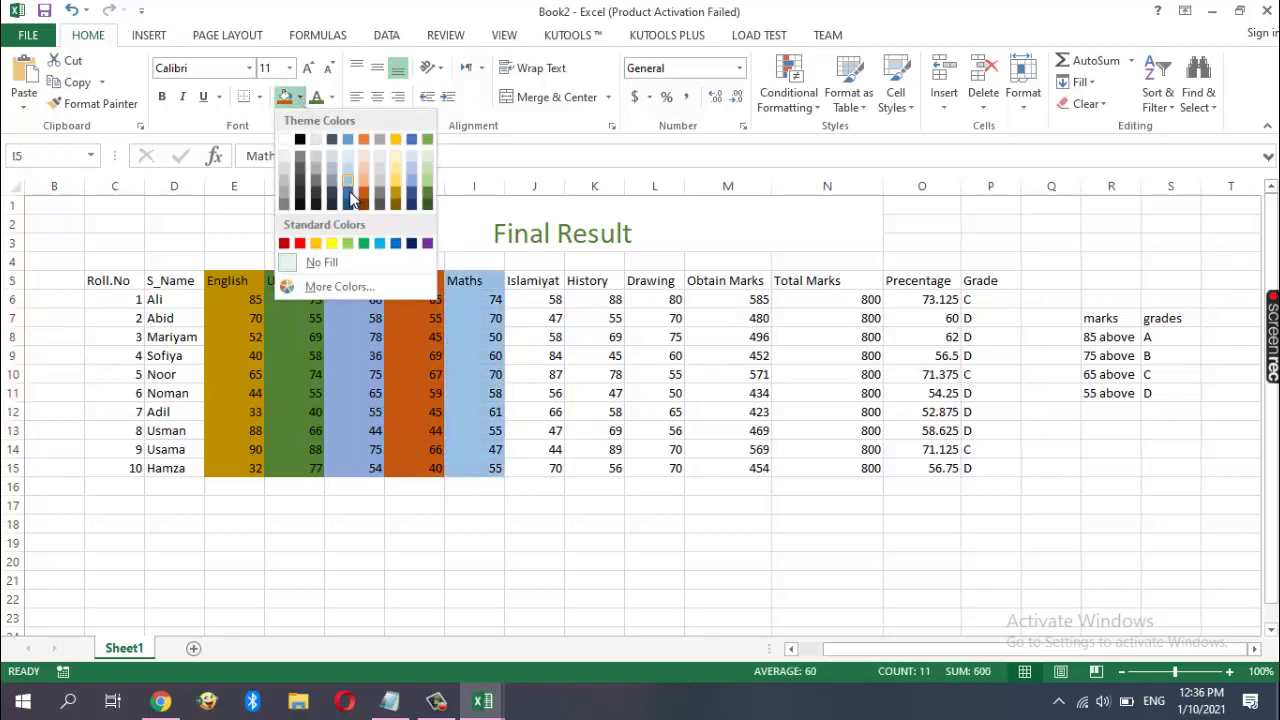
left_click(428, 164)
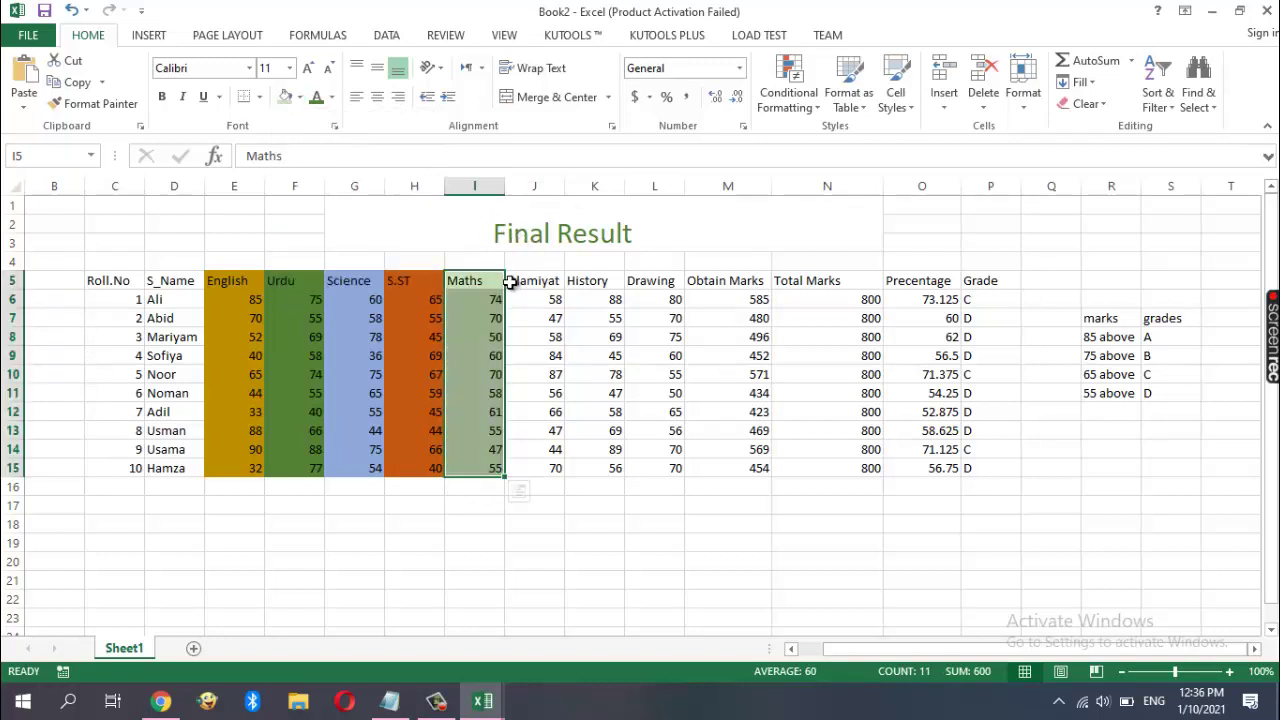
left_click_drag(510, 283, 517, 466)
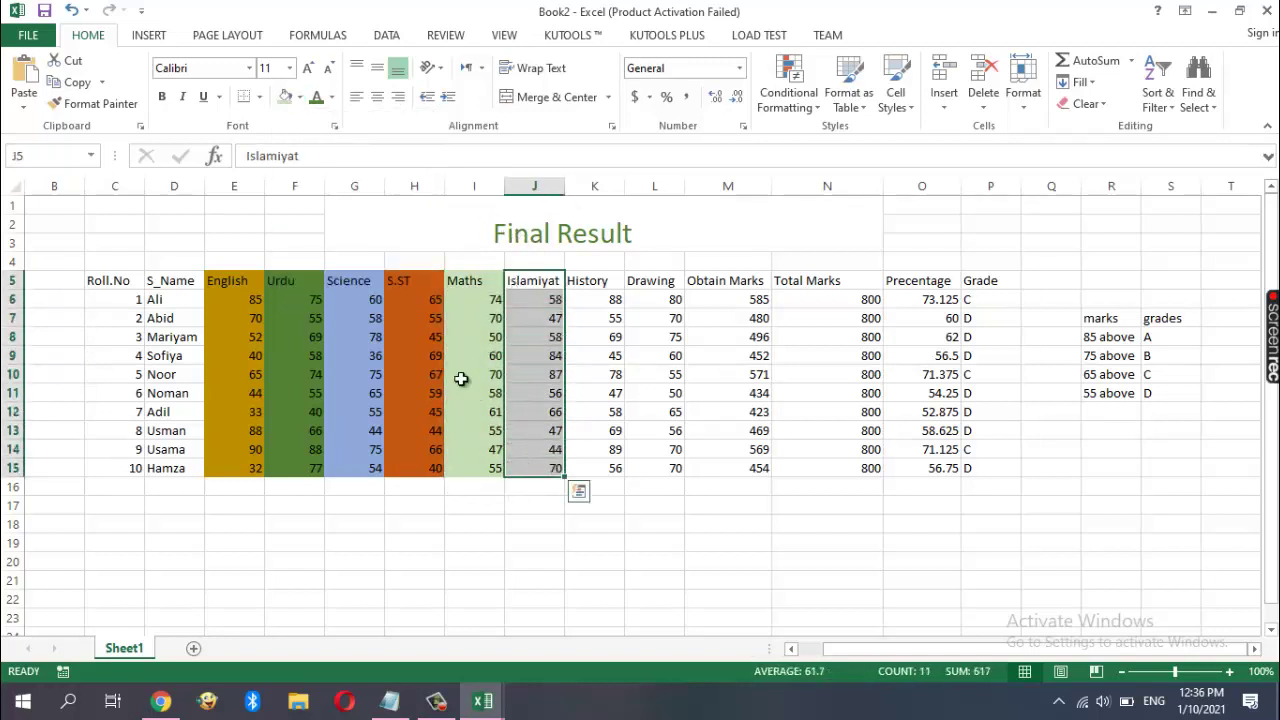
left_click(300, 97)
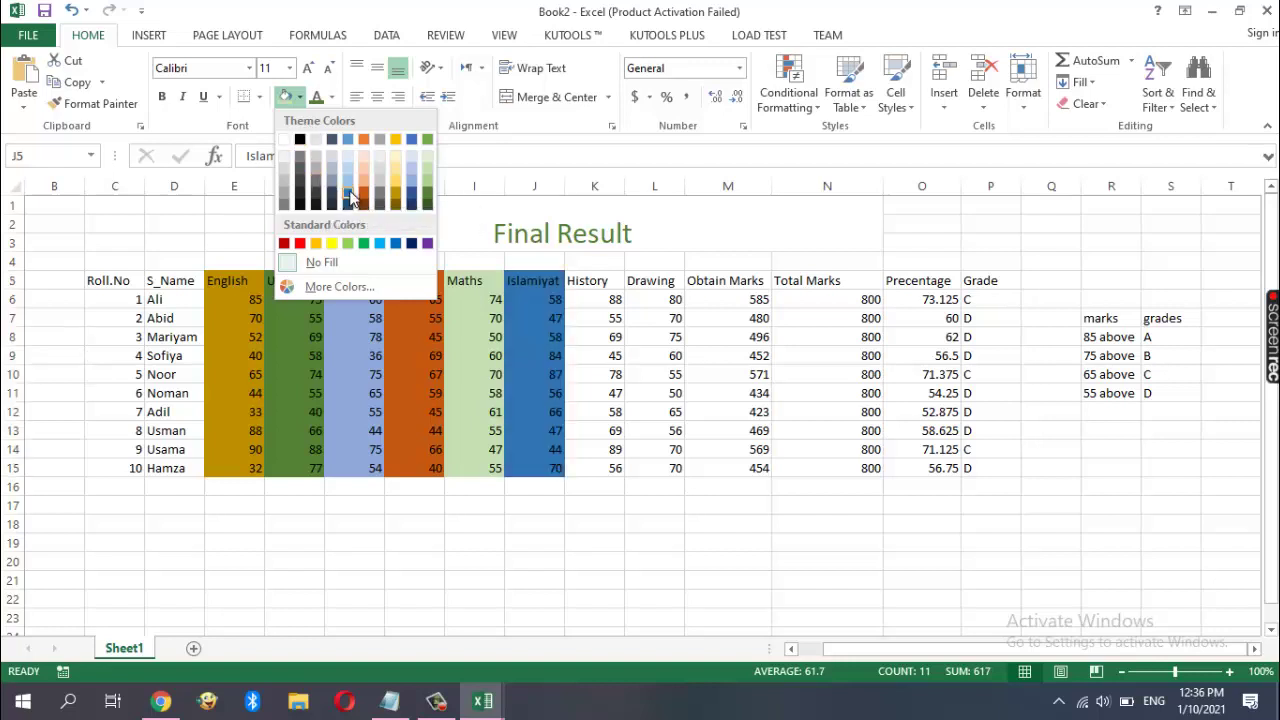
left_click(360, 166)
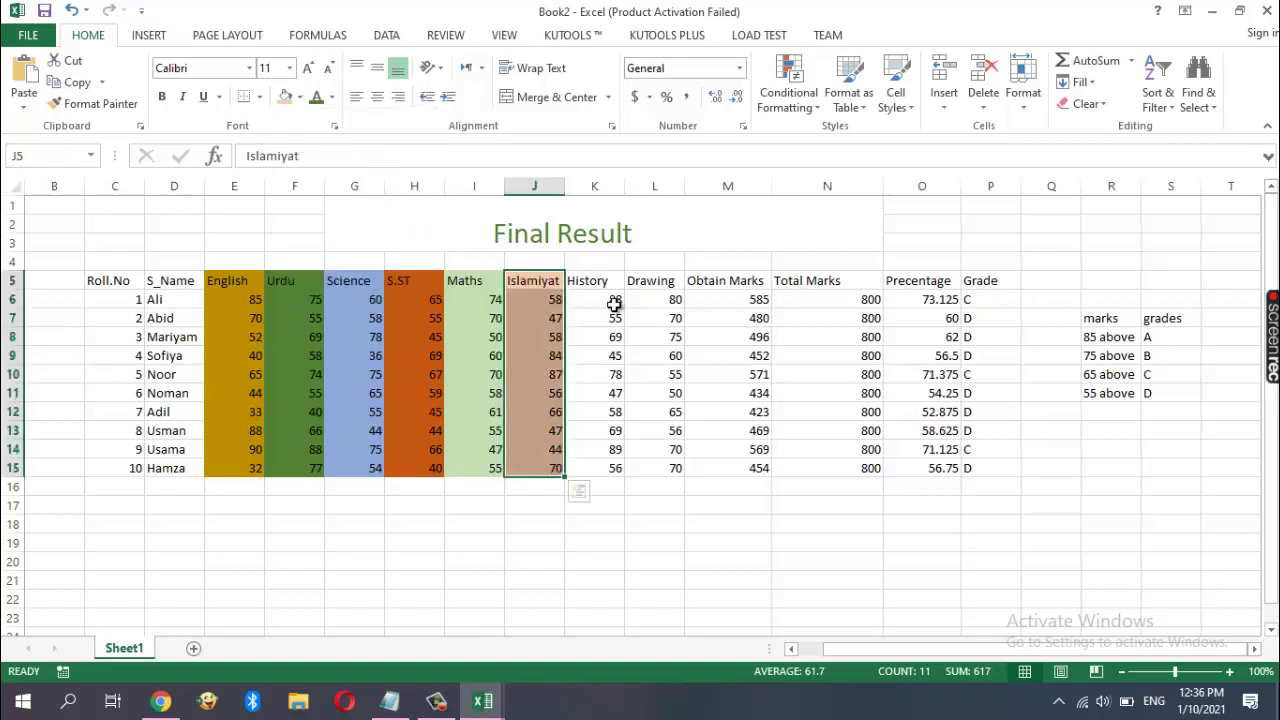
Fill the History column gold and the Drawing column purple
left_click(581, 280)
left_click_drag(581, 280, 580, 468)
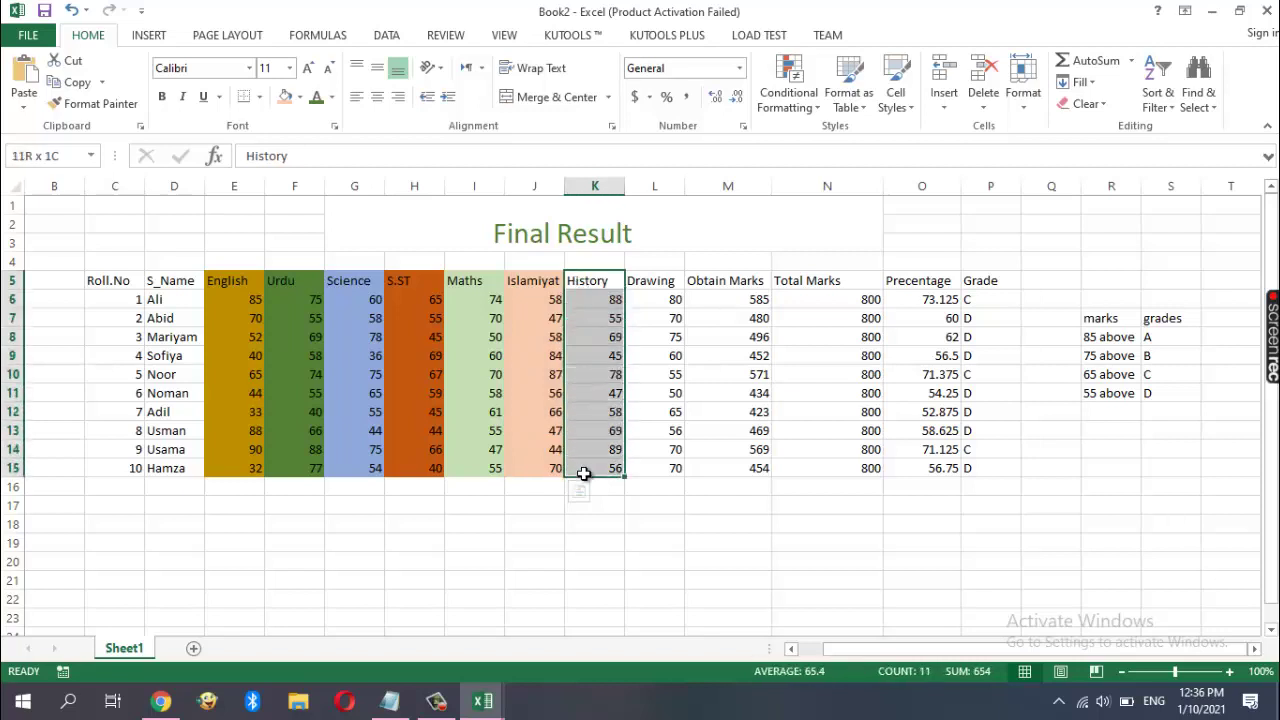
left_click(299, 97)
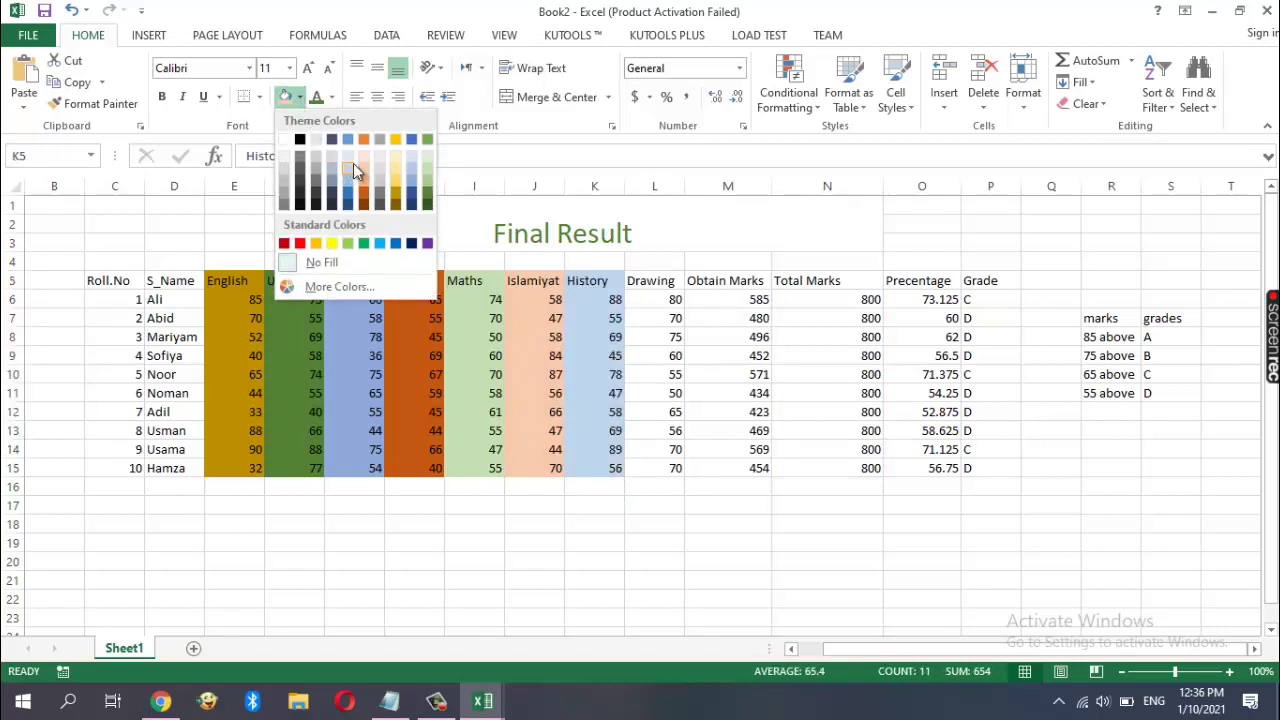
left_click(395, 139)
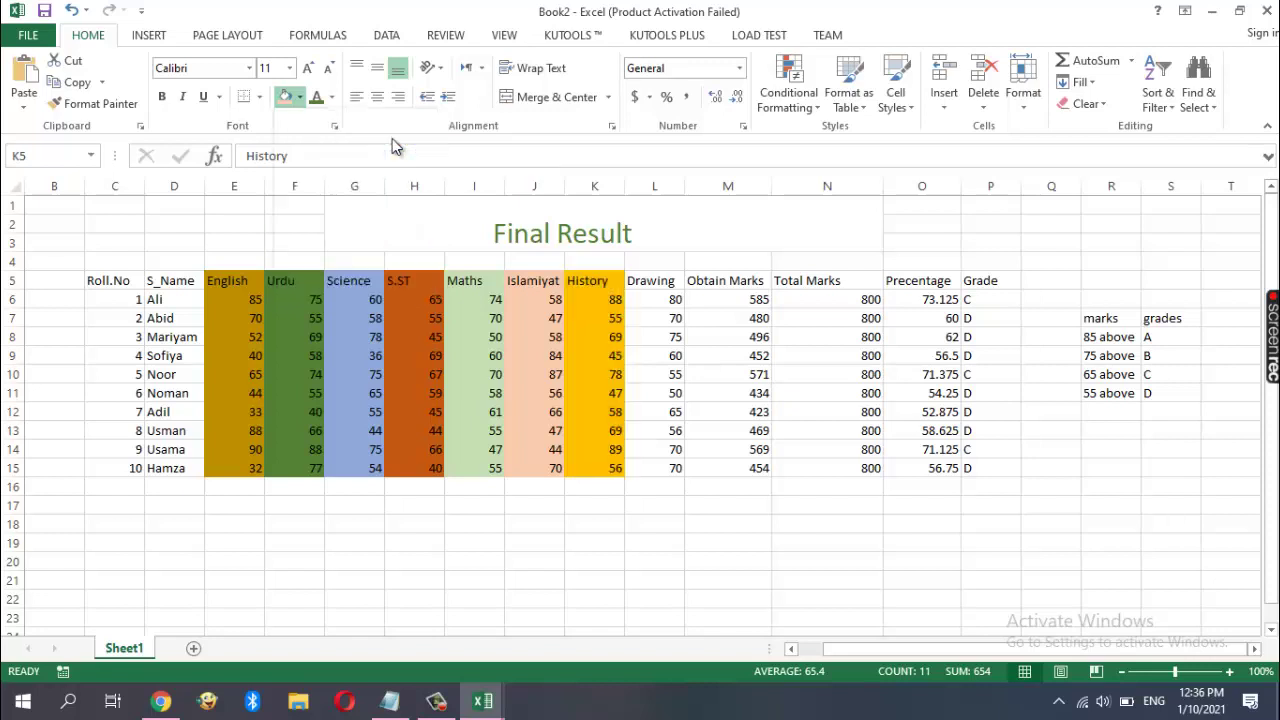
left_click_drag(645, 284, 654, 466)
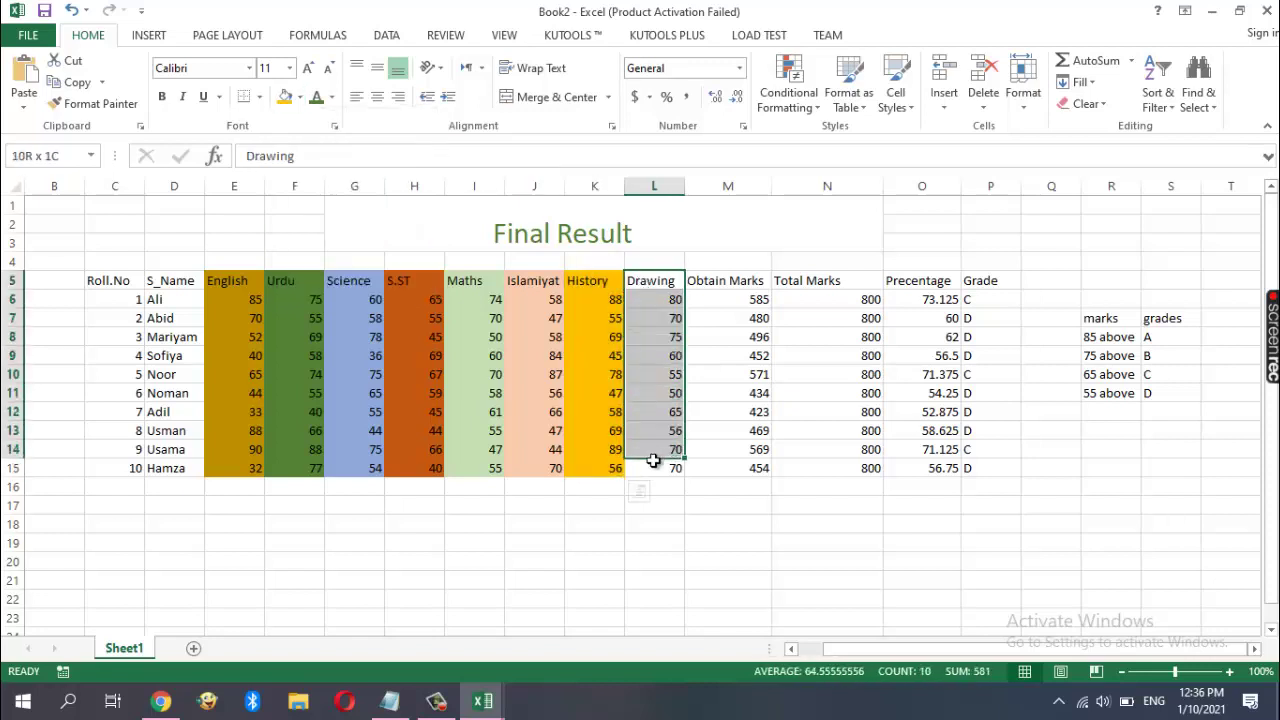
left_click(300, 97)
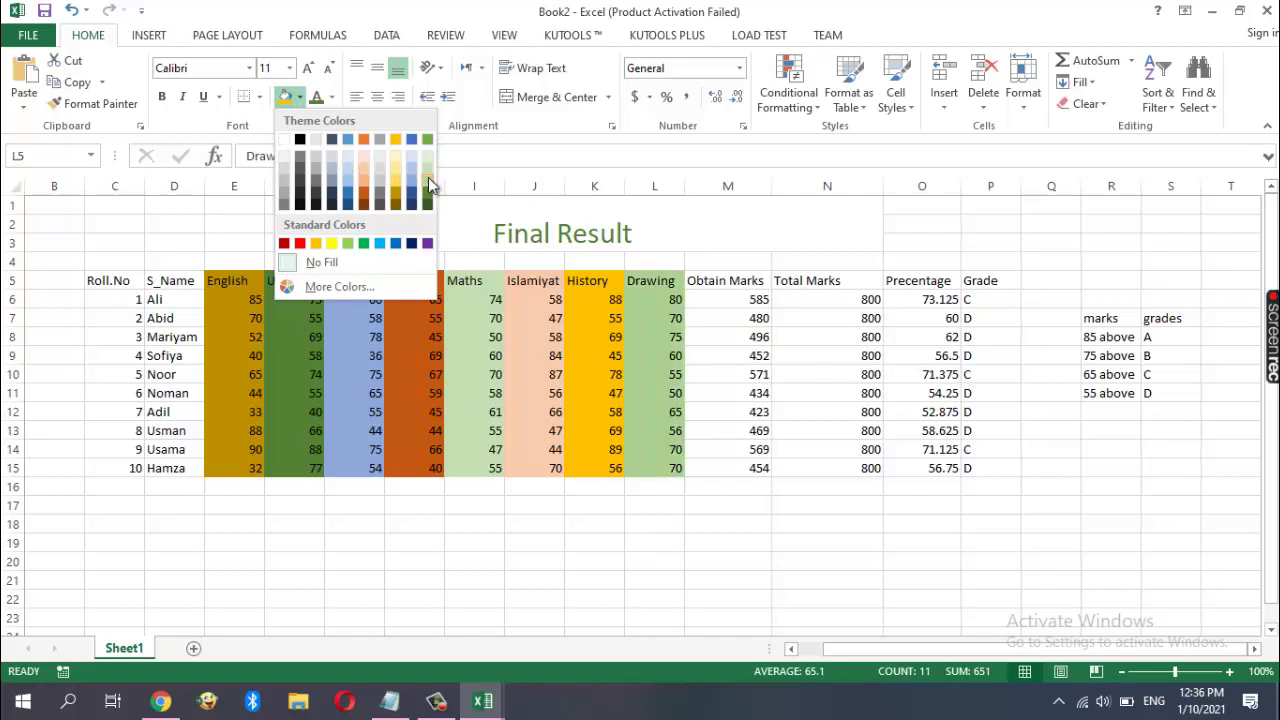
left_click(427, 243)
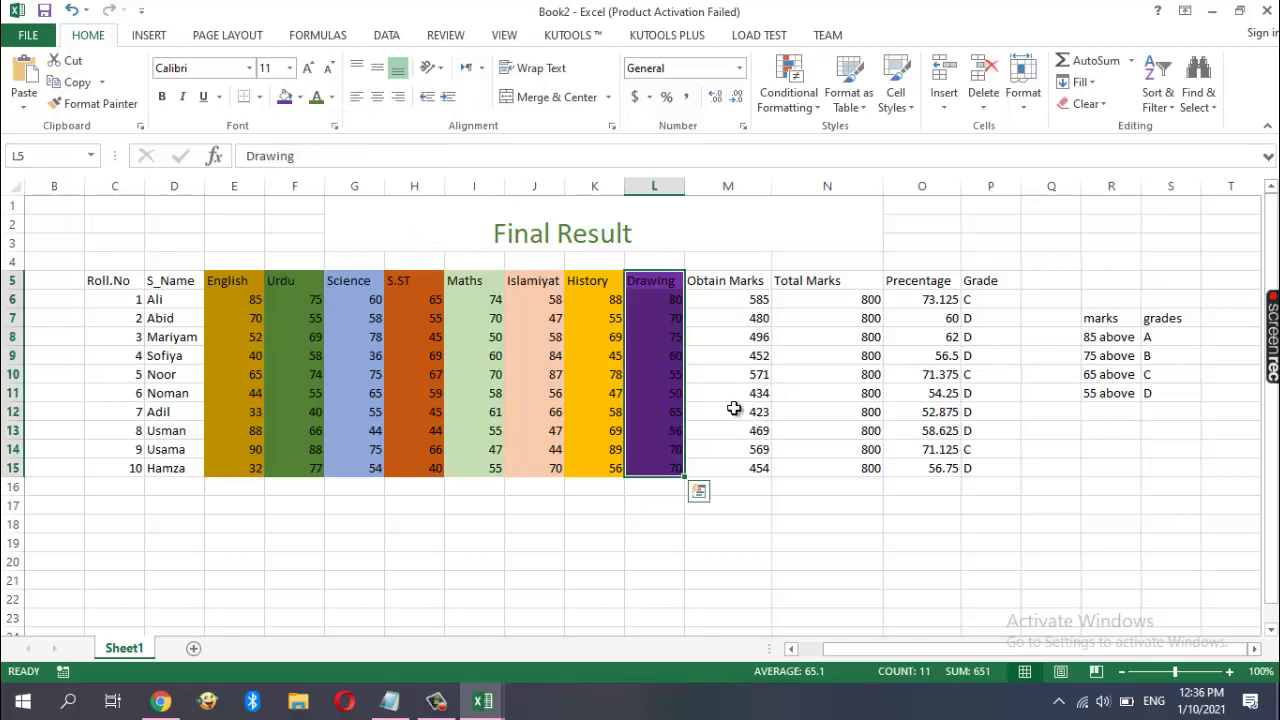
left_click(502, 229)
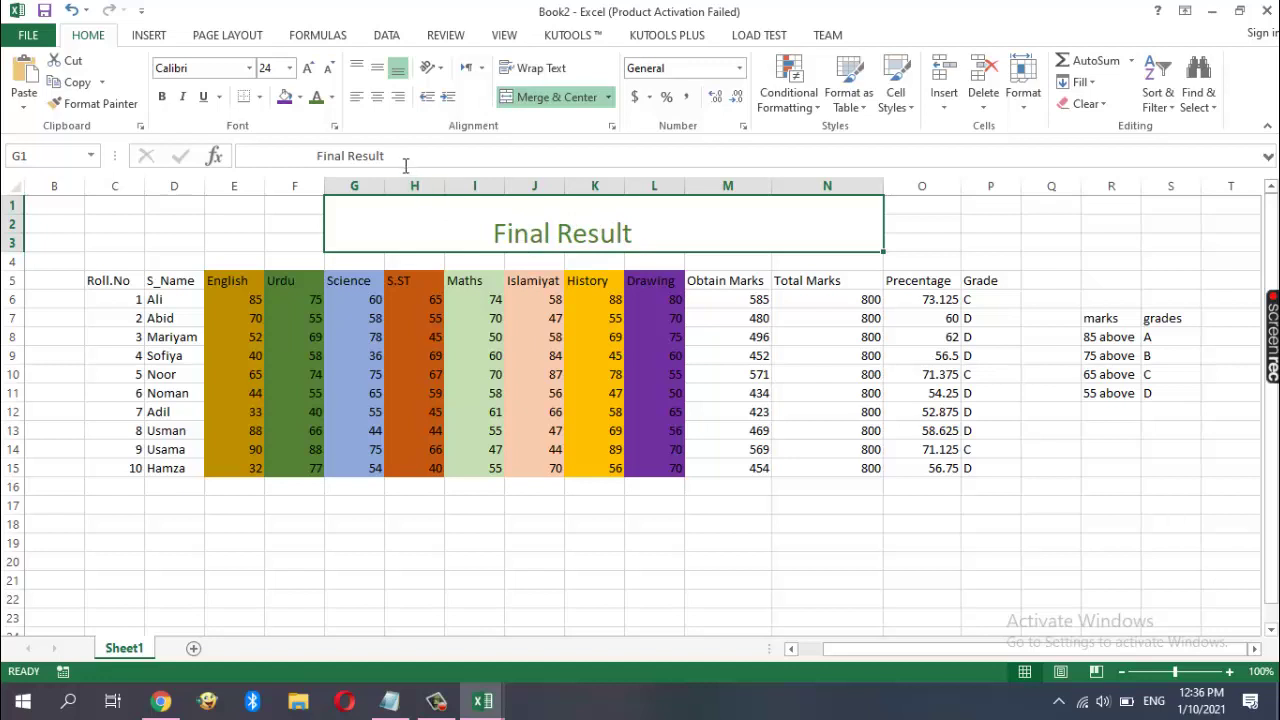
Leave the title edit and launch Kutools Insert Watermark, reaching the trial registration prompt
left_click_drag(385, 155, 307, 155)
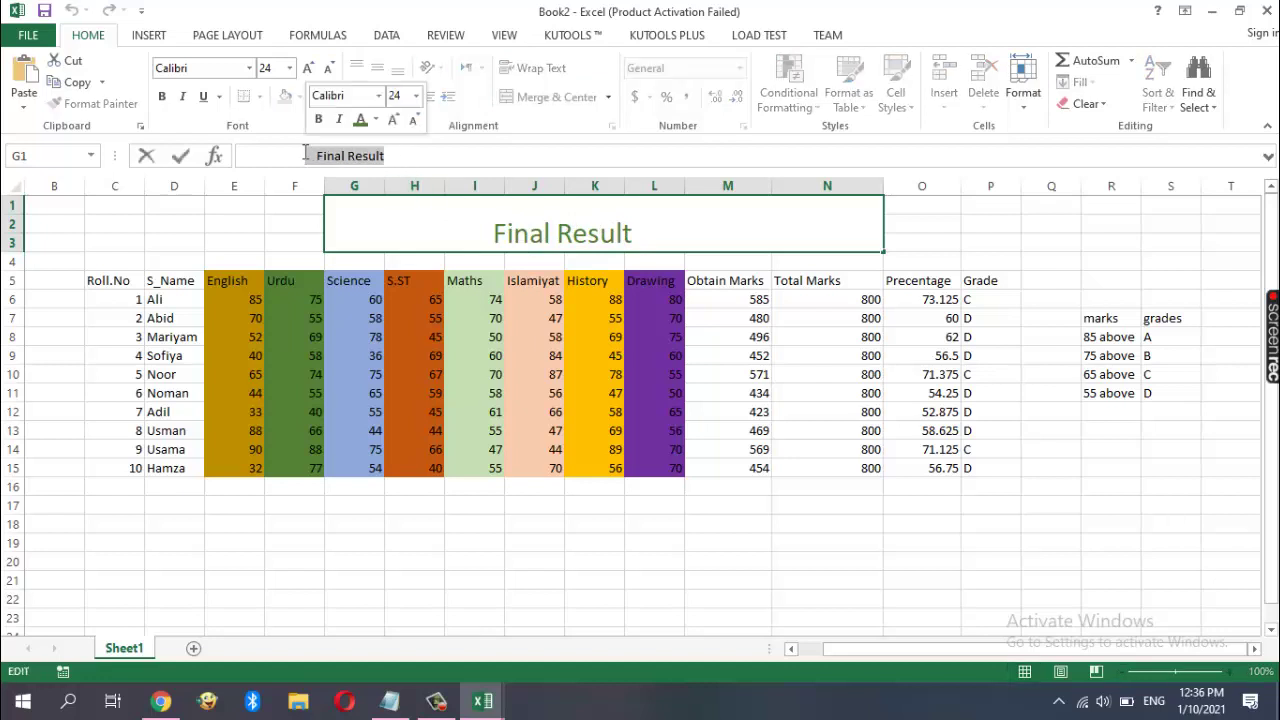
left_click(146, 38)
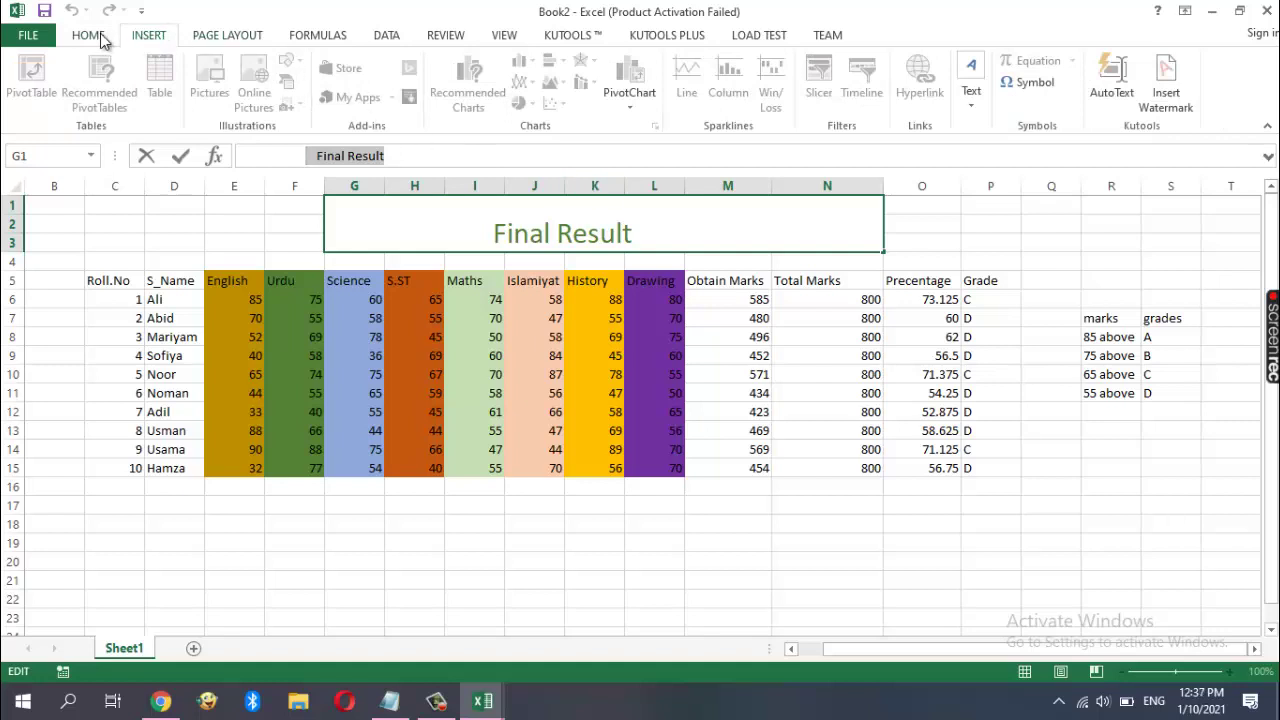
left_click(99, 38)
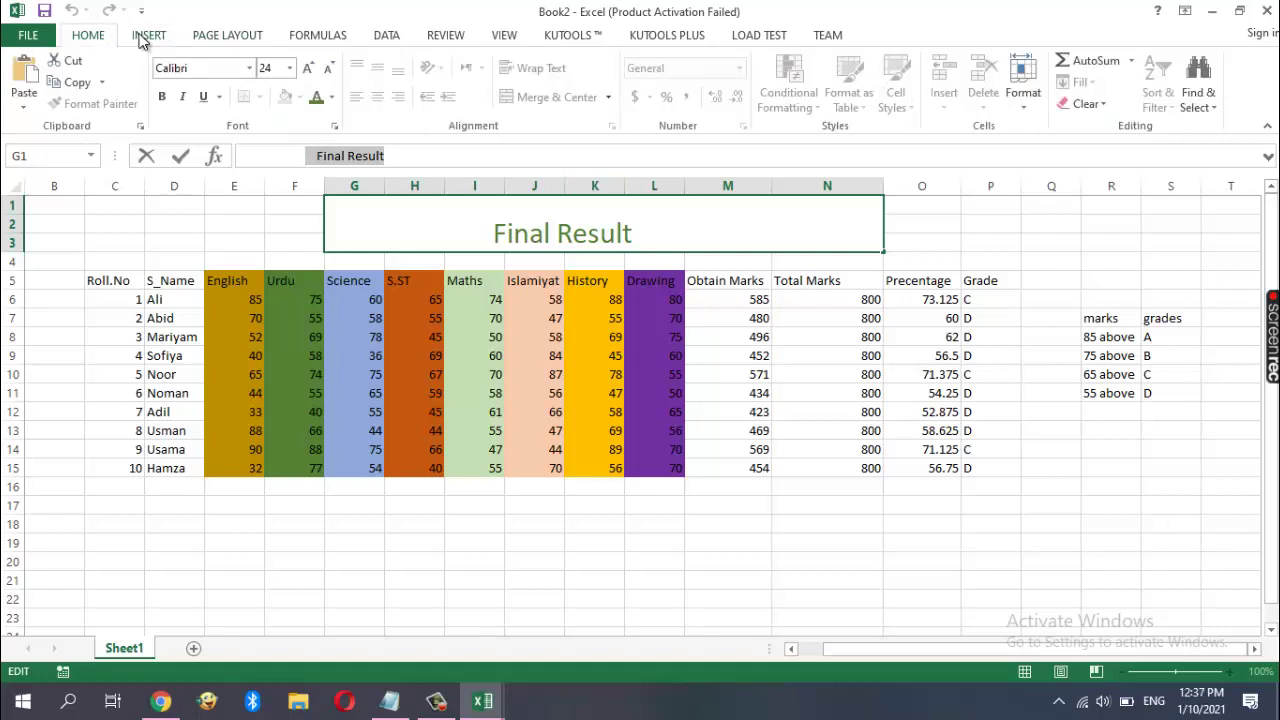
left_click(148, 38)
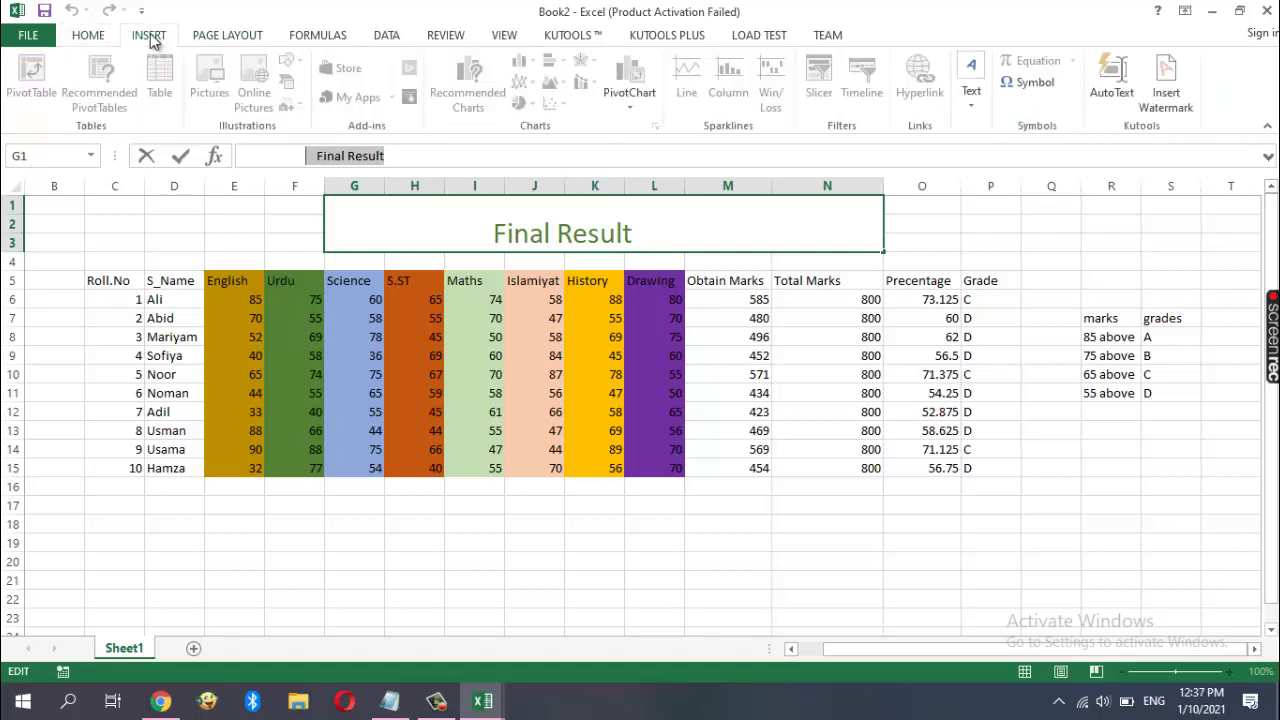
left_click(1181, 90)
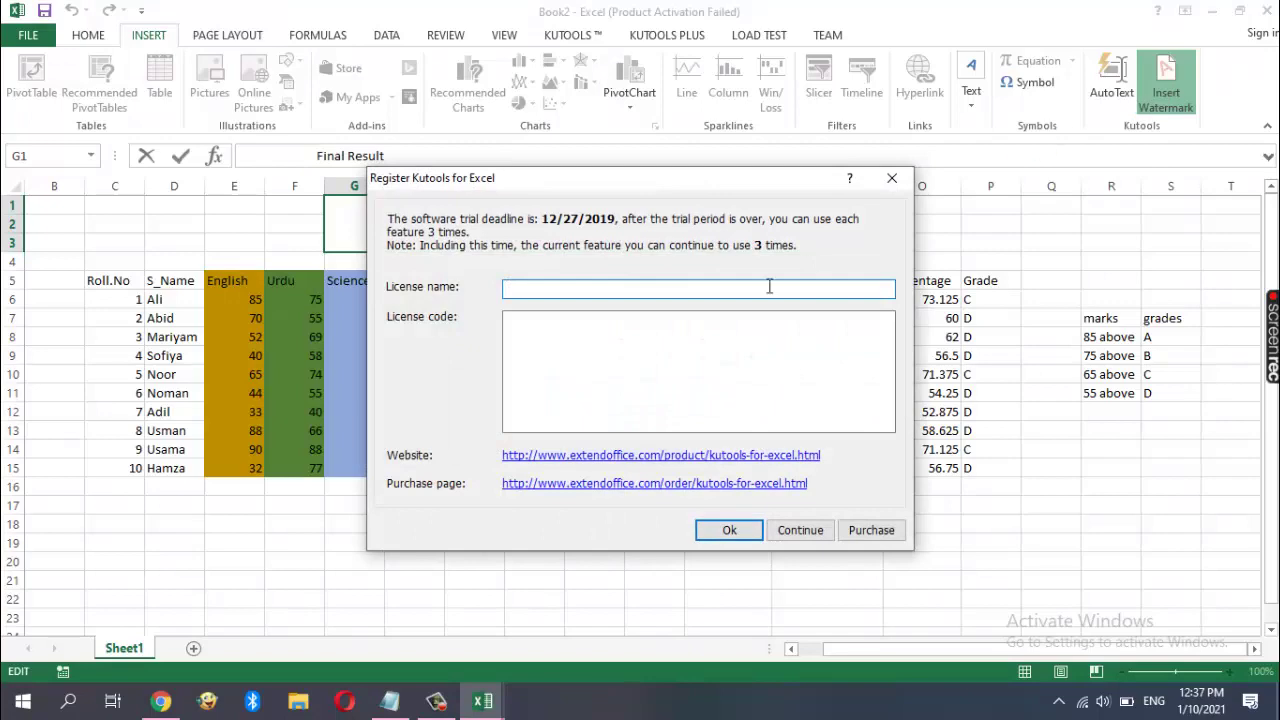
left_click(891, 179)
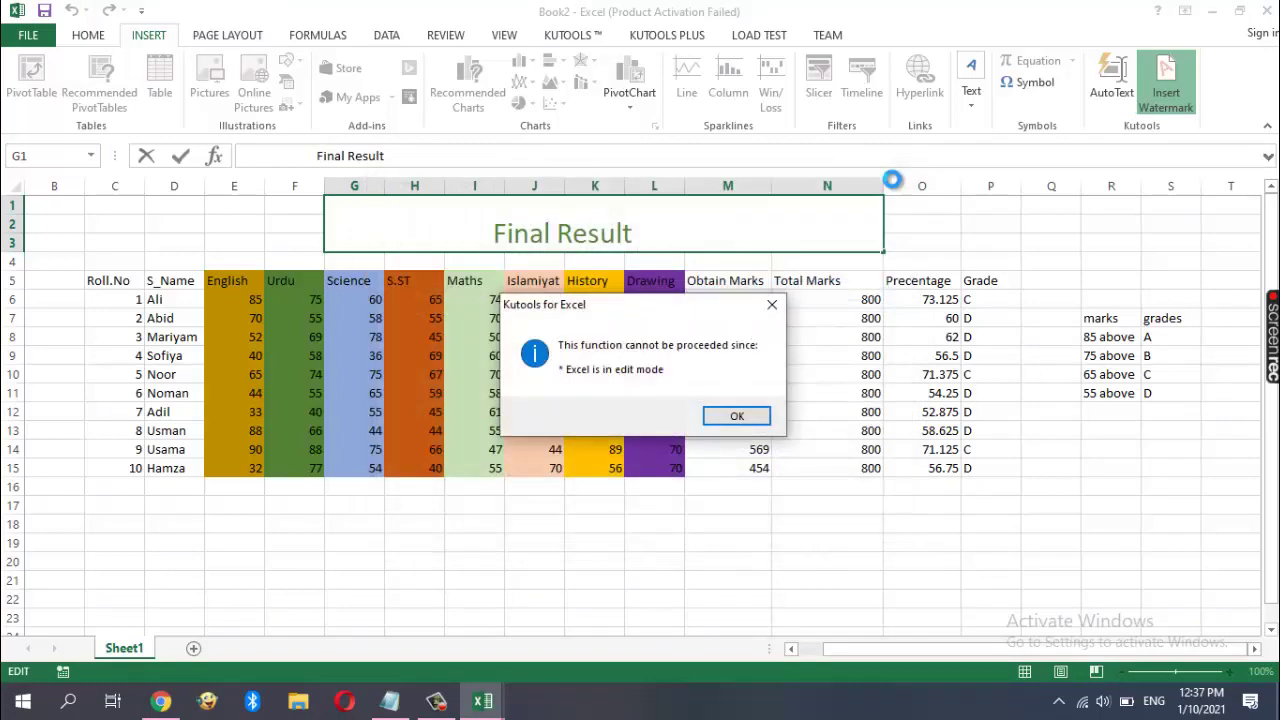
left_click(763, 309)
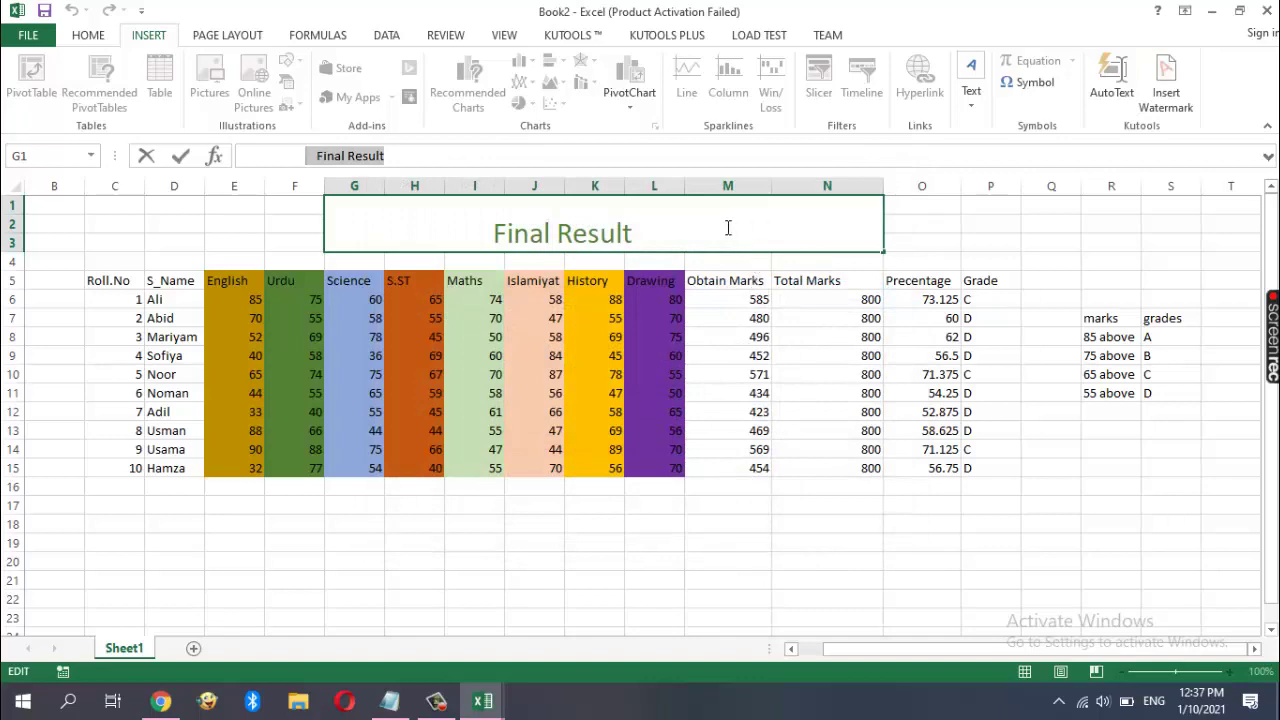
left_click(728, 598)
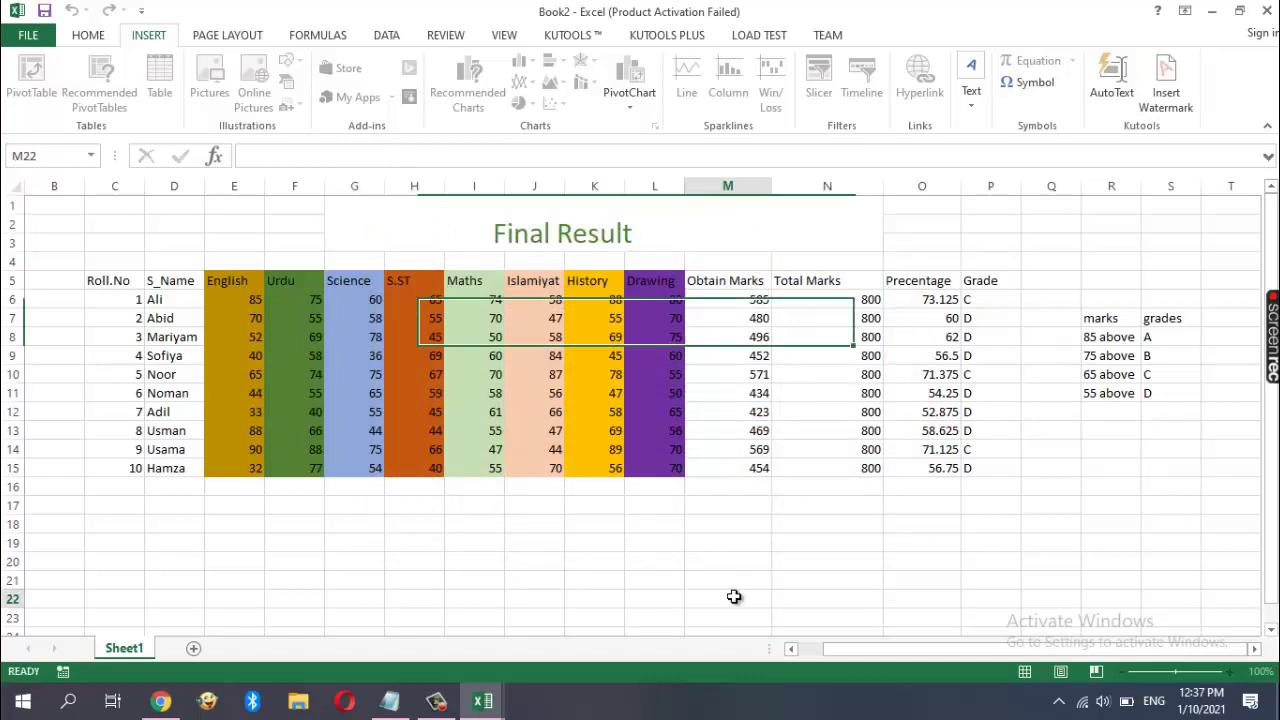
left_click(1178, 95)
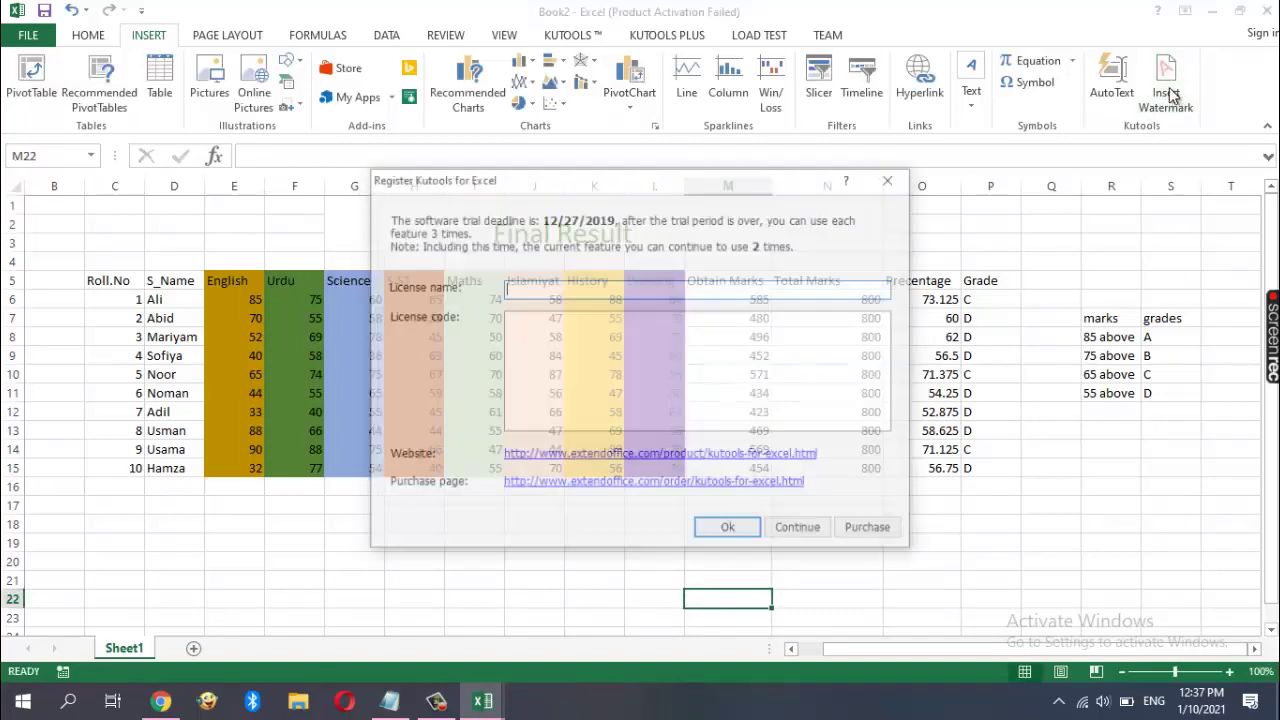
Apply a diagonal 'Confidential' text watermark through the Kutools watermark dialog
left_click(899, 190)
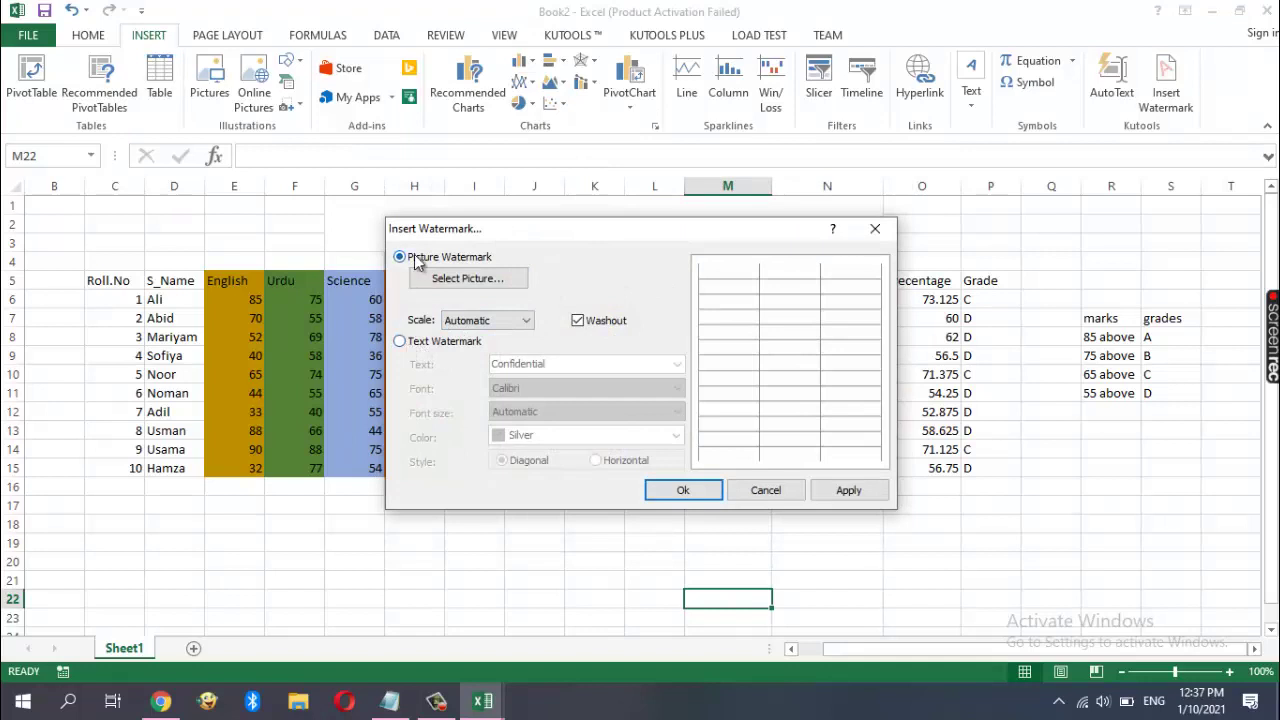
left_click(401, 343)
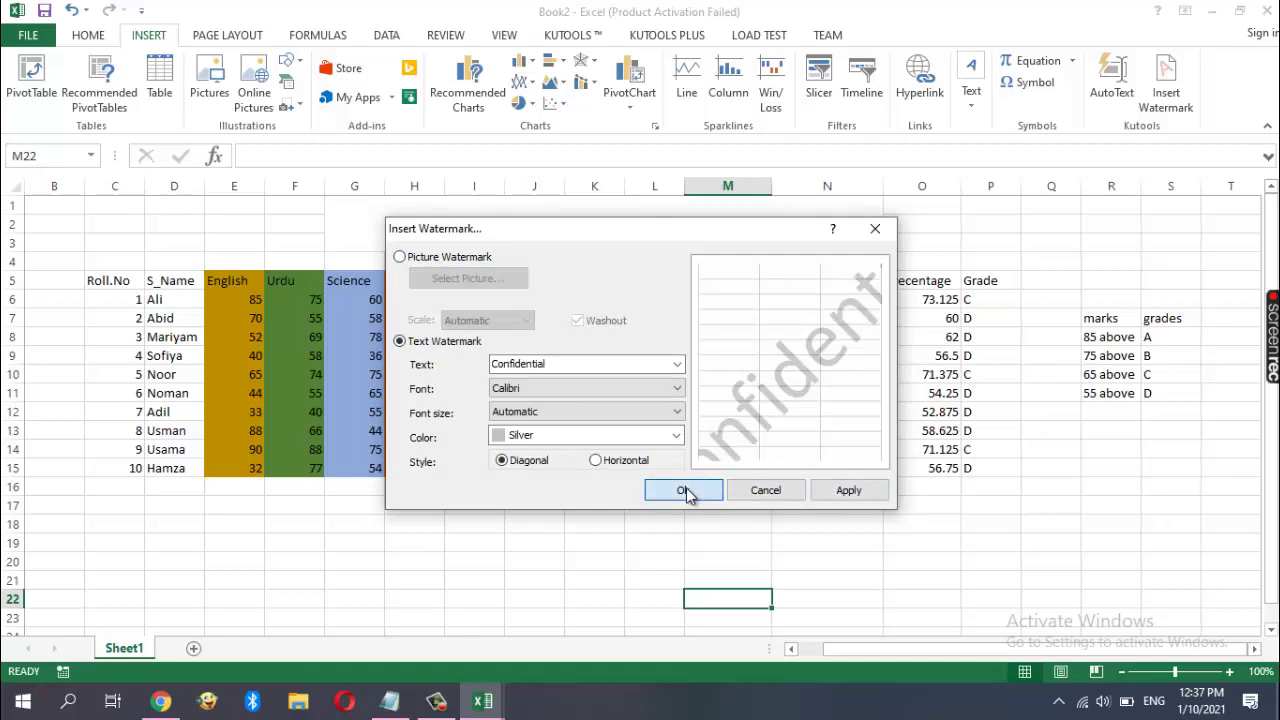
left_click(673, 494)
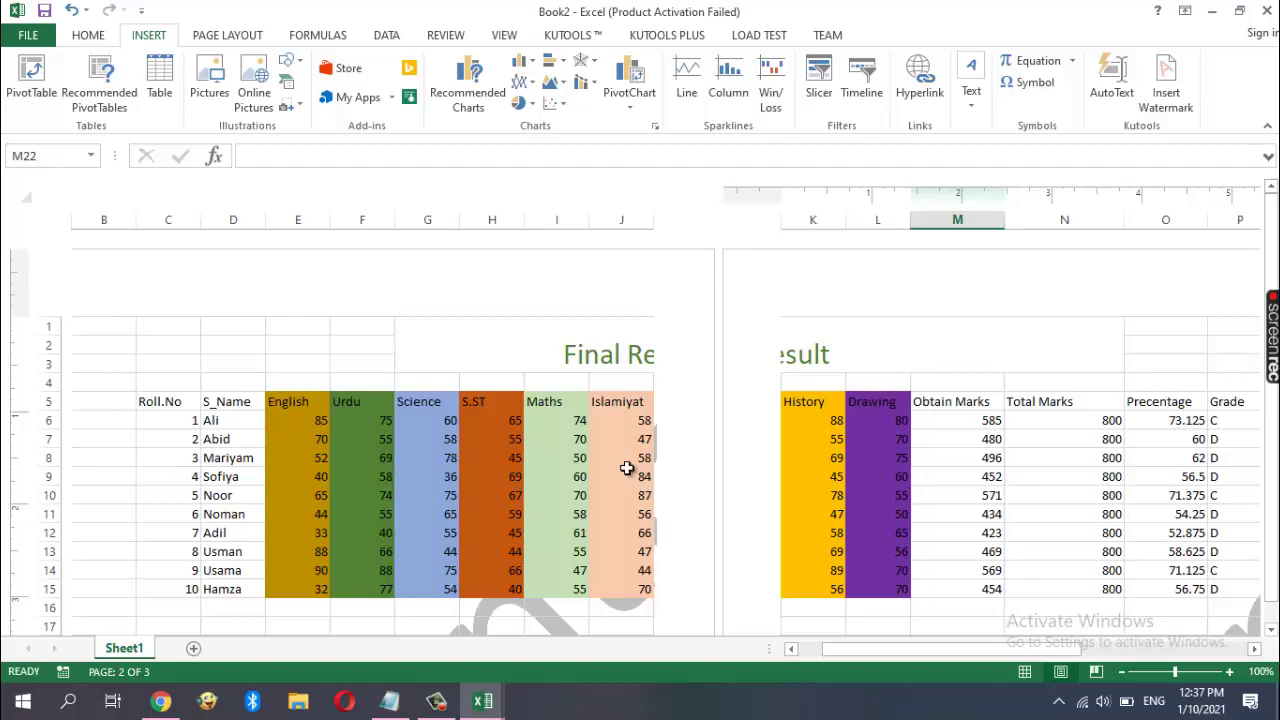
Switch the marks sheet back to Normal view and review the Final Result table
scroll(620, 440, "down", 3)
scroll(619, 436, "down", 1)
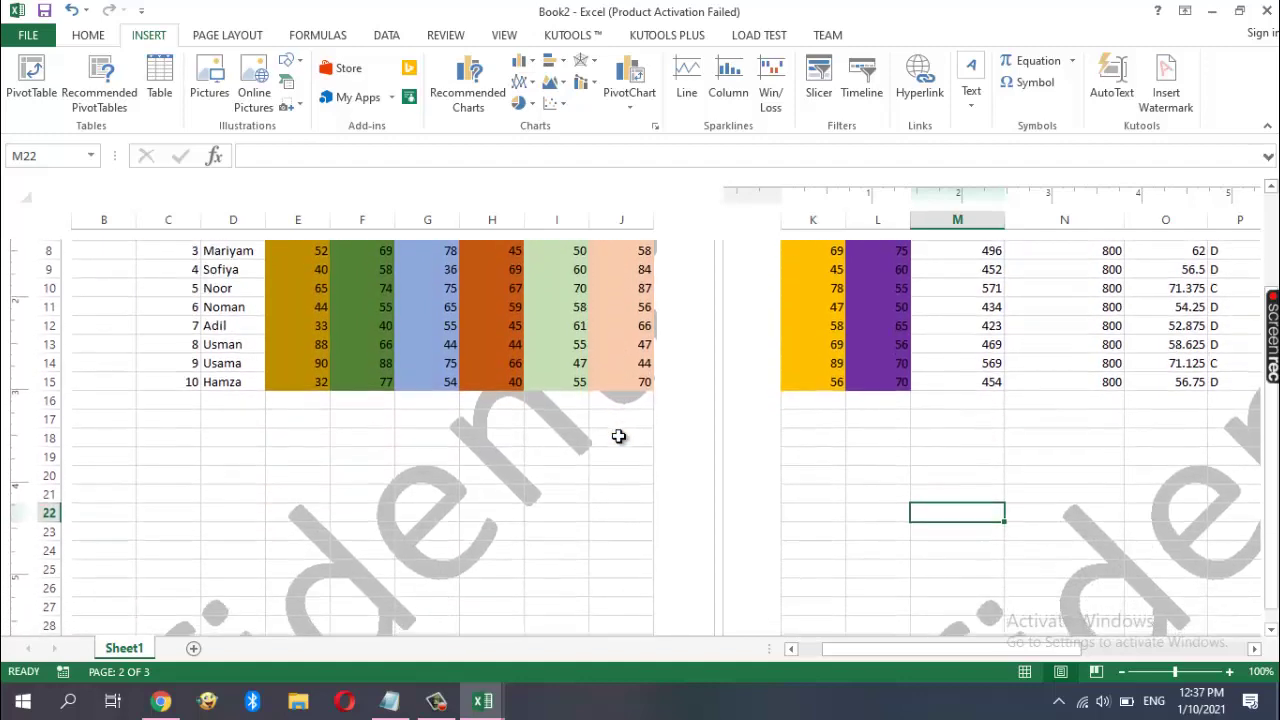
key("alt+w")
key("l")
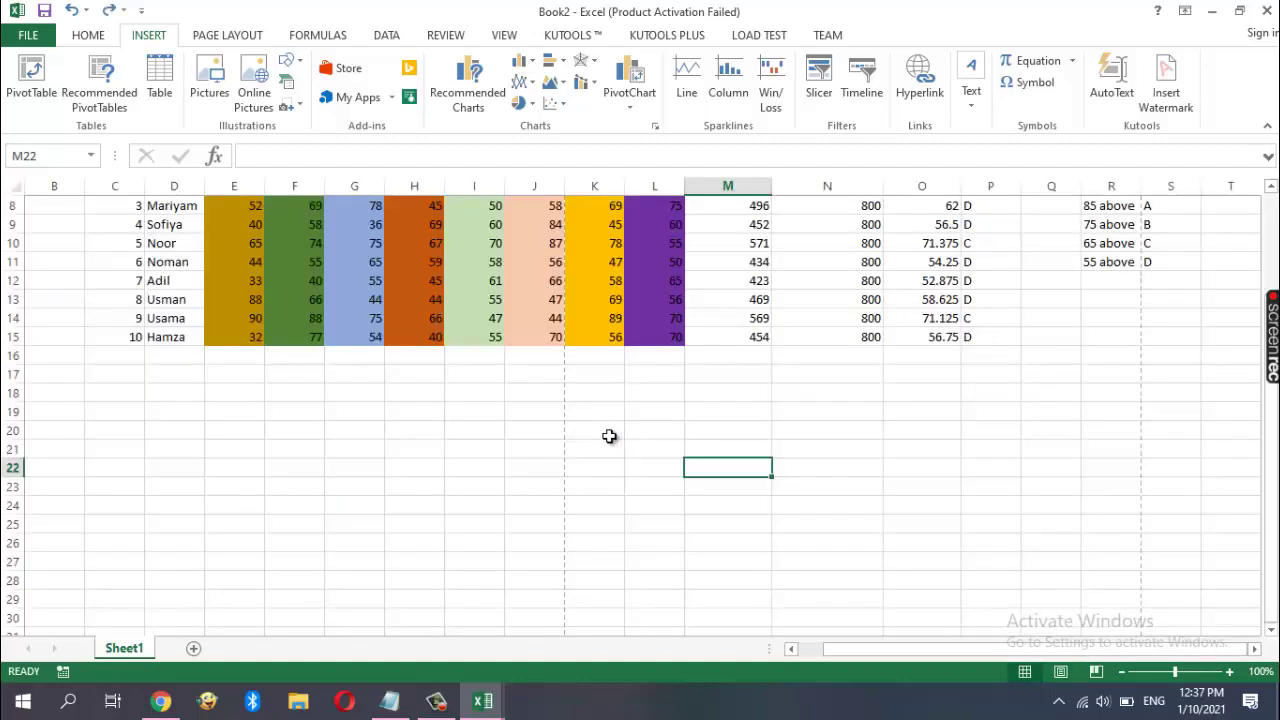
left_click(605, 449)
left_click(724, 434)
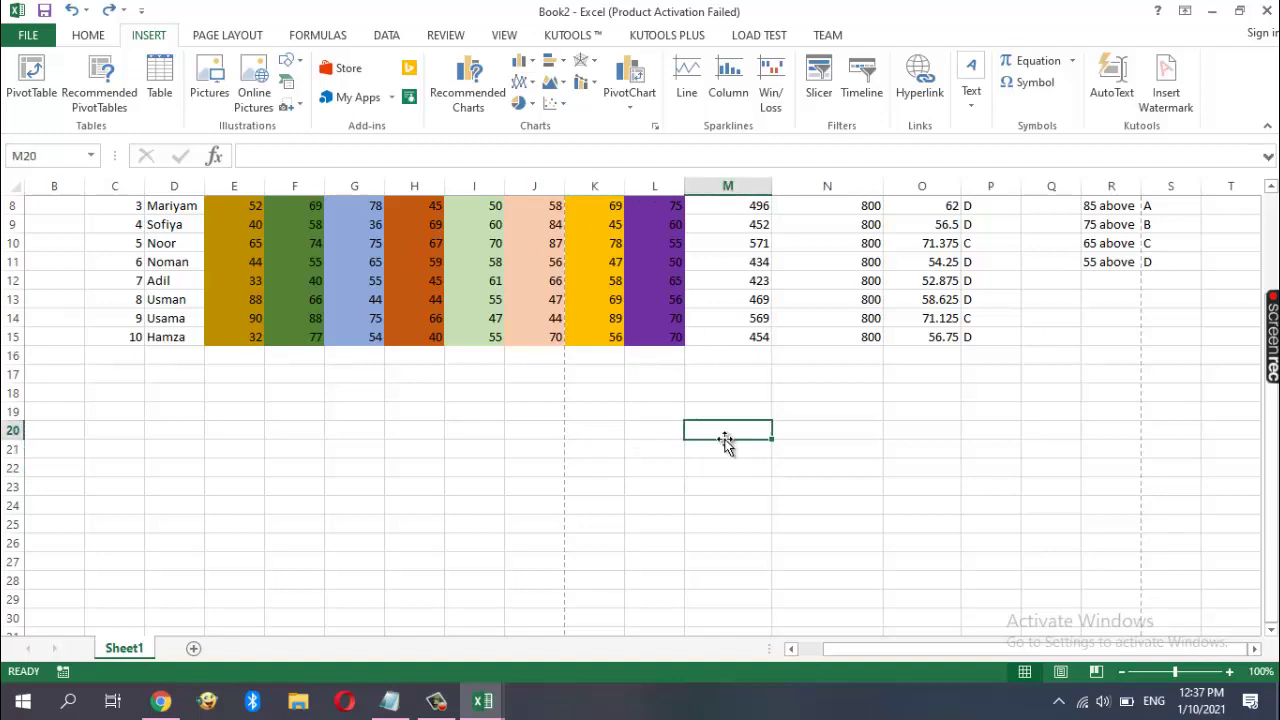
scroll(727, 440, "up", 3)
left_click(562, 210)
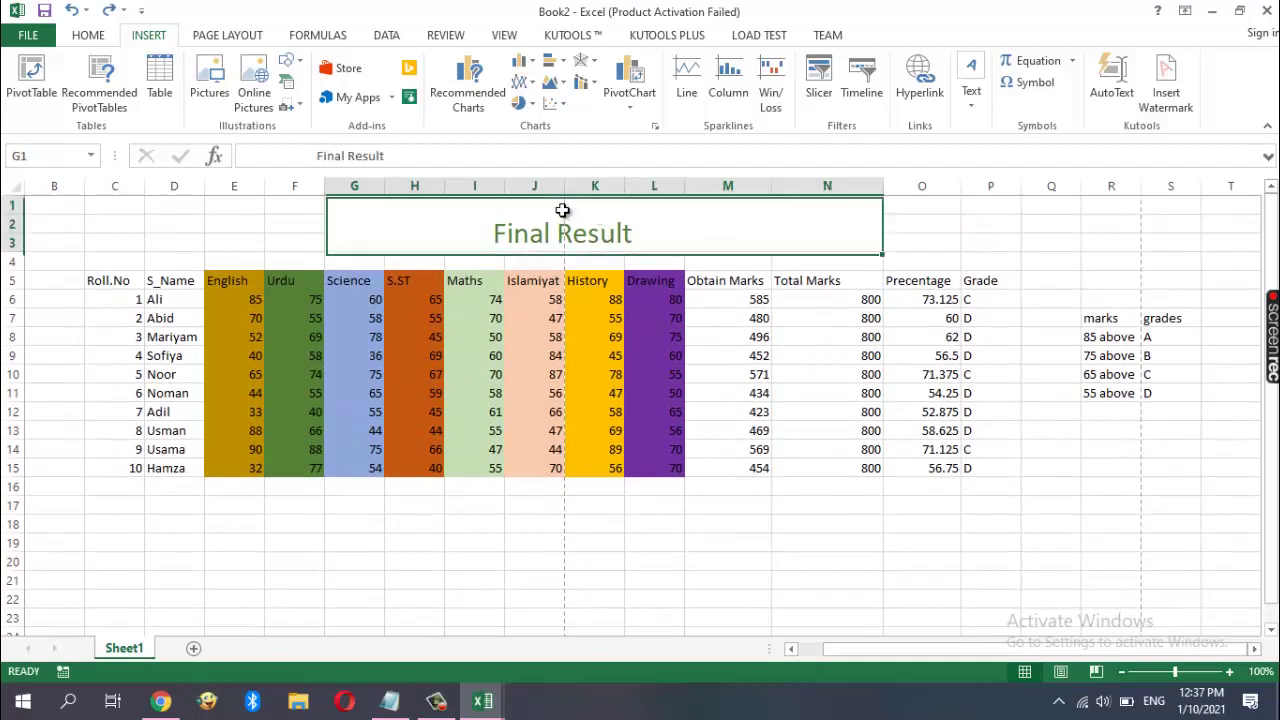
left_click(1137, 488)
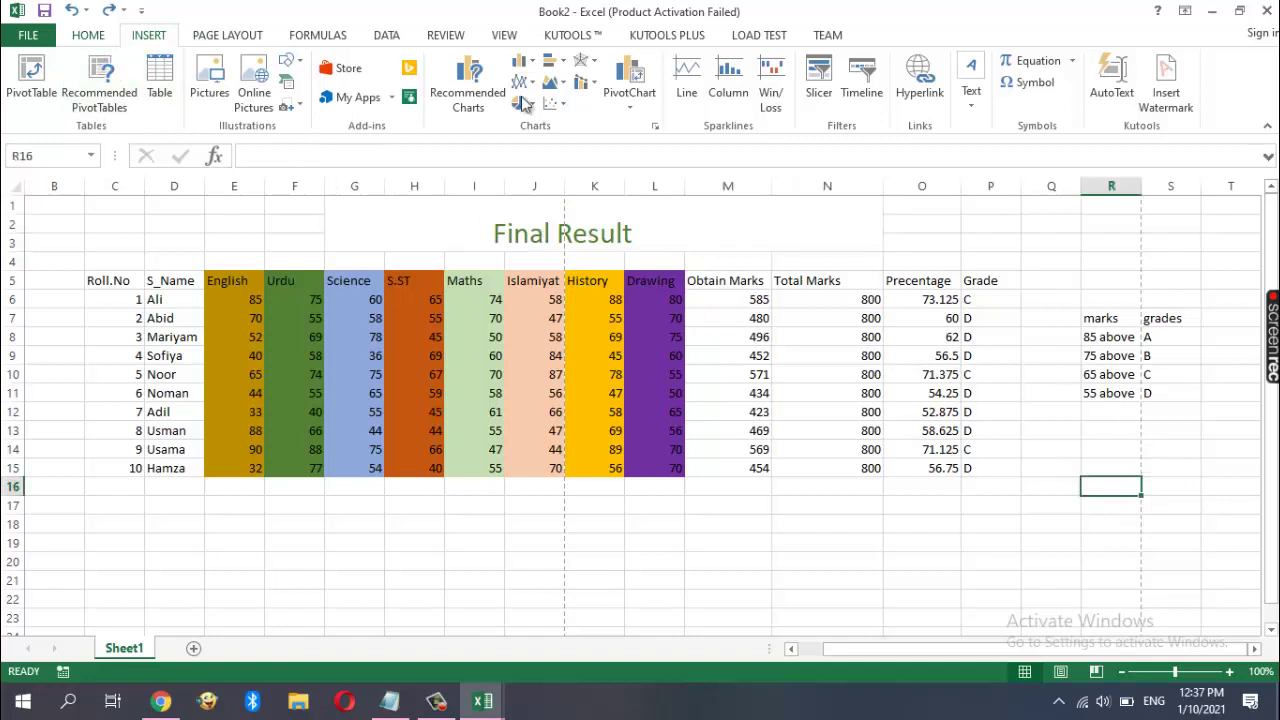
Reapply the Confidential watermark in Horizontal style instead of Diagonal
left_click(1160, 90)
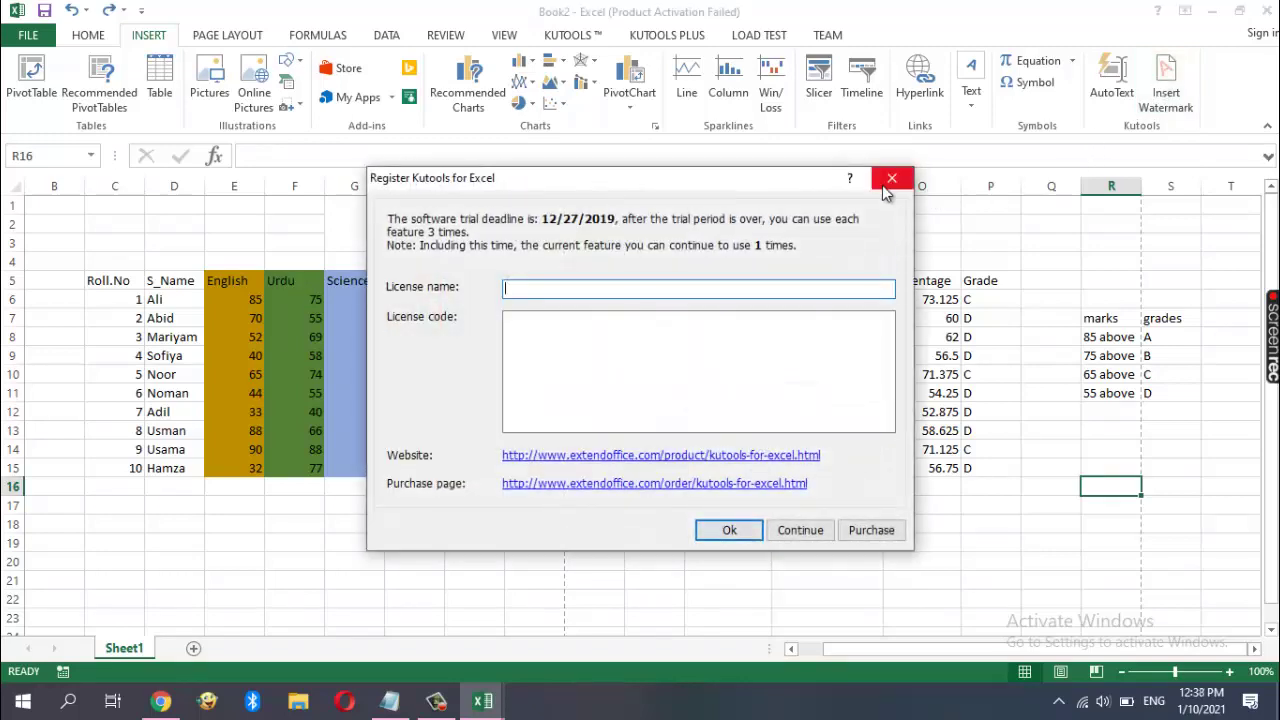
left_click(886, 180)
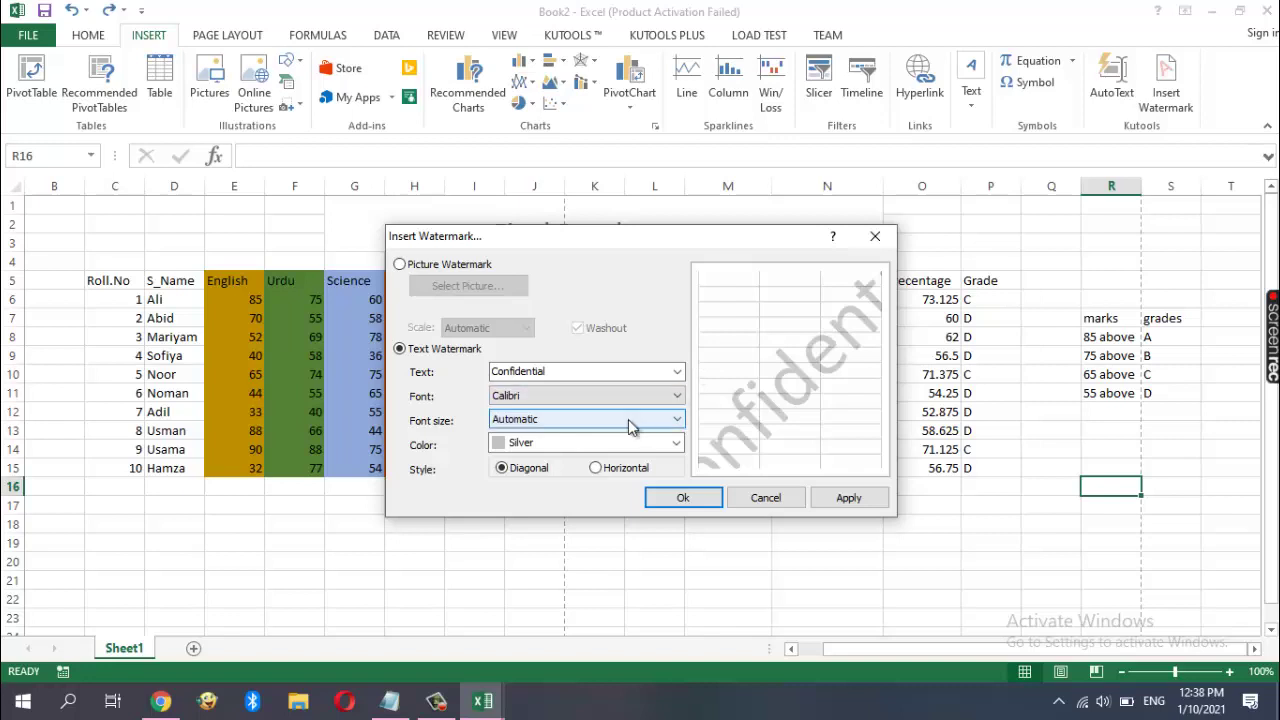
left_click(597, 469)
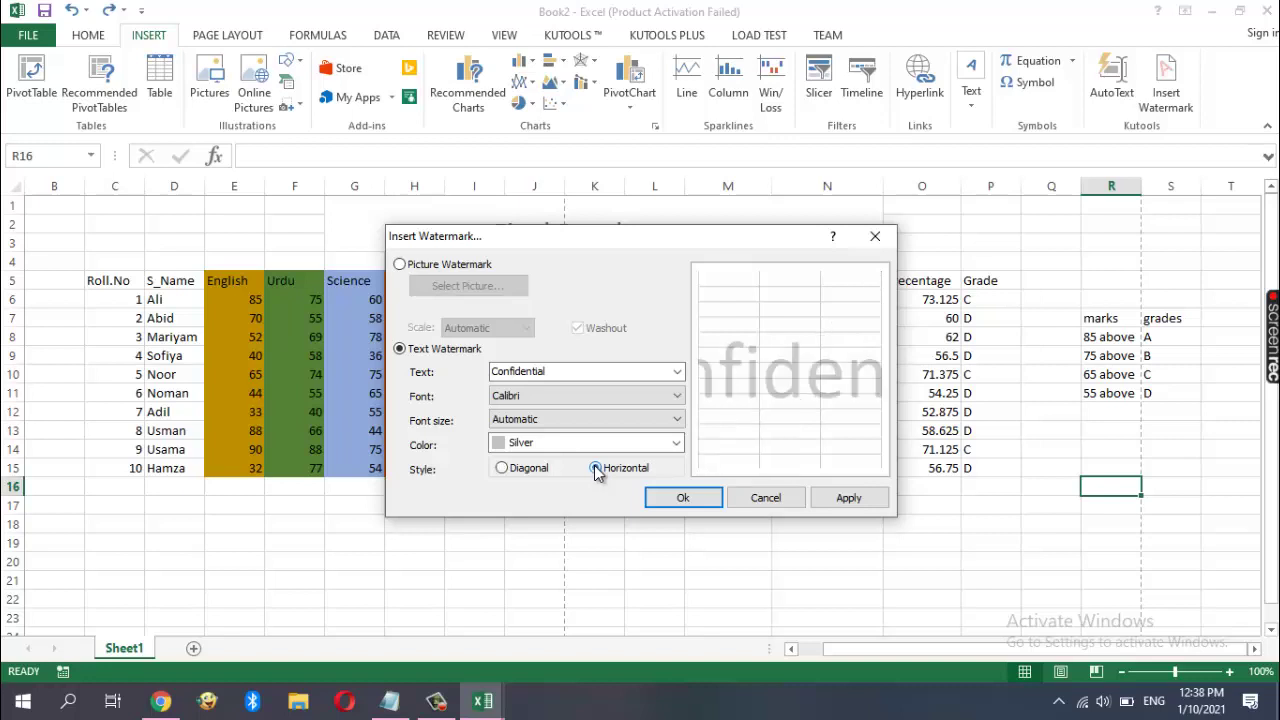
left_click(677, 500)
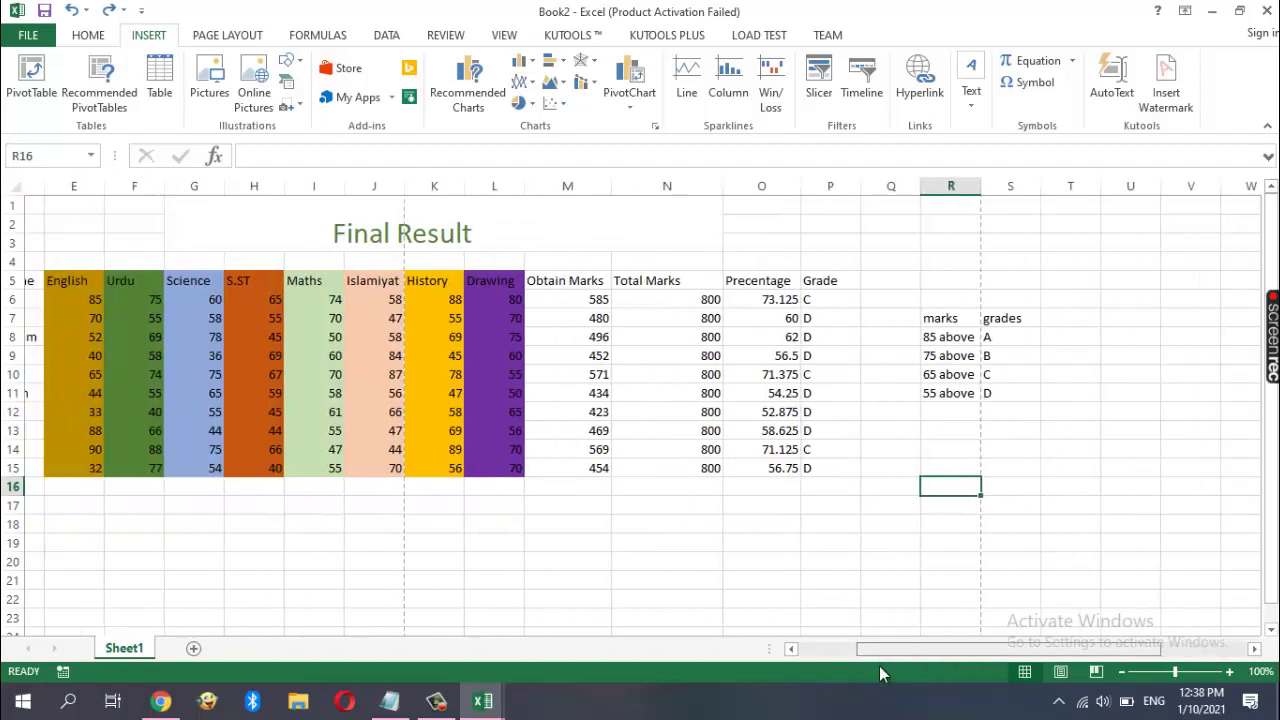
Apply the Narrow margin preset to the Final Result marks sheet
left_click_drag(983, 650, 831, 650)
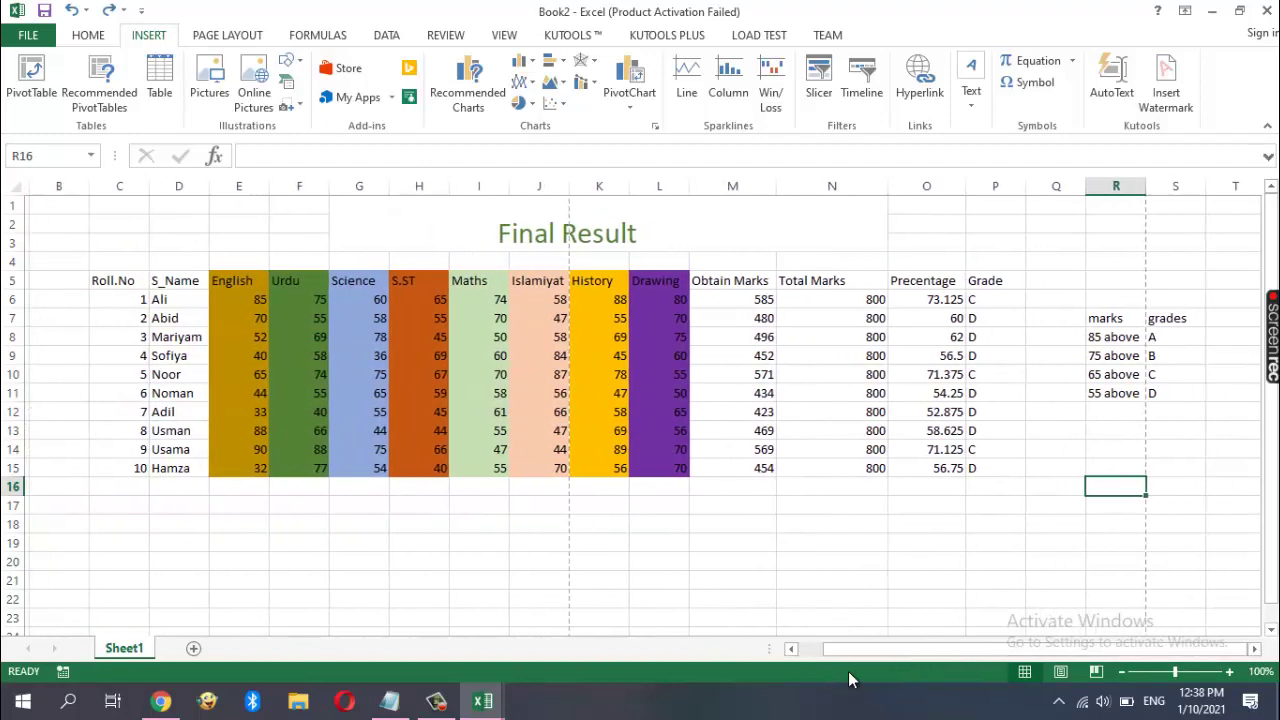
left_click(562, 559)
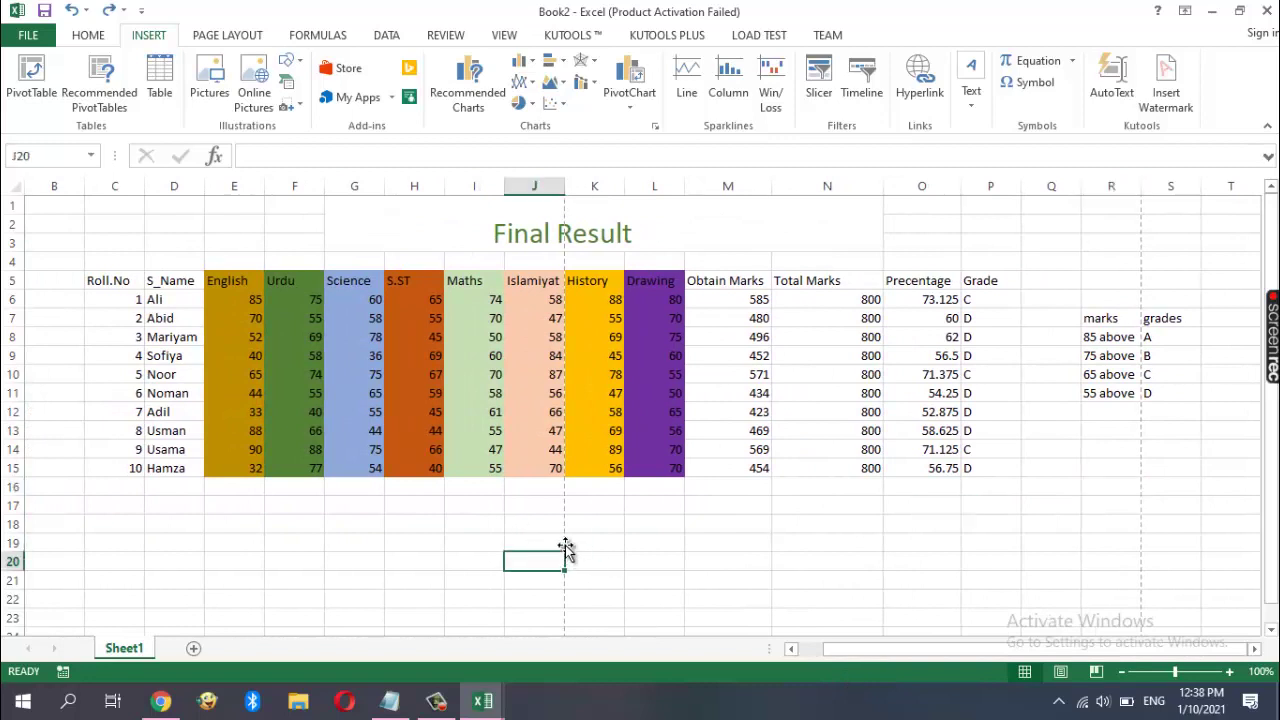
left_click(566, 543)
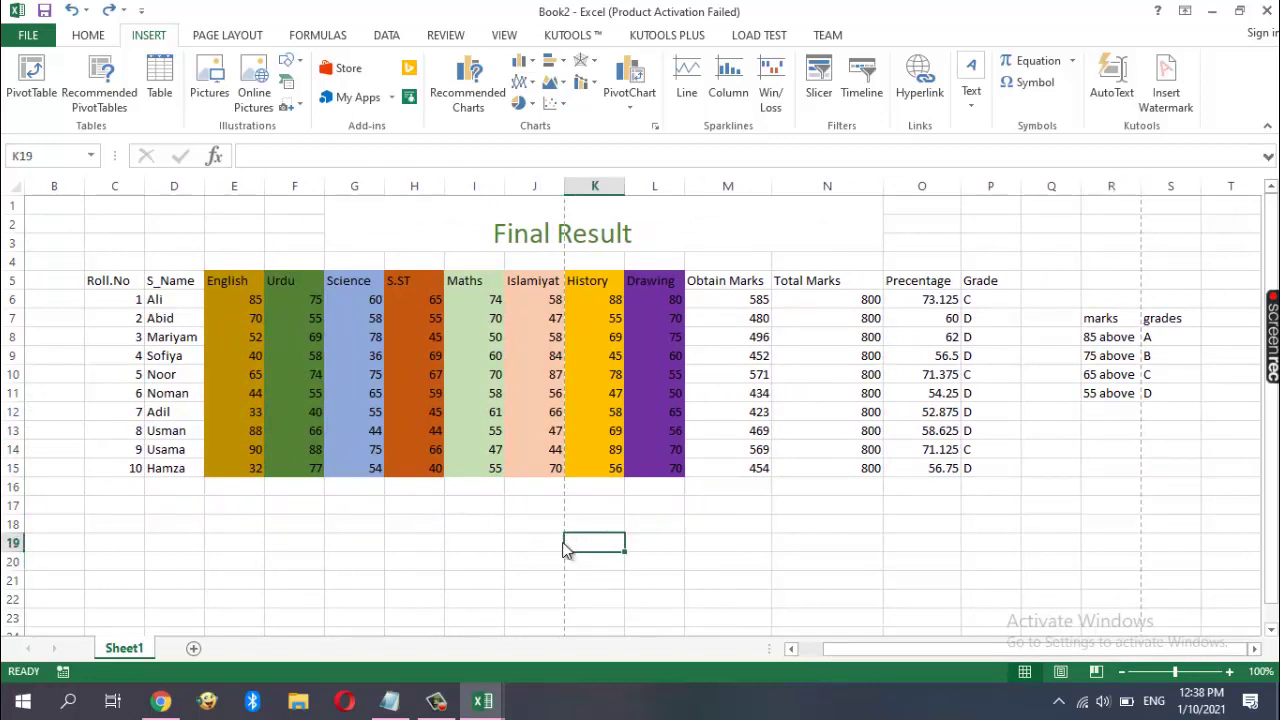
left_click(213, 37)
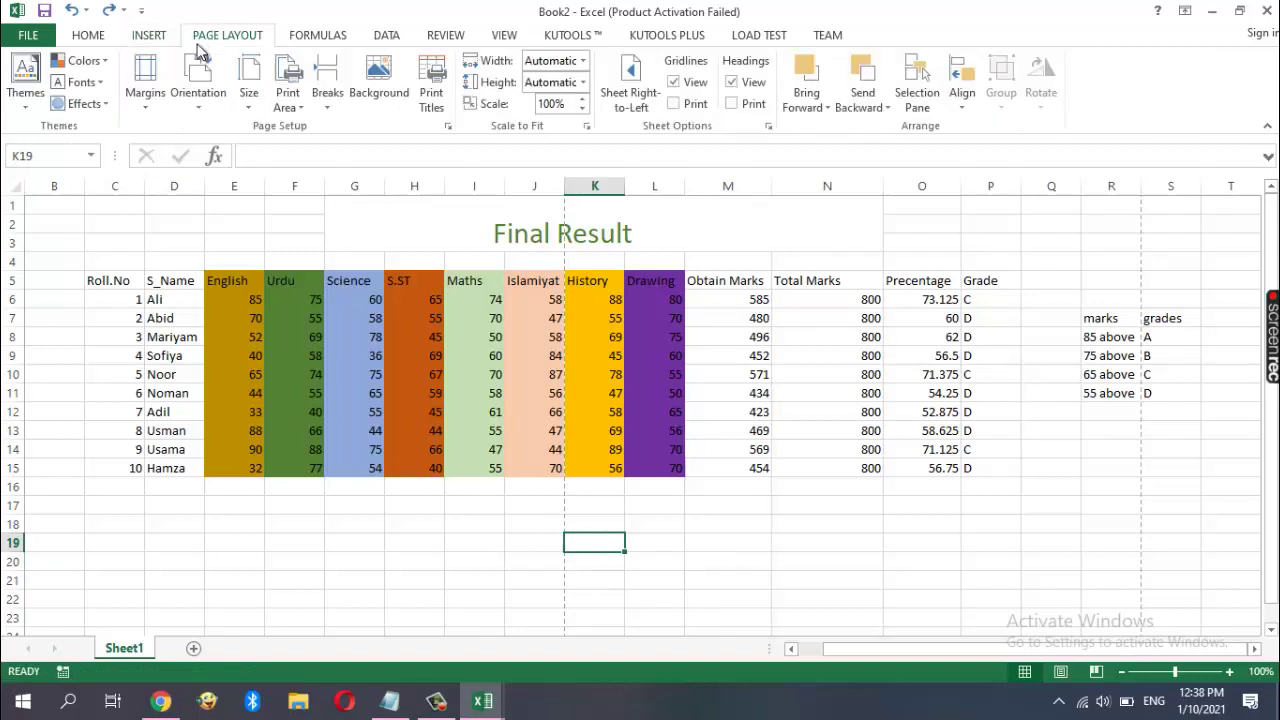
left_click(150, 104)
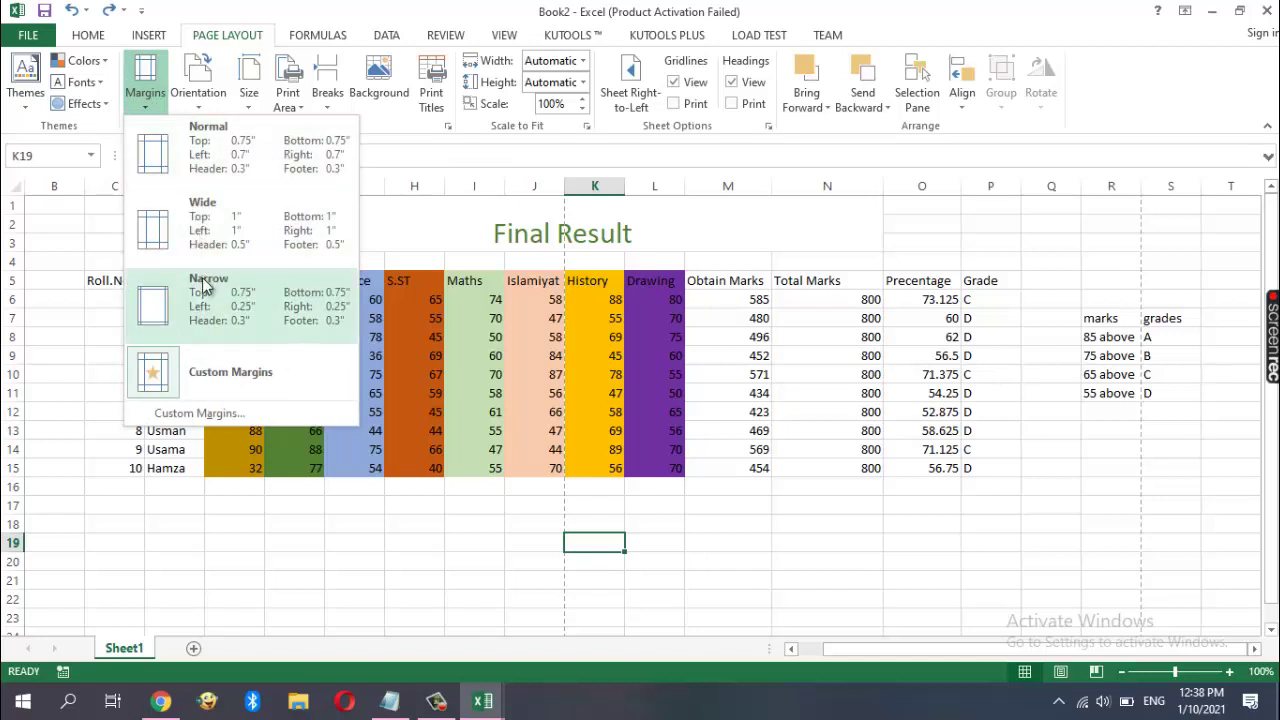
left_click(48, 298)
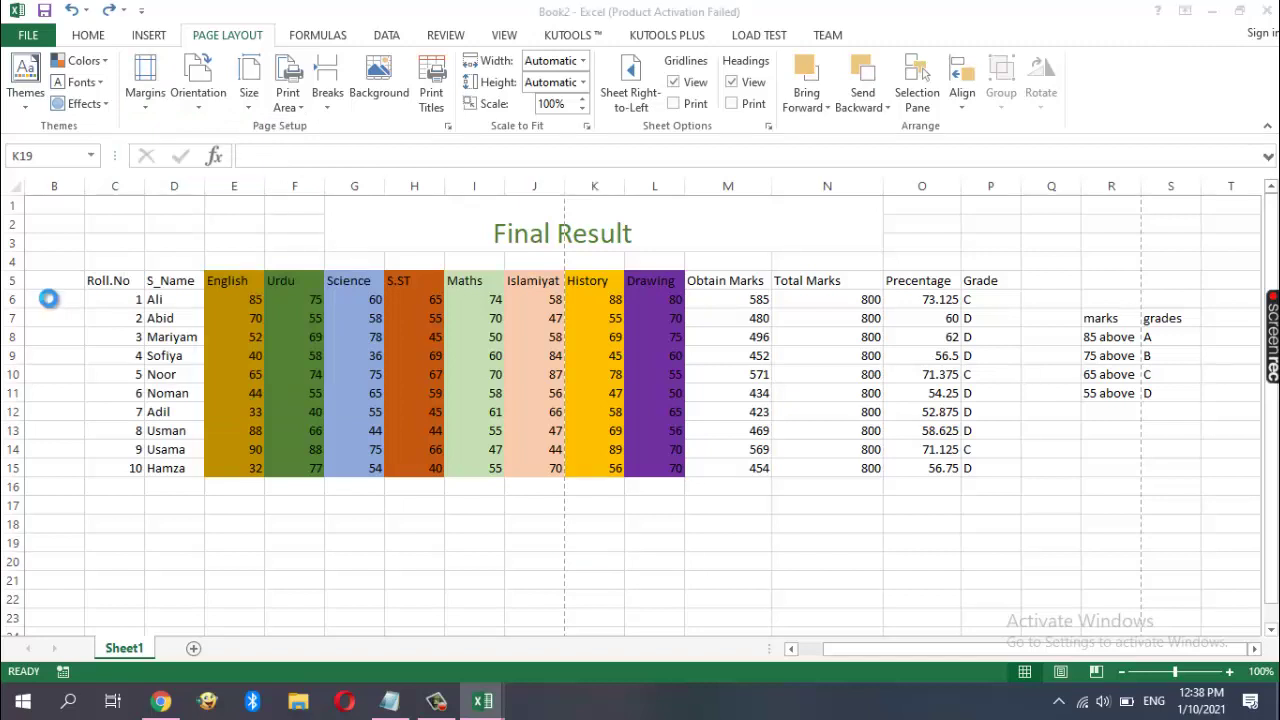
Turn Book3's page to Landscape orientation and change the paper size to Legal
left_click(226, 36)
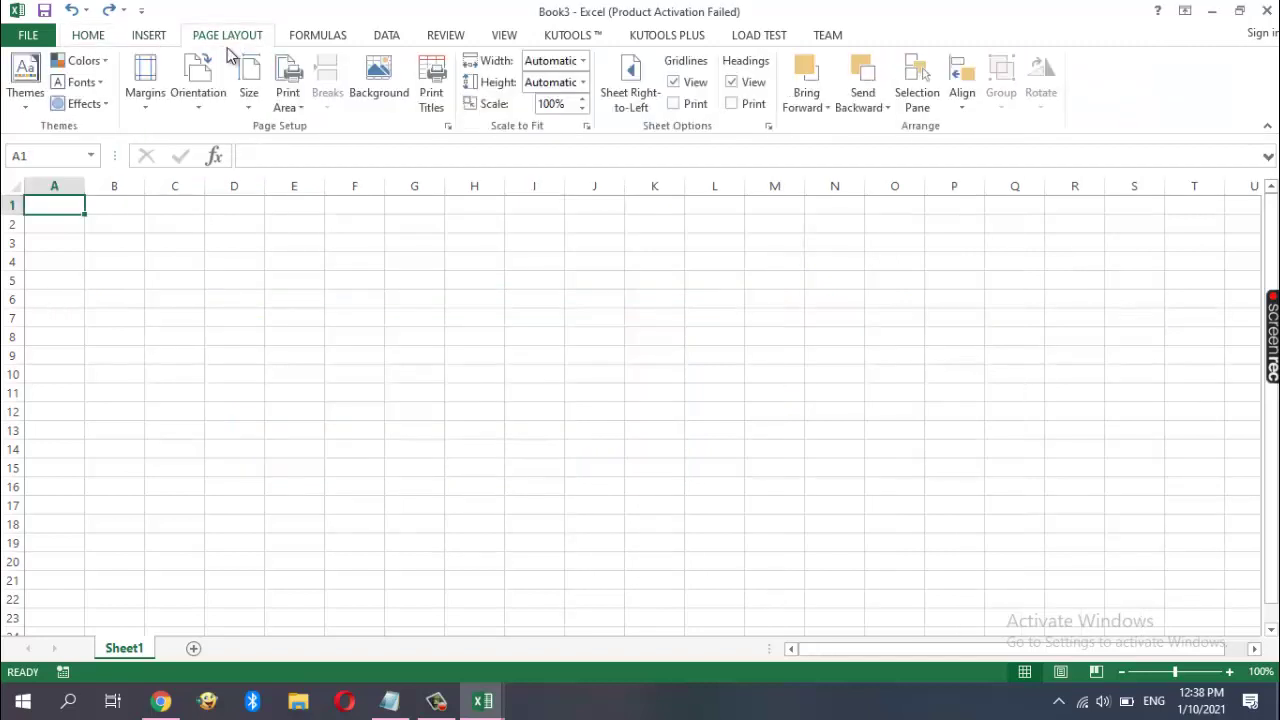
left_click(199, 98)
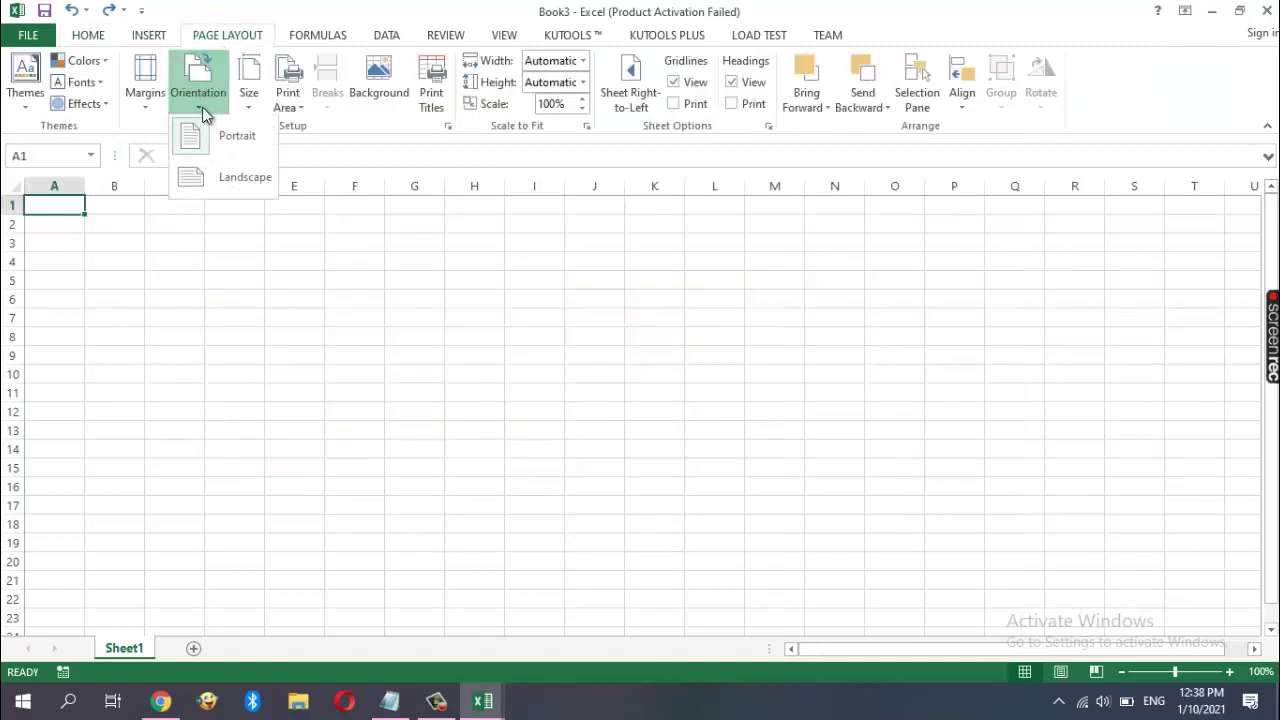
left_click(214, 179)
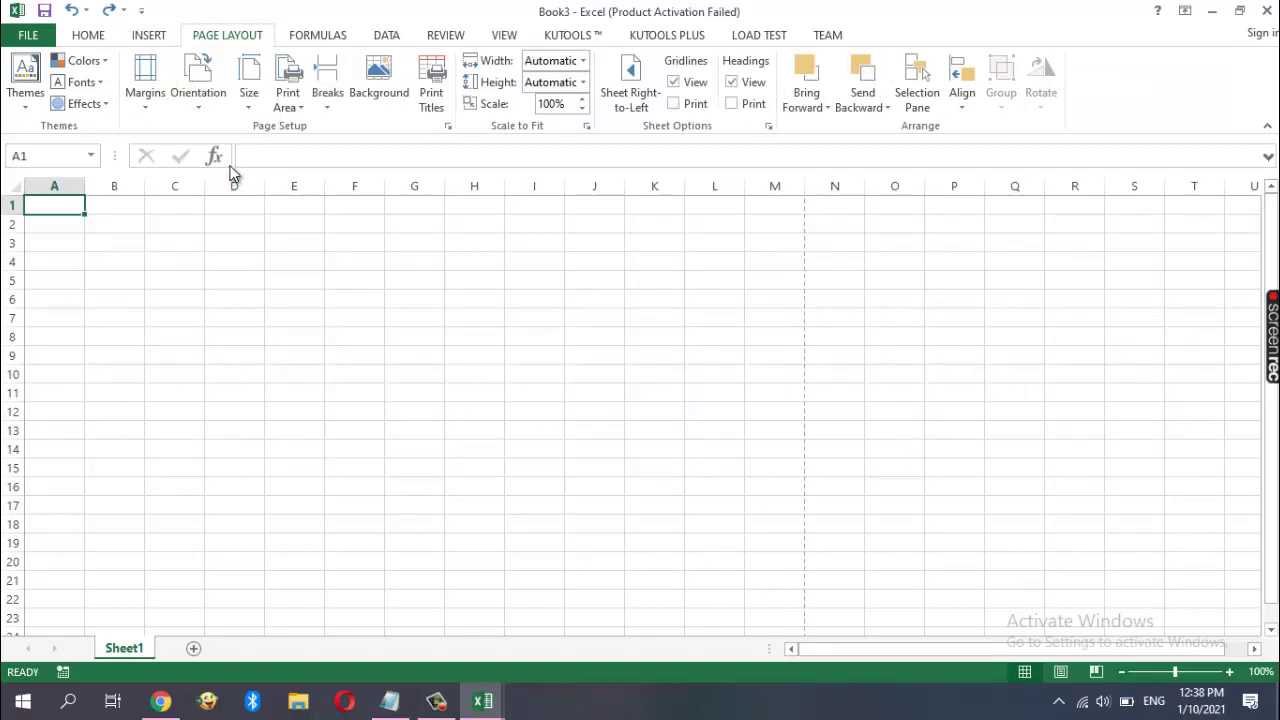
left_click(252, 88)
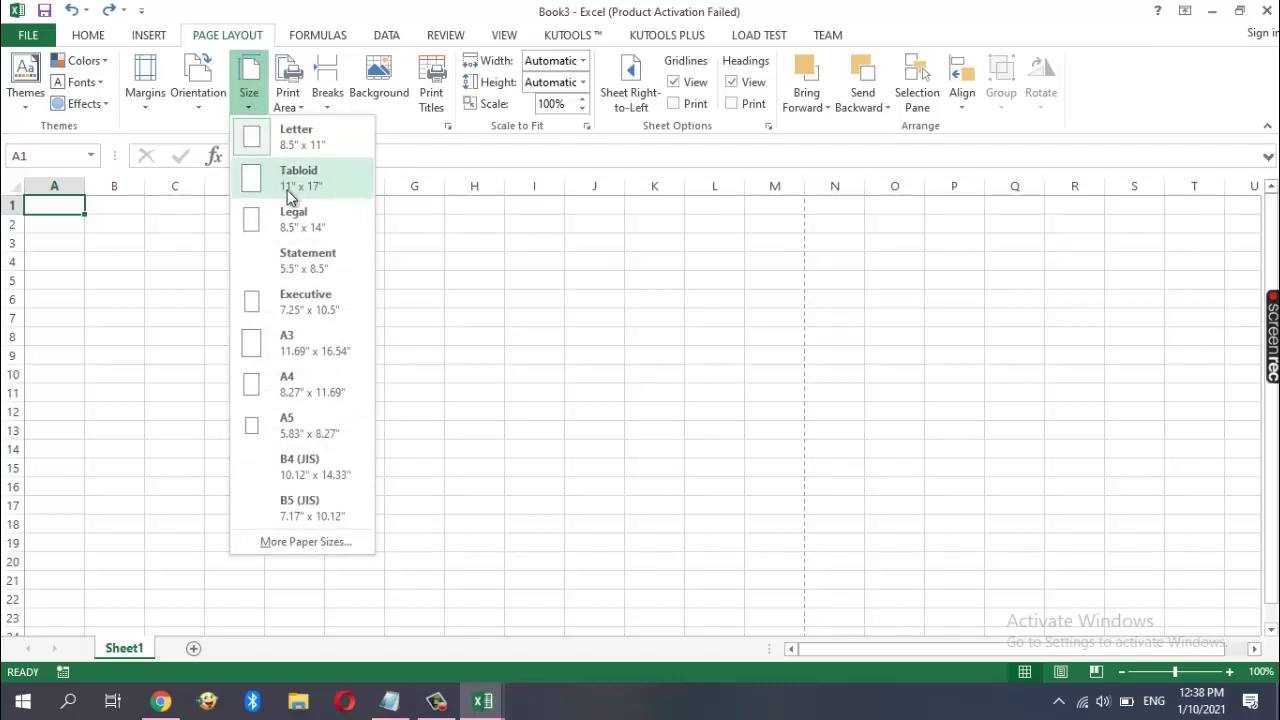
left_click(288, 215)
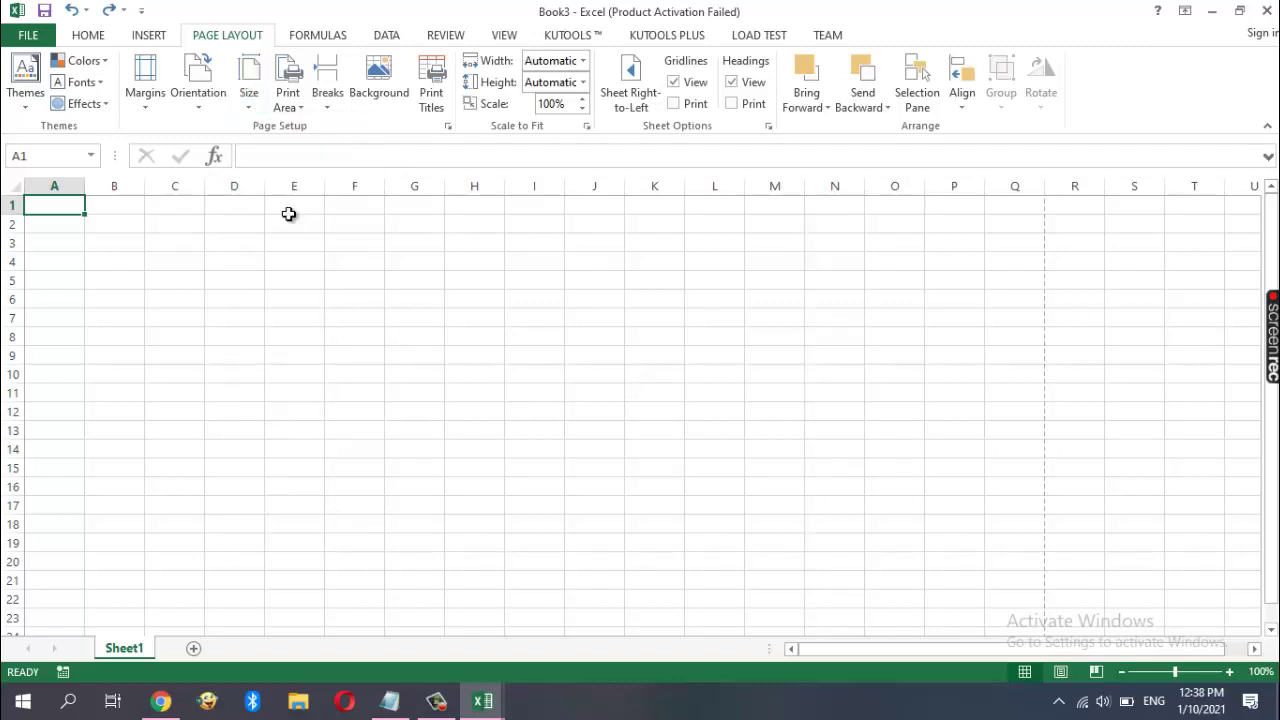
left_click(318, 35)
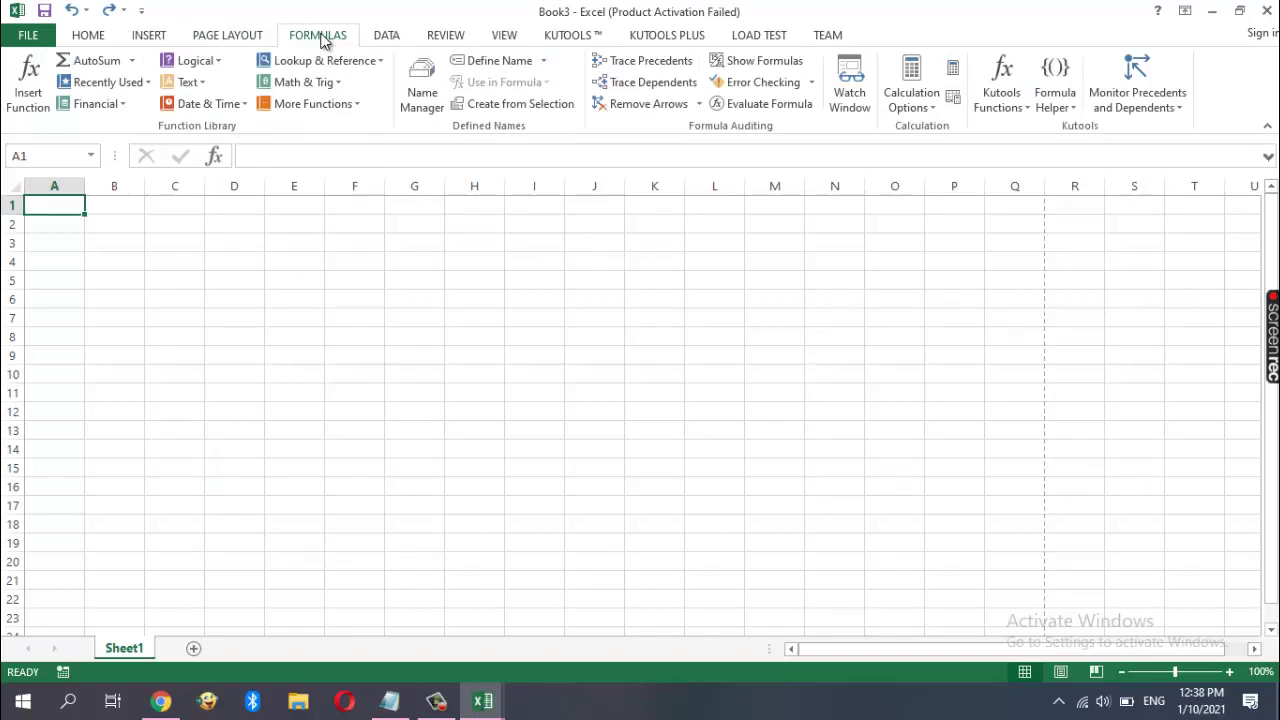
Try AutoSum and a SUM formula in cell A1, then clear it from the cell
left_click(131, 61)
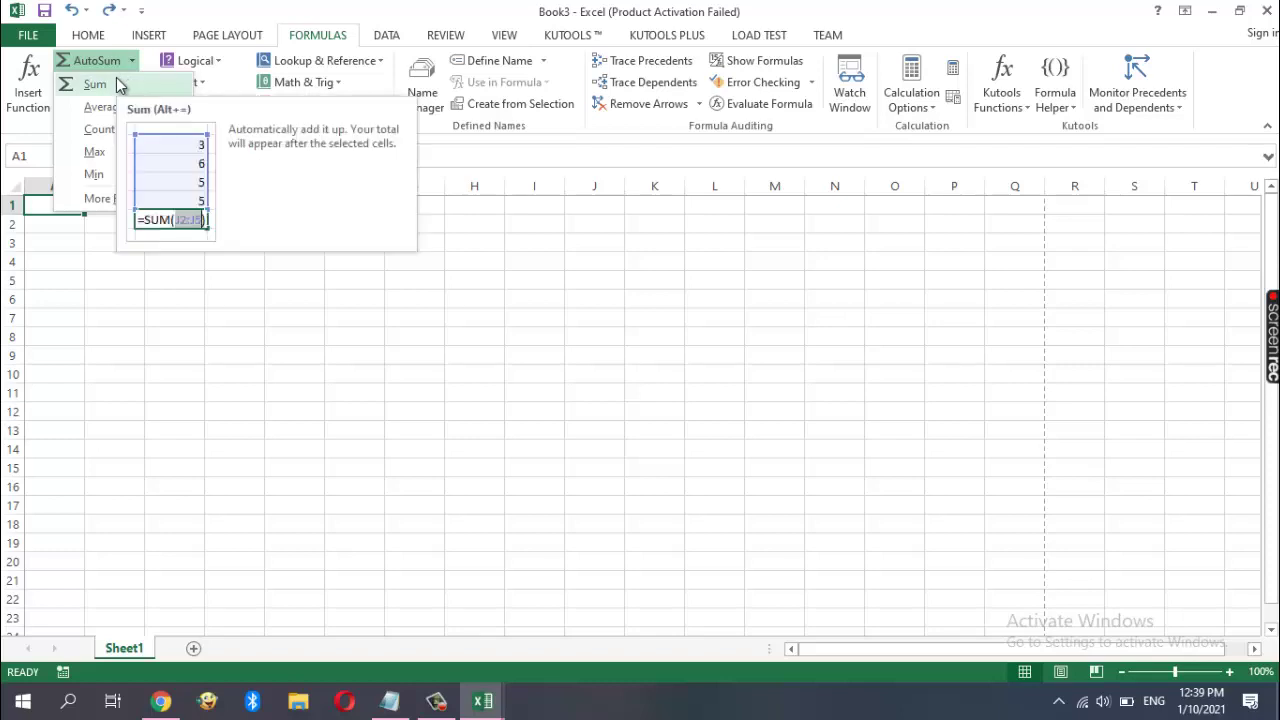
left_click(91, 37)
left_click(91, 37)
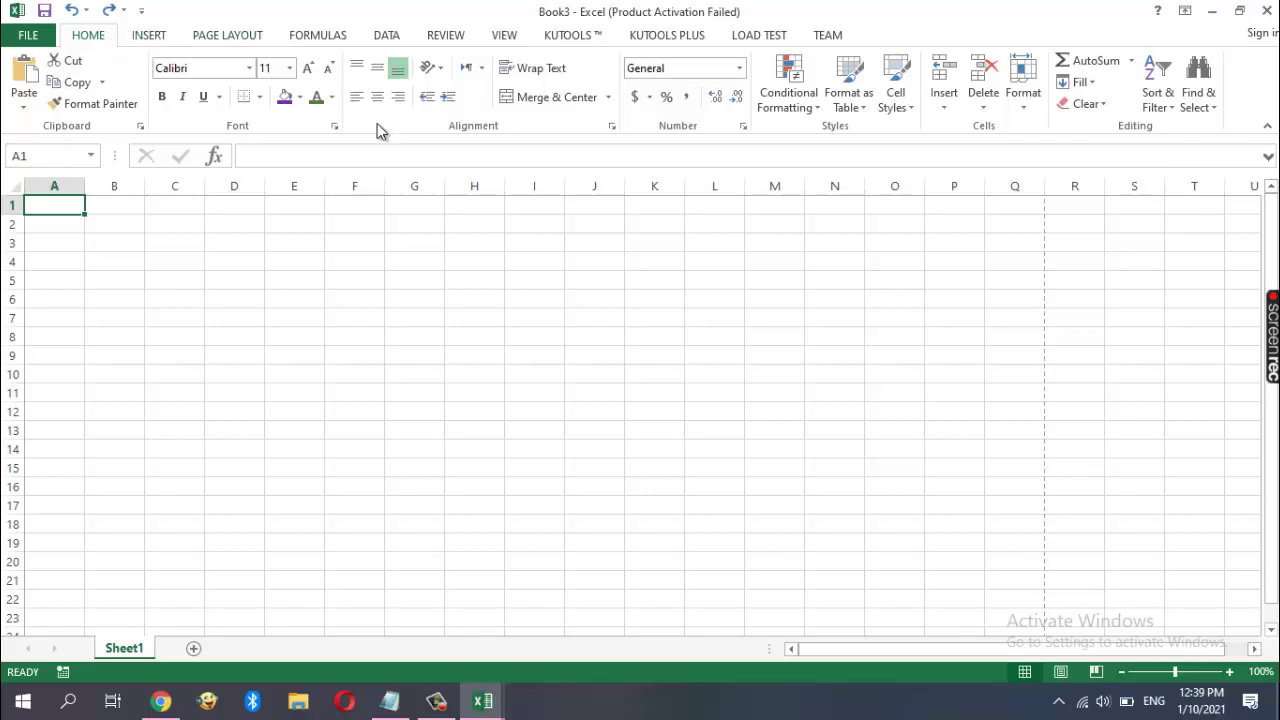
left_click(1092, 60)
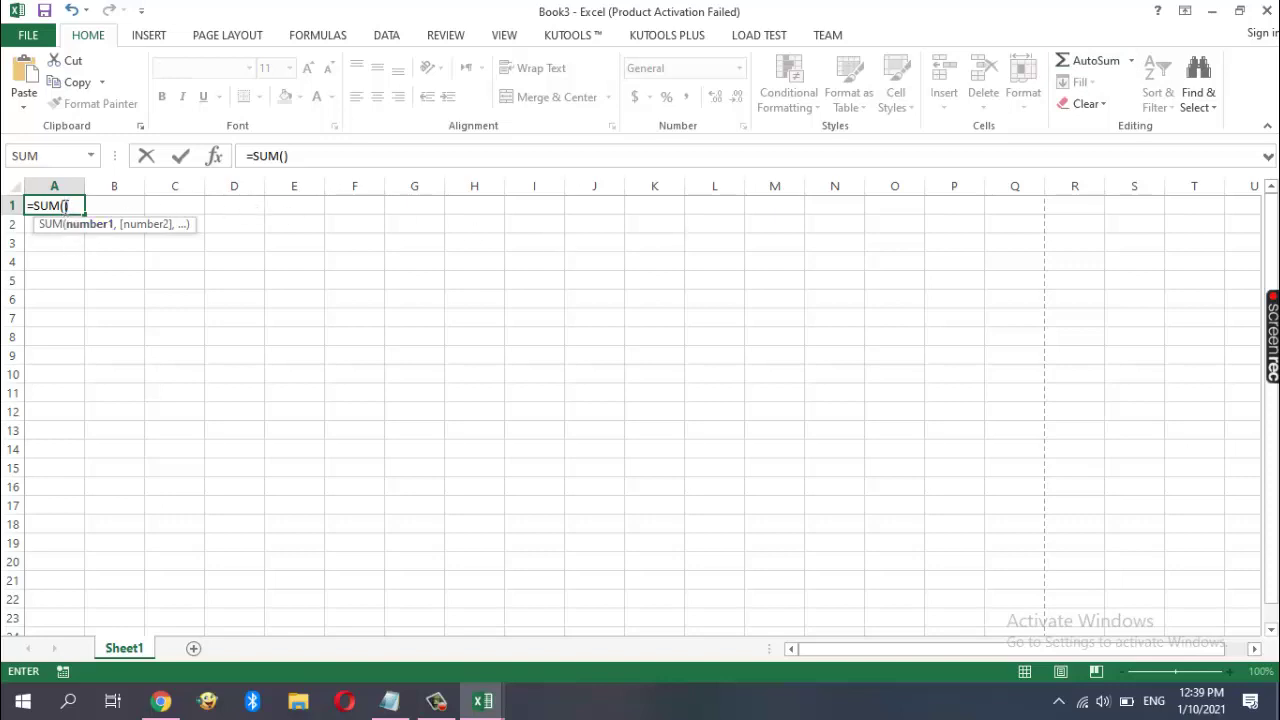
left_click(82, 205)
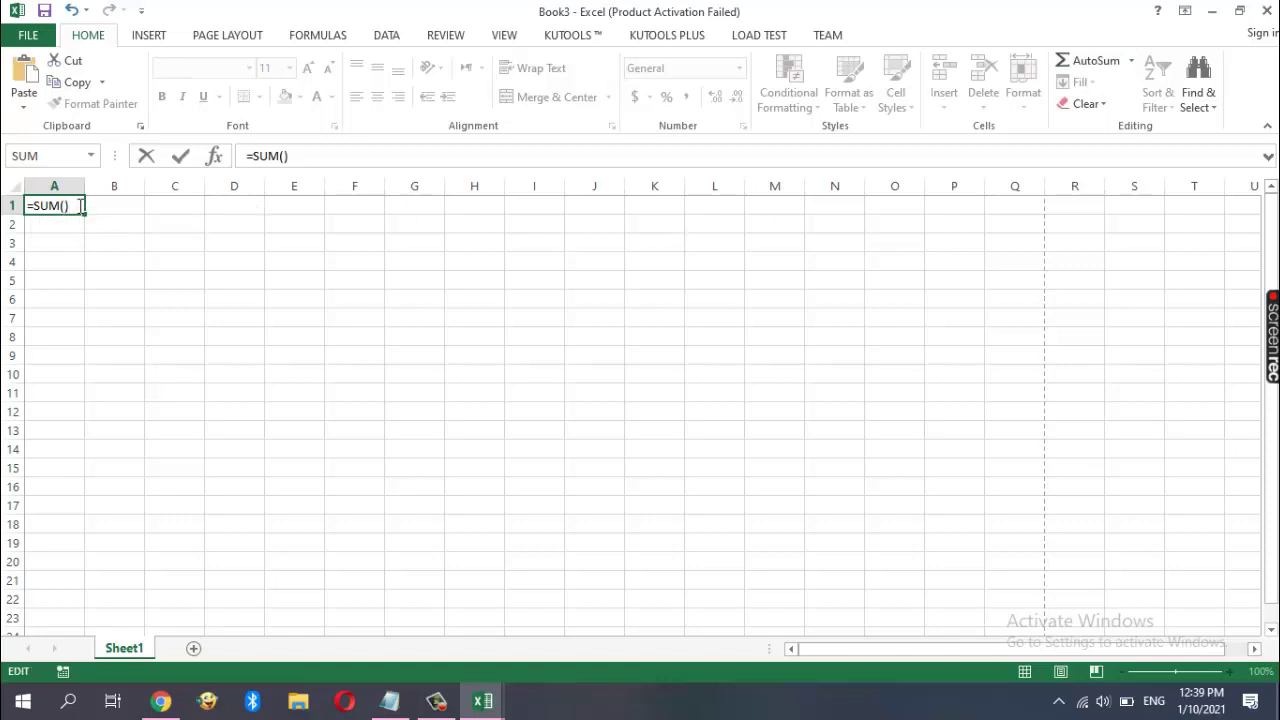
key("BackSpace")
key("BackSpace")
key("BackSpace")
key("BackSpace")
key("BackSpace")
key("BackSpace")
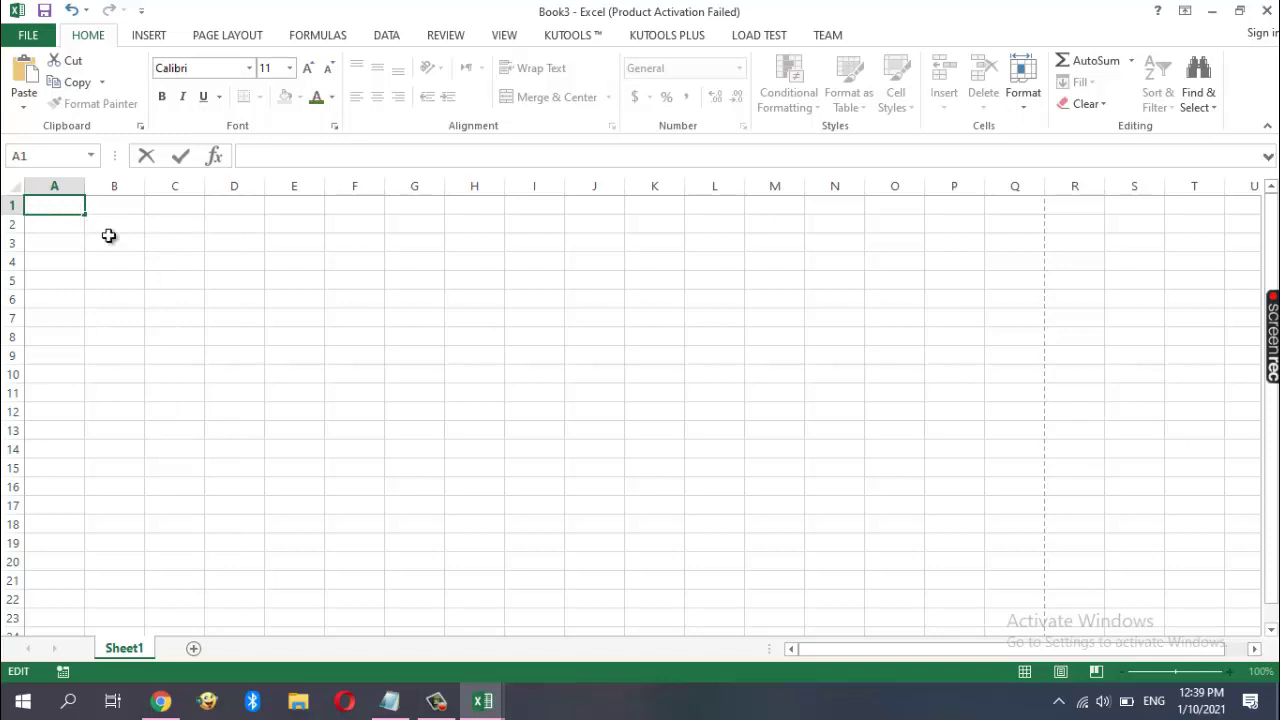
left_click(434, 702)
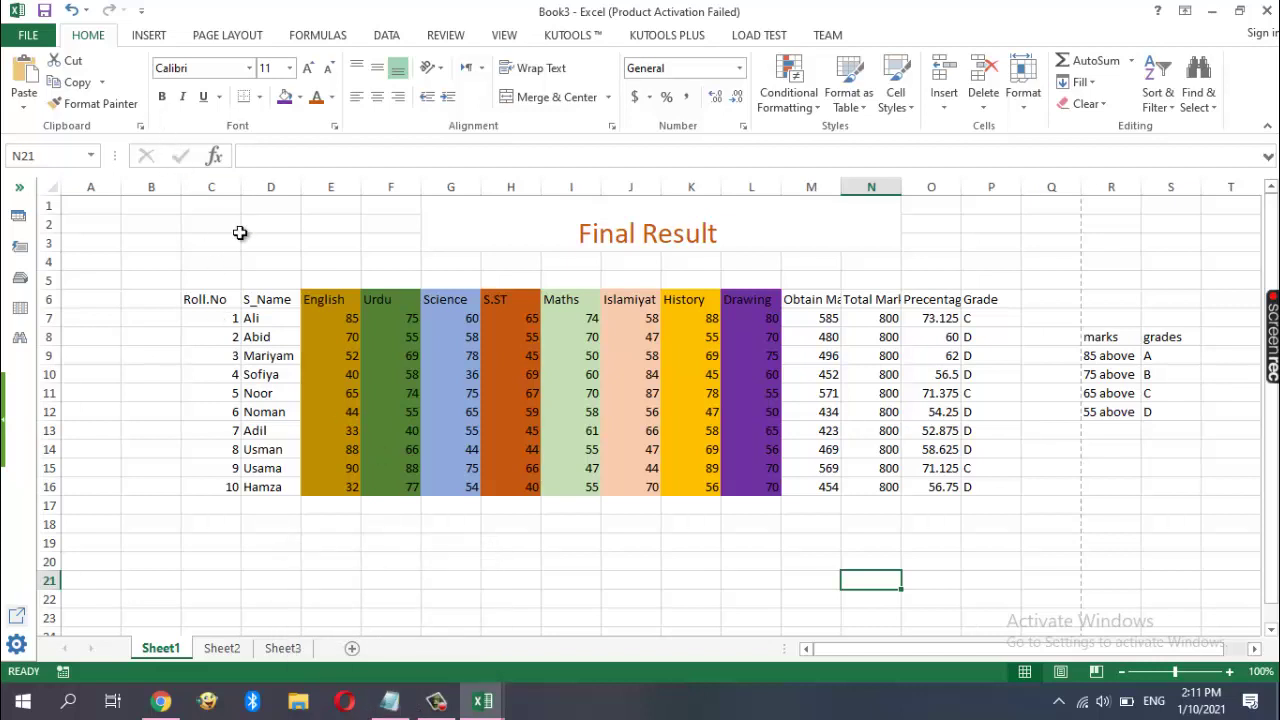
Add the note 'how to insert picture in MS Excel sheet ?' on a new Notepad line, then minimize Notepad
left_click(148, 36)
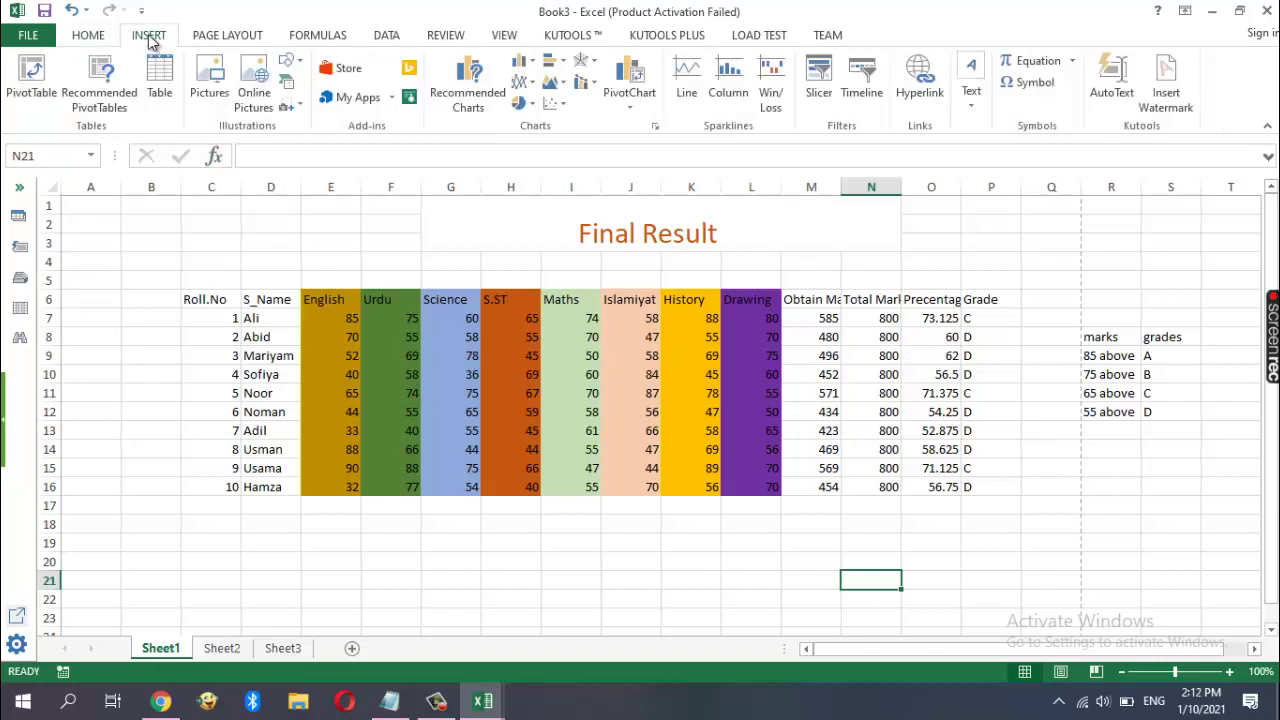
left_click(390, 702)
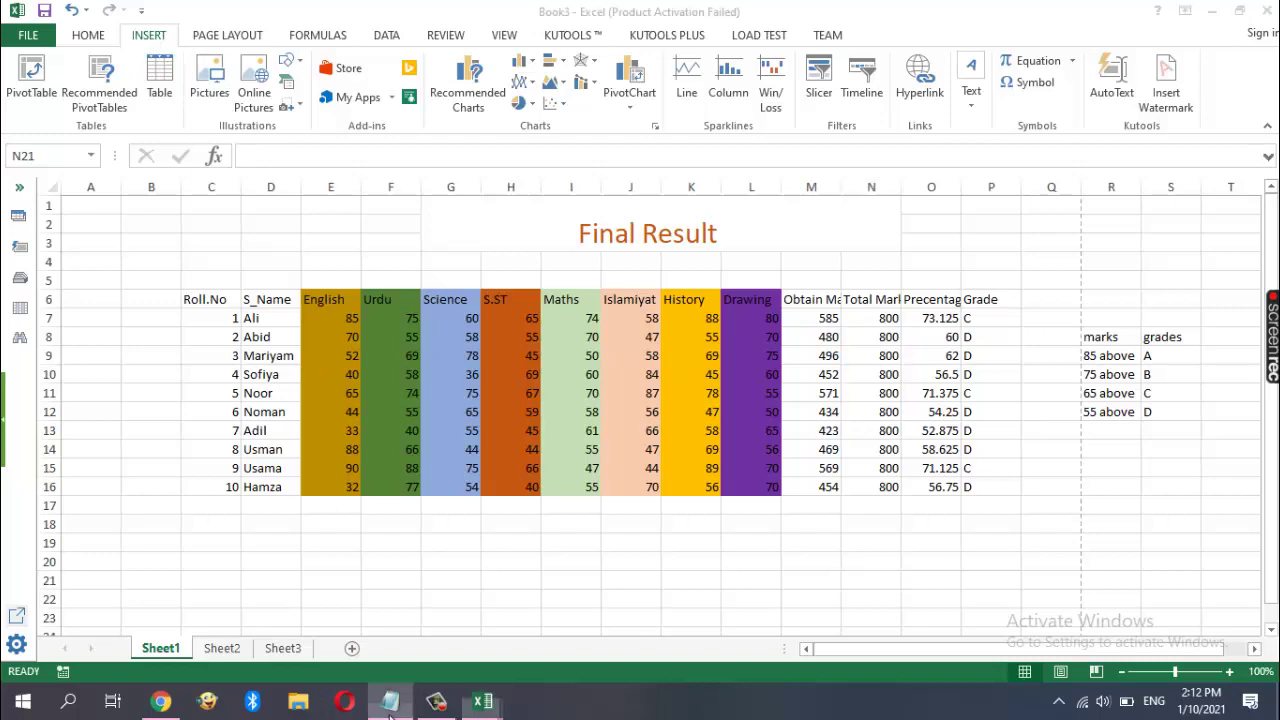
key("Return")
key("Return")
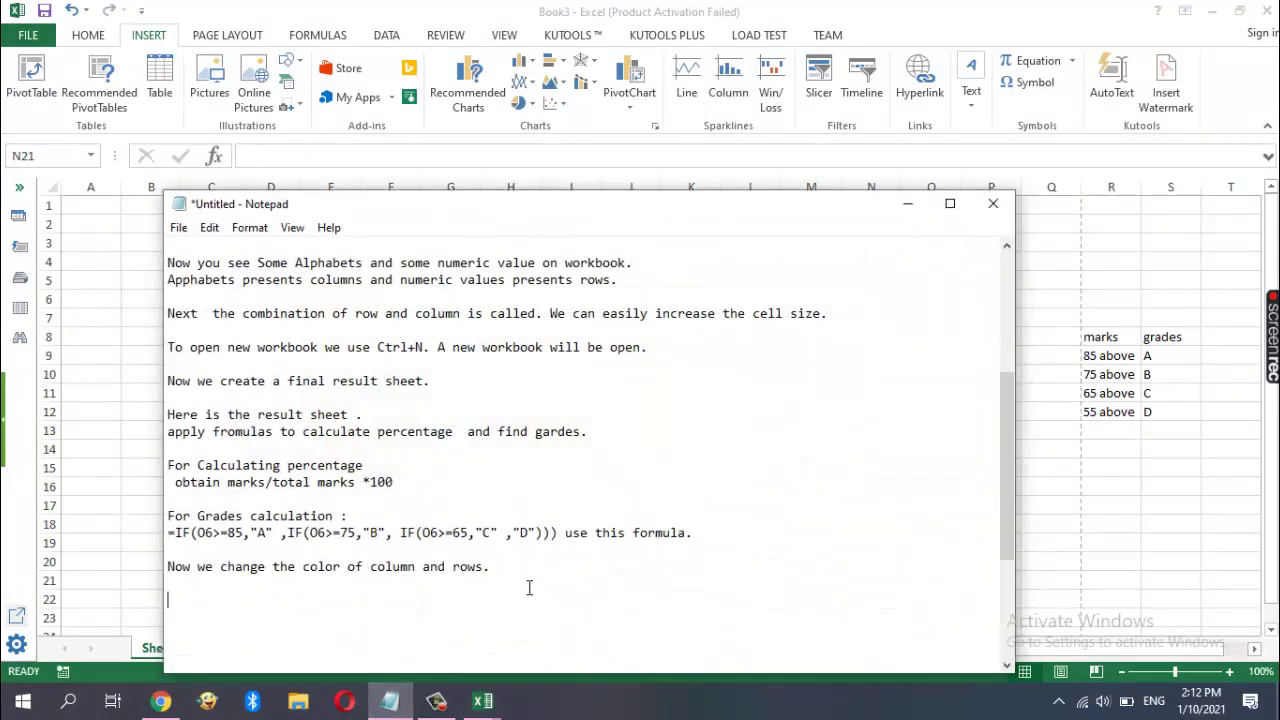
type("ho")
type("w to")
type("insert")
type("picture")
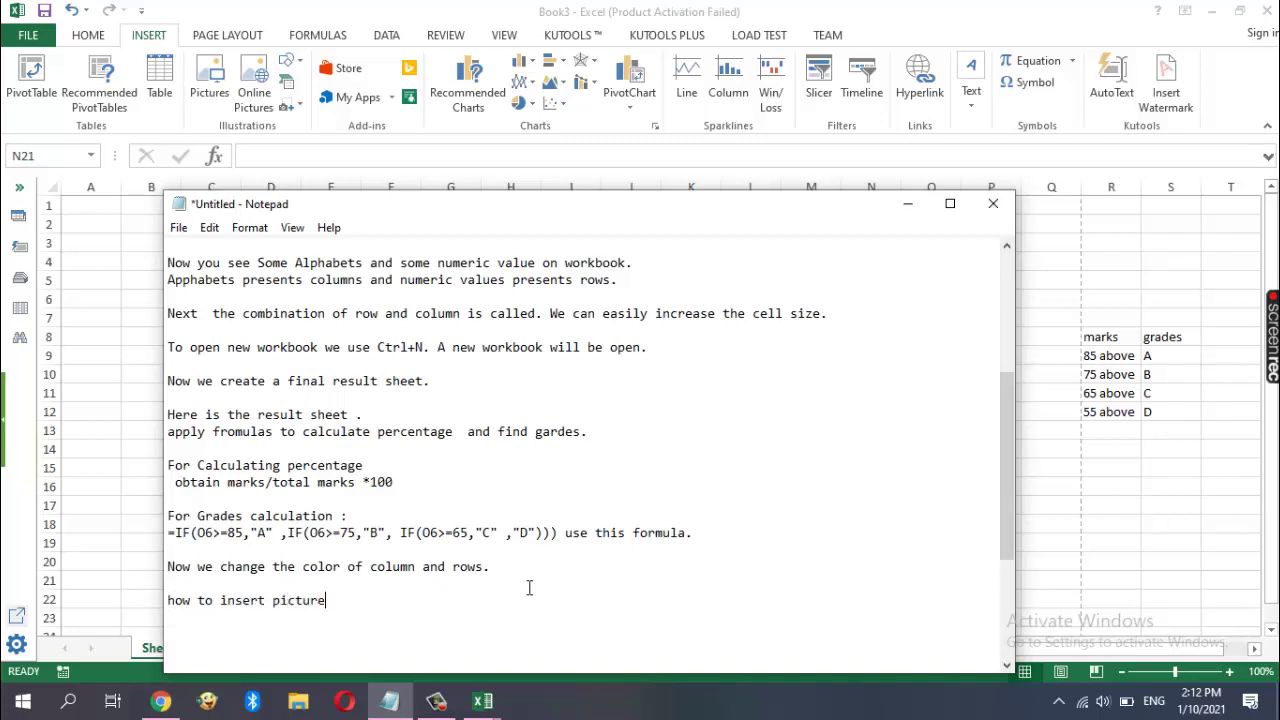
type(" in Ms ")
type("S")
type(" Exc")
type("el s")
type("heet ?")
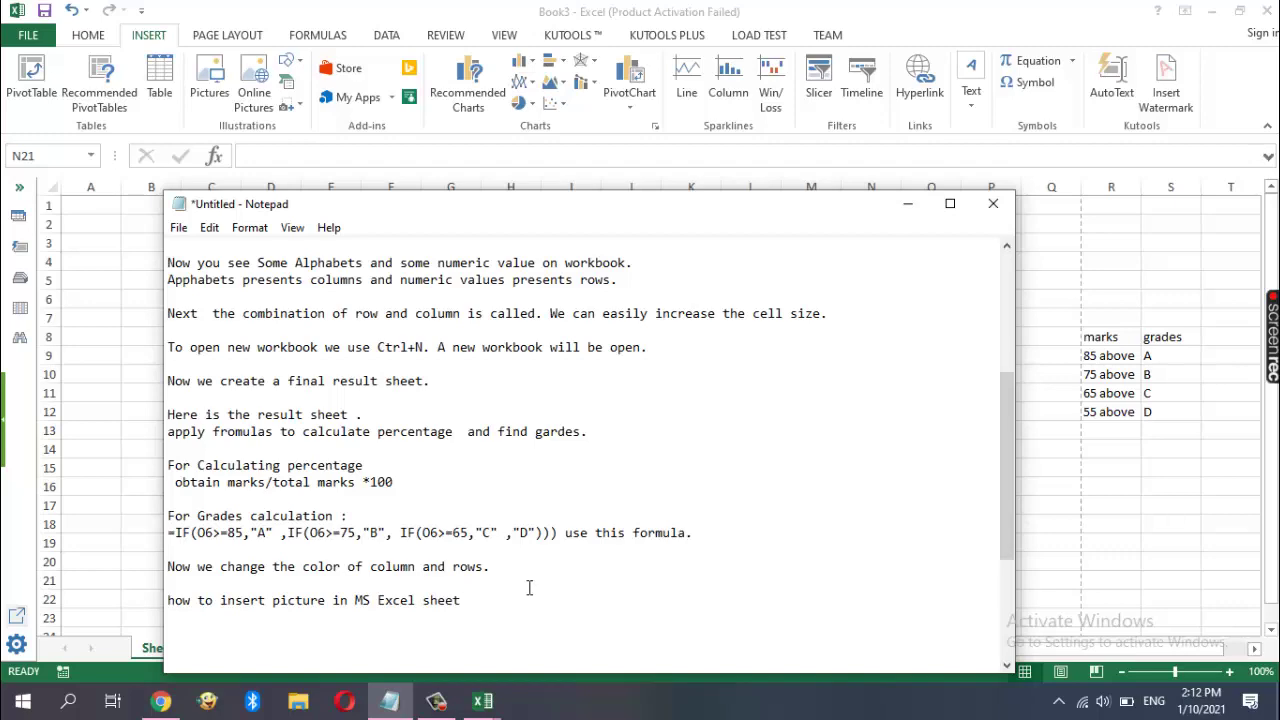
left_click(907, 204)
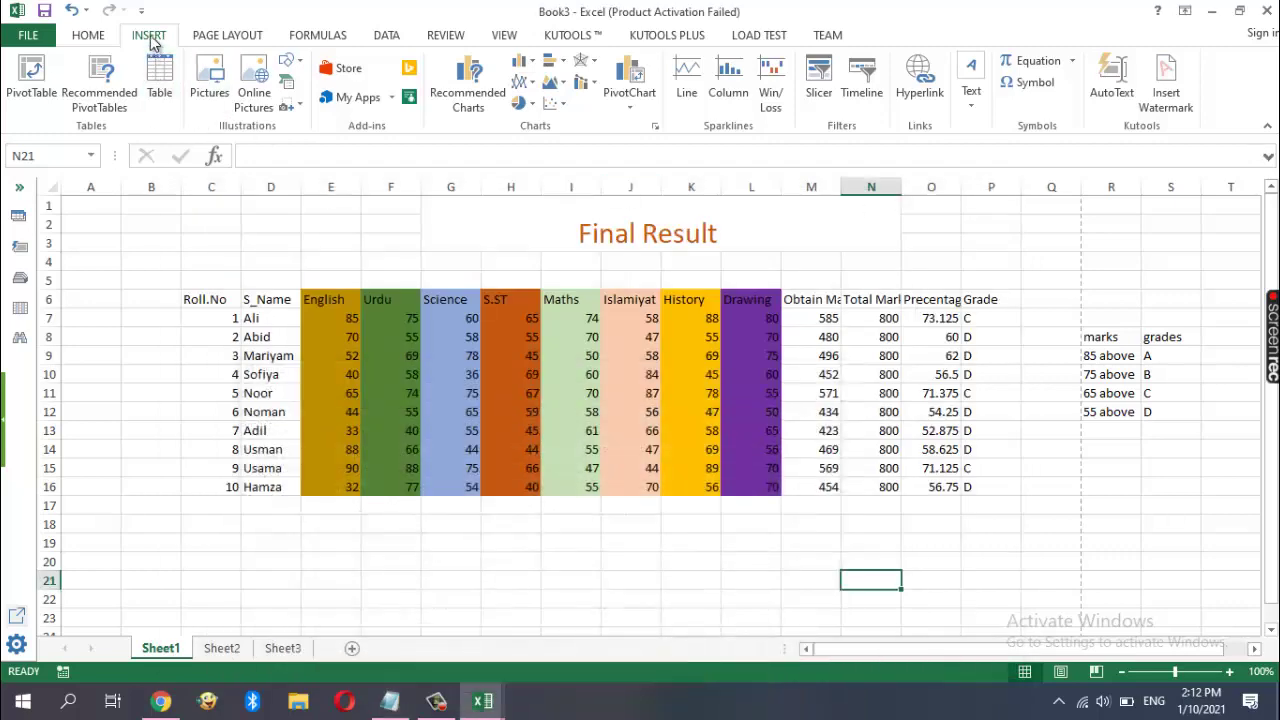
Insert the new.PNG 'Yes' picture, enlarge it to 0.98" by 1.44", and place it below the marks table
left_click(212, 98)
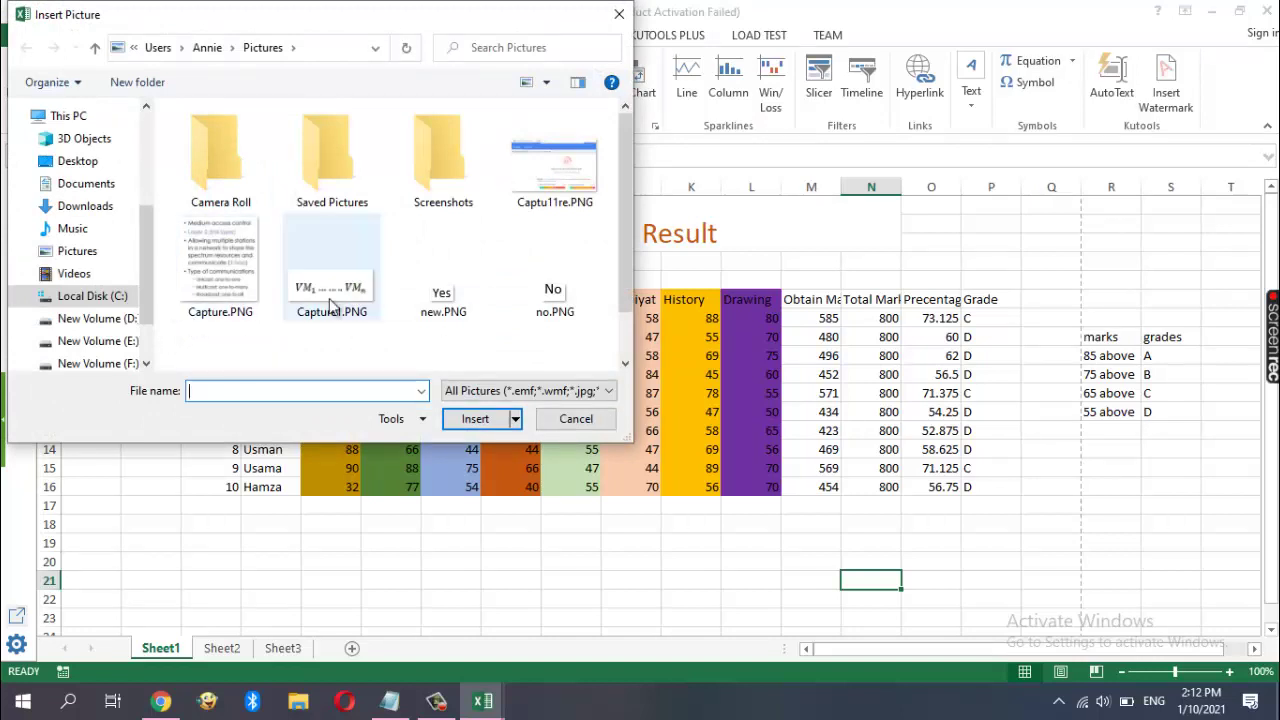
left_click(435, 305)
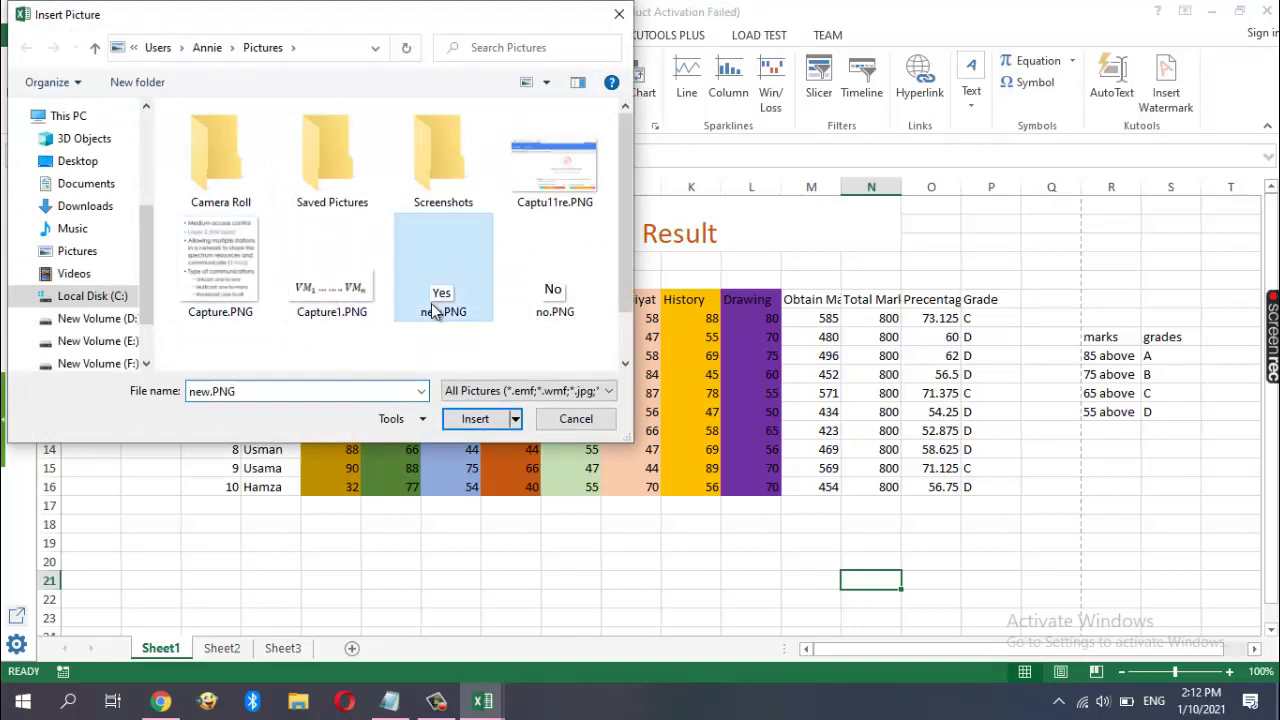
left_click(475, 419)
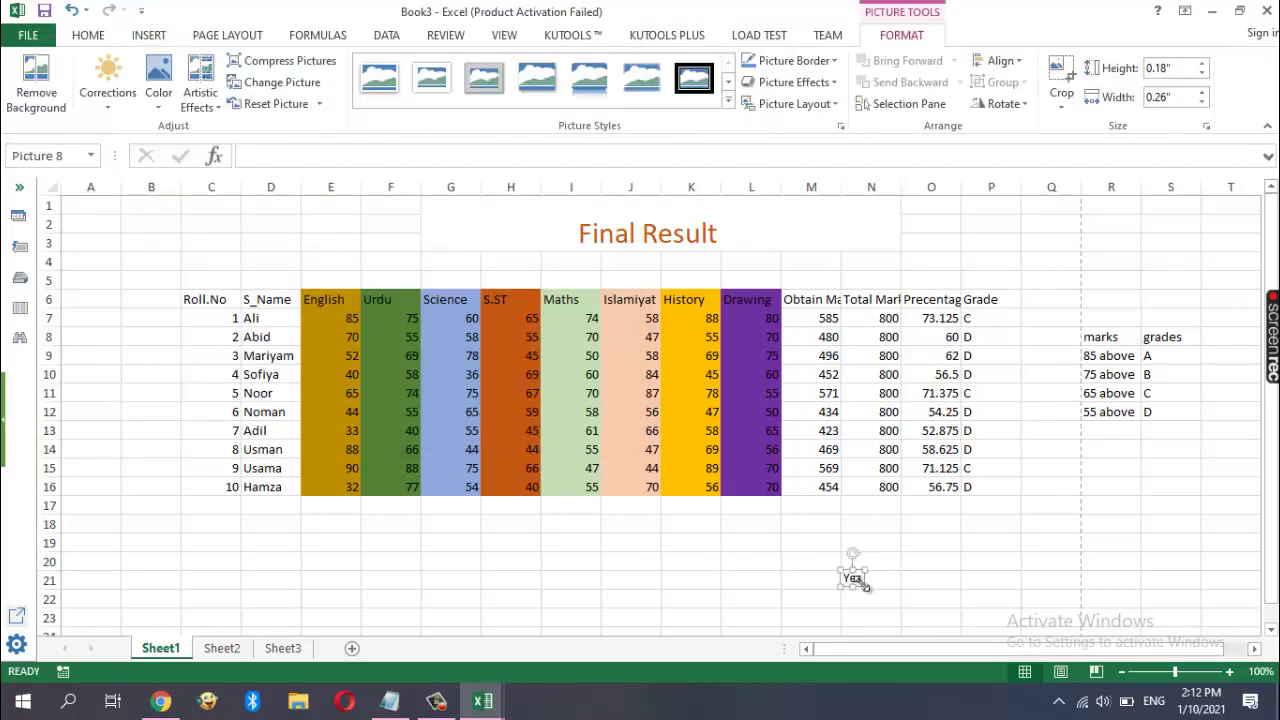
left_click_drag(865, 588, 939, 638)
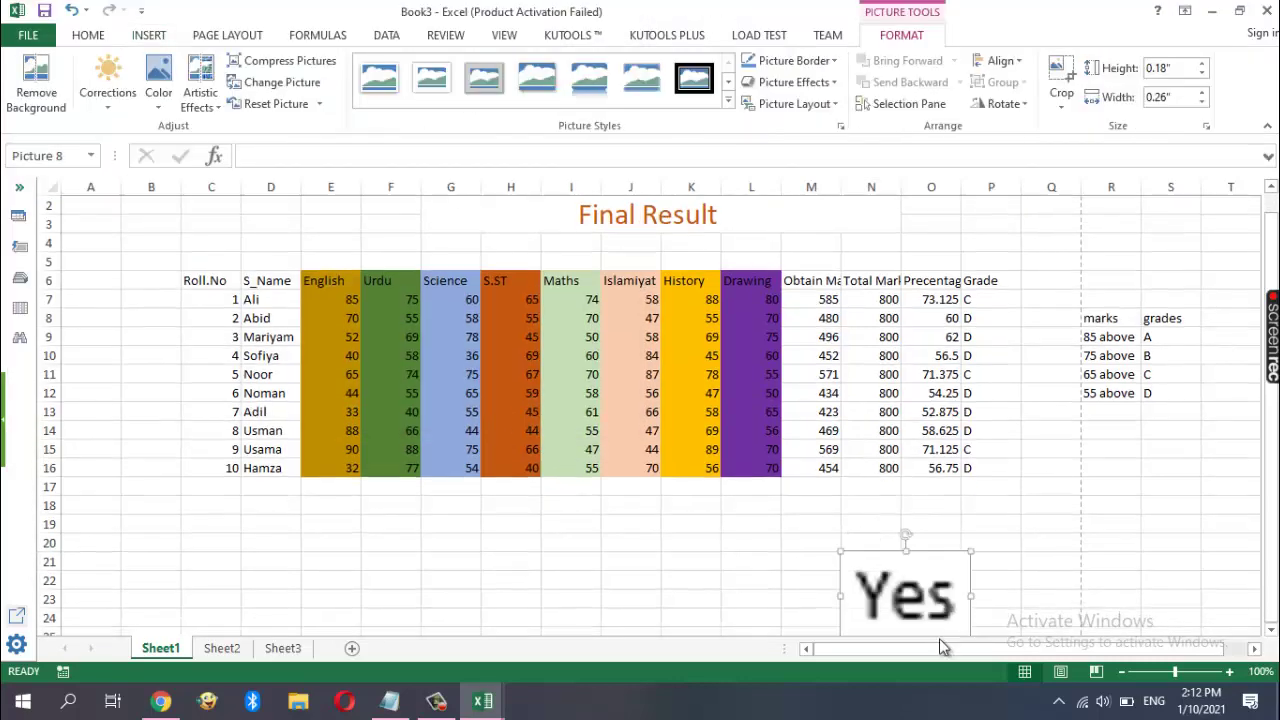
left_click_drag(898, 585, 815, 533)
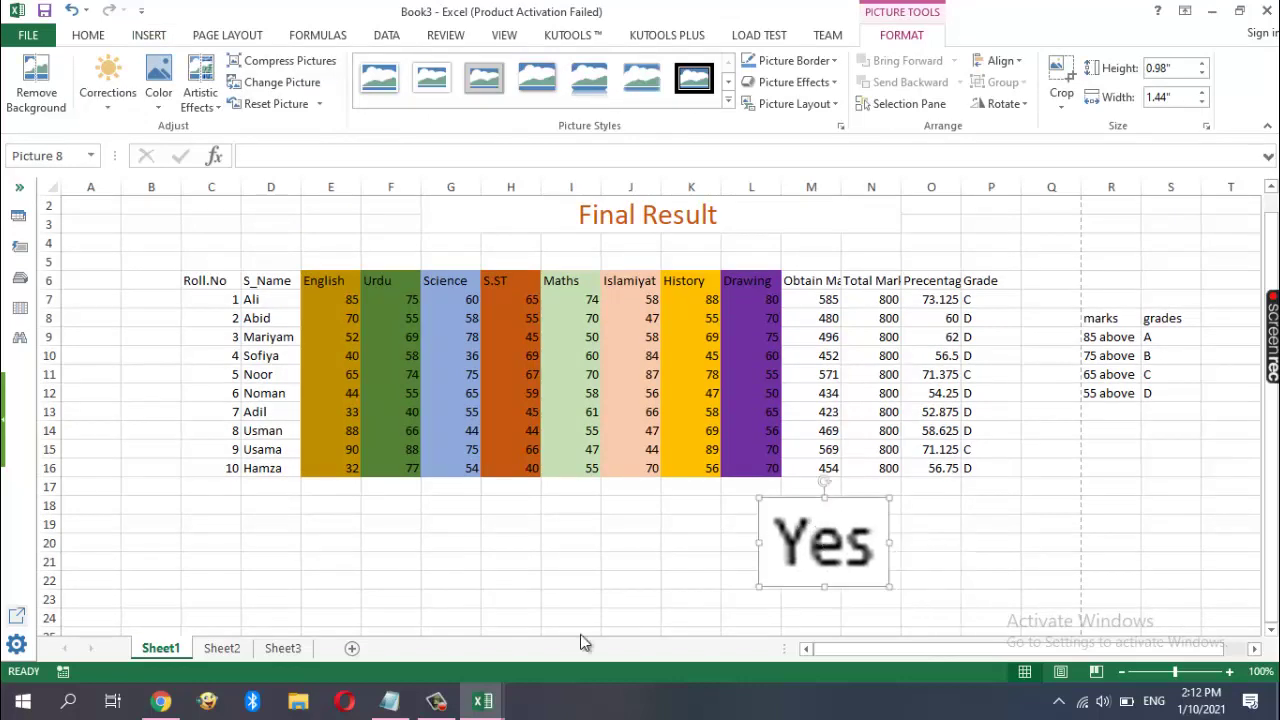
mouse_move(483, 701)
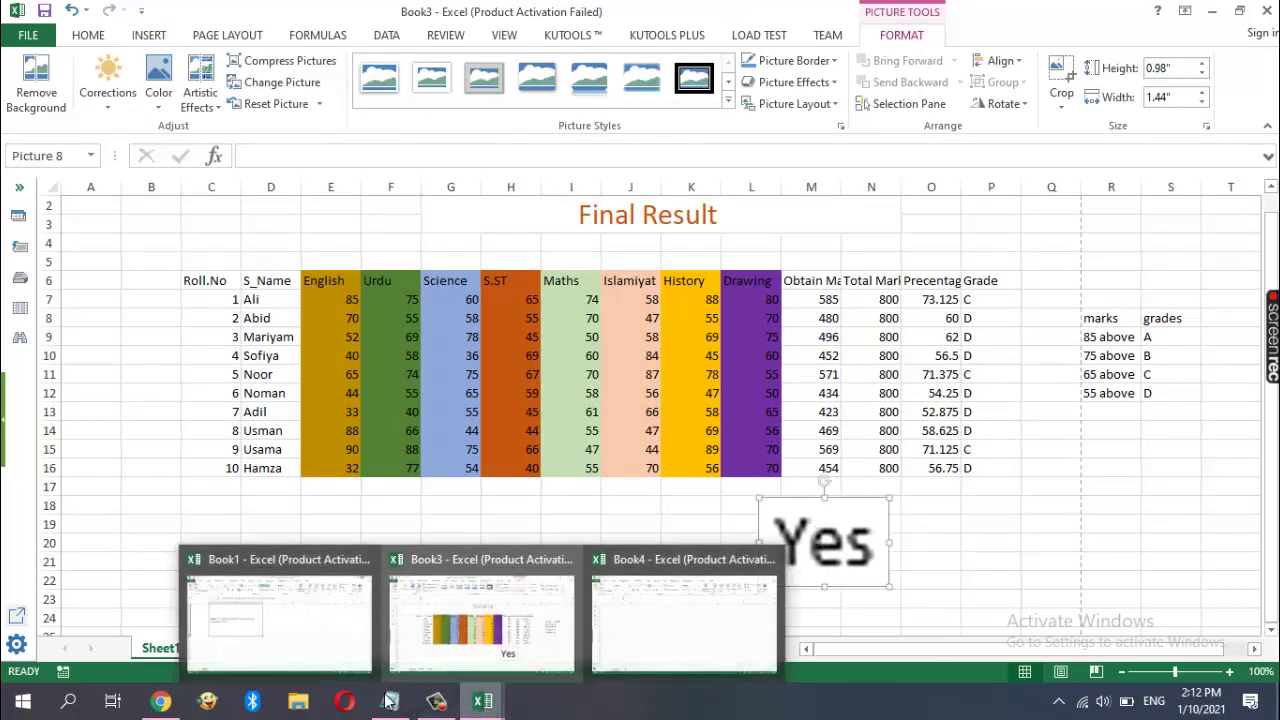
Write the picture steps in Notepad: Insert tab, picture icon, choose the desired picture
left_click(390, 701)
key("Return")
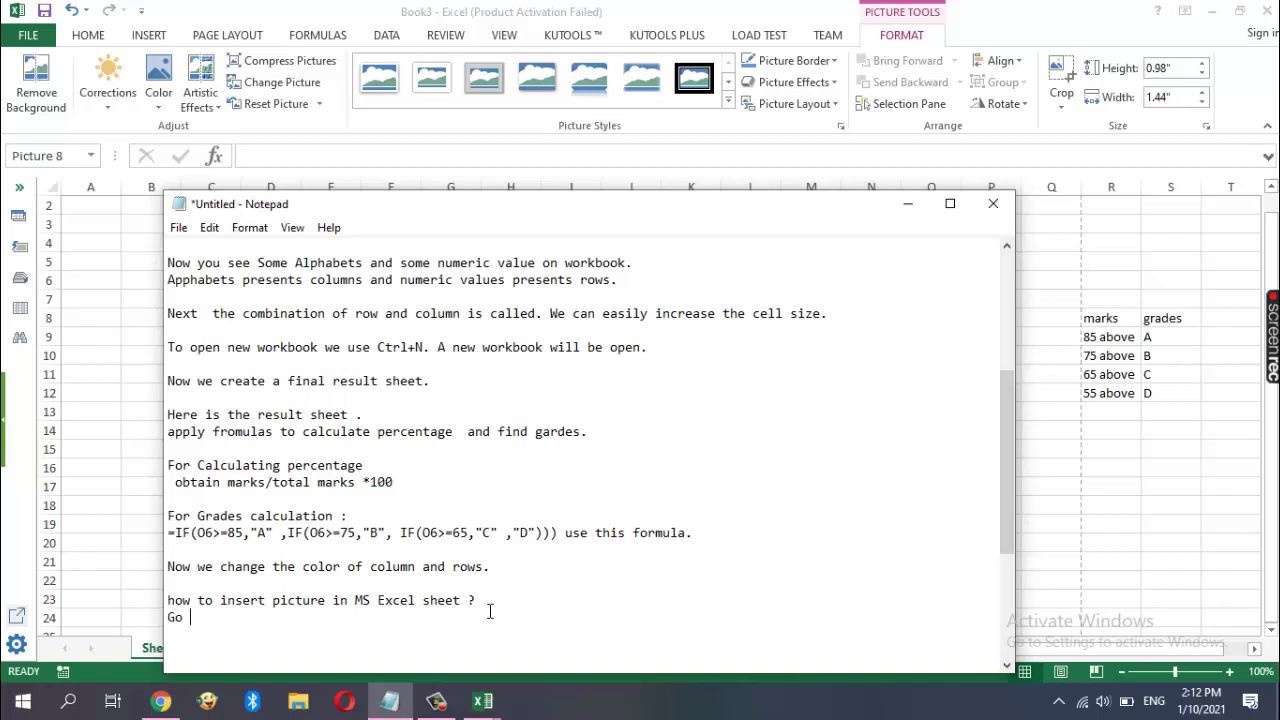
type("to inser")
type("t tab c")
type("lick on")
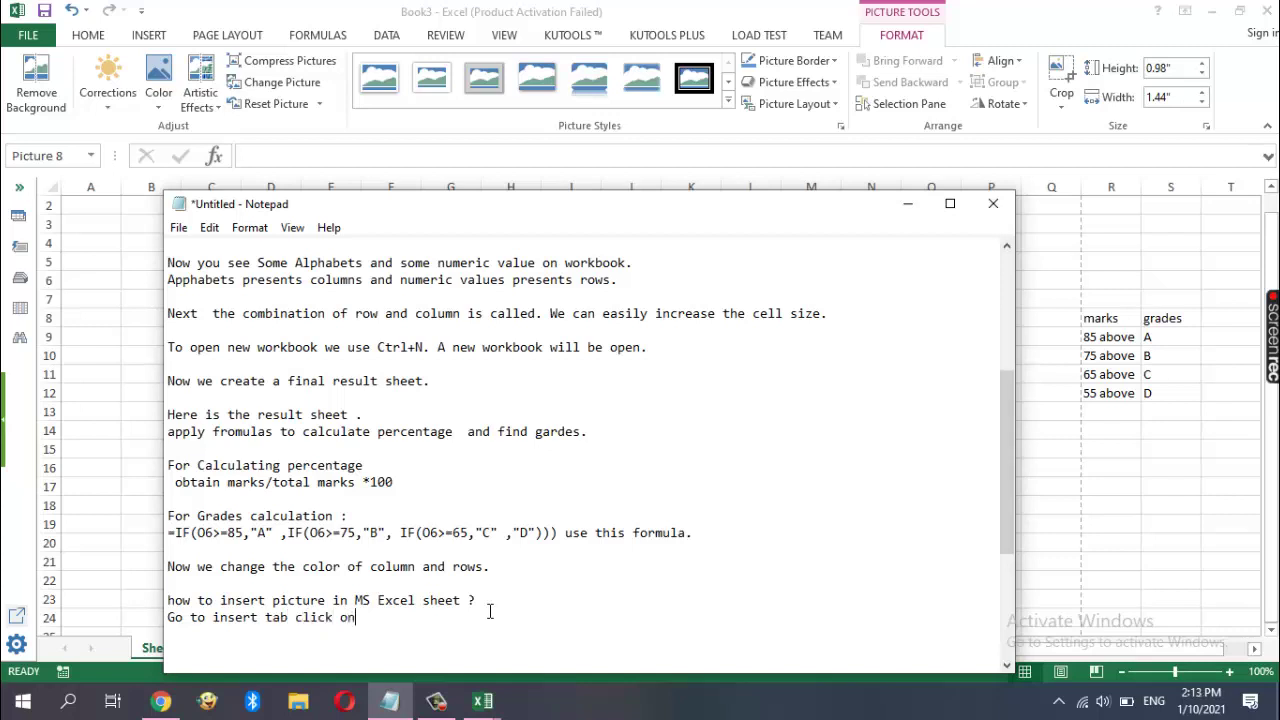
type(" pict")
type("ure icon a")
type("nd se")
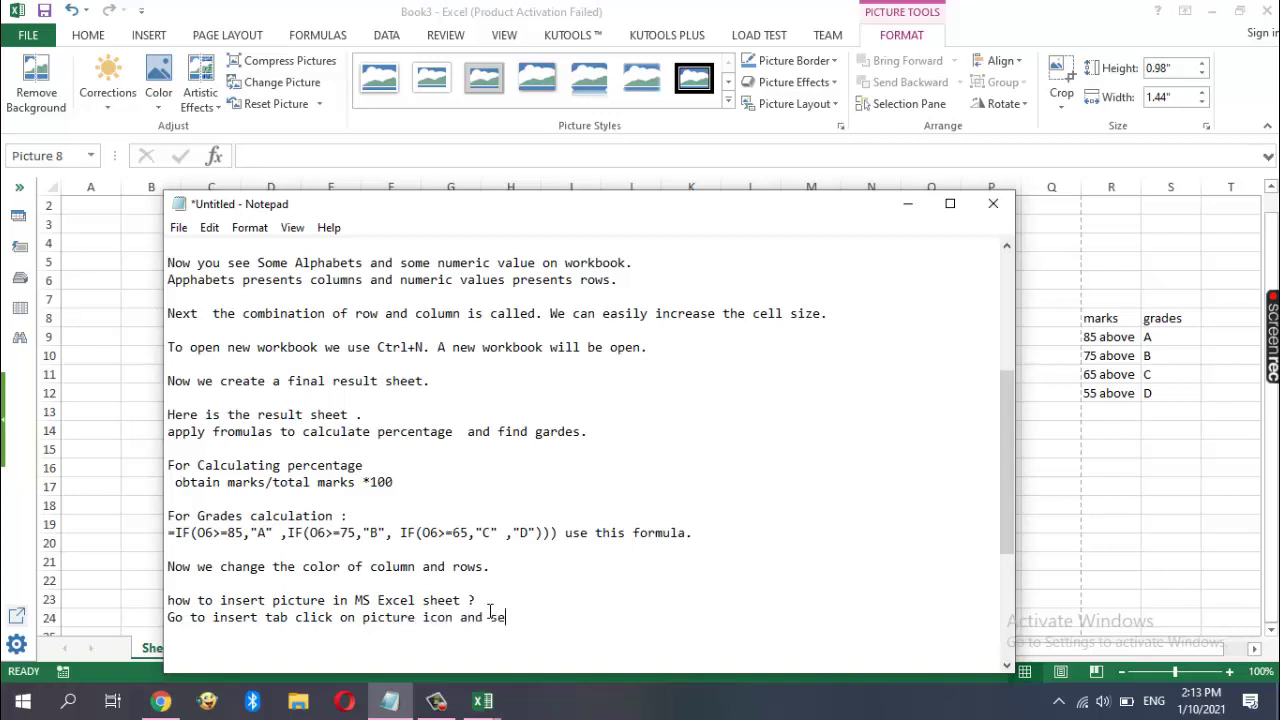
type("lect the ")
type("desire ")
type("pictu")
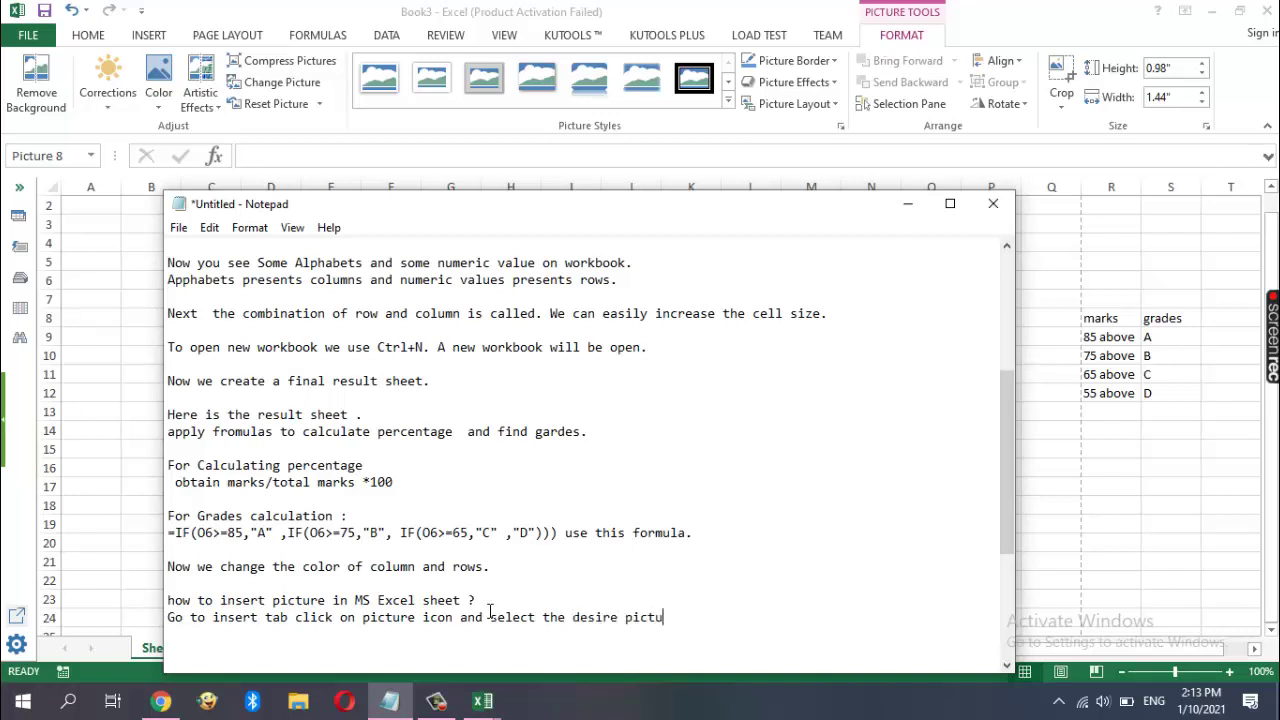
type("re ")
type("then pictu")
type("re ")
type("will be a")
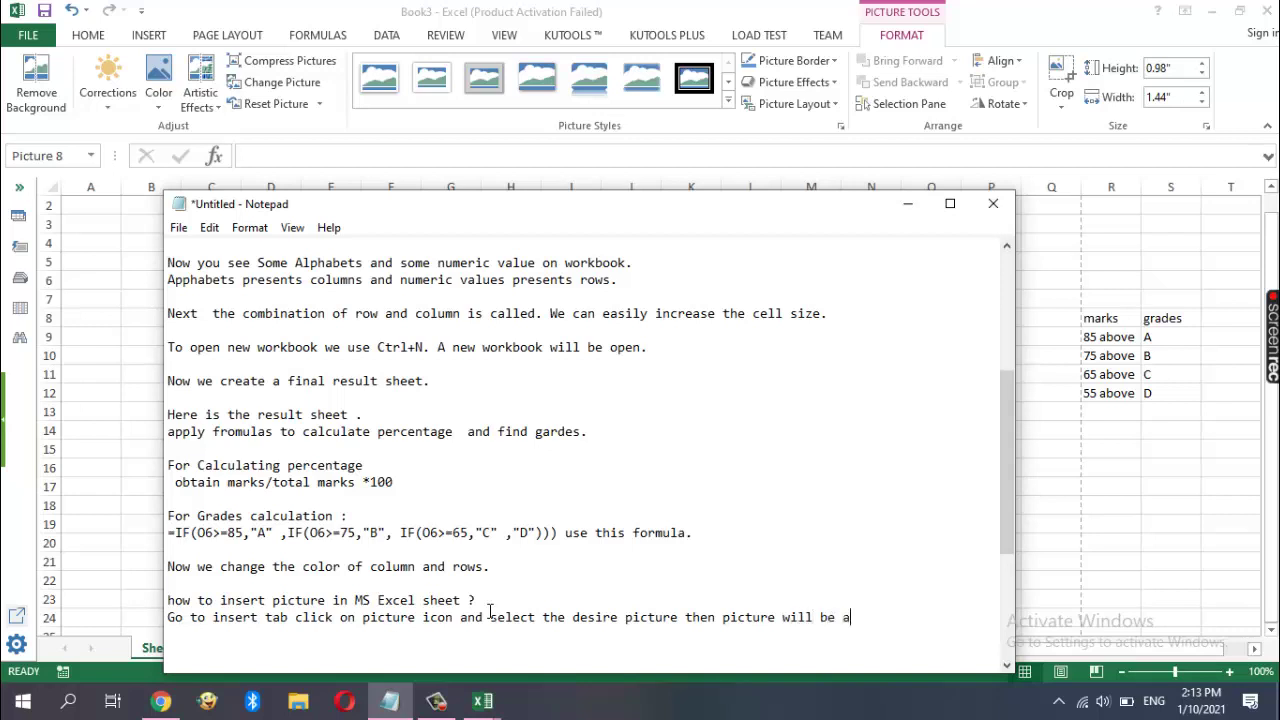
type("dded int")
type("o y")
type("out")
key("BackSpace")
type("r e")
type("xcel ")
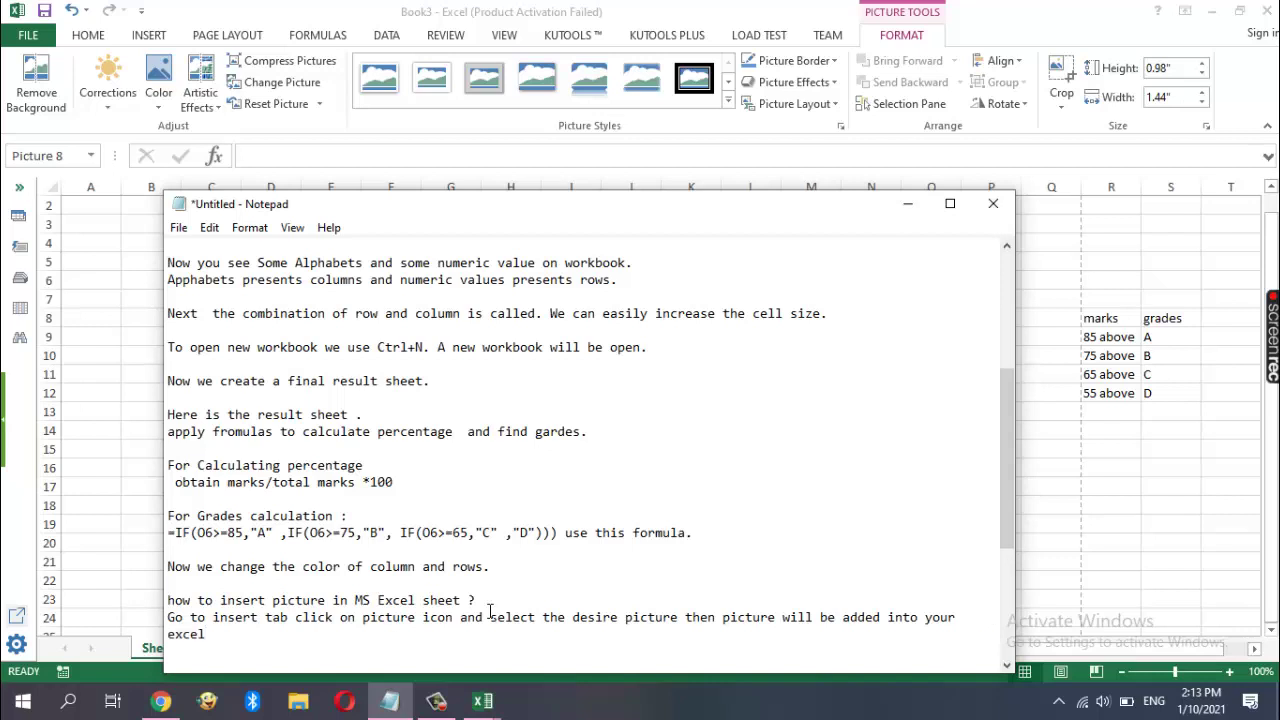
type("shhet")
key("BackSpace")
key("BackSpace")
type("ee")
type("t")
Add the question 'how i add multiples sheets in workbook?' on a new line
left_click_drag(1009, 445, 1007, 537)
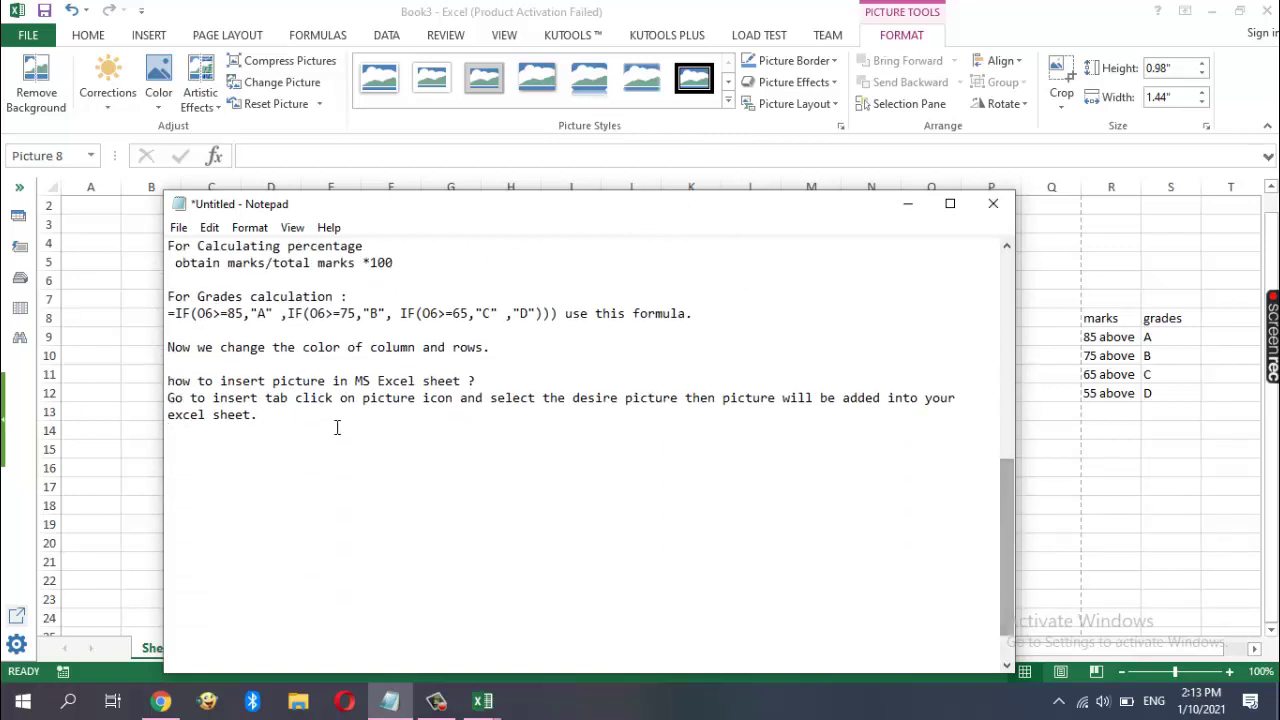
key("Return")
key("Return")
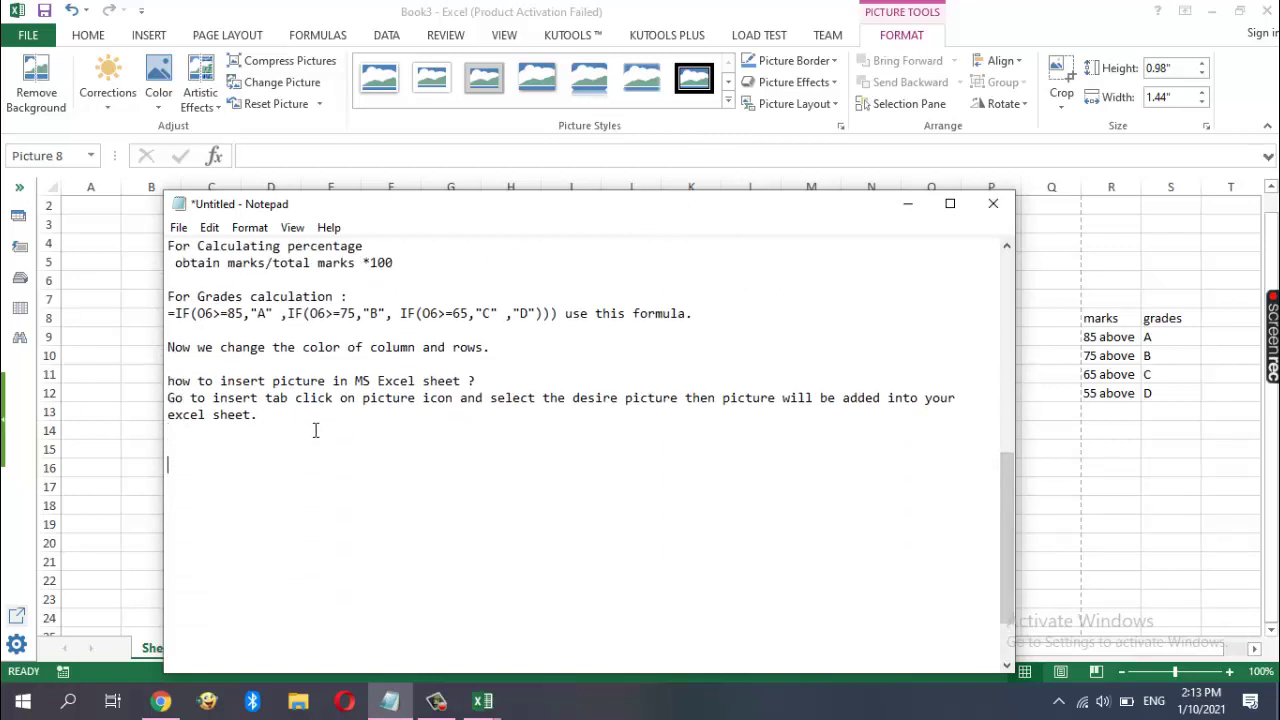
type("Next ")
type("how i a")
type("dd mul")
type("tiple")
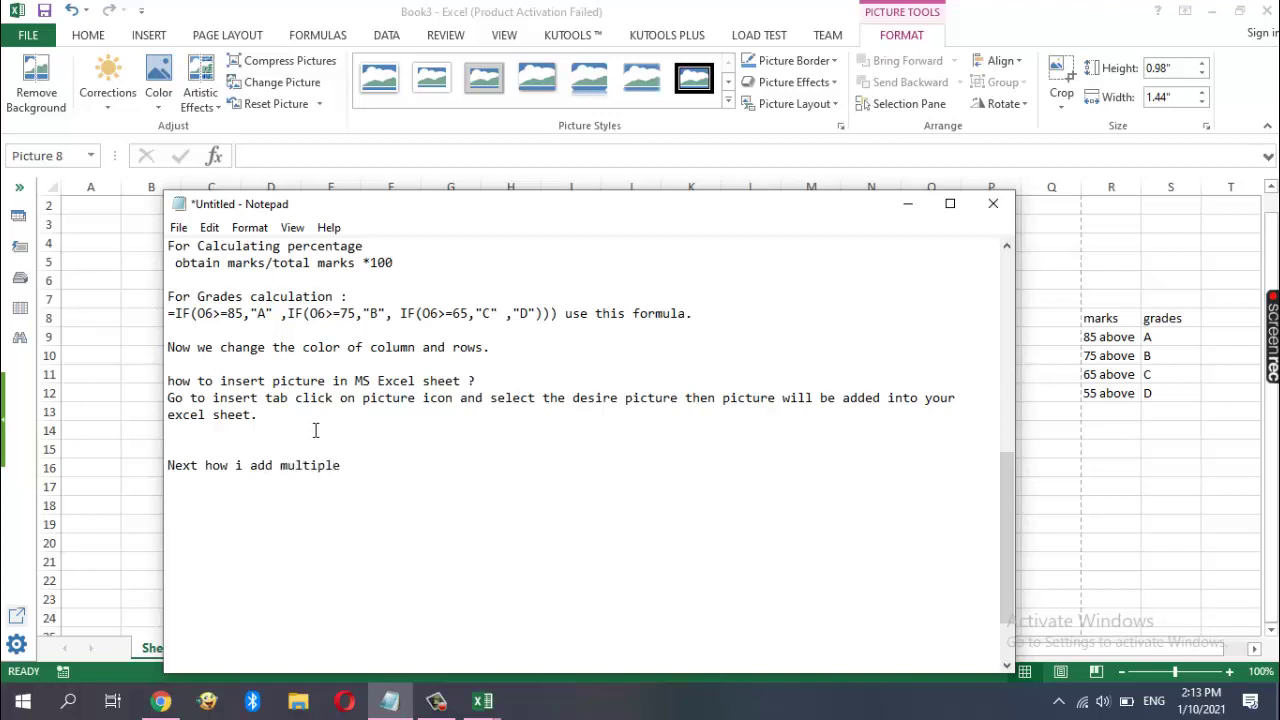
type("s she")
type("ets")
type(" in wor")
type("kbook")
type("?")
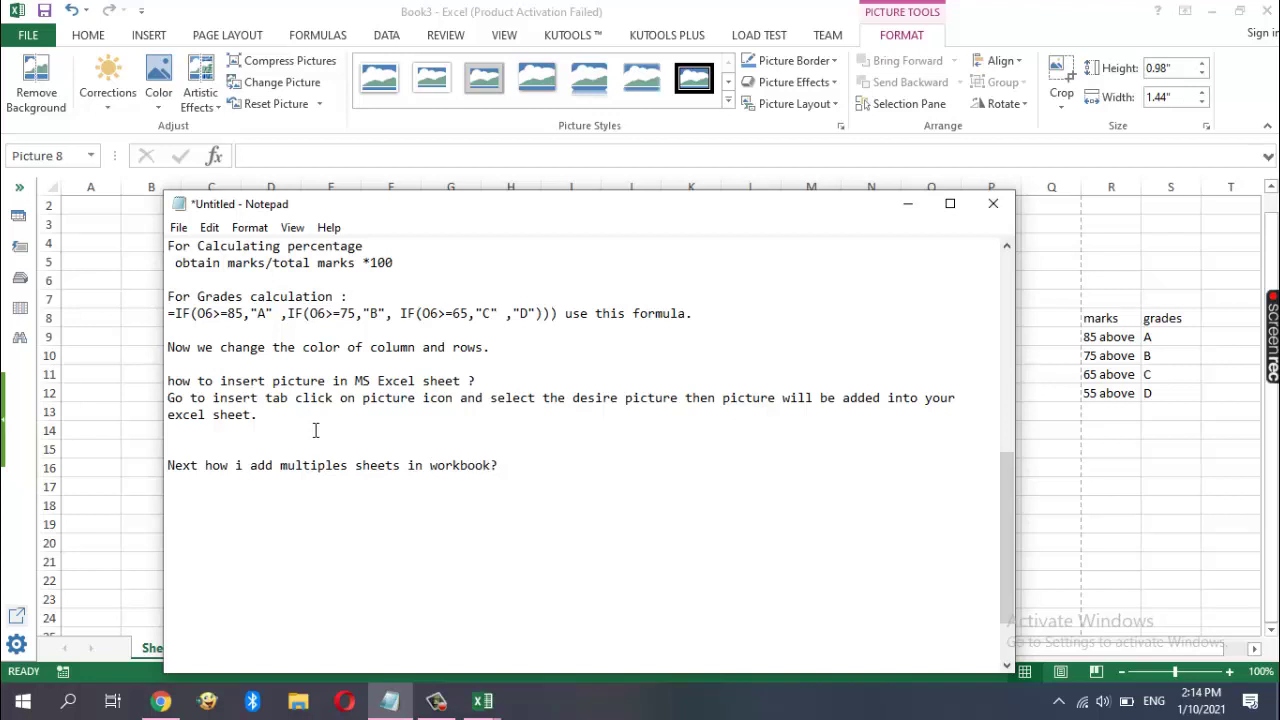
key("Return")
key("Return")
Minimize Notepad and add Sheet4, Sheet5 and Sheet6 with the New sheet button
left_click(905, 207)
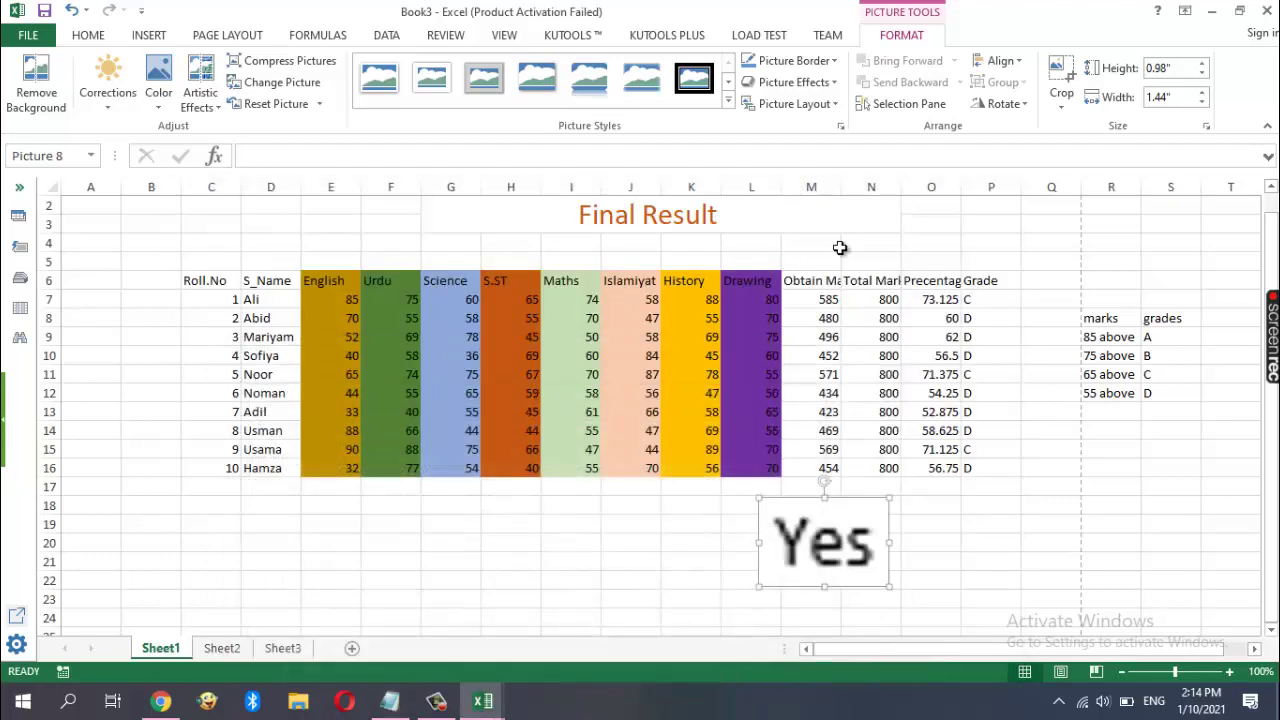
left_click(352, 649)
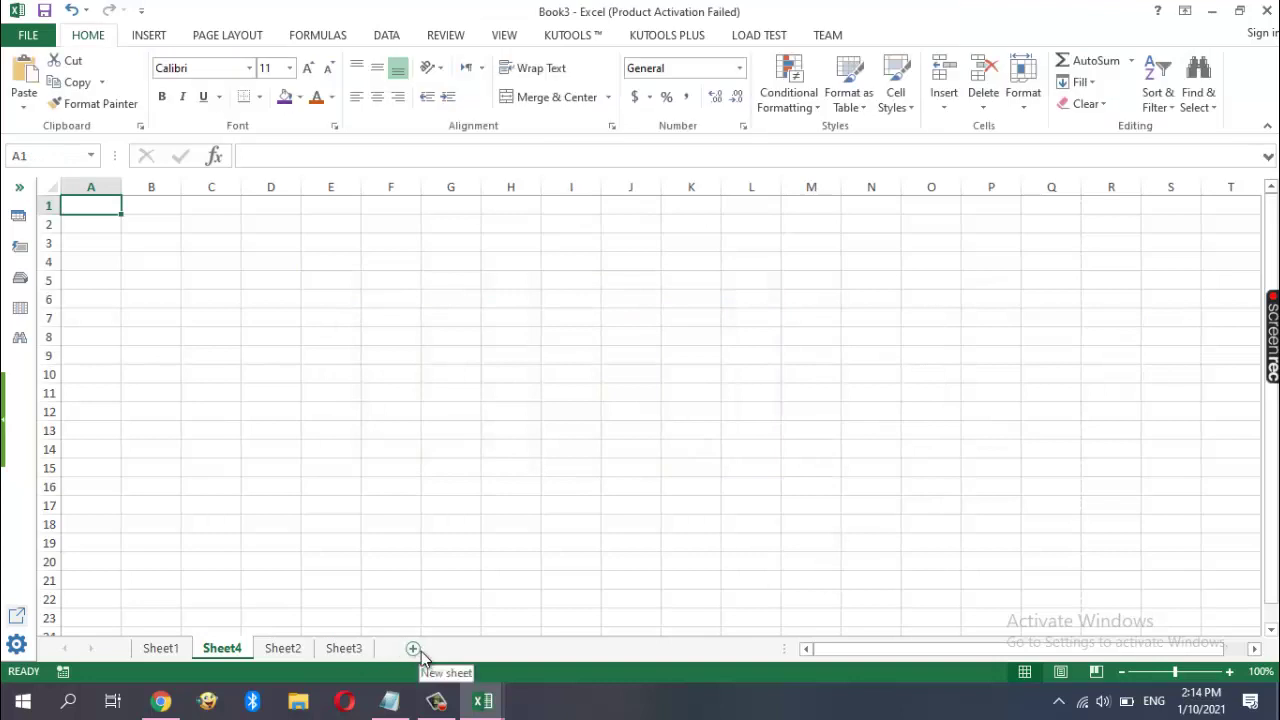
left_click(415, 649)
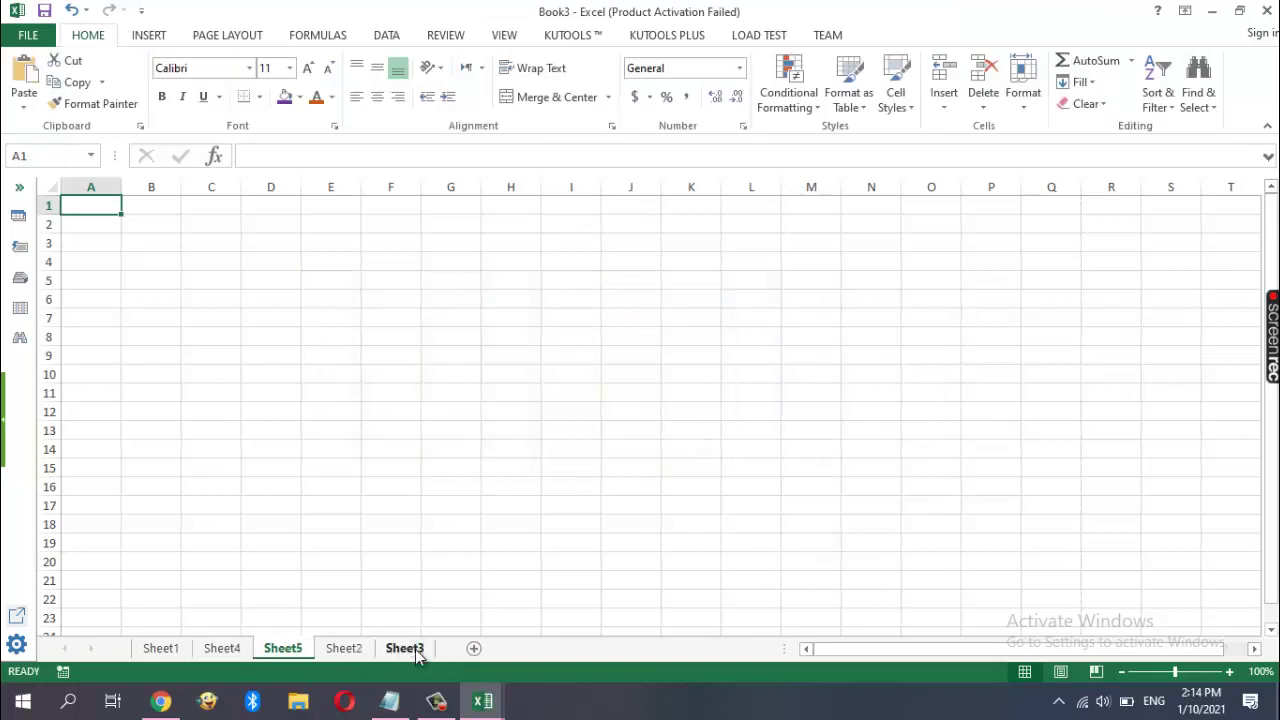
left_click(474, 648)
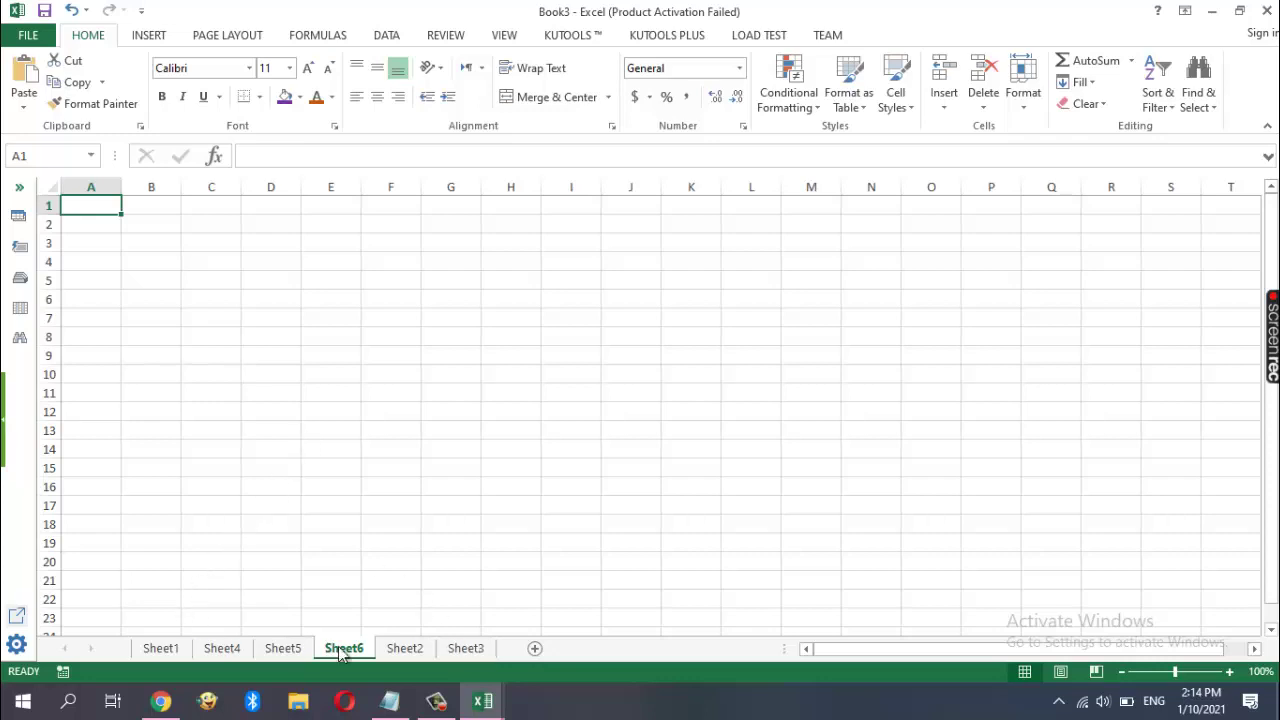
Briefly switch to the Book1 workbook, then return to Book3
left_click(494, 692)
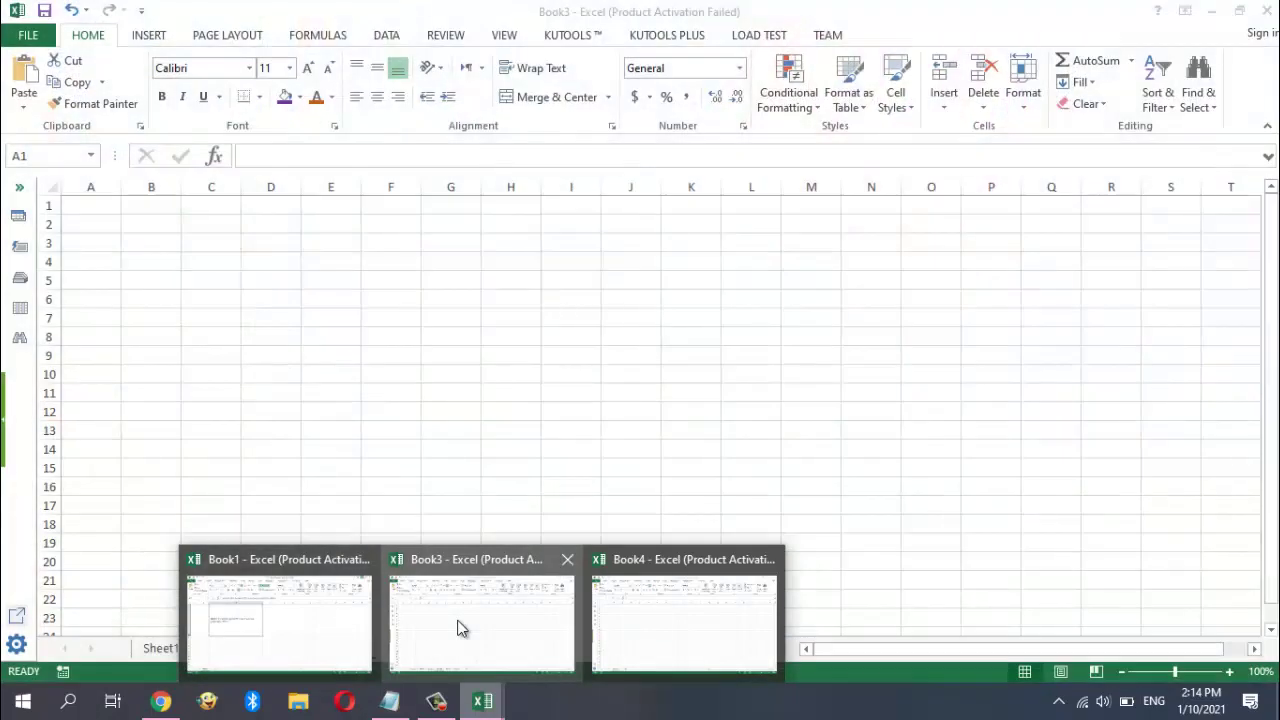
left_click(344, 638)
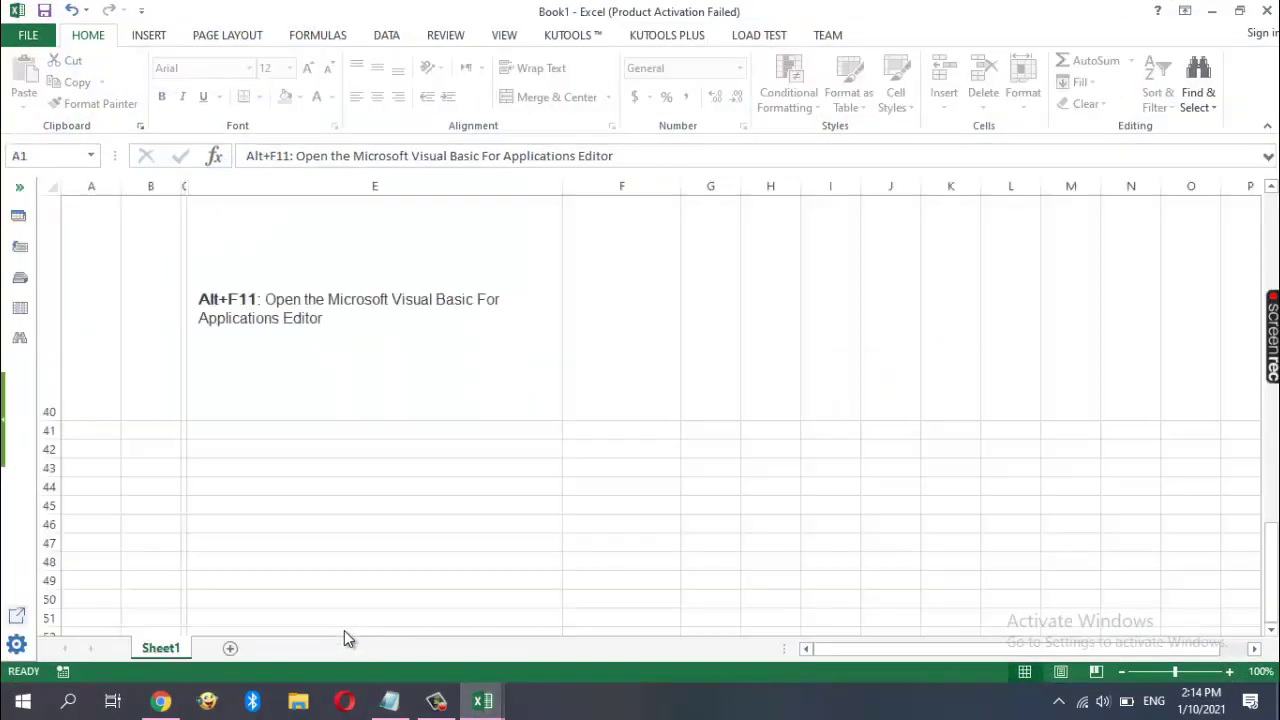
left_click(482, 700)
left_click(496, 660)
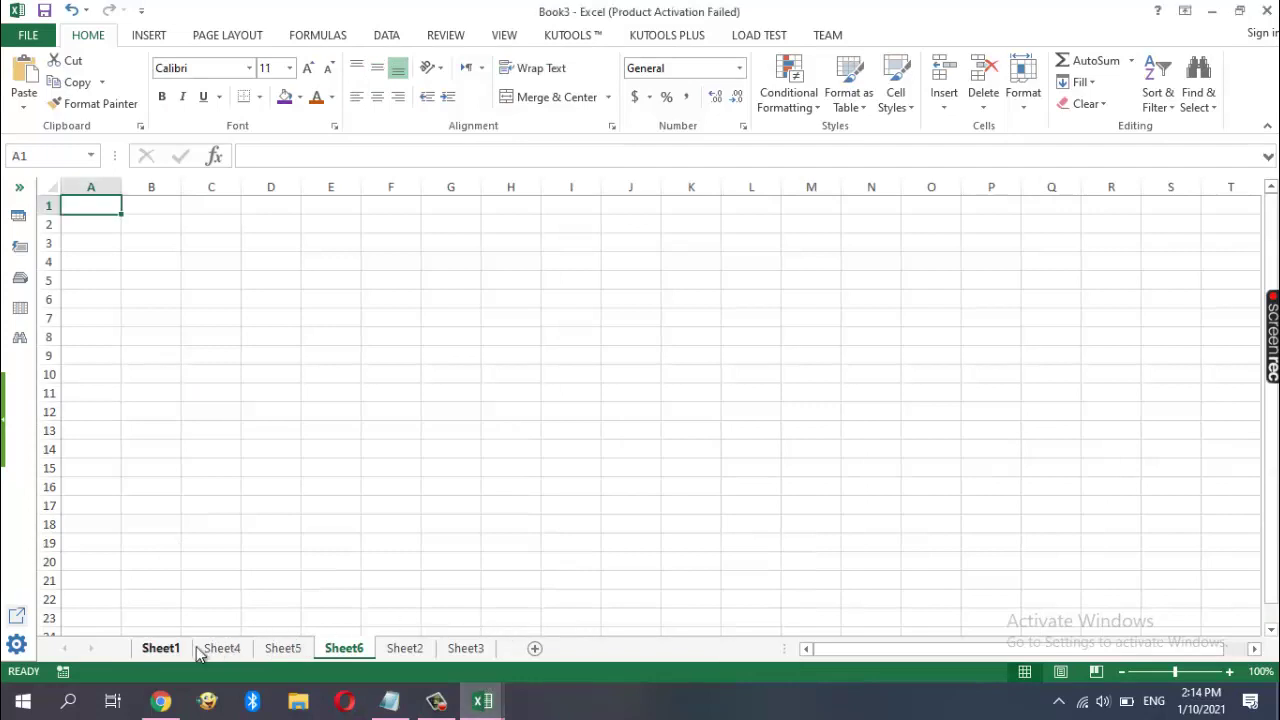
On Sheet1, delete the 'Yes' picture and bring the Notepad notes back in front
left_click(160, 648)
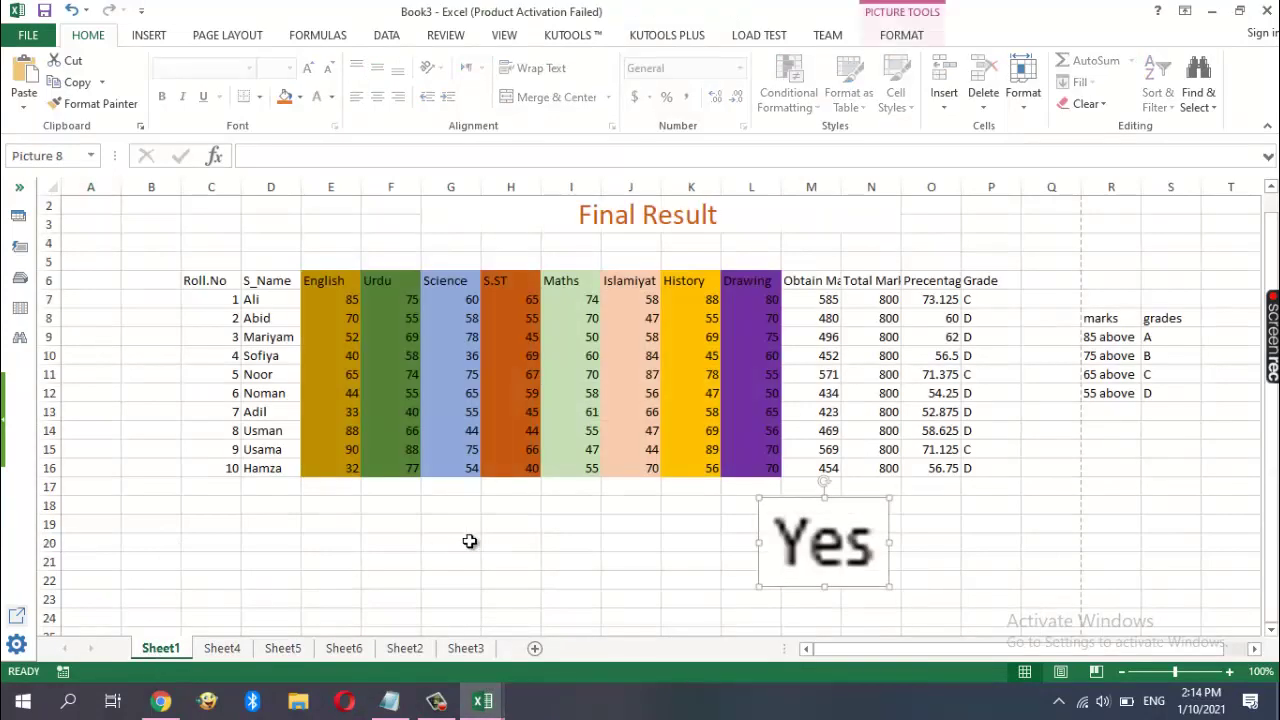
right_click(845, 541)
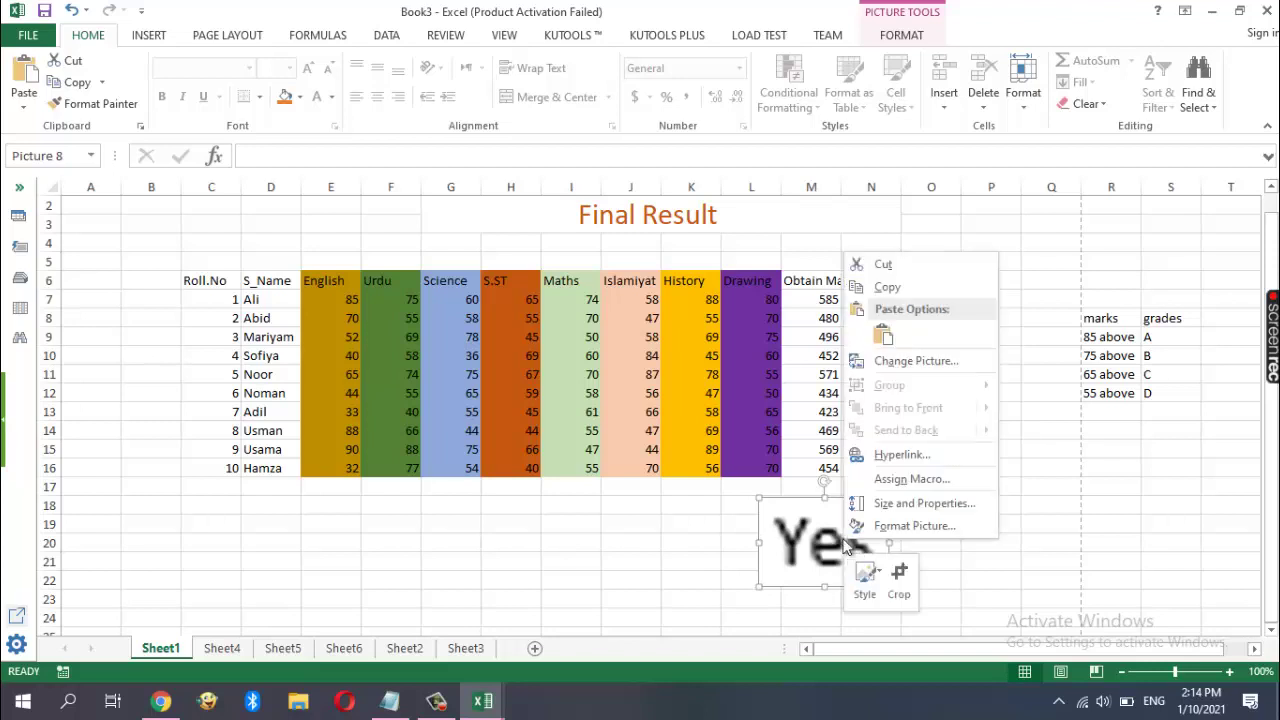
left_click(792, 558)
key("Delete")
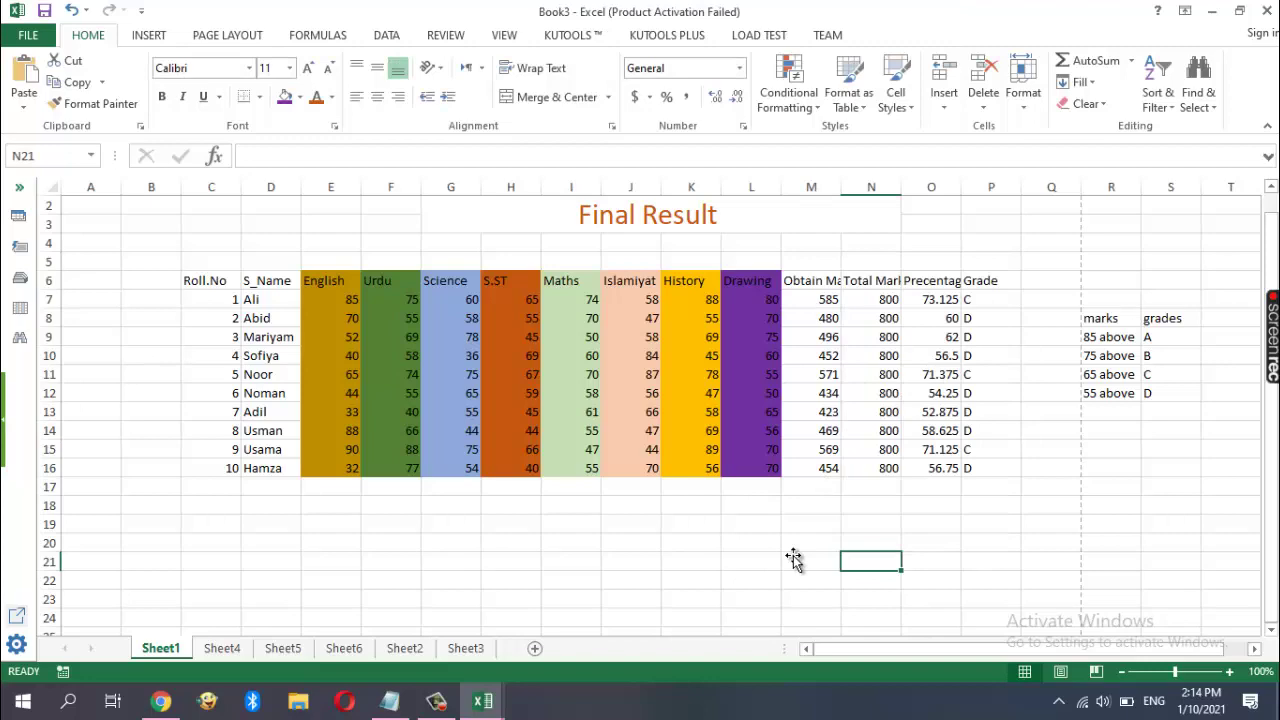
left_click(391, 702)
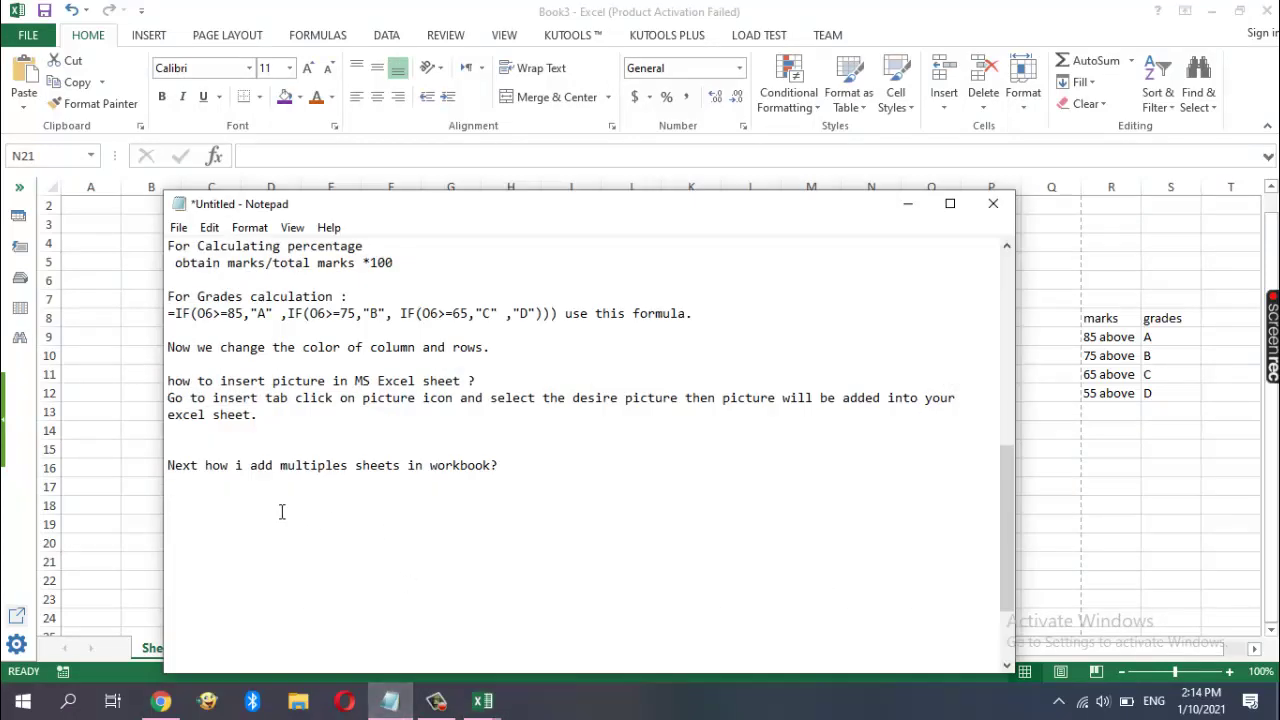
Type 'Next how to add charts in MS Excel' with its answer about available chart templates
type("Next h")
type("ow to ")
type("add ")
type("charts ")
type("in MS")
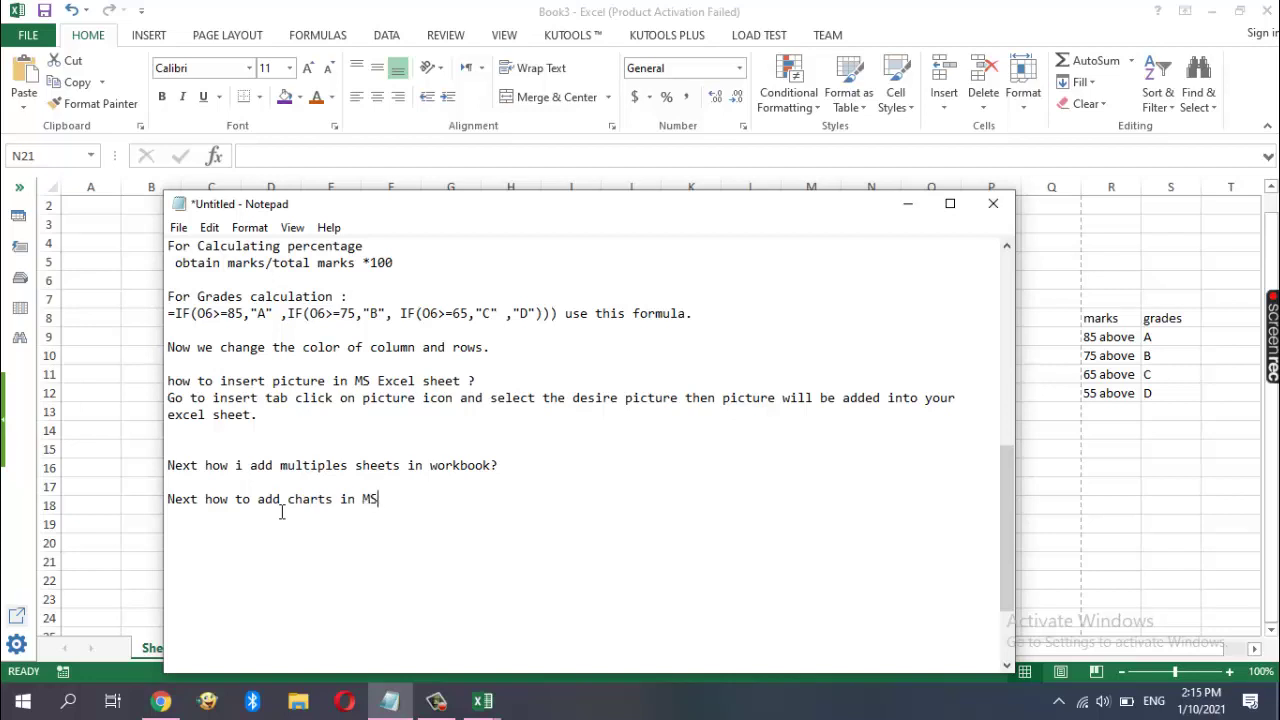
type(" Exce")
key("Return")
type("o ")
type("to ")
type("insert ")
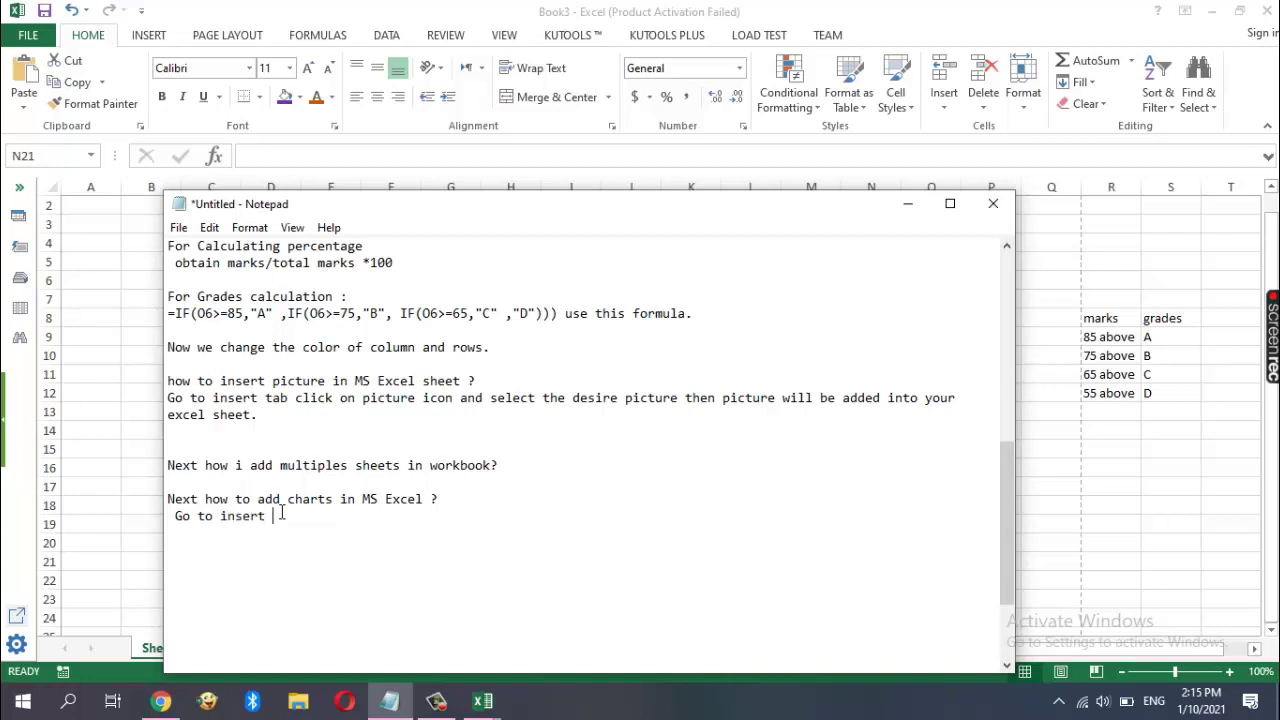
type("tab ")
type("click ")
type("on c")
type("ha")
key("BackSpace")
key("BackSpace")
key("BackSpace")
key("BackSpace")
key("BackSpace")
key("BackSpace")
key("Return")
type("differ")
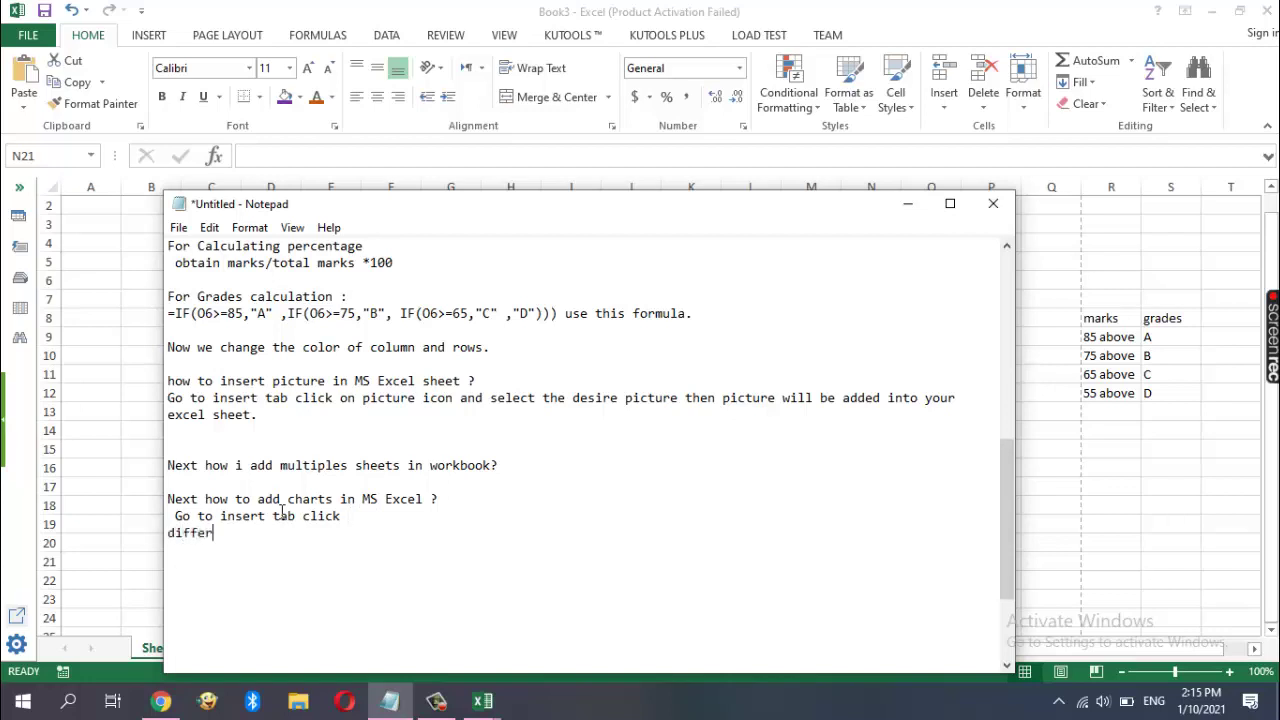
type("ent chart")
type(" op")
type("tion are ")
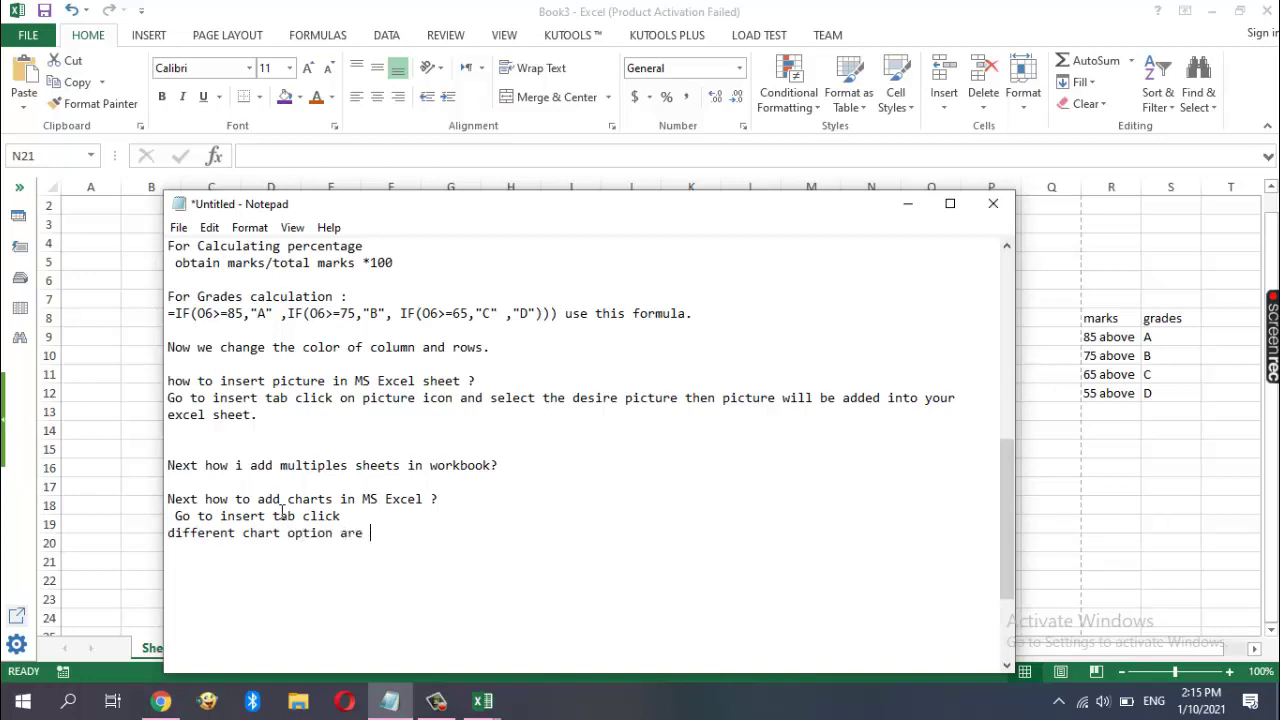
type("availab")
type("le you c")
type("an y")
type("ou")
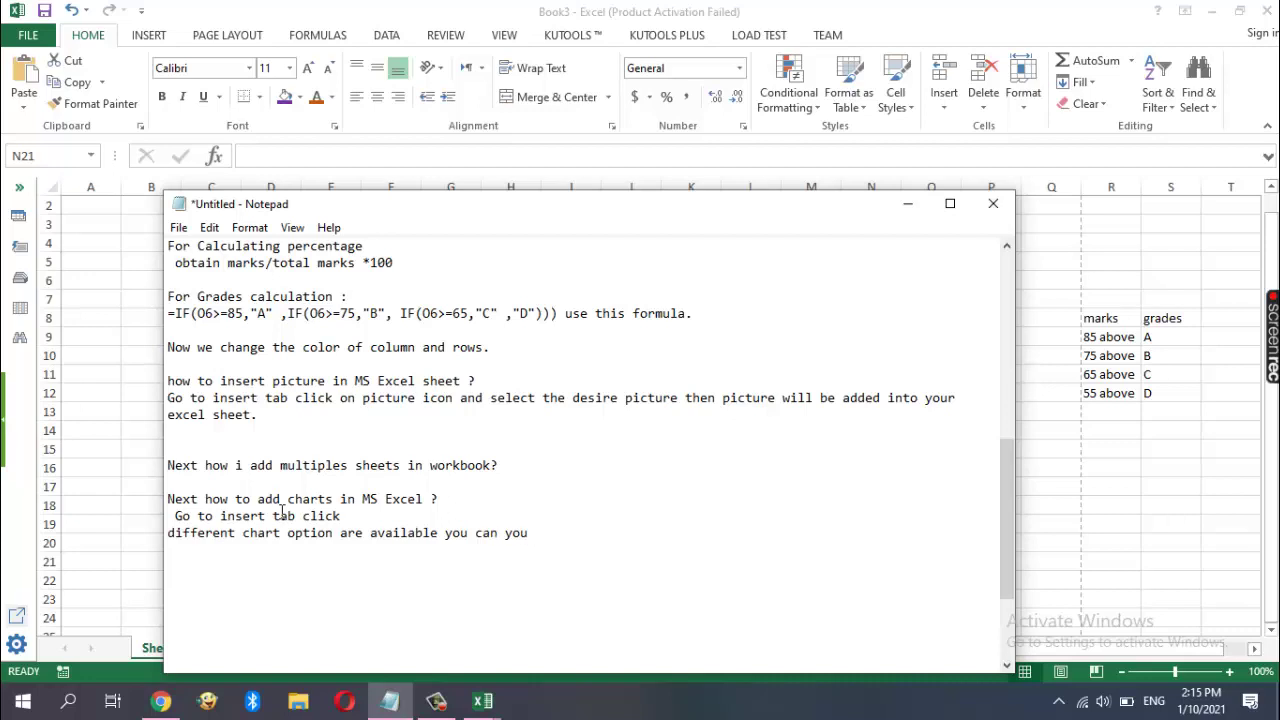
type(" your ")
type("desire ch")
type("art")
type(" t")
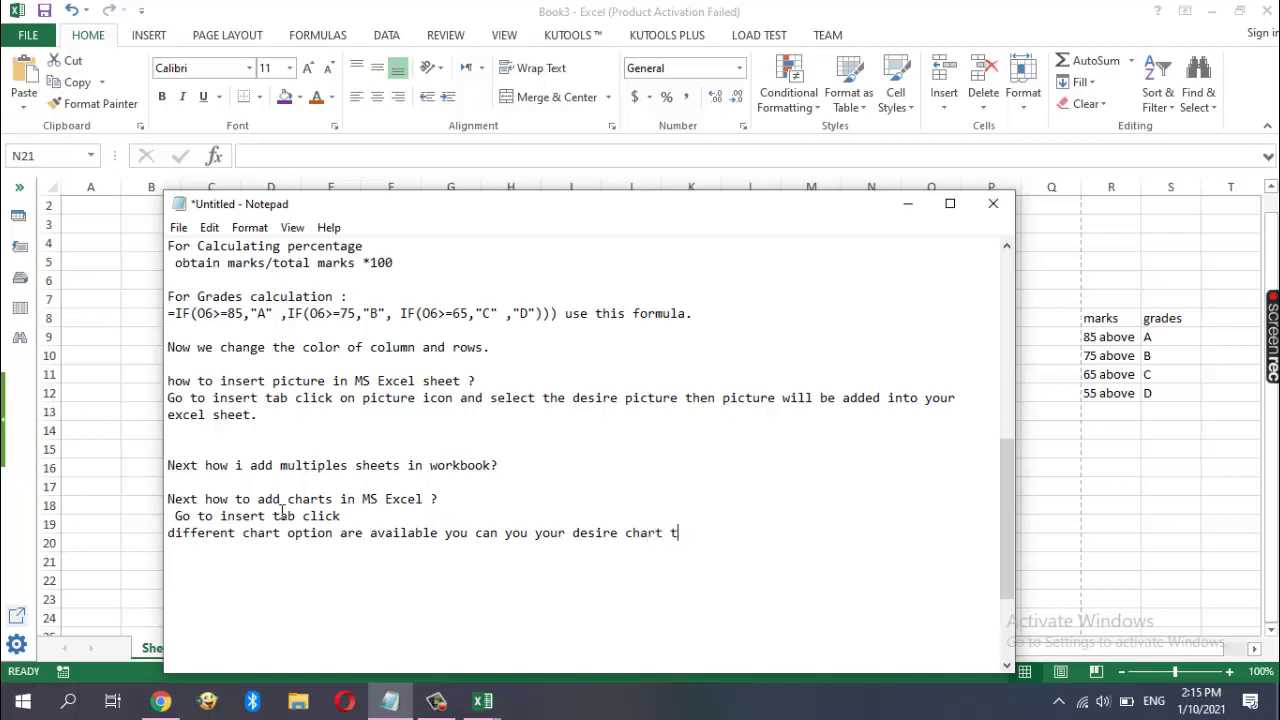
type("emplate.")
Select the student names and subject marks in D6:L16
left_click(908, 204)
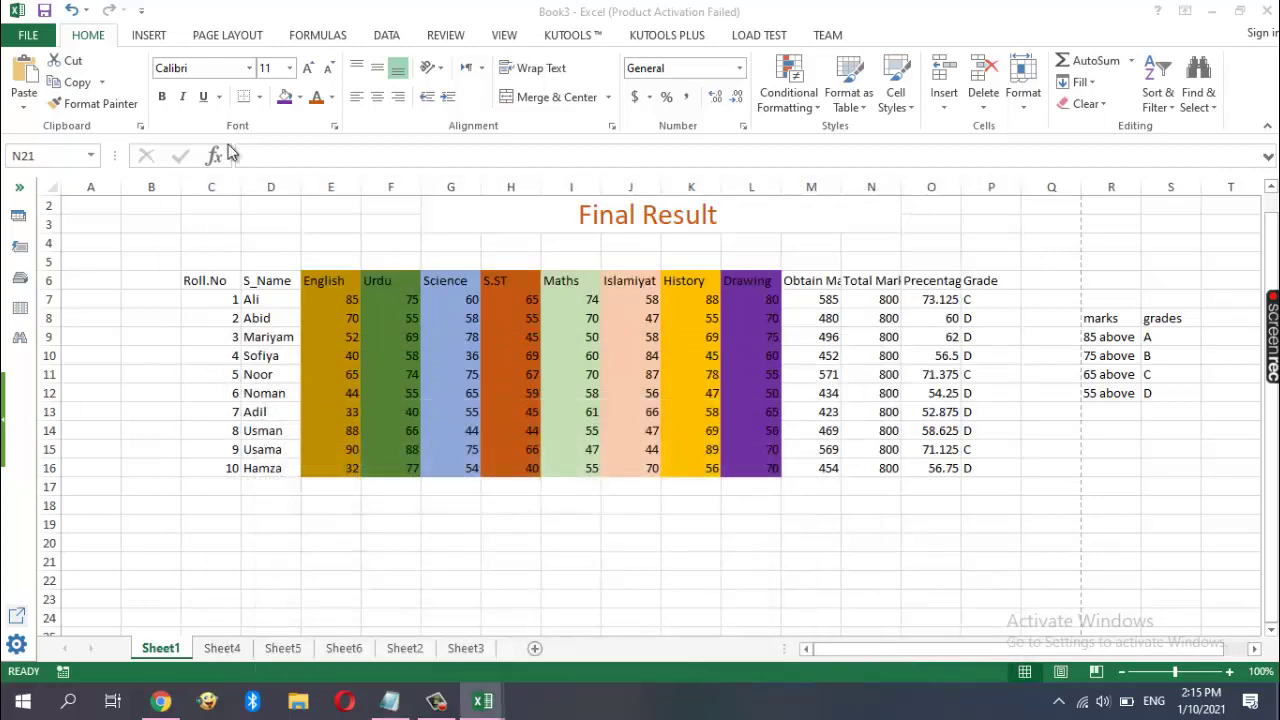
left_click(146, 36)
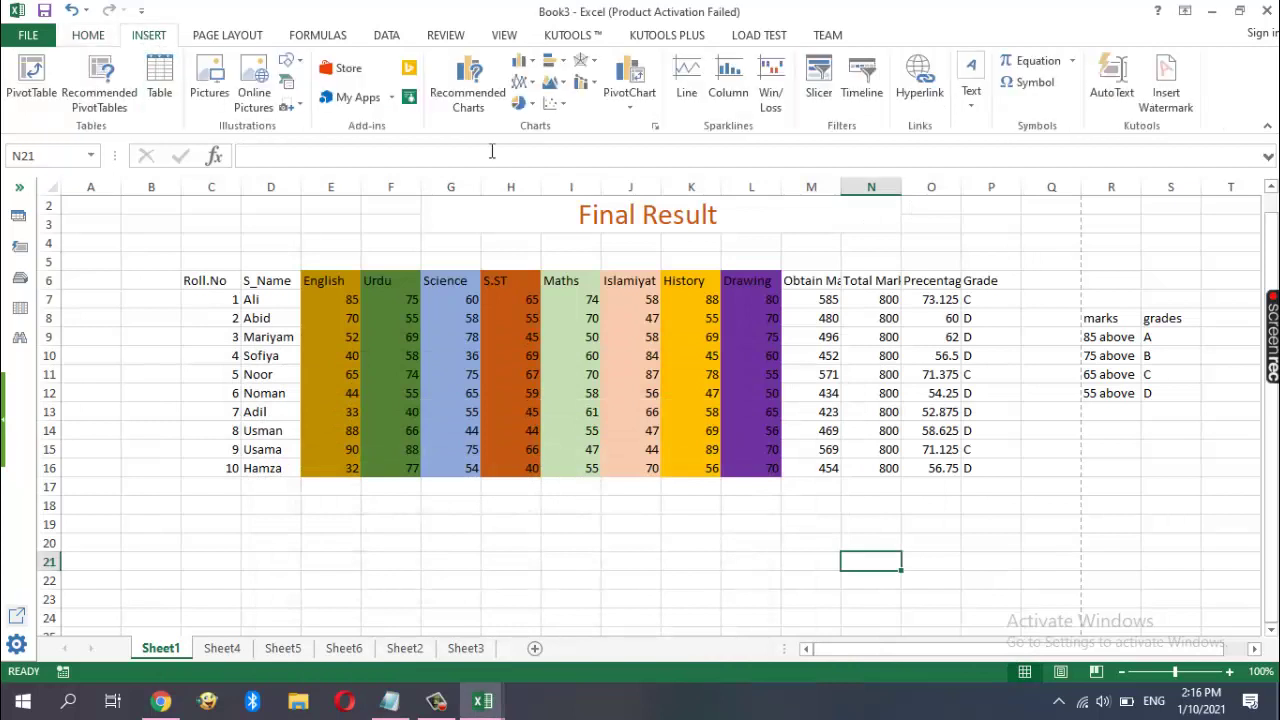
left_click(530, 66)
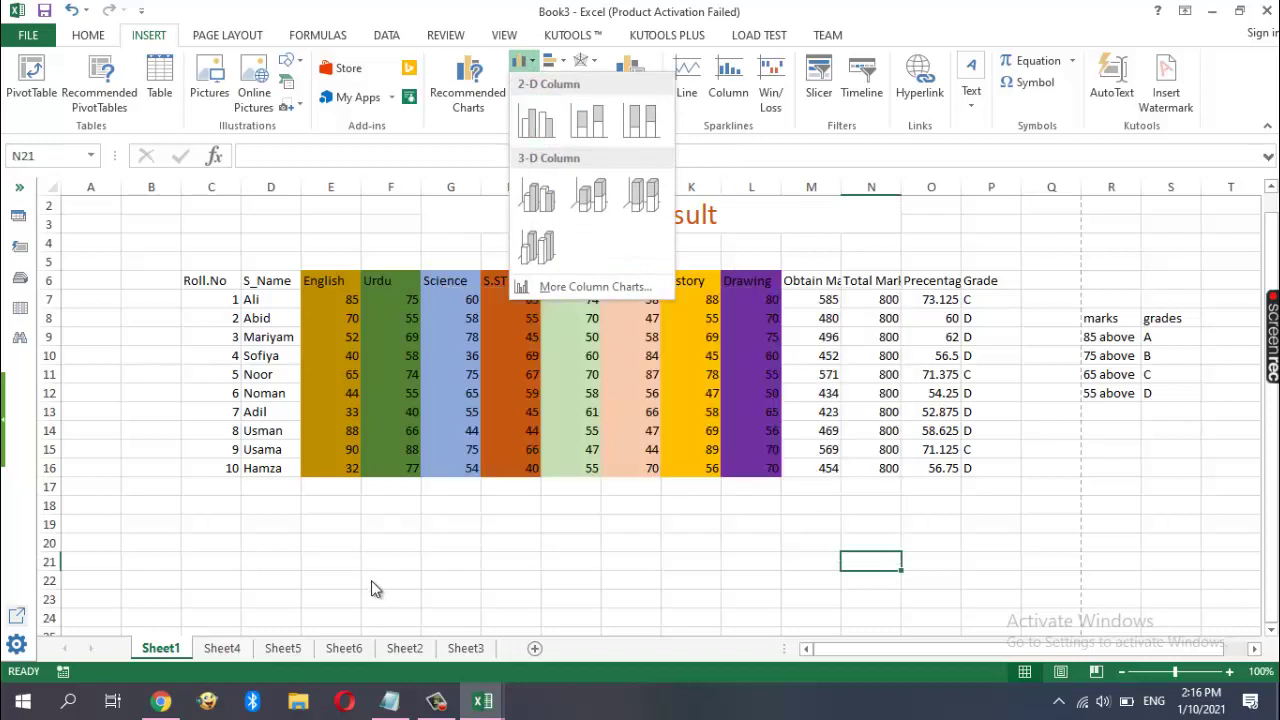
key("Escape")
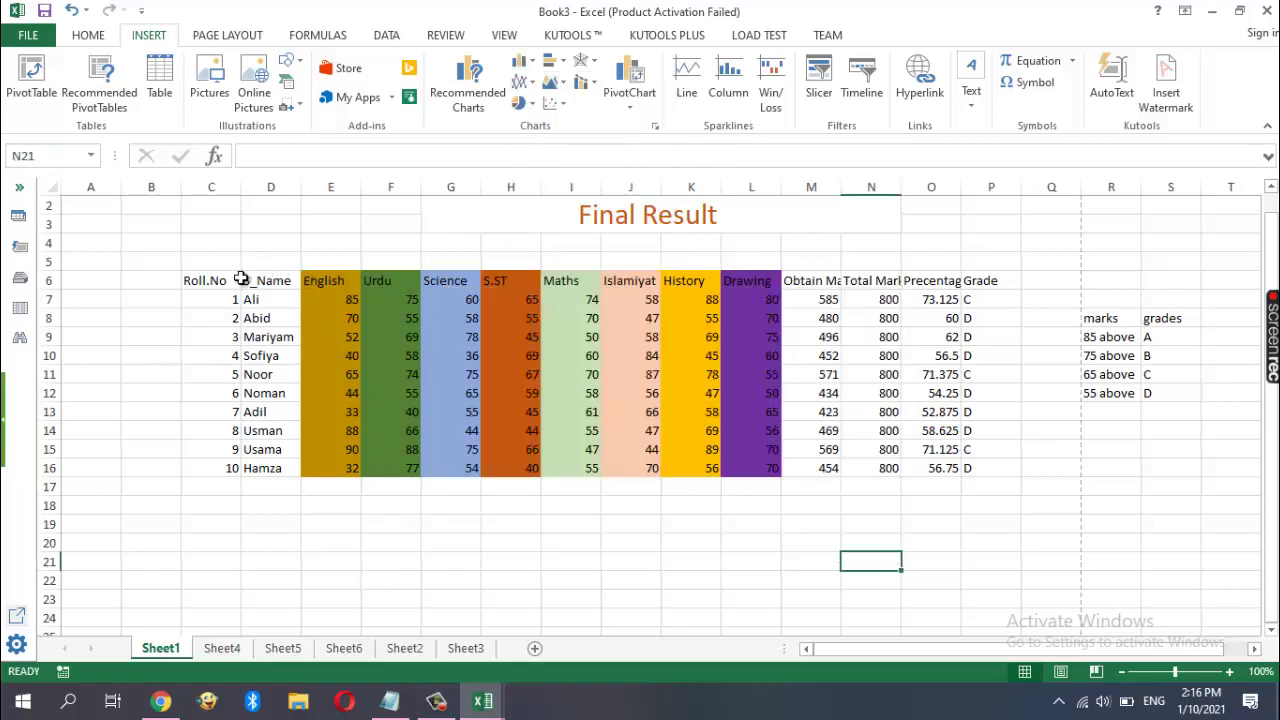
left_click_drag(238, 280, 360, 306)
left_click(320, 520)
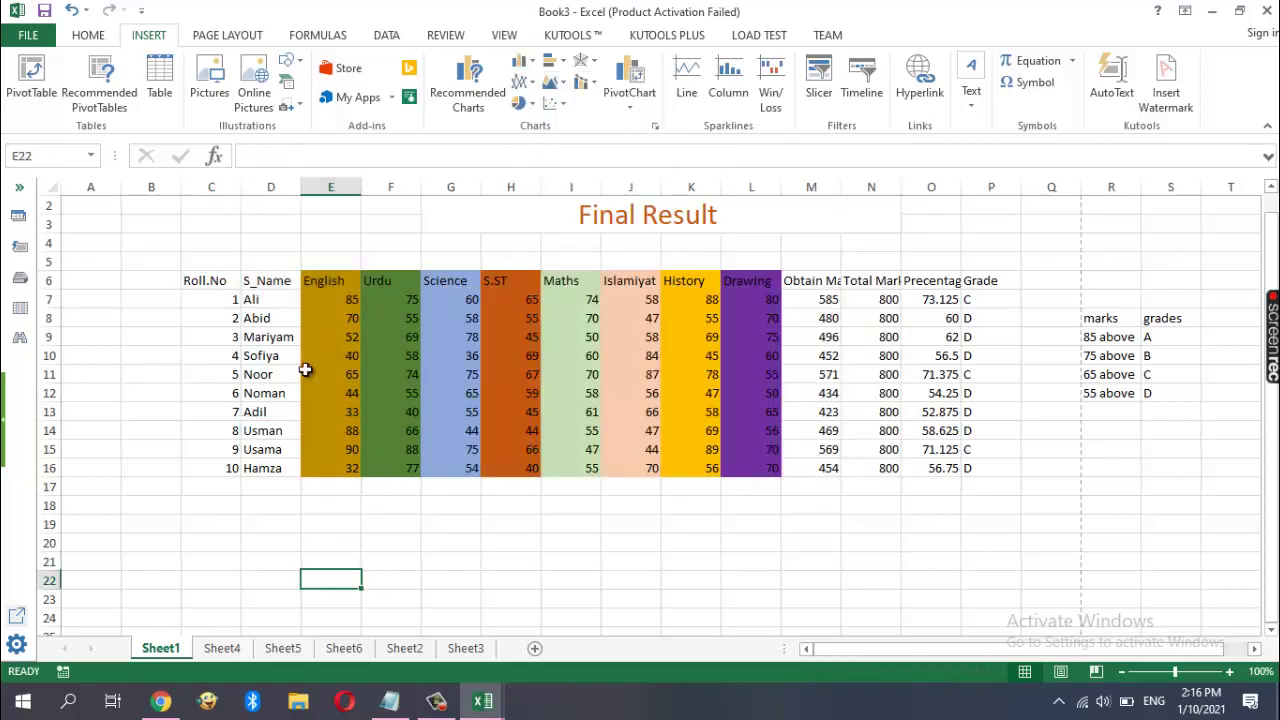
left_click(248, 283)
left_click_drag(248, 282, 778, 470)
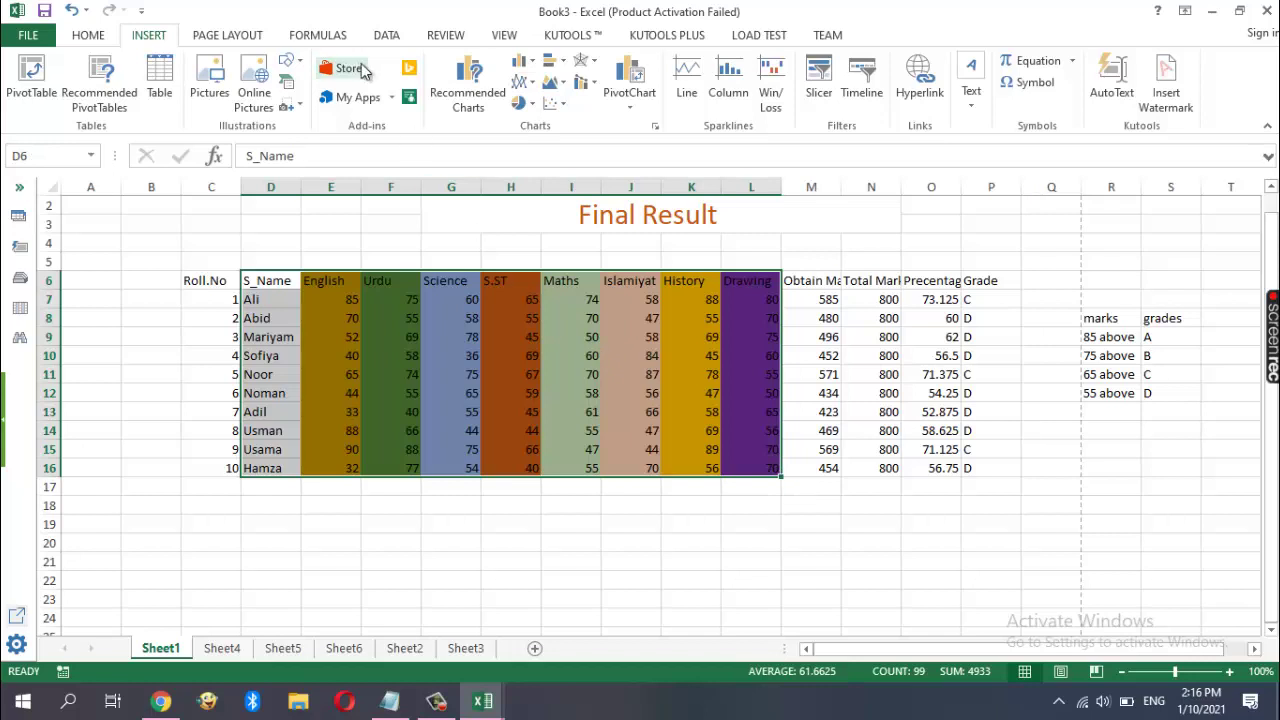
Insert a clustered column chart of the marks and move it below the table
left_click(522, 61)
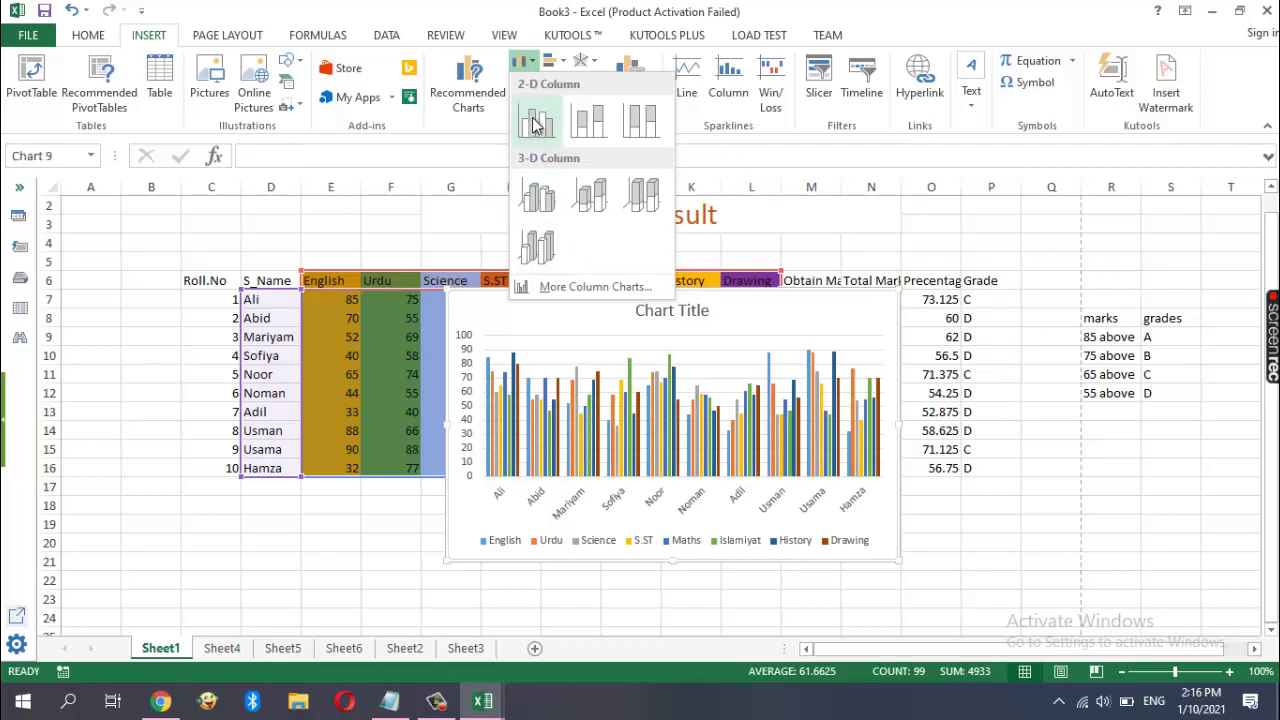
left_click(535, 122)
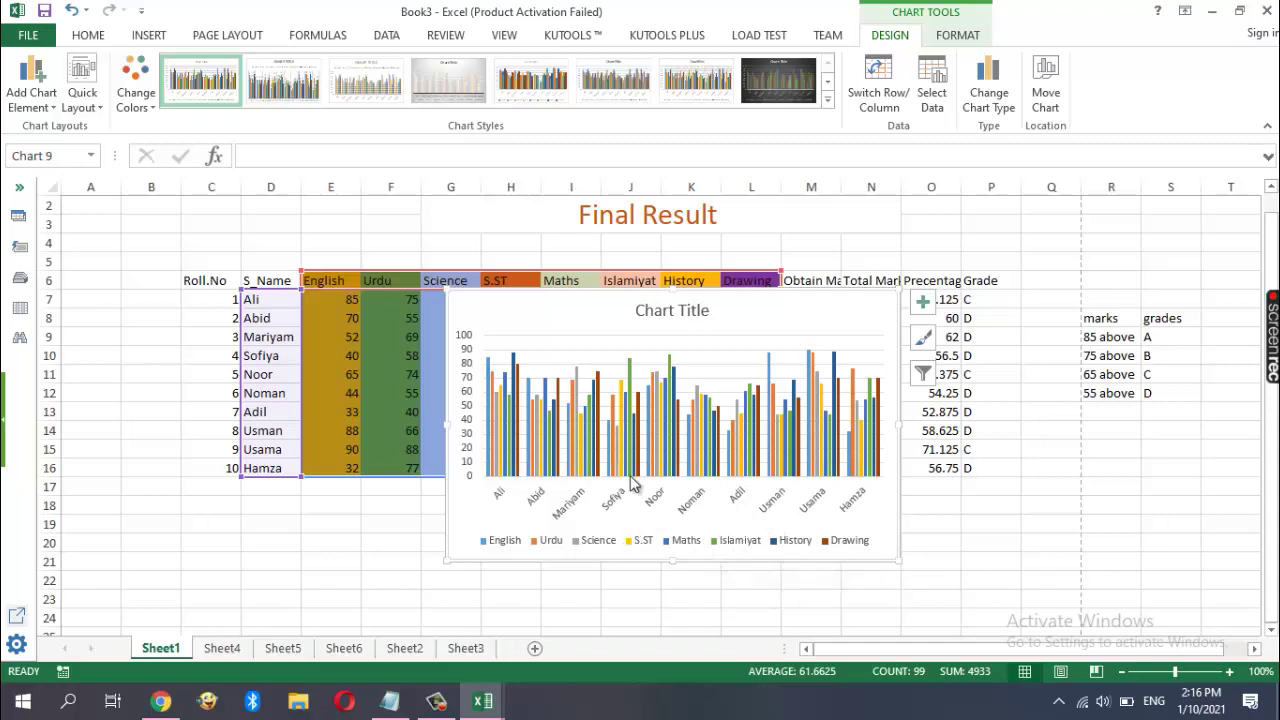
left_click(1273, 285)
mouse_move(762, 317)
left_mouse_down()
mouse_move(819, 554)
mouse_move(797, 520)
left_mouse_up()
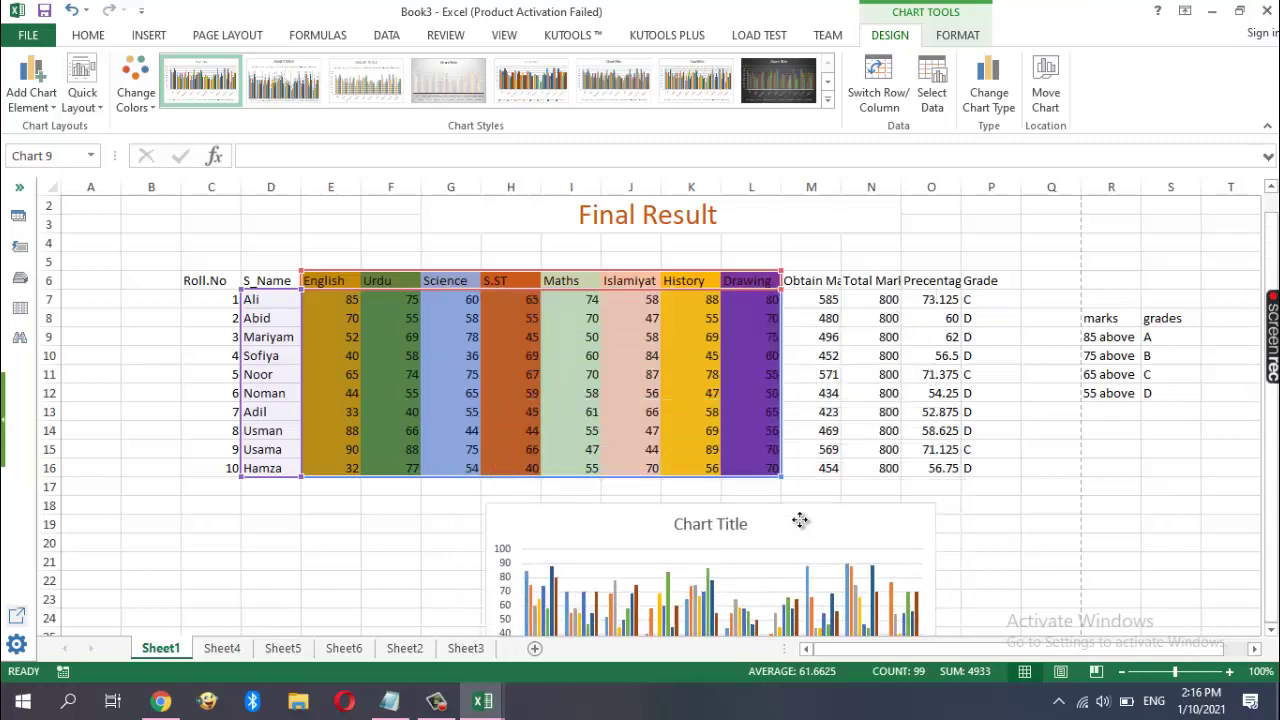
left_click(1273, 524)
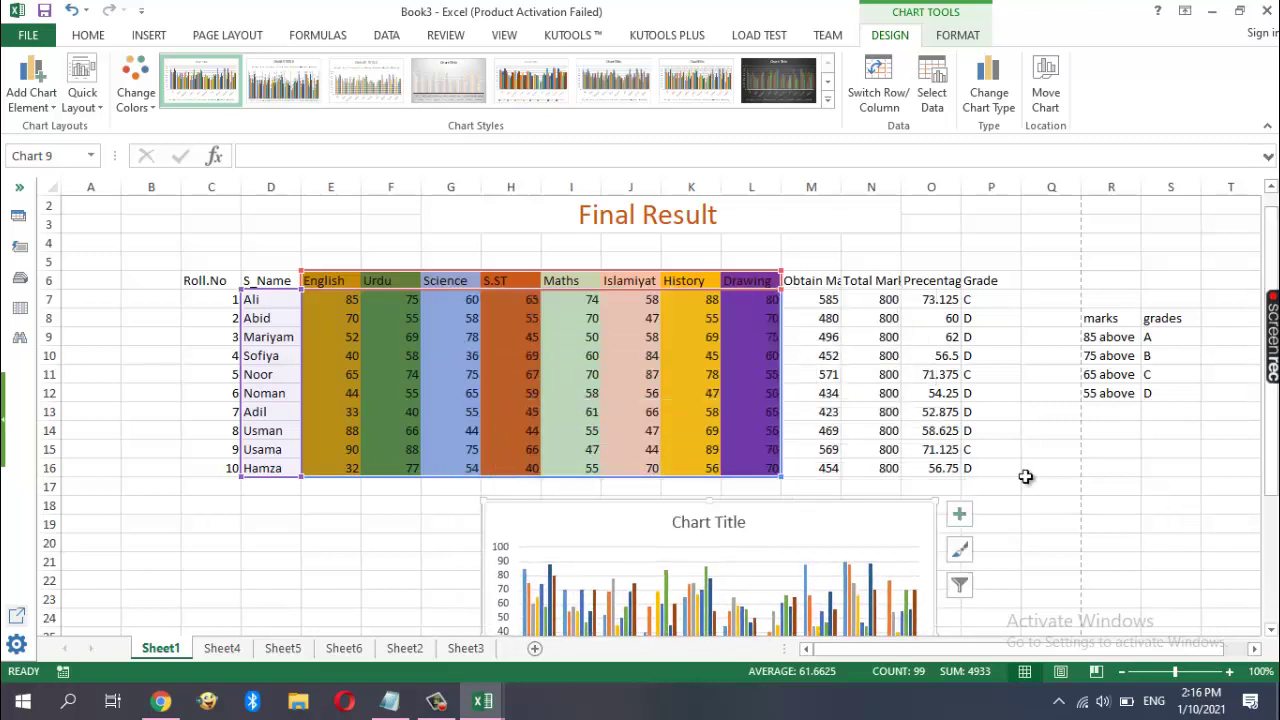
scroll(958, 448, "down", 2)
scroll(958, 448, "down", 1)
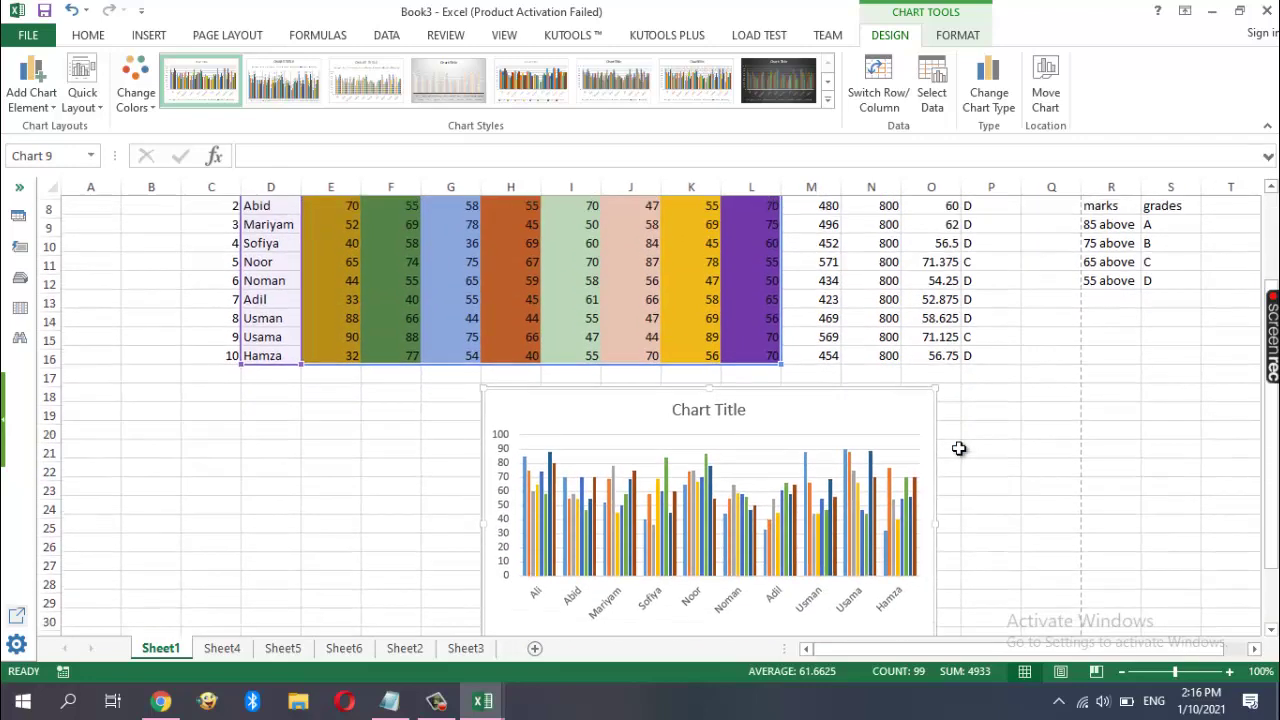
left_click_drag(789, 417, 731, 343)
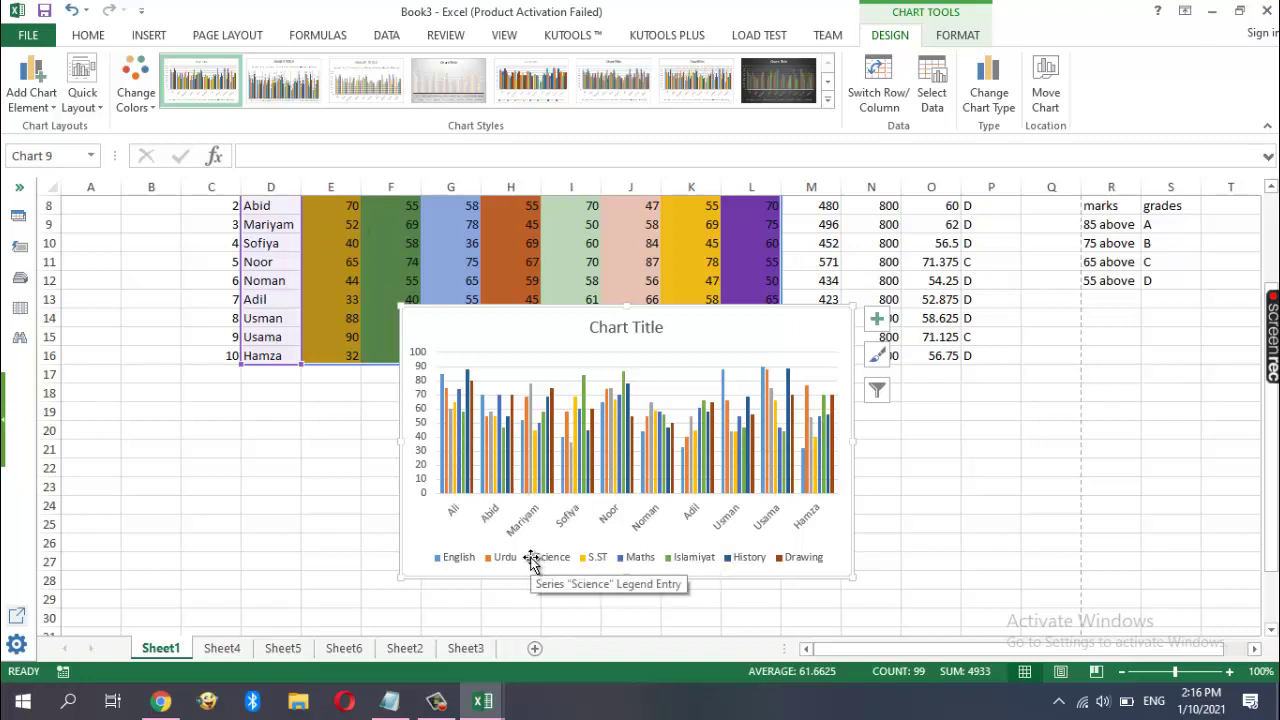
Change the marks chart to a 3-D clustered column and drag it lower on the sheet
left_click(150, 37)
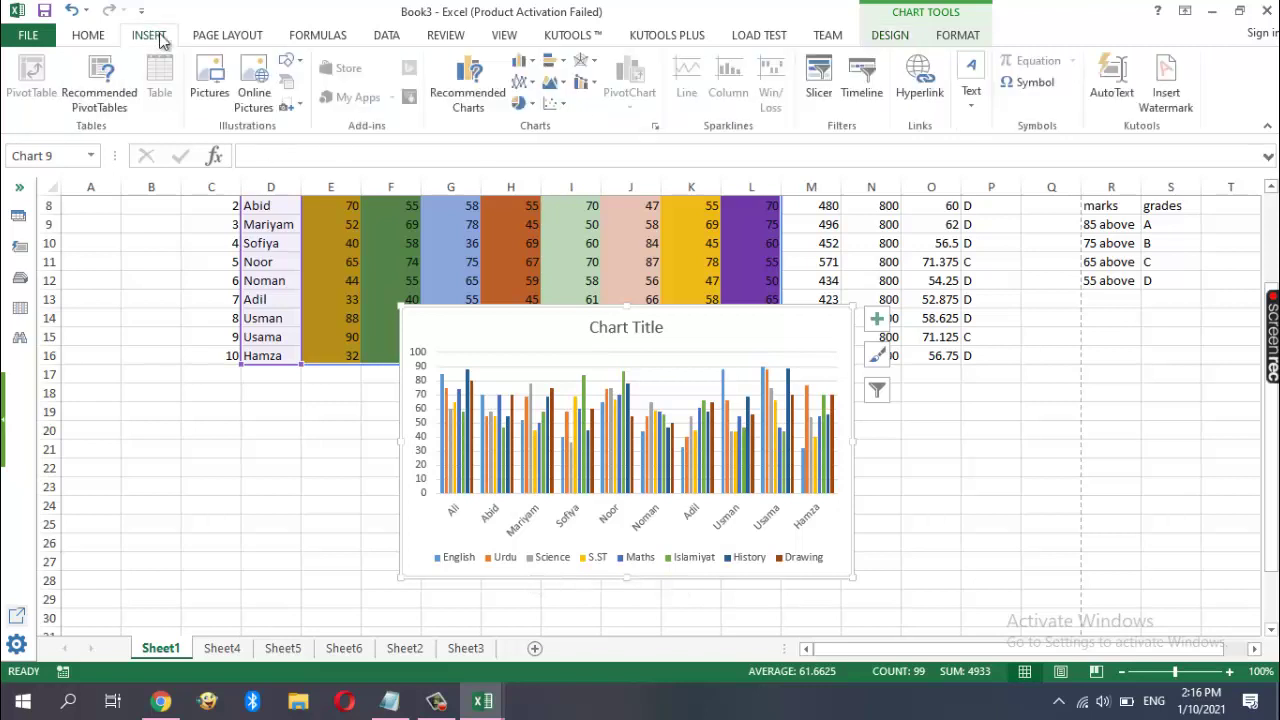
left_click(535, 64)
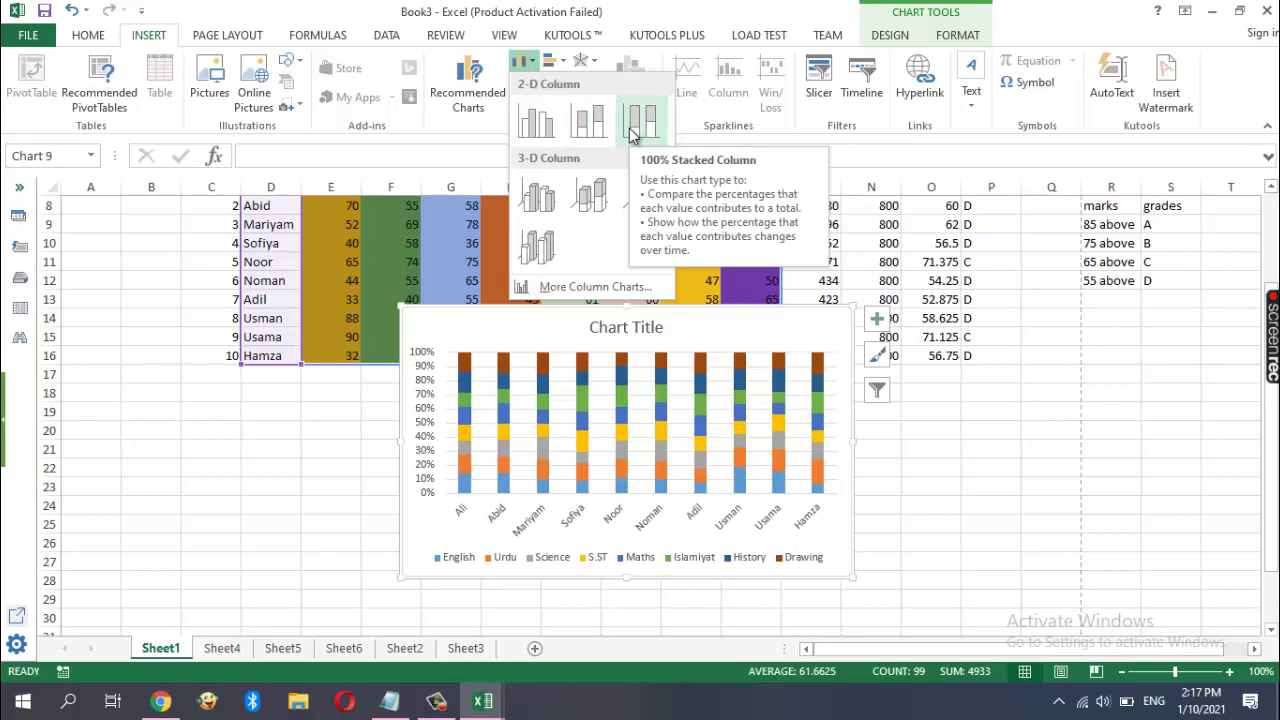
left_click(540, 195)
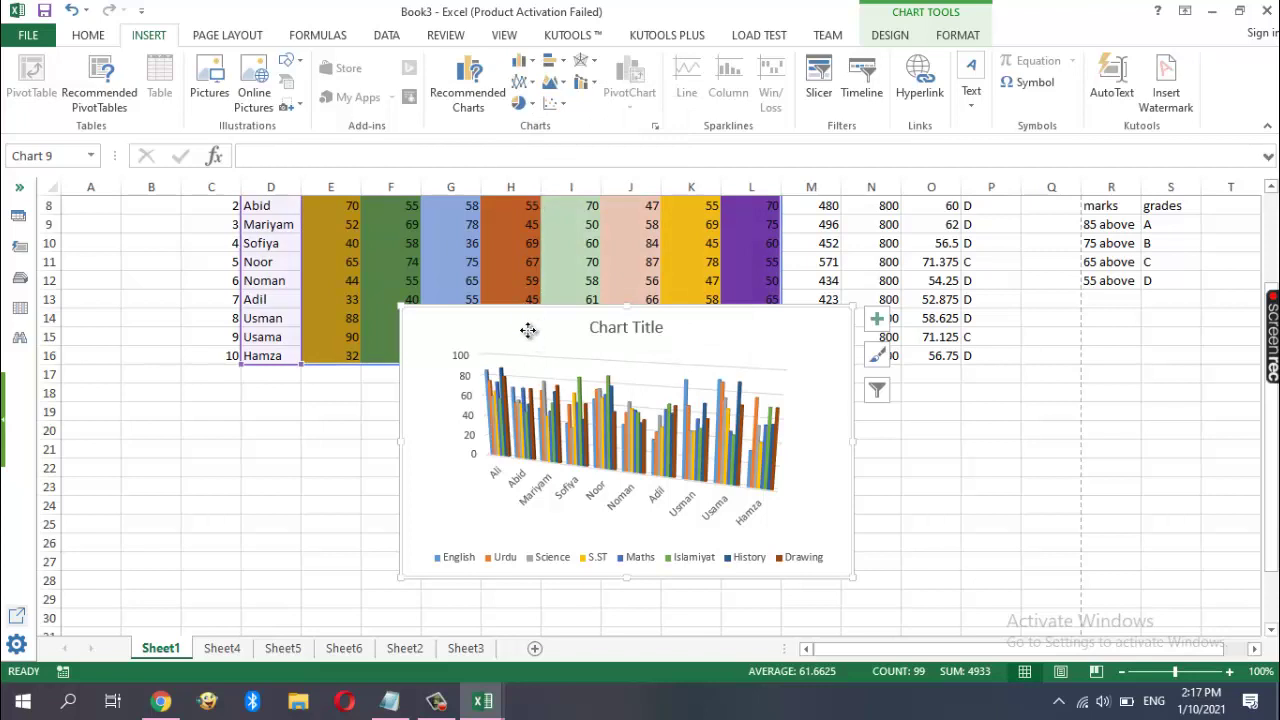
mouse_move(528, 330)
left_mouse_down()
mouse_move(371, 380)
mouse_move(400, 411)
mouse_move(506, 420)
mouse_move(508, 403)
left_mouse_up()
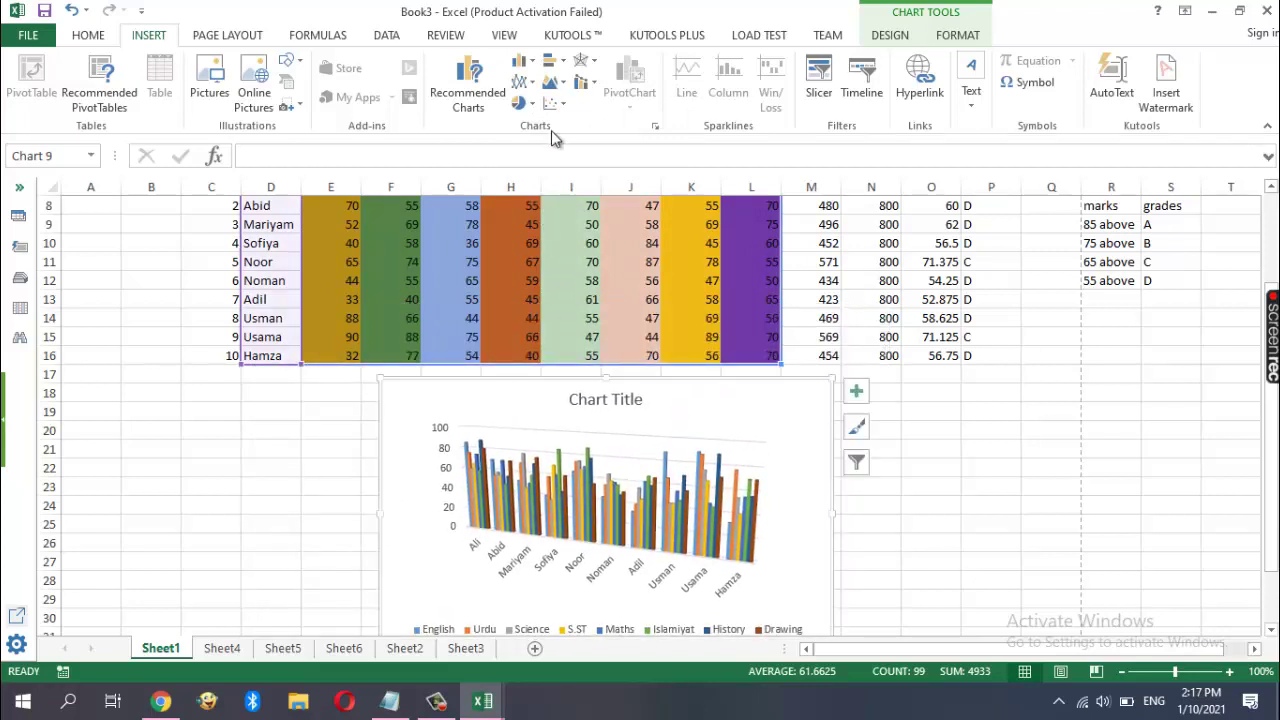
Preview the pie, scatter, combo and stock/surface chart galleries without changing the chart
left_click(531, 106)
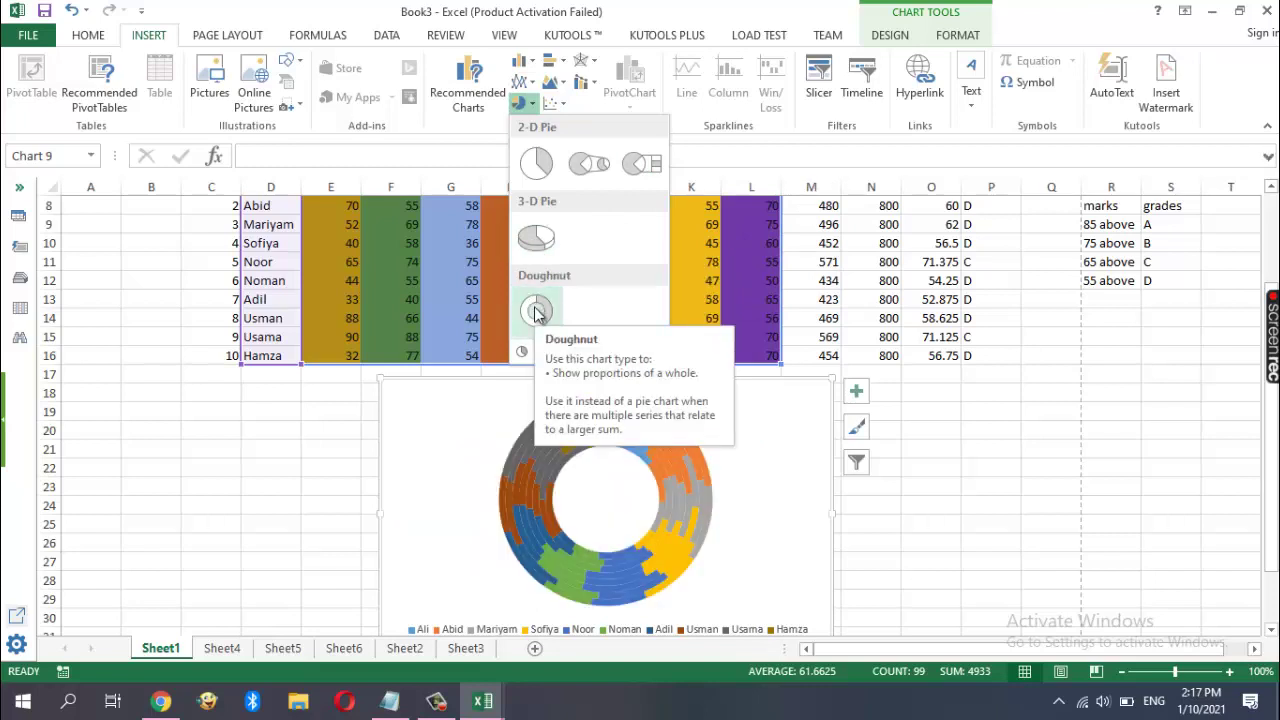
left_click(567, 110)
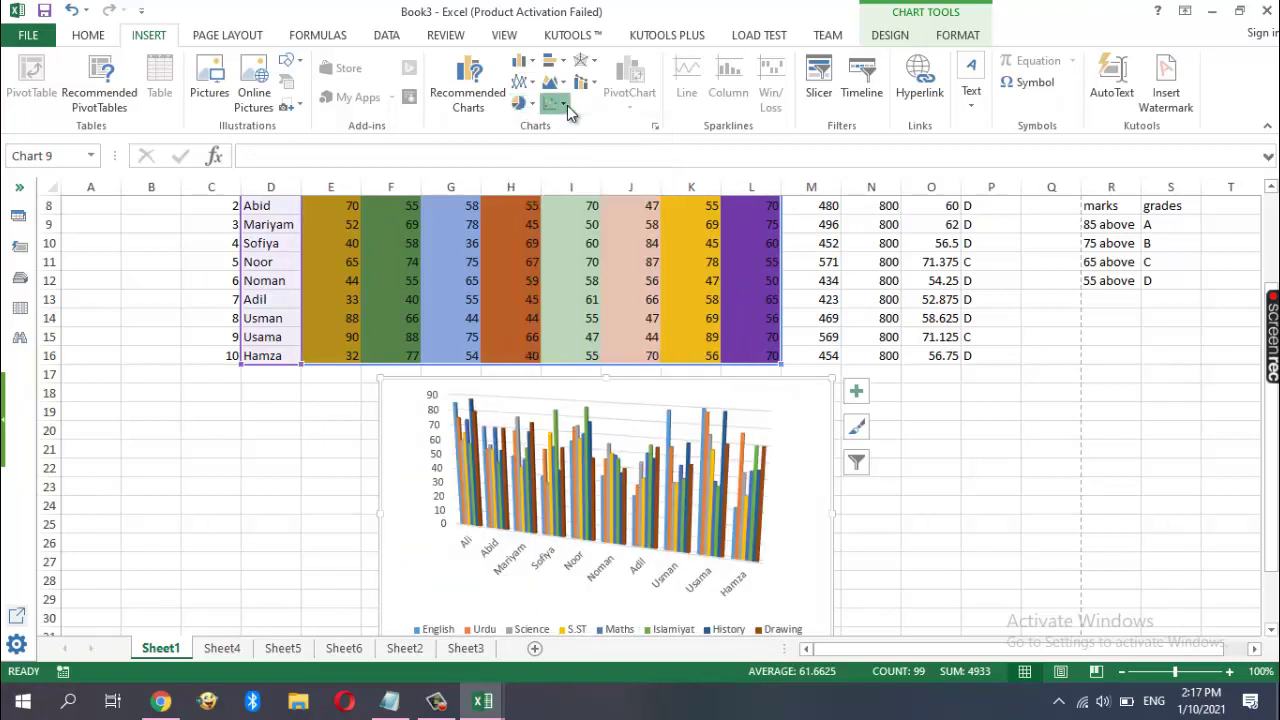
left_click(566, 106)
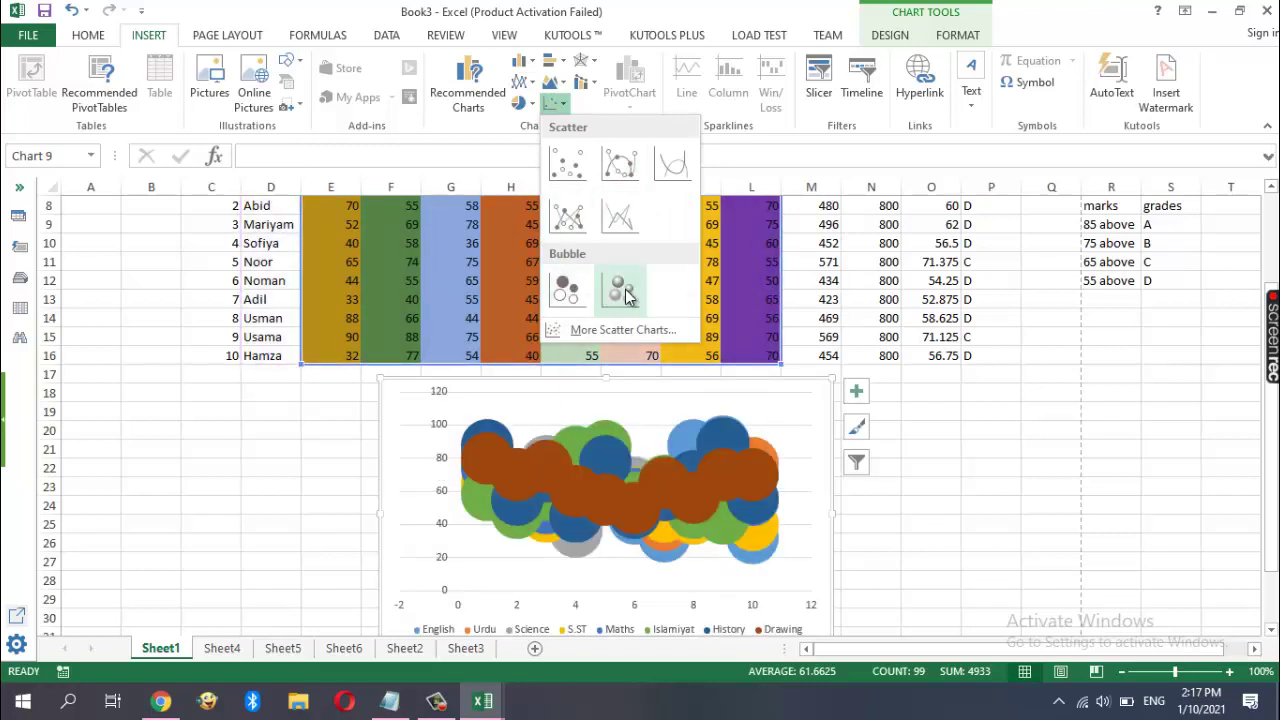
left_click(598, 86)
left_click(600, 88)
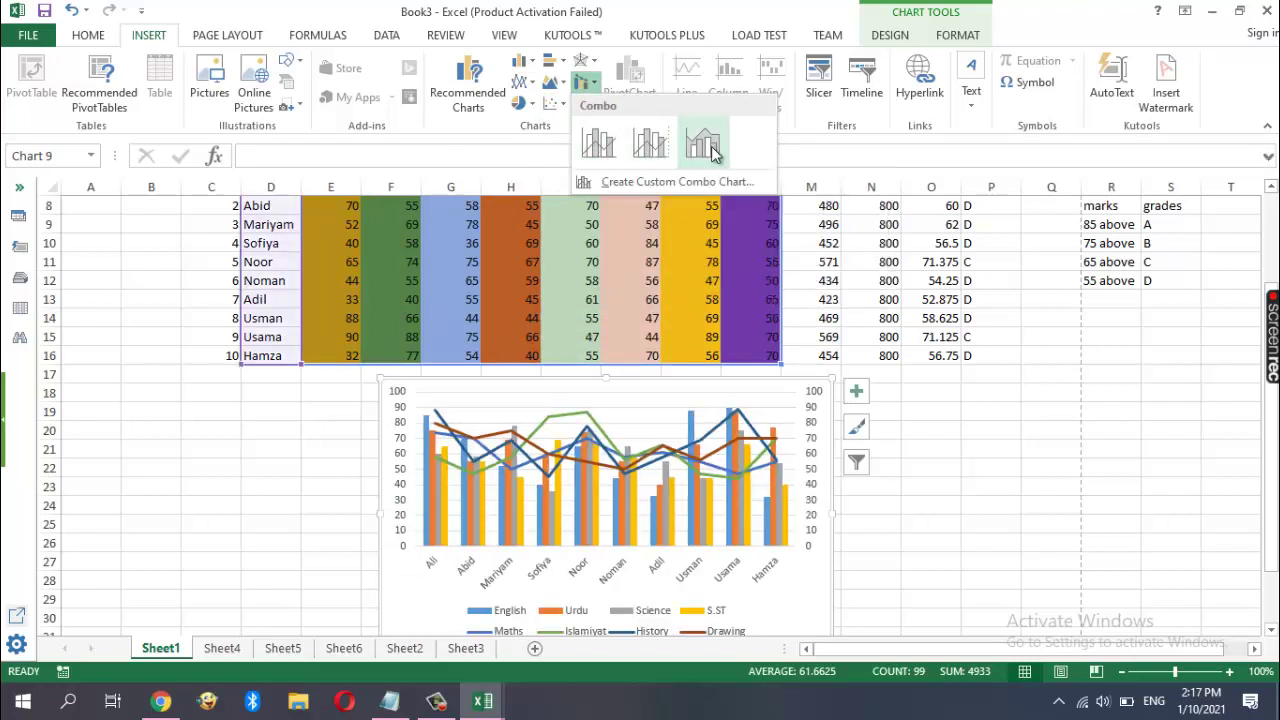
left_click(595, 62)
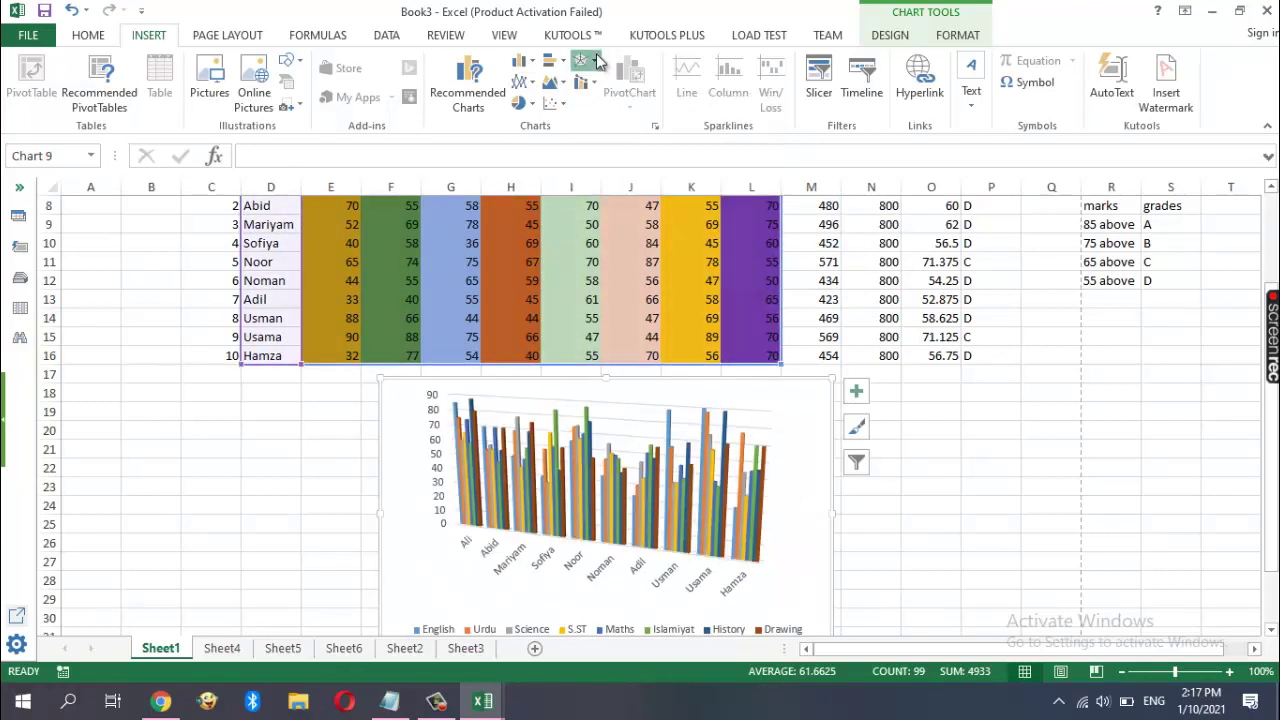
left_click(594, 62)
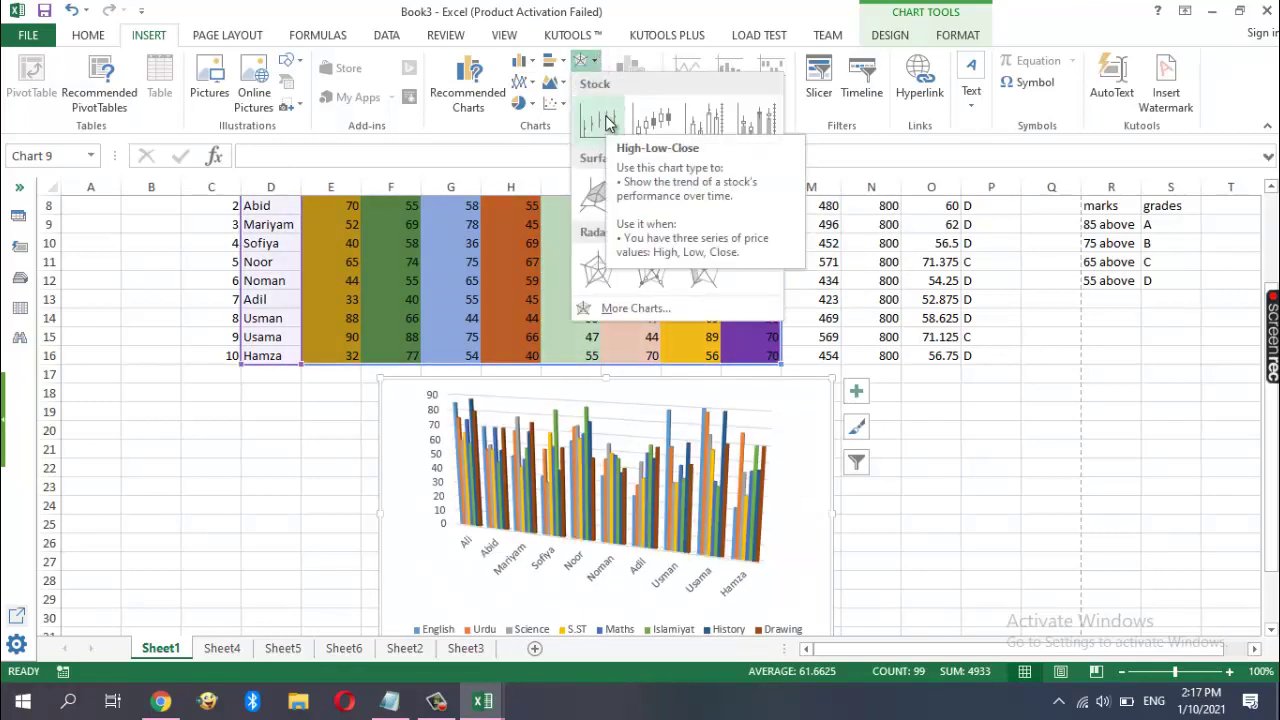
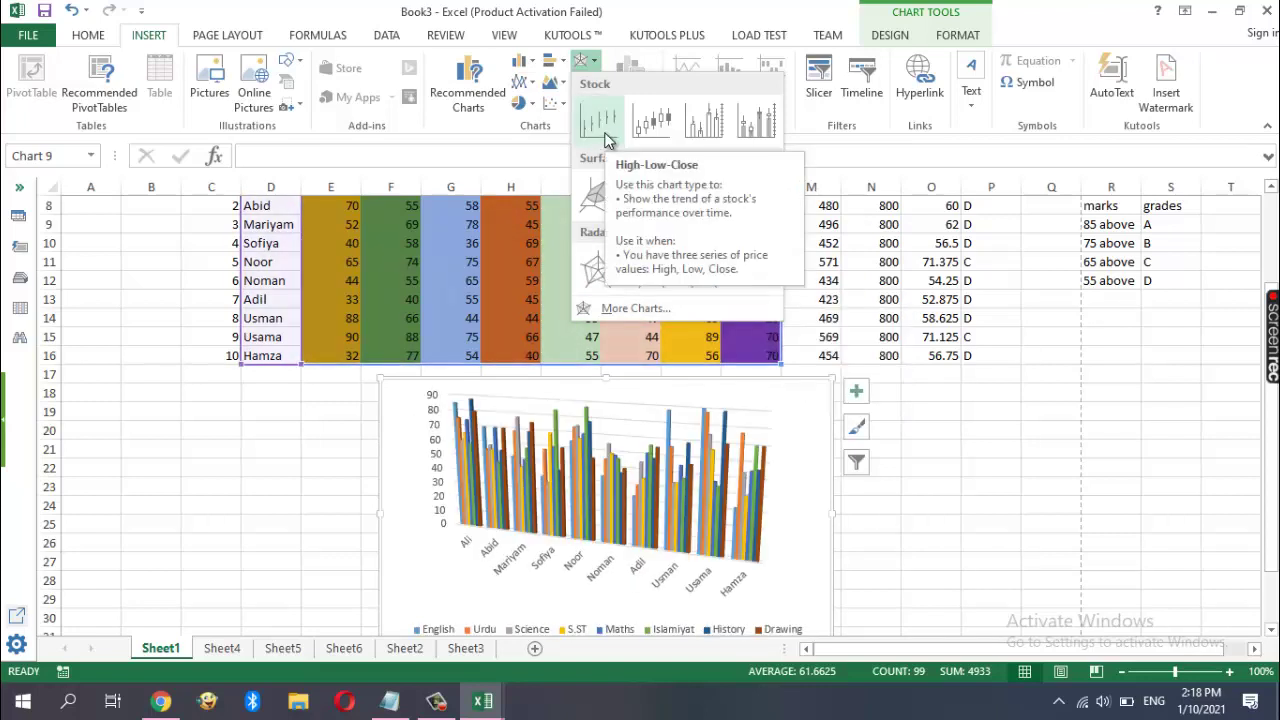
Preview the Column, Bar and Pie chart types on the selected marks chart
left_click(530, 63)
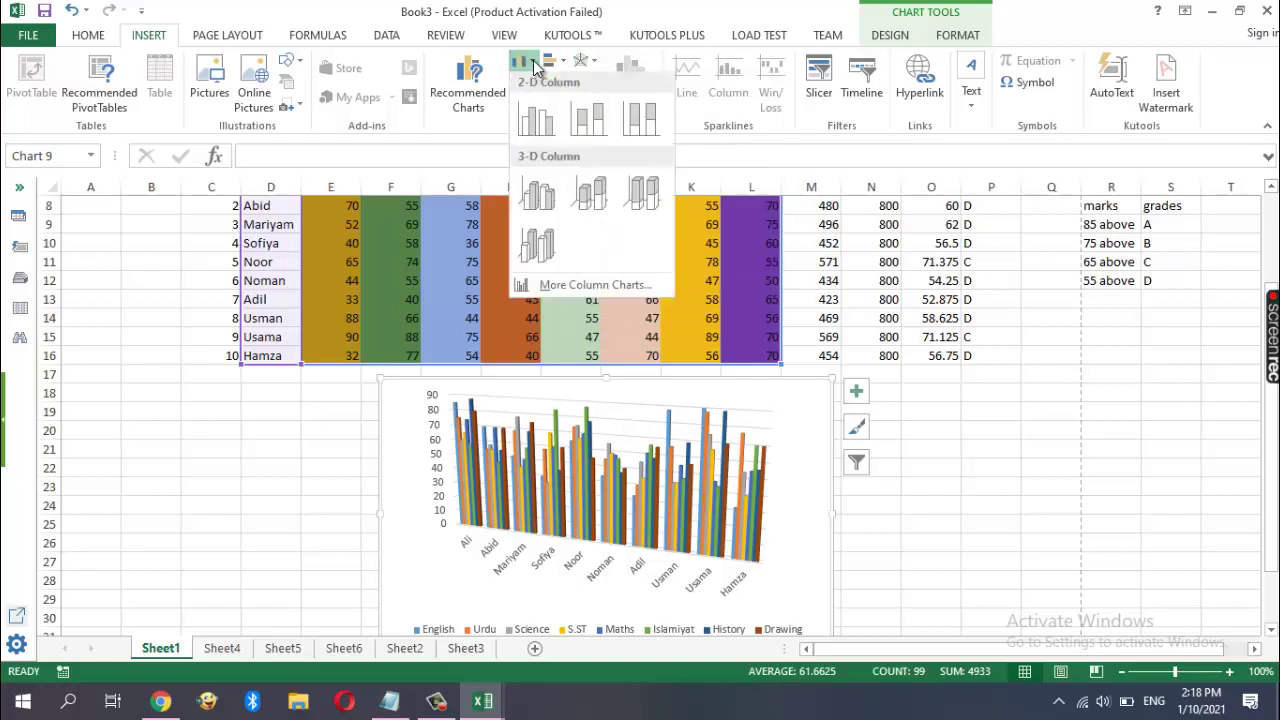
left_click(556, 63)
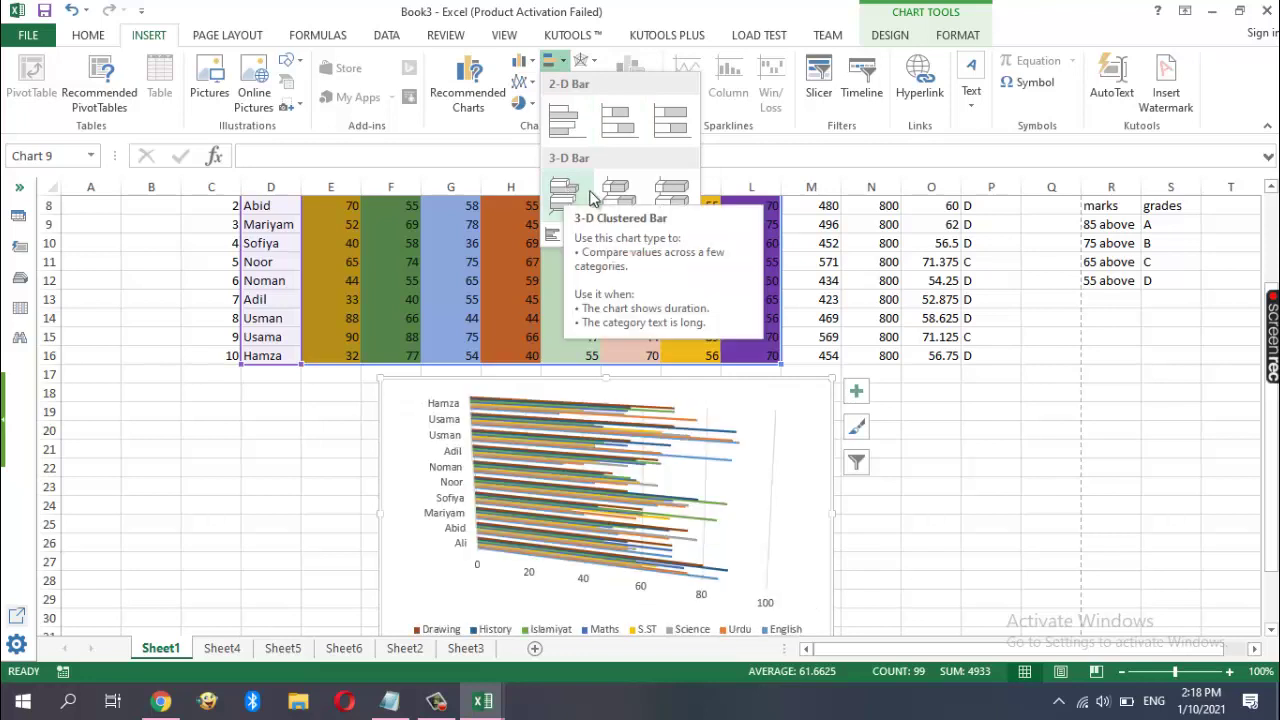
left_click(491, 152)
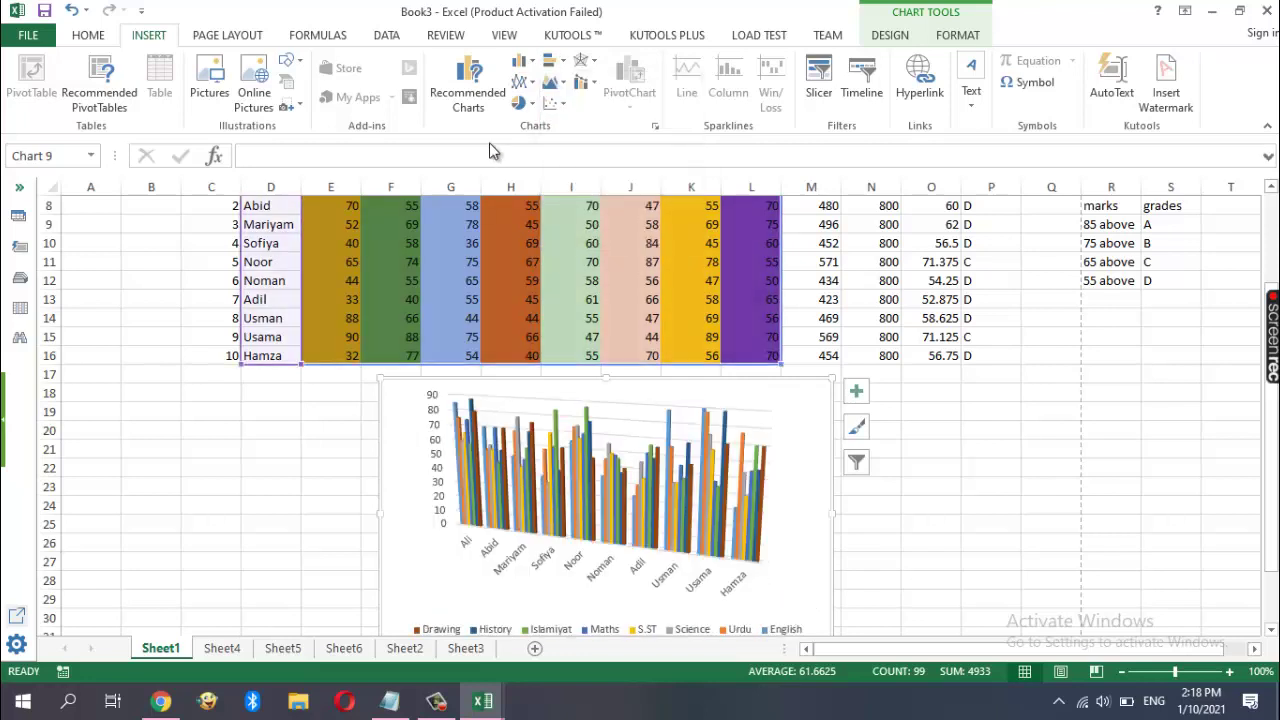
left_click(535, 104)
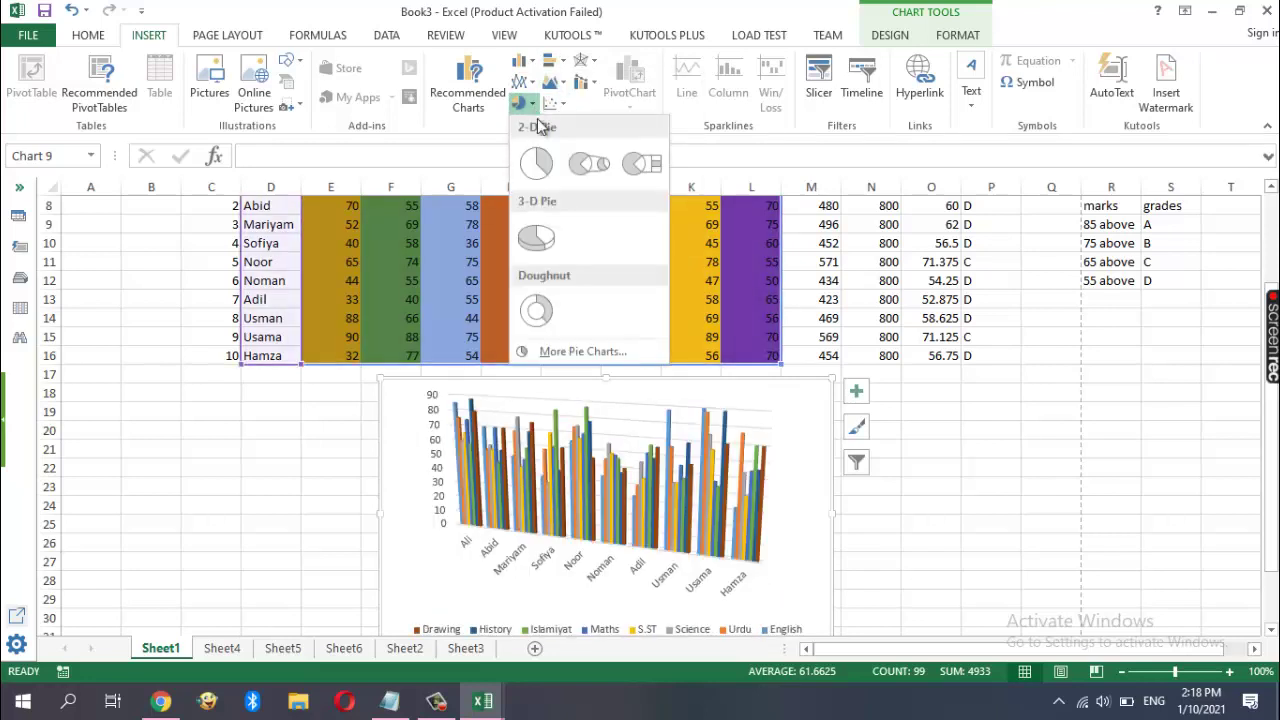
left_click(540, 176)
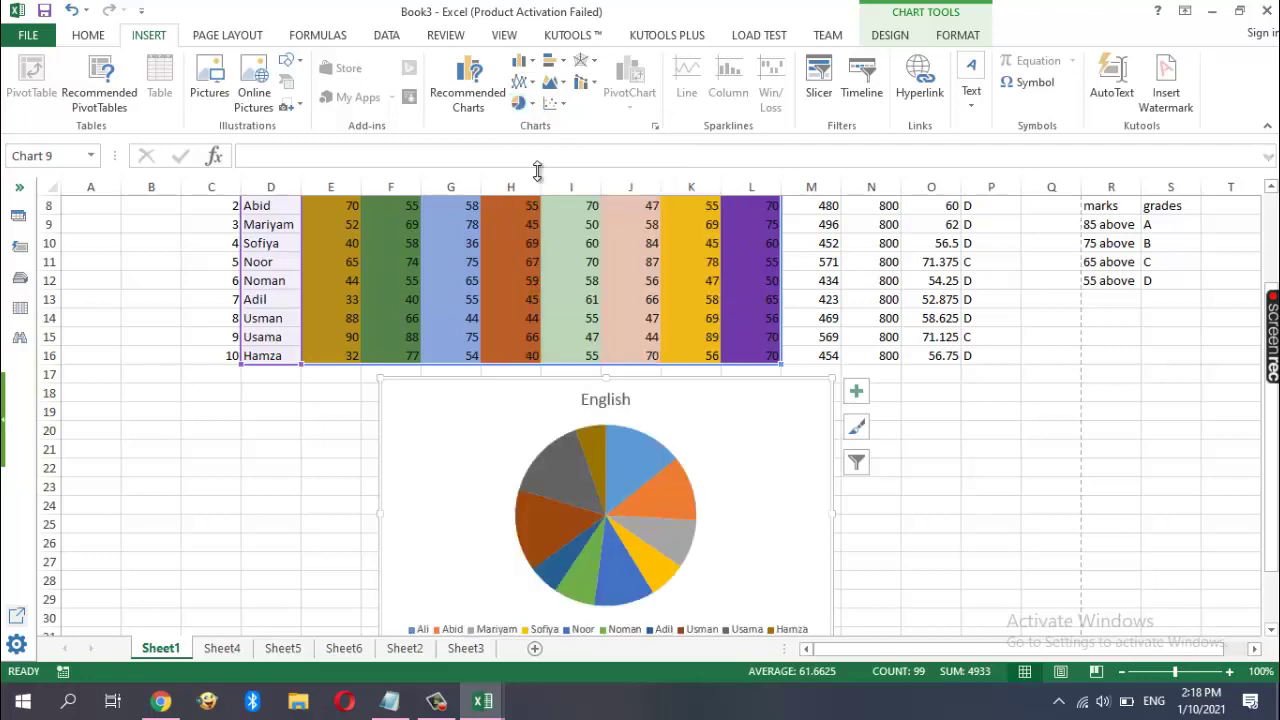
scroll(796, 485, "down", 1)
scroll(796, 485, "down", 3)
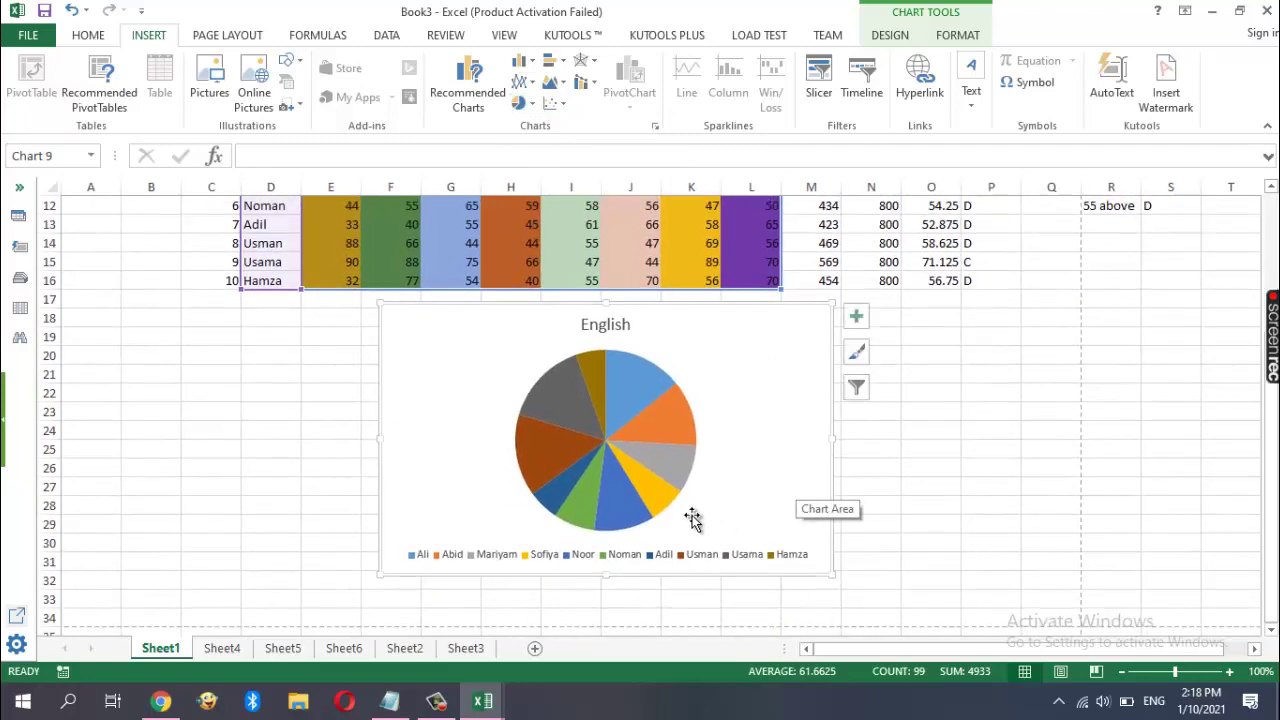
left_click(521, 103)
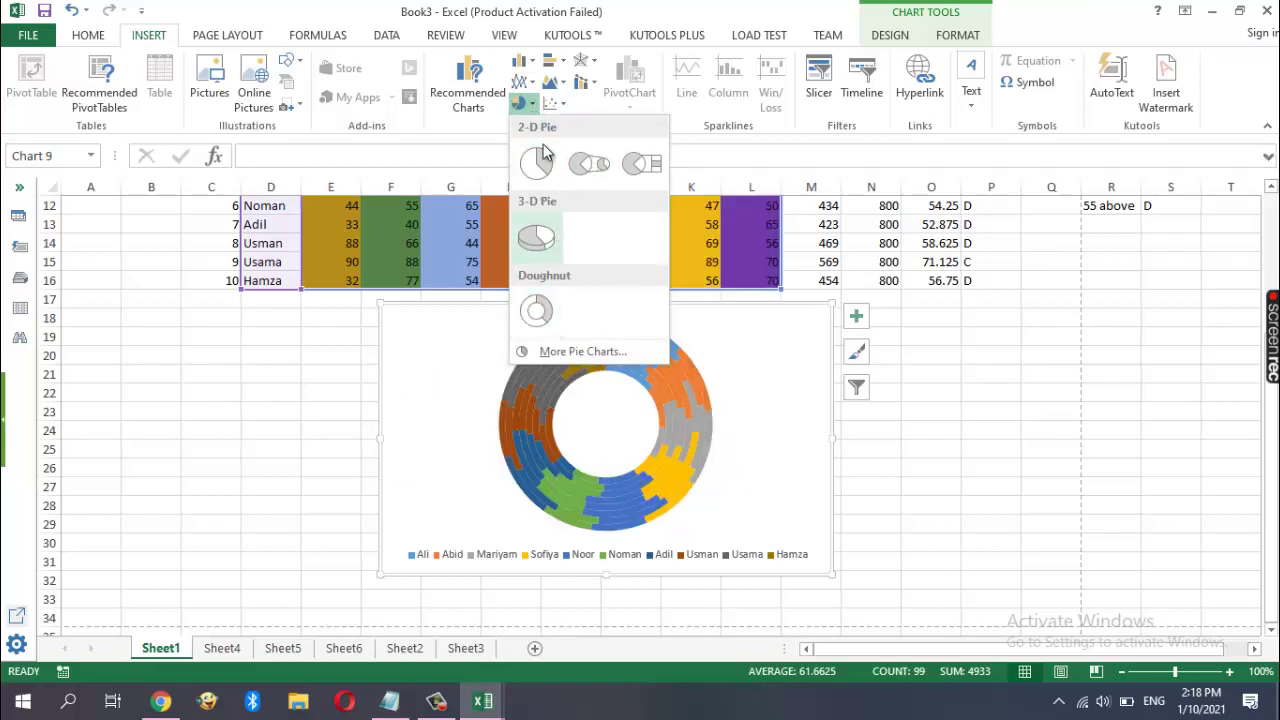
key("Escape")
Change the chart to a 3-D Stacked Column chart and deselect it
left_click(531, 63)
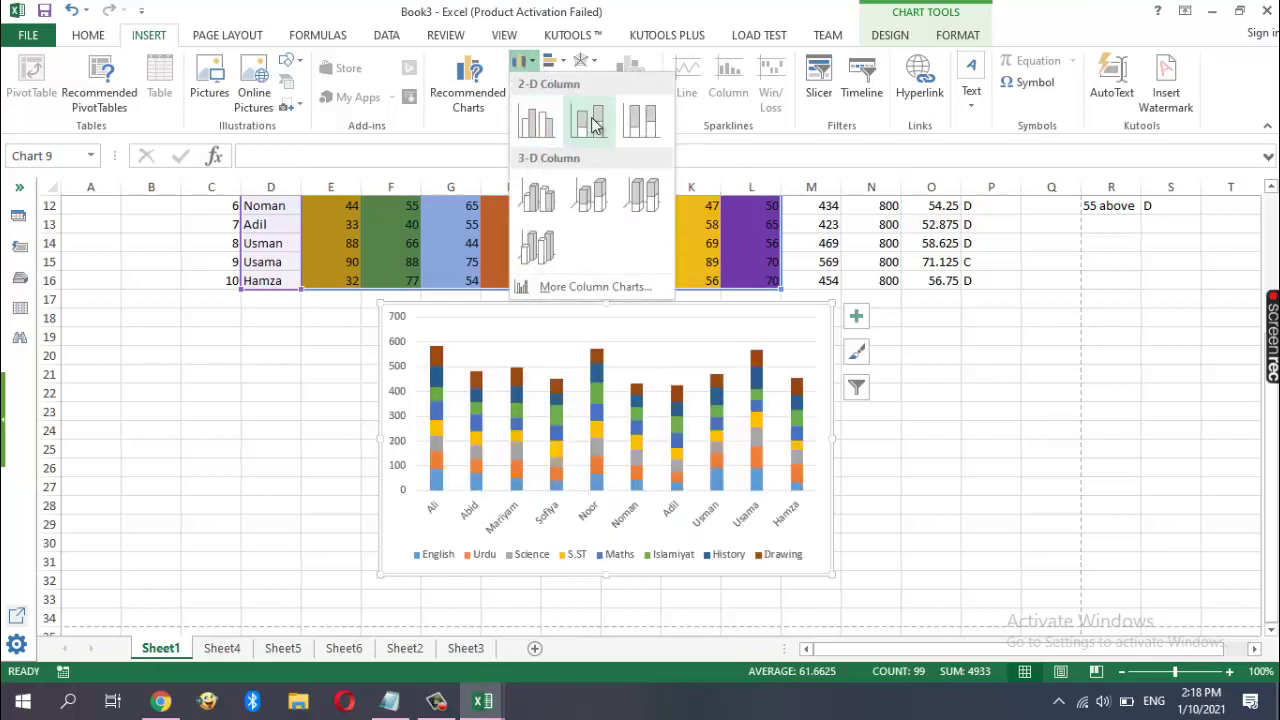
left_click(590, 192)
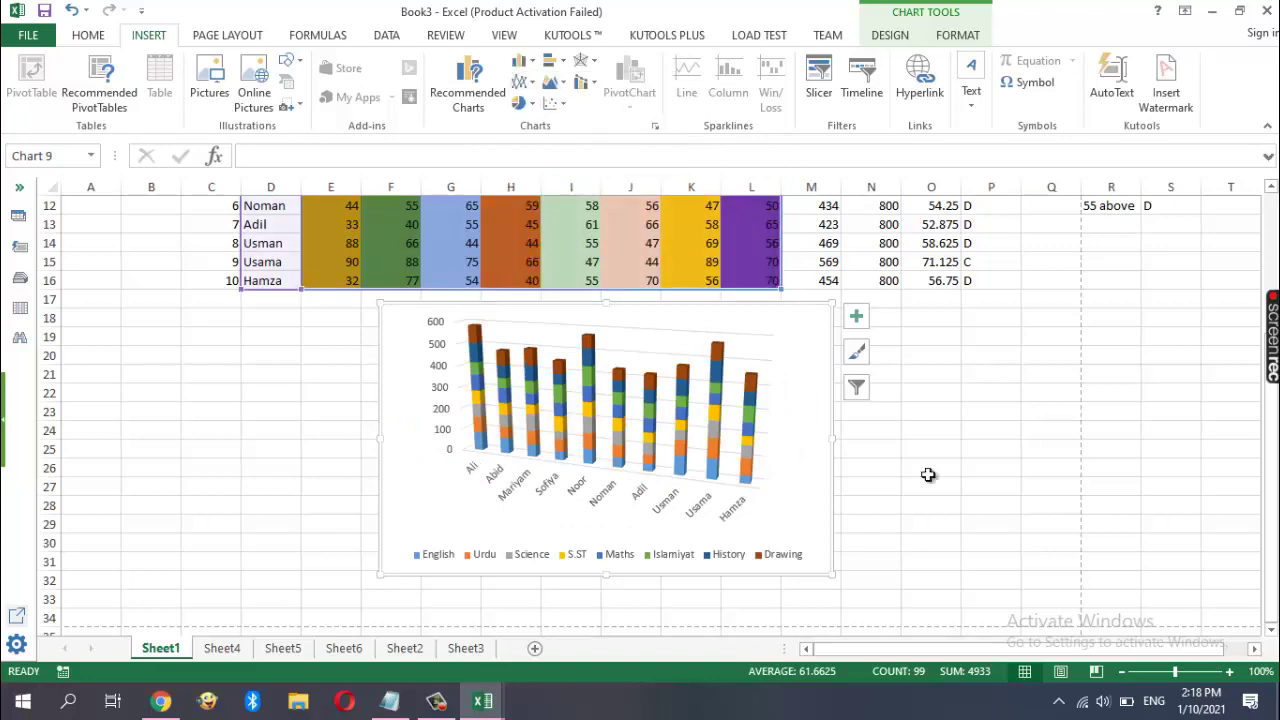
left_click(975, 497)
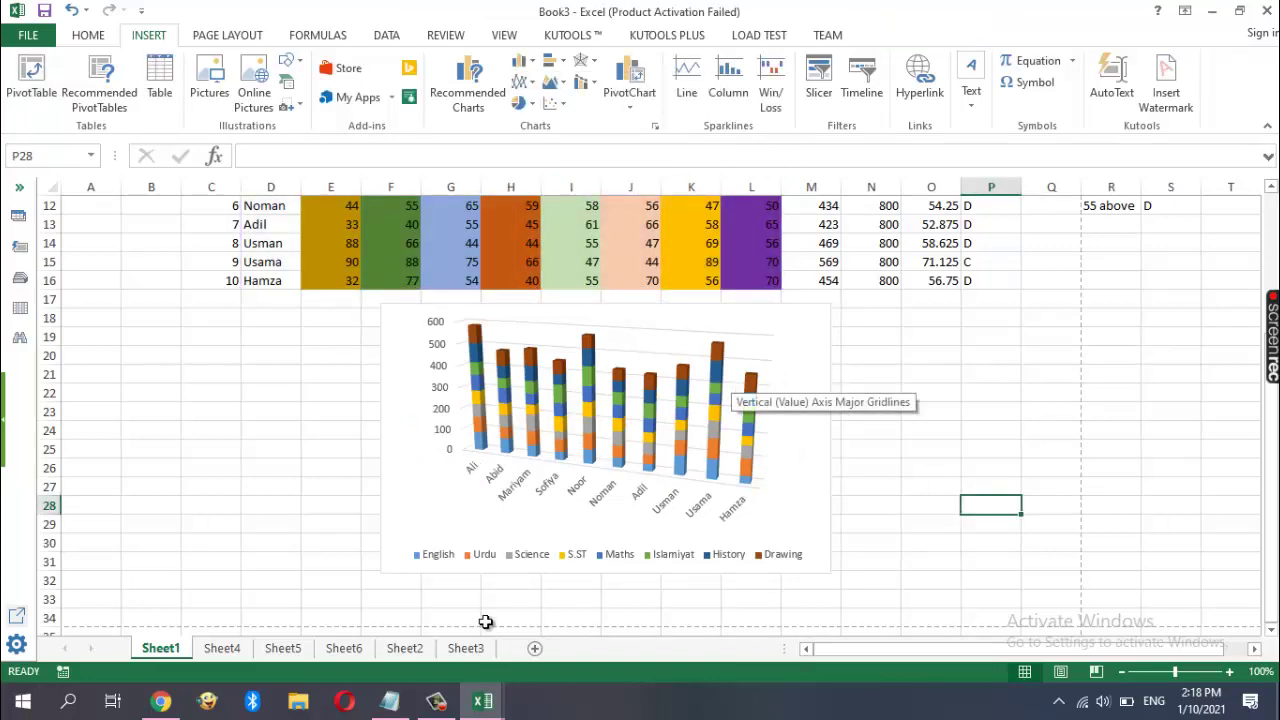
In Notepad, note that the different charts are on screen and all chart types should be understood
left_click(390, 701)
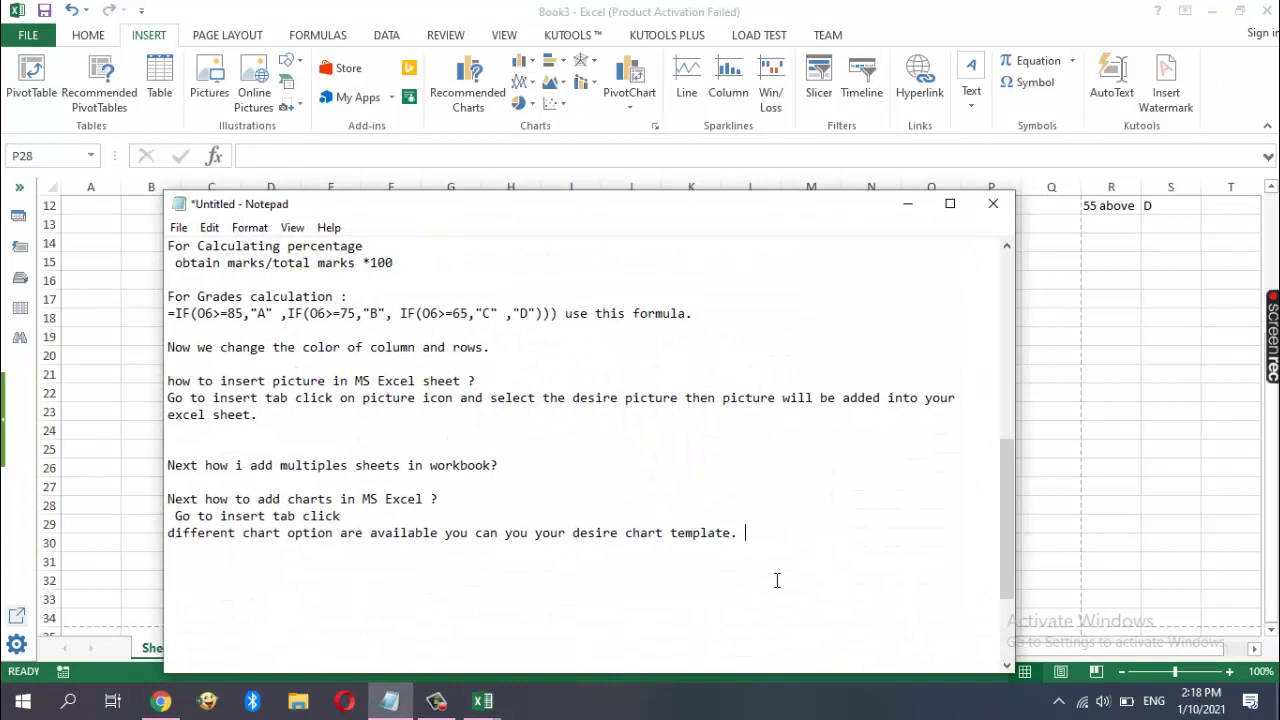
key("Return")
type("here ")
type("is ")
type("the c")
type("h")
key("BackSpace")
key("BackSpace")
type("diffre")
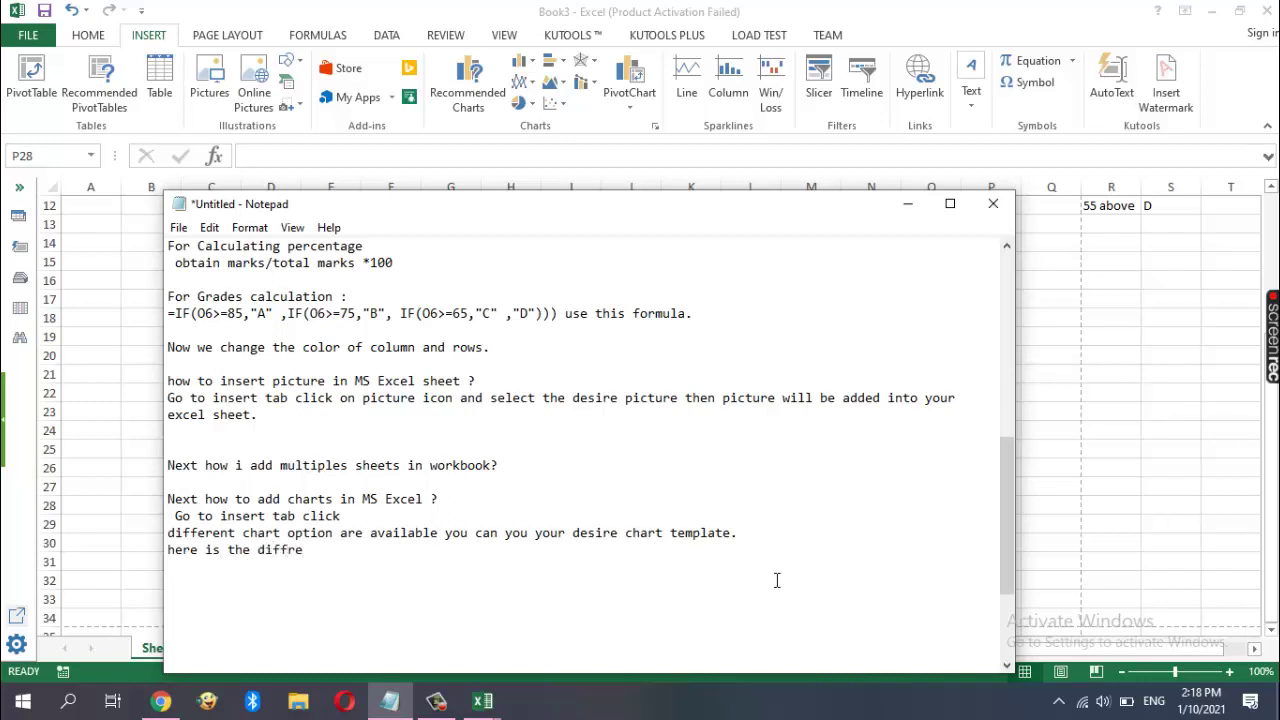
key("BackSpace")
key("BackSpace")
type("erent ")
type("char")
type("t that ")
type("you can s")
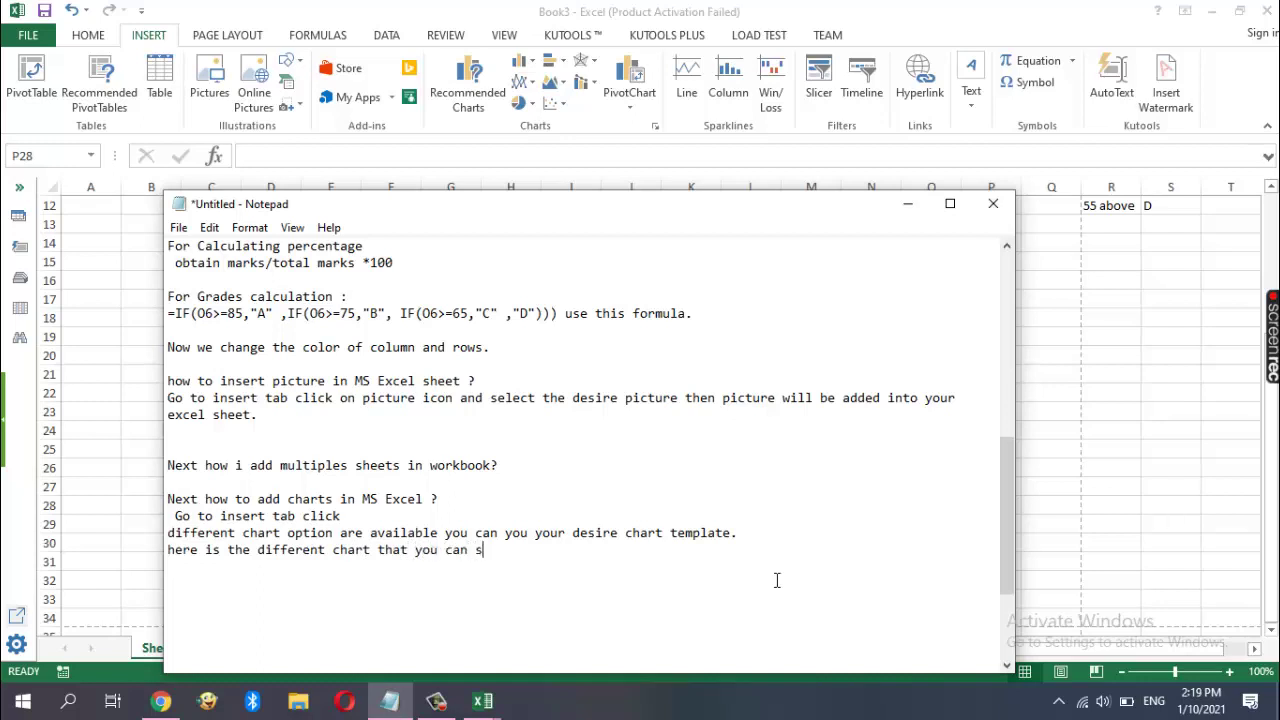
type("ee in ")
type("scrre")
key("BackSpace")
key("BackSpace")
type("een.  ")
type("I")
type(" hope ")
type("you u")
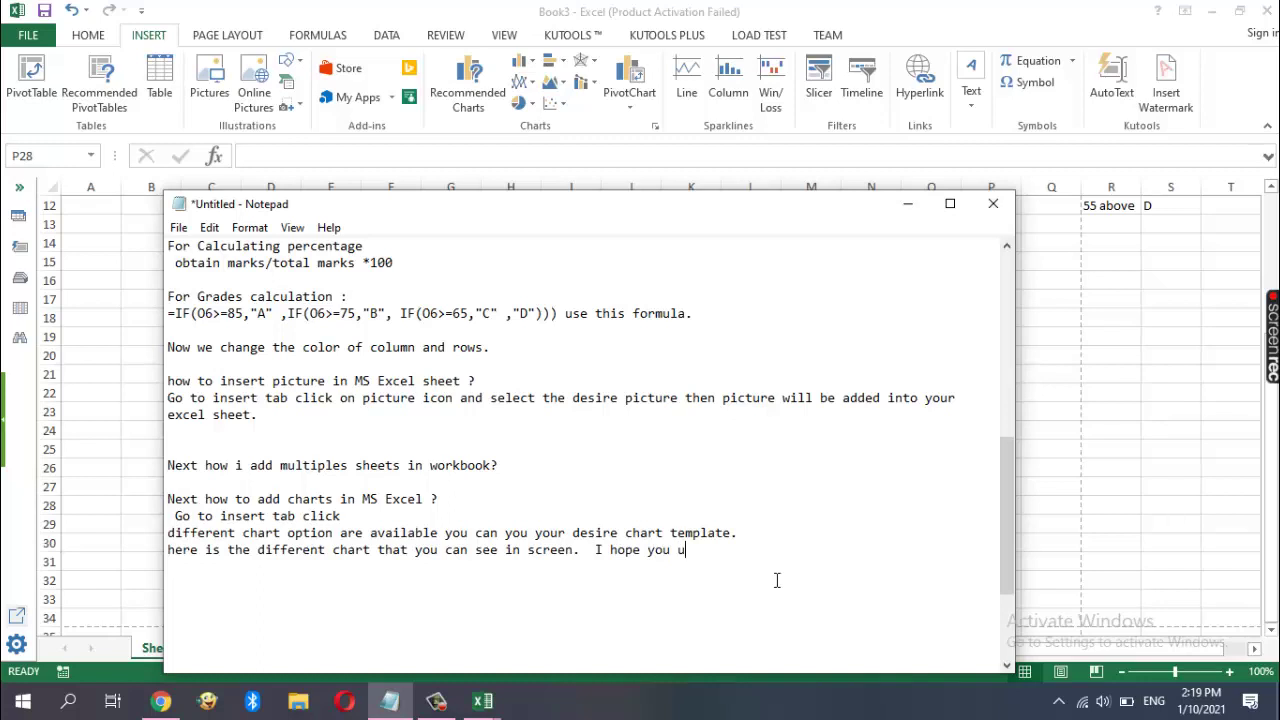
type("ns")
key("BackSpace")
type("derstand")
type(" all ")
type("types ")
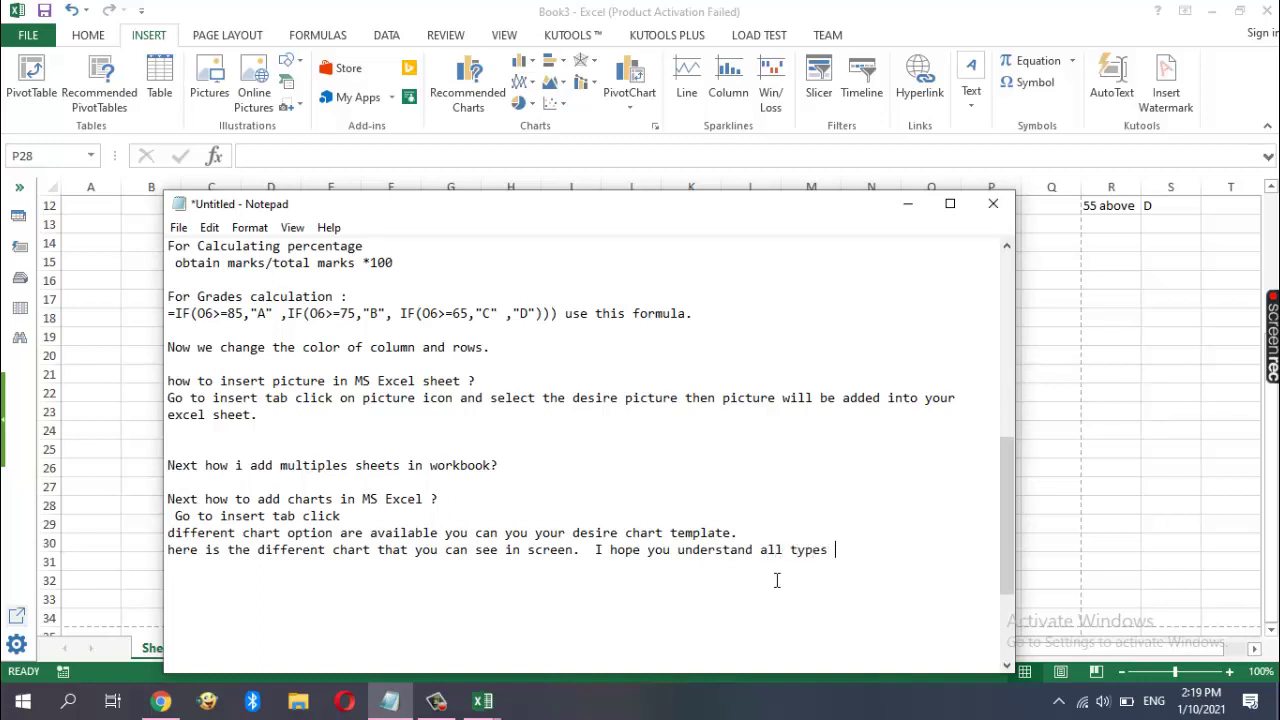
type("of cahrt")
type("s.")
key("Return")
key("Return")
Add the heading 'Next How to add hyperlink in workbook?' on a new line
type("N")
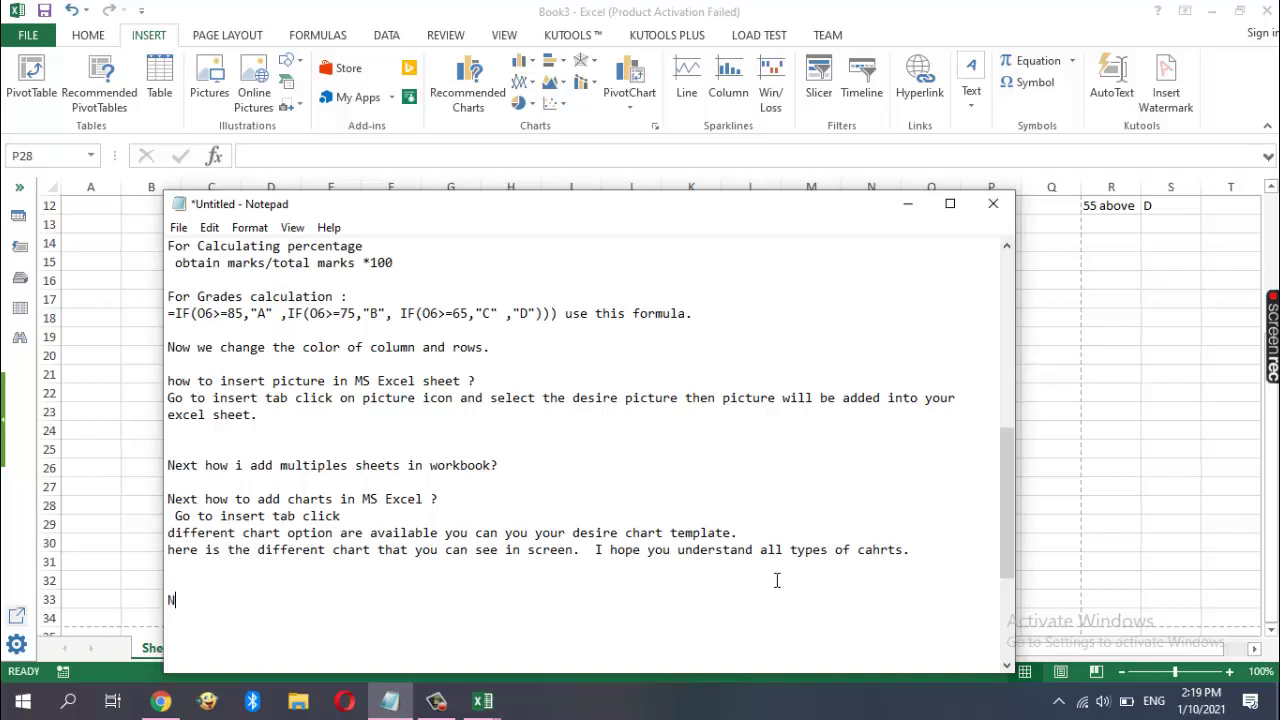
type("ext")
type(" How ")
type("i")
key("BackSpace")
type("to ")
type("add hyp")
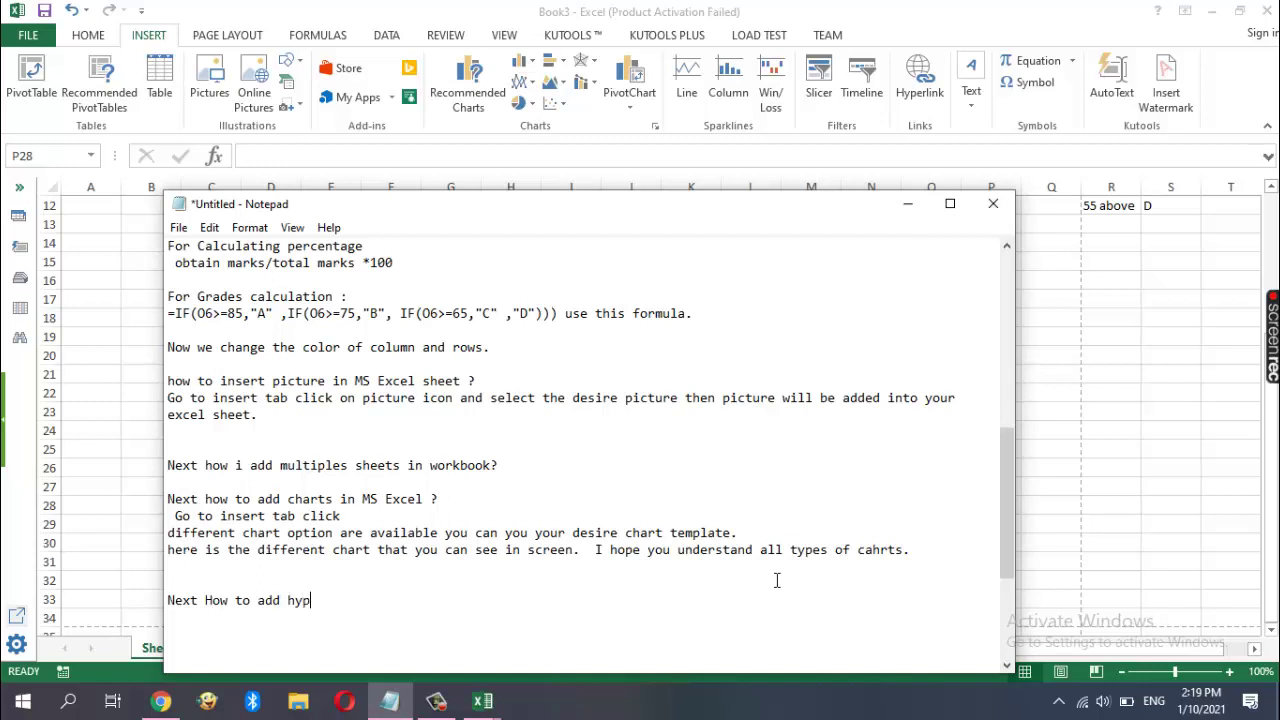
type("erlin")
type("k")
key("BackSpace")
type("k in w")
type("orkbook")
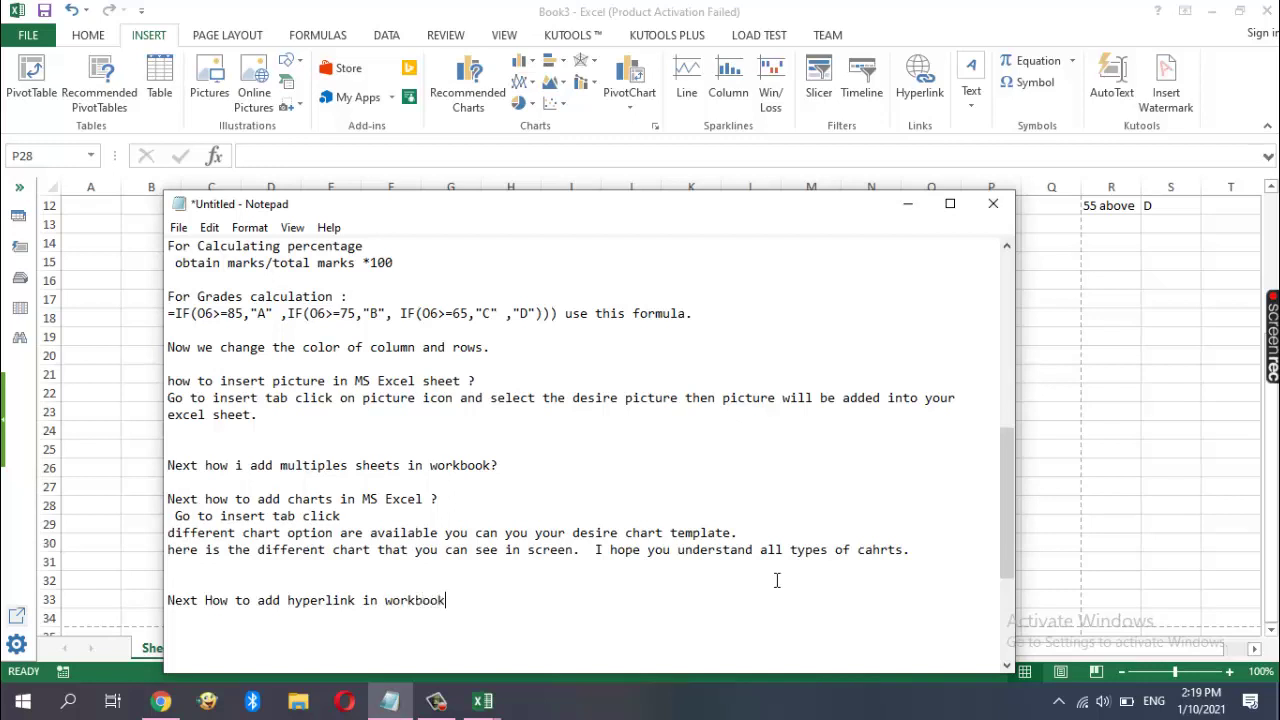
type("?")
key("Return")
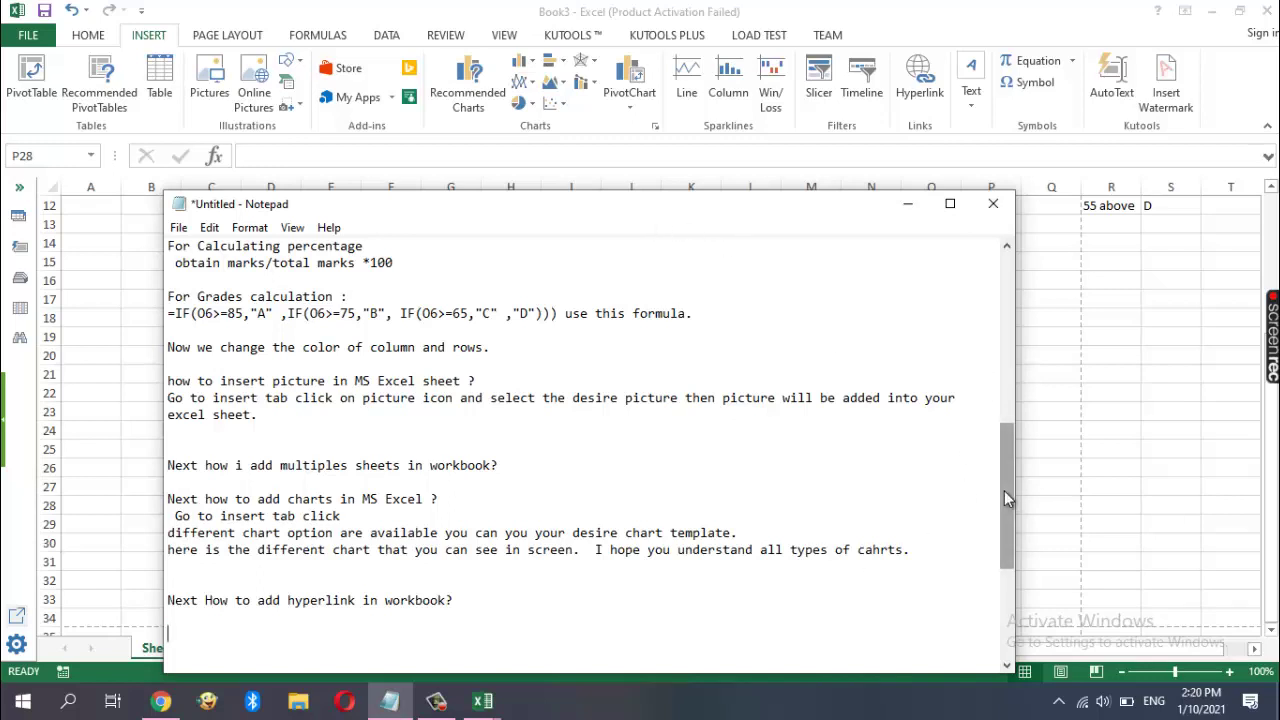
Tidy the hyperlink question so it ends with '?' and leave an empty line below it
left_click_drag(1004, 490, 1006, 612)
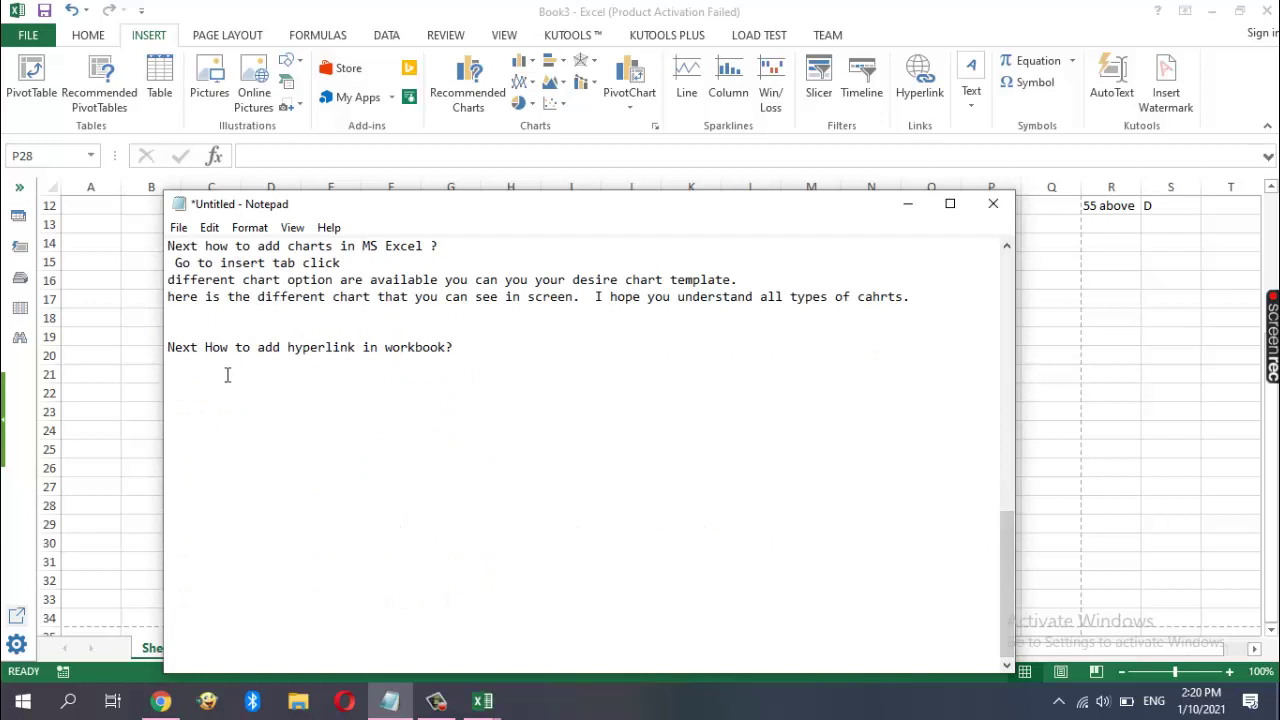
type("hyper")
key("BackSpace")
key("BackSpace")
key("BackSpace")
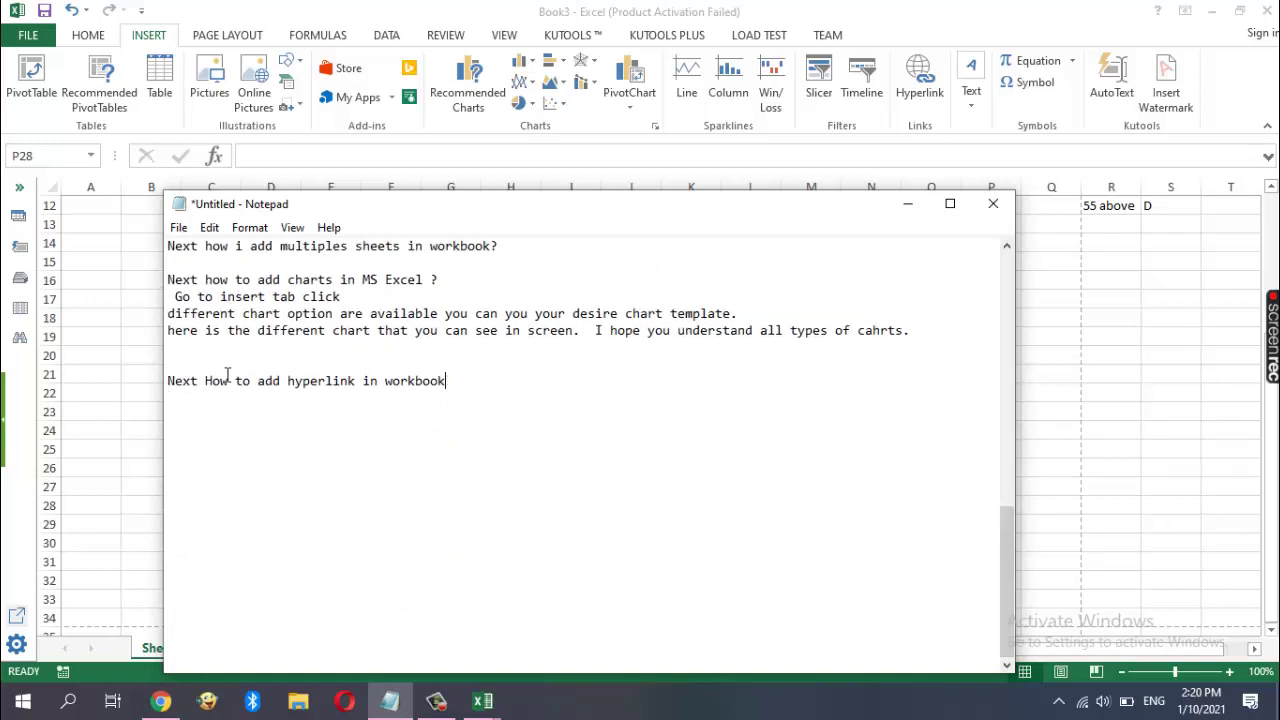
type("b")
key("Return")
type("?")
key("Return")
left_click(457, 381)
key("BackSpace")
type("?")
left_click(296, 407)
key("BackSpace")
Type 'by using hyperlink move to one sheet to another' below the question
type("b")
type("y using ")
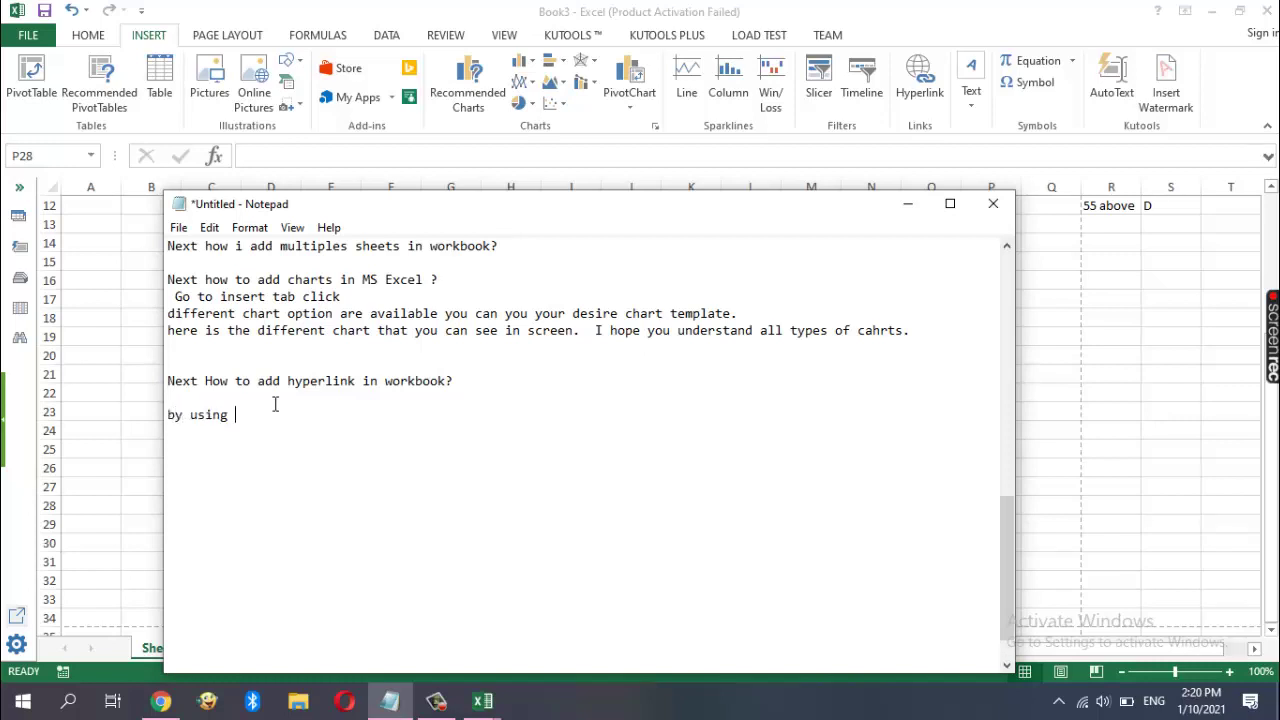
type("hyperl")
type("ink")
type(" moving")
type(" on")
type("e to")
key("BackSpace")
key("BackSpace")
key("BackSpace")
key("BackSpace")
key("BackSpace")
key("BackSpace")
key("BackSpace")
type("e t")
type("o one s")
type("heet to")
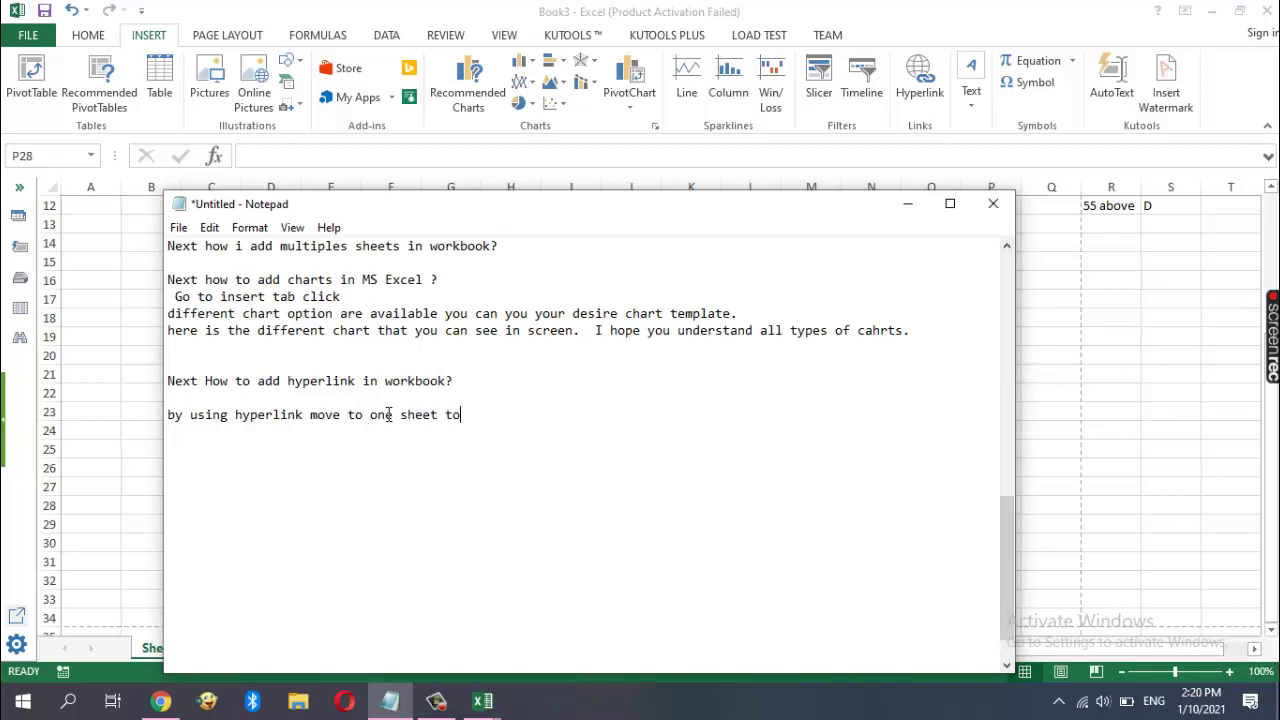
type(" another .")
Open Excel's Insert Hyperlink dialog, move it higher, and bring the notes back in front
left_click(907, 212)
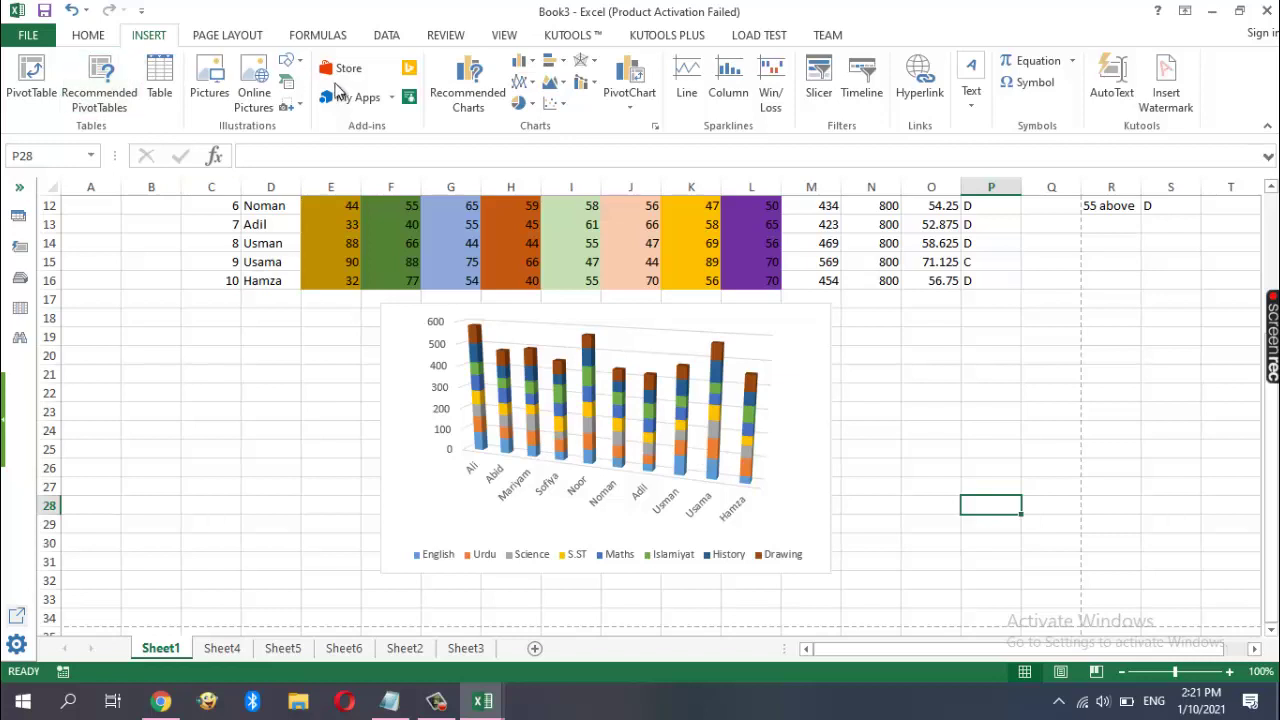
left_click(220, 38)
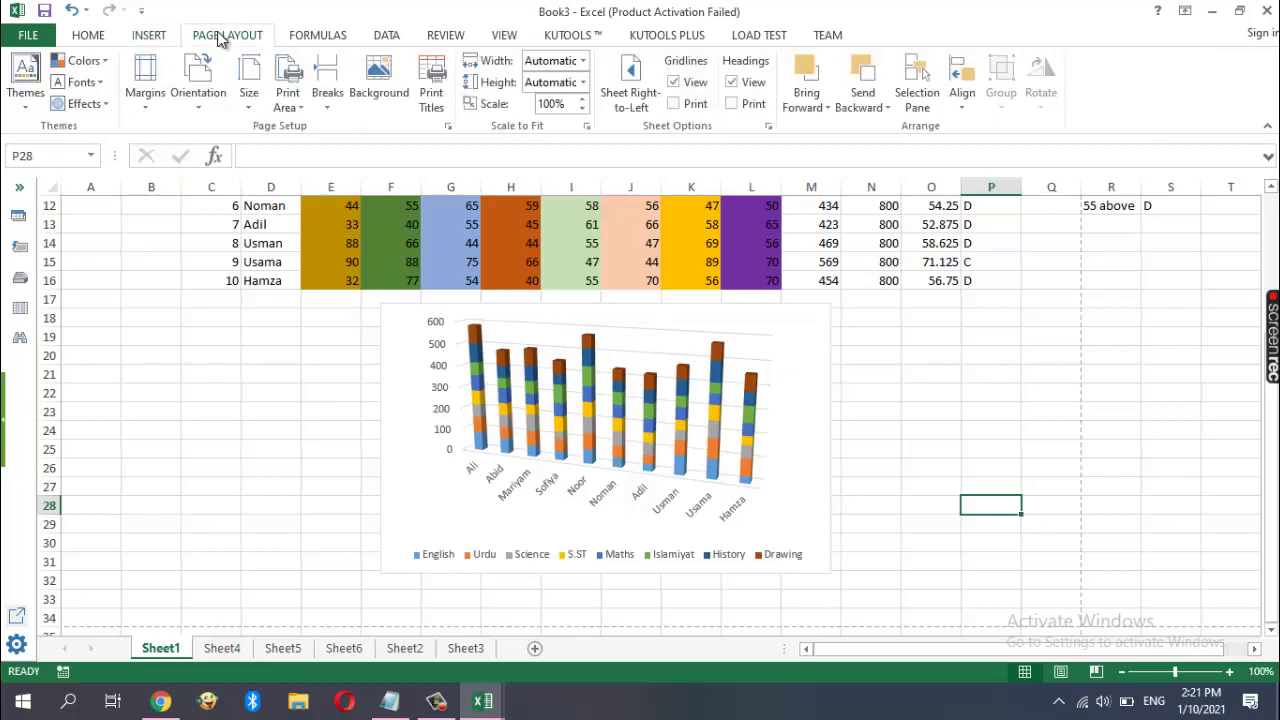
left_click(168, 35)
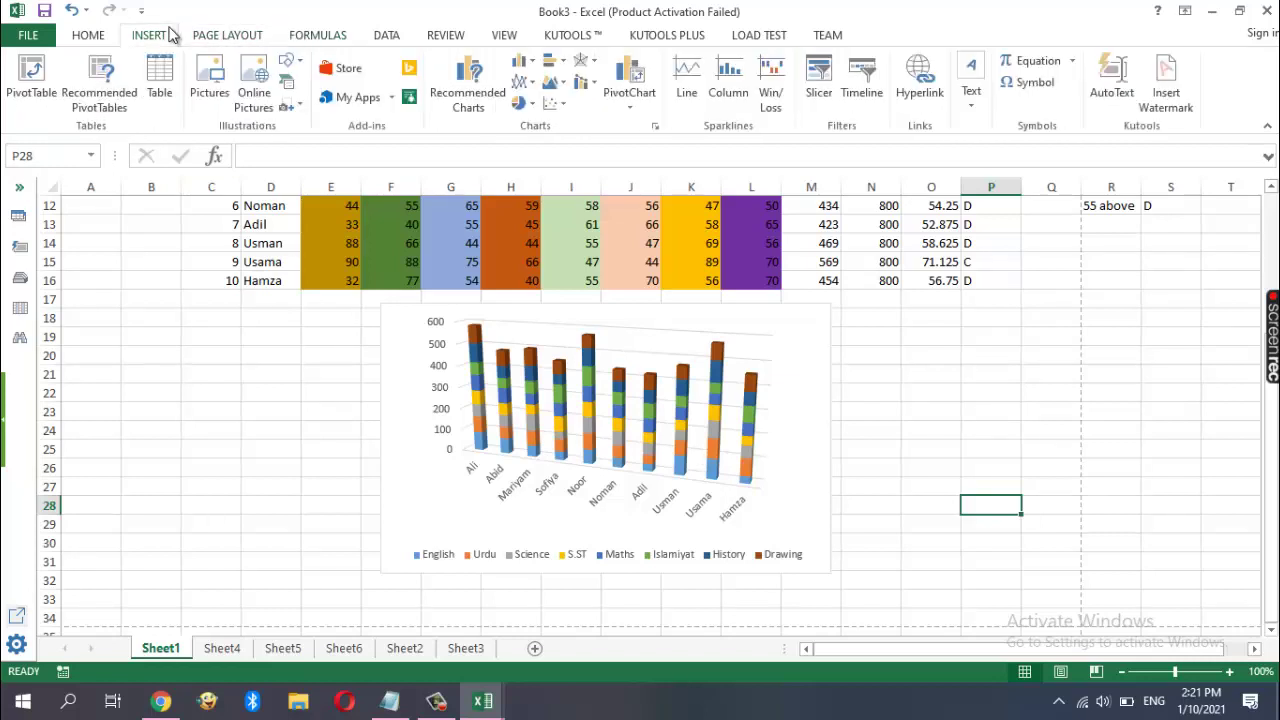
left_click(921, 96)
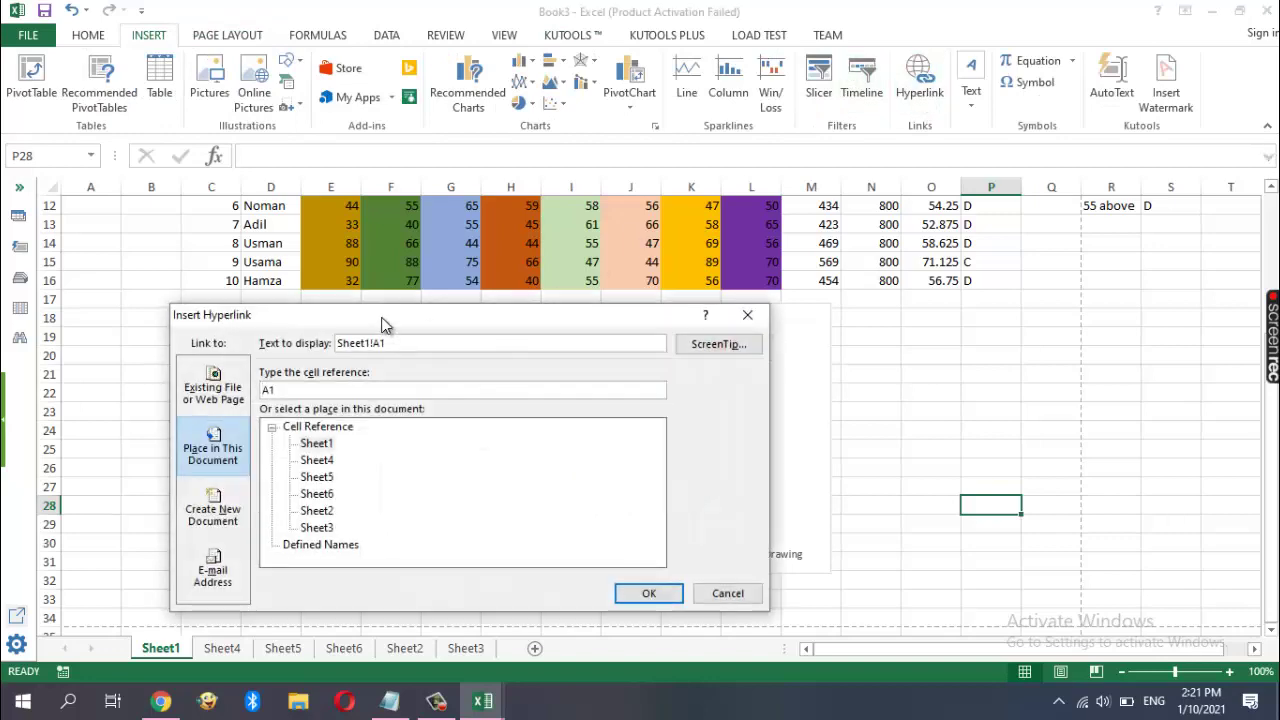
left_click_drag(379, 314, 356, 185)
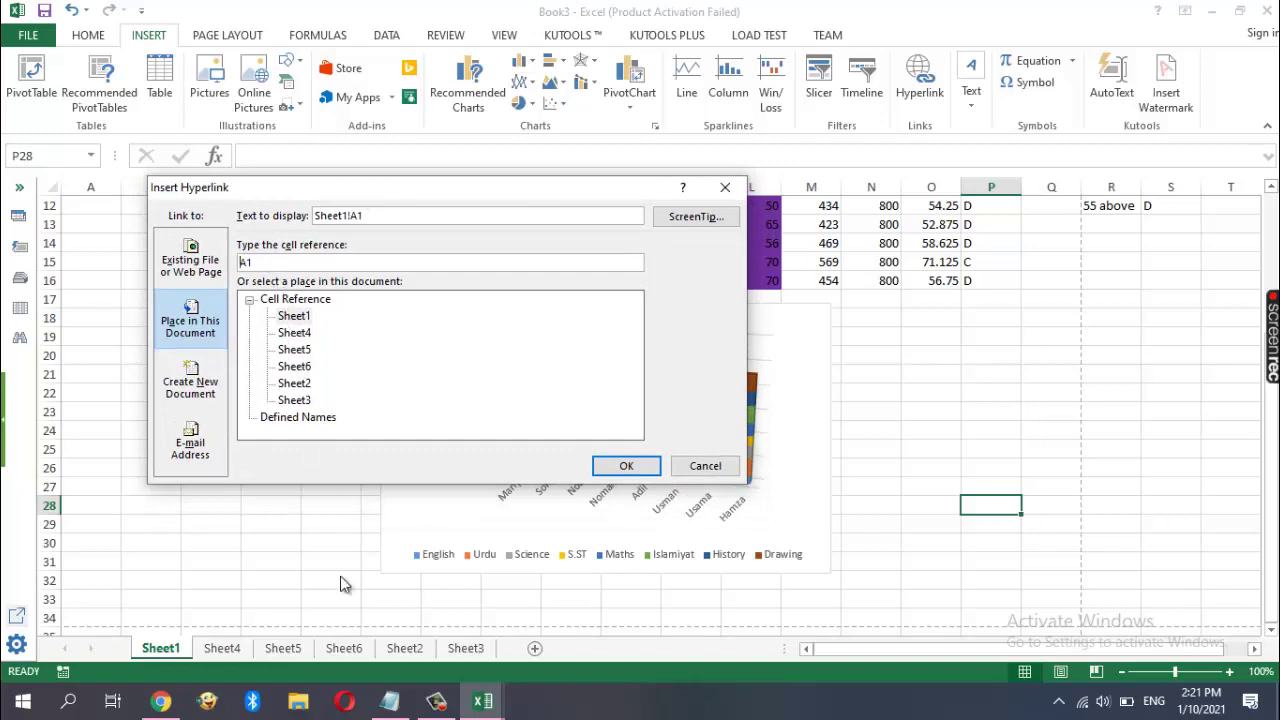
left_click(390, 704)
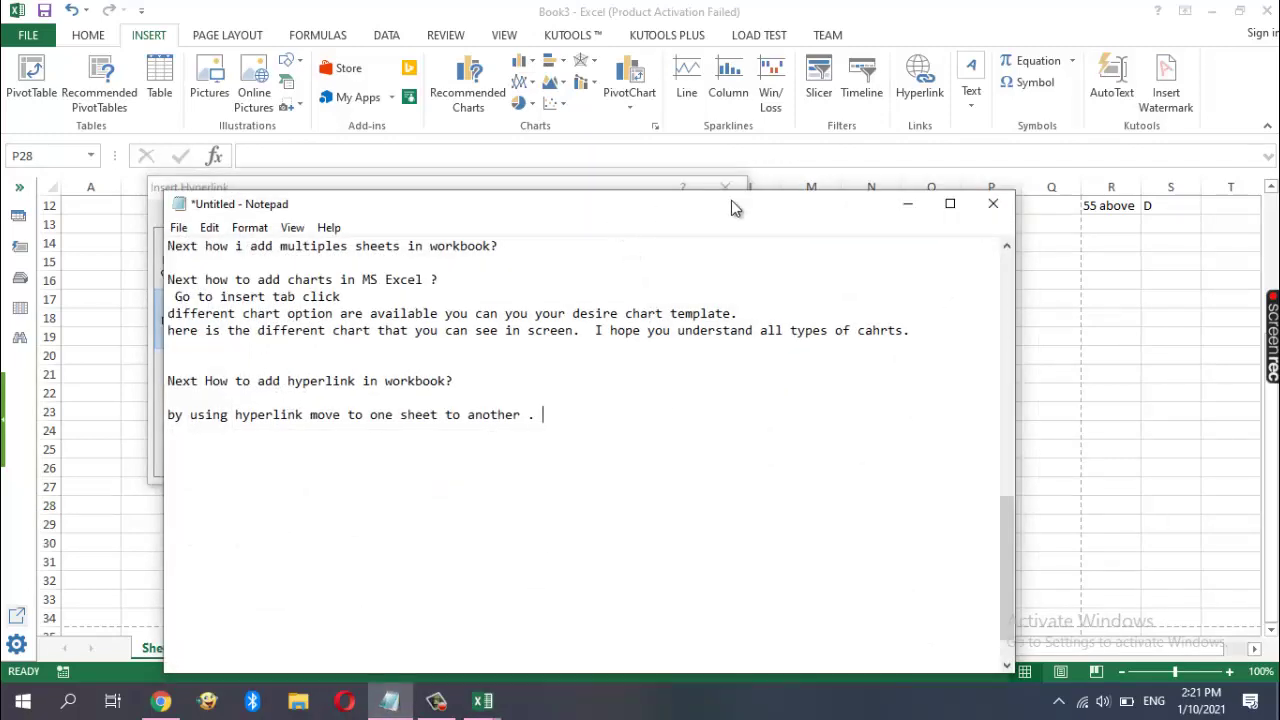
Note that the workbook has sheets 1, 2, 3, 4 and begin 'I want to add hyperlink in the c'
mouse_move(731, 205)
left_mouse_down()
mouse_move(983, 160)
mouse_move(953, 115)
left_mouse_up()
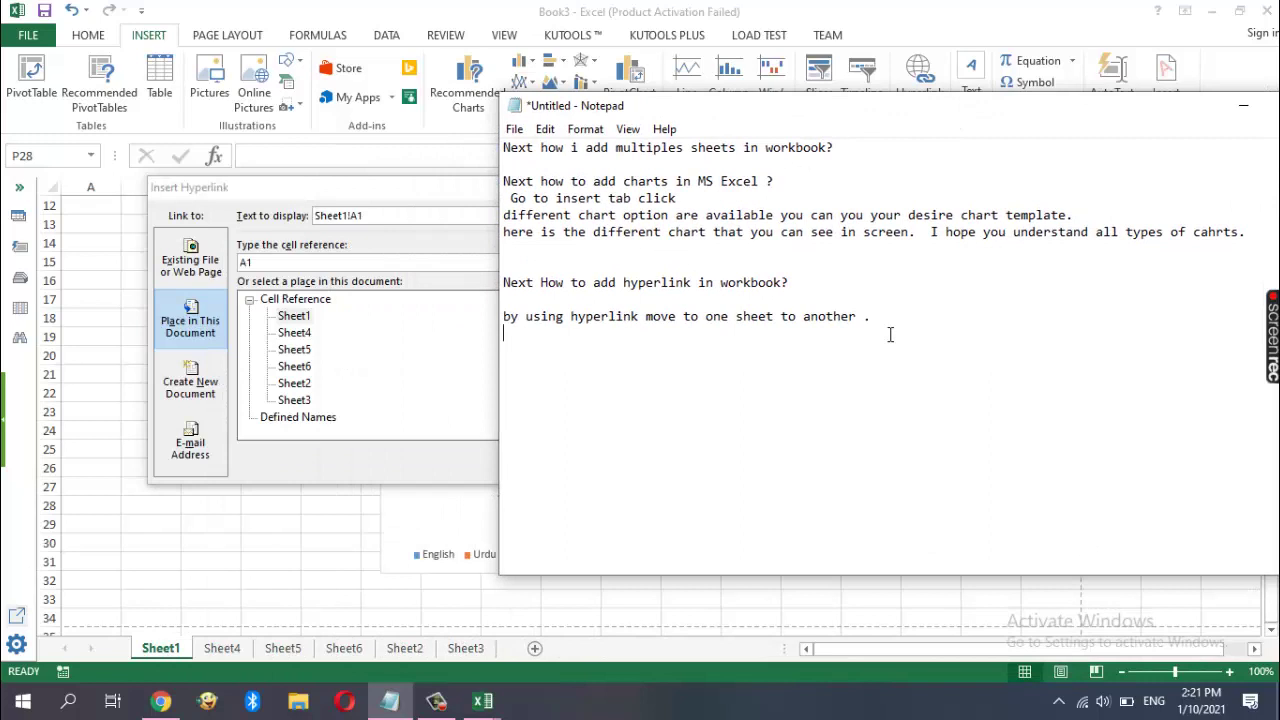
key("Return")
key("Return")
type("I ")
type("have a ")
type("multiple")
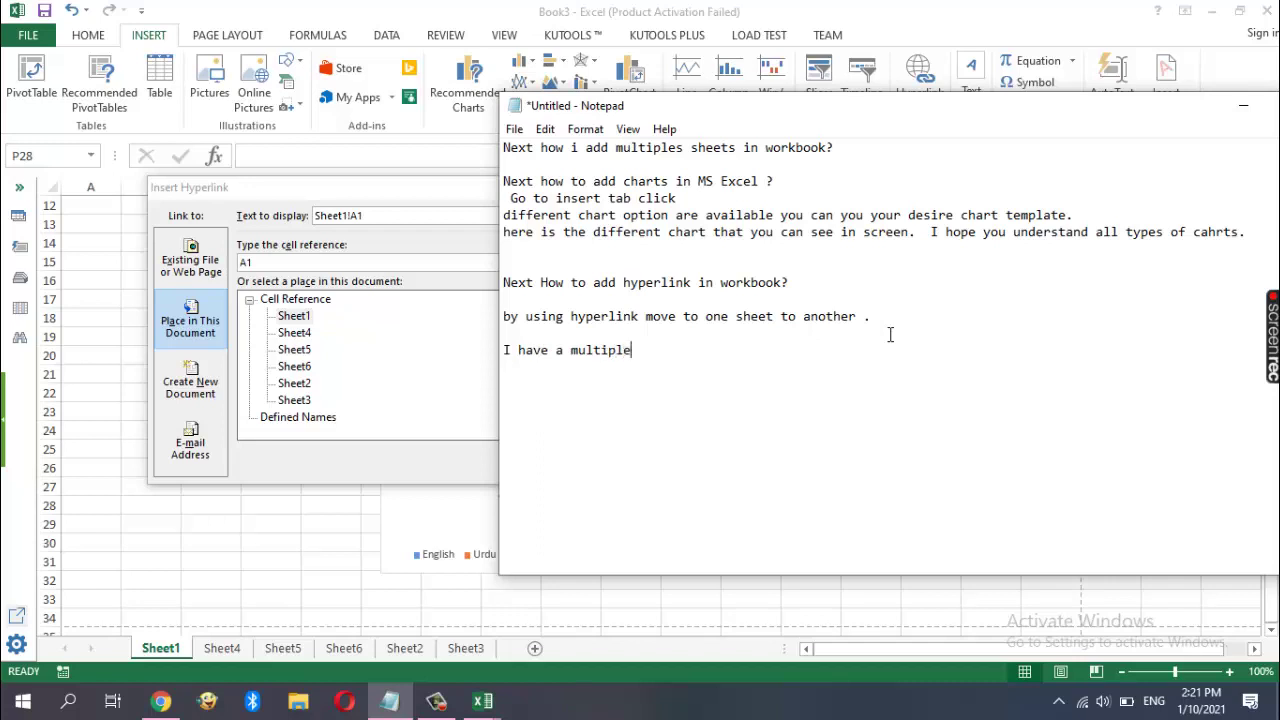
type("s shee")
type("t  ")
type("you ")
type("can s")
type("ee on s")
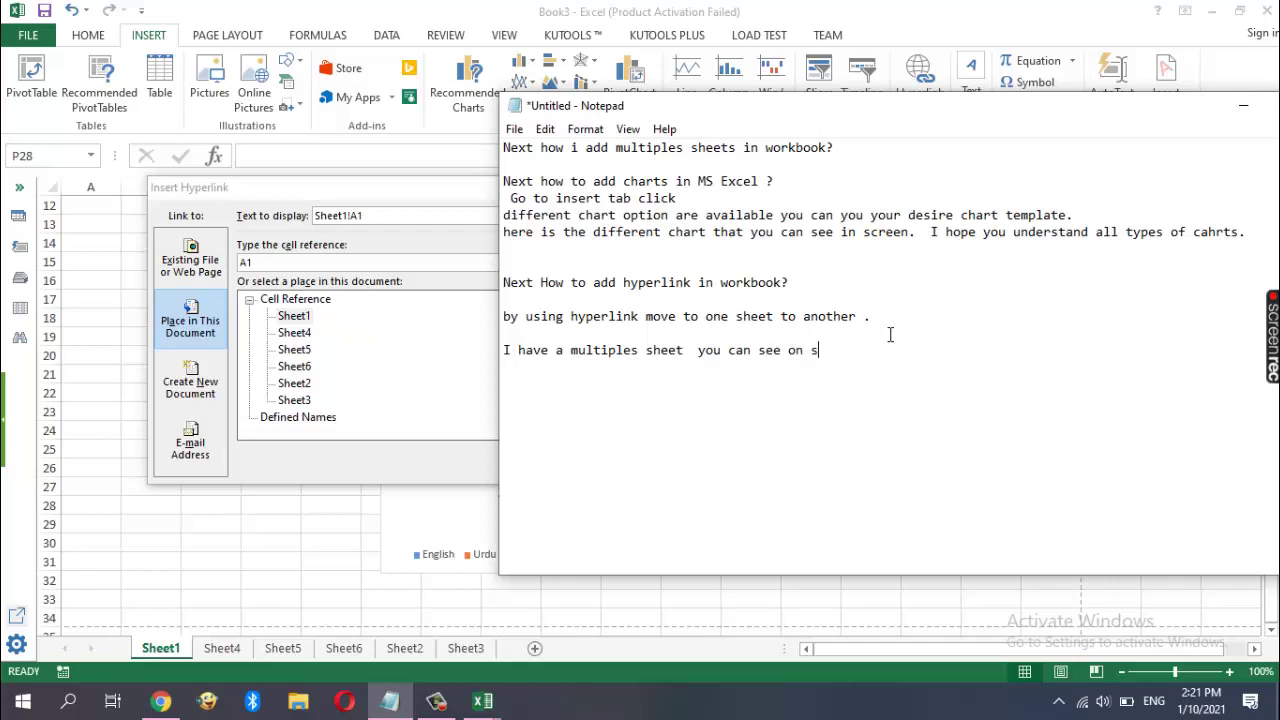
type("creen  ")
type("s")
type("heet 1 ")
type(",2 ")
type(",3")
type(", 4 ")
type("etc")
type(" I ")
type("want t")
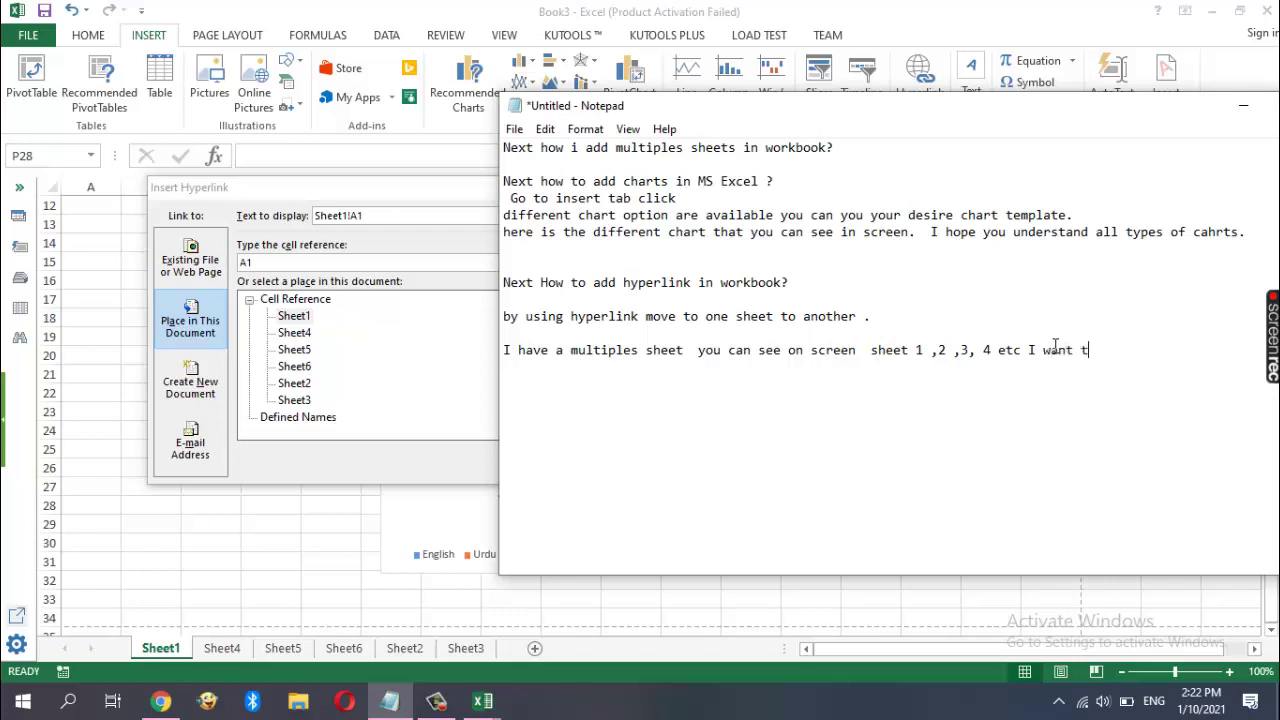
type("o a")
type("dd hype")
type("rlink")
type(" in the")
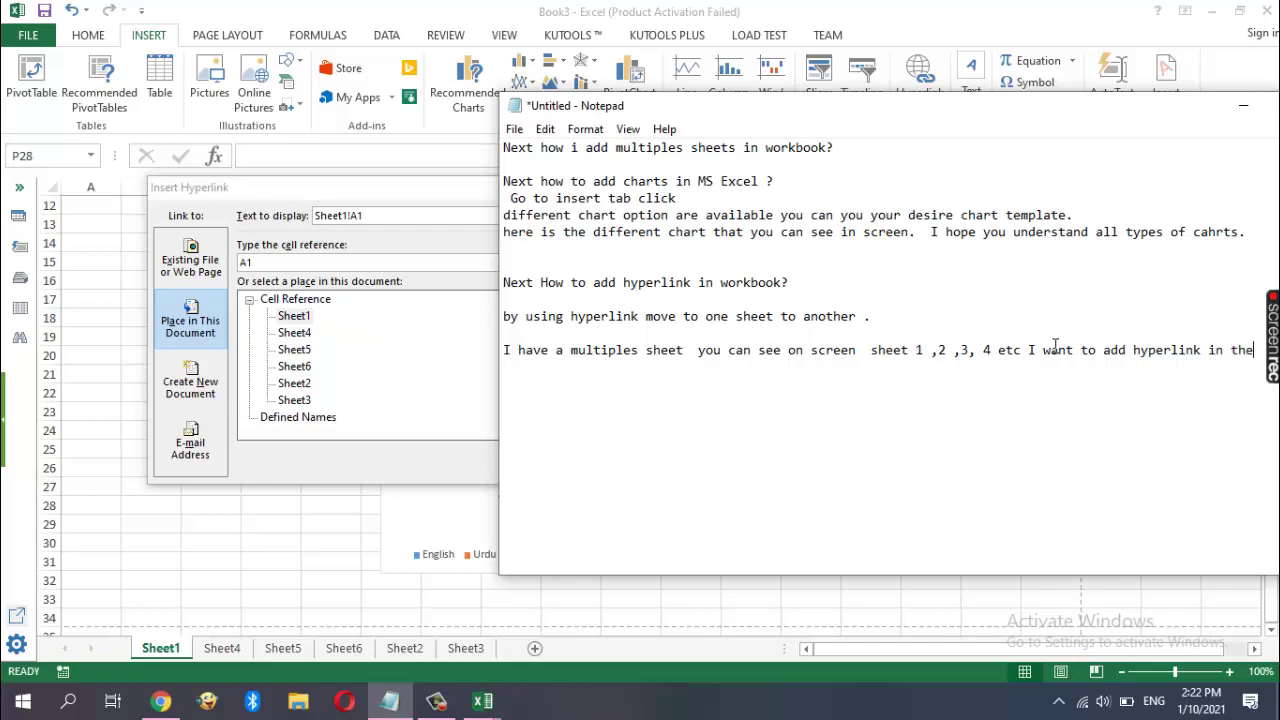
type(" c")
double_click(921, 104)
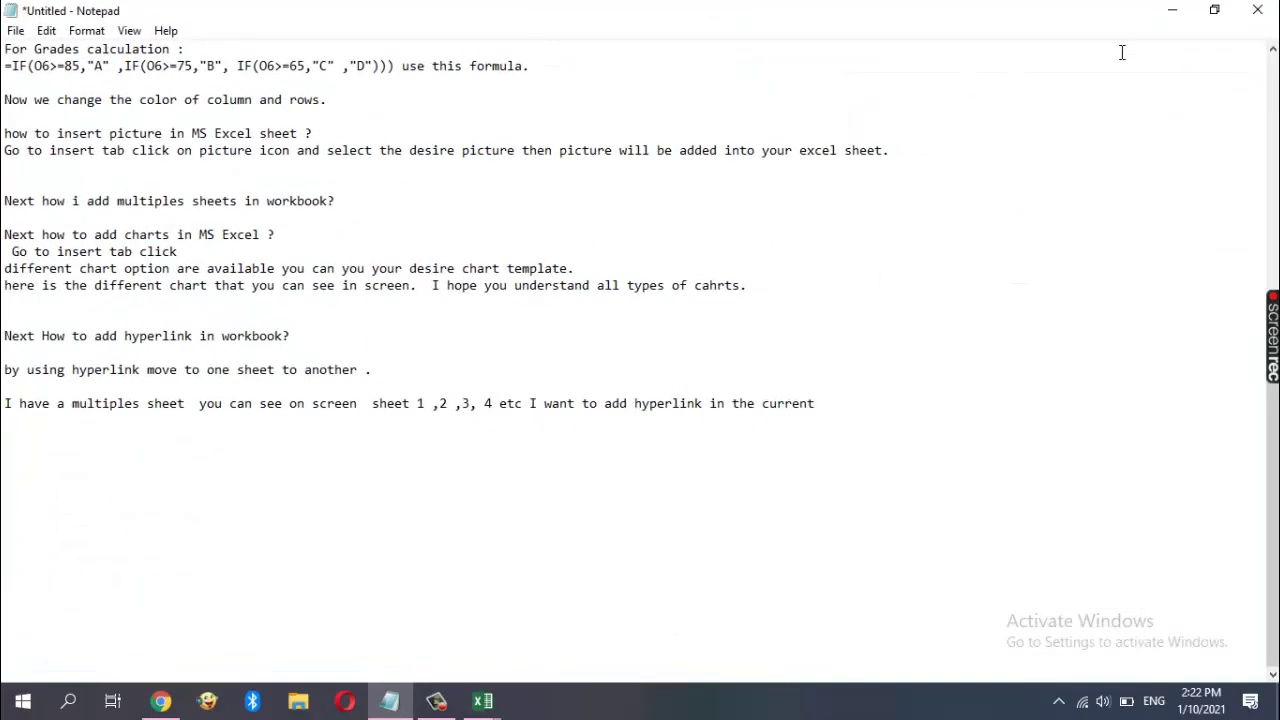
left_click(1216, 10)
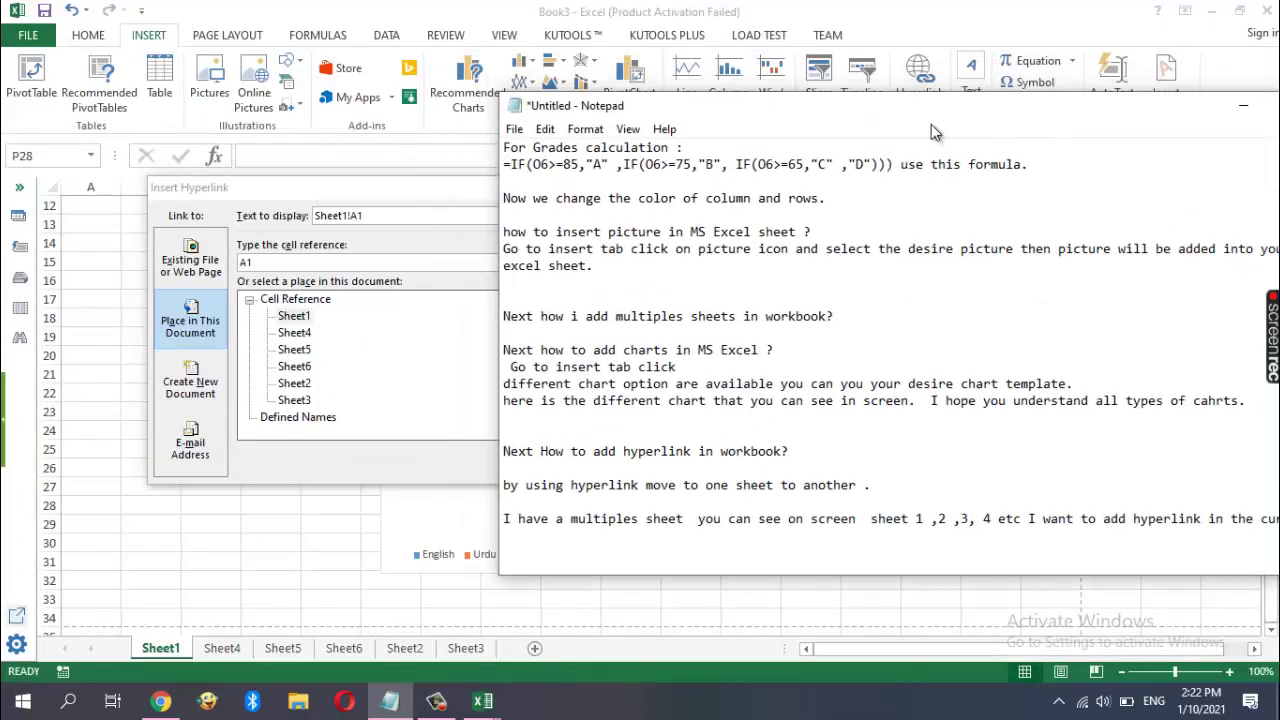
left_click_drag(784, 121, 645, 108)
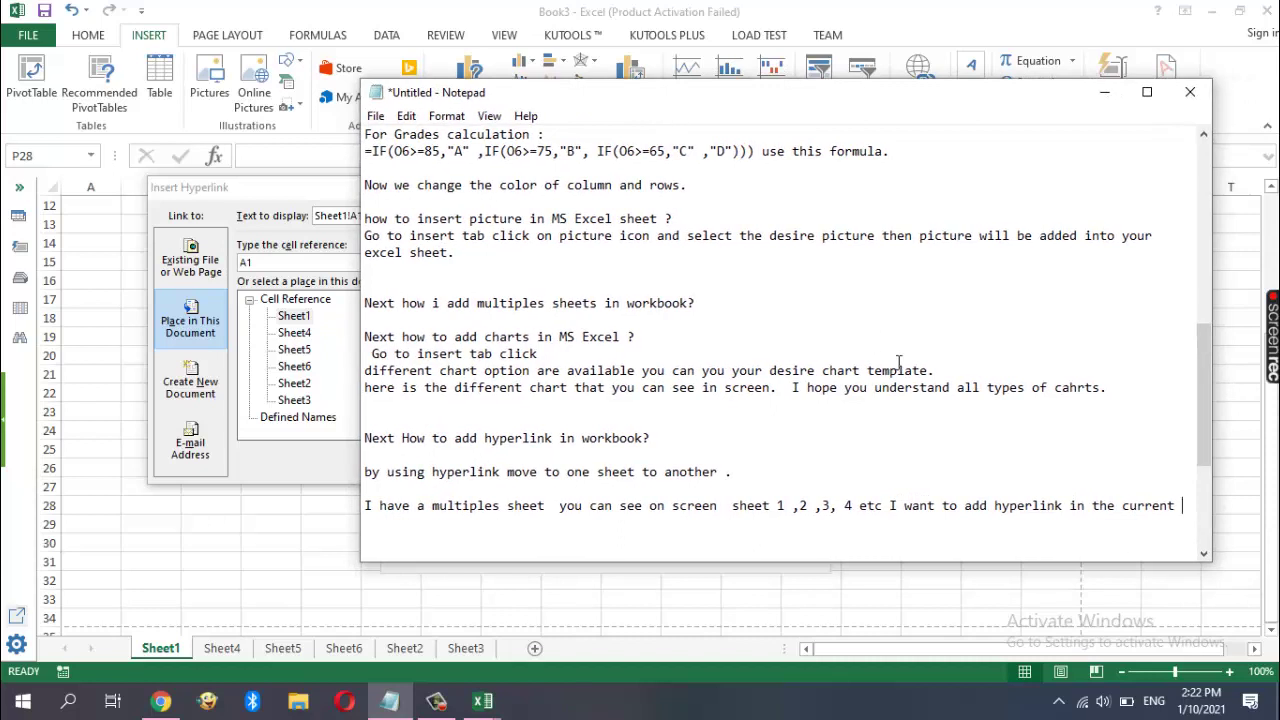
Continue the note: 'sheet. i select the option place in this document and also type any cell reference'
key("Return")
type("sheet")
type(".")
type(" i selec")
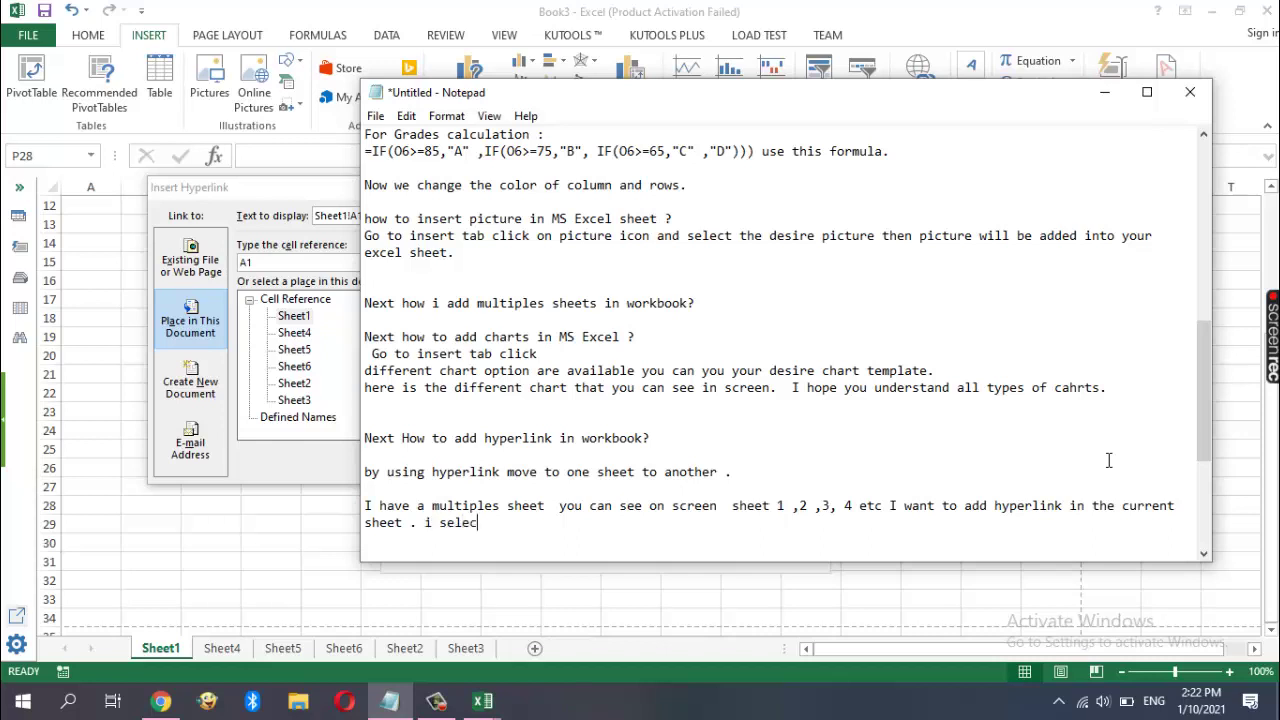
type("t the ")
type("op")
type("tion p")
type("lace i")
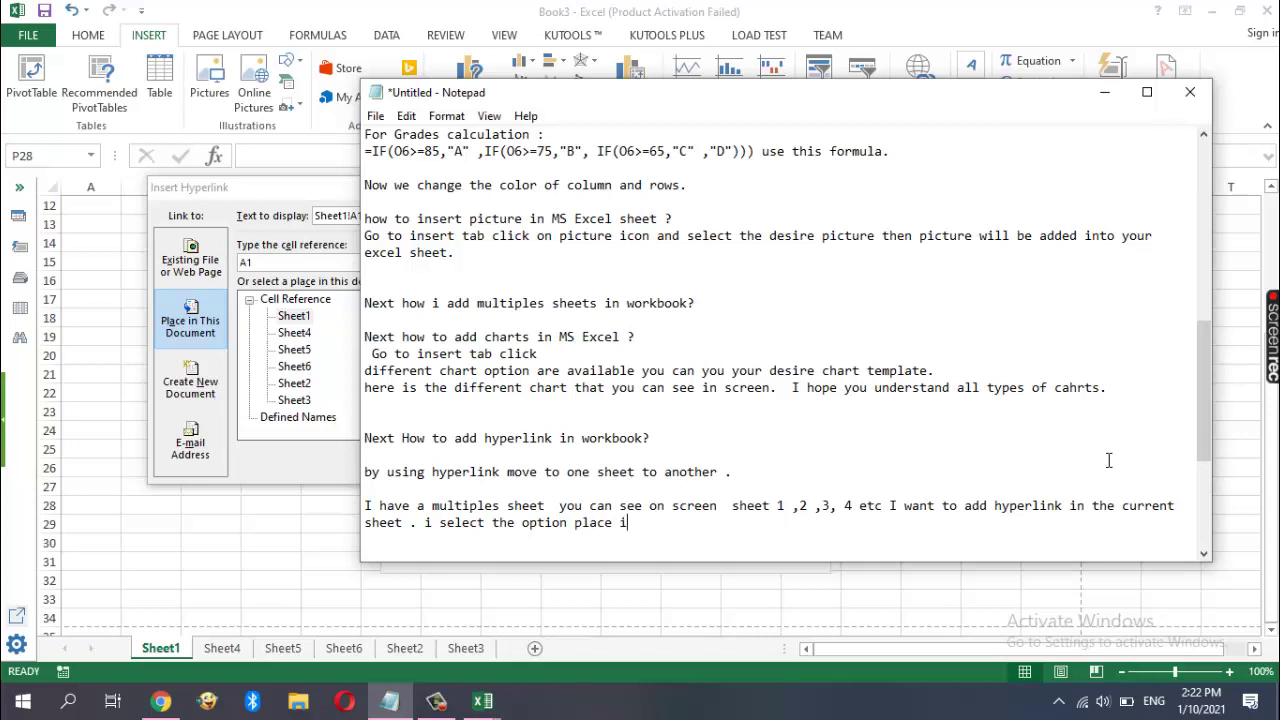
type("n this ")
type("docum")
type("ent  ")
type(". ")
type("and ")
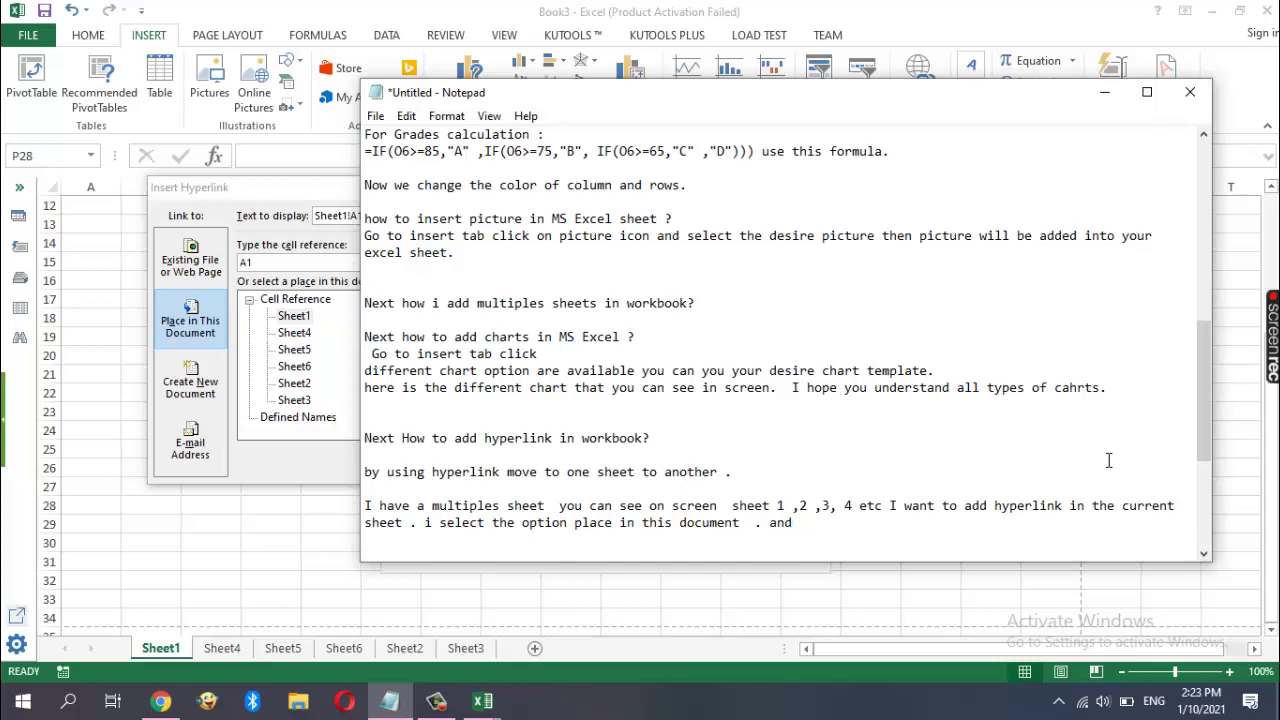
type("also ")
type("tp")
key("BackSpace")
type("y")
type("pe an")
type("y cel")
type("l refer")
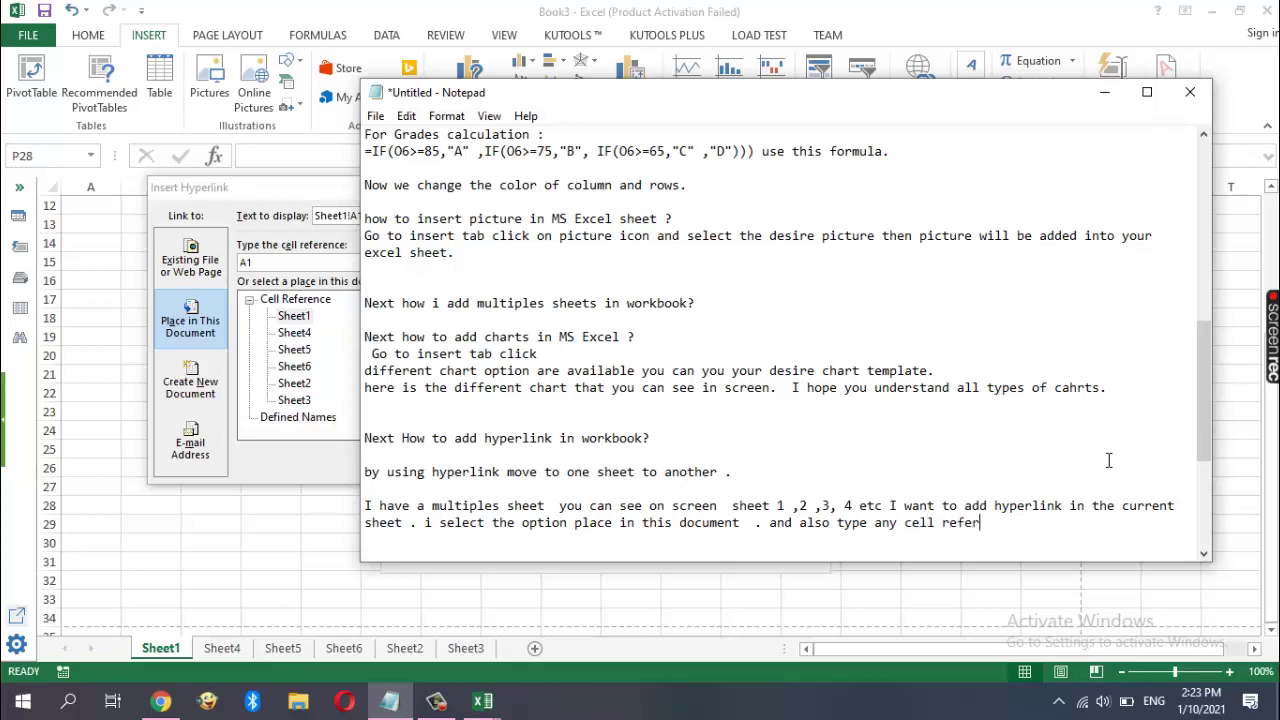
type("ence ")
type("where ")
type("you wa")
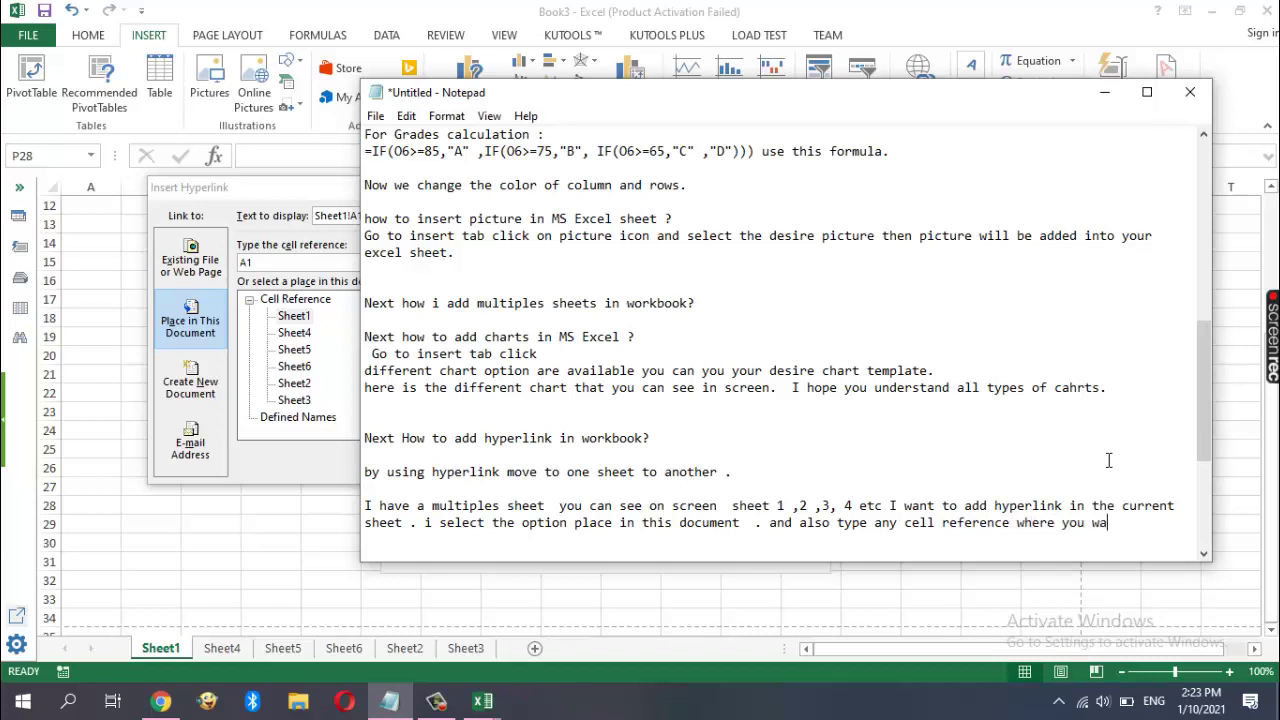
type("nt")
Edit the note's ending from 'where you want' to 'where you go.'
left_click(1062, 523)
type("go")
key("BackSpace")
key("BackSpace")
key("BackSpace")
type("go t")
type("o")
key("BackSpace")
key("BackSpace")
key("BackSpace")
key("BackSpace")
key("BackSpace")
key("BackSpace")
Point the hyperlink at cell G5 on Sheet6, then bring the notes back in front
left_click(1104, 100)
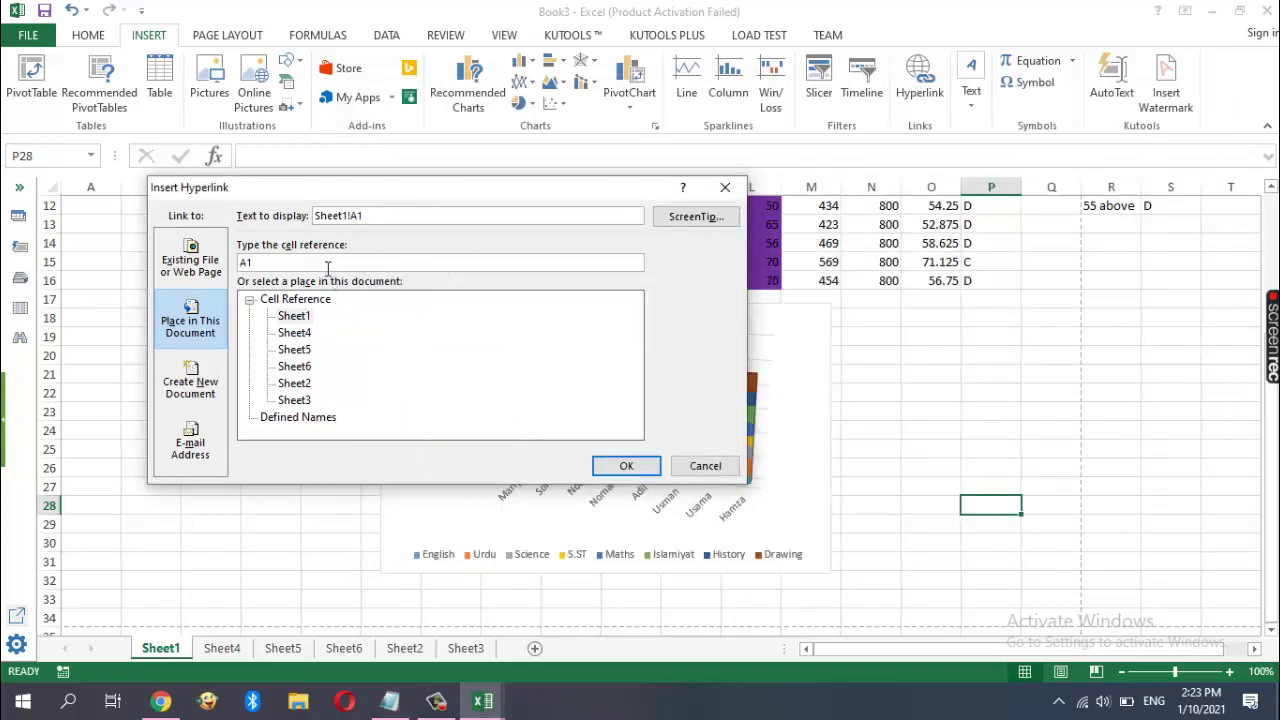
key("BackSpace")
key("BackSpace")
type("G")
type("5")
left_click(300, 367)
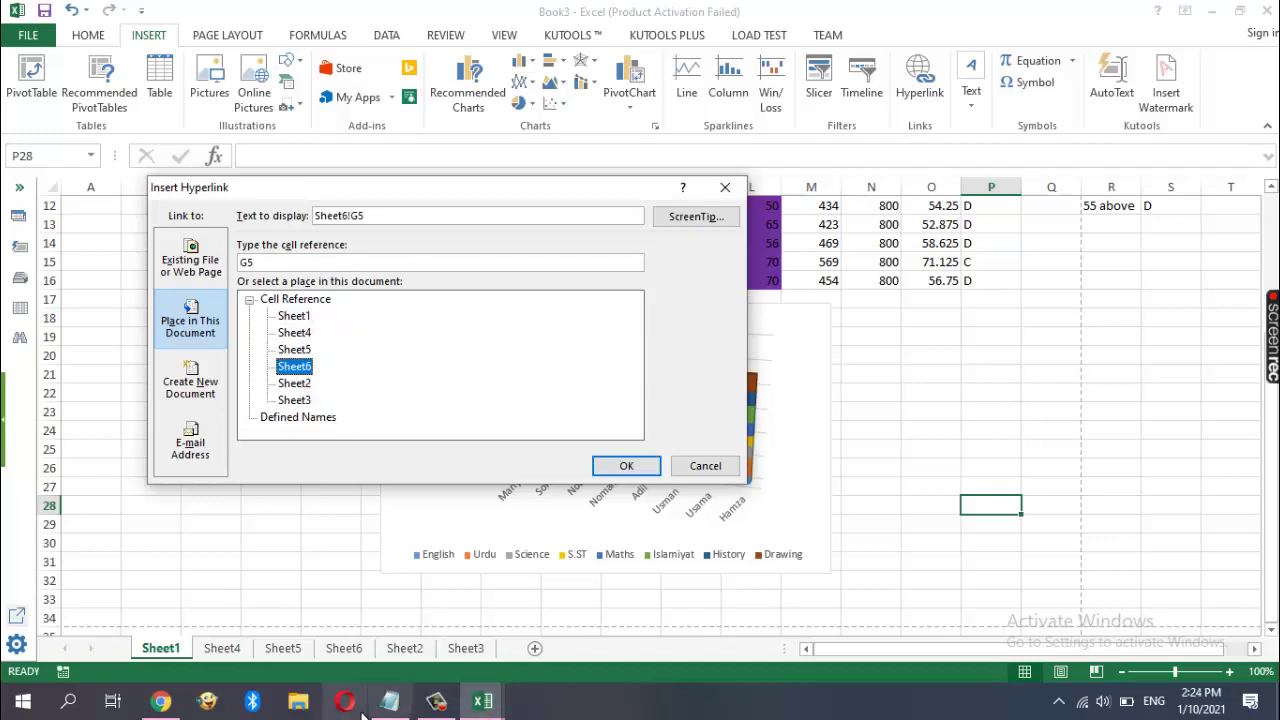
left_click(390, 701)
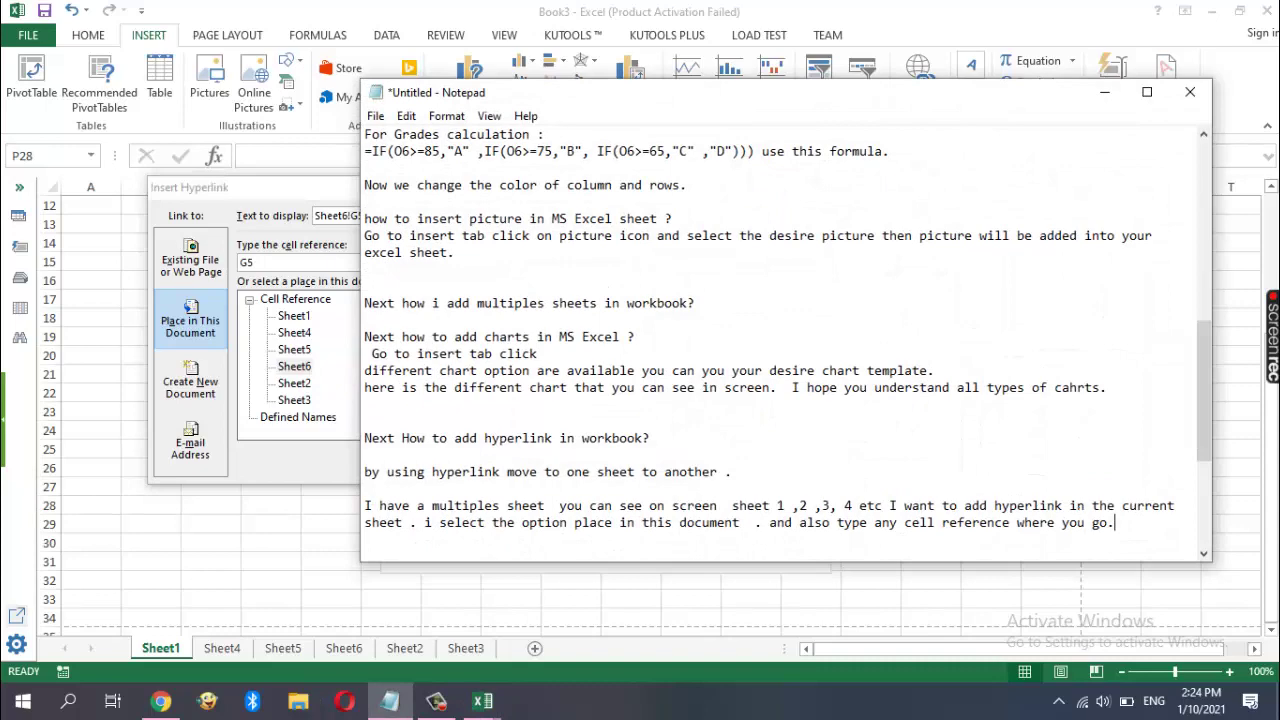
left_click_drag(1207, 380, 1205, 497)
Add the note 'i type cell reference G5 and select sheet No 6. then press ok.'
left_click(400, 290)
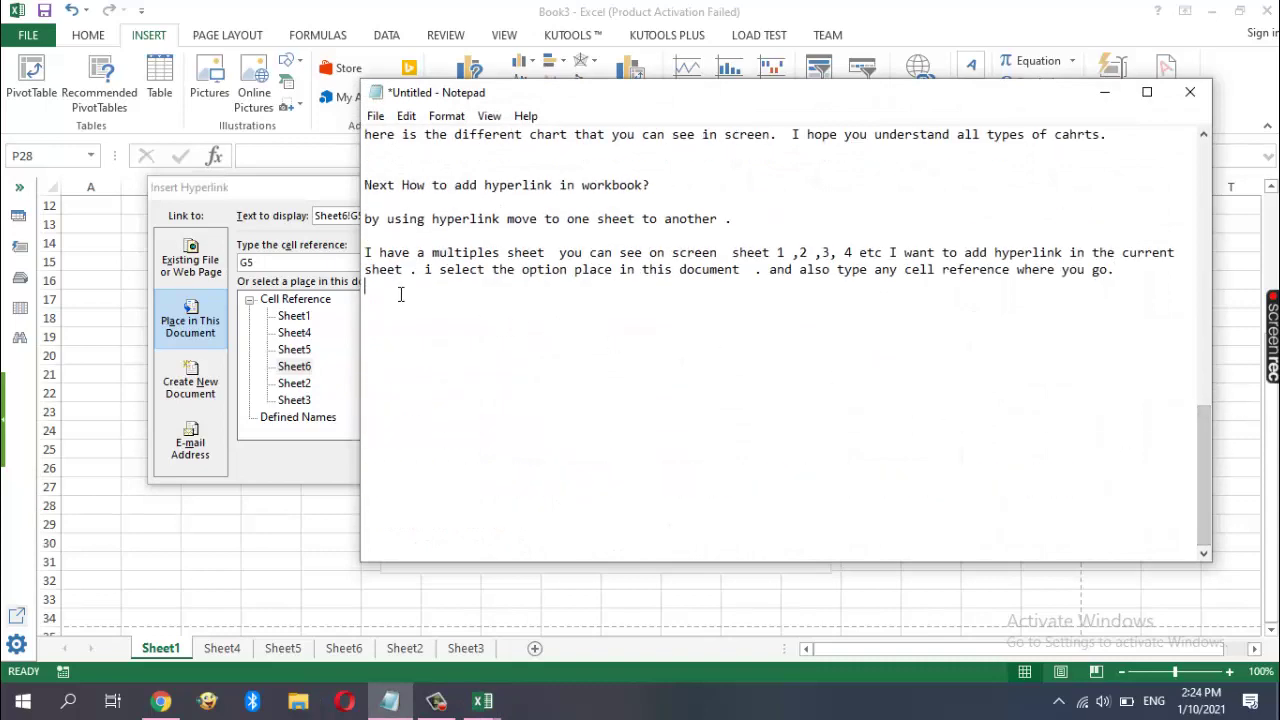
type("i ty")
type("pe ")
type("cell re")
type("fer")
type("ence ")
type("G")
type("5 and ")
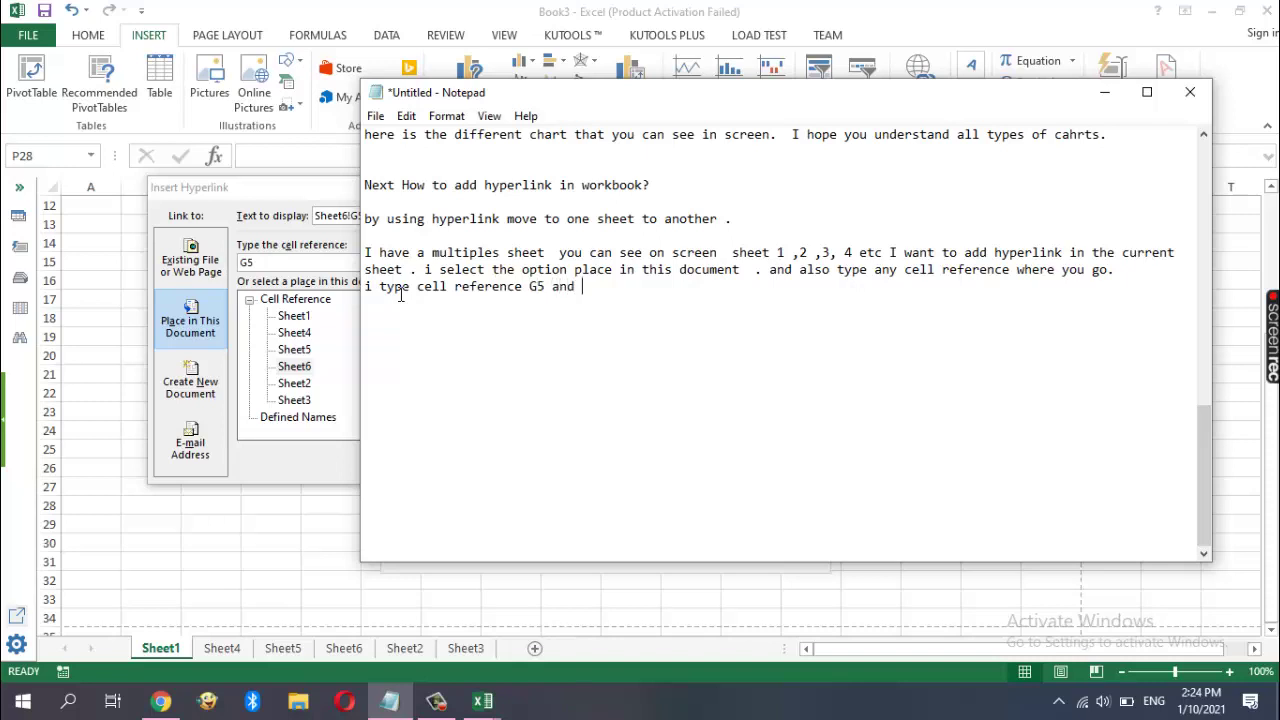
type("select ")
type("she")
type("et N")
type("o 5")
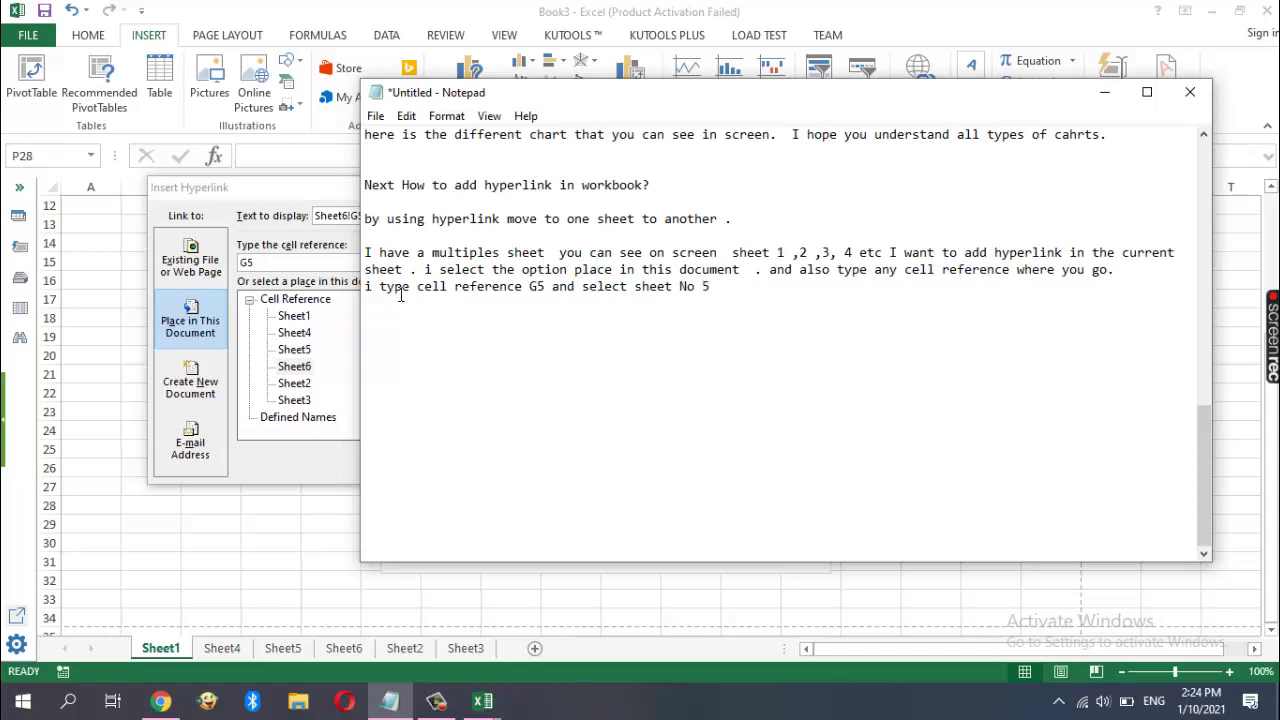
key("BackSpace")
type("6. ")
type("then")
mouse_move(770, 102)
left_mouse_down()
mouse_move(596, 476)
mouse_move(779, 126)
left_mouse_up()
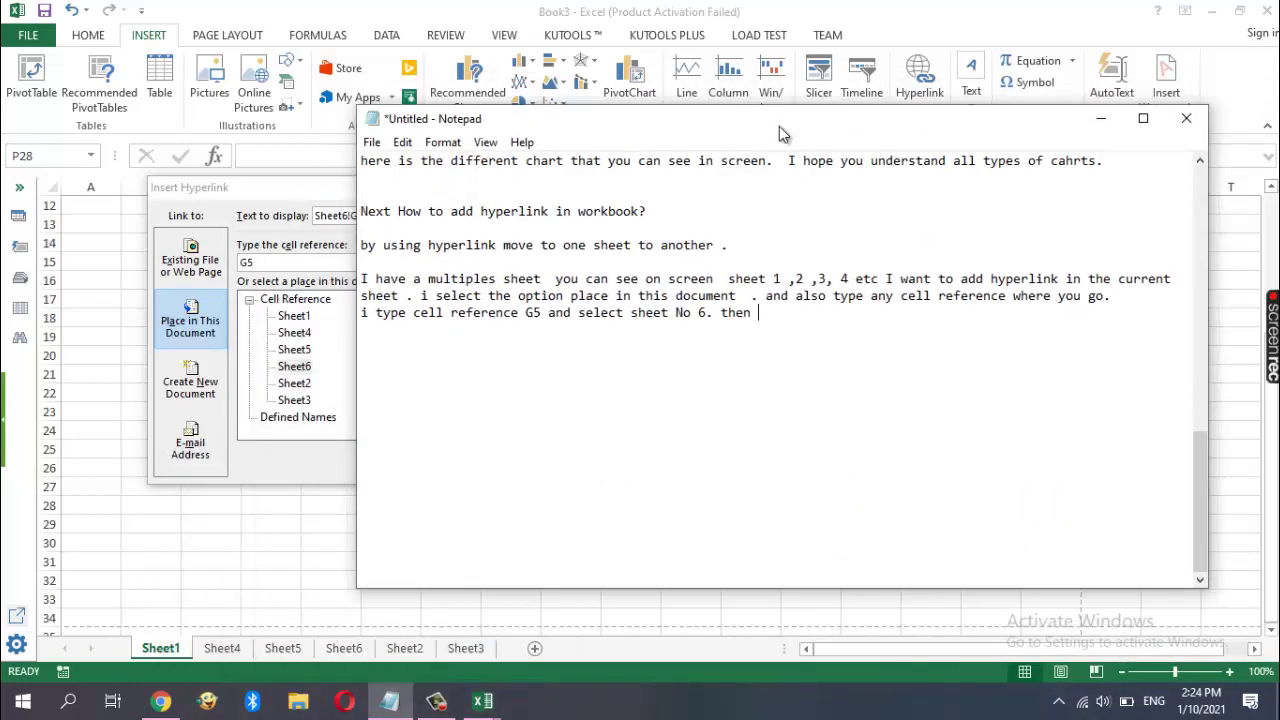
type("pr")
type("ess ok")
type(".")
Insert the Sheet6!G5 hyperlink in P28, follow it to G5 on Sheet6, and return to the notes
left_click(1093, 122)
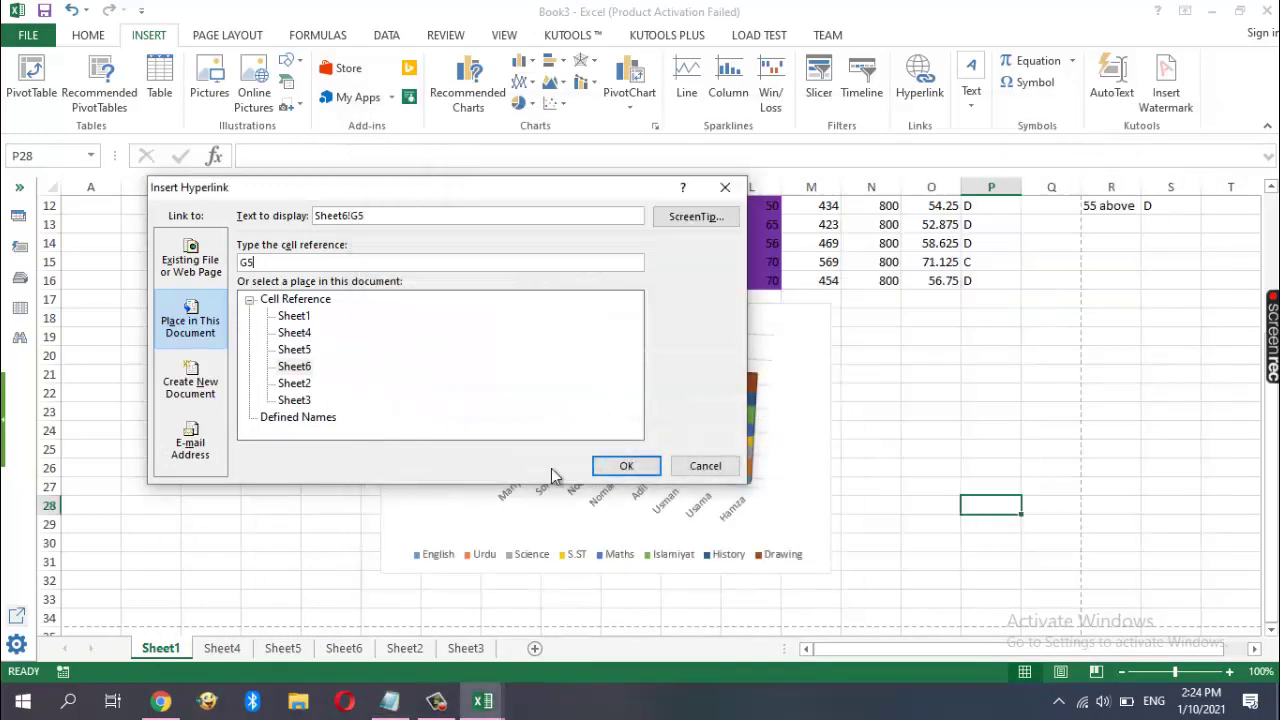
left_click(645, 470)
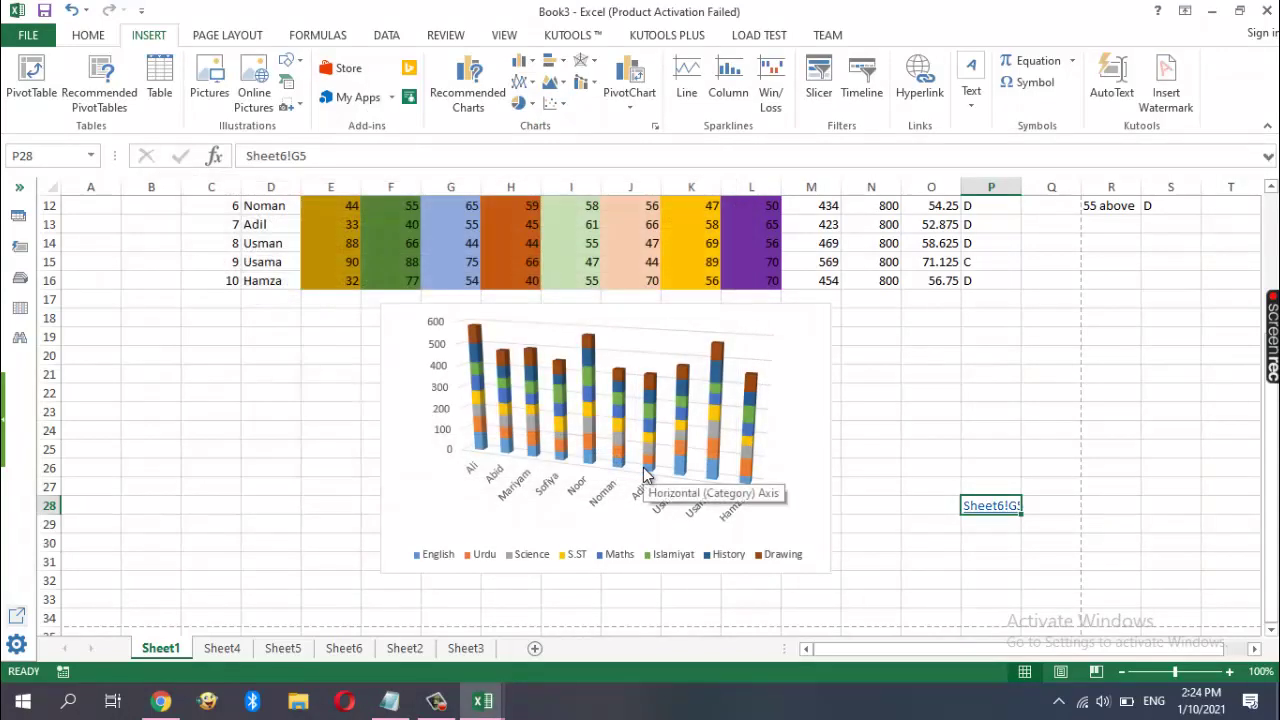
left_click(989, 512)
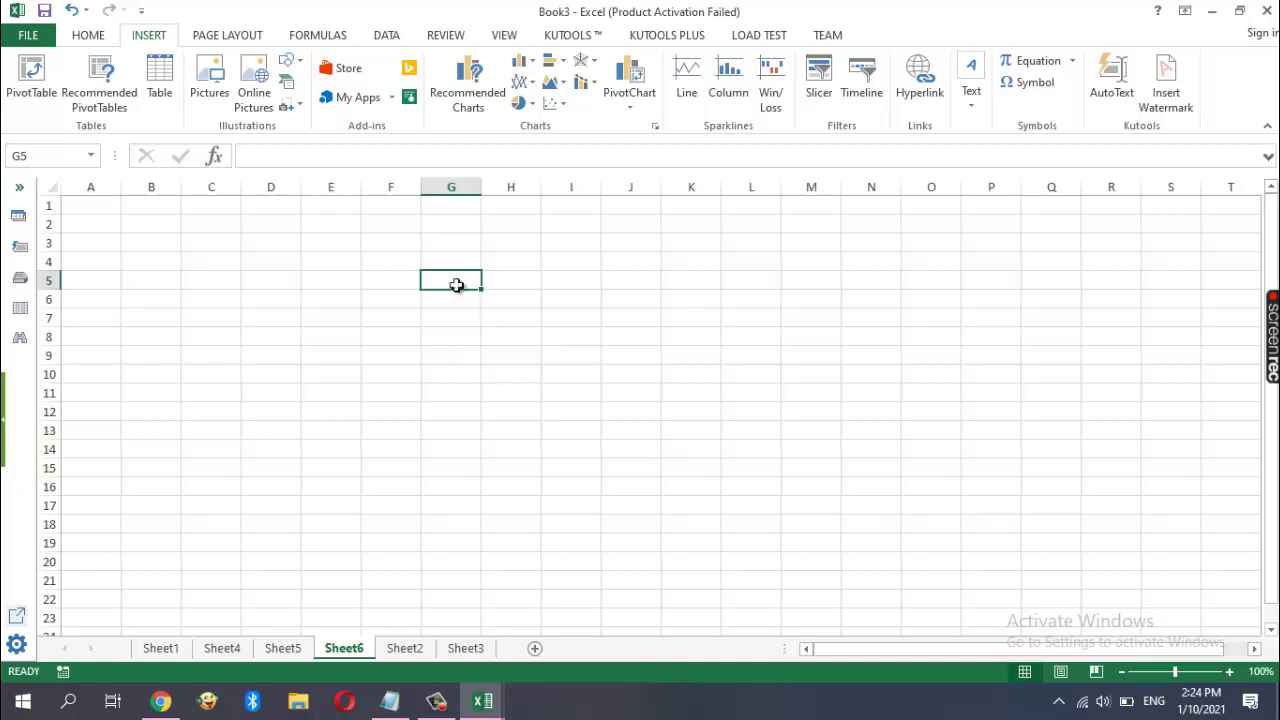
double_click(451, 280)
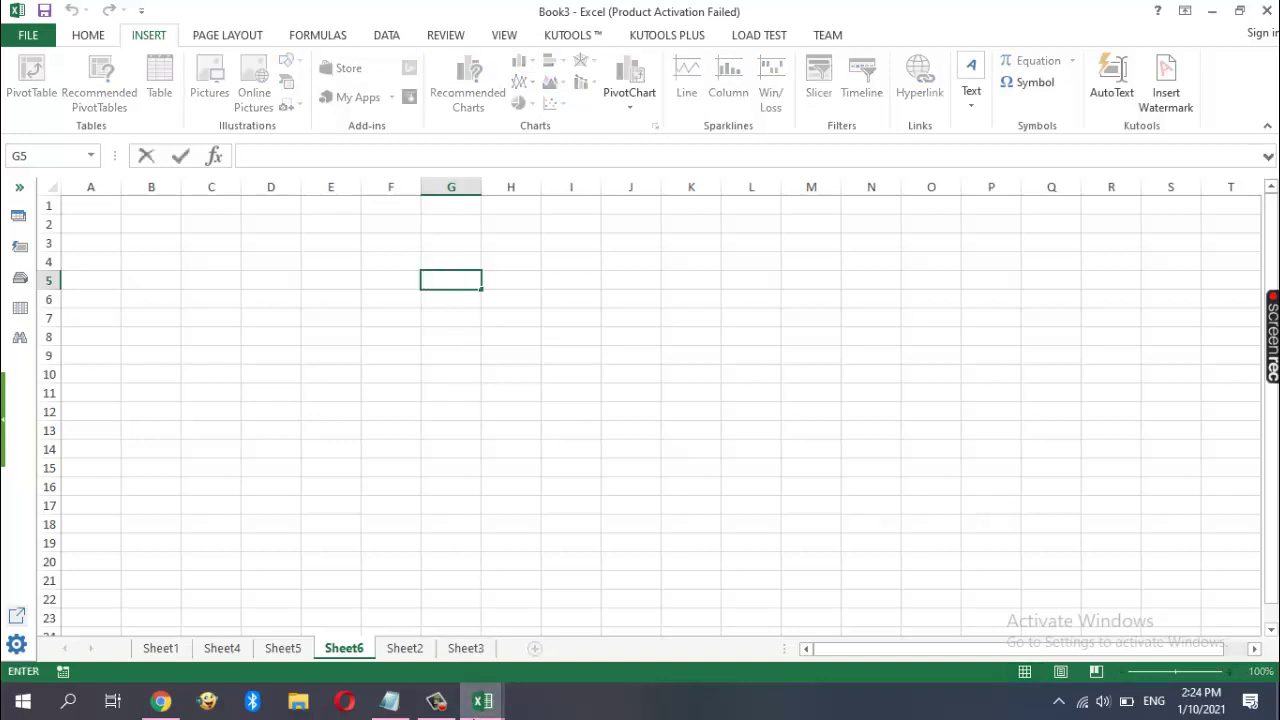
left_click(478, 700)
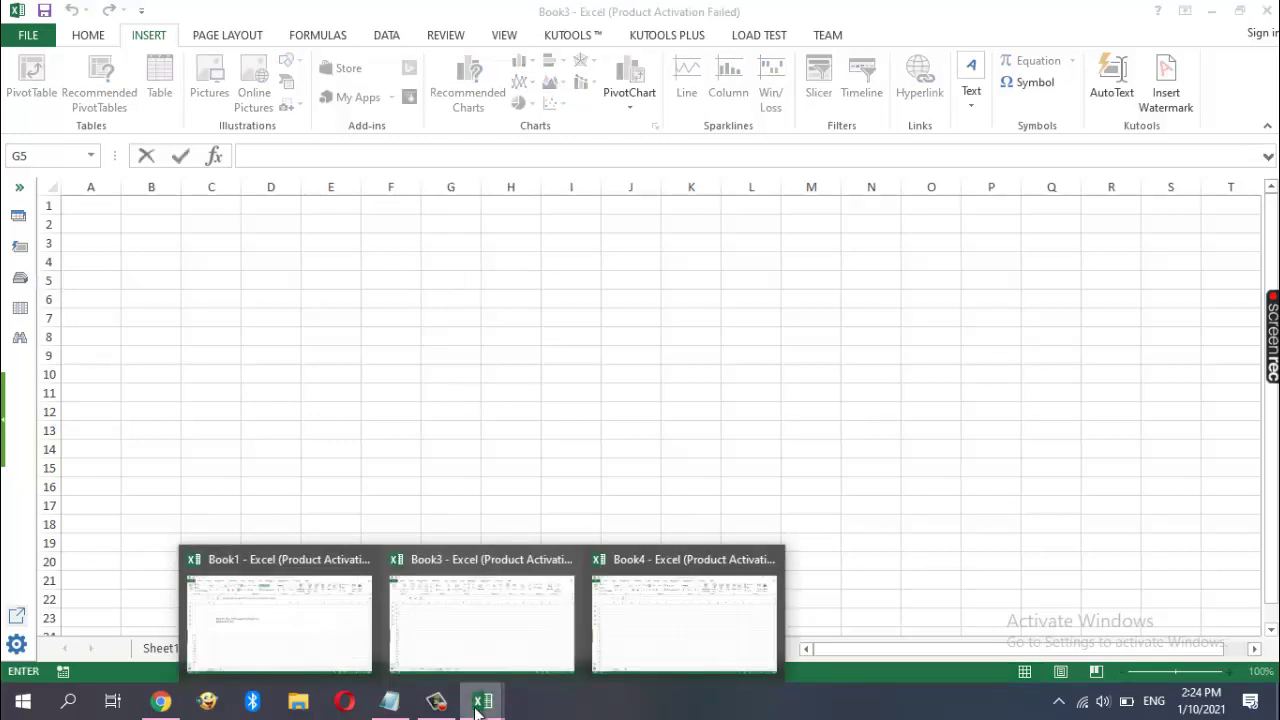
left_click(390, 700)
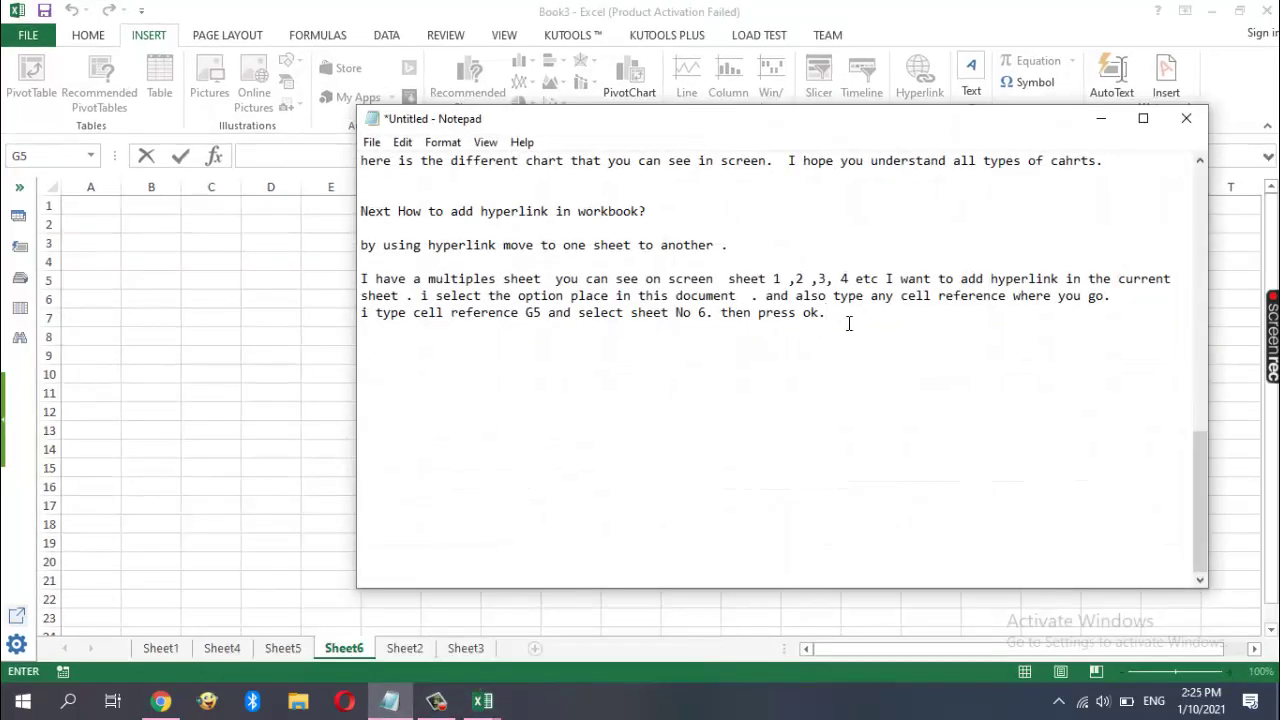
Add the closing line 'i hope your concept is clear about hyperlink' and minimize Notepad
key("Return")
key("Return")
type("i hope ")
type("your ")
type("concept")
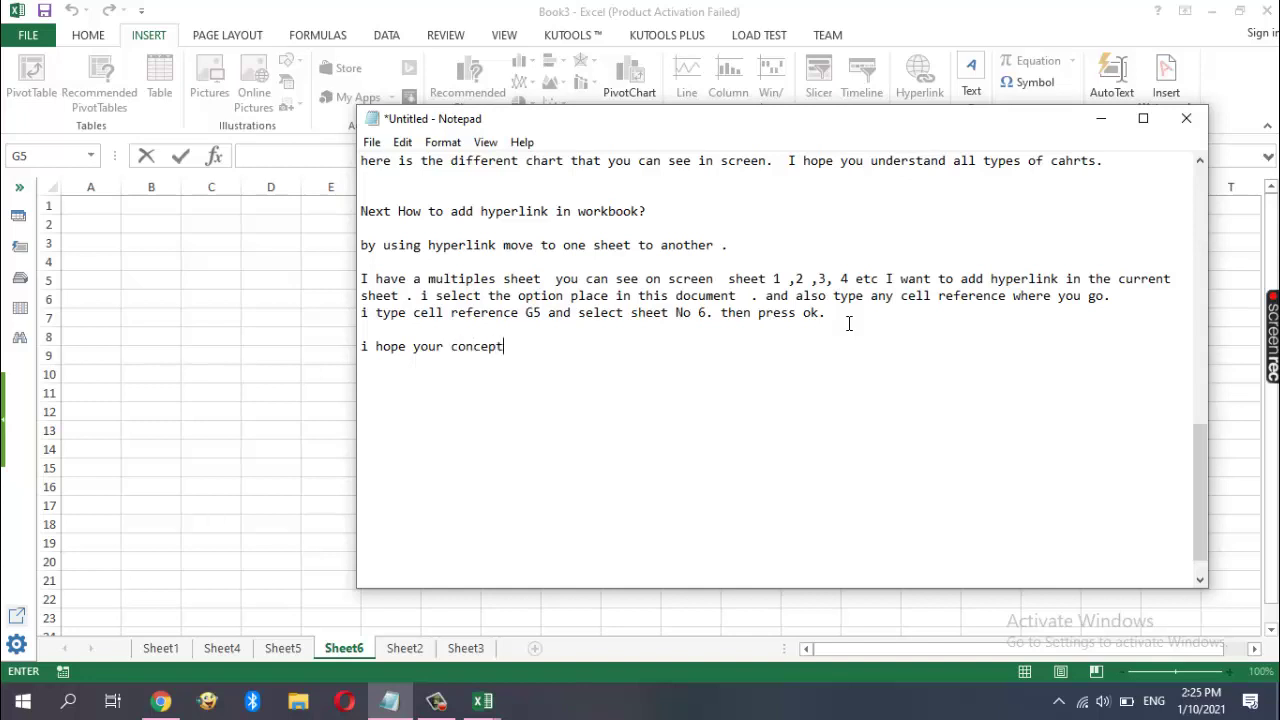
type(" is ")
type("l")
key("BackSpace")
type("clear")
type(" about ")
type("hyperl")
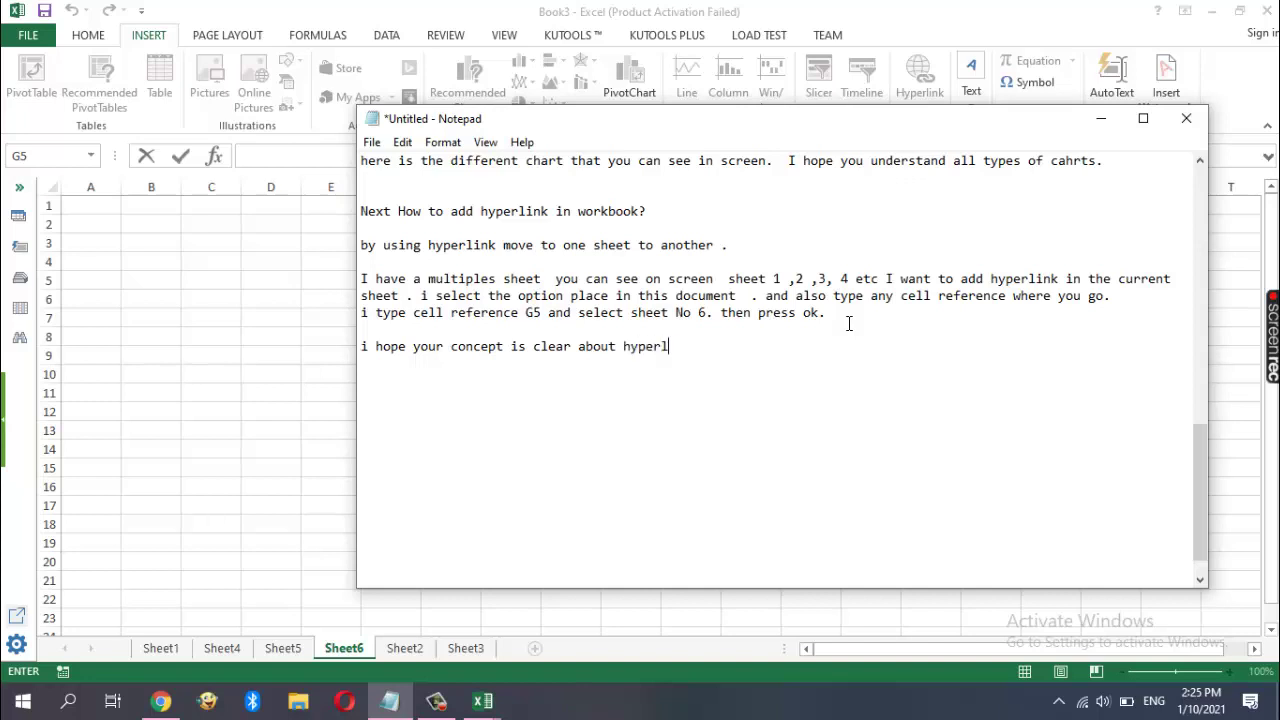
type("ink.")
left_click(1100, 122)
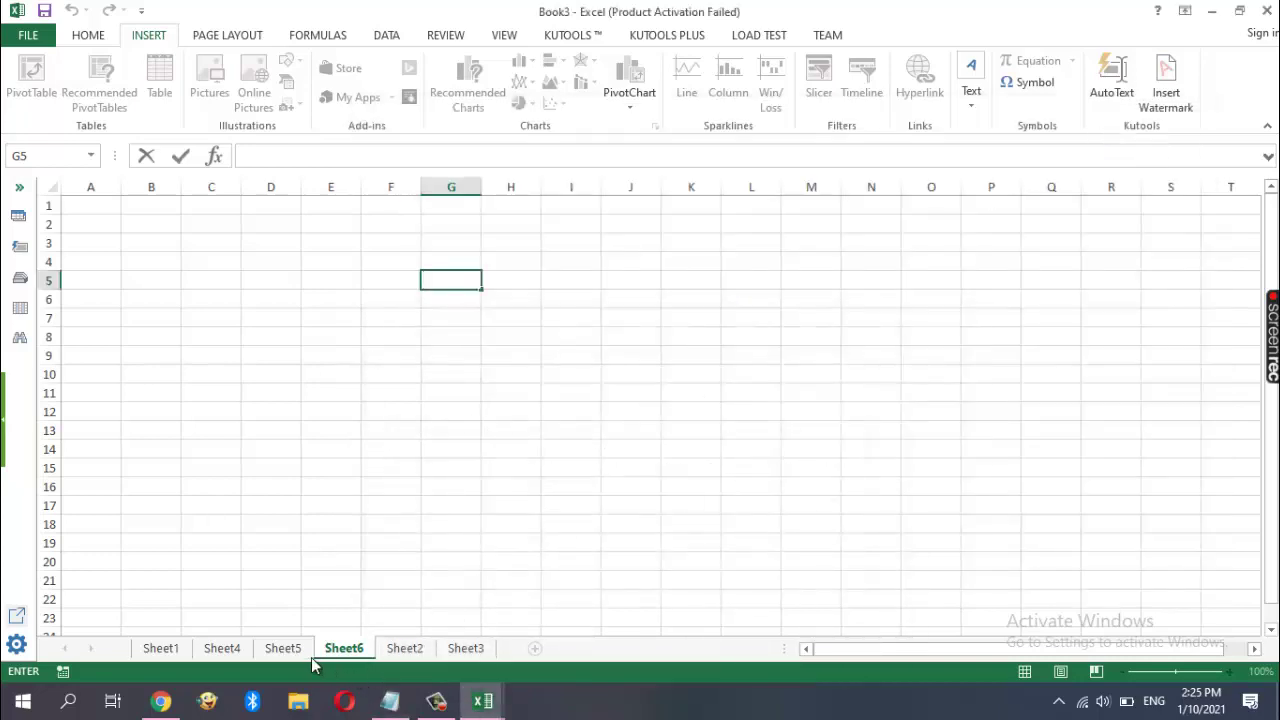
Return to Sheet1's Final Result table in the Excel workbook
left_click(167, 650)
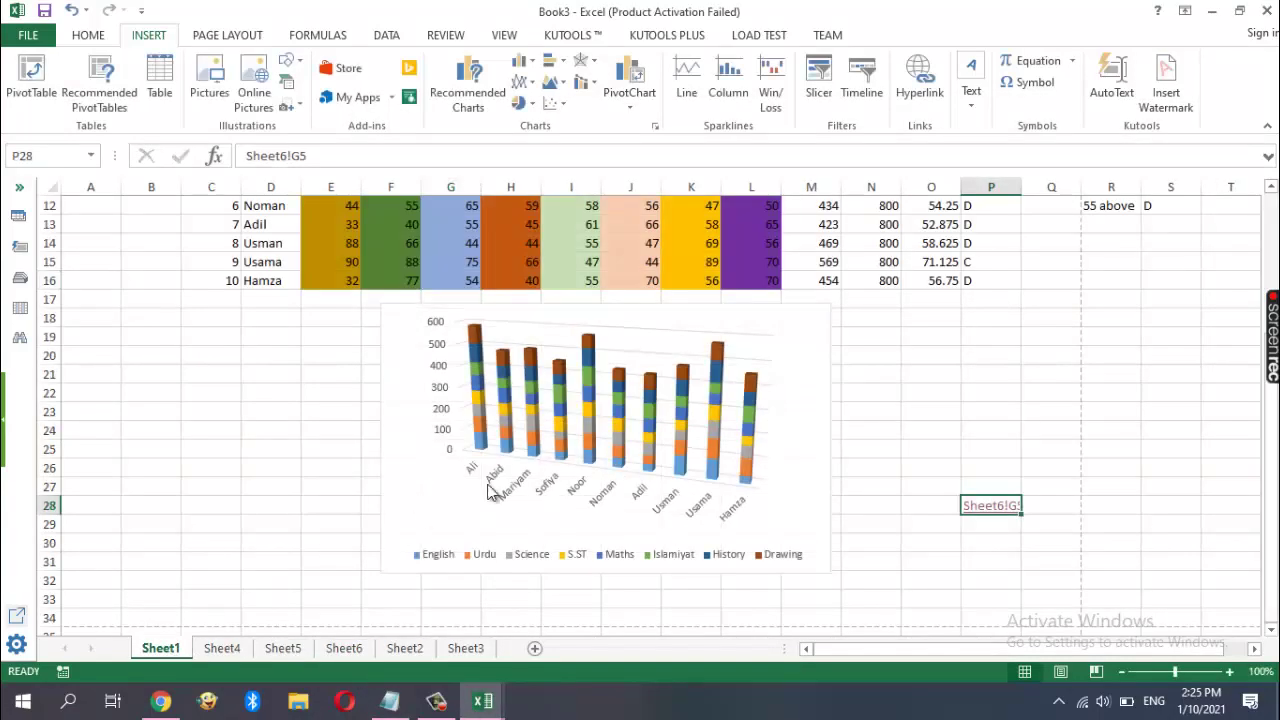
scroll(490, 492, "up", 4)
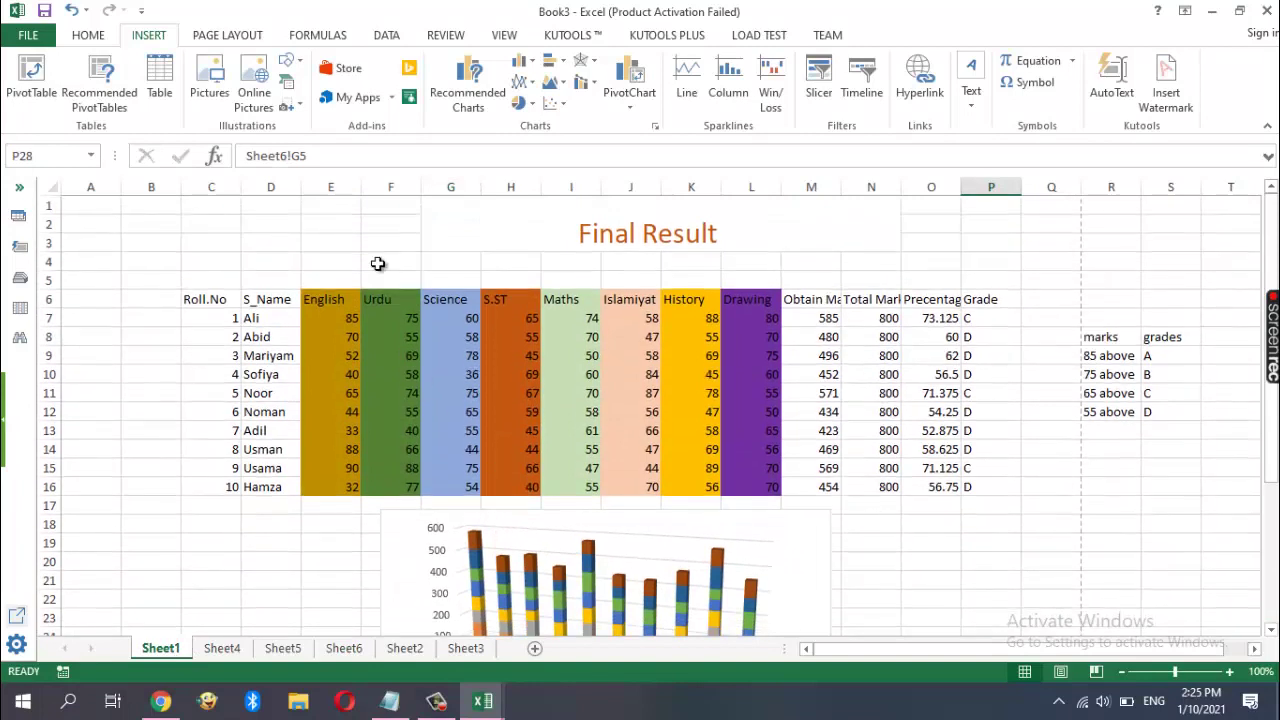
left_click(436, 701)
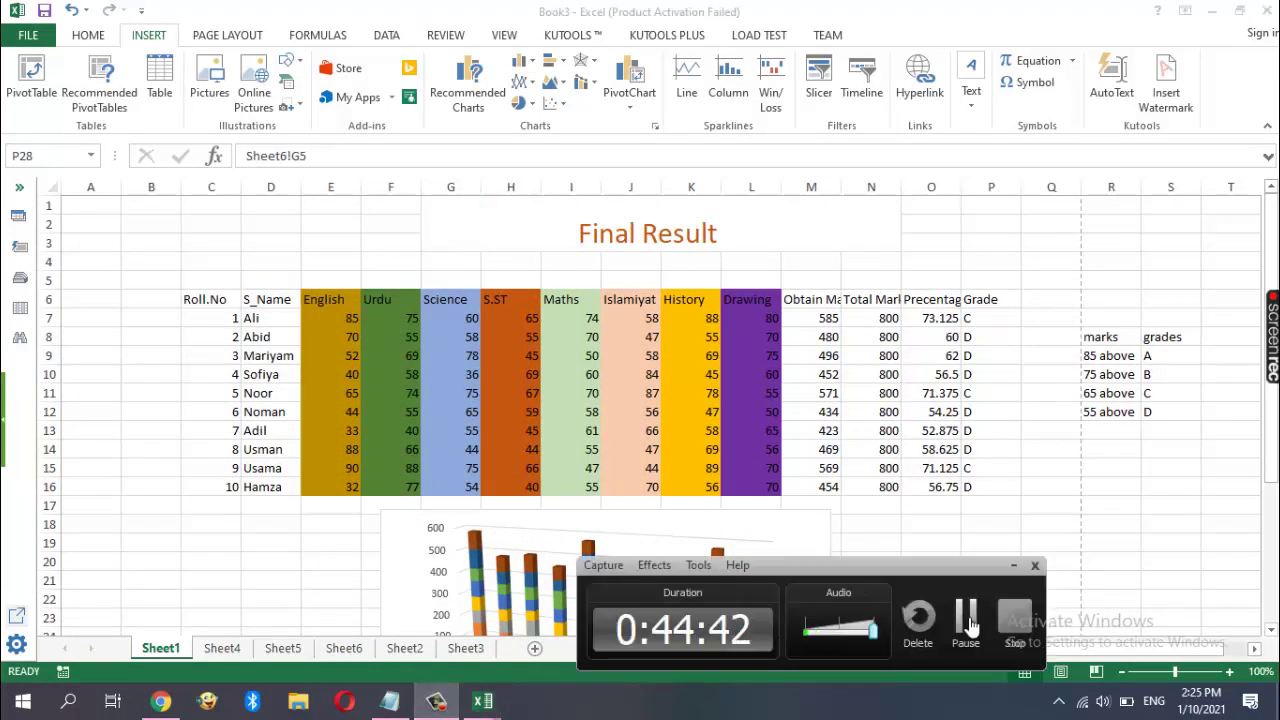
left_click(967, 620)
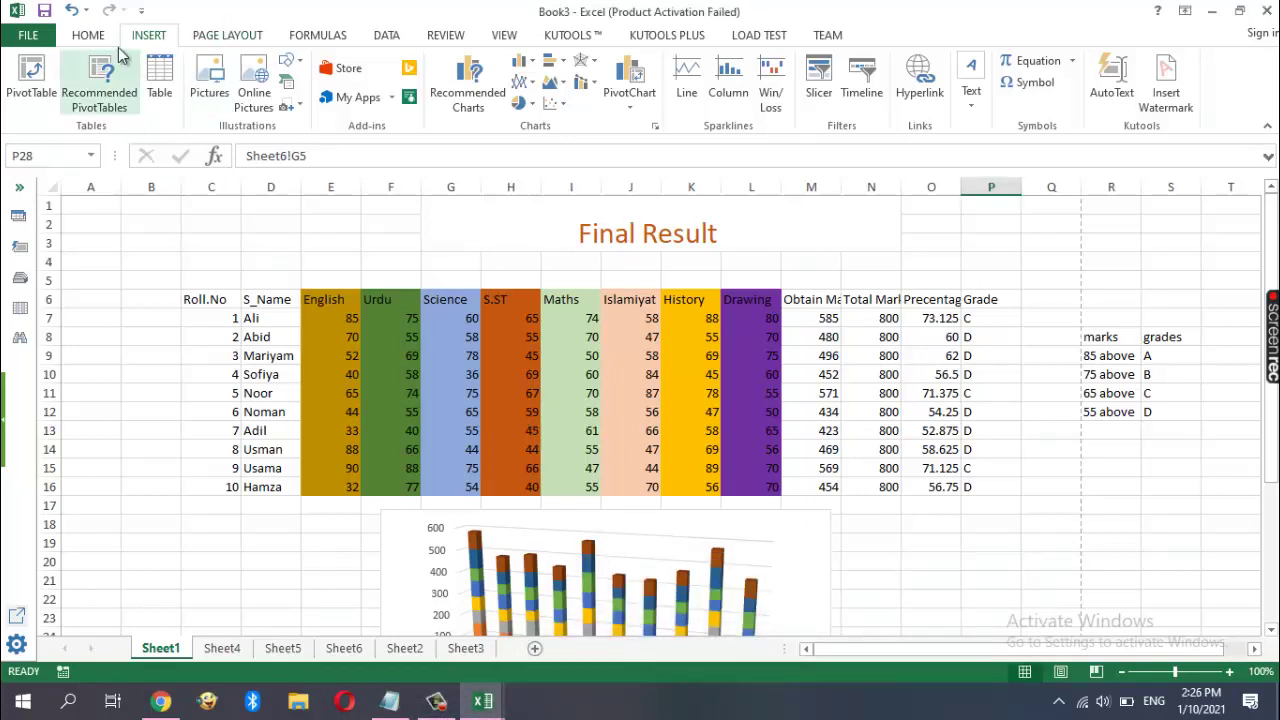
Look over the Page Layout and Formulas ribbon tools, then bring the Notepad notes forward
left_click(208, 40)
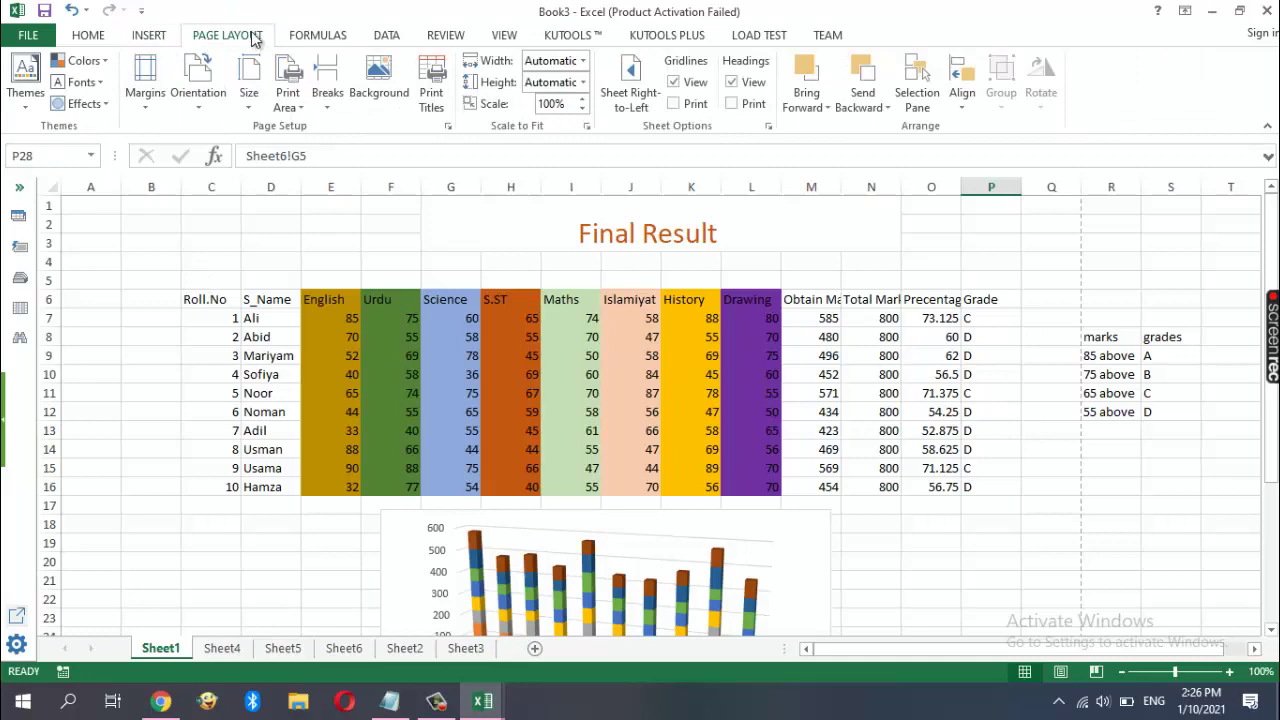
left_click(315, 38)
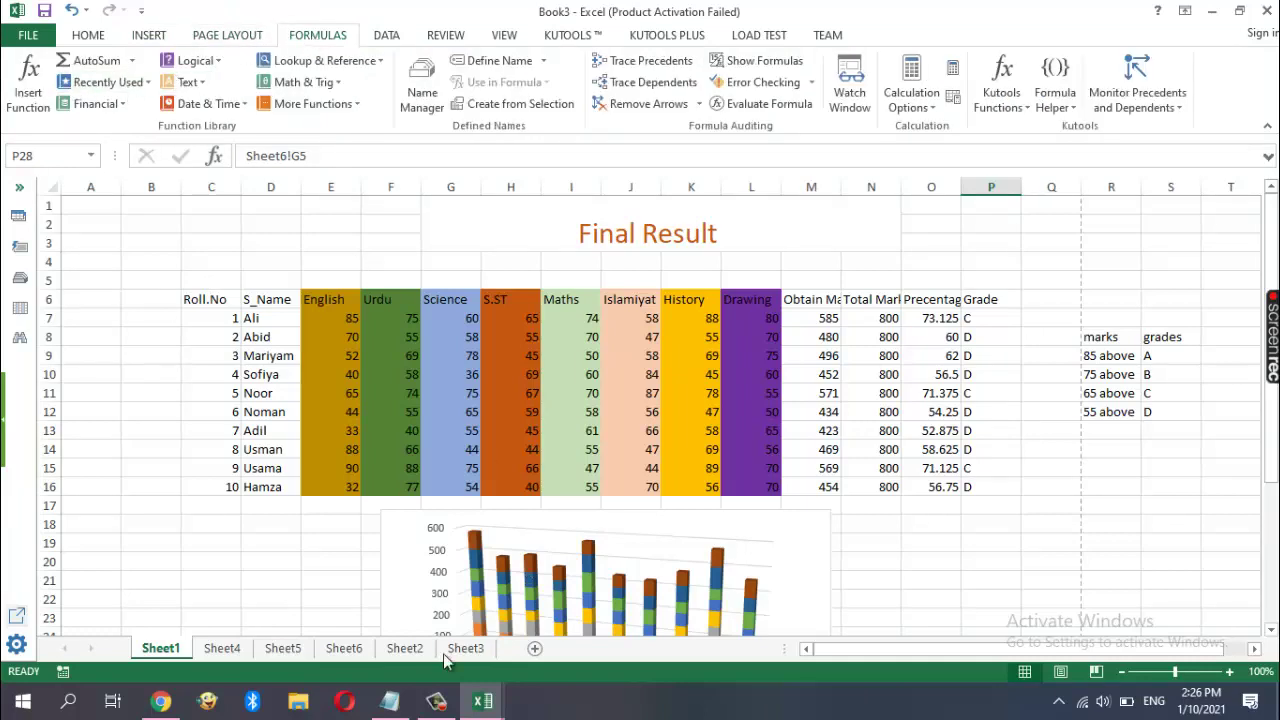
left_click(389, 701)
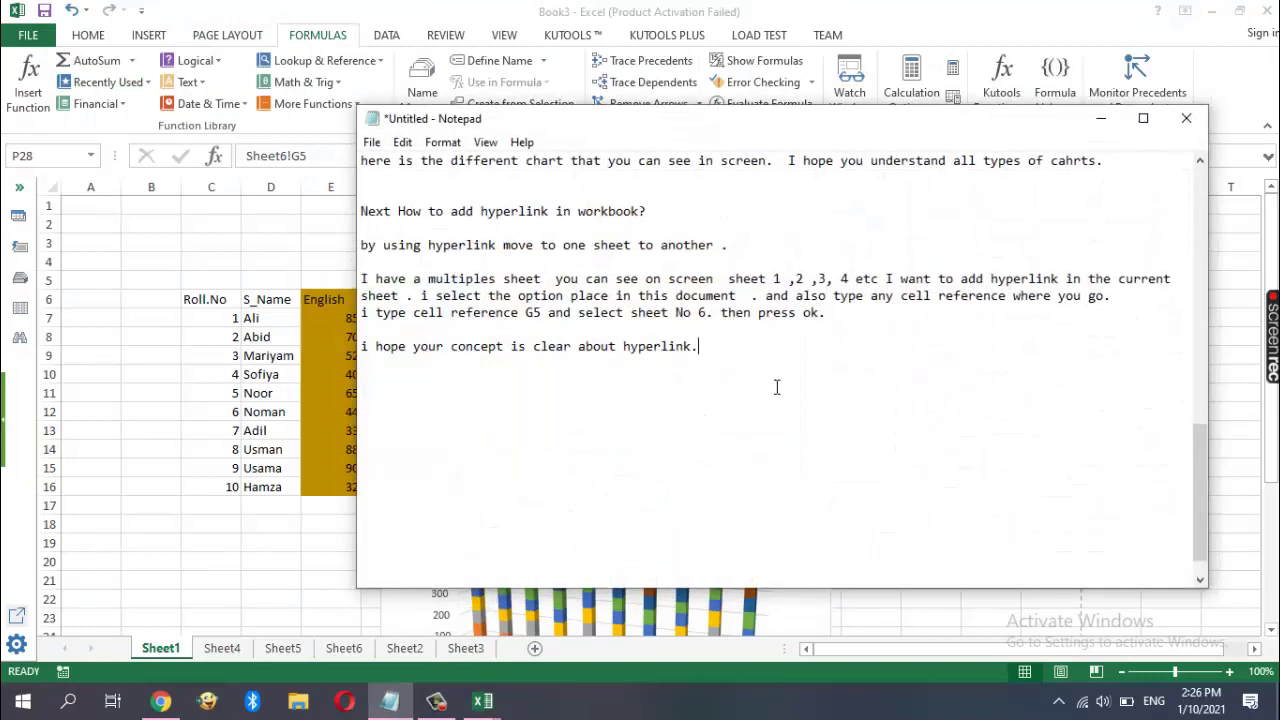
Add the Notepad line 'Next we learn about some mathematical function. Go to formulas tab and auto sum'
key("Return")
key("Return")
type("Ne")
type("xt")
type(" we")
type("learn ")
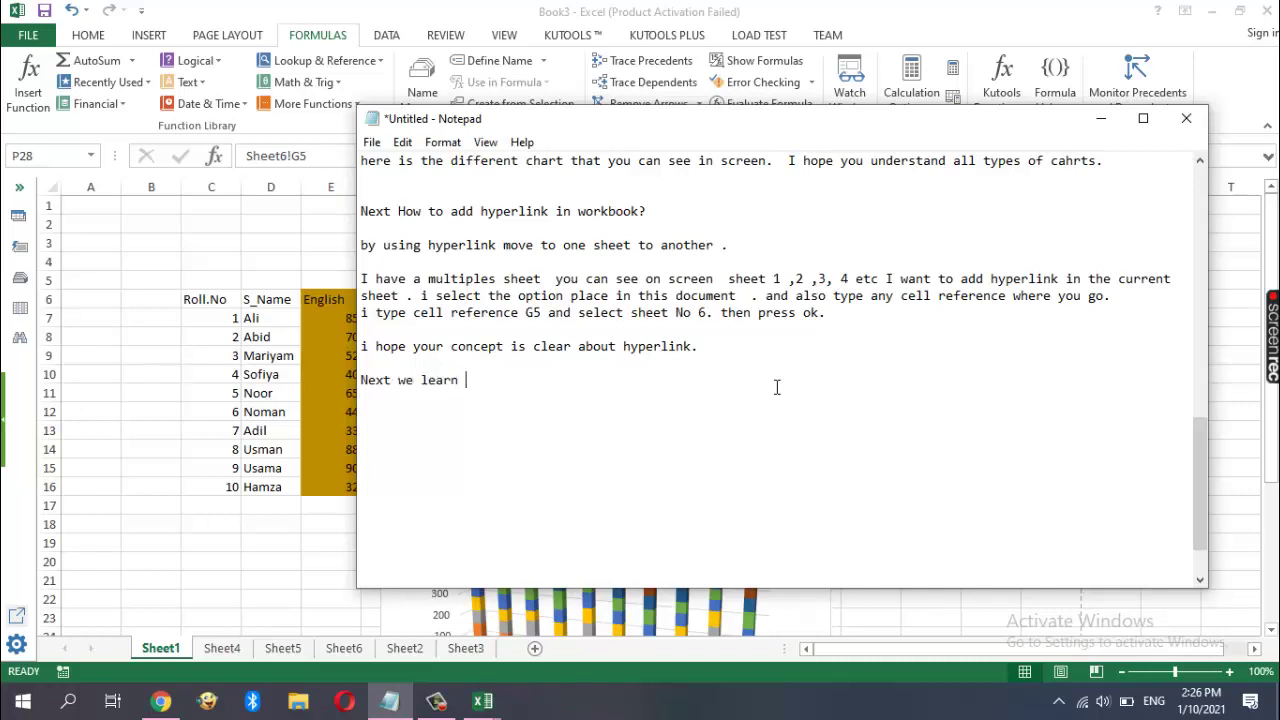
type("an")
key("BackSpace")
type("bout ")
type("some ma")
type("th")
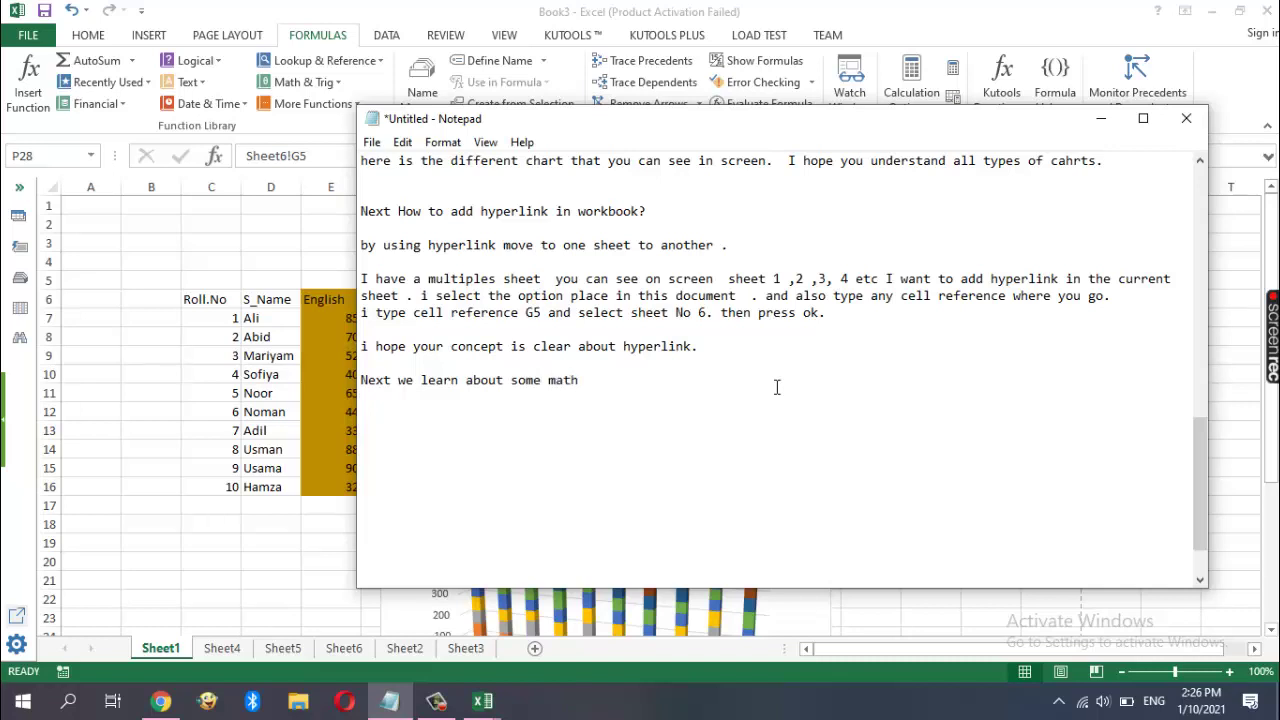
type("ema")
type("tical")
type(" fun")
type("ction ")
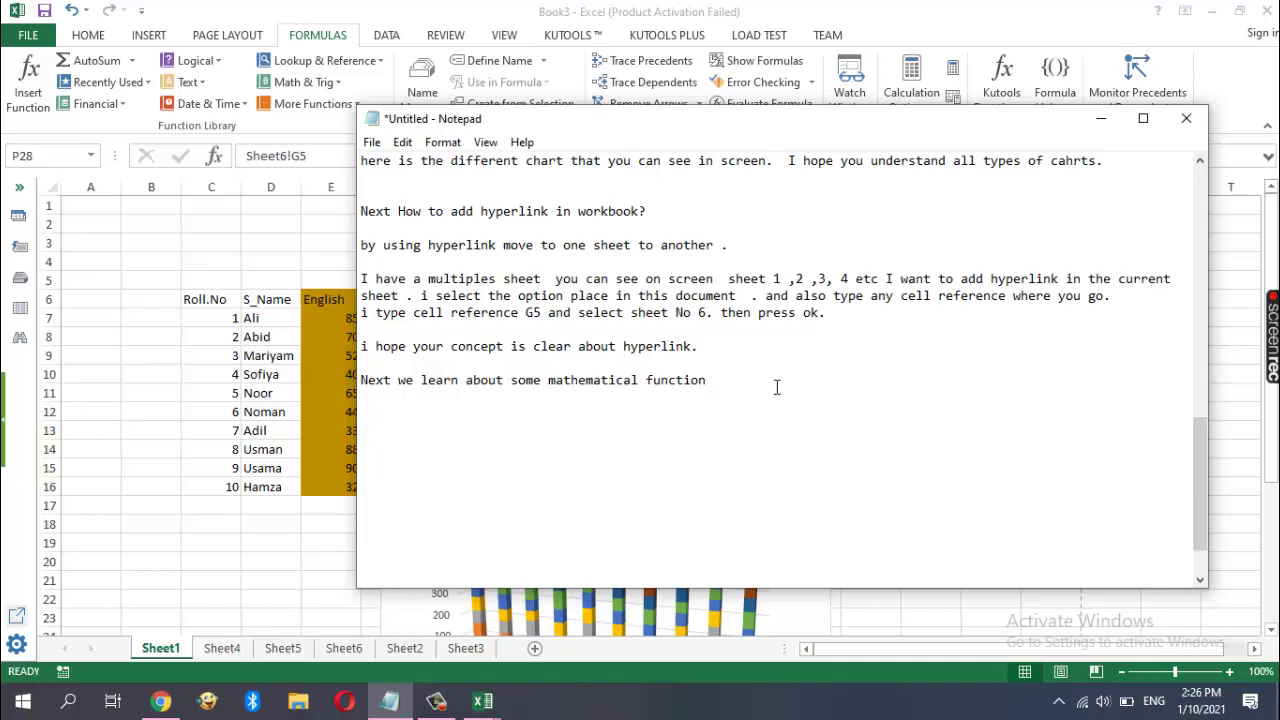
type(".")
type("Go t")
type("o insert")
key("BackSpace")
key("BackSpace")
key("BackSpace")
key("BackSpace")
key("BackSpace")
key("BackSpace")
type("fo")
type("rmu")
type("las ta")
type("b")
type(" and")
type(" aut")
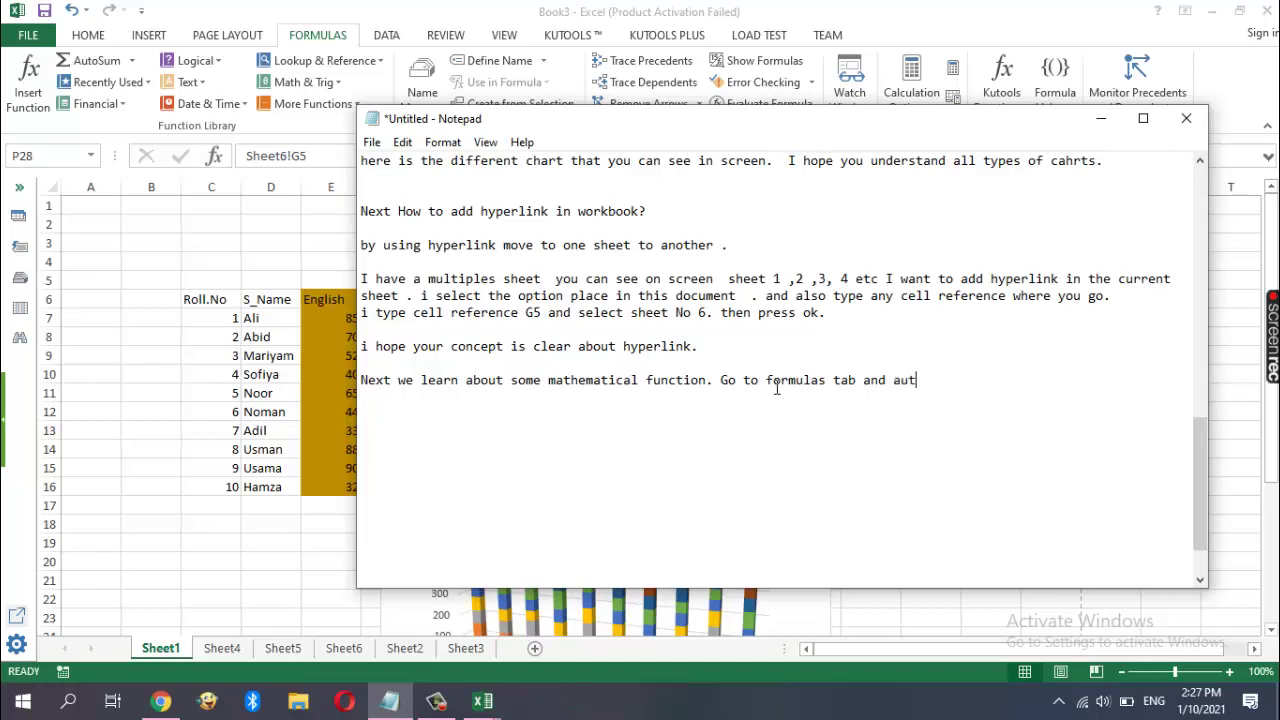
type("o sum .")
Put an empty =SUM() in cell P28 with AutoSum and view its other functions, then return to Notepad
left_click(128, 66)
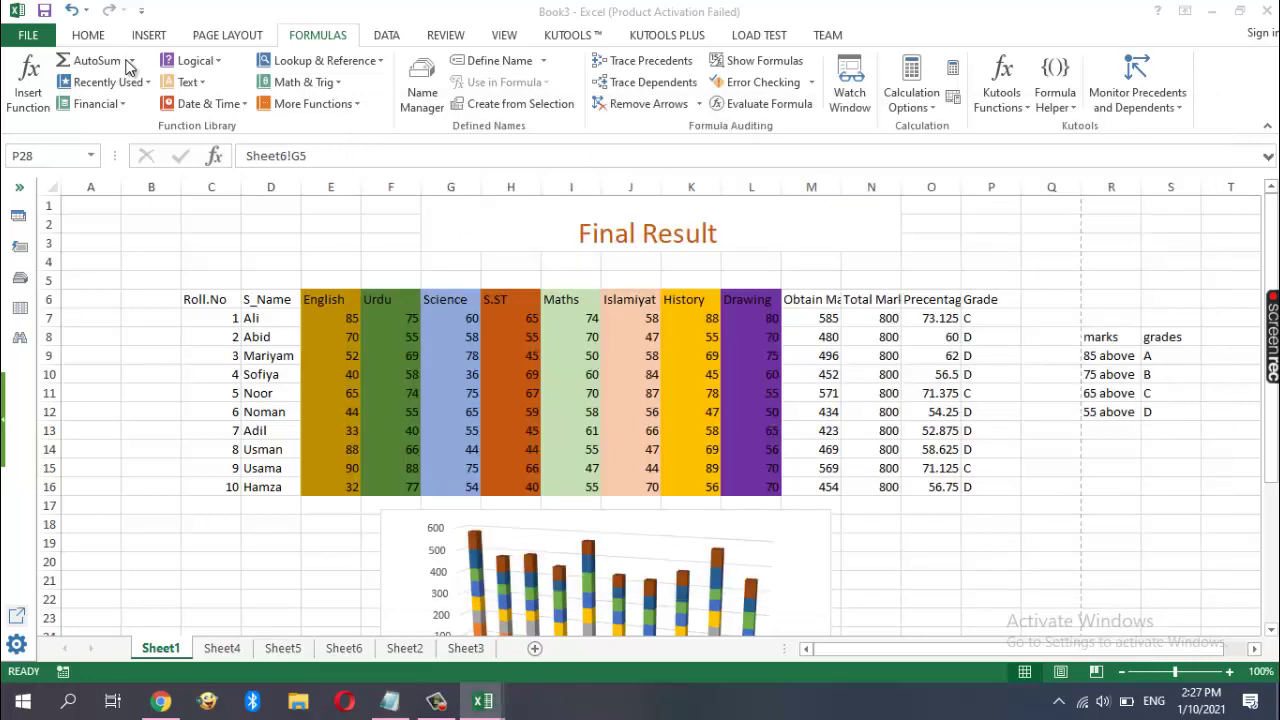
left_click(125, 62)
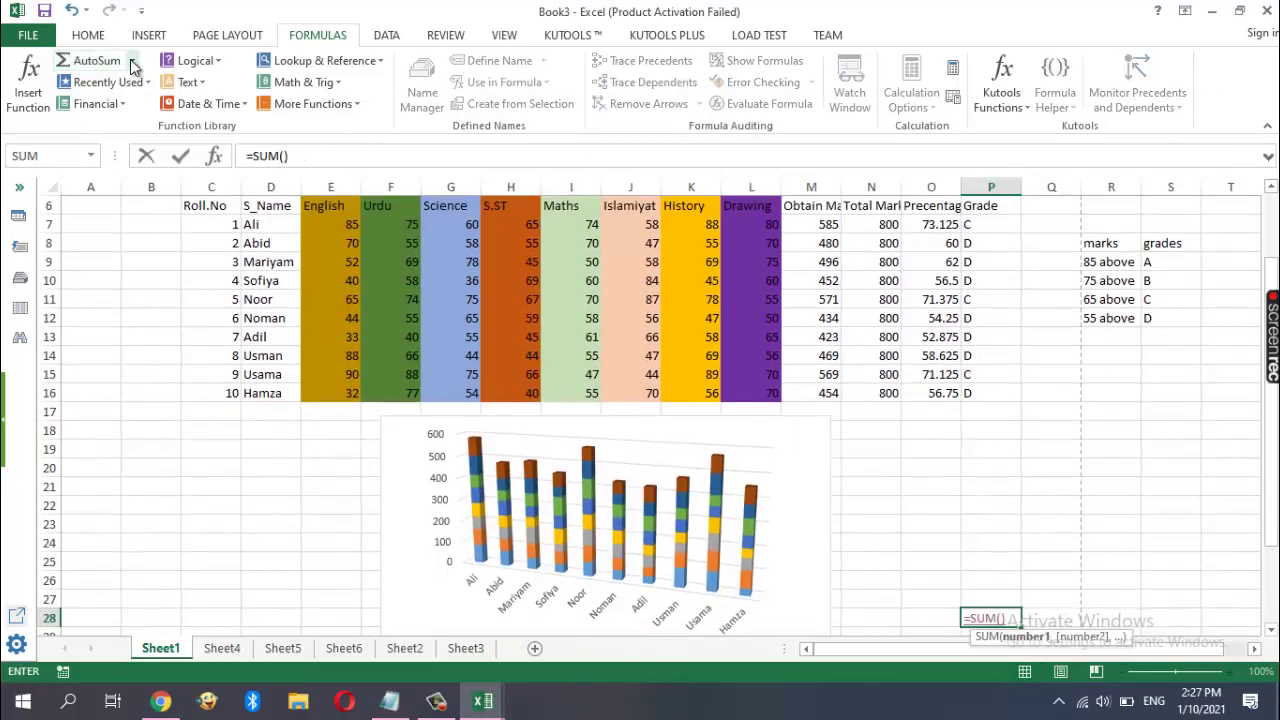
left_click(131, 61)
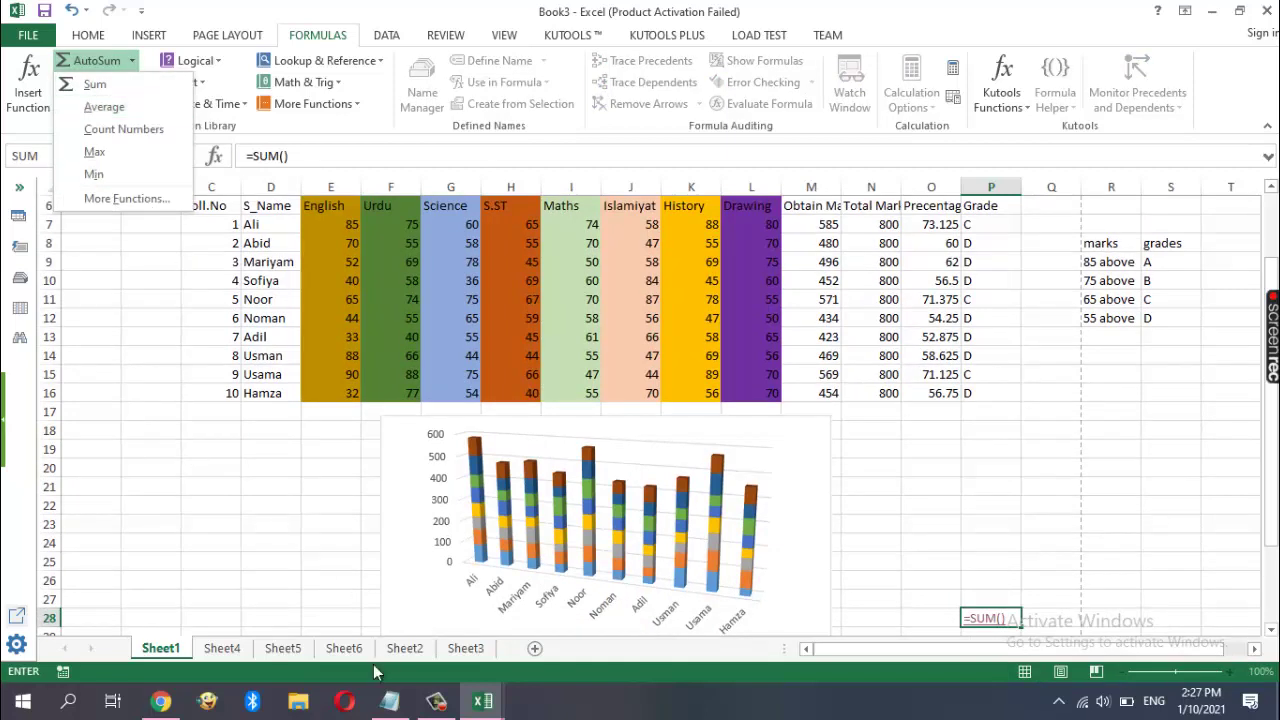
left_click(390, 701)
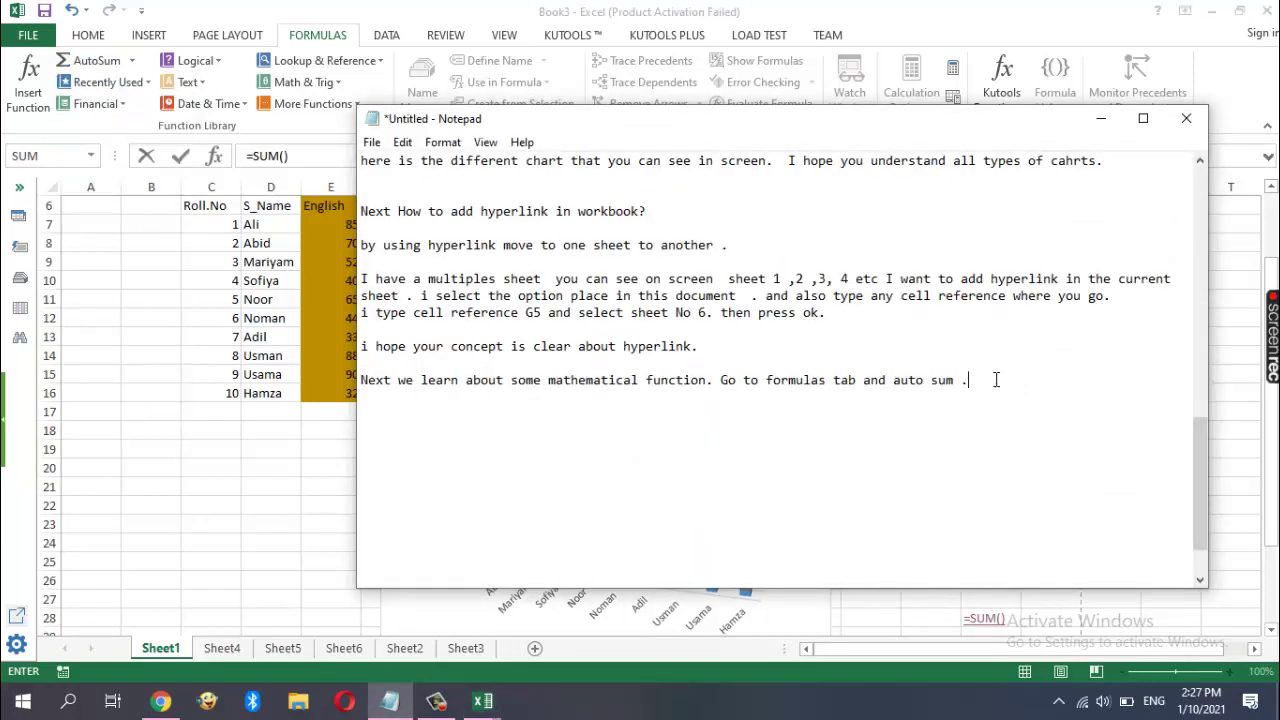
Add the note 'In autosum you can see different function like count average etc .' on its own line
key("Return")
type("In ")
type("autos")
type("um y")
type("ou can s")
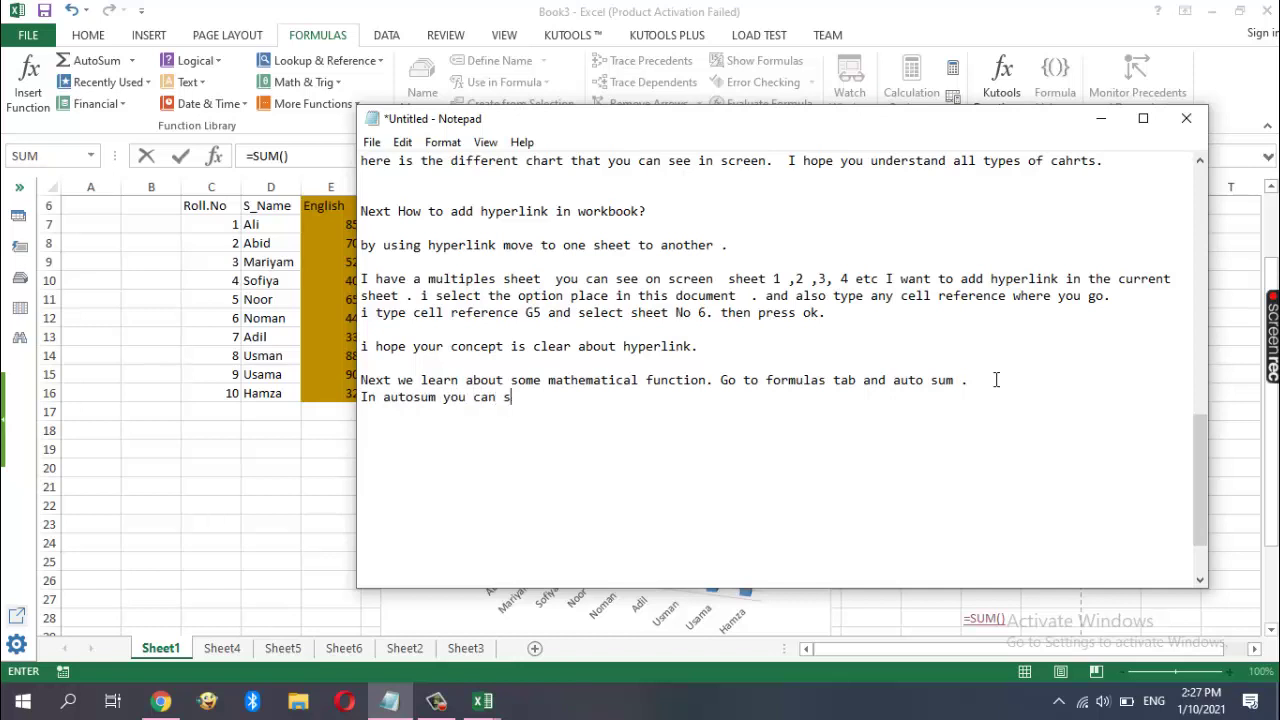
type("ee ")
type("differe")
type("nt func")
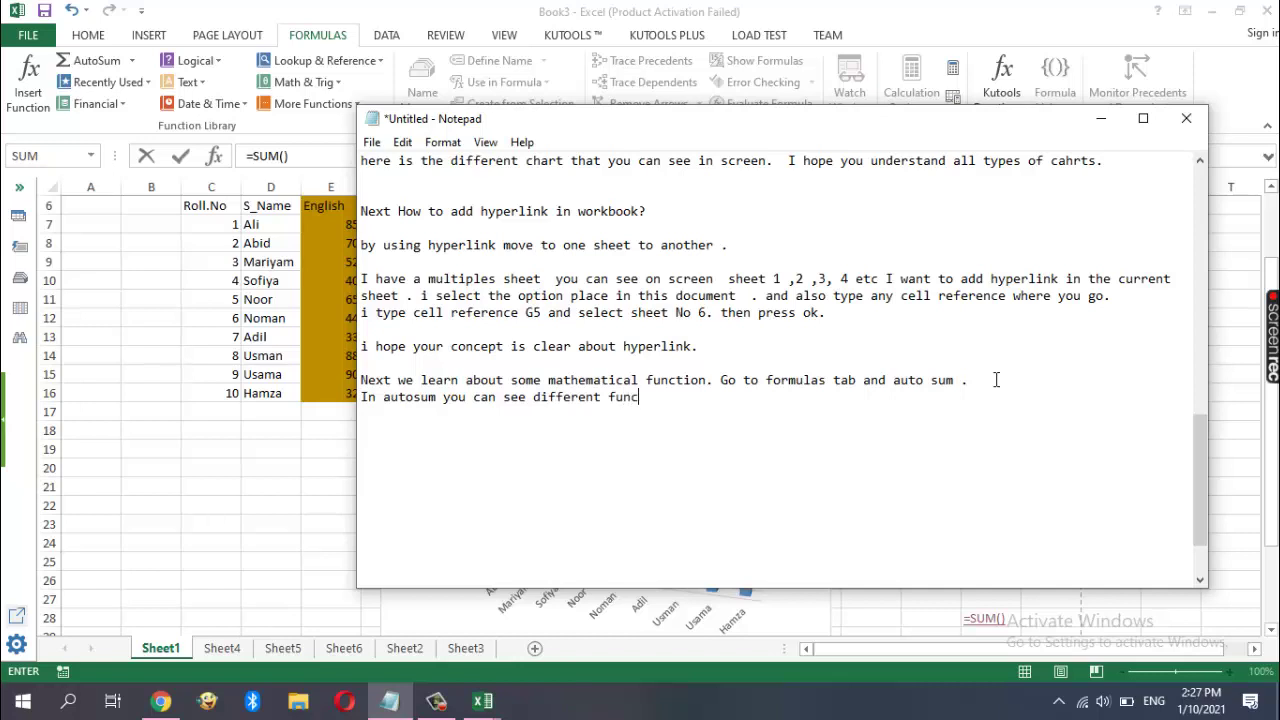
type("tion ")
type("like cou")
type("nt ")
type("averag")
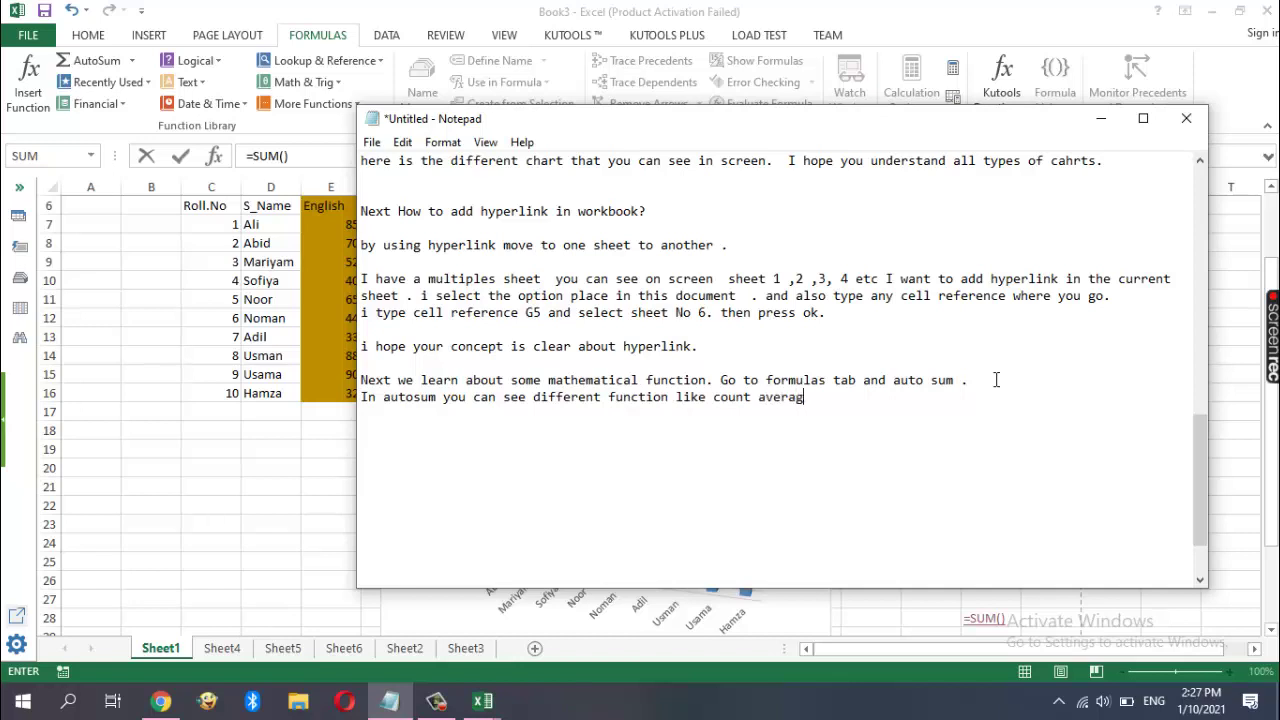
type("e e")
type("tc")
type(" .")
key("Return")
key("Return")
Make cell P28 =SUM(25,69) through the SUM arguments dialog so it shows 94
left_click(1097, 118)
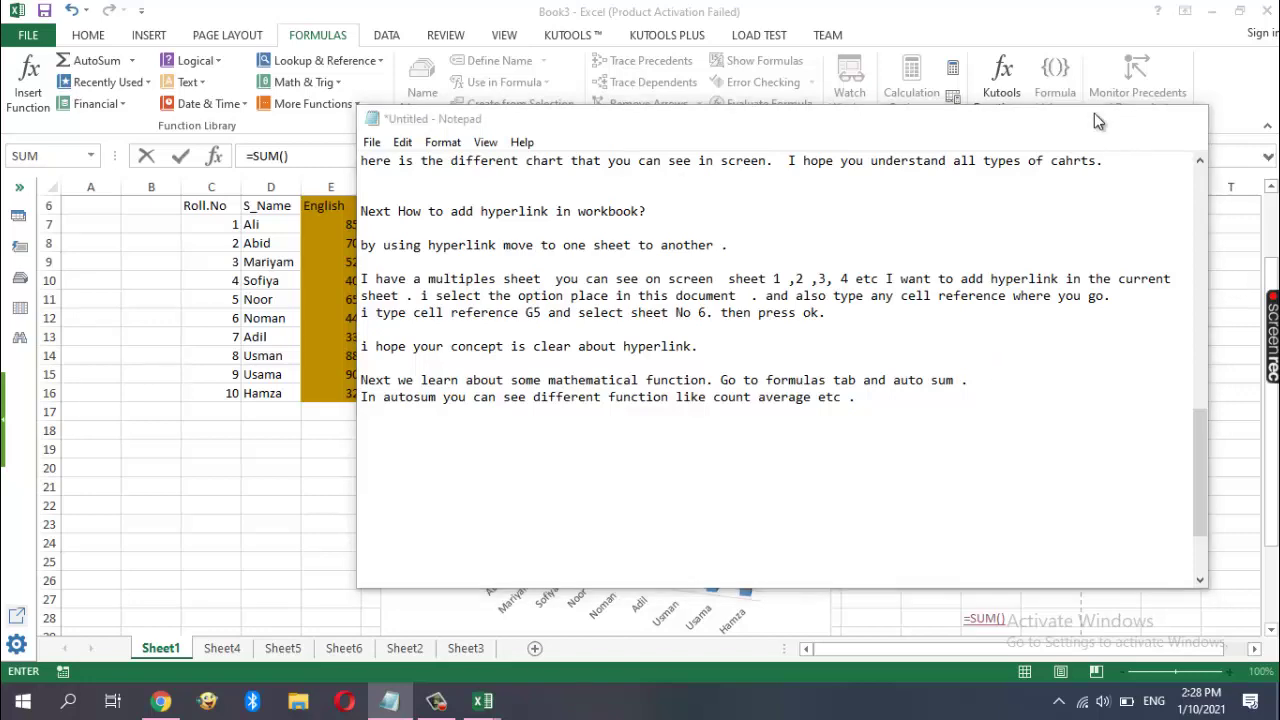
left_click(131, 61)
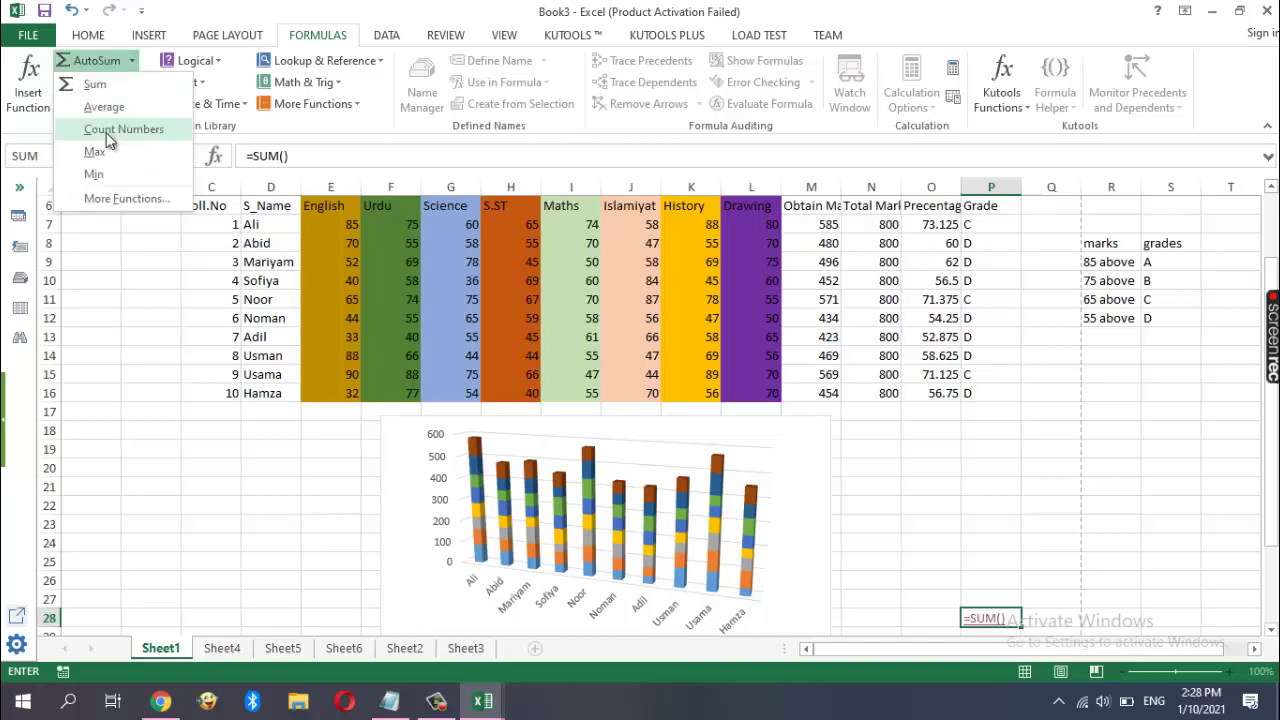
left_click(122, 196)
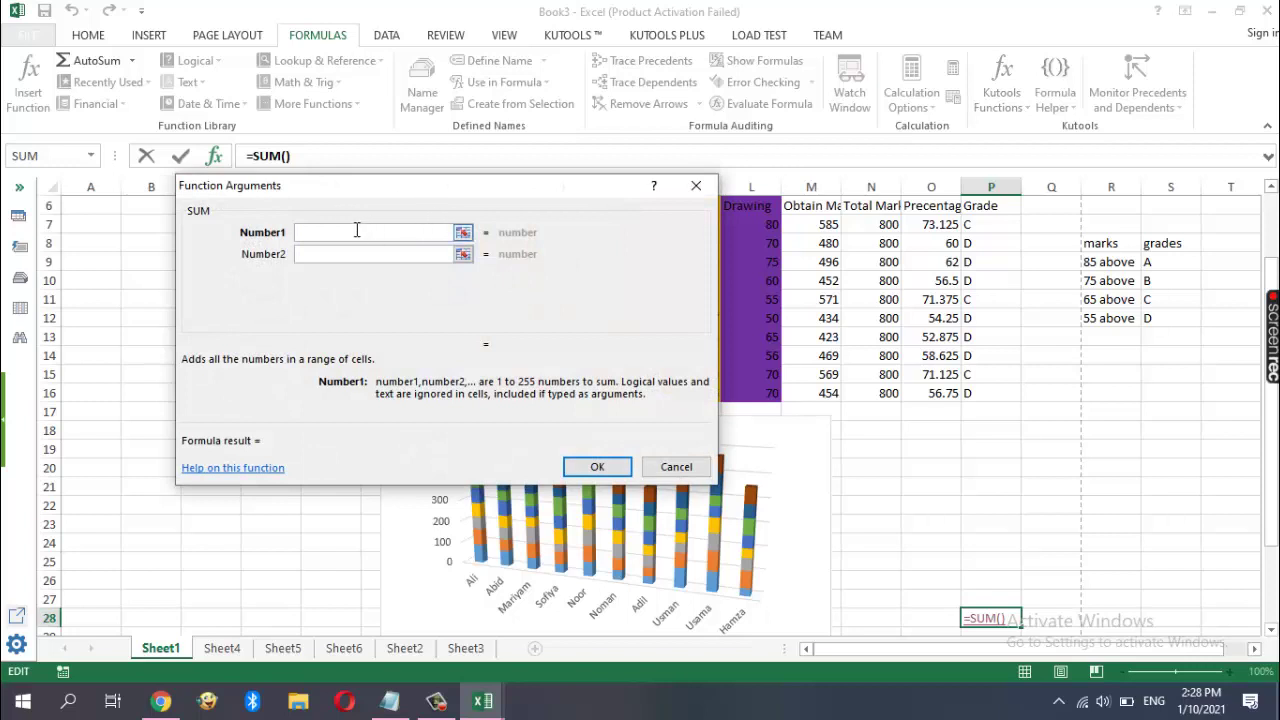
type("2")
type("5")
left_click(355, 253)
left_click(355, 253)
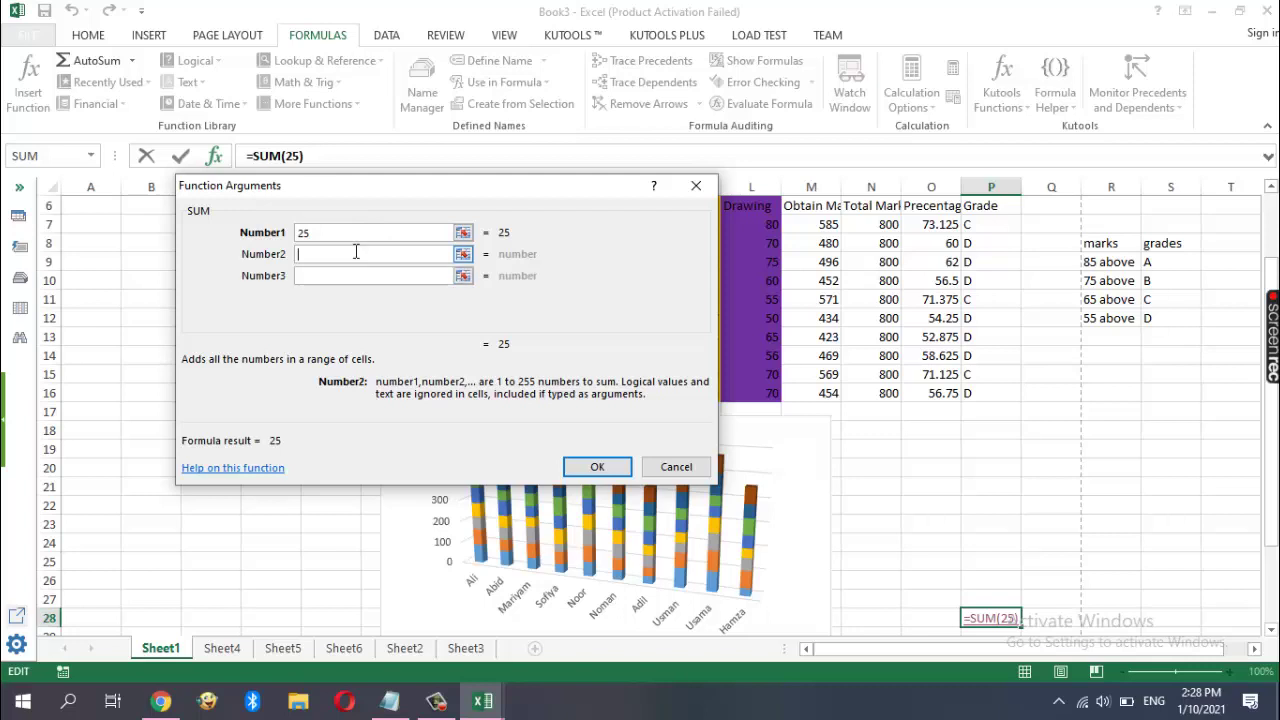
type("69")
left_click(342, 273)
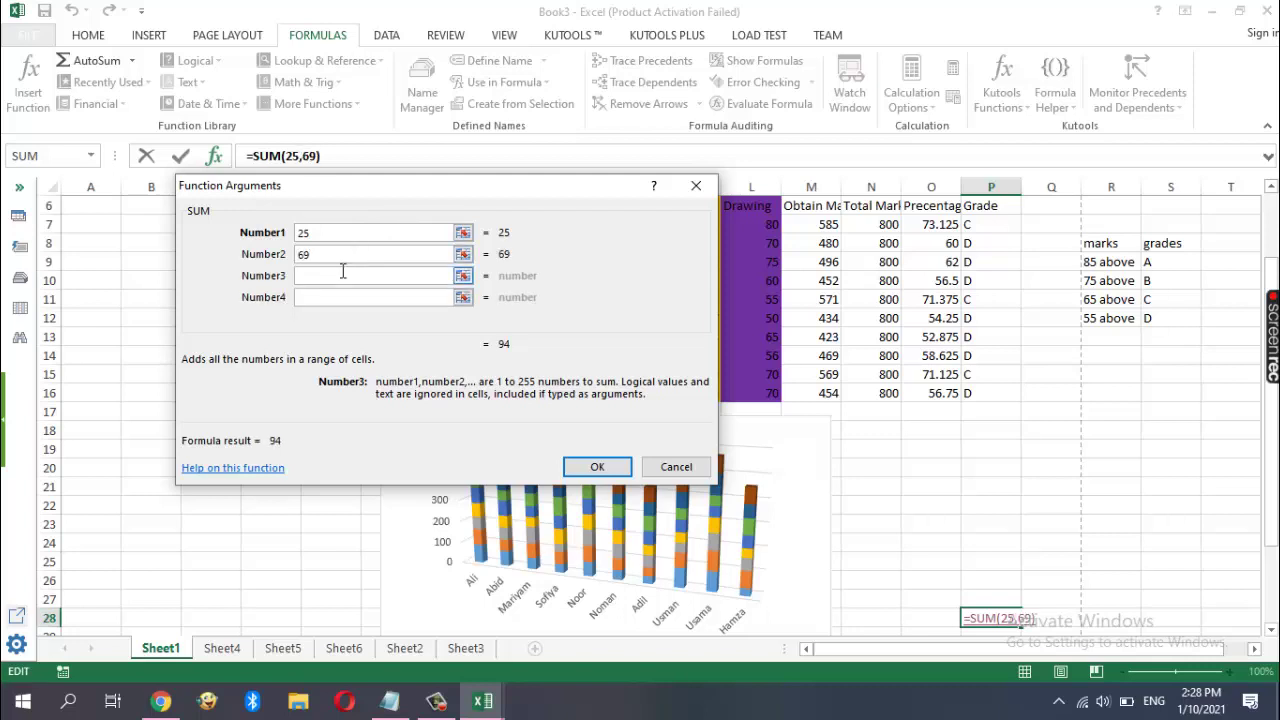
left_click(590, 467)
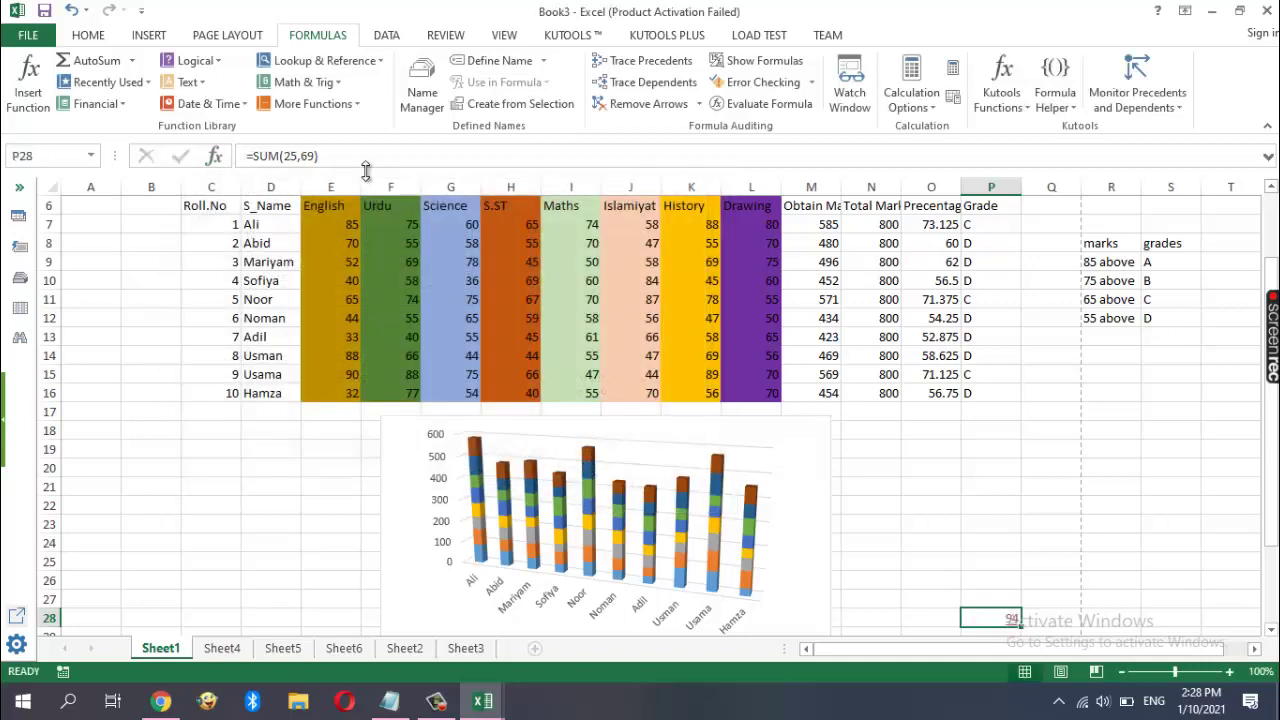
Revisit the AutoSum function list, including Max, then return to the Notepad notes
scroll(565, 533, "down", 2)
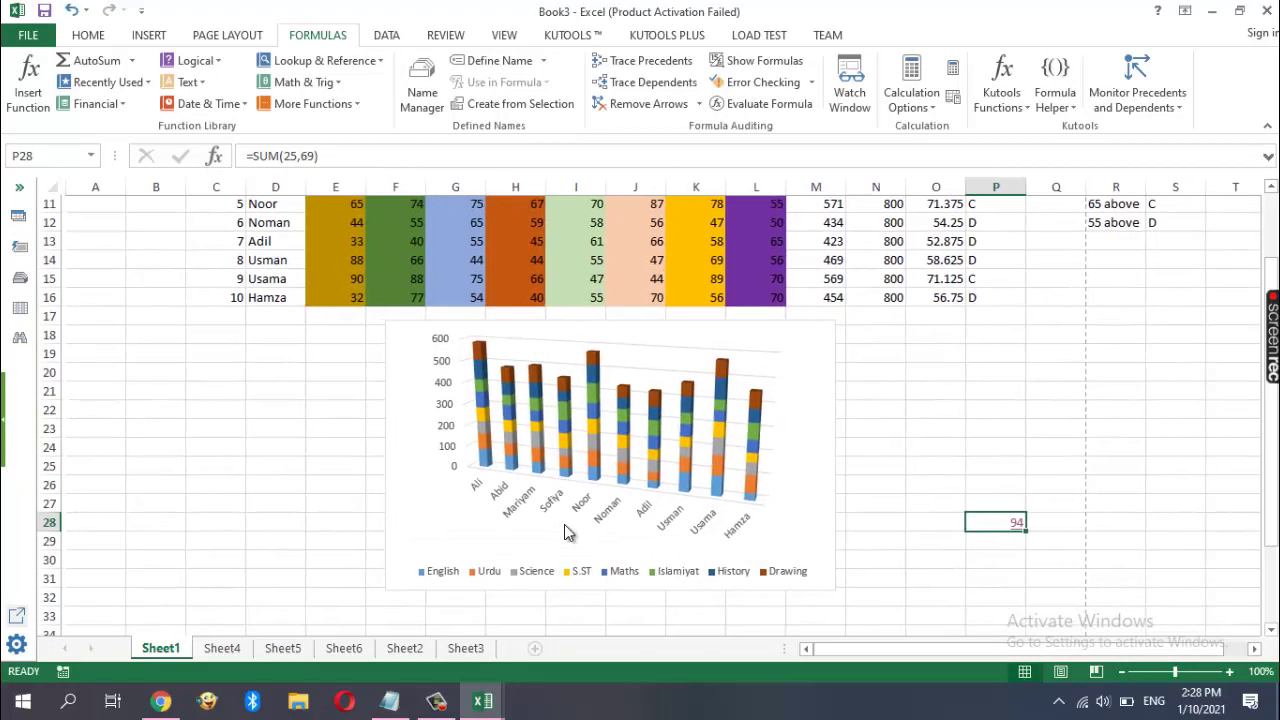
scroll(295, 478, "up", 1)
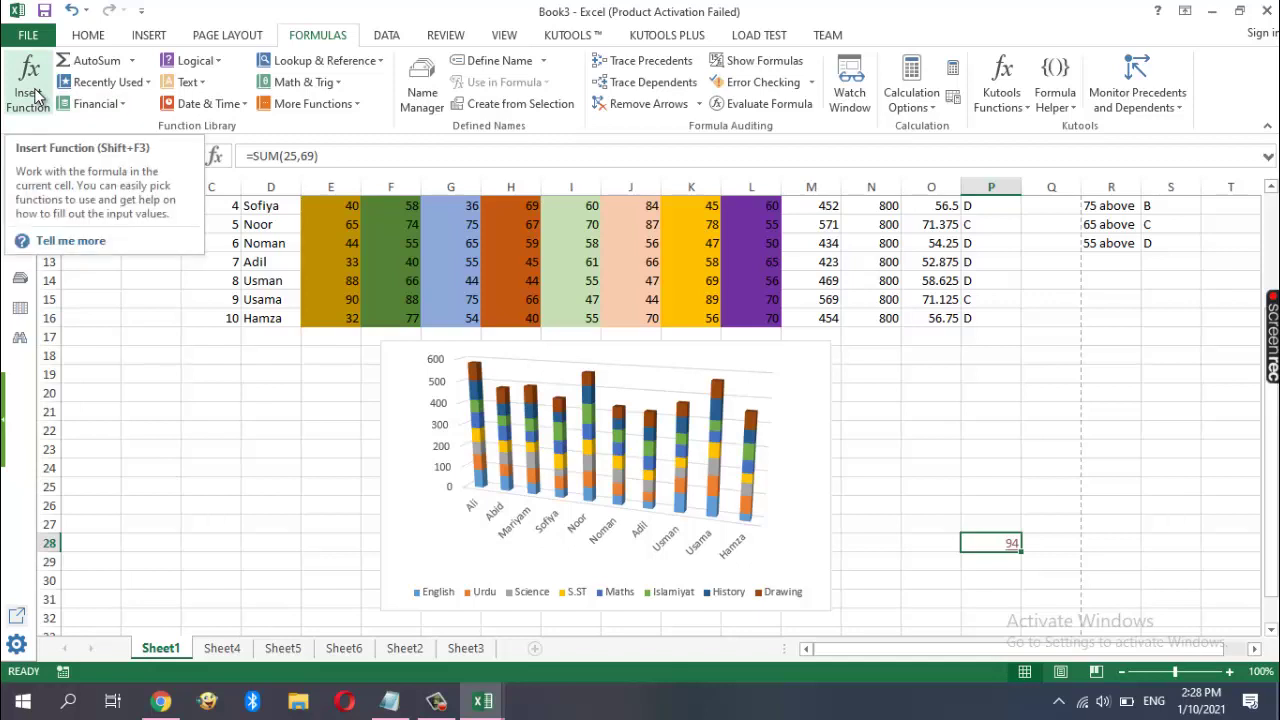
left_click(131, 61)
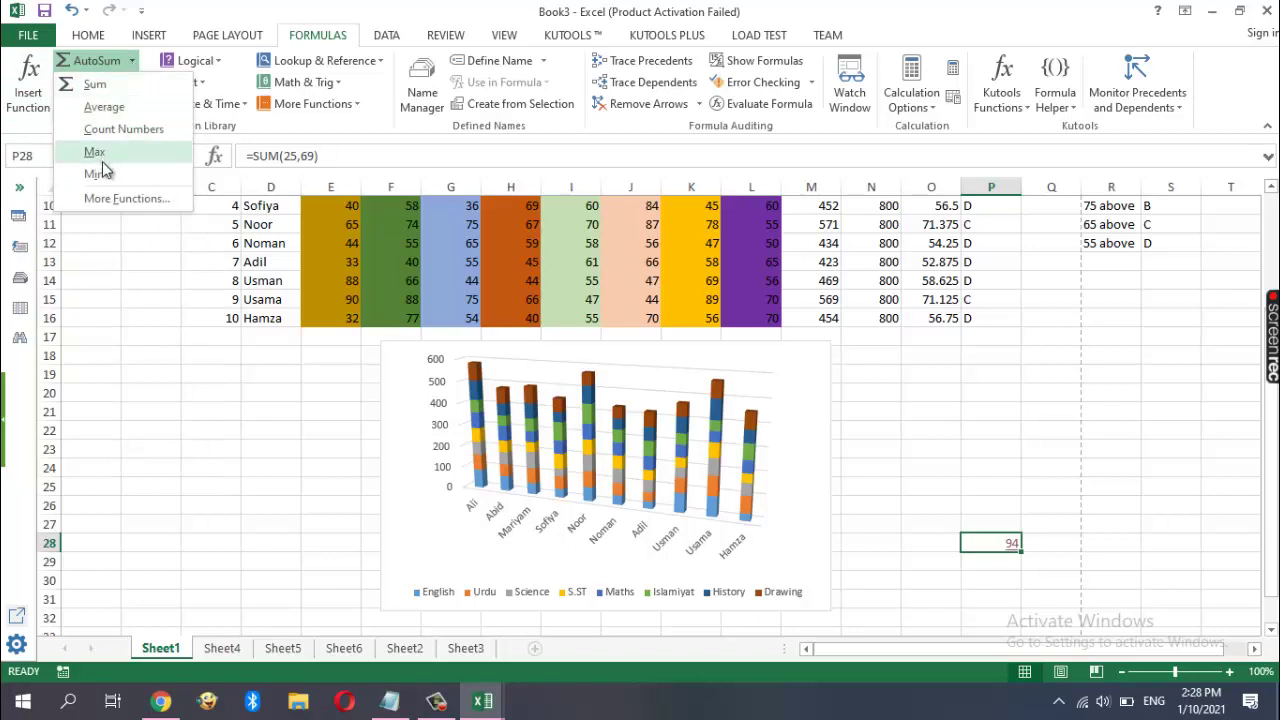
left_click(157, 492)
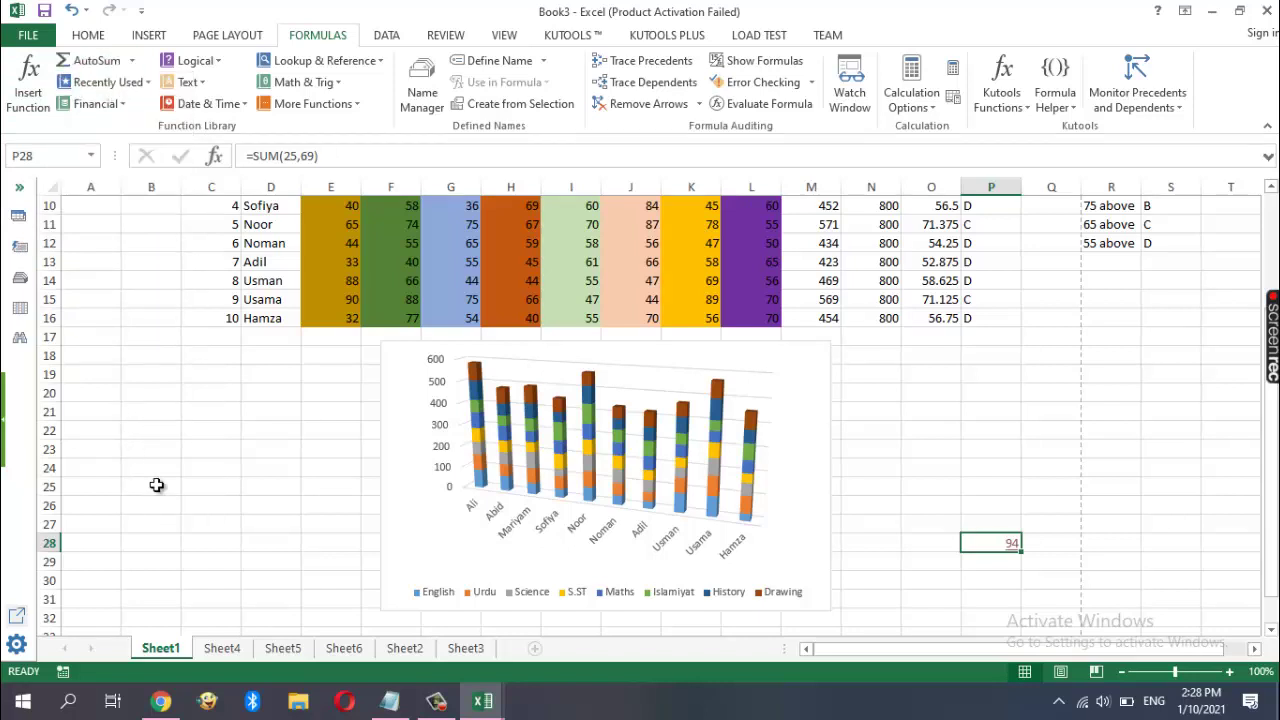
left_click(157, 470)
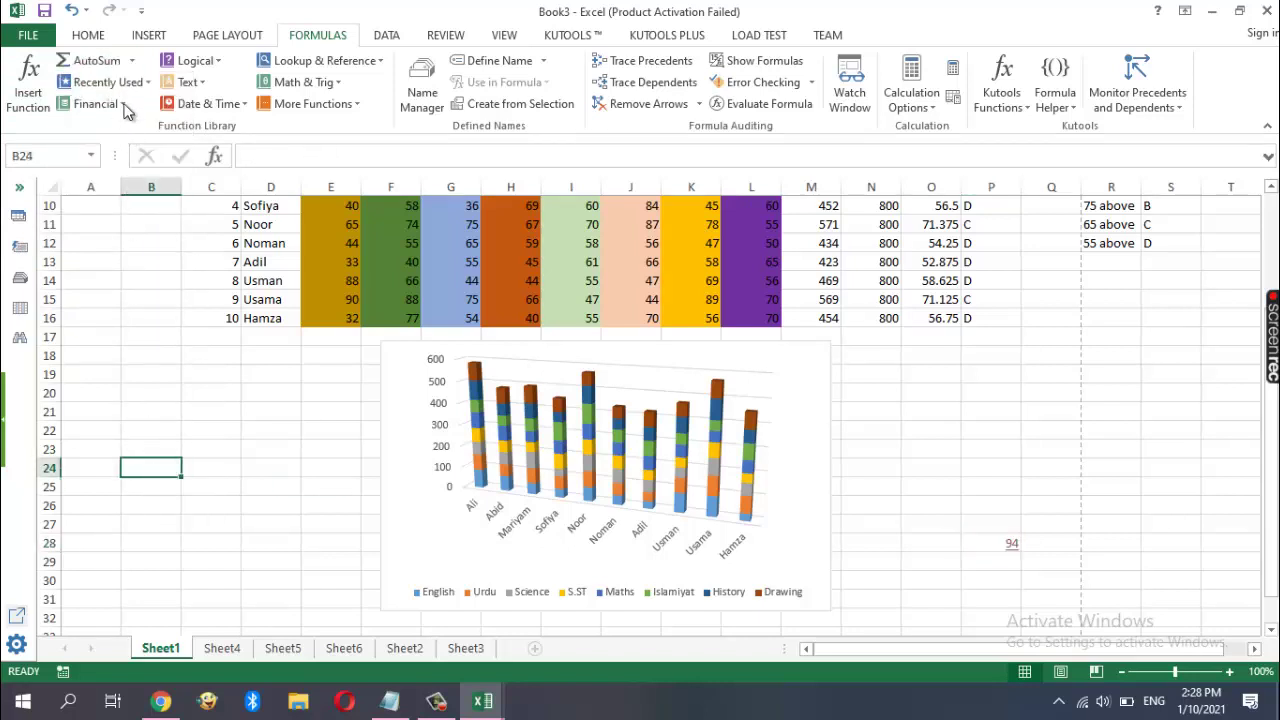
left_click(131, 62)
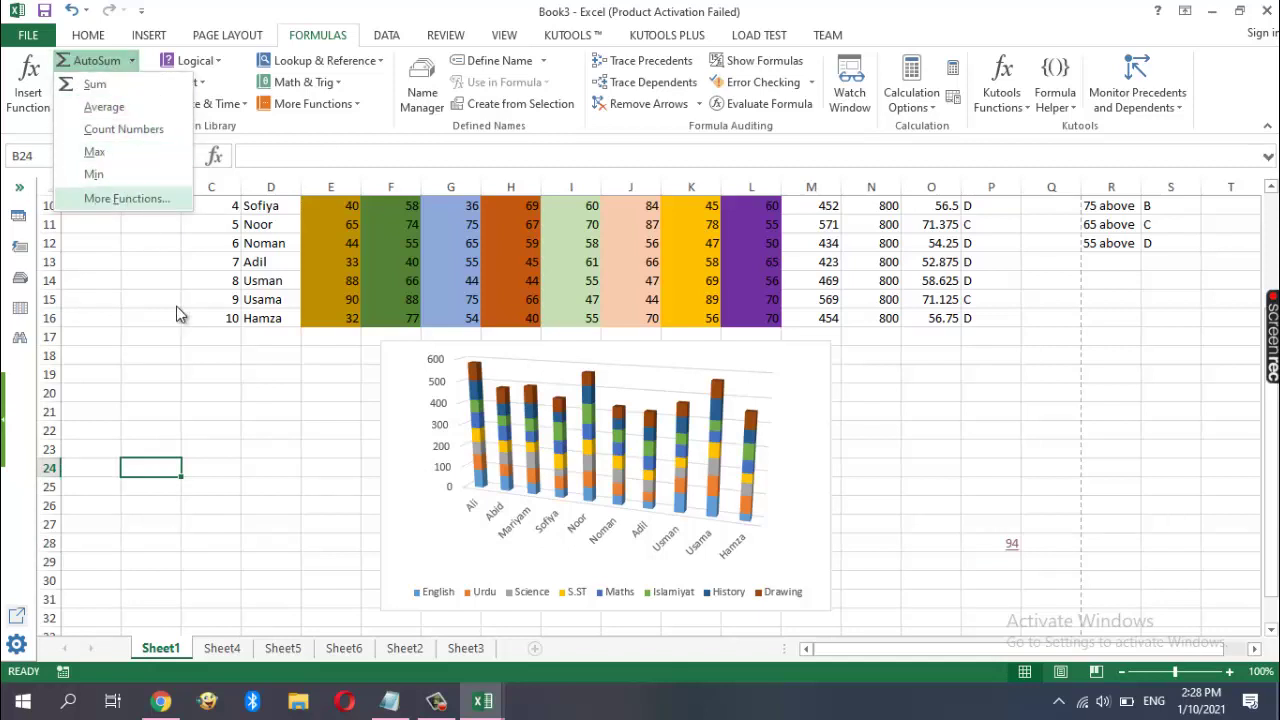
left_click(391, 703)
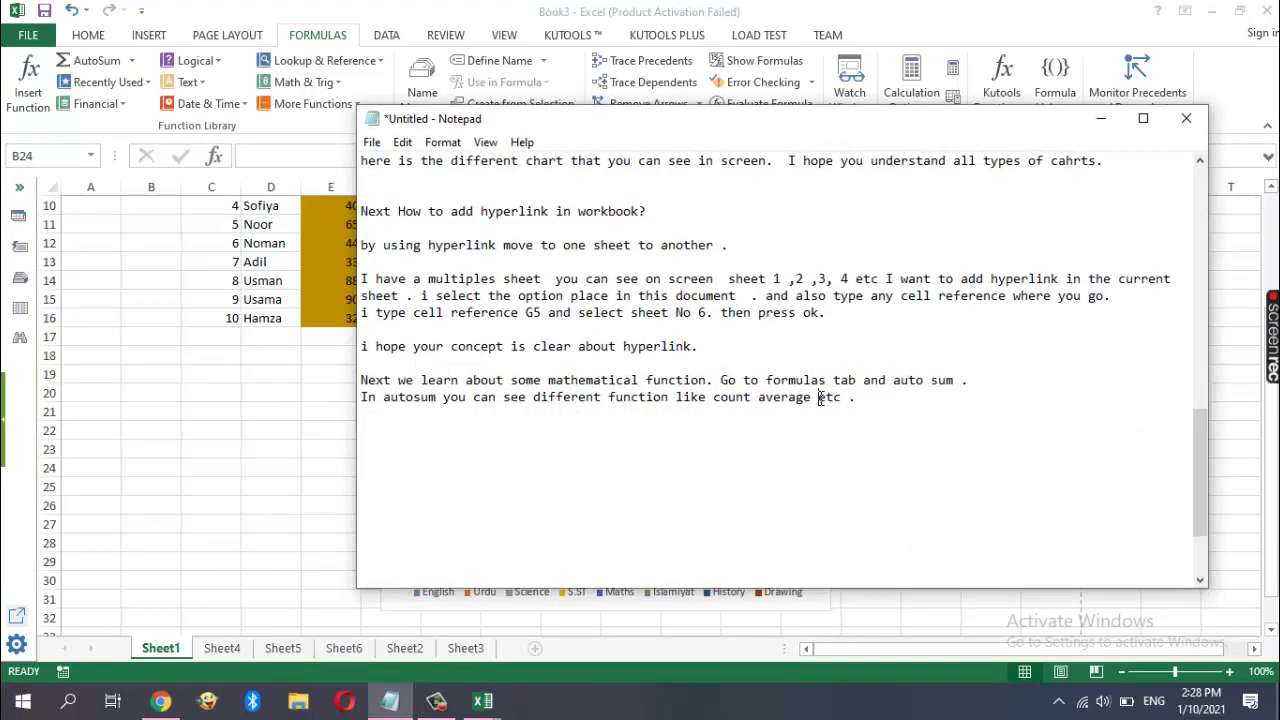
Add 'Max Min' to the autosum function list and begin the note 'By using Max function we can find out max between'
type("Ma")
type("x ")
type("Min")
key("Return")
key("Return")
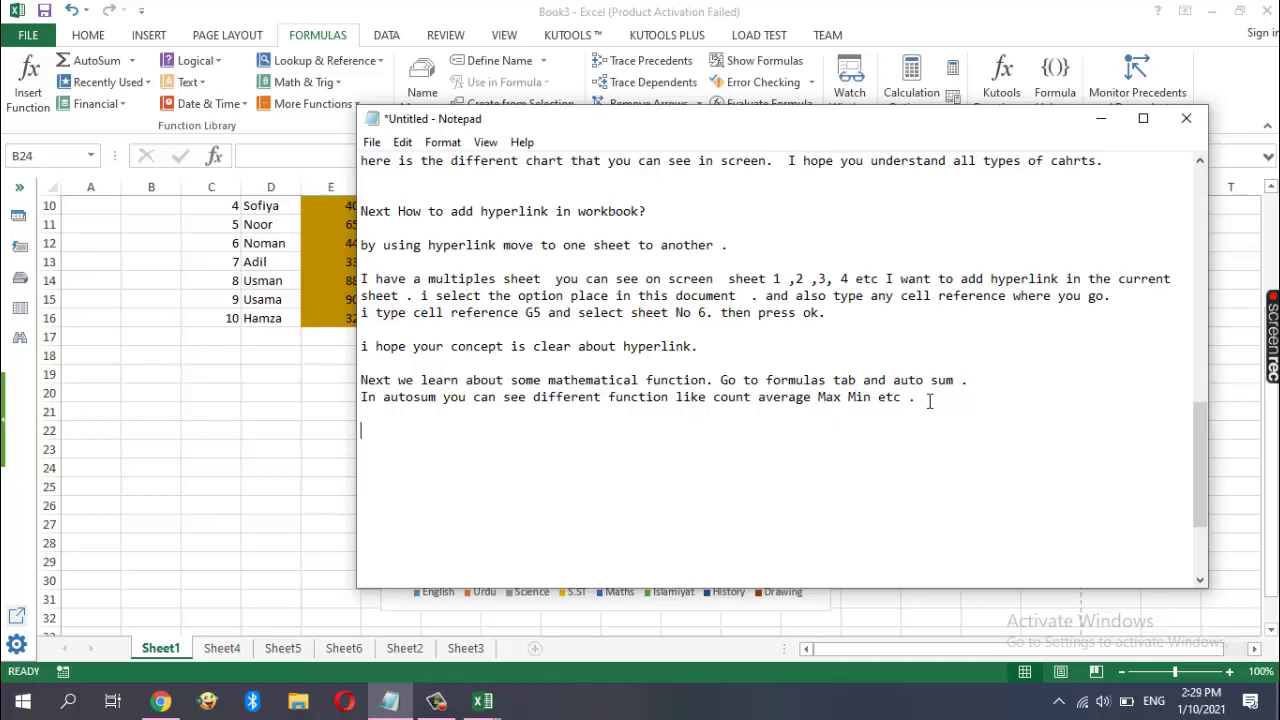
type("By")
type(" suni")
key("BackSpace")
key("BackSpace")
key("BackSpace")
key("BackSpace")
Write the Max function note with the example numbers 25,96,98,55, fixing typos along the way
type("usi")
type("ng Ma")
type("x fu")
type("nction")
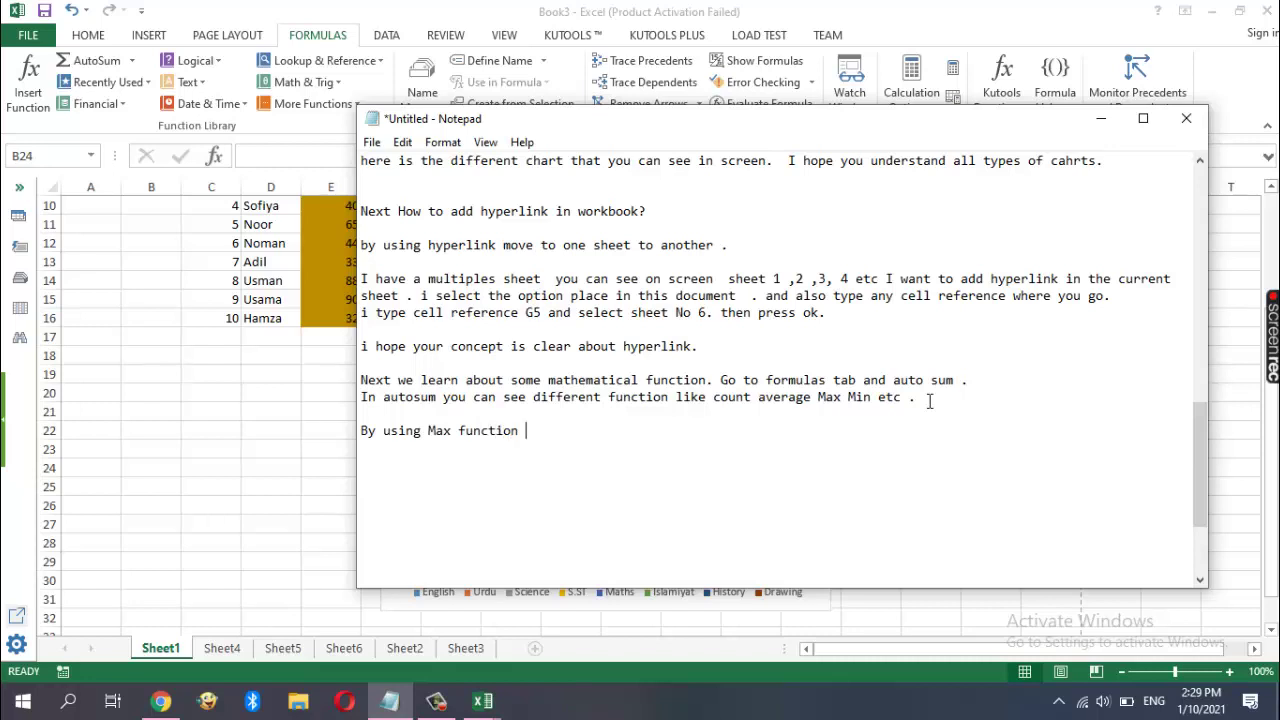
type(" we c")
type("an find out max between")
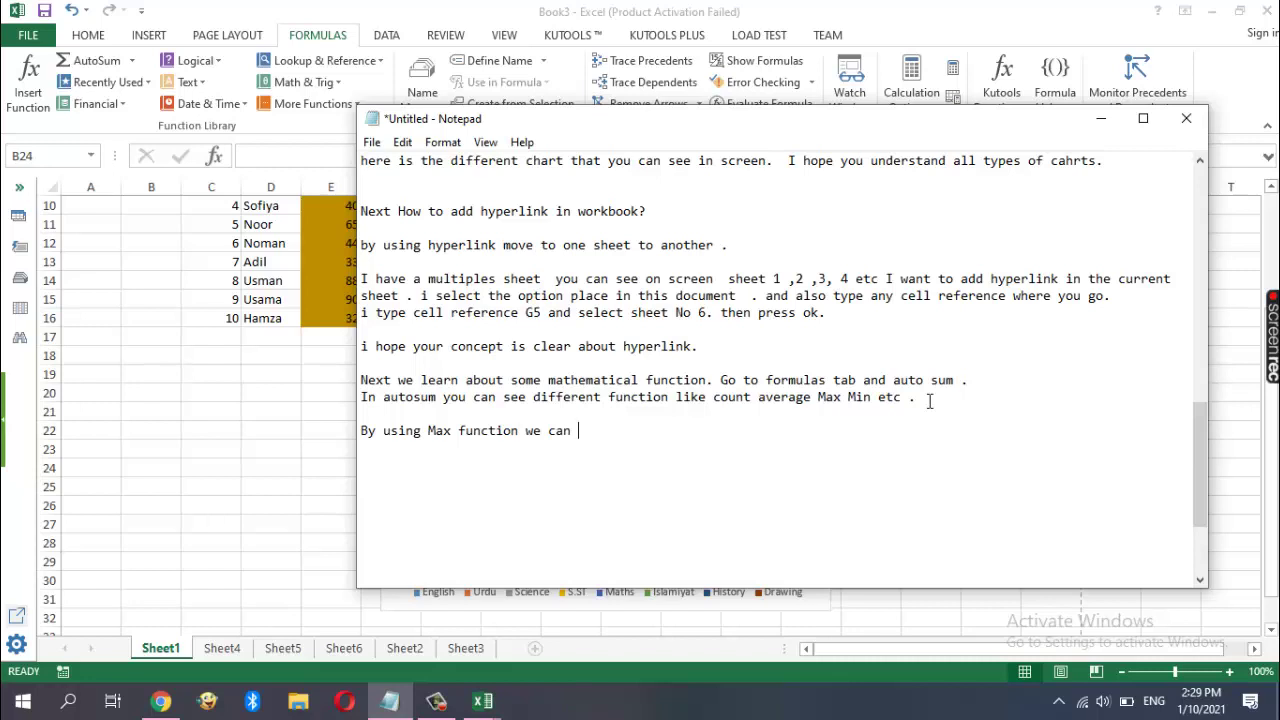
Add 'Max Min' to the autosum function list and begin the note 'By using Max function we can find out max between'
Write the Max function note with the example numbers 25,96,98,55, fixing typos along the way
type("find ou")
type("t max ")
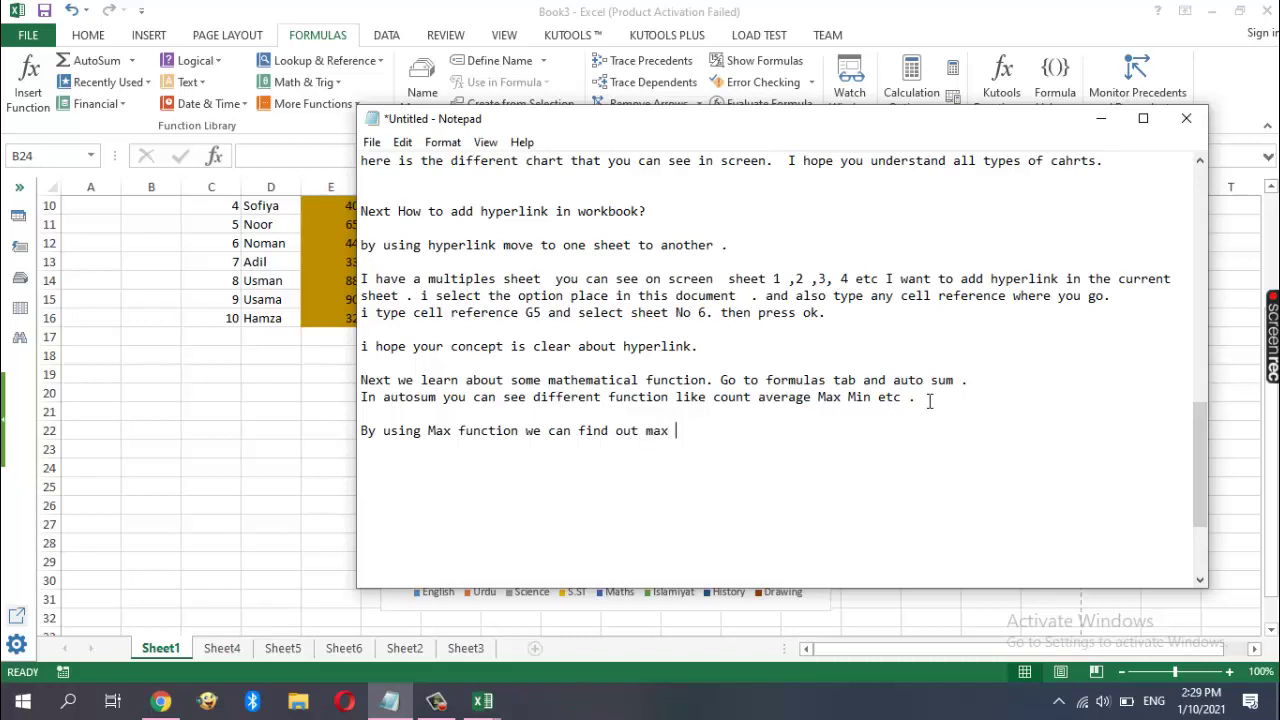
type("be")
type("tween")
key("BackSpace")
key("BackSpace")
key("BackSpace")
key("BackSpace")
key("BackSpace")
key("BackSpace")
key("BackSpace")
type("um")
type("ber . f")
type("or e")
type("xample 4")
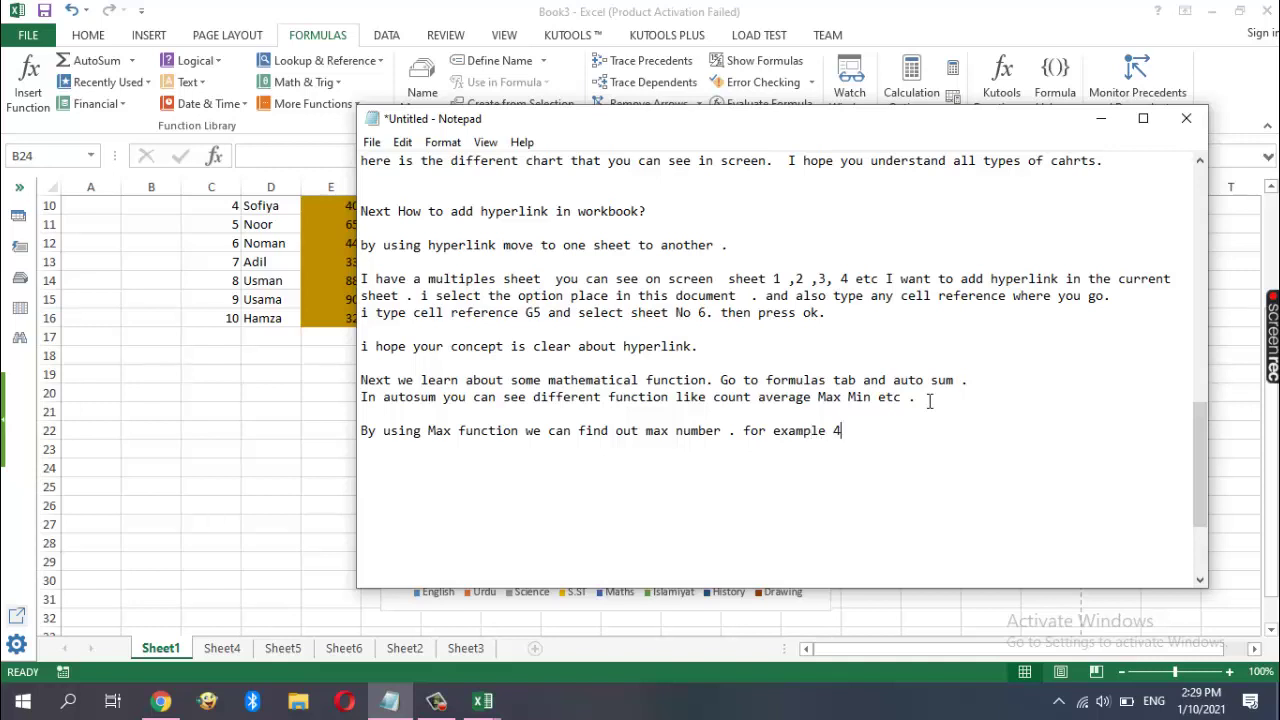
key("BackSpace")
type("we ")
type("have")
type(" 4 numbers ")
type("25")
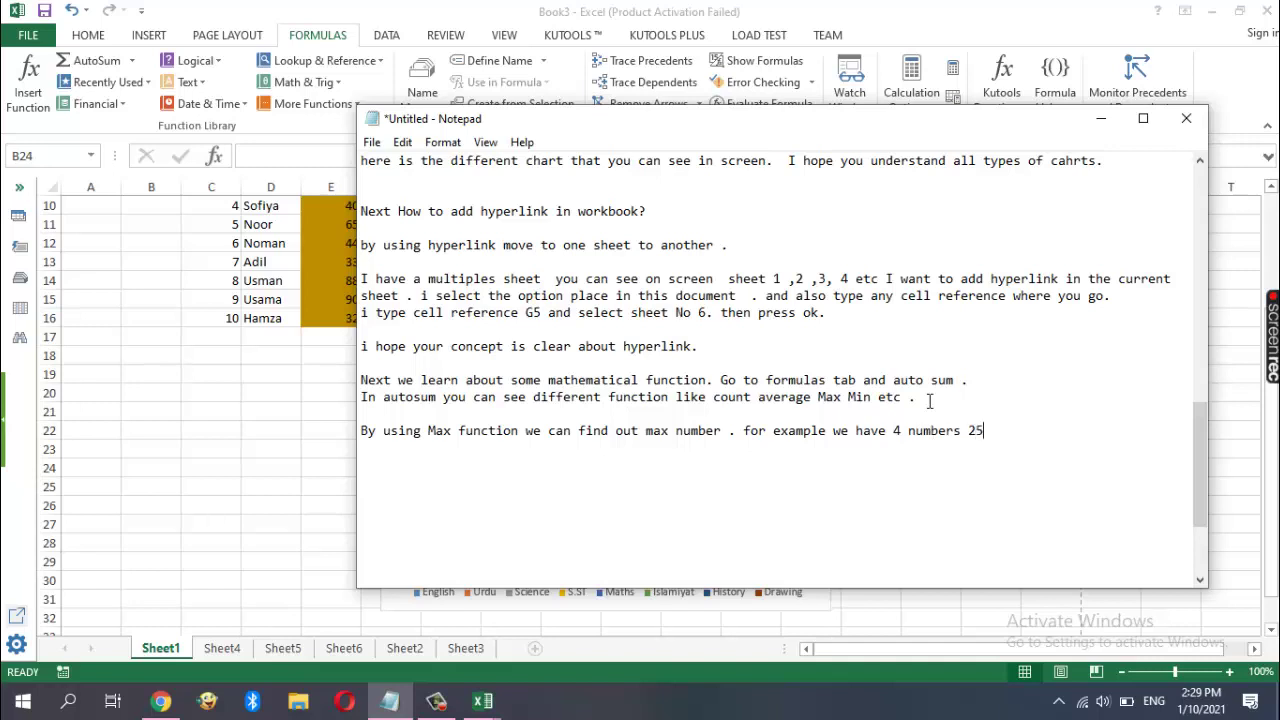
type(",96")
type(",98")
type("m55")
key("BackSpace")
key("BackSpace")
key("BackSpace")
type("55")
type(" and out")
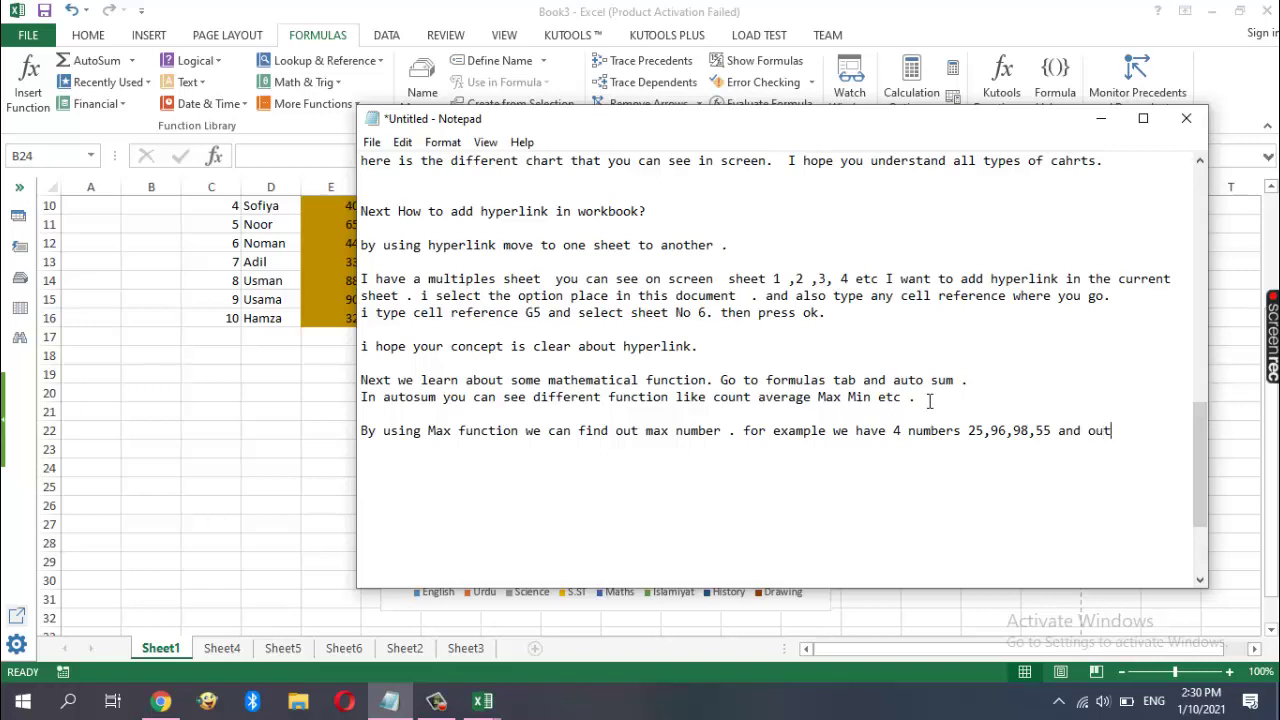
type(" fin")
type("d ")
type("ma")
type("x ")
type(".")
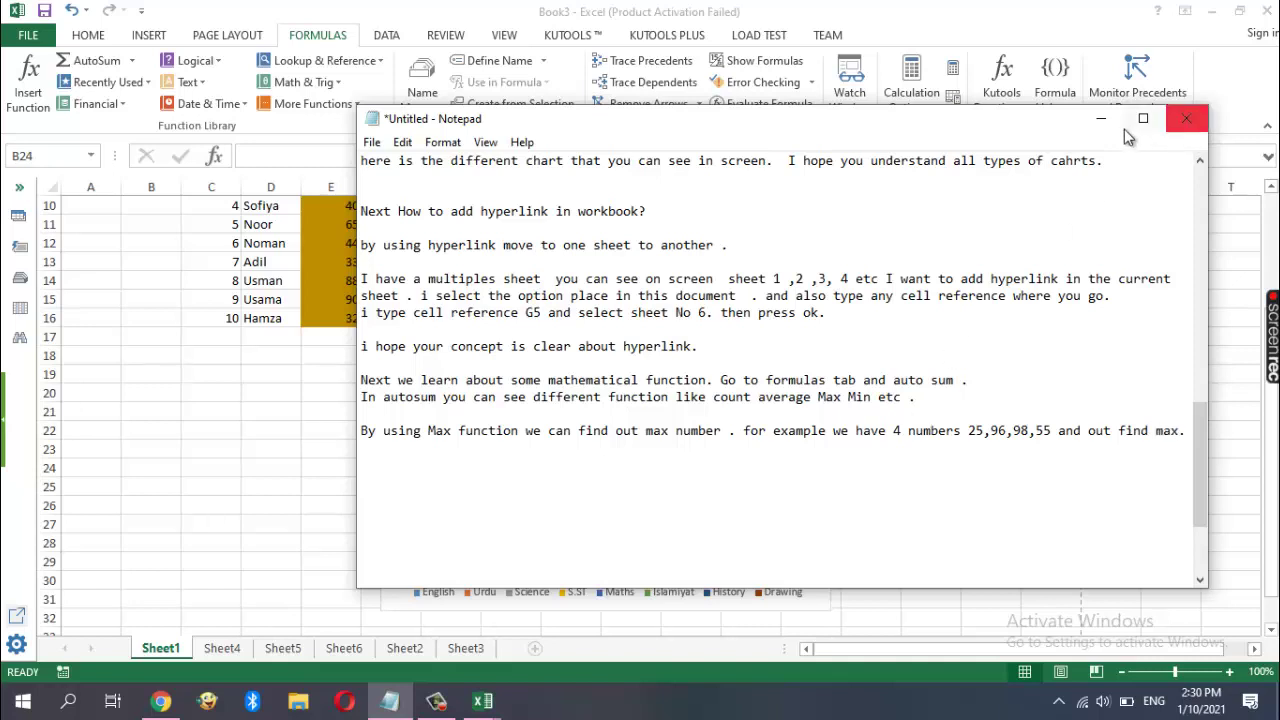
Go to Sheet4 and enter 25, 58 and 97 into E3, F3 and G3
left_click(1100, 118)
scroll(831, 376, "down", 1)
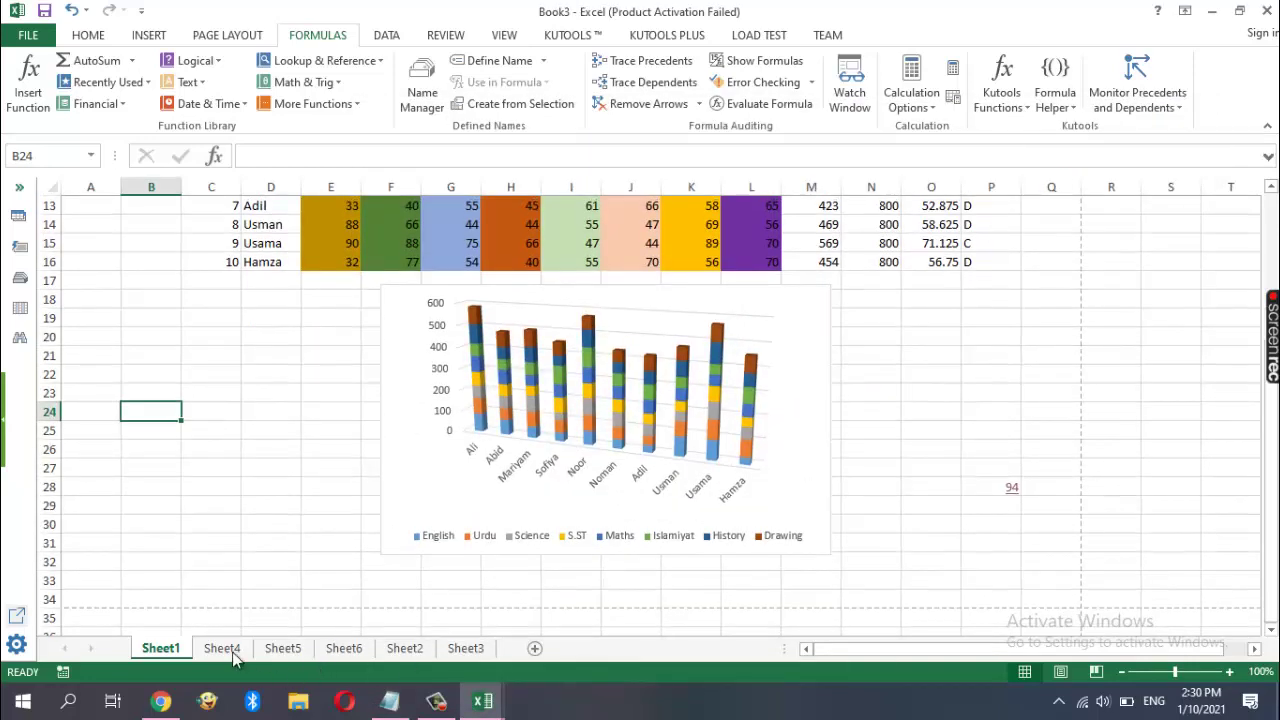
left_click(222, 648)
left_click(325, 247)
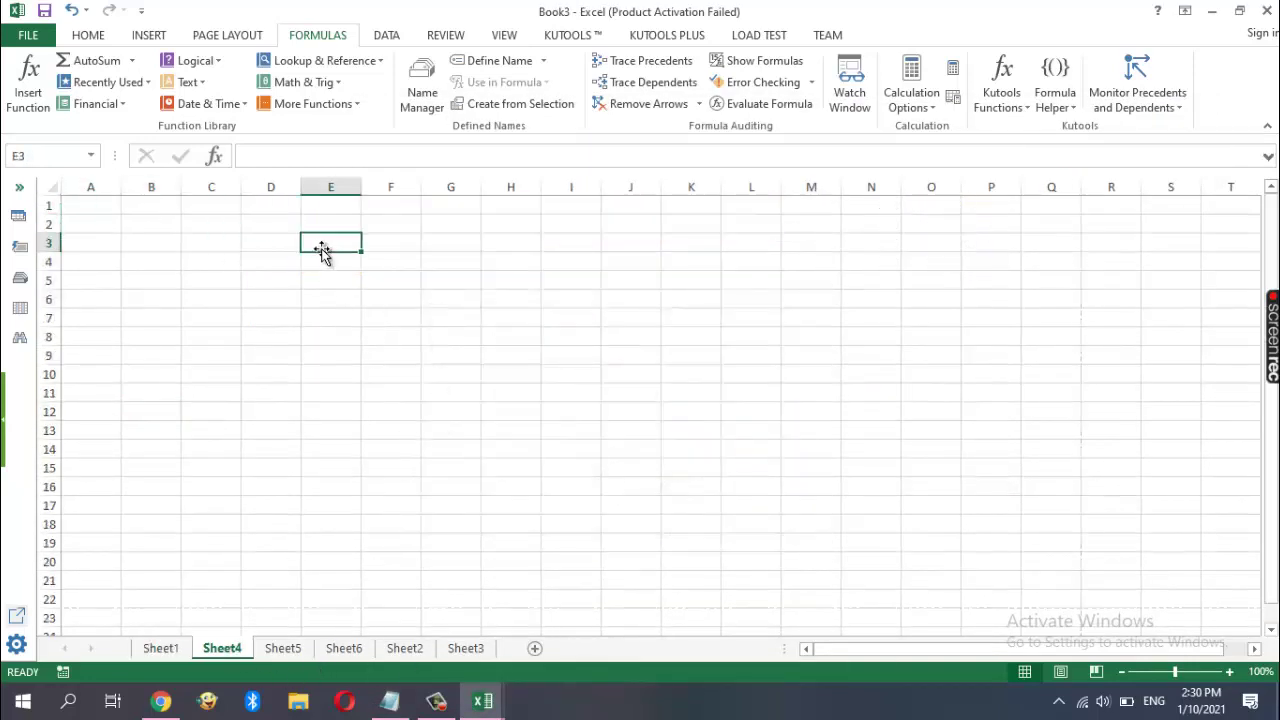
type("25")
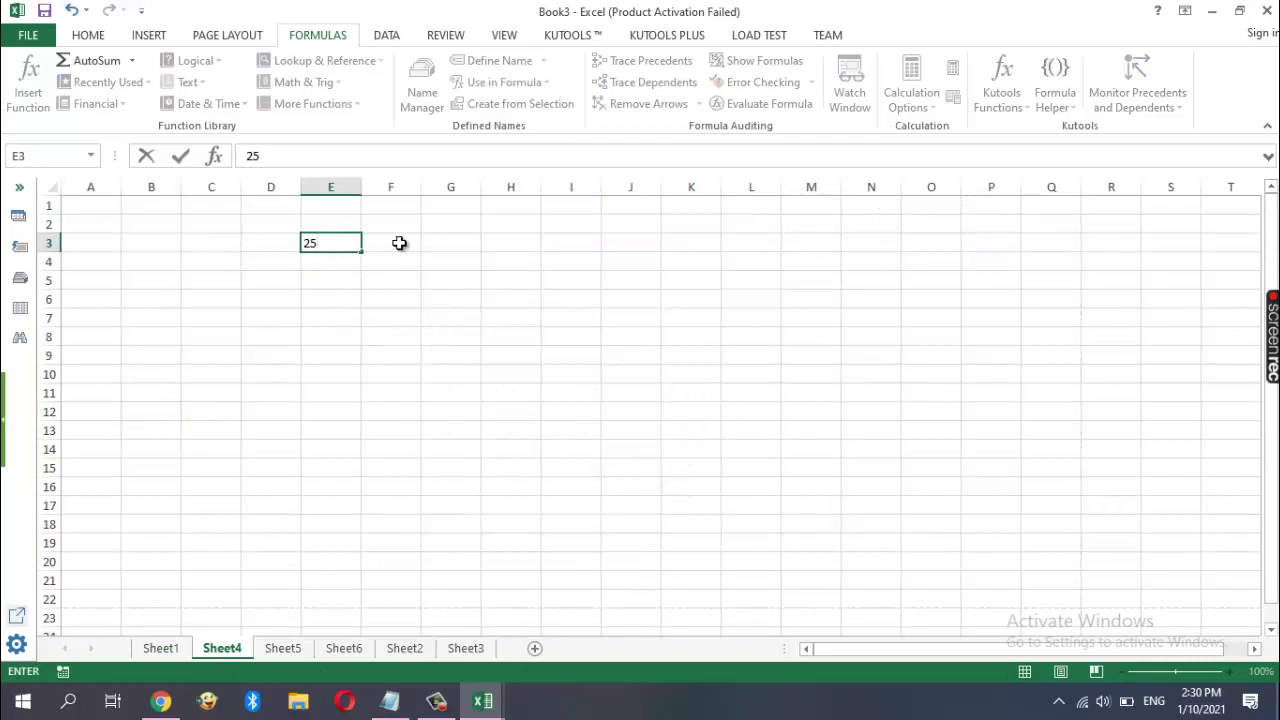
left_click(399, 243)
type("58")
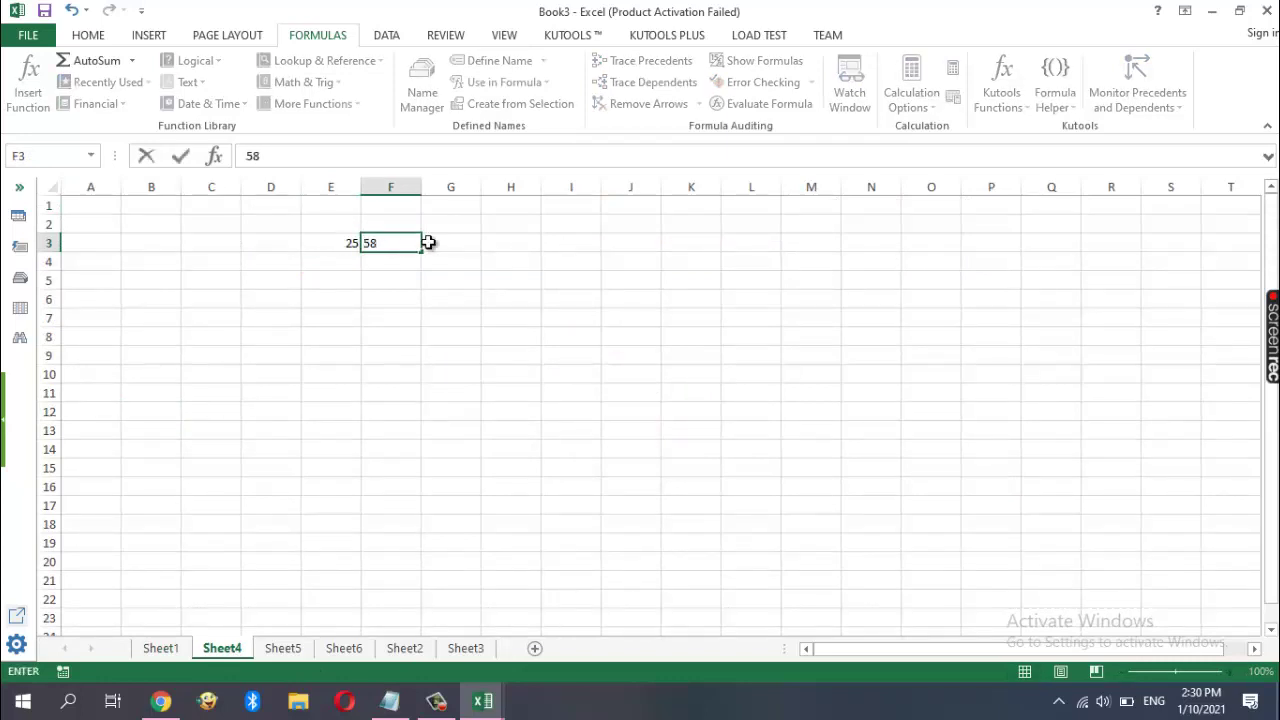
left_click(429, 243)
type("97")
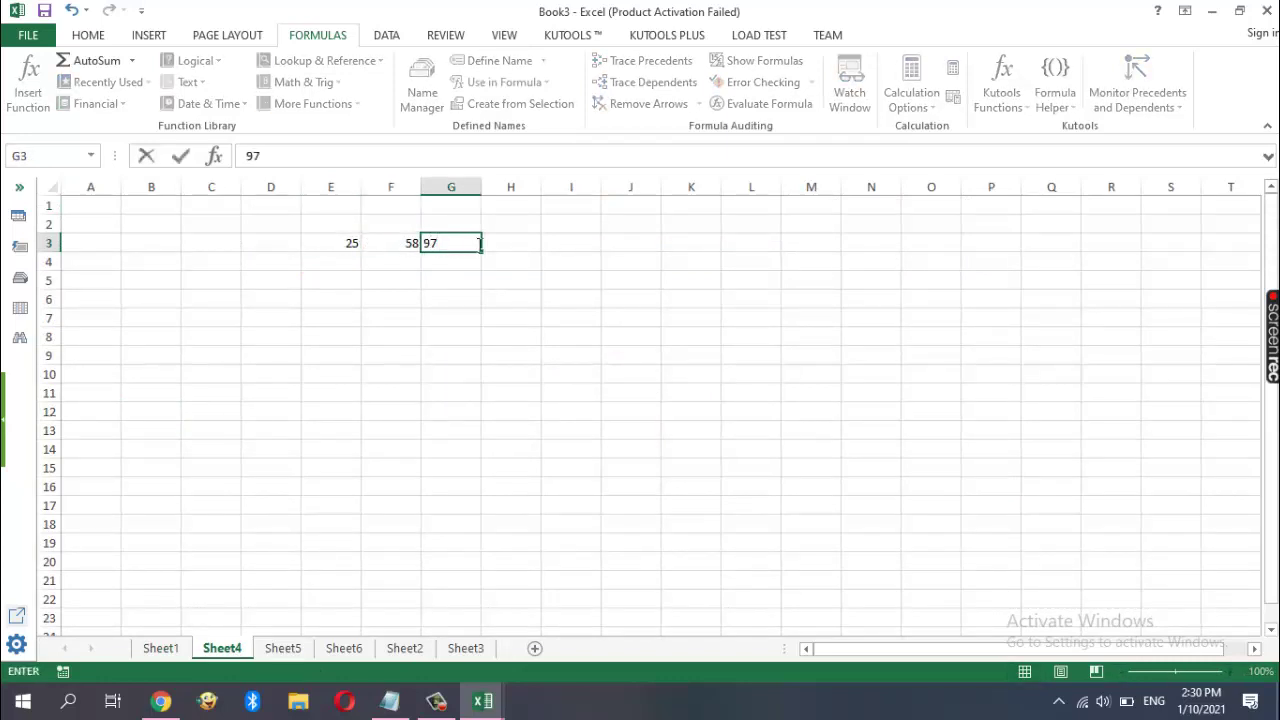
Enter 25, 56 and 27 into H3, I3 and J3, then start =max( in K3
left_click(498, 246)
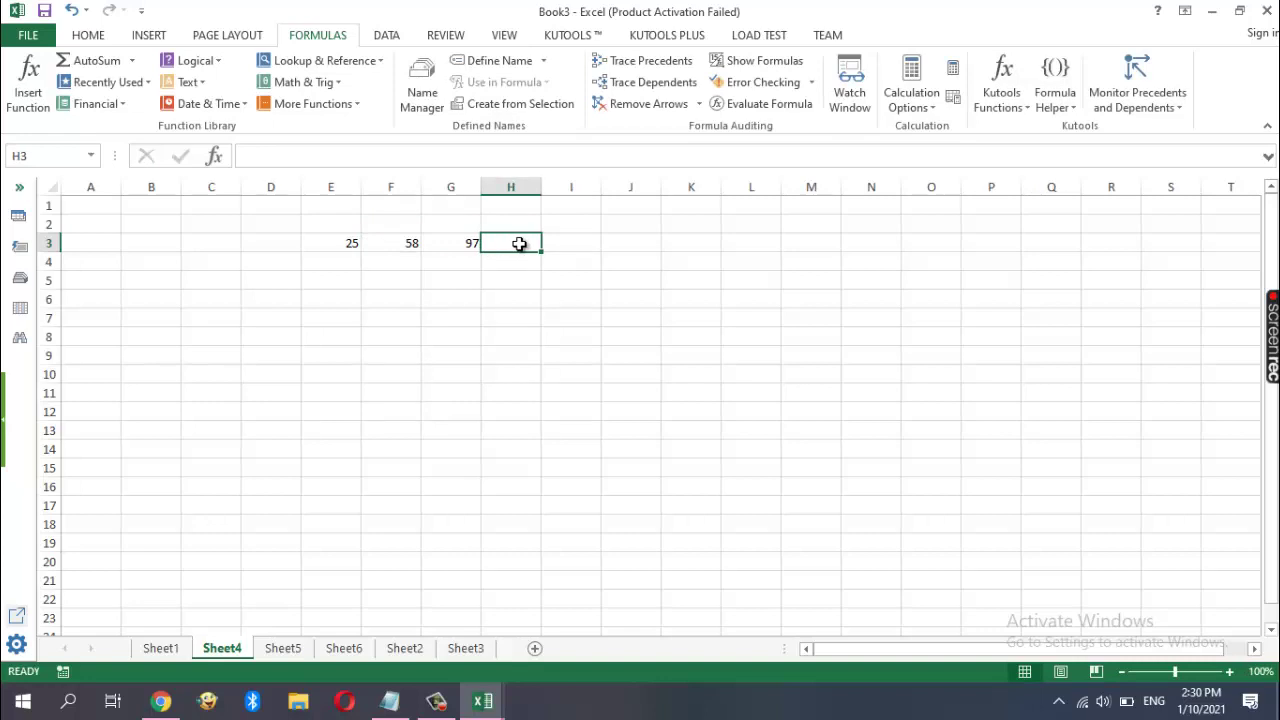
type("25")
left_click(564, 250)
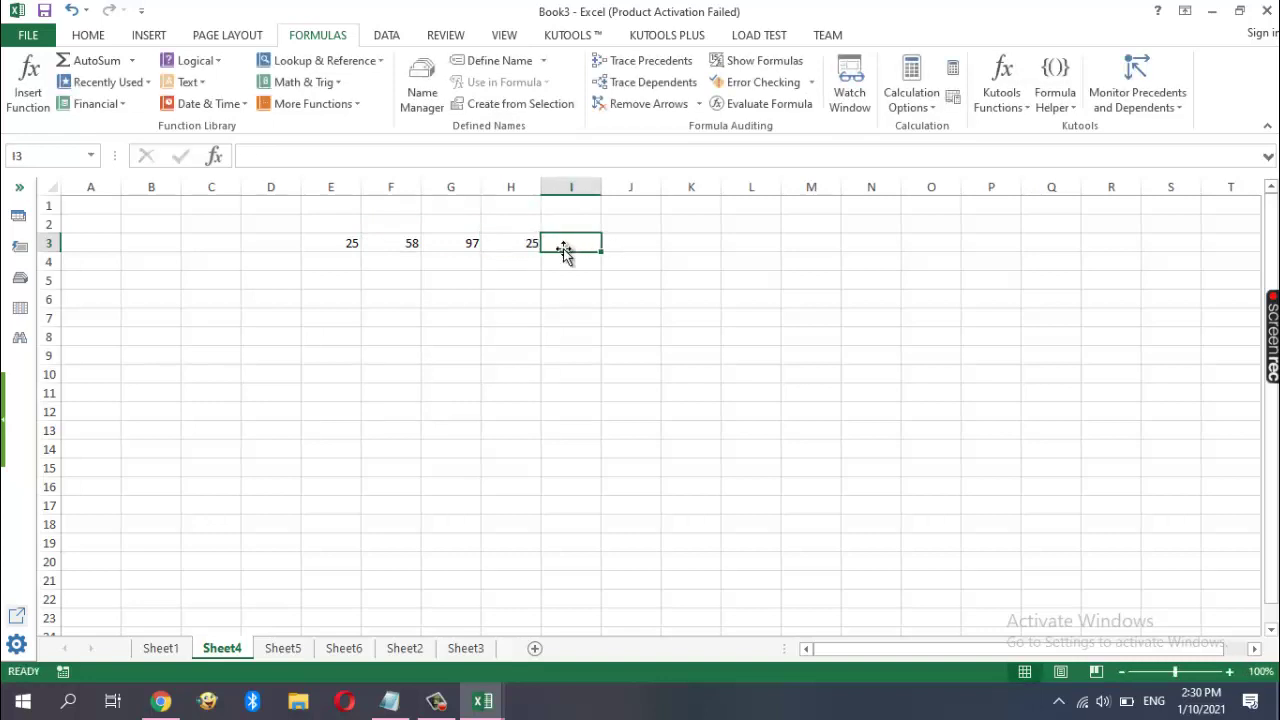
type("56")
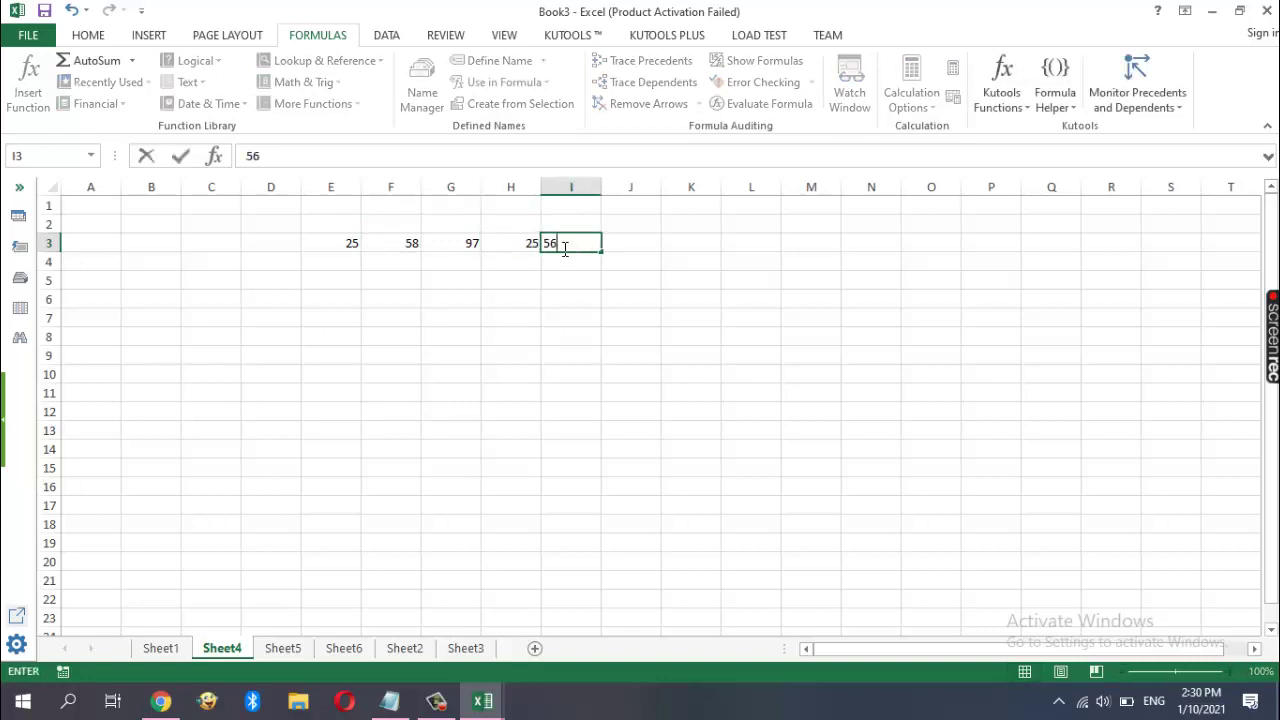
left_click(625, 242)
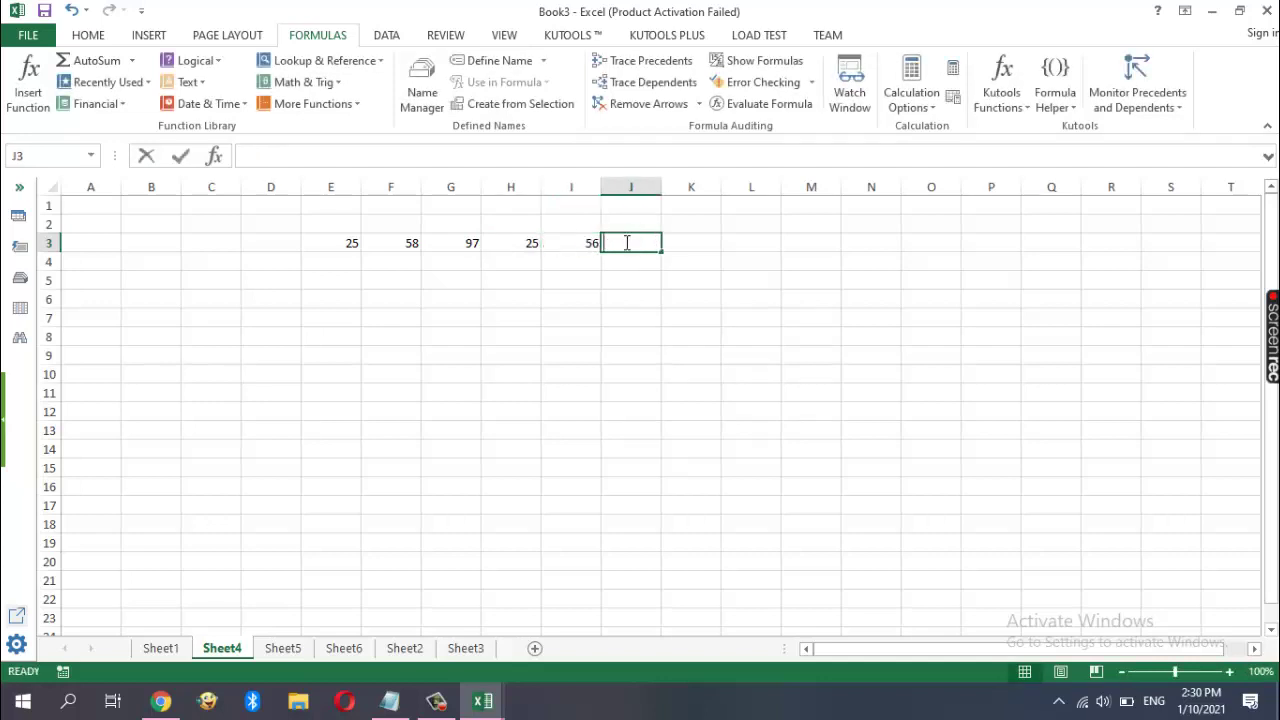
type("27")
left_click(699, 240)
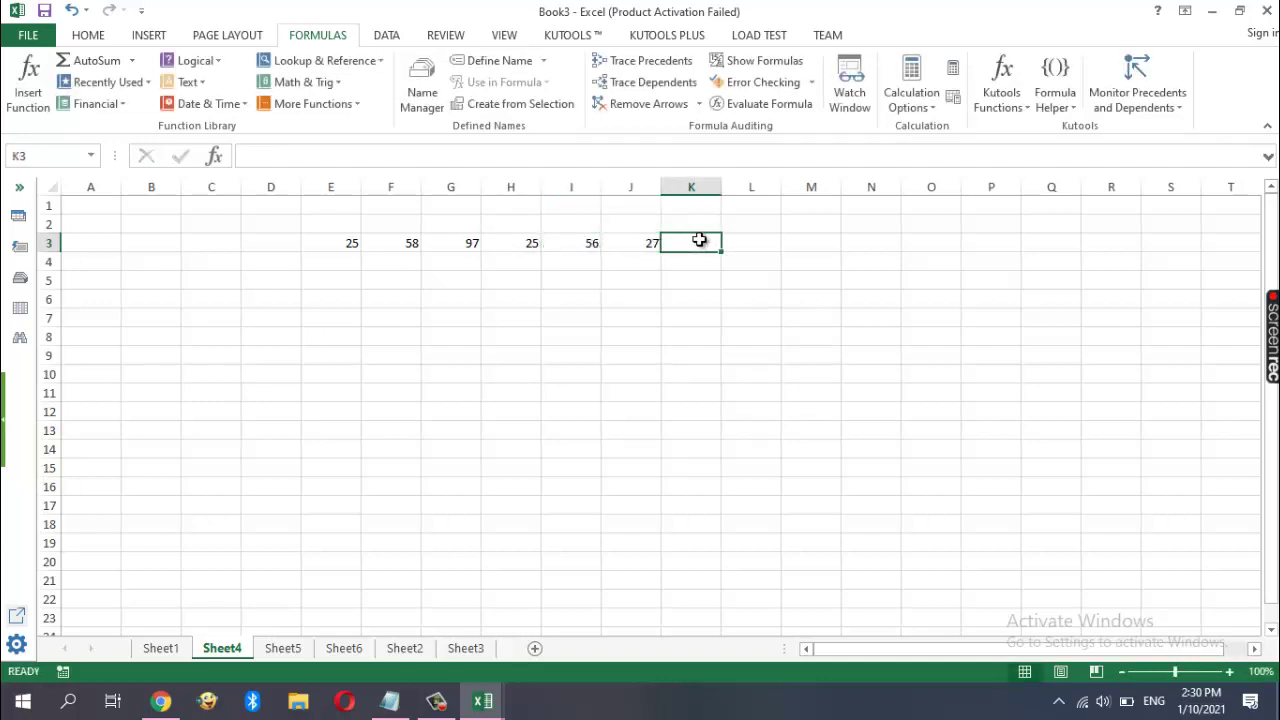
type("=ma")
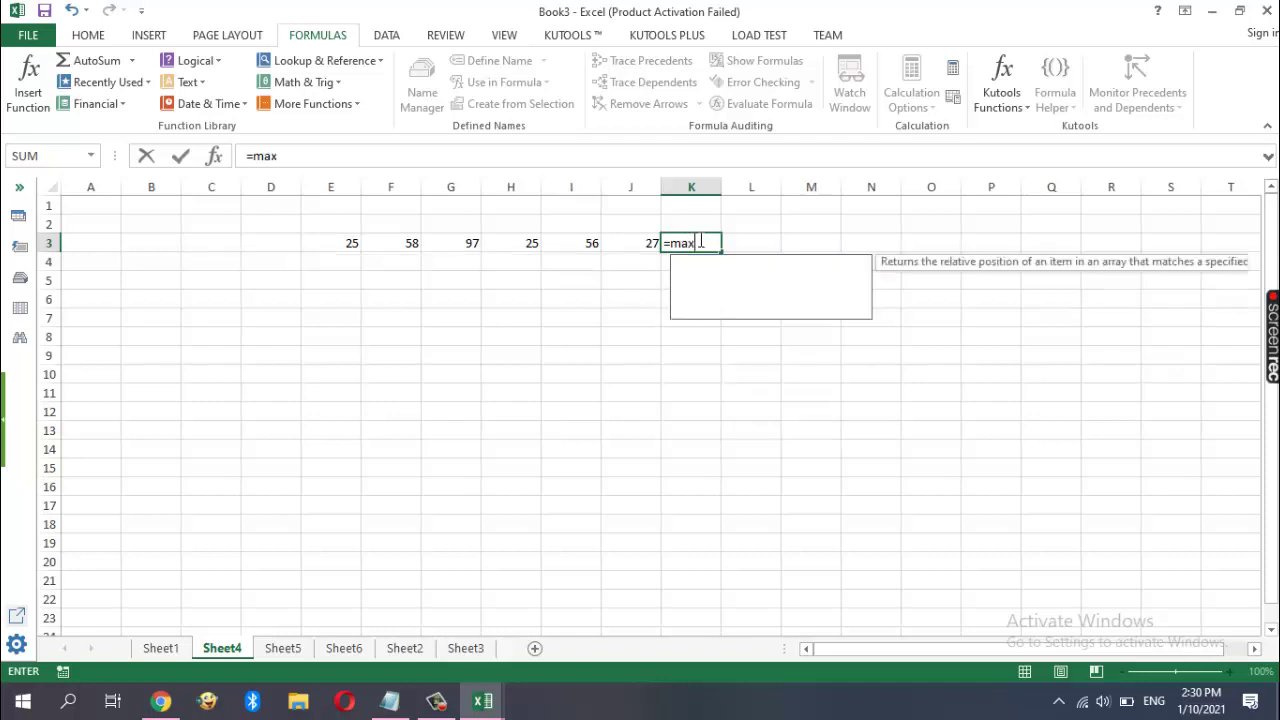
type("x")
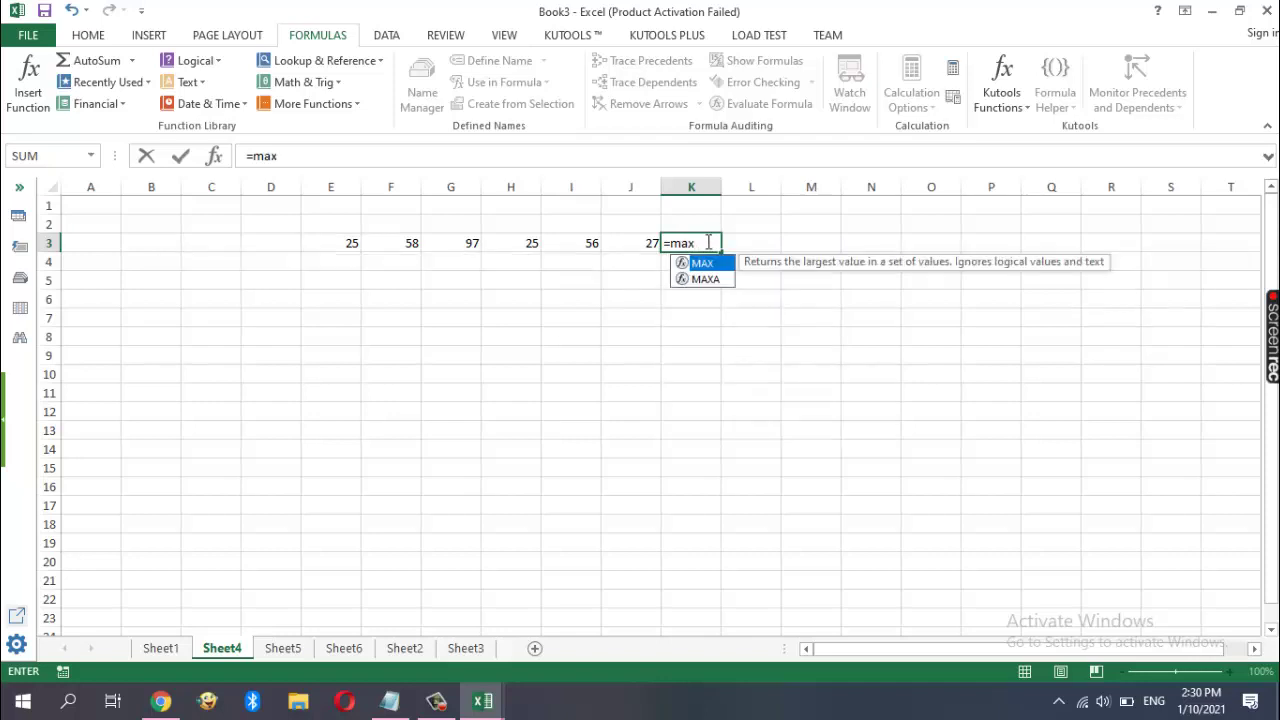
type("(")
Finish K3 as =MAX(E3,F3,G3,H3,I3,J3) so it returns 97
left_click(338, 250)
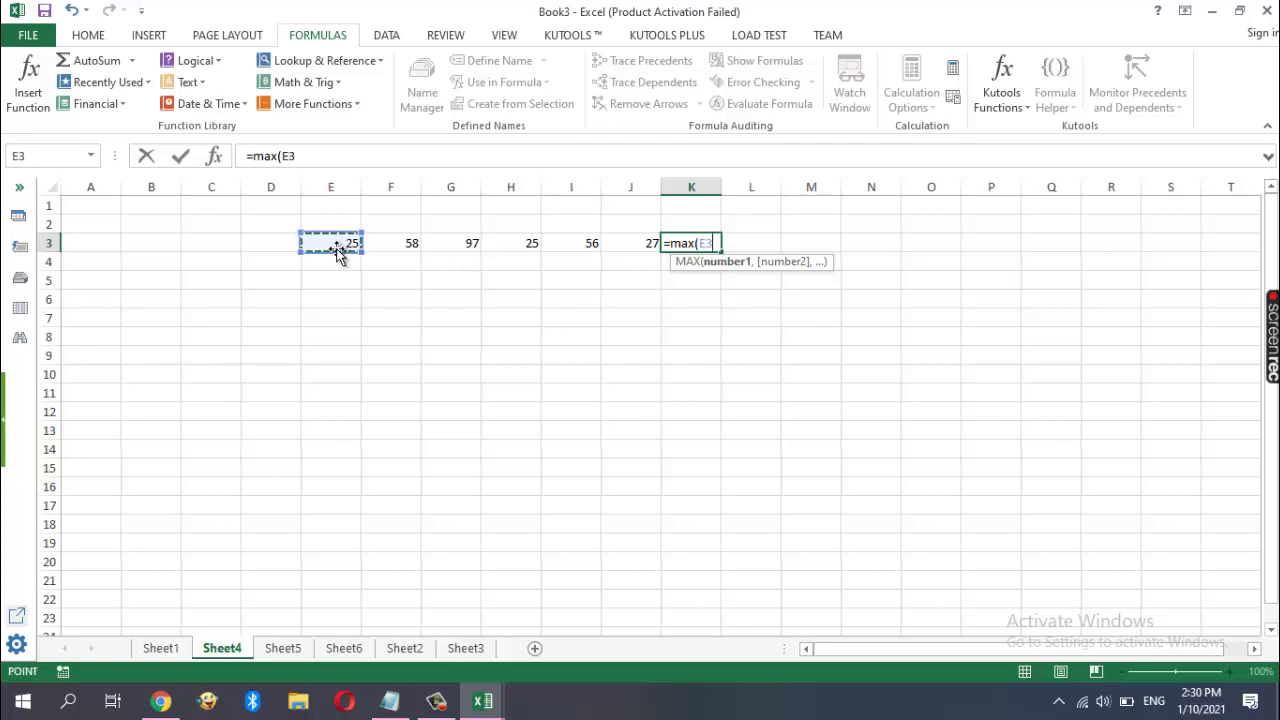
type(",")
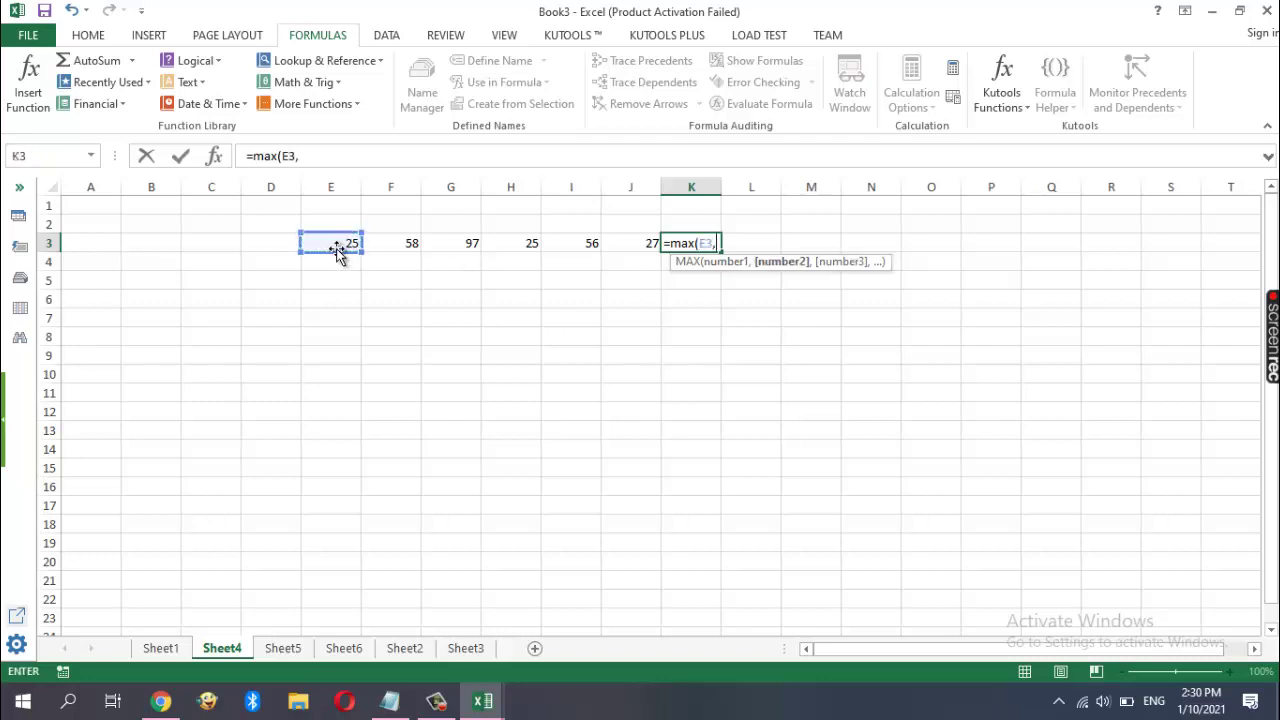
left_click(385, 242)
type(",")
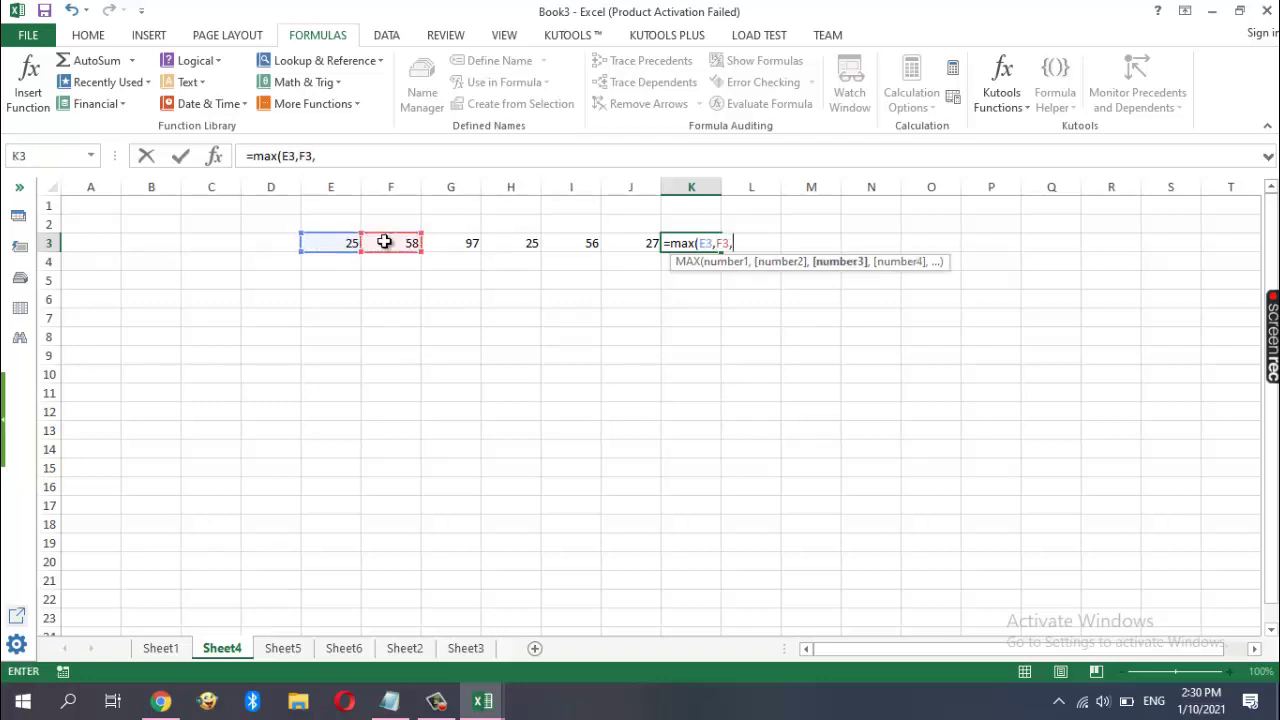
left_click(450, 243)
type(",")
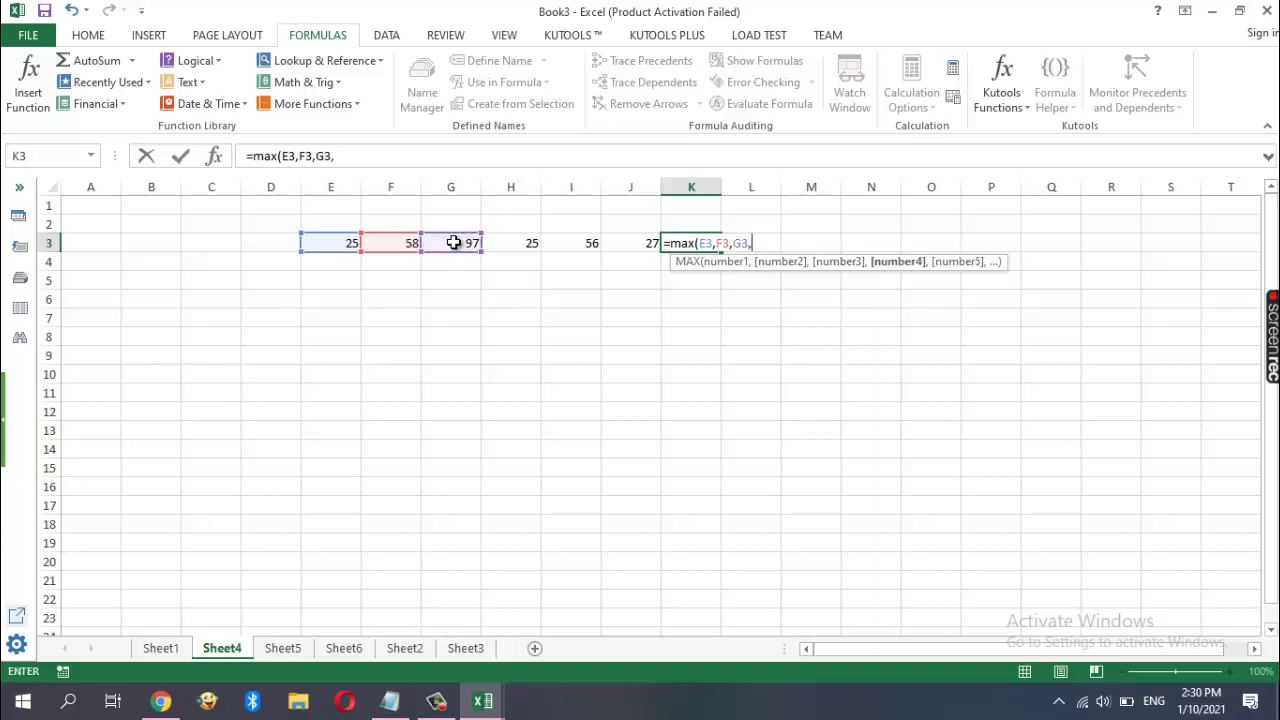
left_click(530, 243)
type(",")
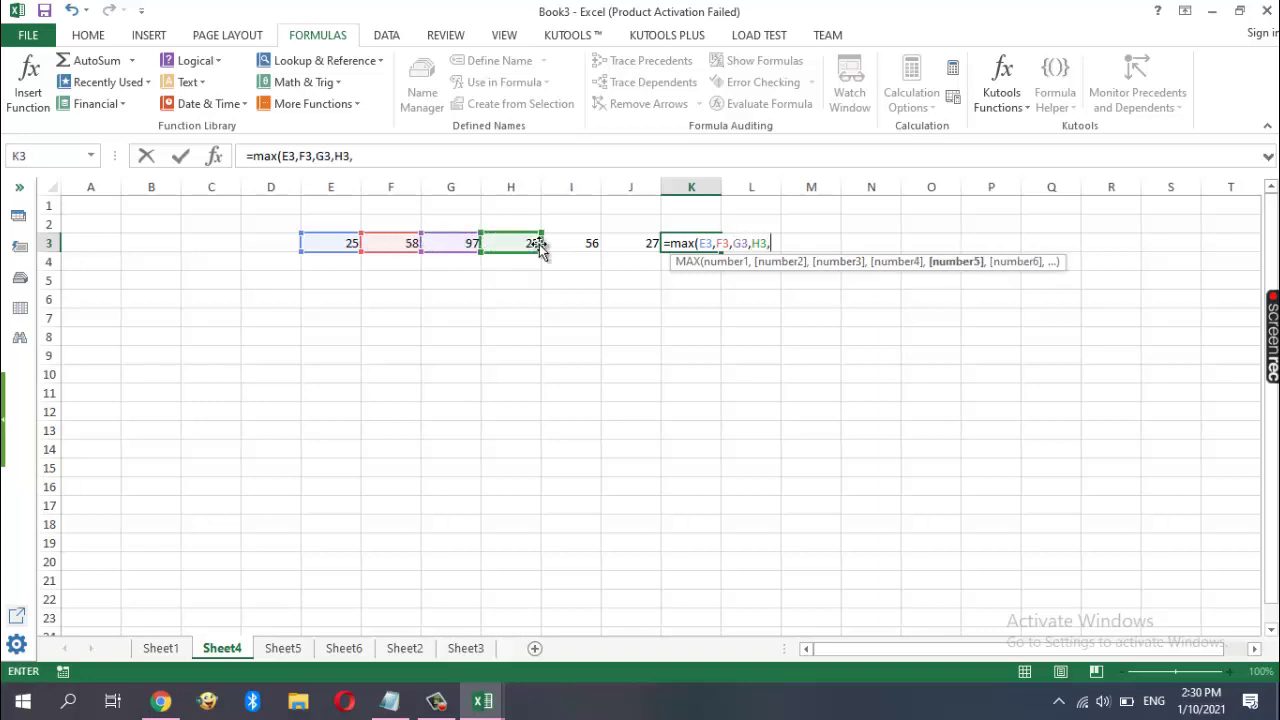
left_click(576, 243)
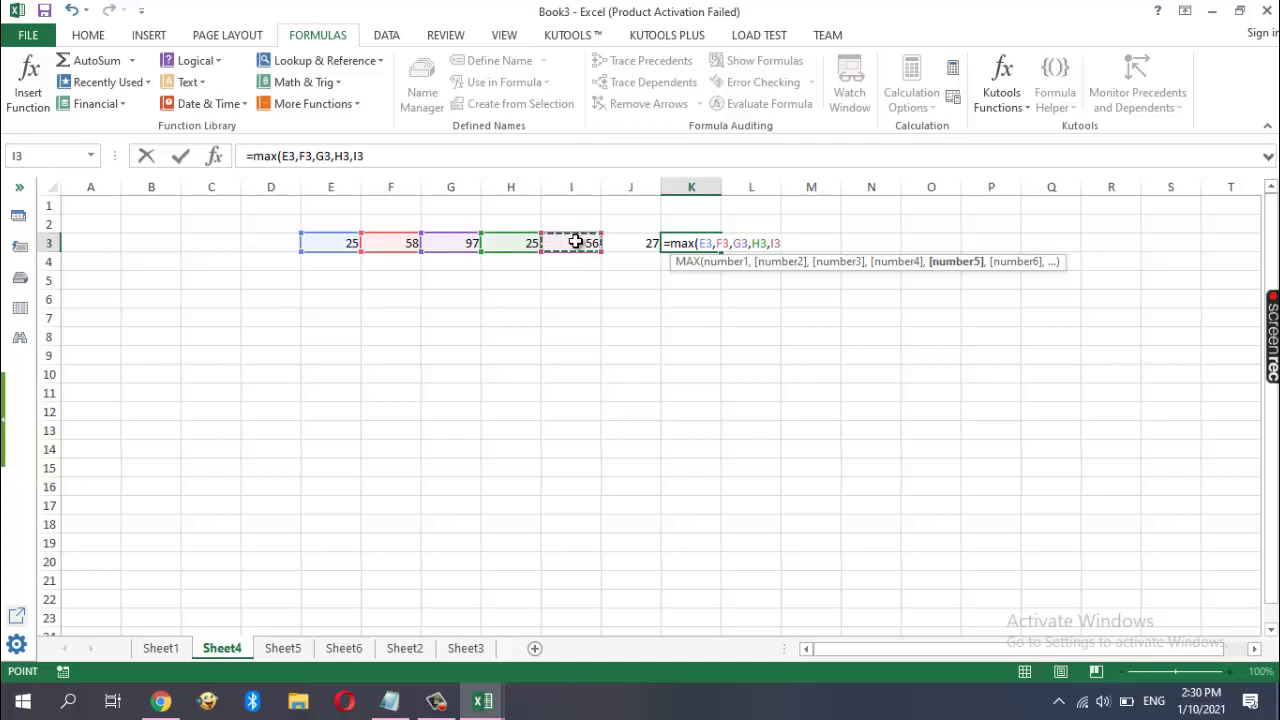
type(",")
left_click(631, 243)
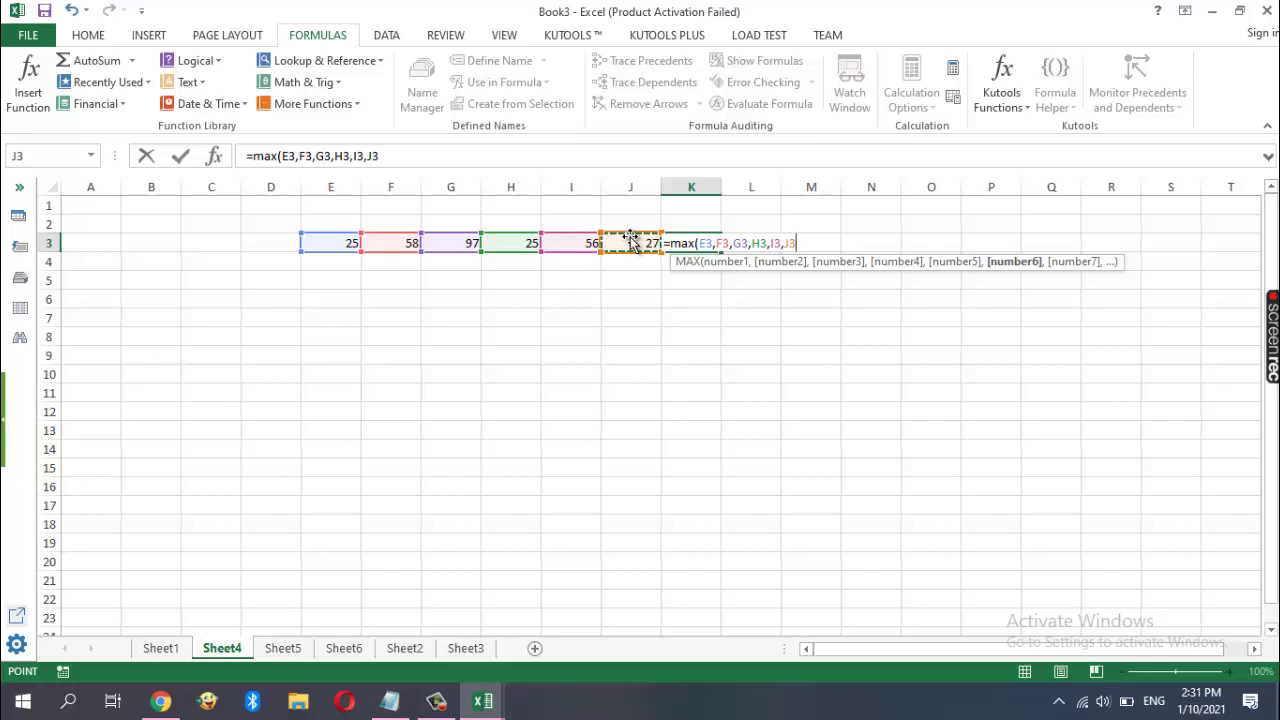
type(")")
key("Return")
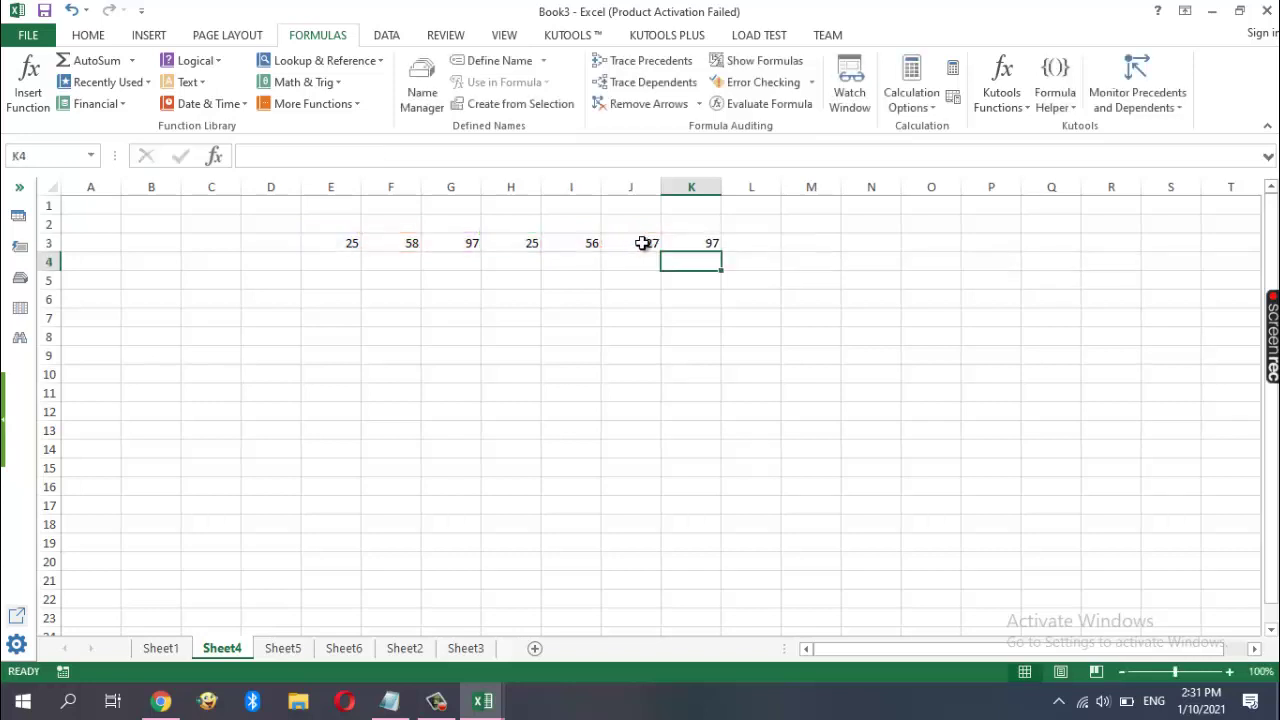
left_click(690, 245)
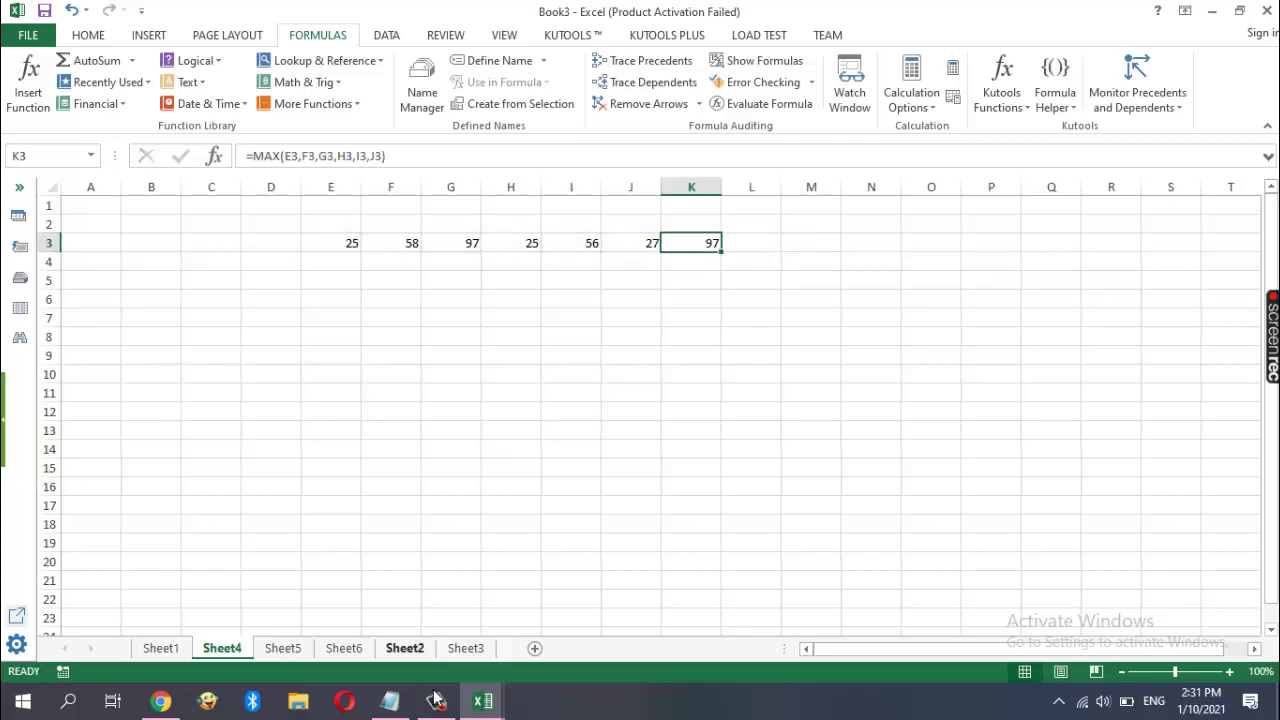
Add the Notepad line 'You see we can easily find out max number' plus the min function sentence
left_click(390, 700)
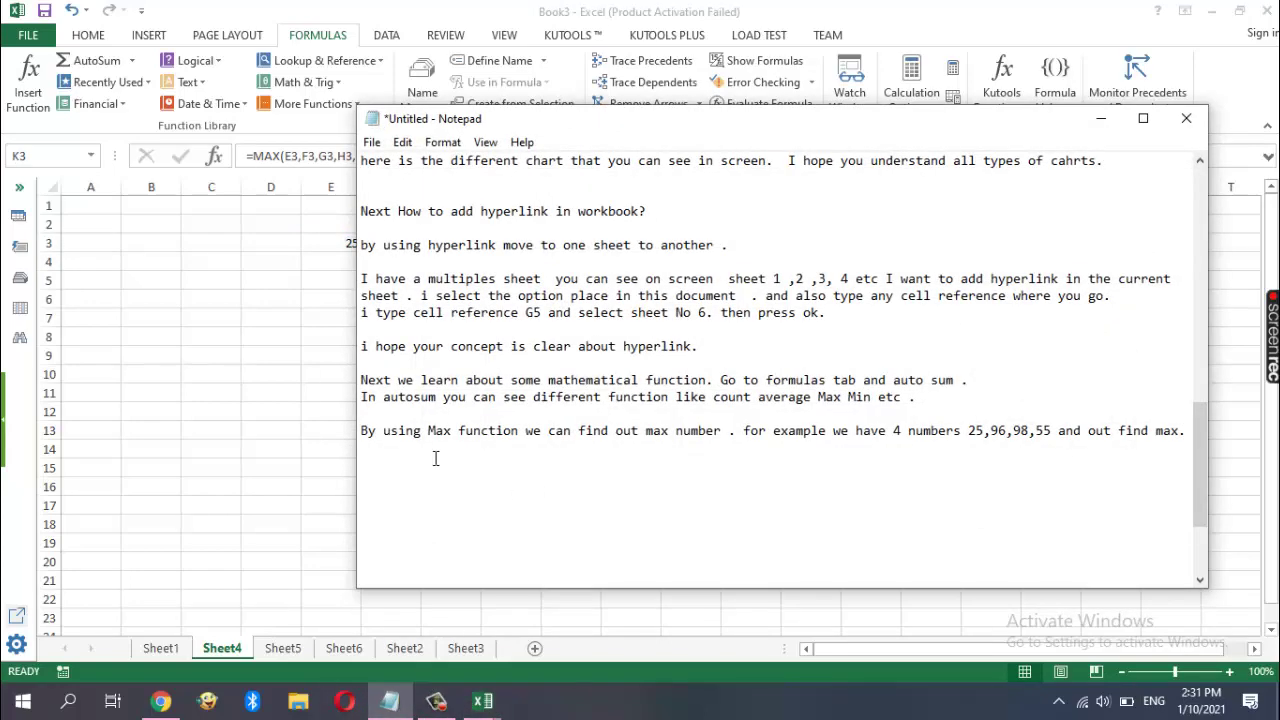
type("Yo")
type("ue")
key("BackSpace")
type("see we")
type(" can eas")
type("ily")
type("fi")
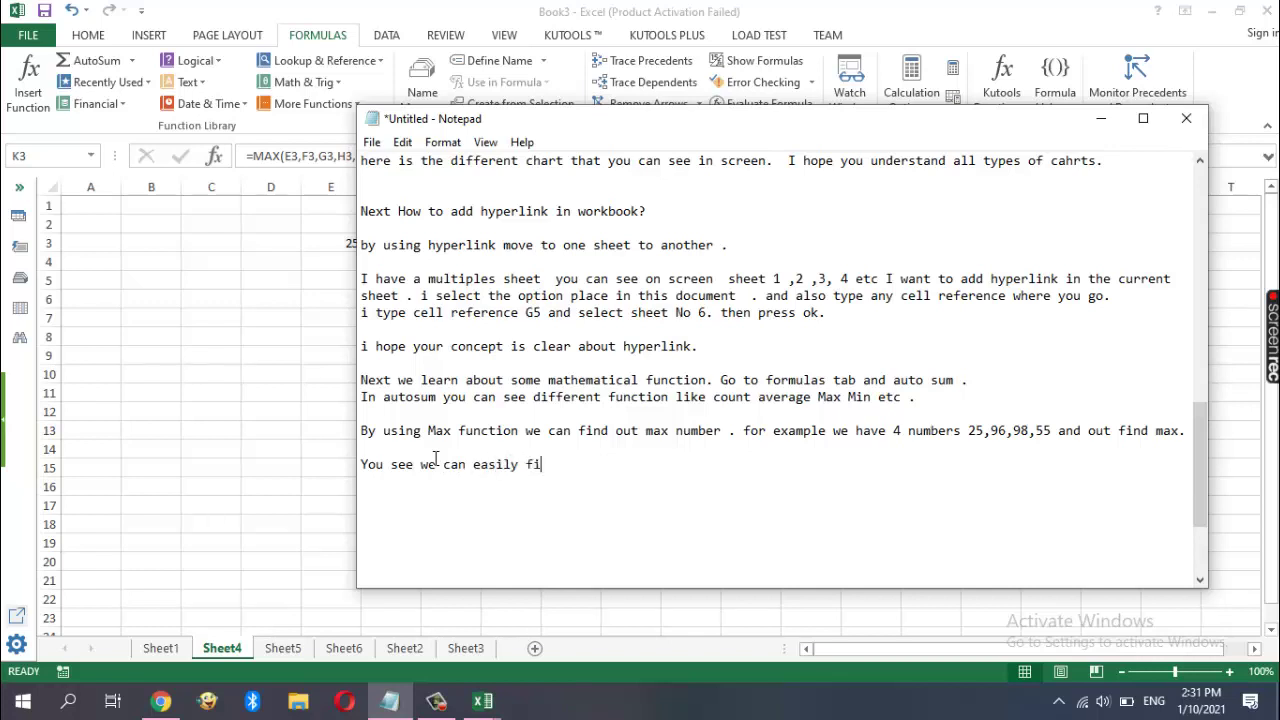
type("ndout")
type(" max ")
type("number.")
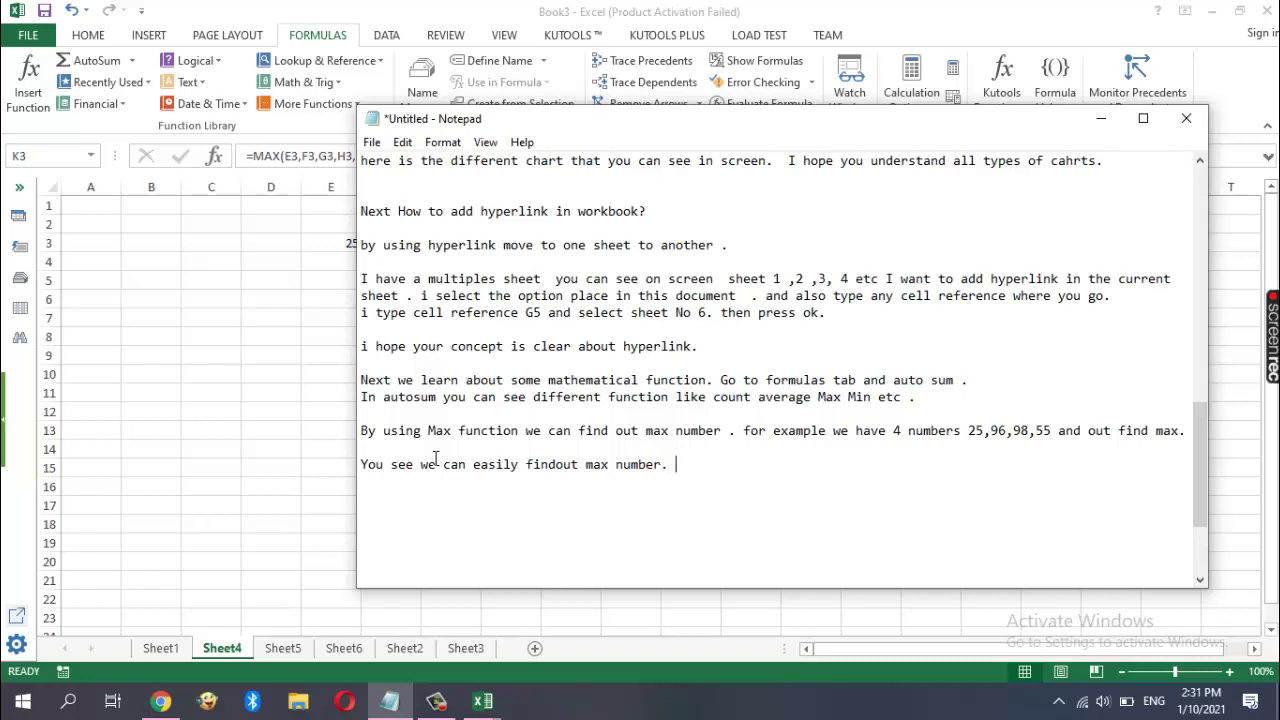
type(" we c")
type("an ")
type("also us")
type("e min ")
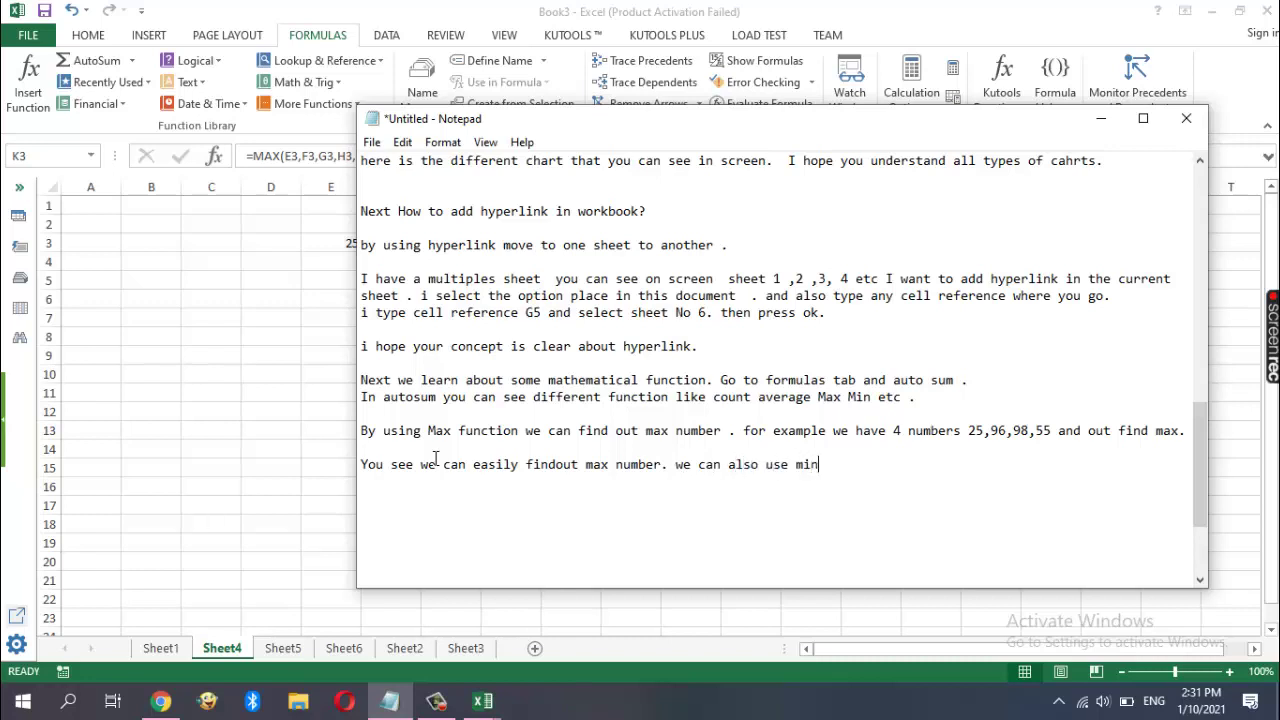
type("func")
type("tion ")
type("to find")
type(" out min")
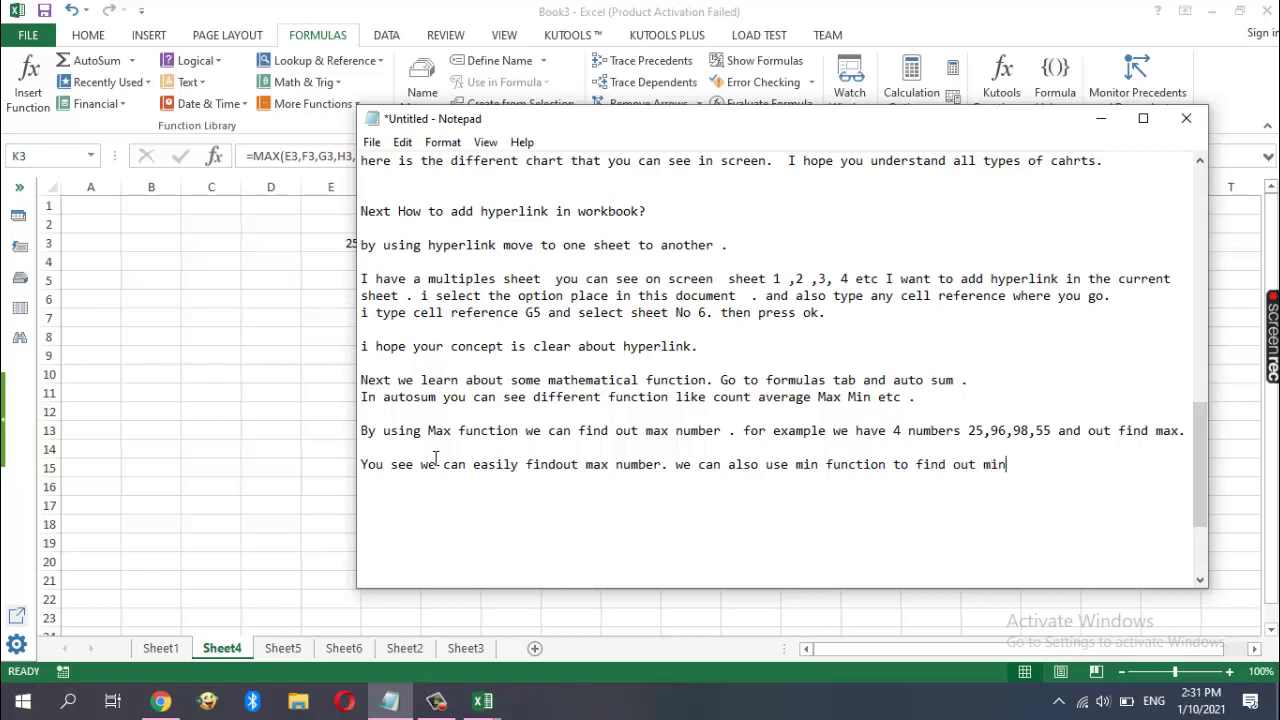
type("imum ")
type("num")
type("ber.")
Return to Sheet4's K3, glance at Recently Used functions, then open the Date & Time function list
left_click(1100, 119)
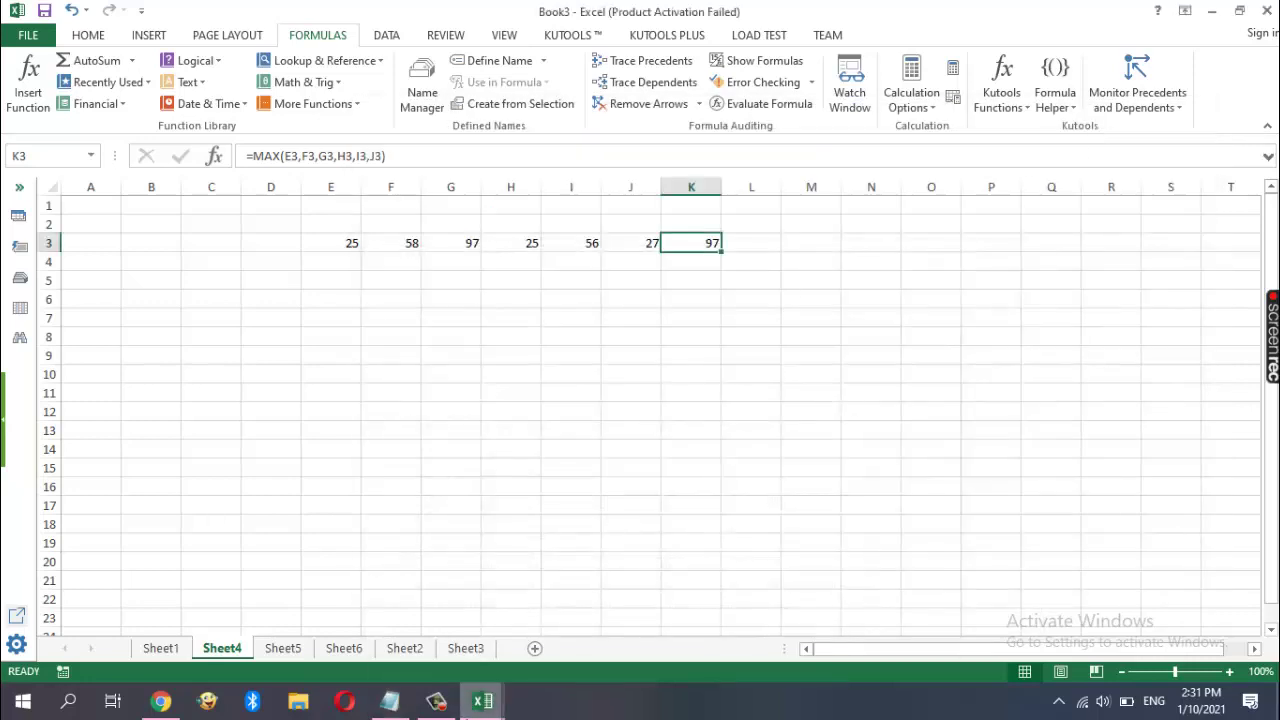
left_click(436, 700)
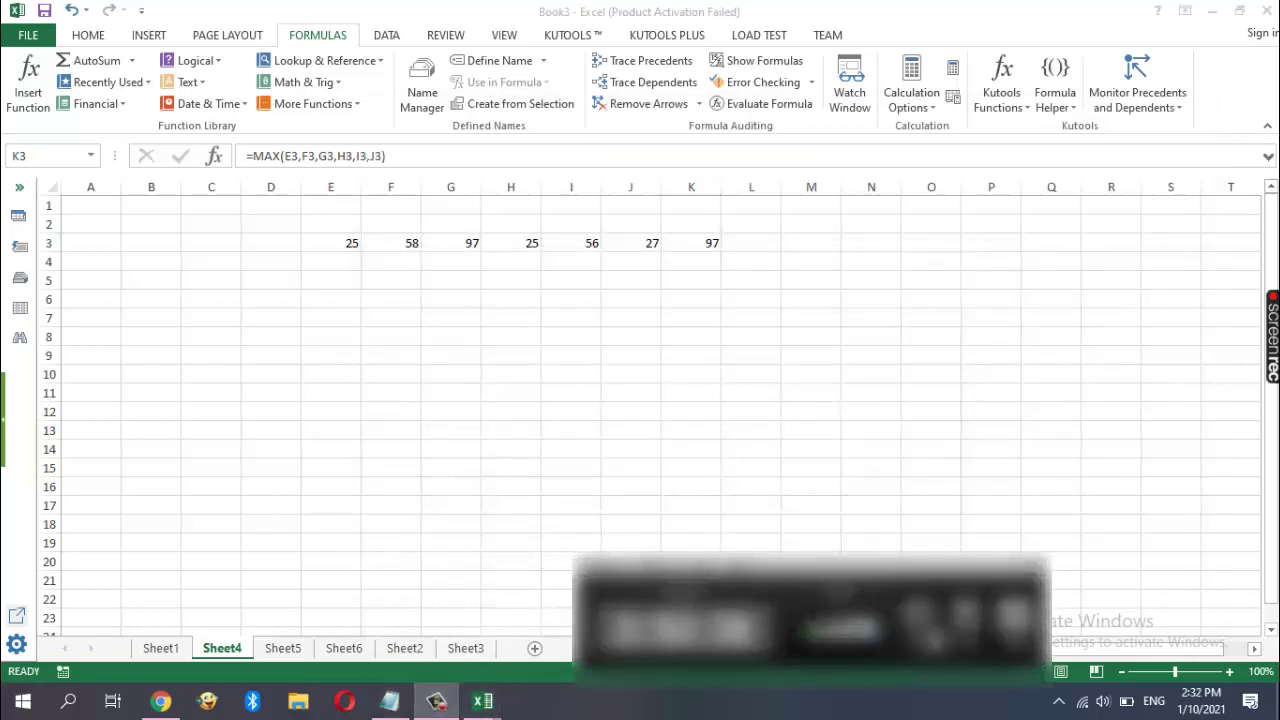
left_click(716, 631)
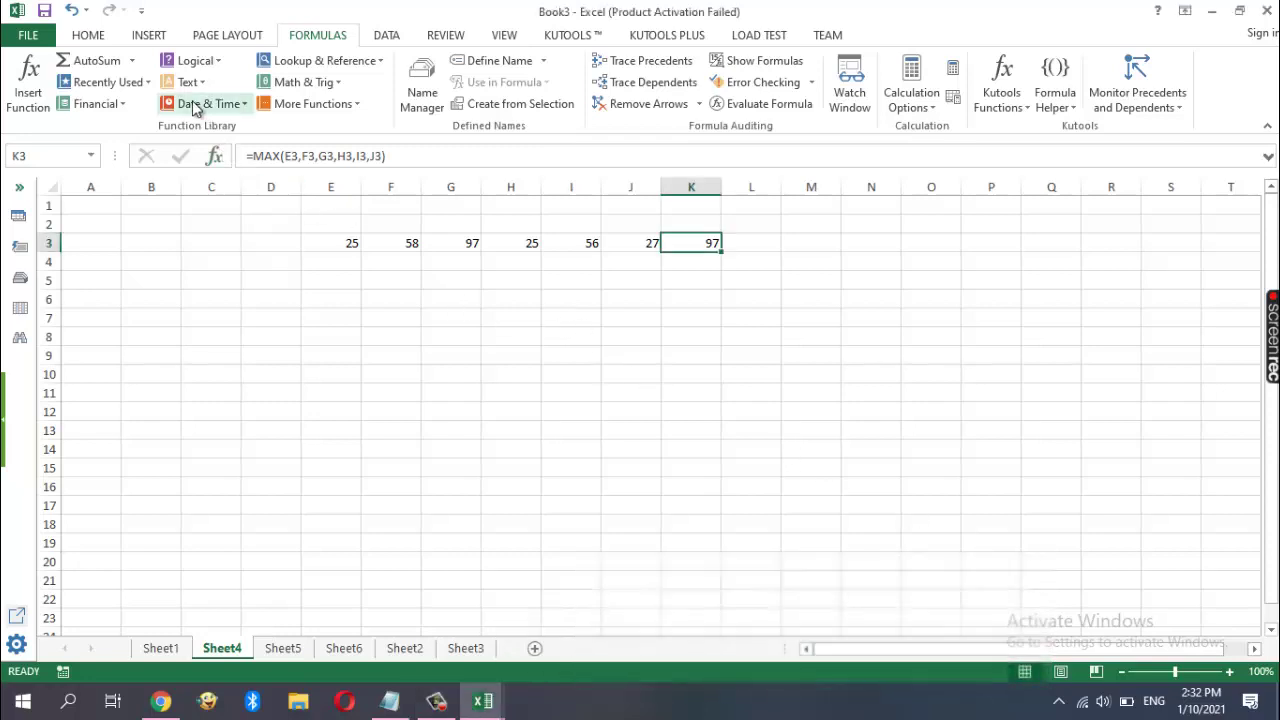
left_click(150, 88)
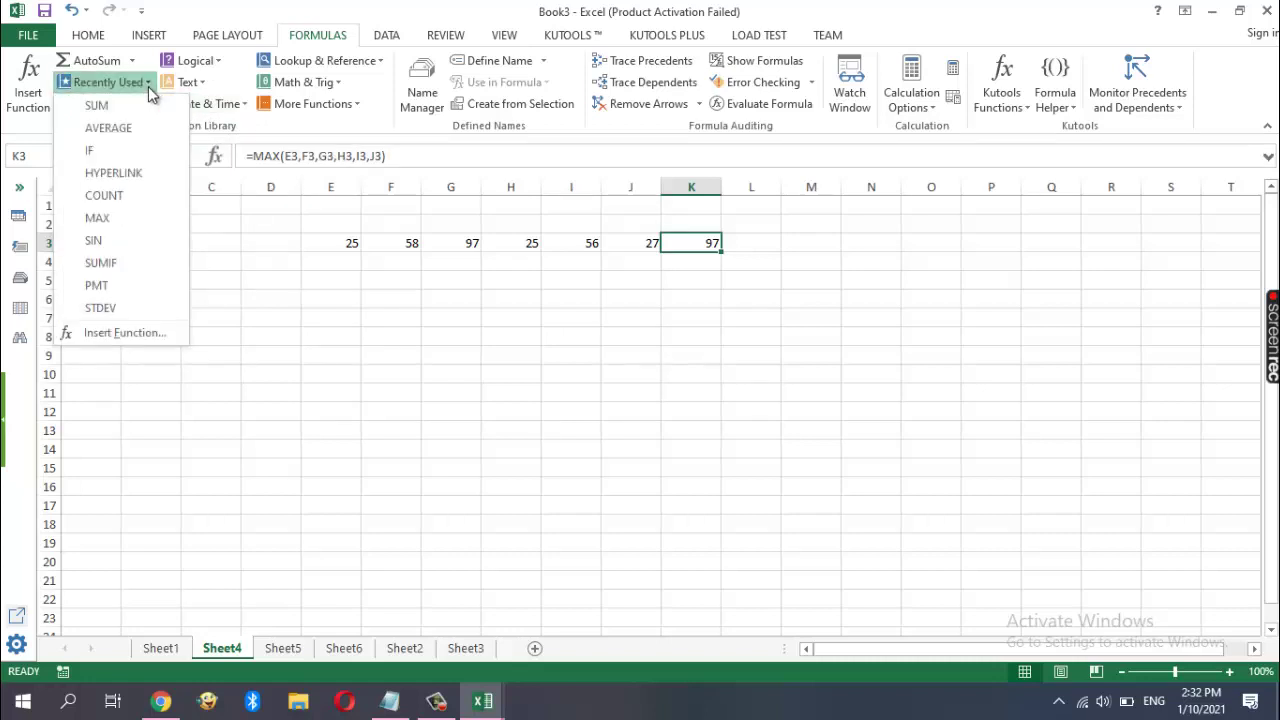
left_click(269, 348)
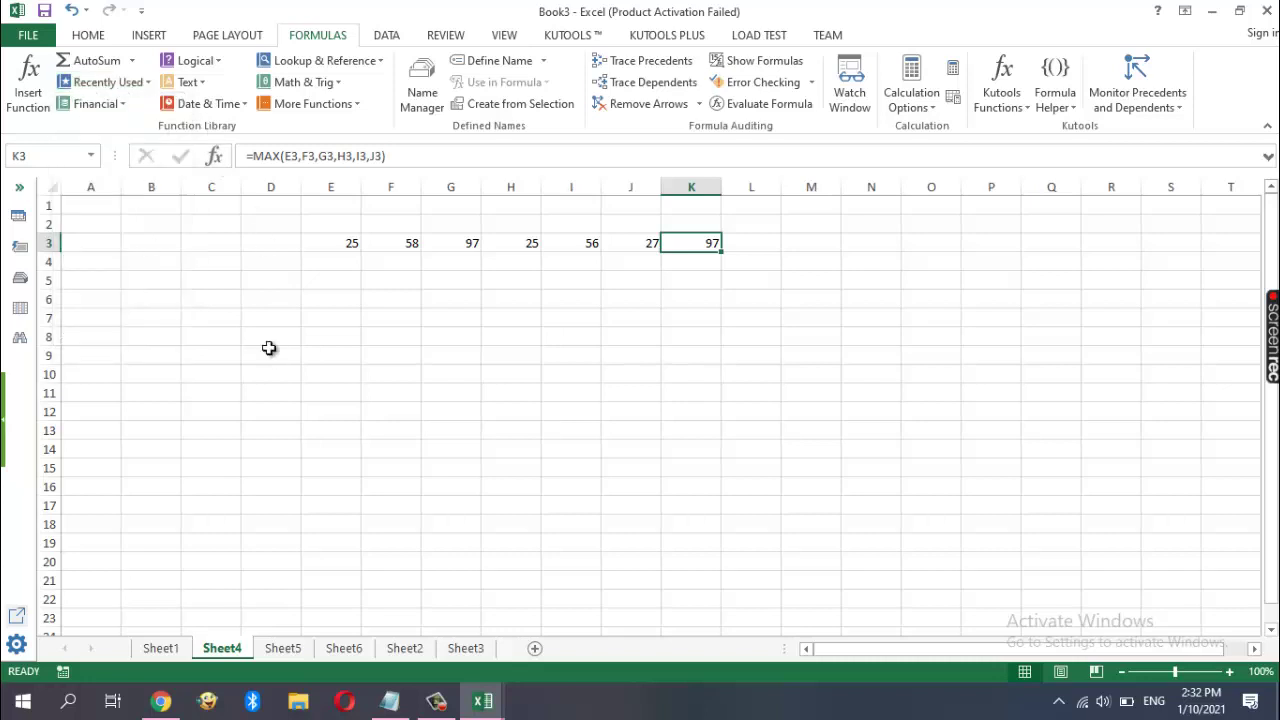
left_click(246, 106)
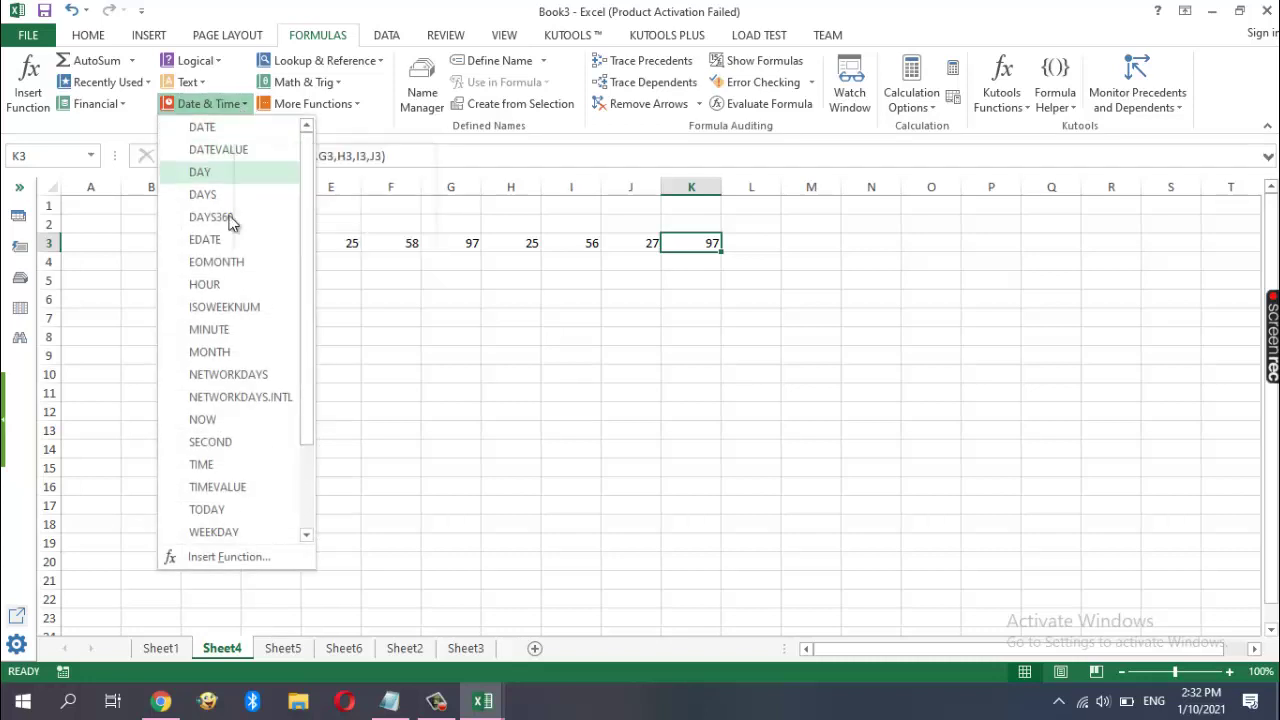
left_click(308, 468)
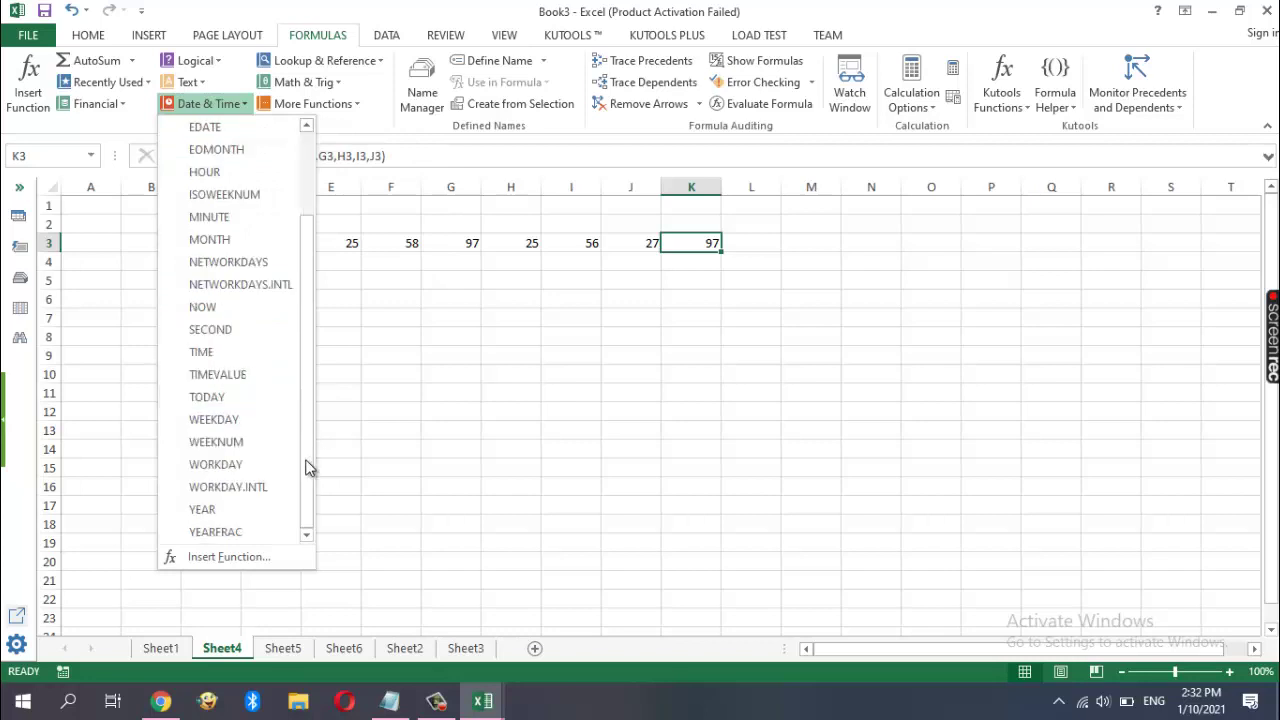
Add TIMEVALUE with Time_text 1:00 to K3's MAX so it shows 97.04167
left_click(232, 380)
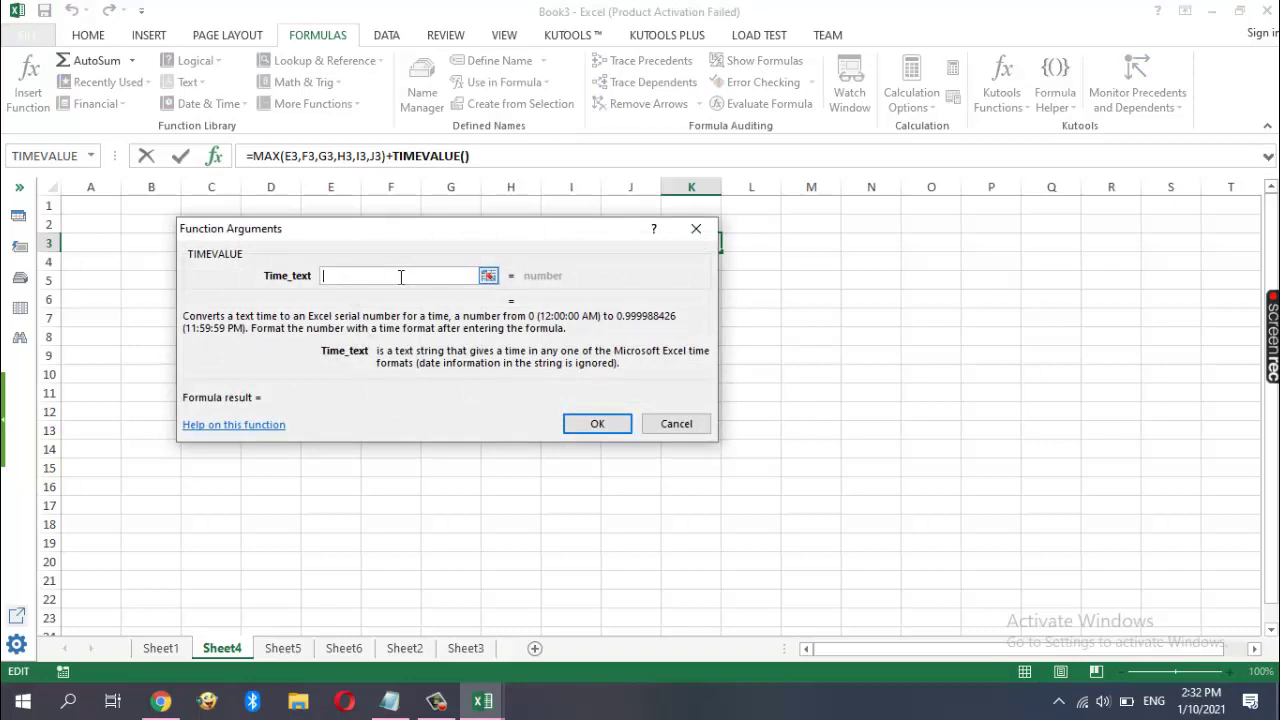
type("1")
type(":")
type("00")
left_click(592, 424)
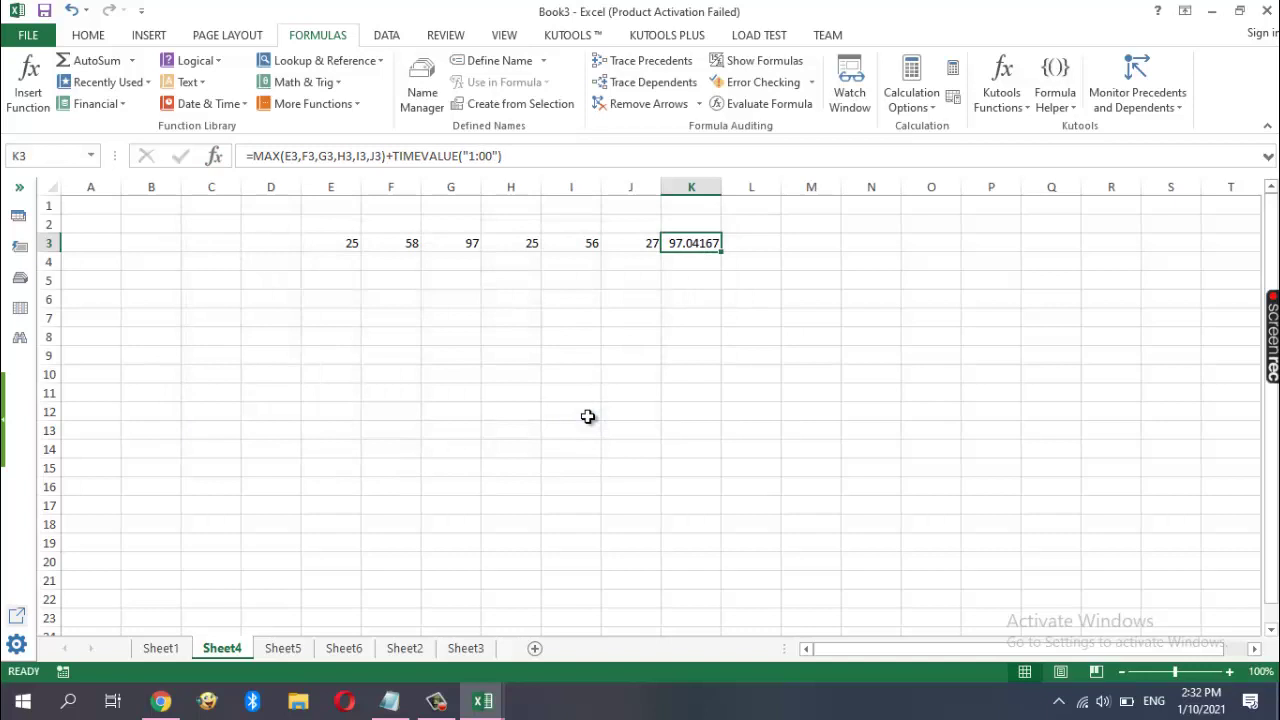
Select cell F10 and browse the Insert and Page Layout ribbon tabs
left_click(396, 382)
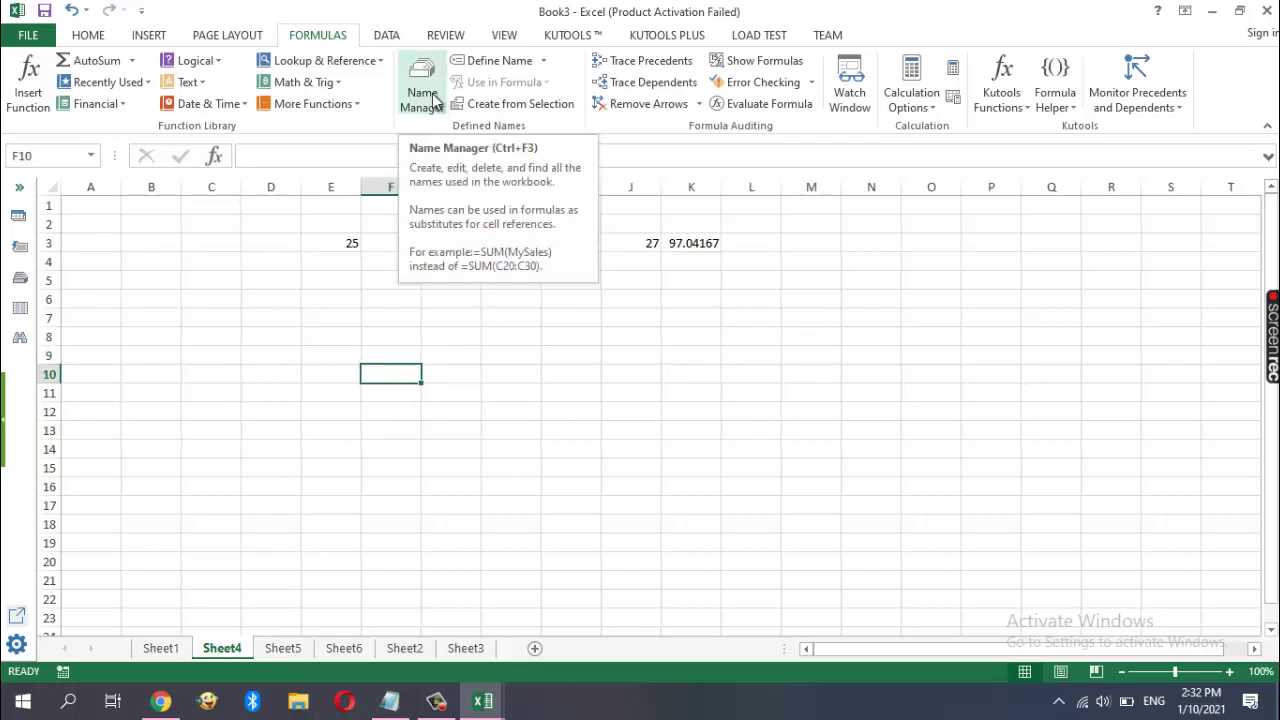
left_click(141, 46)
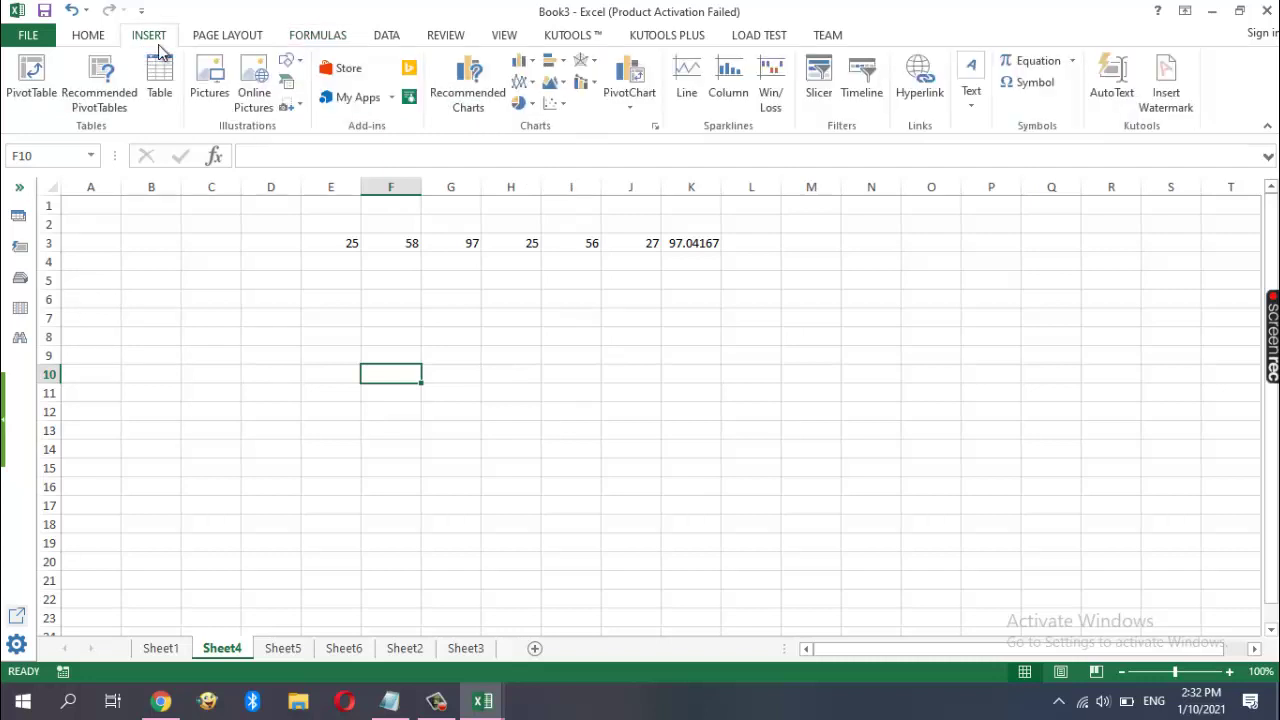
left_click(222, 36)
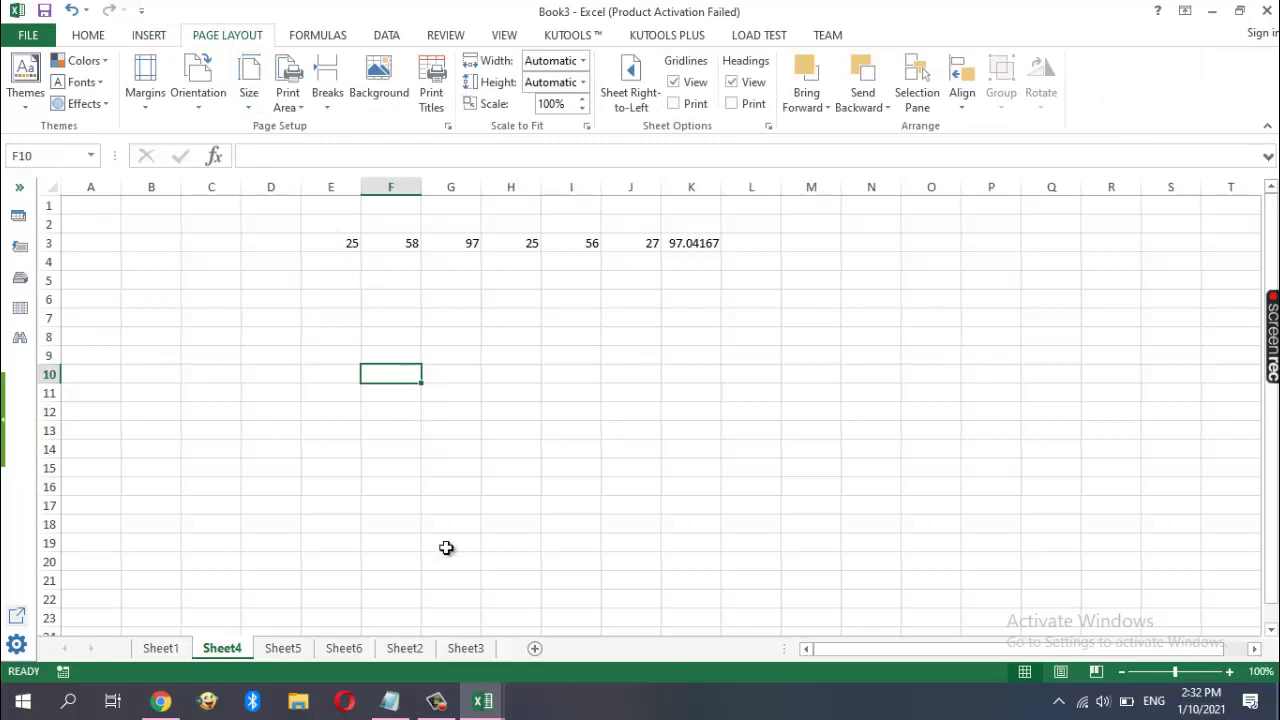
mouse_move(389, 701)
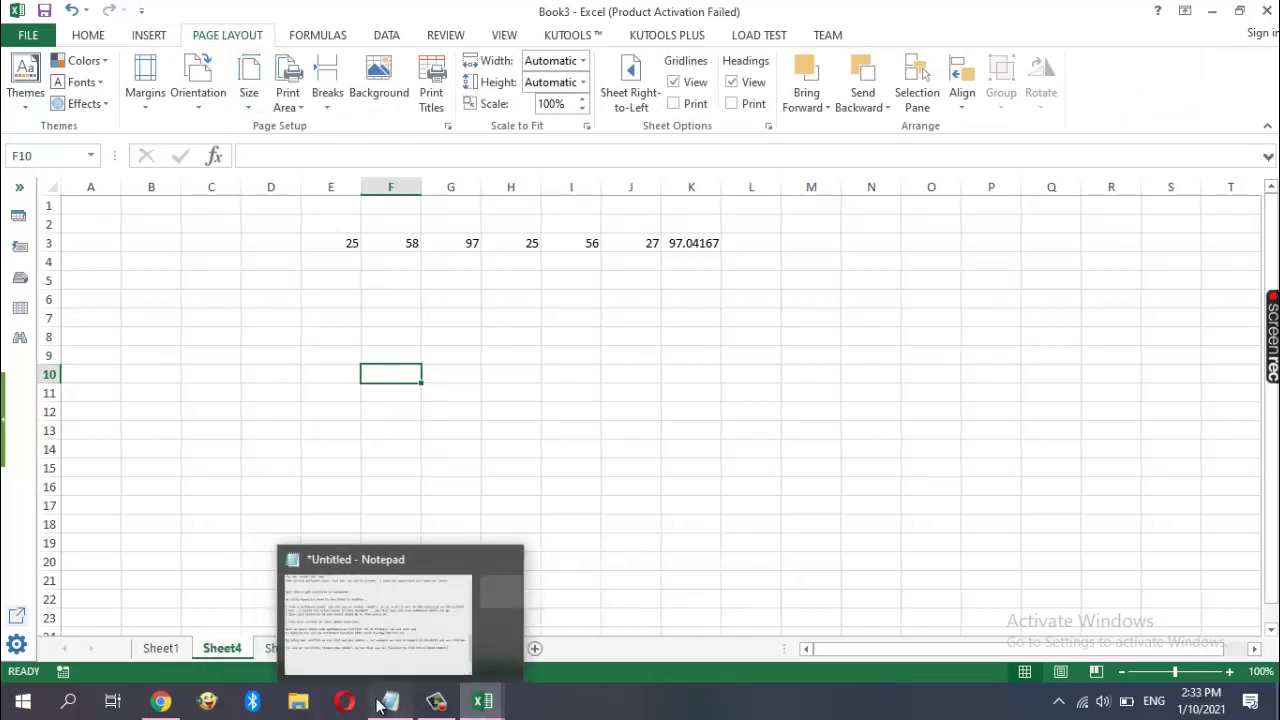
End the notes with 'I hope you understand All the topics.' and a thanks-for-watching feedback line
left_click(415, 648)
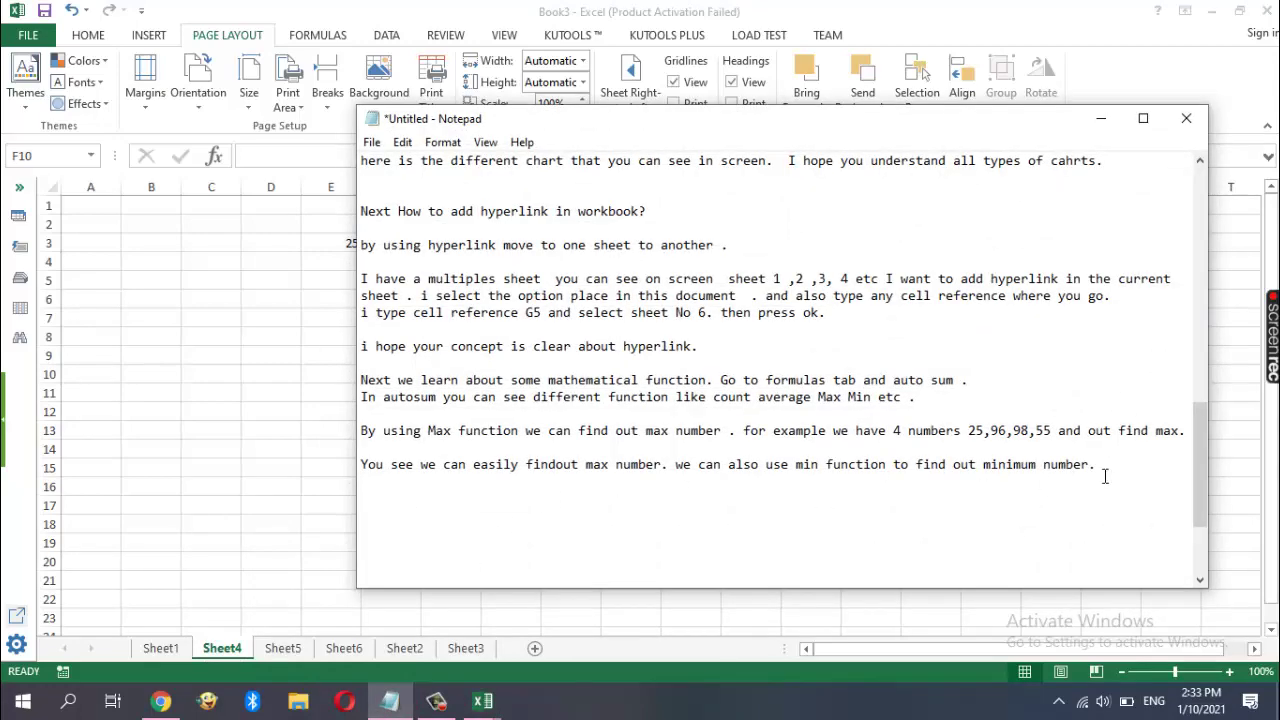
key("Return")
type("I ")
type("hope ")
type("you ")
type("unders")
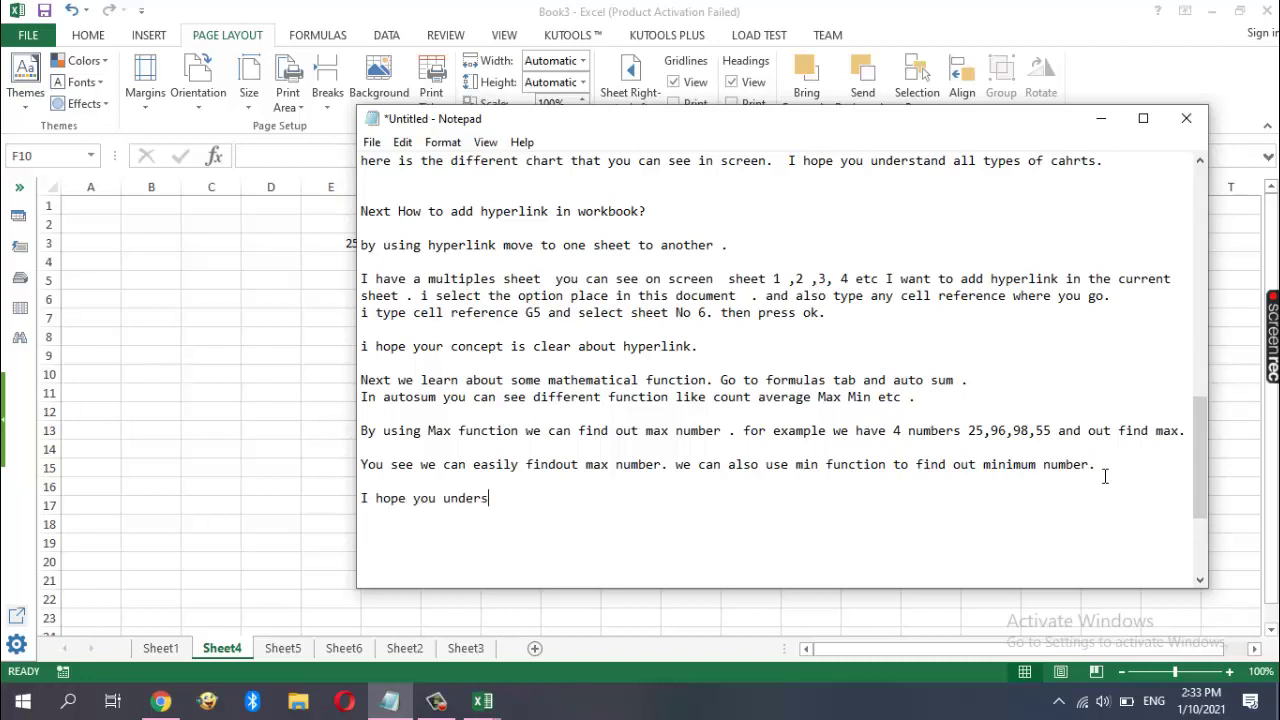
type("tand ")
type("A")
type("ll ")
type("the")
type(" topics ")
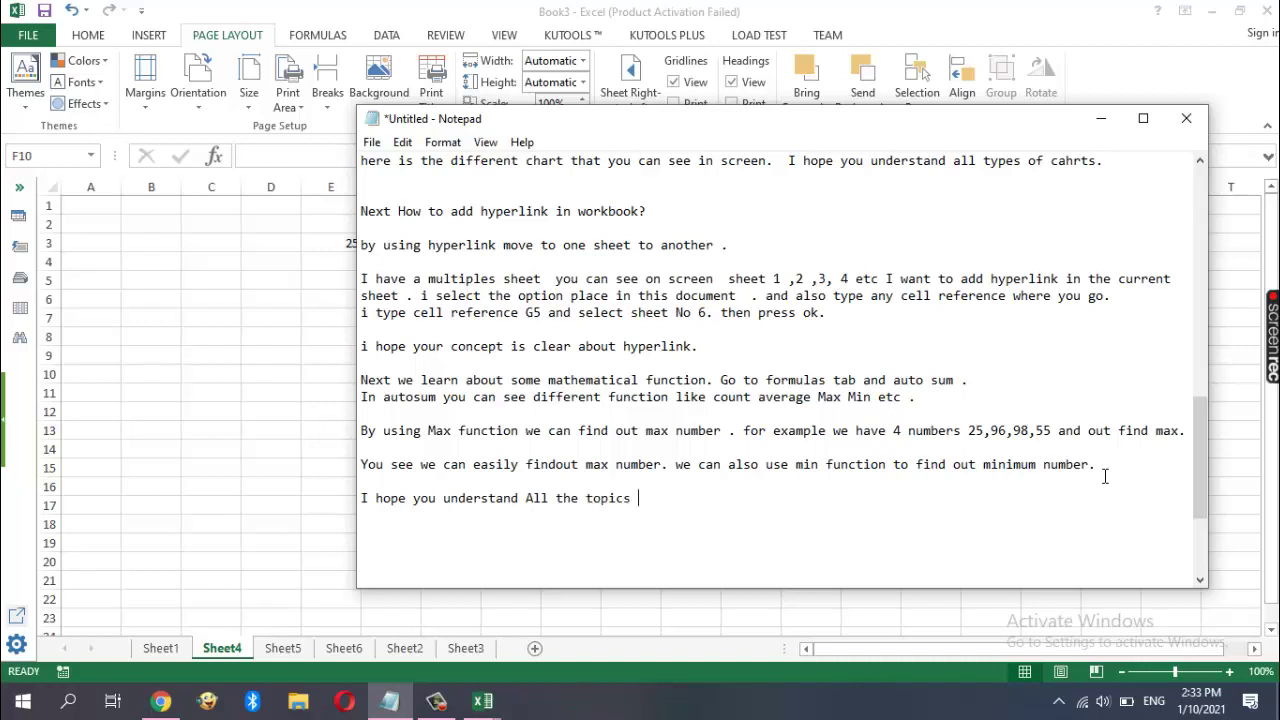
type(".")
key("Return")
key("Return")
type("Thanks ")
type("for wa")
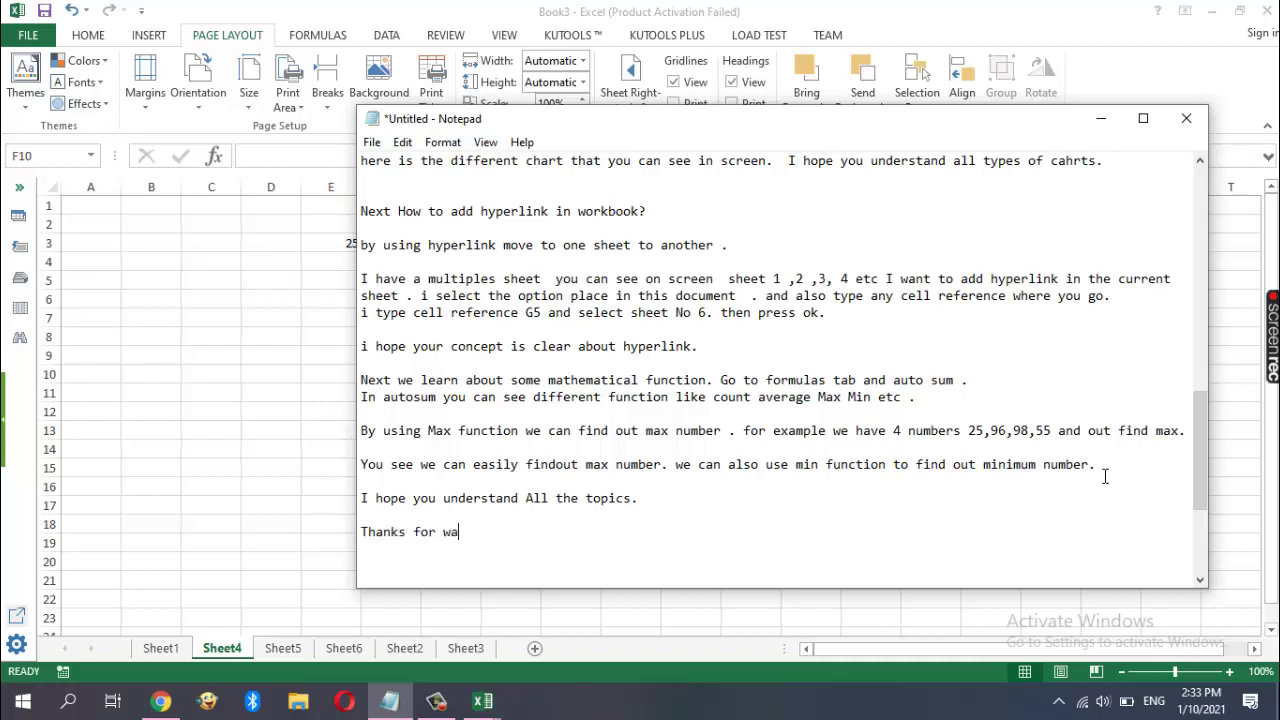
type("tch")
type("ing ")
type(".")
type(" I ")
type("you l")
type("ikethis ")
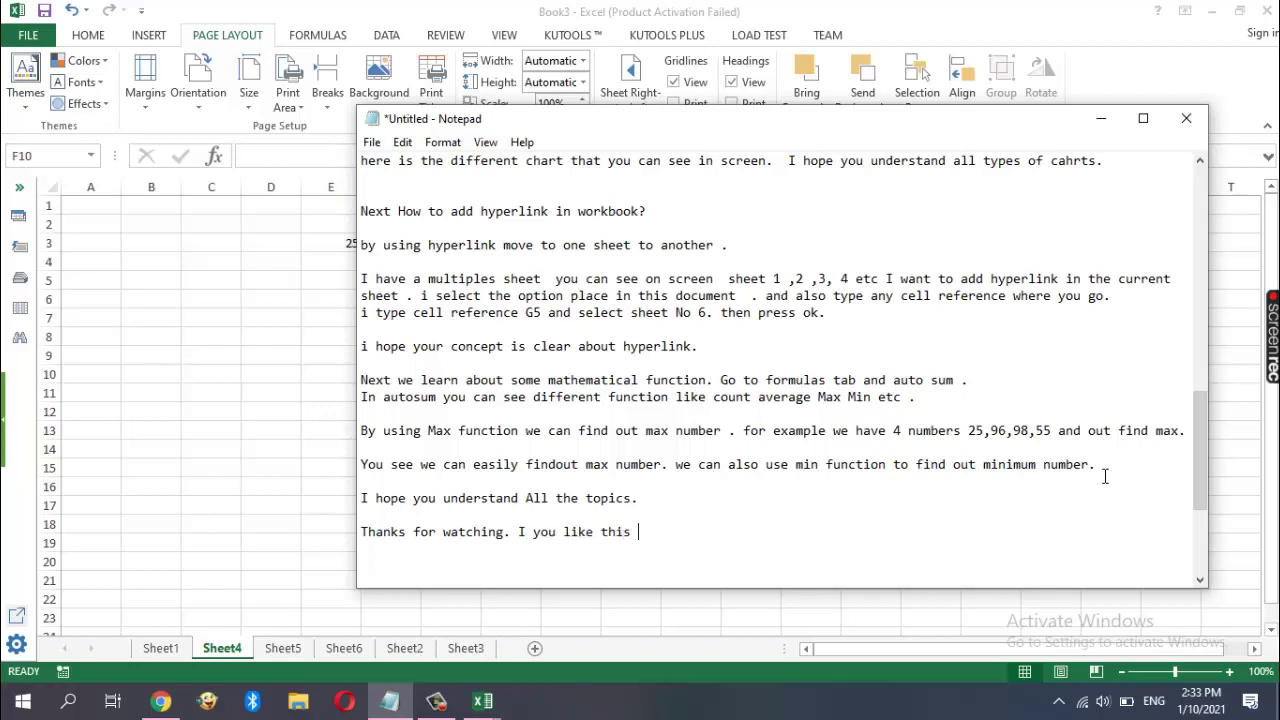
type("vide")
type("o ")
type("give")
type("me fe")
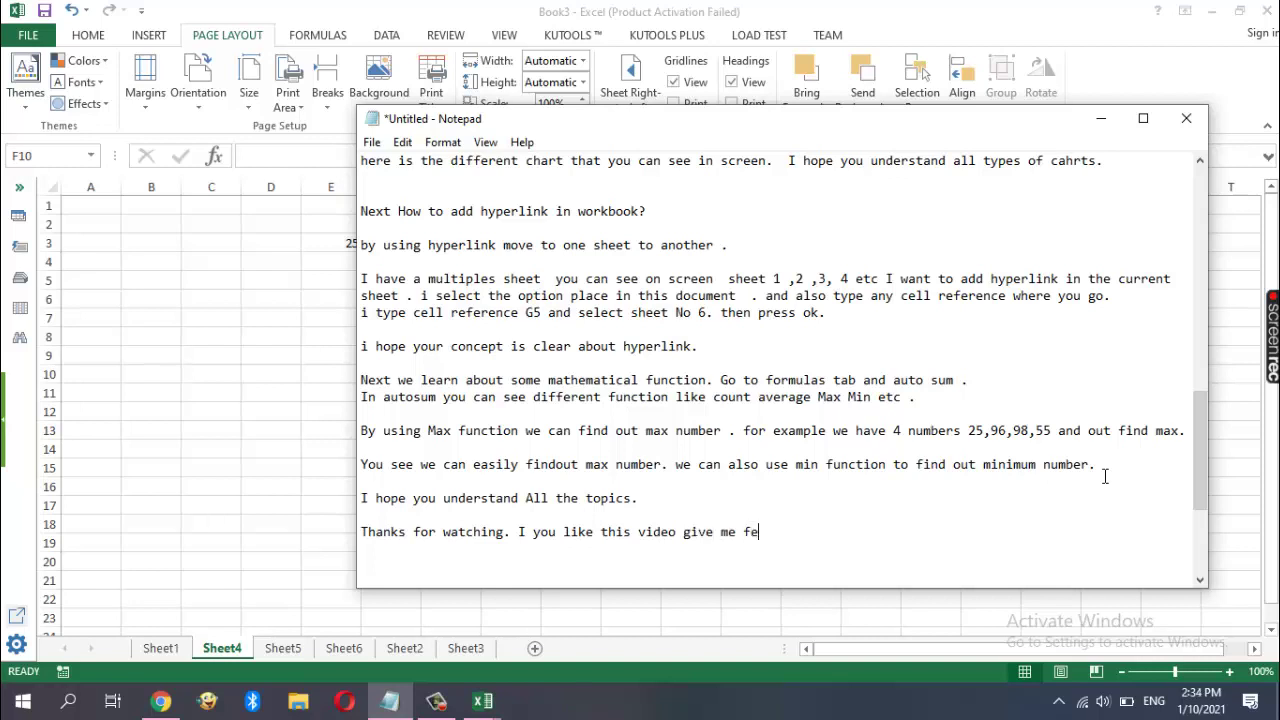
type("edba")
type("ck.")
key("Return")
key("Return")
mouse_move(436, 701)
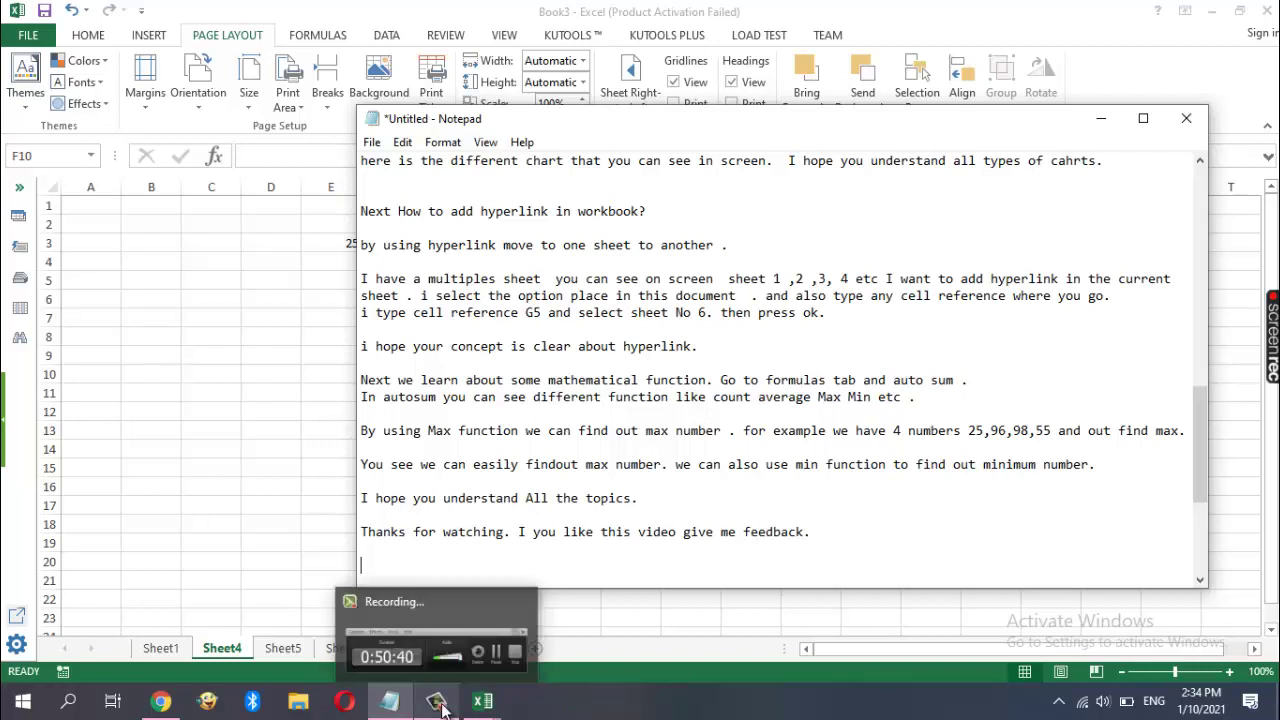
Scroll back up through the earlier Notepad notes, then minimize Notepad
left_click(437, 702)
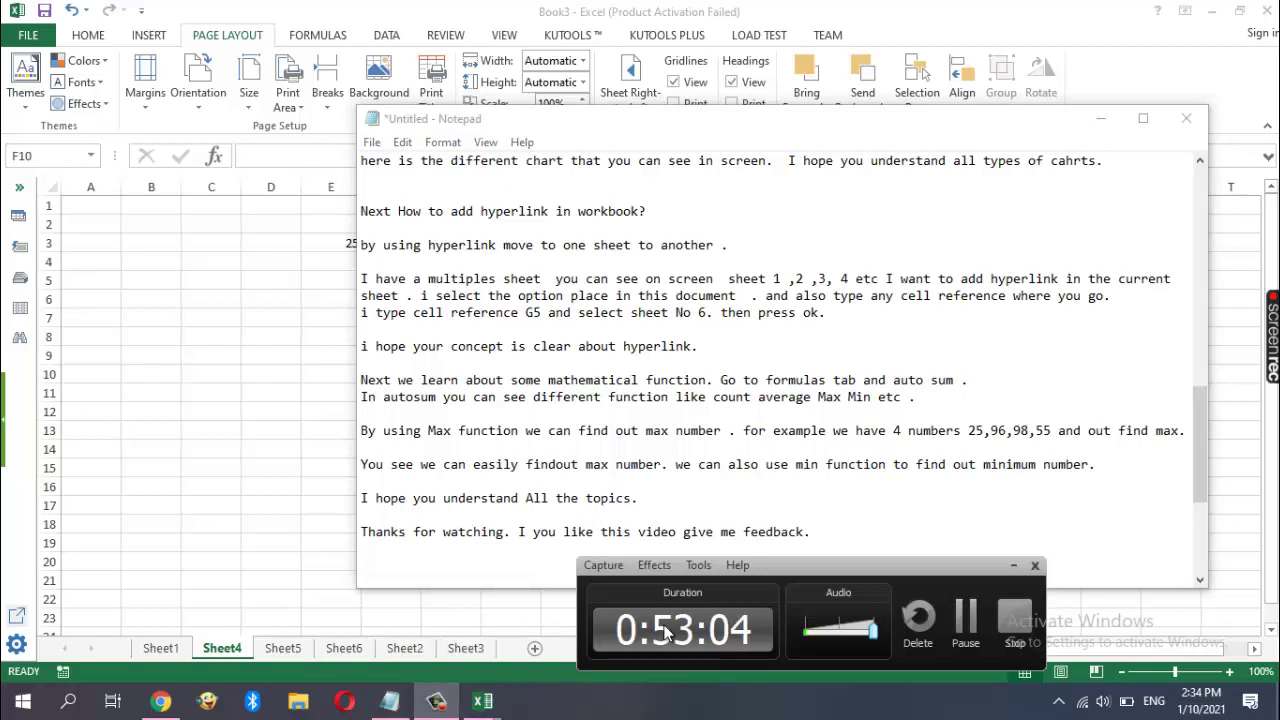
left_click(1015, 566)
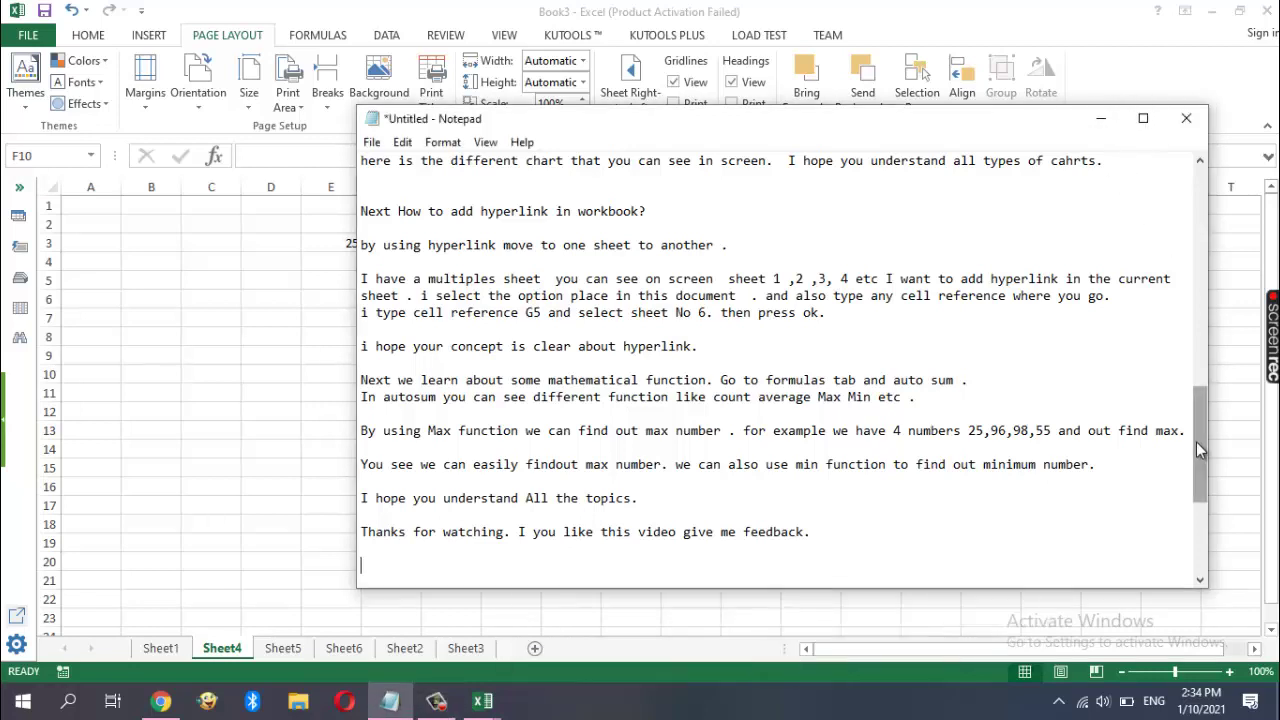
left_click_drag(1196, 442, 1214, 214)
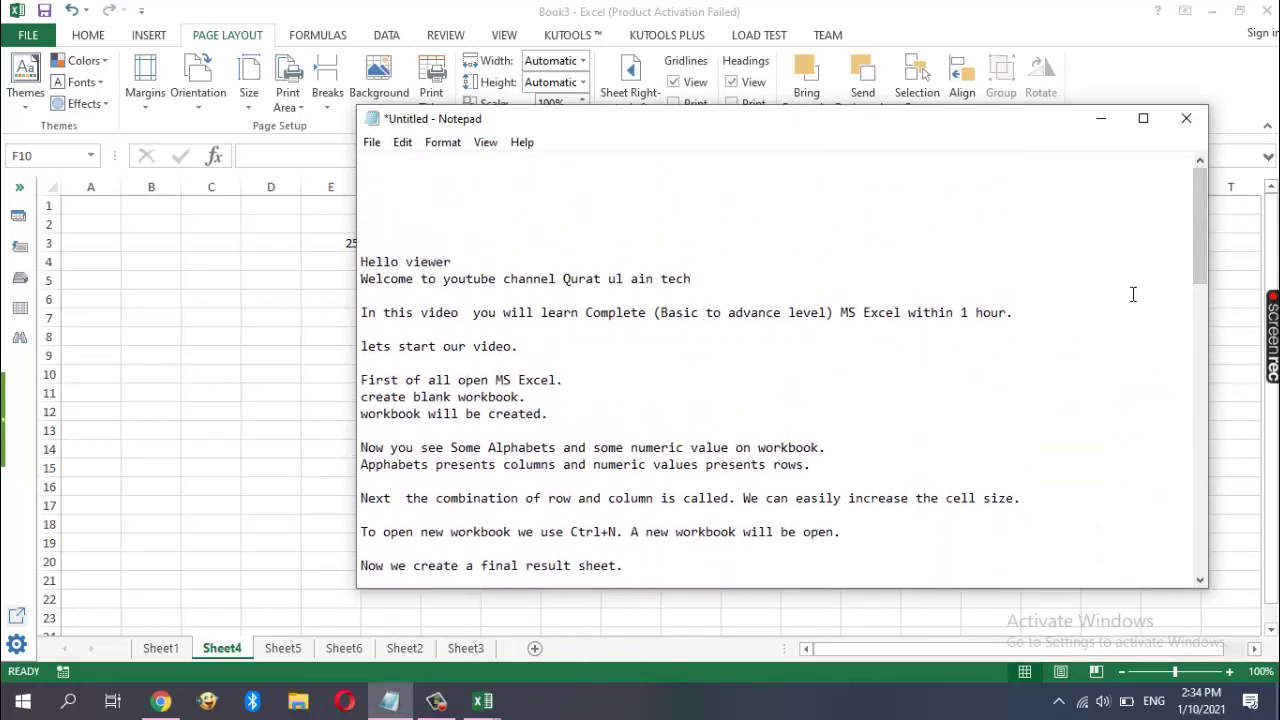
left_click_drag(1197, 222, 1196, 300)
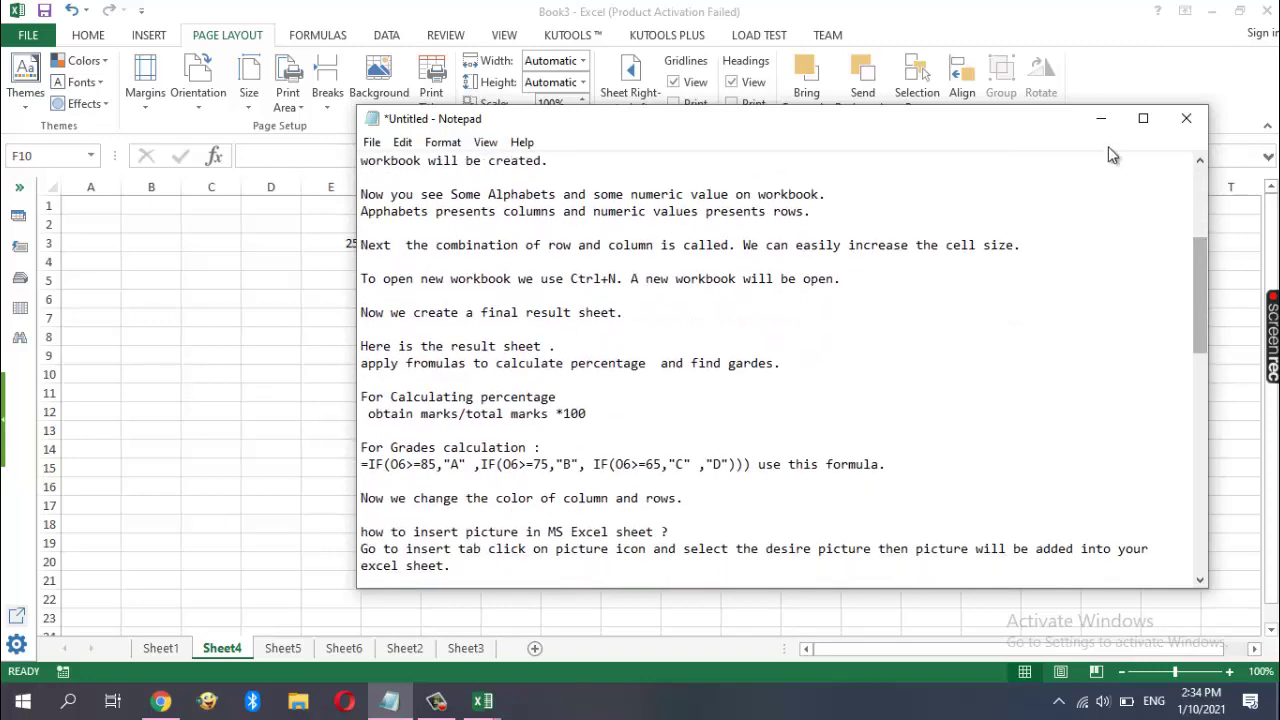
left_click(1101, 118)
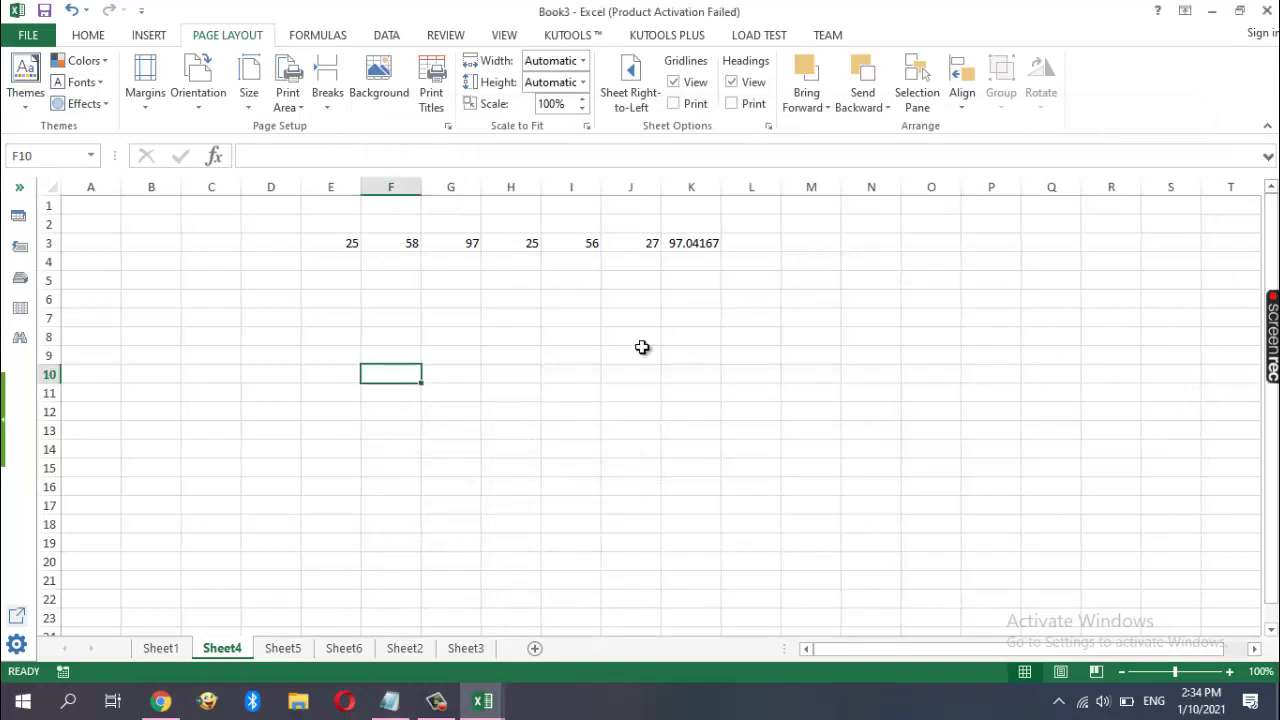
Switch to the Book1 workbook and scroll its Short cut keys list up to row 1
left_click(483, 701)
left_click(336, 637)
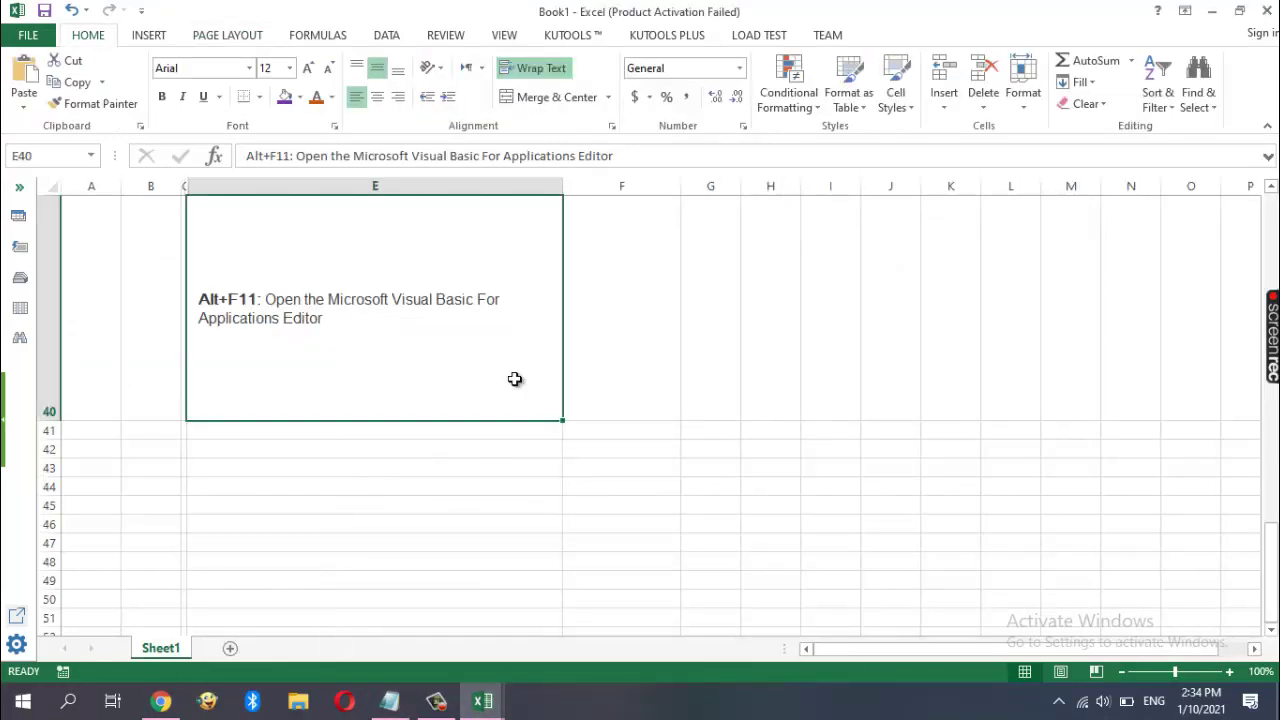
scroll(515, 379, "up", 2)
scroll(515, 379, "up", 2)
scroll(515, 379, "up", 2)
scroll(515, 379, "up", 1)
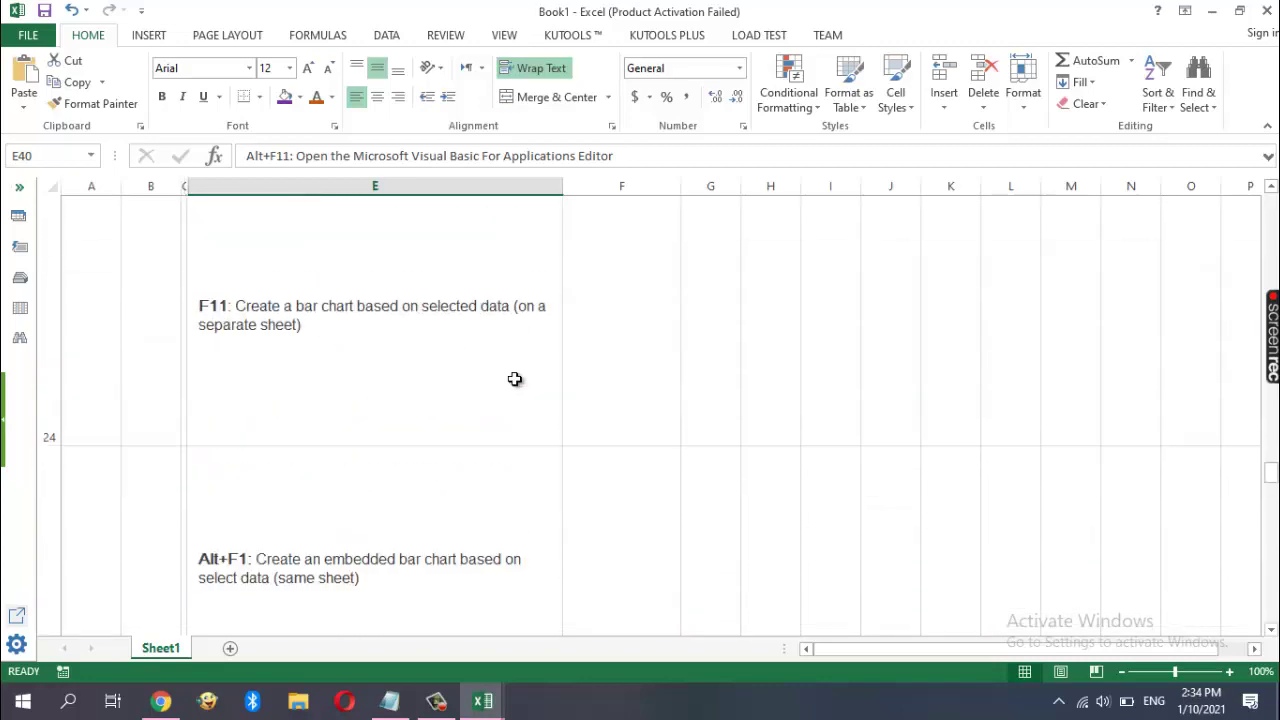
scroll(515, 379, "up", 1)
scroll(515, 379, "up", 1)
scroll(515, 379, "up", 2)
scroll(515, 379, "up", 2)
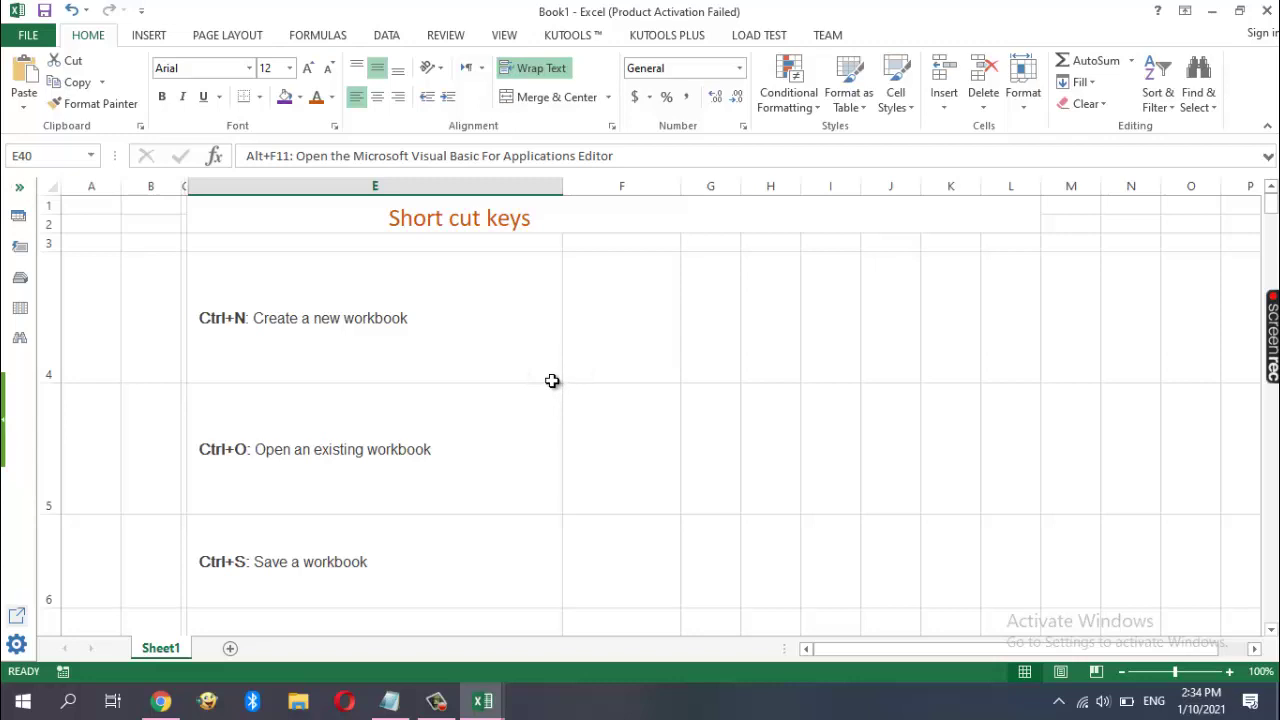
Inspect the Ctrl+N entry by selecting cells E4, F4, B4 and back to E4
left_click(549, 350)
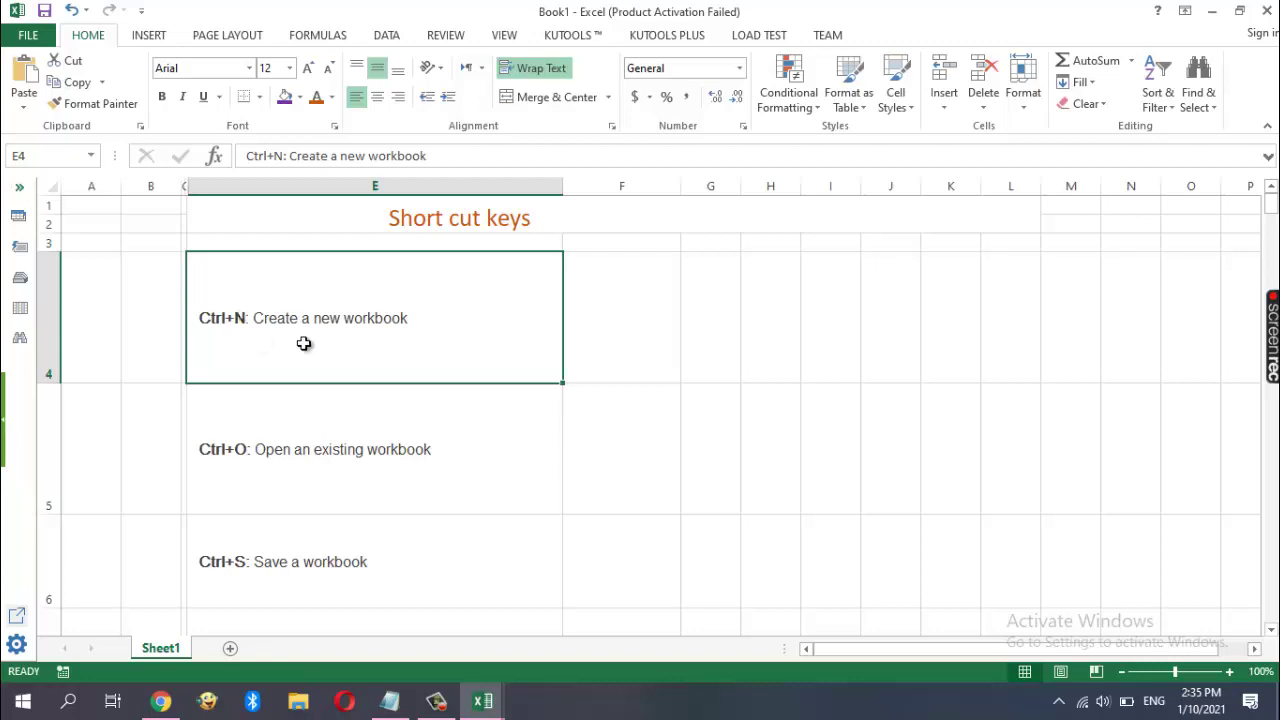
left_click(604, 315)
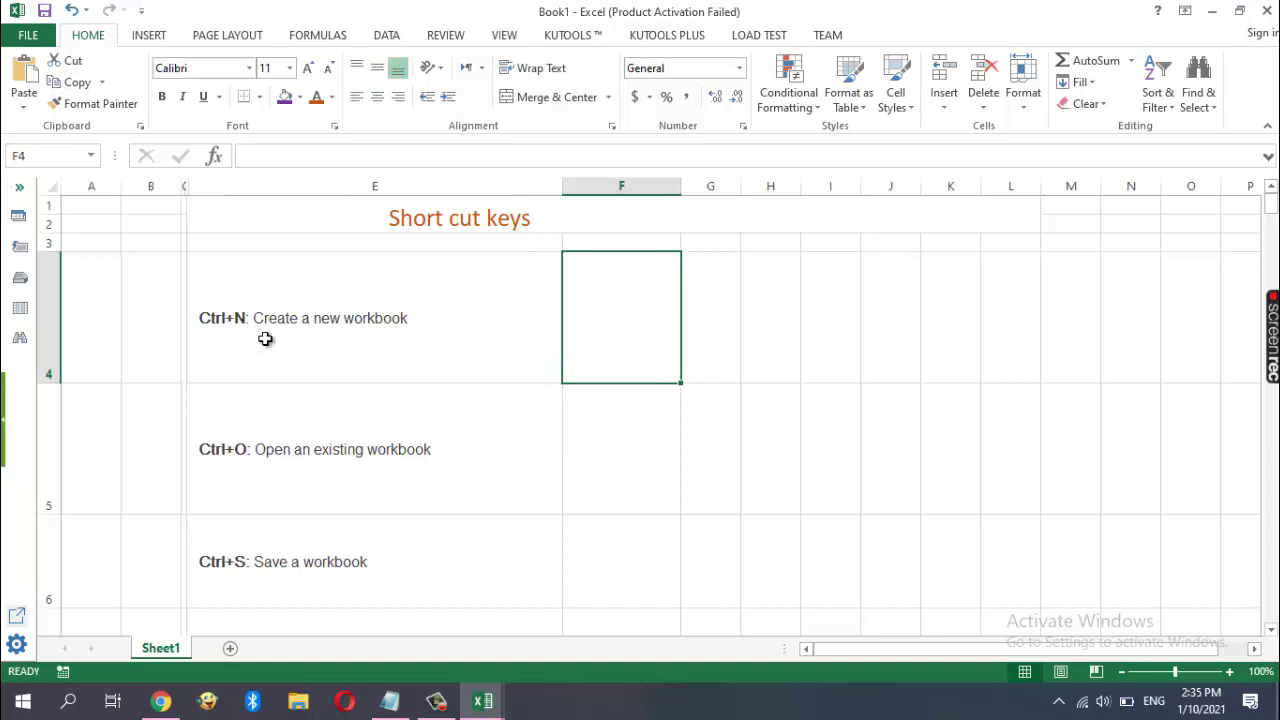
left_click(154, 298)
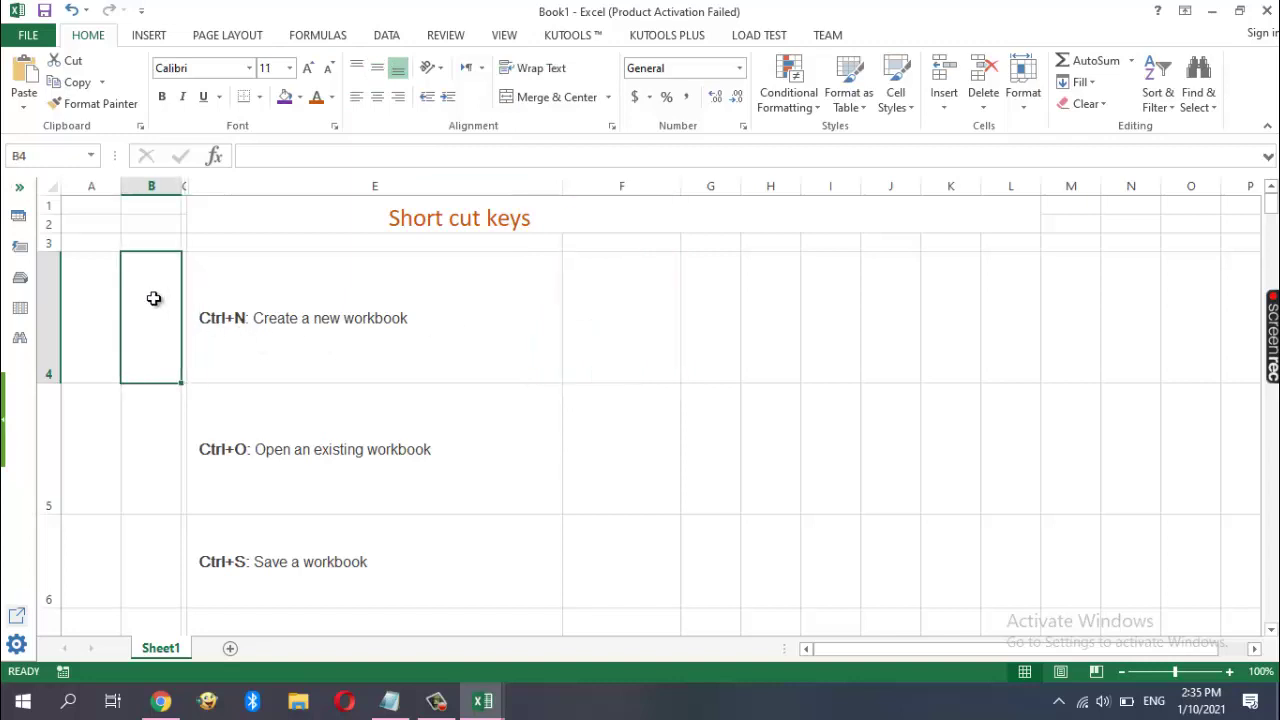
left_click(284, 314)
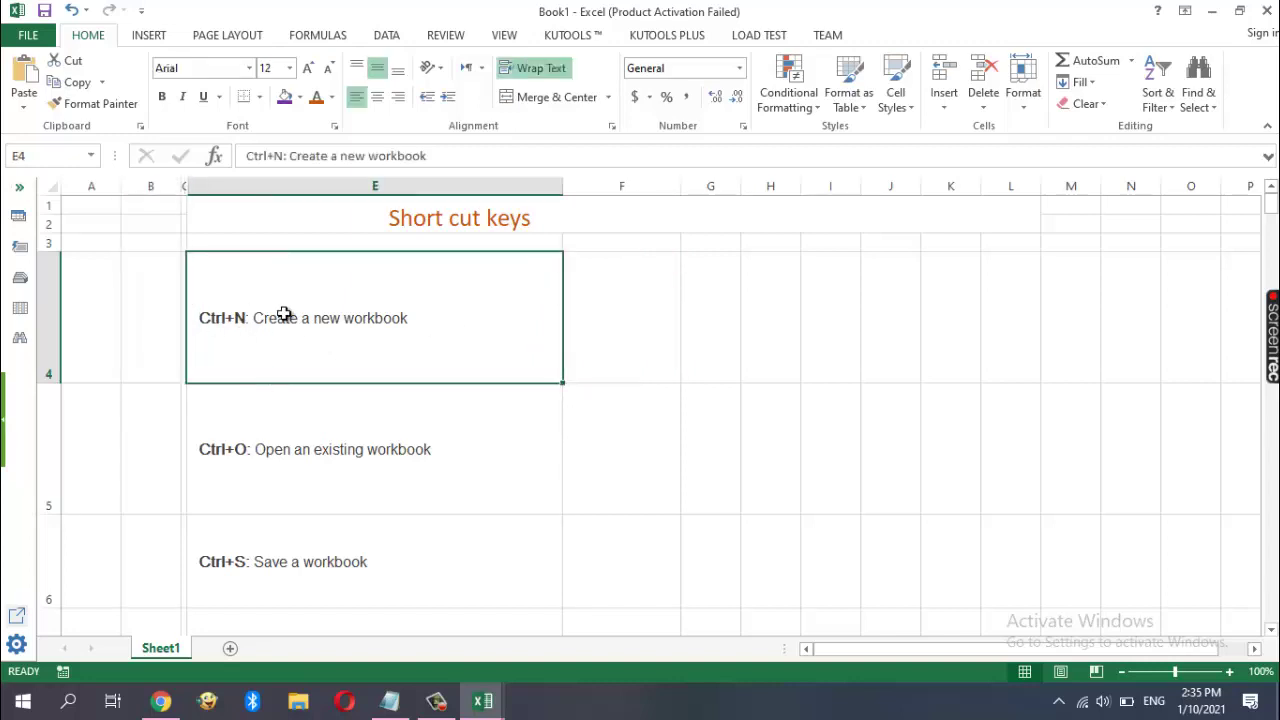